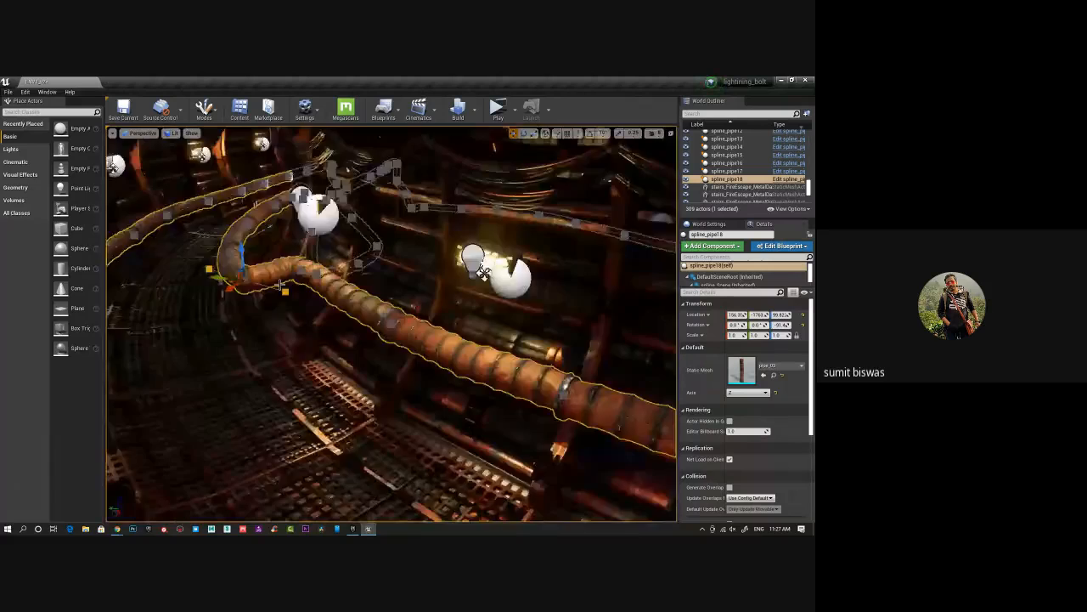
# Delete the spline point at the sharp bend of spline_pipe18 where the pipe bulges over the walkway.
pyautogui.click(655, 134)
pyautogui.moveTo(655, 152); pyautogui.dragTo(675, 155)
pyautogui.moveTo(434, 311); pyautogui.dragTo(429, 310, button='right')
pyautogui.press('f')
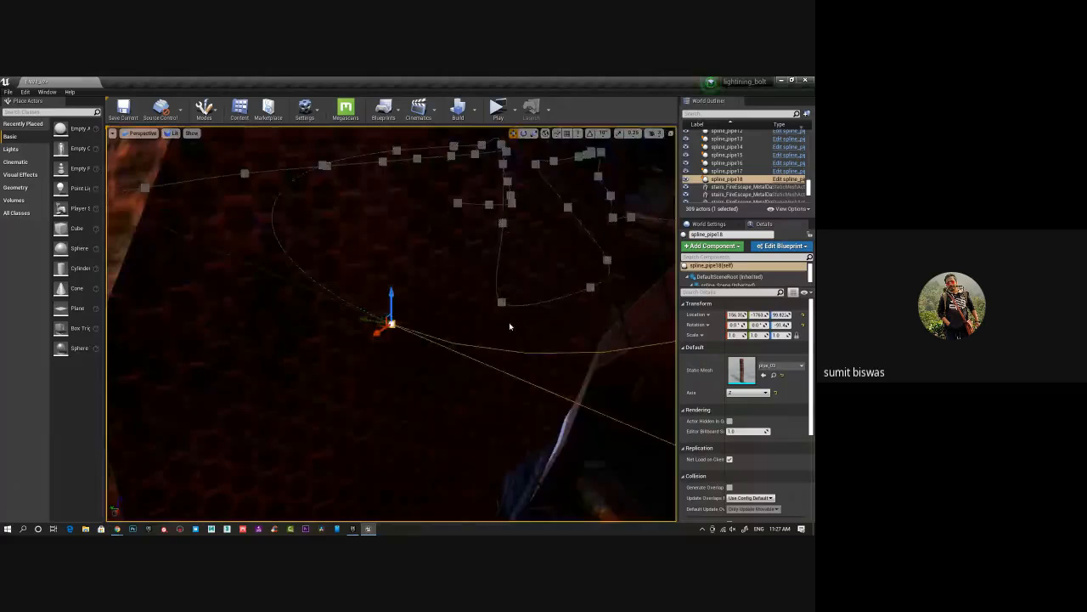
pyautogui.scroll(-10, 510, 326)
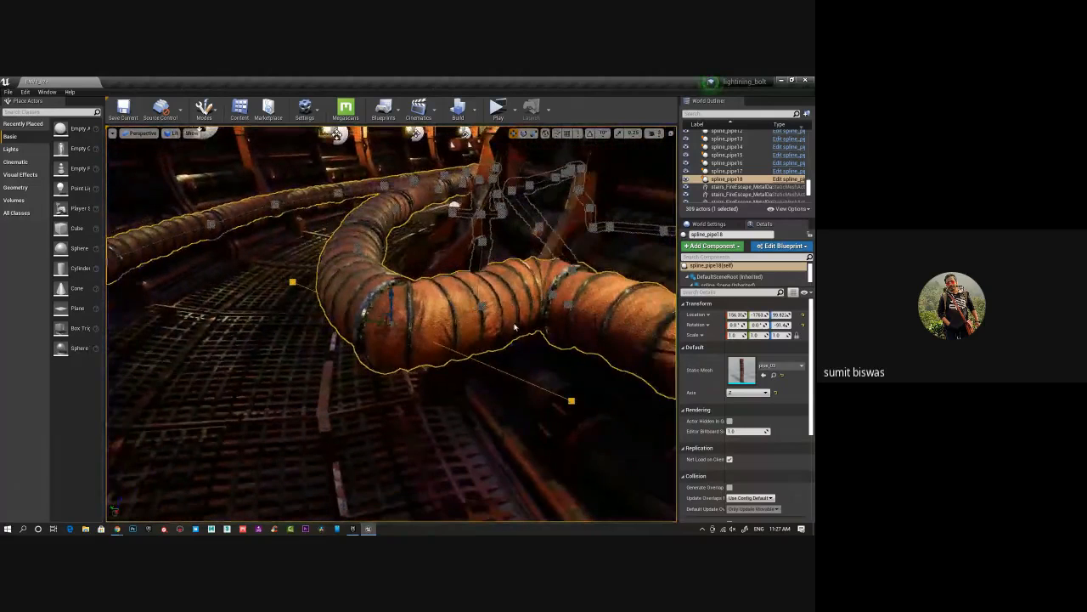
pyautogui.press('Delete')
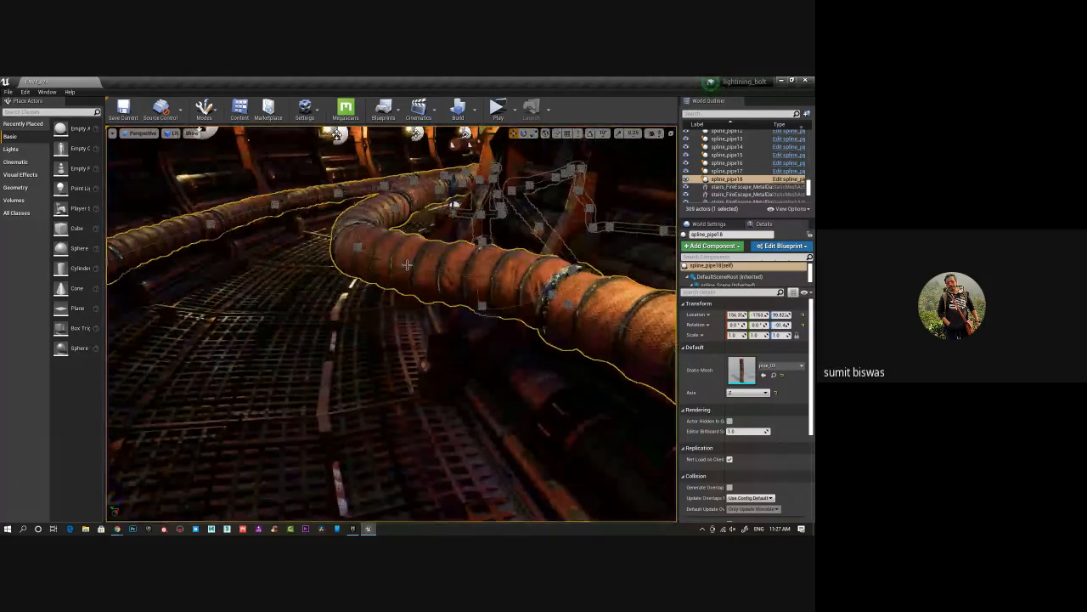
# Move the next spline point of spline_pipe18 sideways off the walkway toward the wall.
pyautogui.click(358, 248)
pyautogui.keyDown('alt'); pyautogui.moveTo(365, 325); pyautogui.dragTo(364, 357); pyautogui.keyUp('alt')
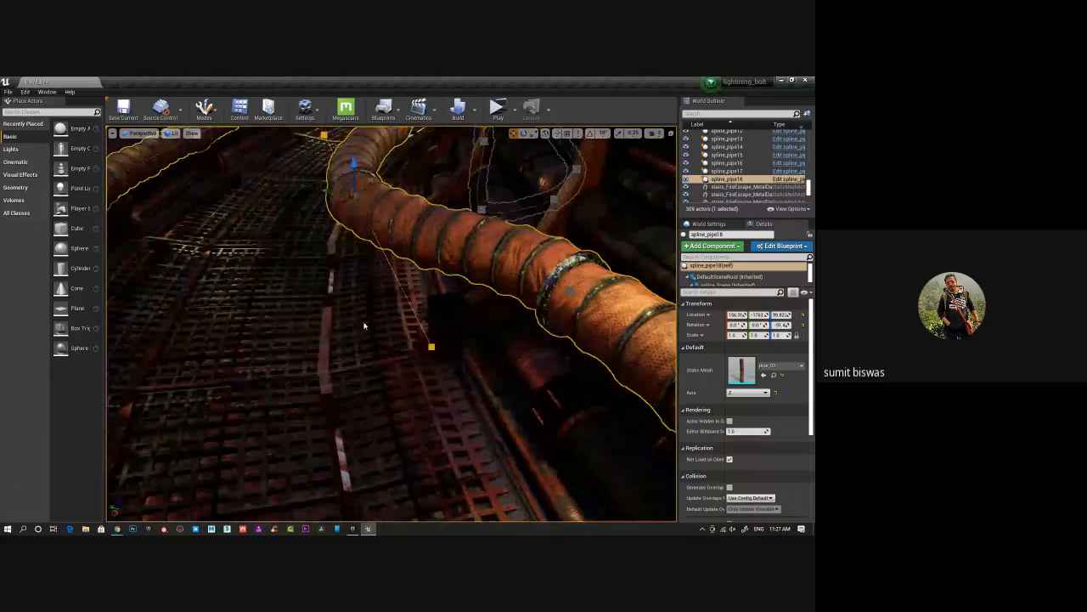
pyautogui.moveTo(347, 201); pyautogui.dragTo(564, 158)
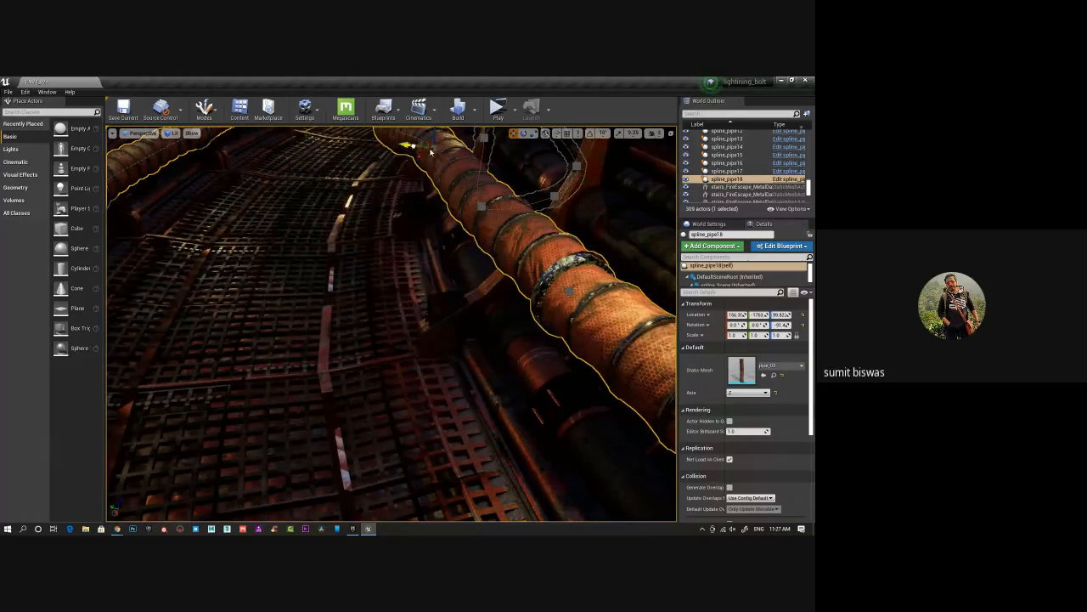
pyautogui.moveTo(431, 152); pyautogui.dragTo(428, 153)
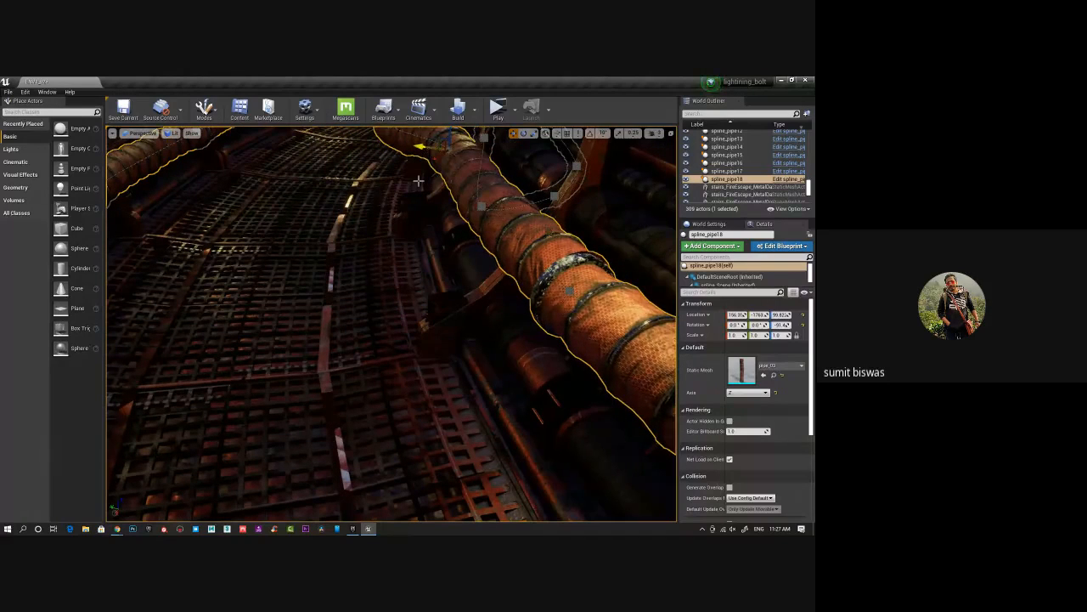
# Shift the following two spline points of the curved section toward the wall so the pipe follows the walkway's edge.
pyautogui.scroll(-3, 402, 221)
pyautogui.moveTo(403, 212); pyautogui.dragTo(342, 282, button='right')
pyautogui.click(391, 265)
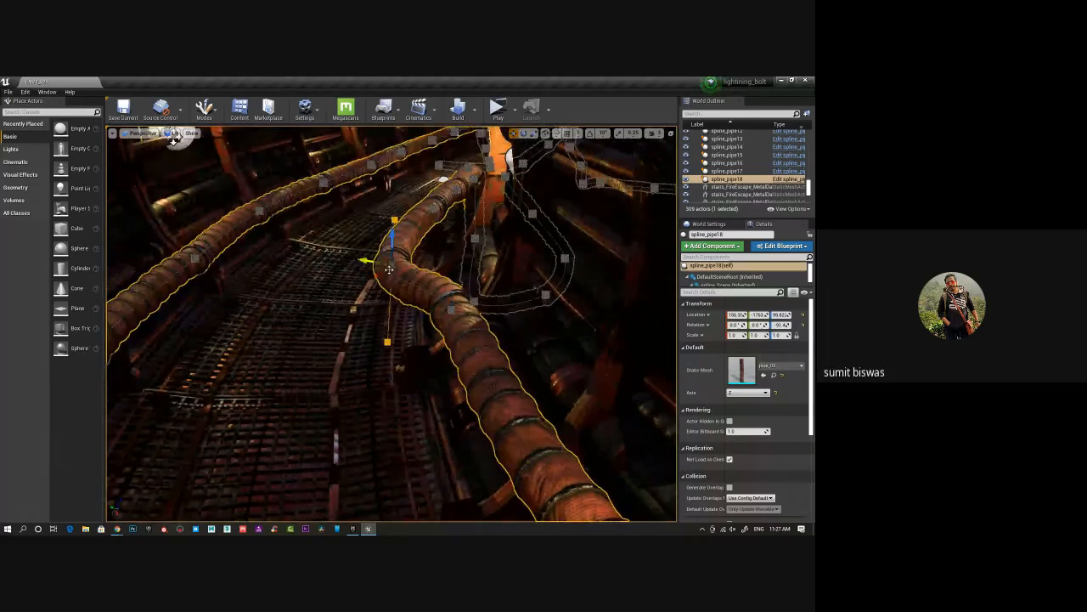
pyautogui.moveTo(379, 255); pyautogui.dragTo(458, 253)
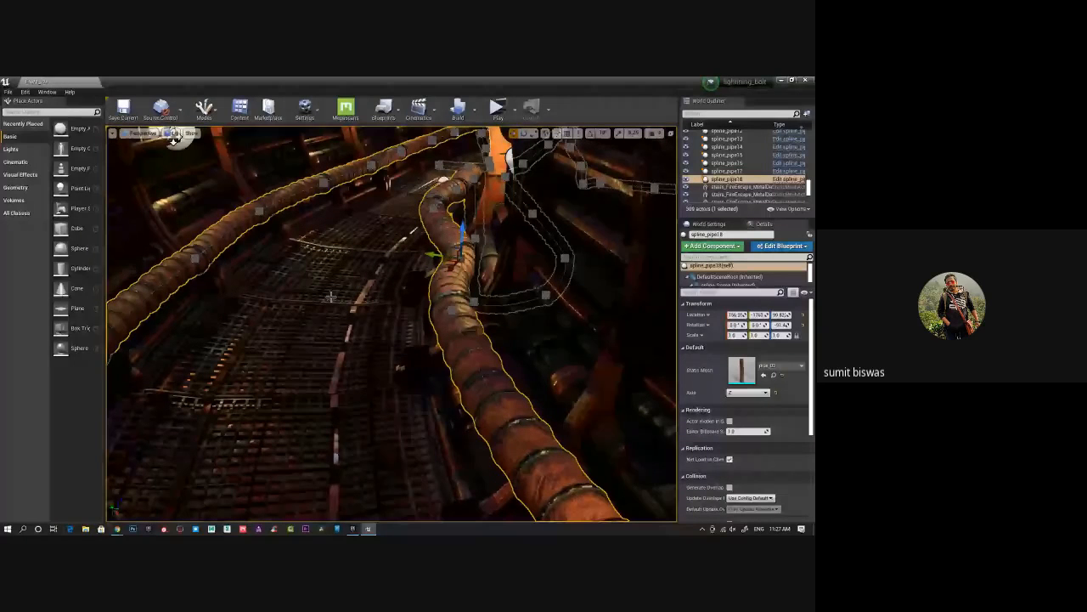
pyautogui.click(435, 210)
pyautogui.moveTo(420, 208); pyautogui.dragTo(452, 206)
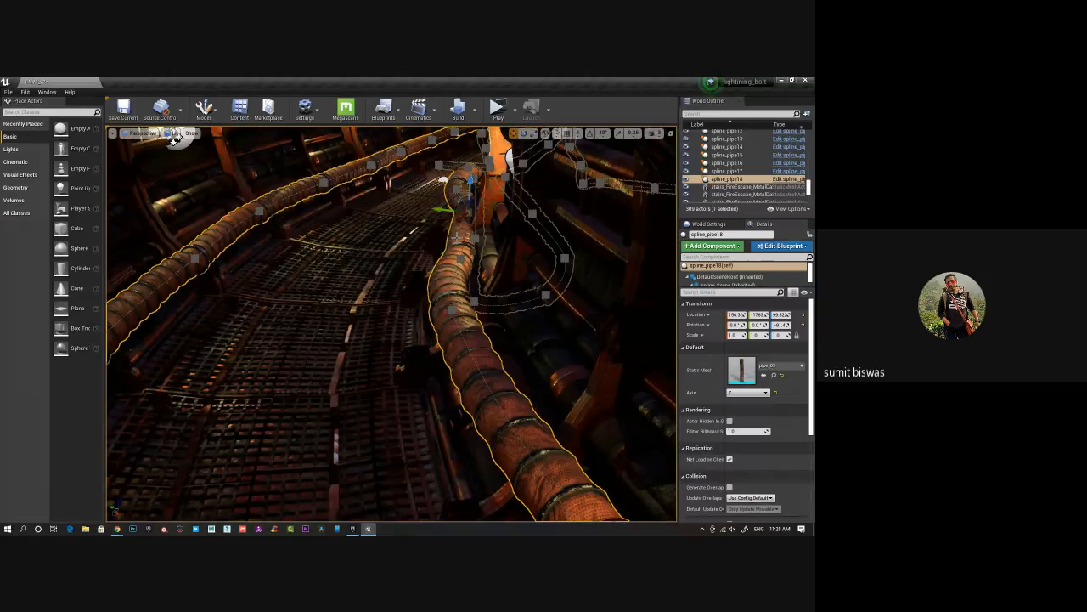
# Move the spline point just before the pipe's downward bend closer to the wall, in line with the straight section.
pyautogui.press('f')
pyautogui.scroll(-3, 510, 250)
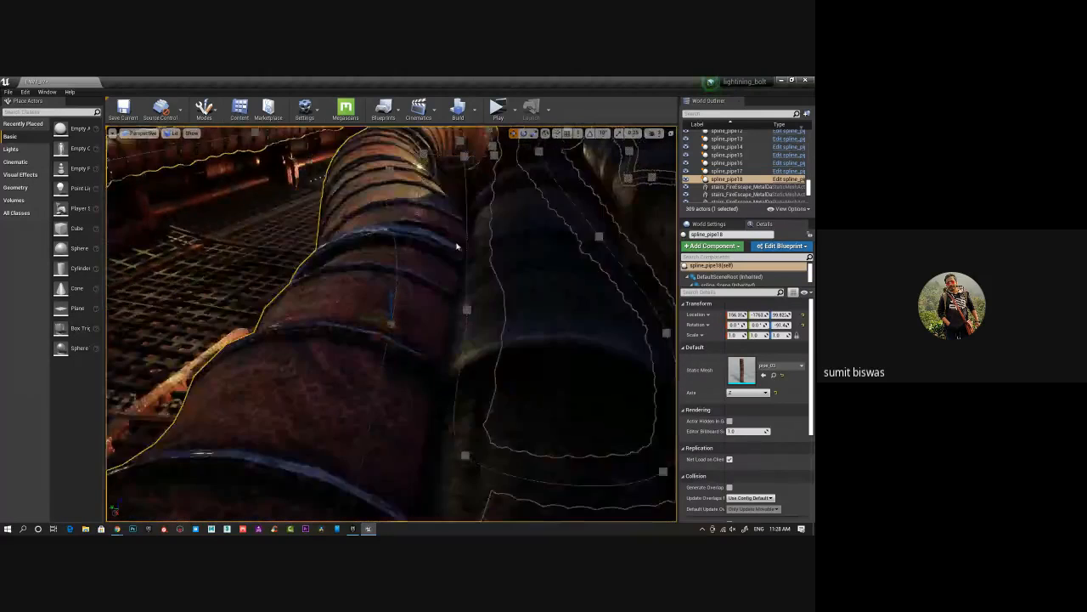
pyautogui.scroll(-3, 456, 245)
pyautogui.keyDown('alt'); pyautogui.moveTo(469, 190); pyautogui.dragTo(506, 189); pyautogui.keyUp('alt')
pyautogui.click(265, 262)
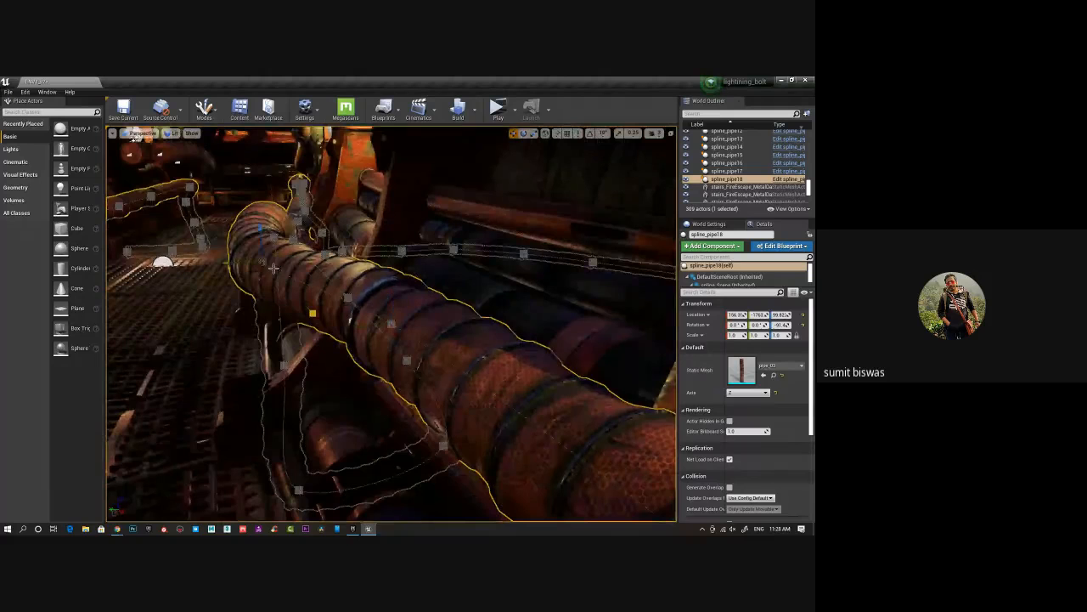
pyautogui.moveTo(229, 266); pyautogui.dragTo(299, 249)
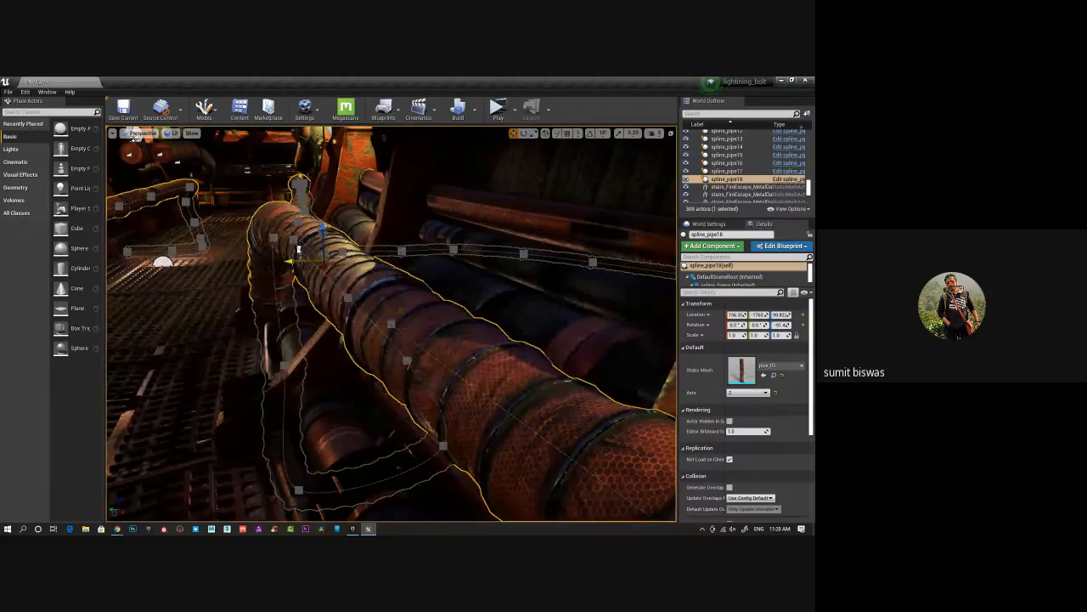
# Shift the lower spline point of the downward bend outward along the tunnel, away from the straight section, to widen the curve.
pyautogui.keyDown('alt'); pyautogui.moveTo(255, 313); pyautogui.dragTo(243, 315); pyautogui.keyUp('alt')
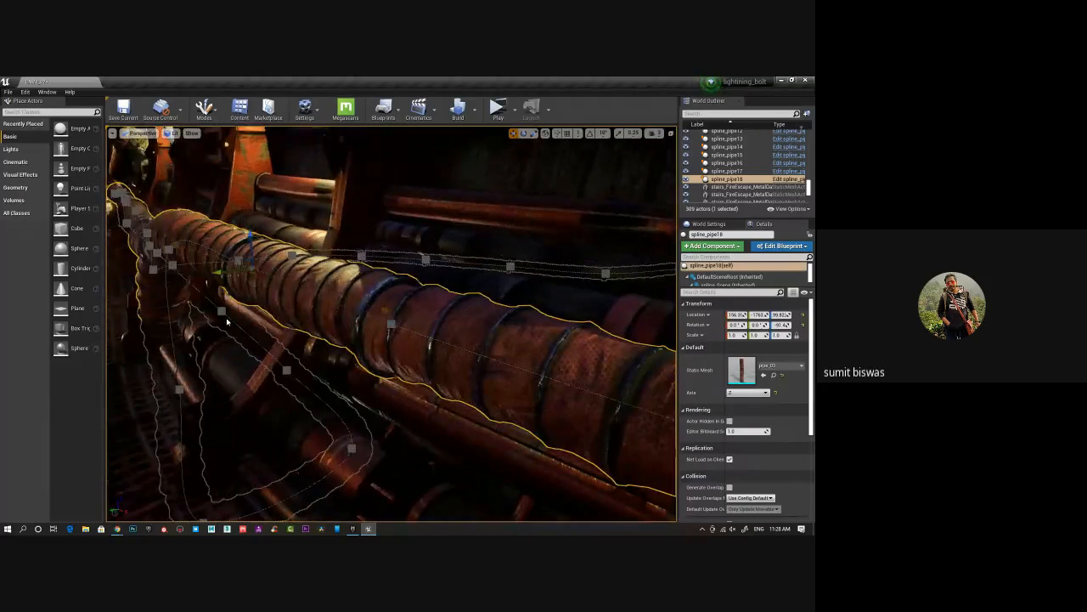
pyautogui.scroll(-6, 227, 321)
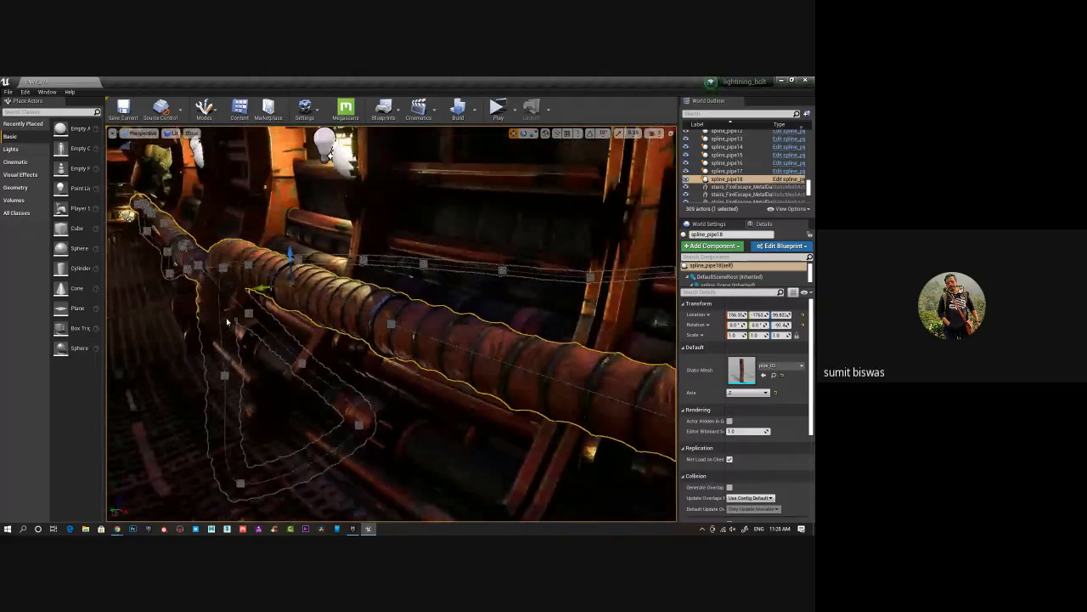
pyautogui.keyDown('alt'); pyautogui.moveTo(215, 334); pyautogui.dragTo(323, 395, button='middle'); pyautogui.keyUp('alt')
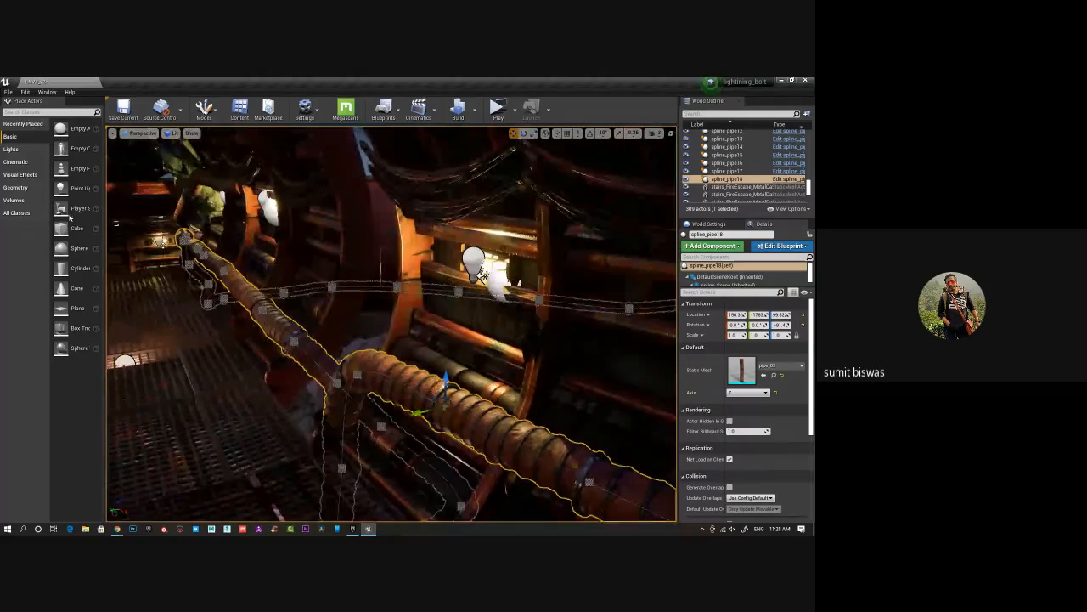
pyautogui.keyDown('alt'); pyautogui.moveTo(268, 401); pyautogui.dragTo(370, 394); pyautogui.keyUp('alt')
pyautogui.keyDown('alt'); pyautogui.moveTo(297, 328); pyautogui.dragTo(308, 372); pyautogui.keyUp('alt')
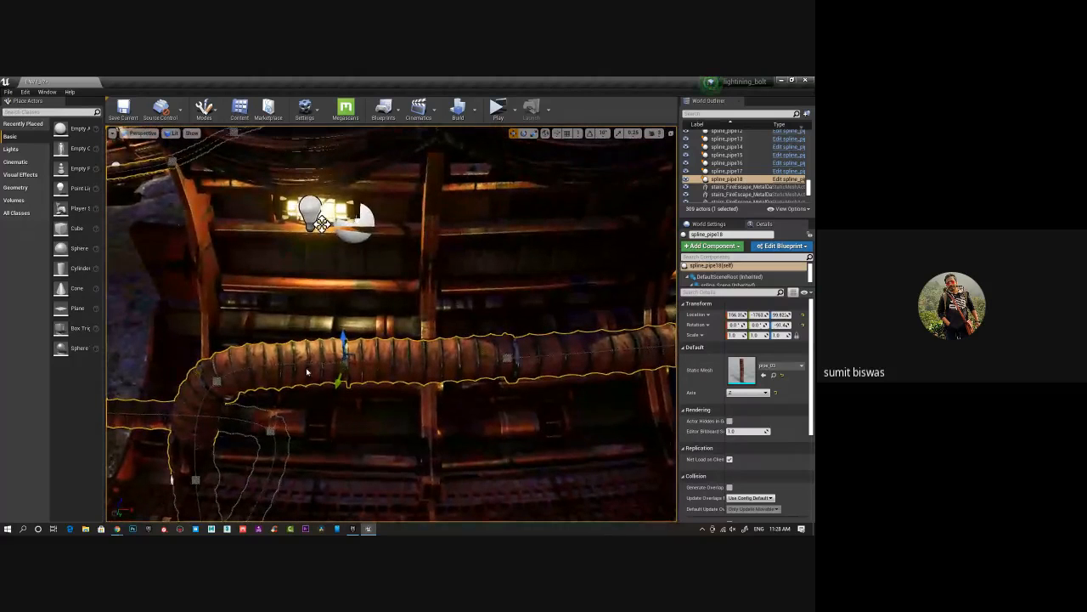
pyautogui.click(201, 482)
pyautogui.moveTo(218, 481); pyautogui.dragTo(180, 478)
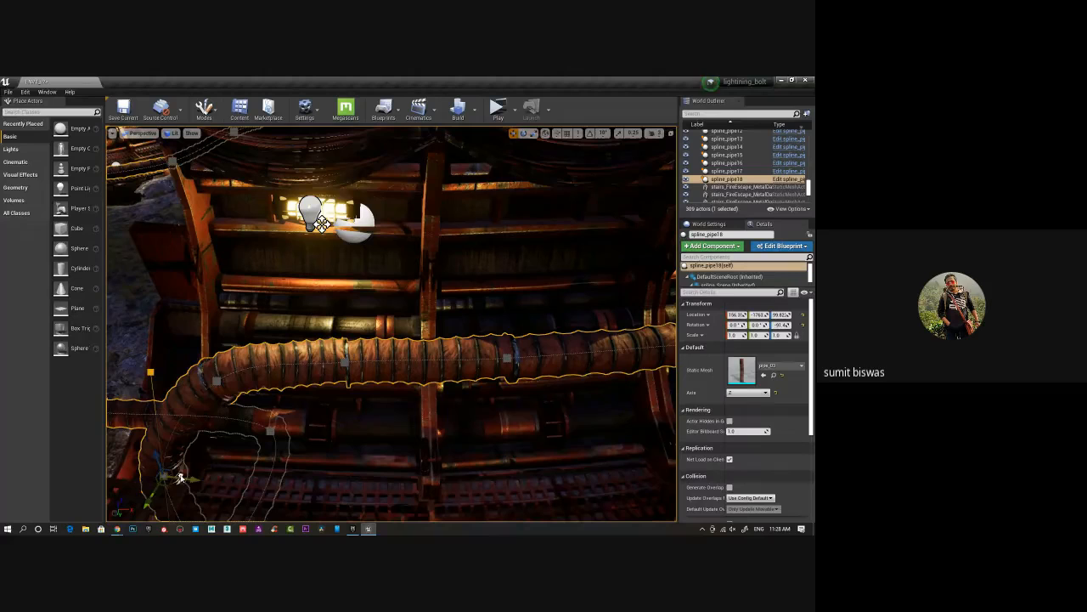
# Lower the spline point at the top of the bend and slide the next point away from it along the pipe.
pyautogui.click(212, 381)
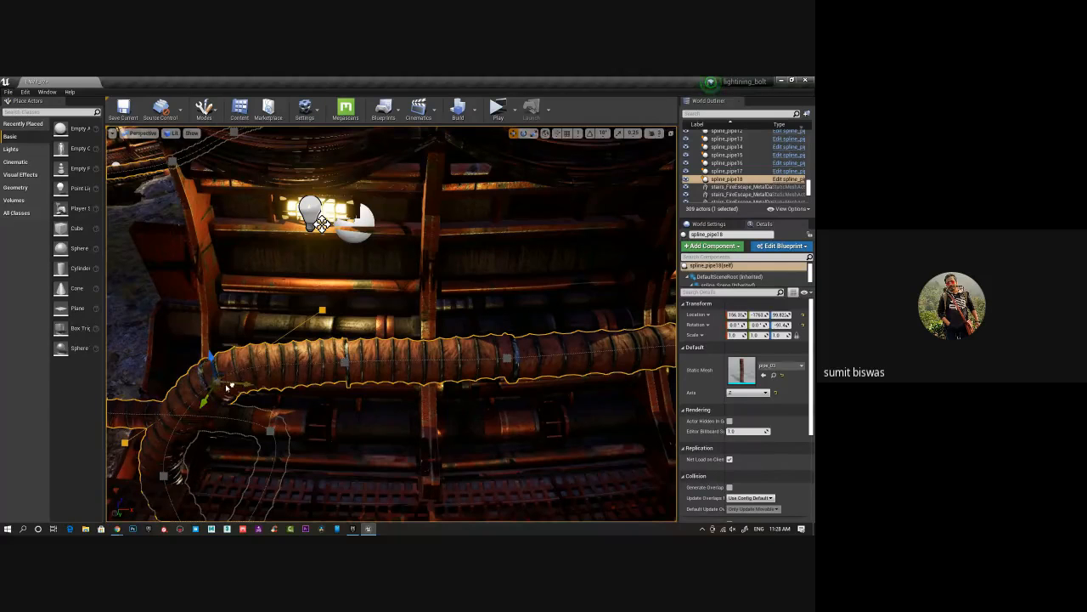
pyautogui.moveTo(228, 386); pyautogui.dragTo(266, 431)
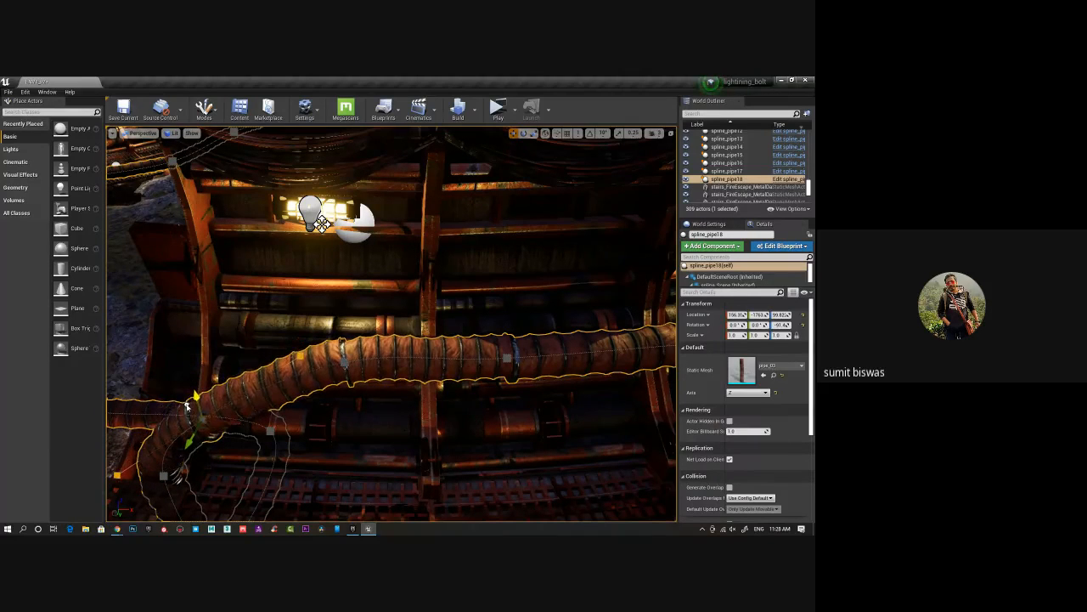
pyautogui.click(344, 360)
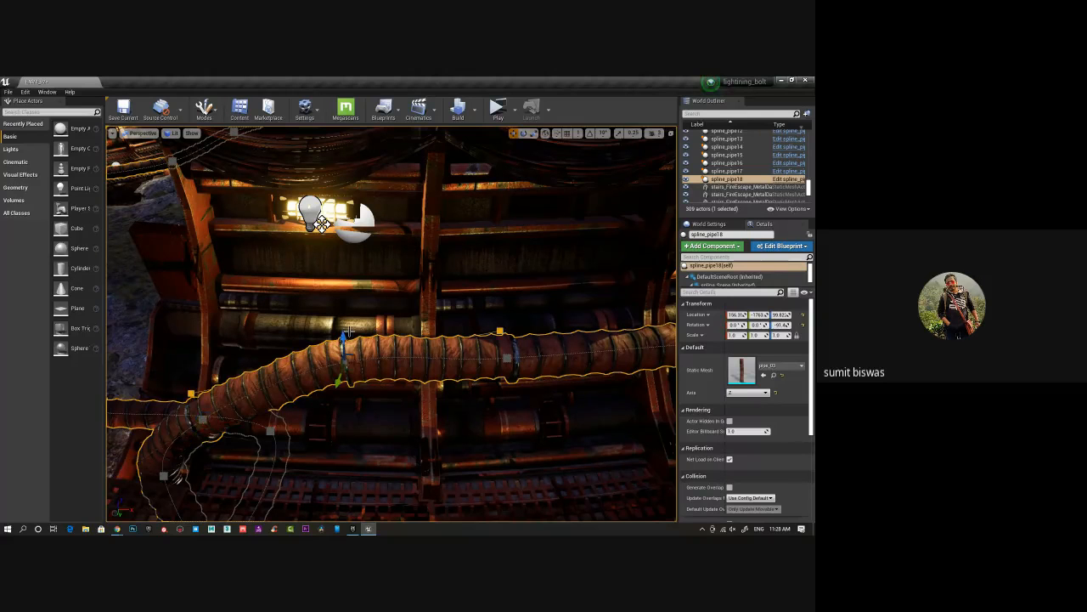
pyautogui.moveTo(404, 363); pyautogui.dragTo(427, 358)
# Add a spline point between the lowered bend point and its neighbour, and pull it down to bend level.
pyautogui.rightClick(276, 392)
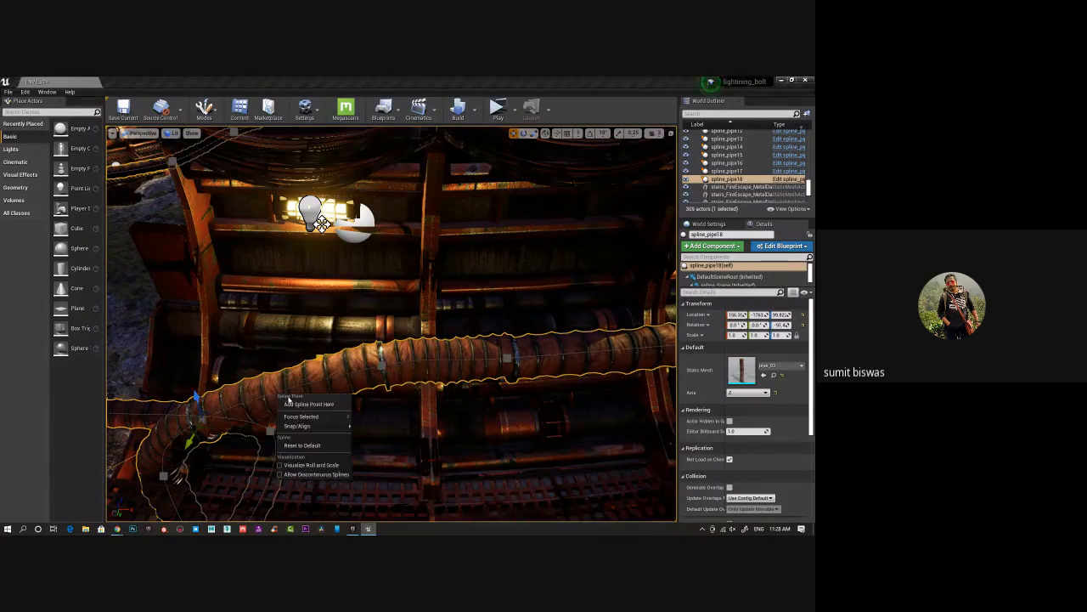
pyautogui.click(306, 397)
pyautogui.moveTo(275, 389); pyautogui.dragTo(279, 410)
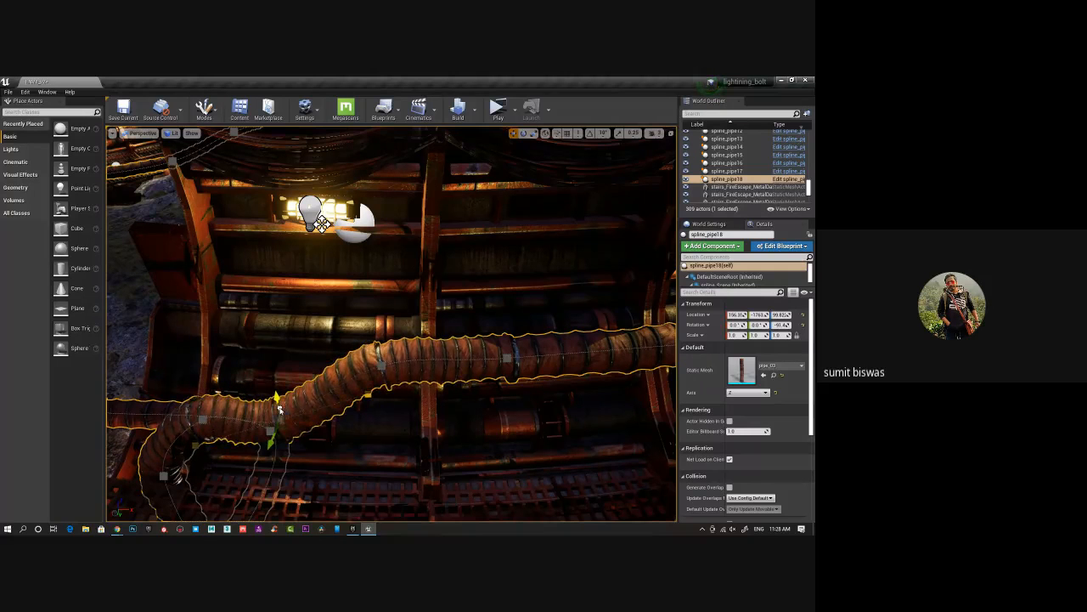
# Lower the adjacent spline point to give the pipe a gradual slope, and save the level.
pyautogui.click(382, 366)
pyautogui.moveTo(382, 349); pyautogui.dragTo(454, 392)
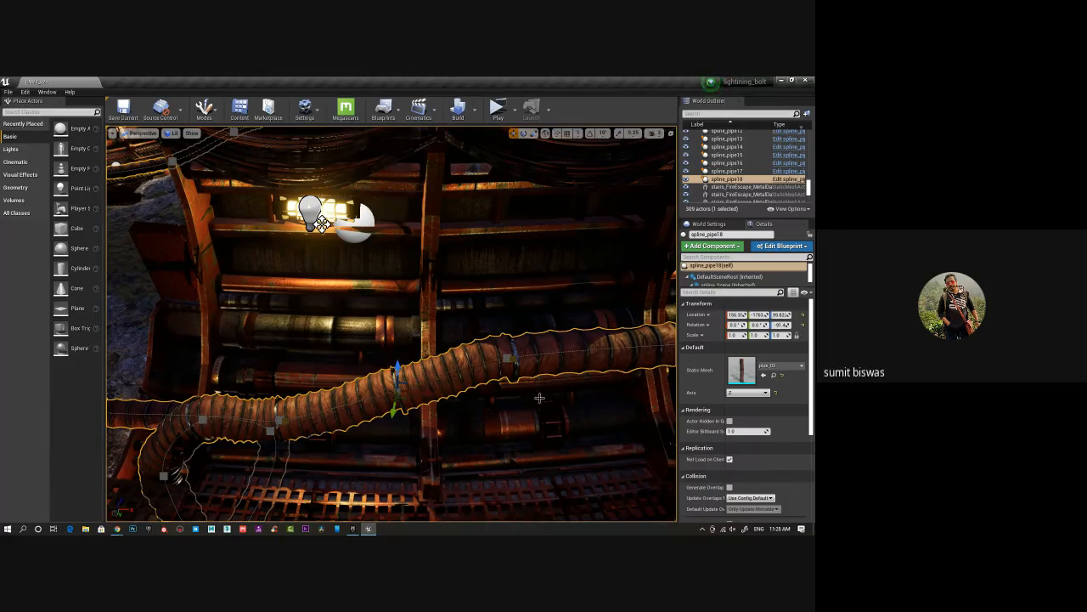
pyautogui.moveTo(512, 418)
pyautogui.keyDown('alt'); pyautogui.mouseDown()
pyautogui.moveTo(569, 418)
pyautogui.moveTo(497, 422)
pyautogui.mouseUp(); pyautogui.keyUp('alt')
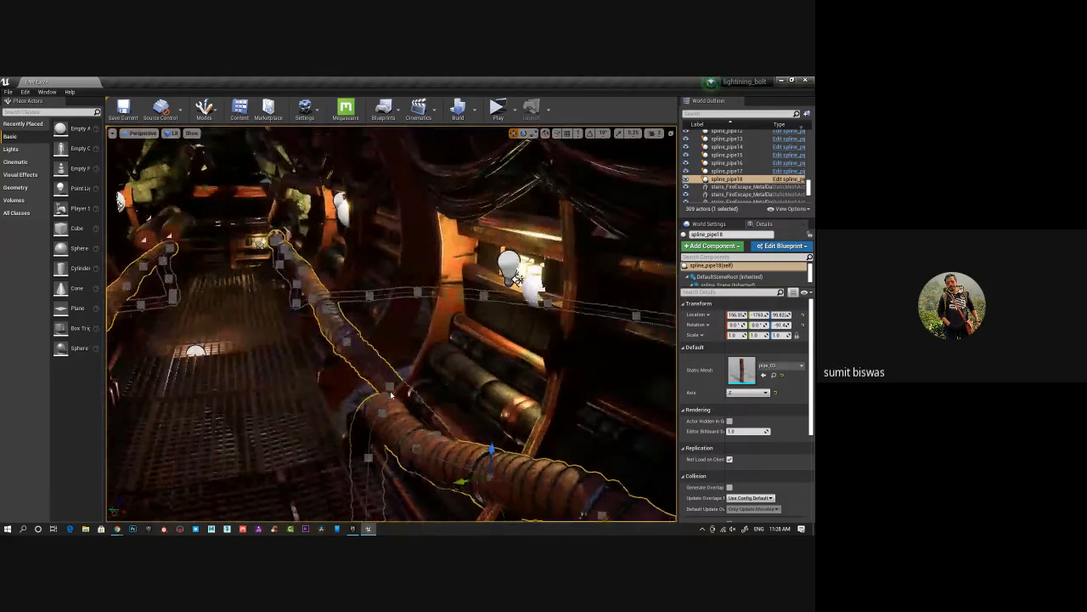
pyautogui.hotkey('ctrl', 's')
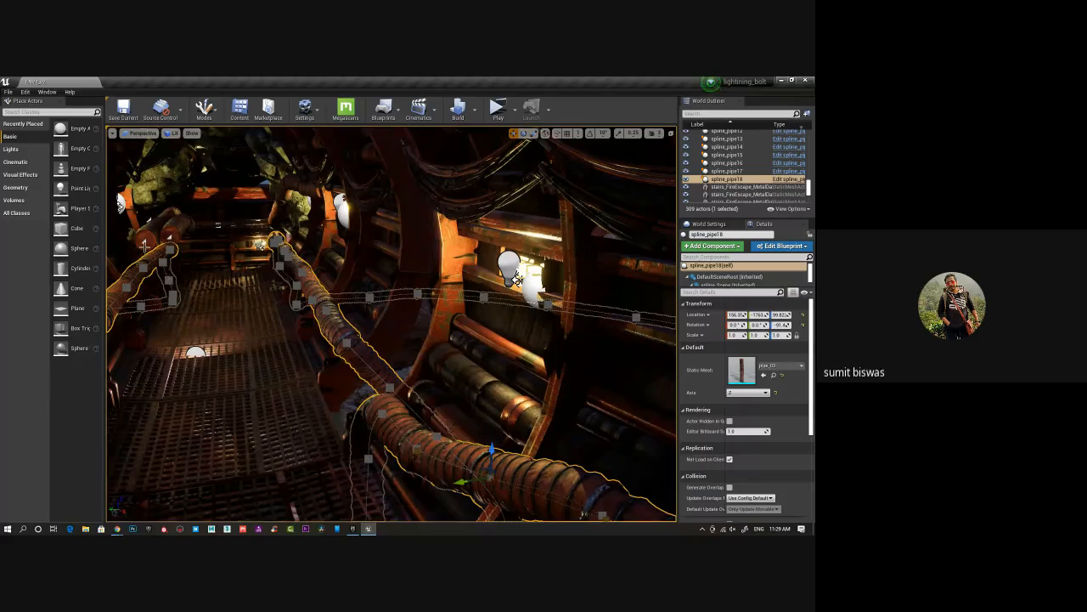
# Extend spline_pipe8 from its near end with two new spline points, raising the last one toward the ceiling.
pyautogui.click(218, 282)
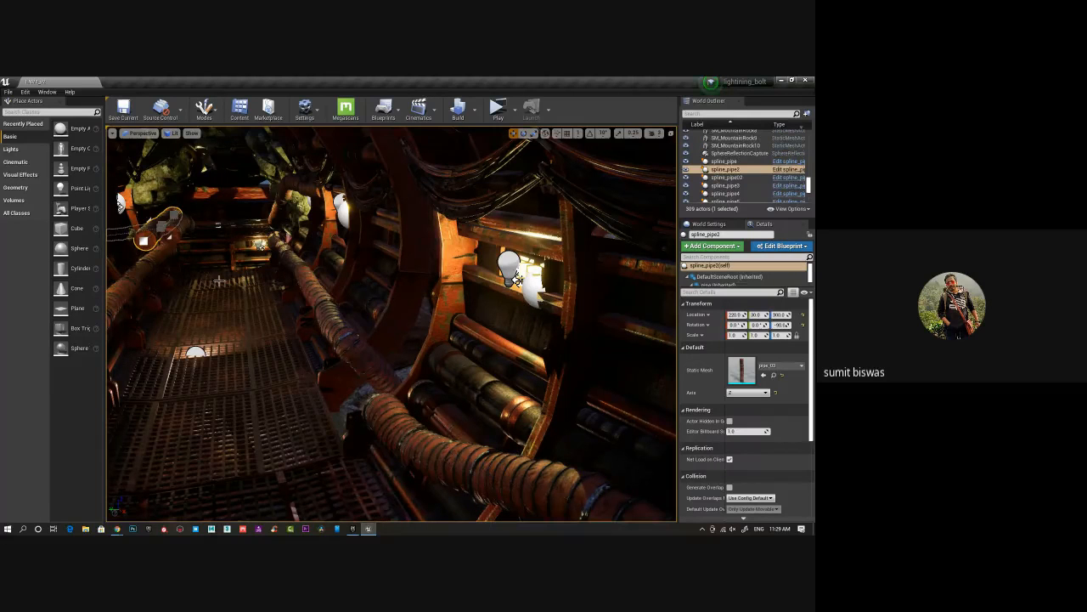
pyautogui.moveTo(232, 282); pyautogui.dragTo(206, 254, button='right')
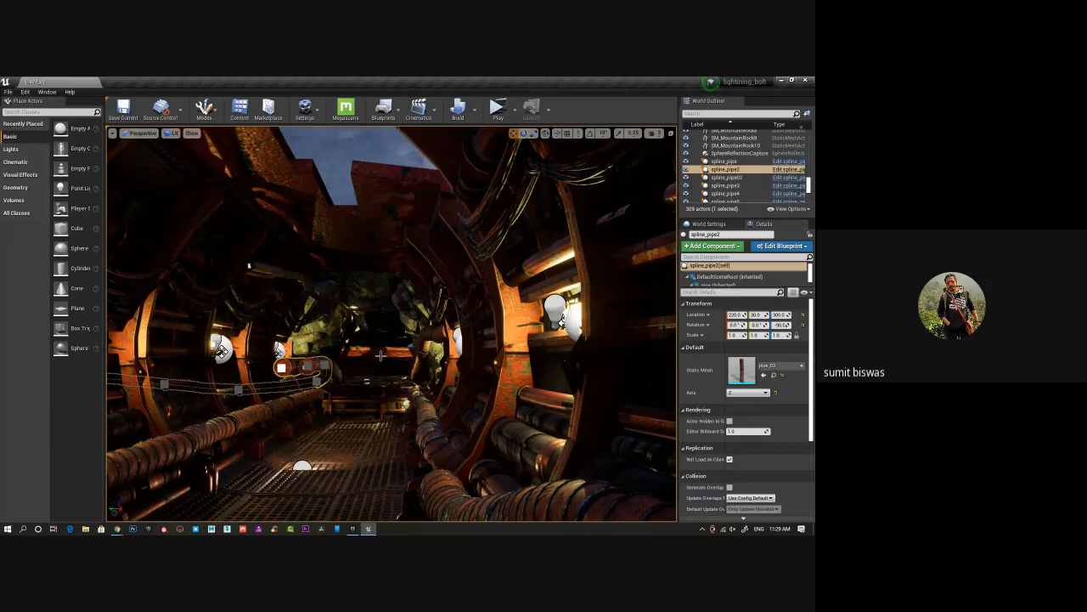
pyautogui.click(247, 265)
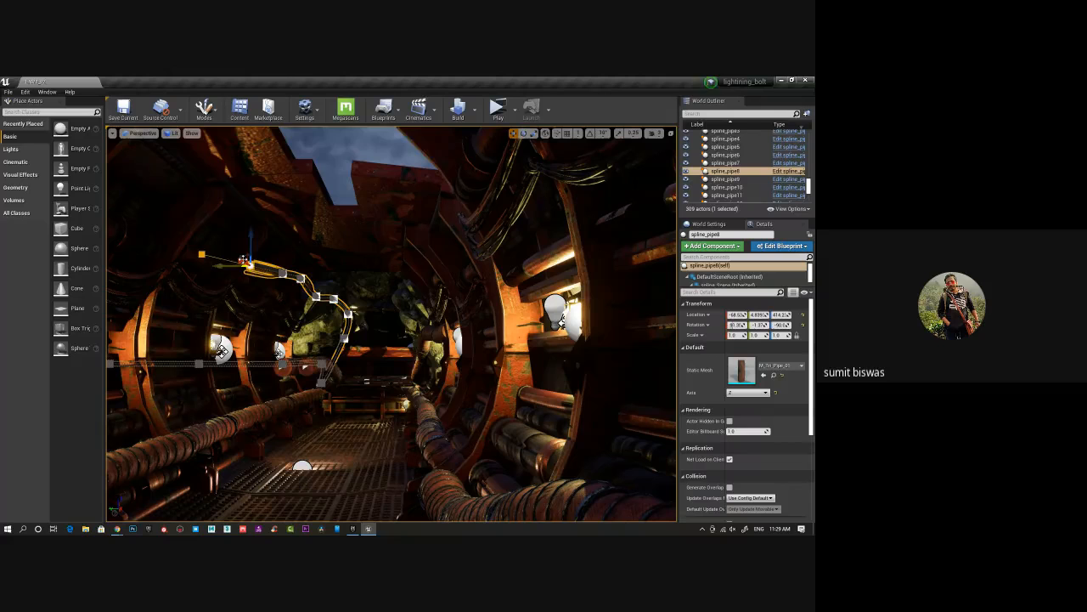
pyautogui.keyDown('alt'); pyautogui.moveTo(240, 261); pyautogui.dragTo(85, 231); pyautogui.keyUp('alt')
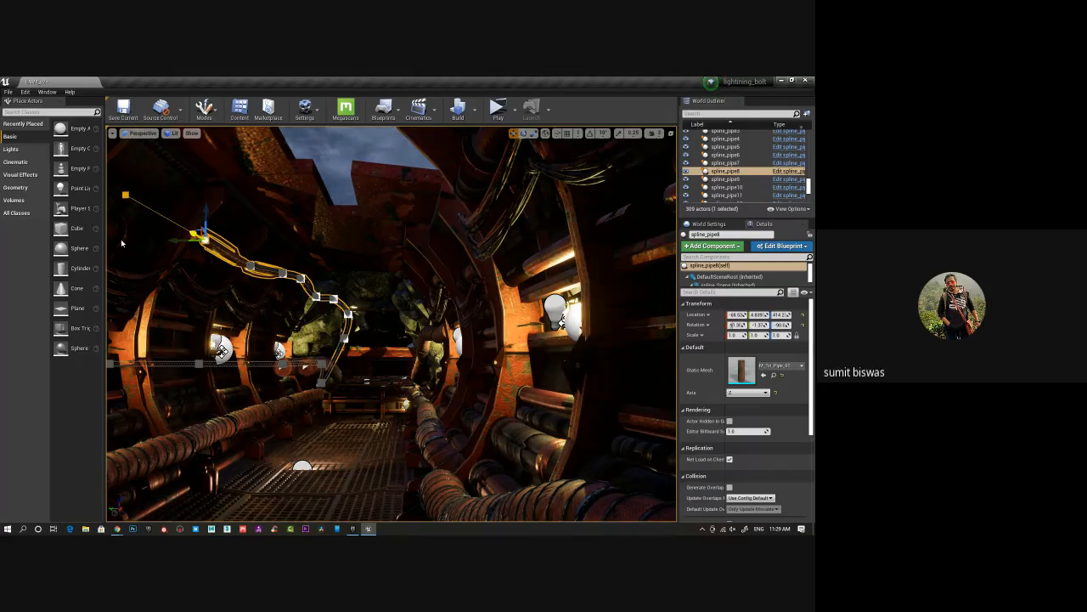
pyautogui.moveTo(206, 219); pyautogui.dragTo(208, 259)
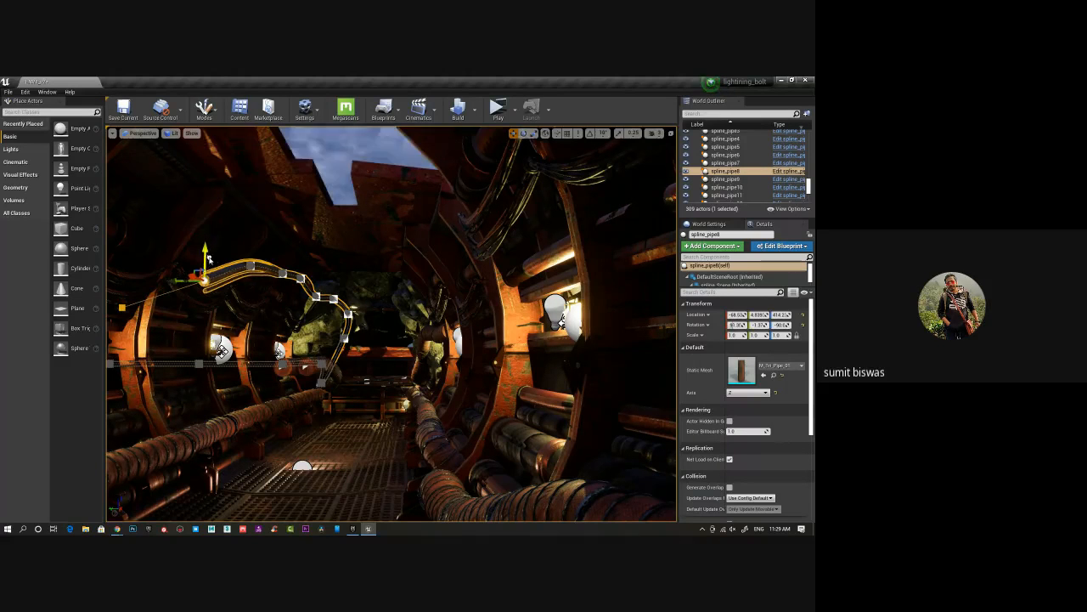
pyautogui.moveTo(209, 259); pyautogui.dragTo(313, 251, button='right')
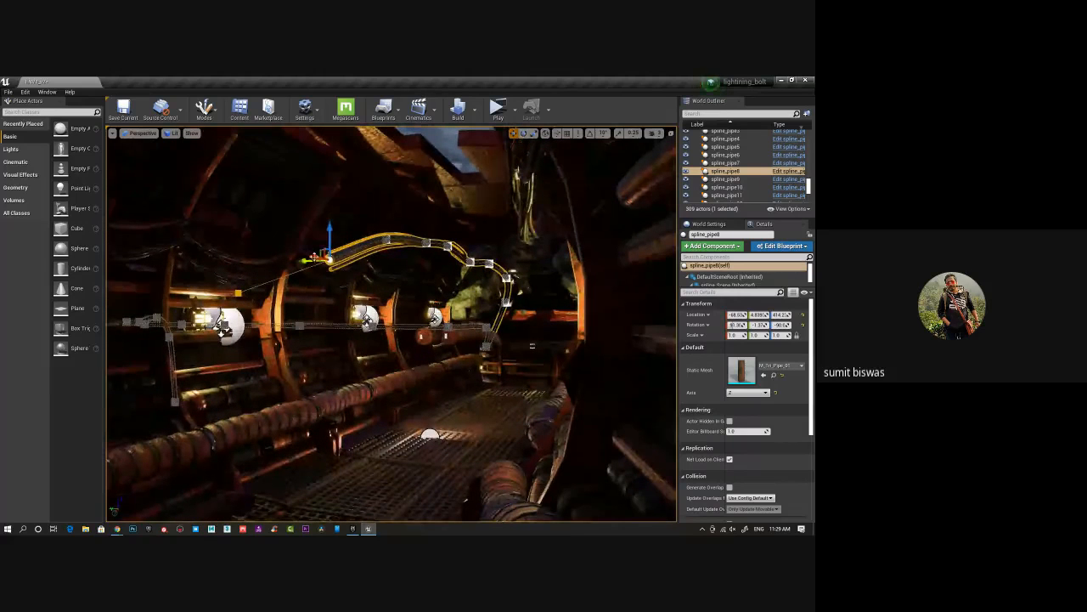
pyautogui.moveTo(313, 255); pyautogui.dragTo(221, 141)
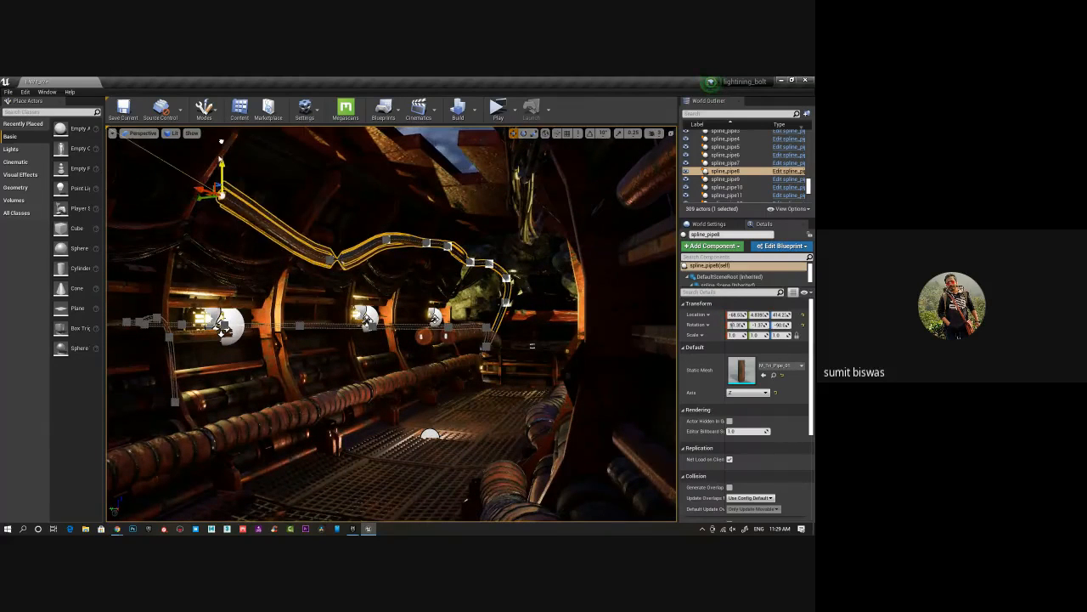
# Raise the dipping spline point of spline_pipe8 and insert a new point midway along the last extended segment.
pyautogui.click(333, 259)
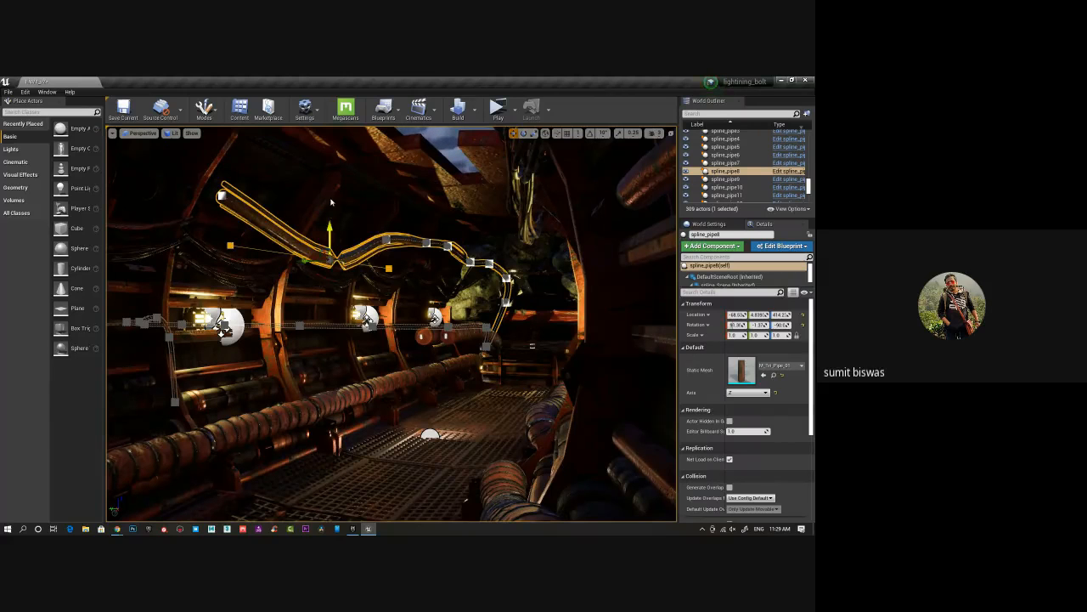
pyautogui.moveTo(332, 203); pyautogui.dragTo(332, 179)
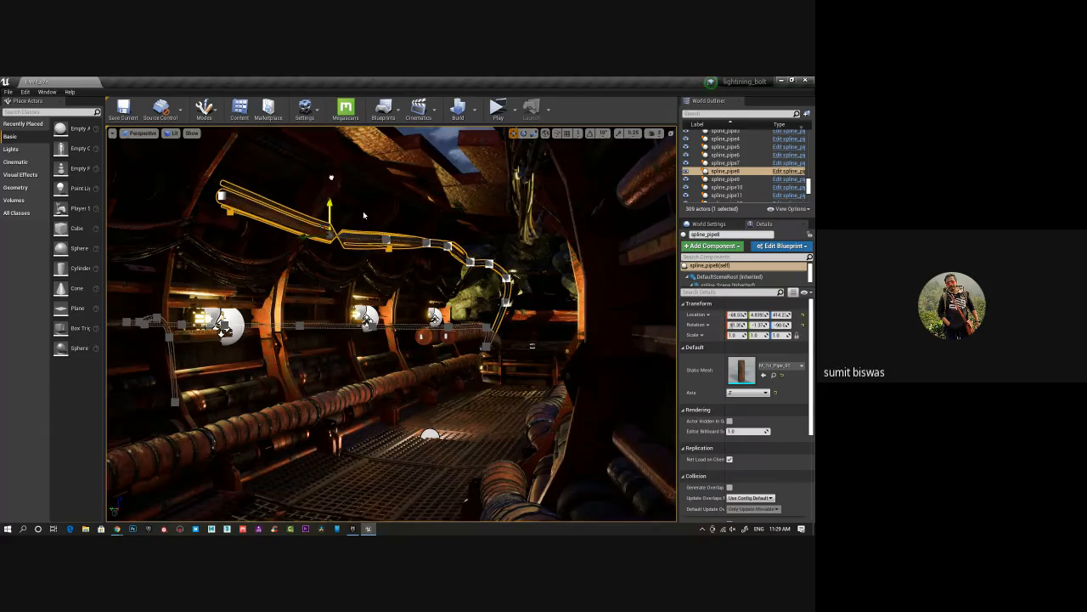
pyautogui.rightClick(279, 217)
pyautogui.click(297, 229)
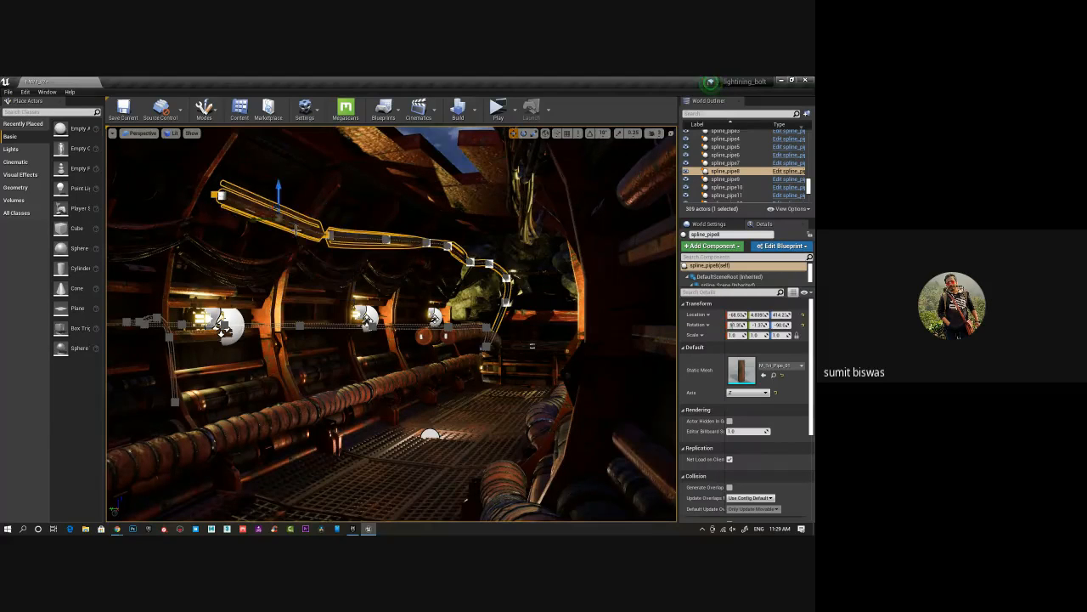
# Insert a spline point beside the dip in spline_pipe8 and raise it, then raise the last segment's midpoint and shift it toward the dip.
pyautogui.rightClick(361, 242)
pyautogui.click(374, 247)
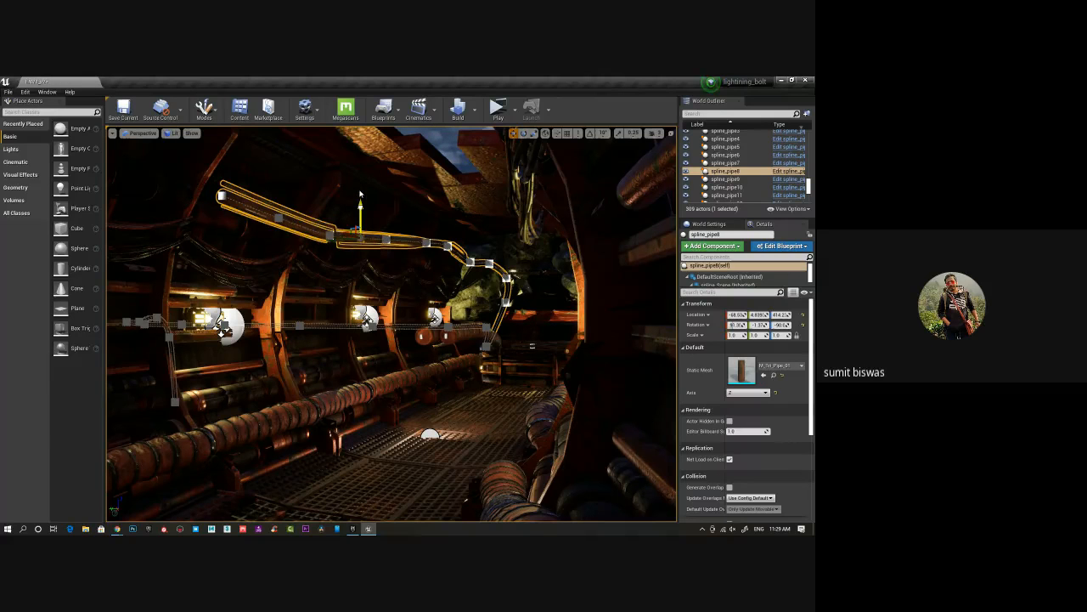
pyautogui.moveTo(360, 195); pyautogui.dragTo(352, 189)
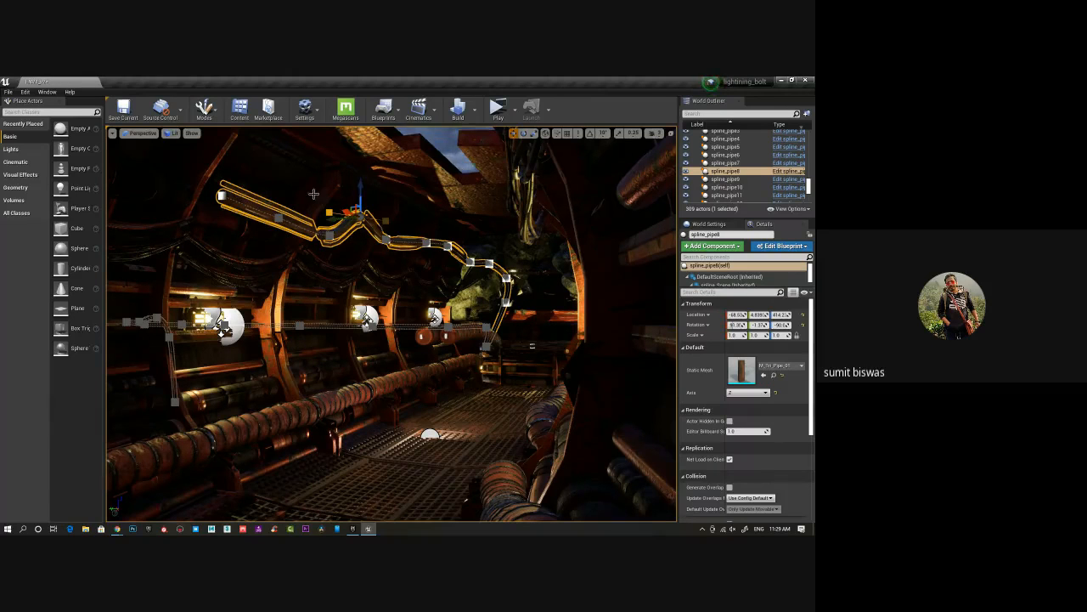
pyautogui.moveTo(276, 218); pyautogui.dragTo(281, 160)
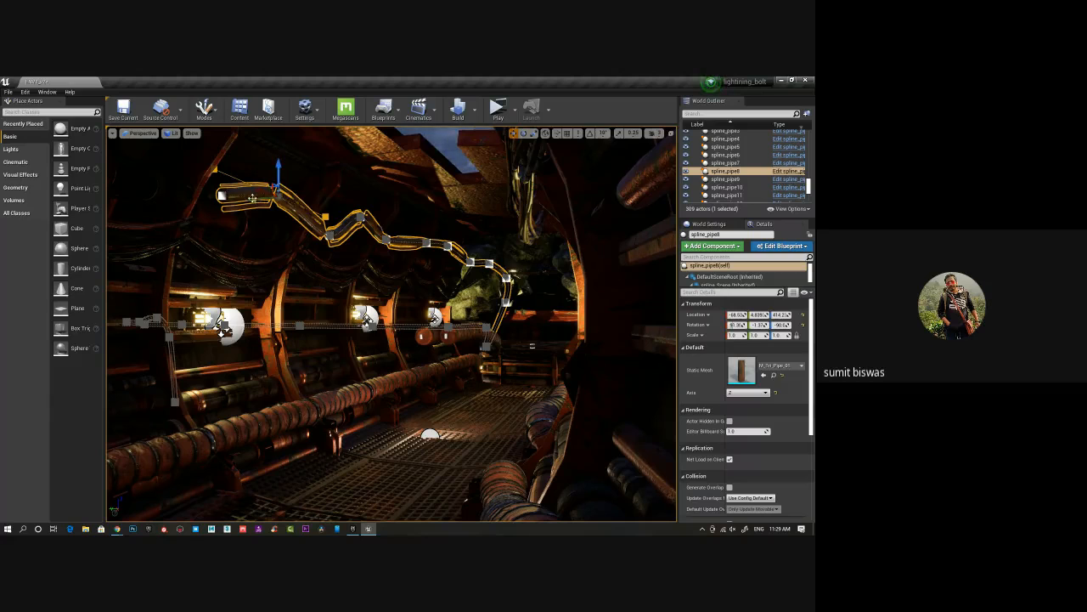
pyautogui.moveTo(260, 200); pyautogui.dragTo(288, 200)
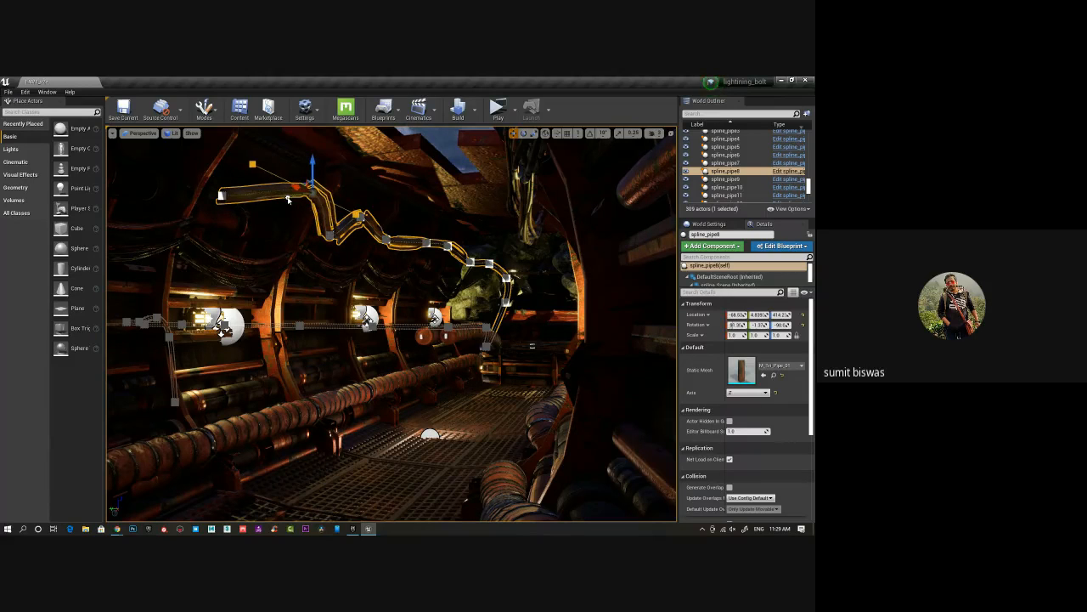
# Move the dip point and the raised point beside it closer together to tighten the kink in spline_pipe8.
pyautogui.click(330, 237)
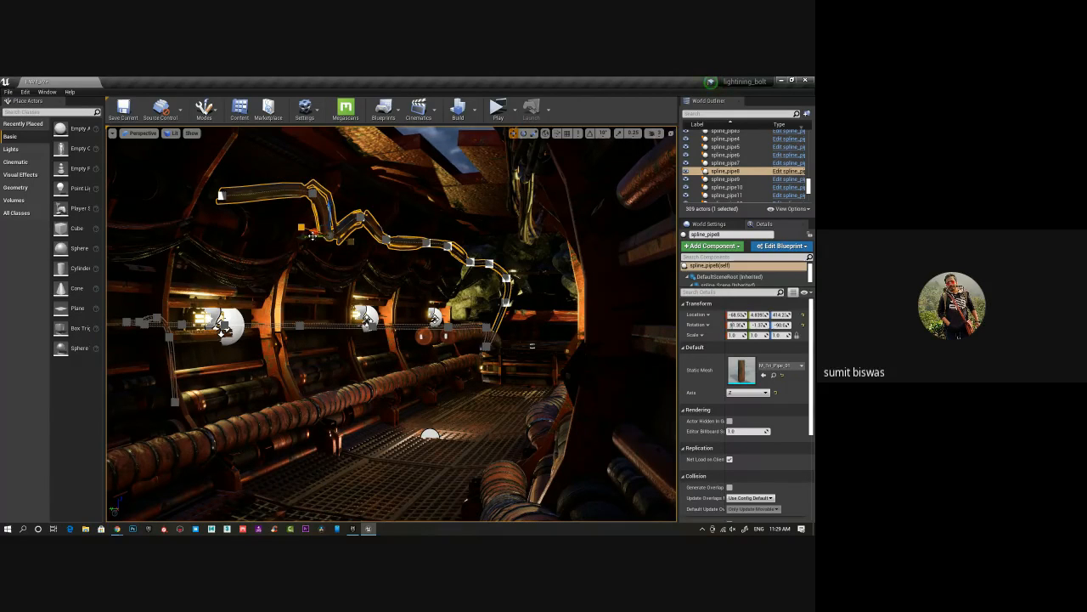
pyautogui.moveTo(308, 237); pyautogui.dragTo(321, 237)
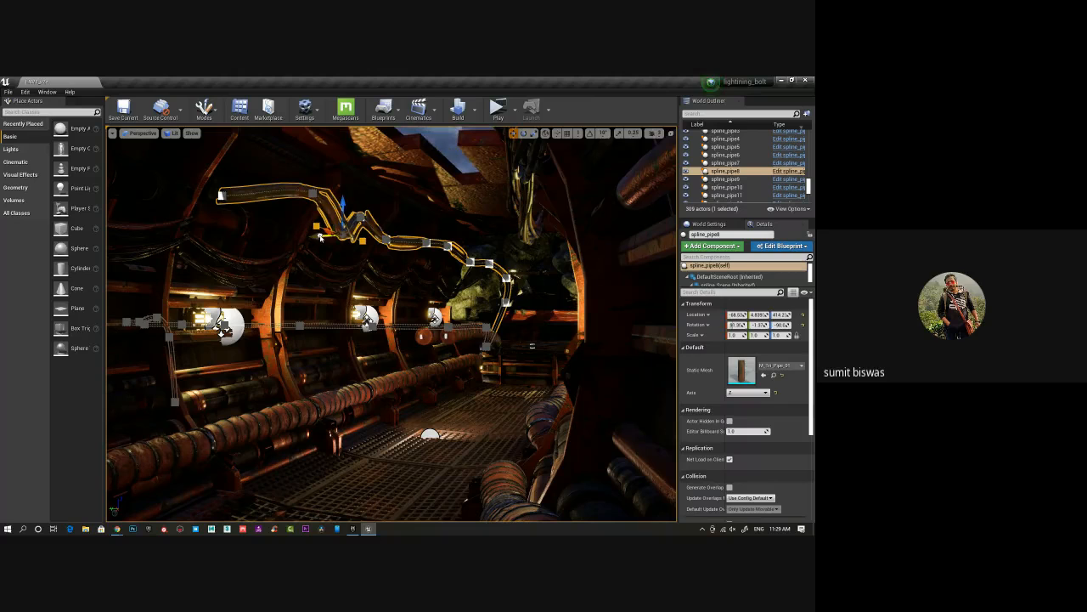
pyautogui.click(361, 217)
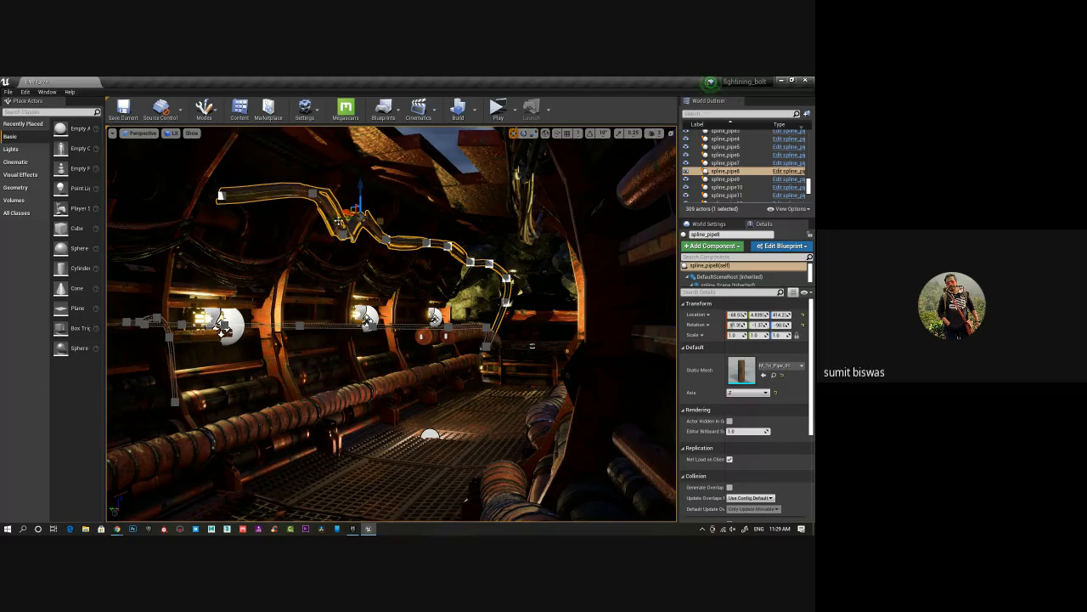
pyautogui.moveTo(335, 218); pyautogui.dragTo(328, 218)
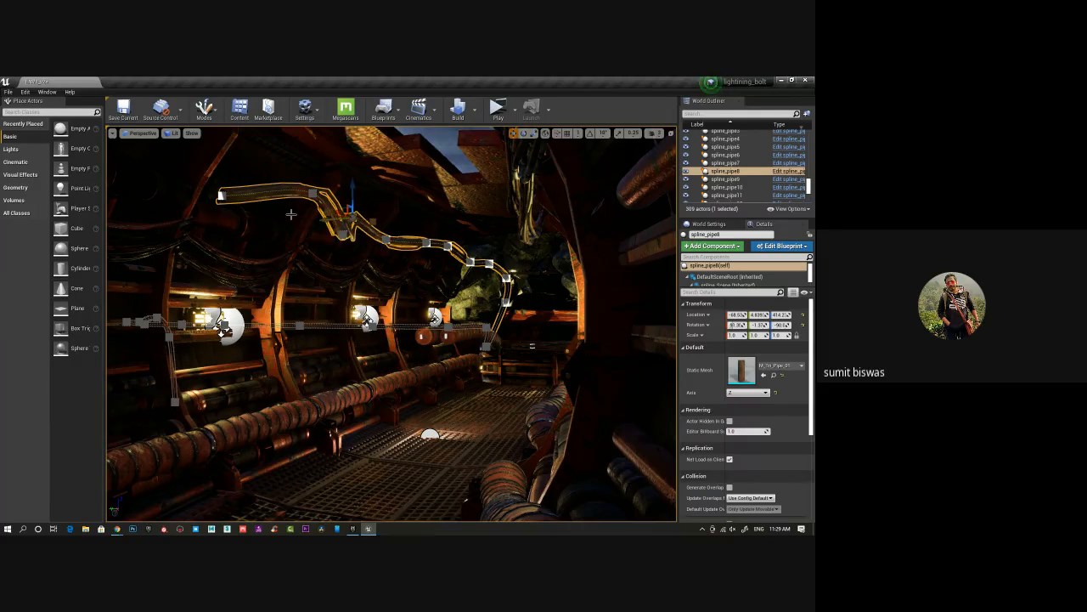
# Extend spline_pipe8 from its near end with two new spline points running along the tunnel's upper wall.
pyautogui.click(221, 195)
pyautogui.moveTo(201, 190); pyautogui.dragTo(22, 175)
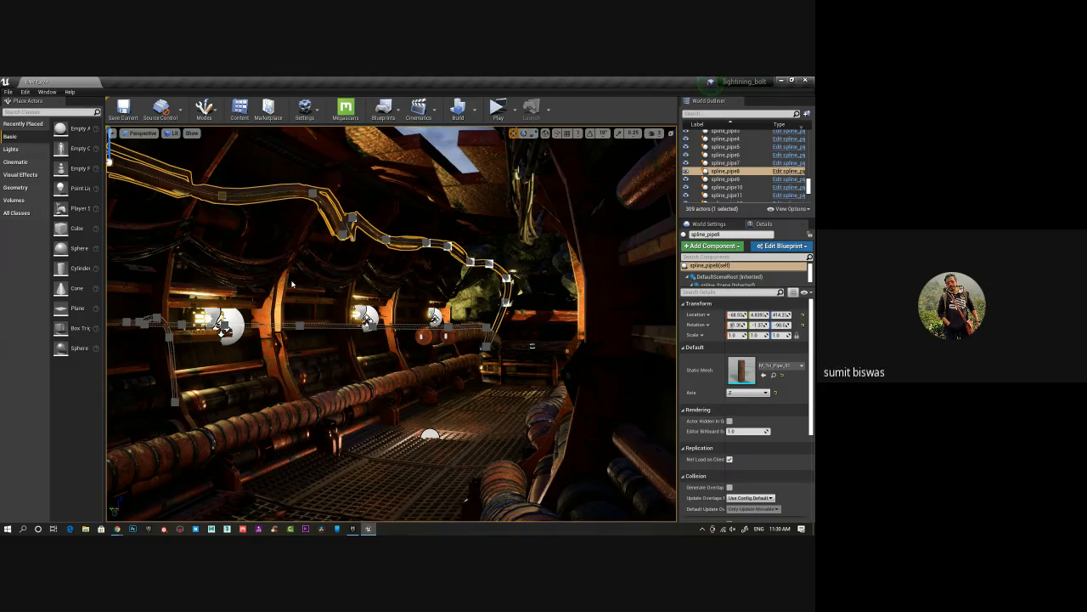
pyautogui.moveTo(291, 284); pyautogui.dragTo(88, 277, button='right')
pyautogui.moveTo(414, 274)
pyautogui.mouseDown(button='right')
pyautogui.moveTo(371, 274)
pyautogui.moveTo(425, 277)
pyautogui.moveTo(588, 184)
pyautogui.moveTo(426, 280)
pyautogui.mouseUp(button='right')
pyautogui.moveTo(536, 295); pyautogui.dragTo(312, 352)
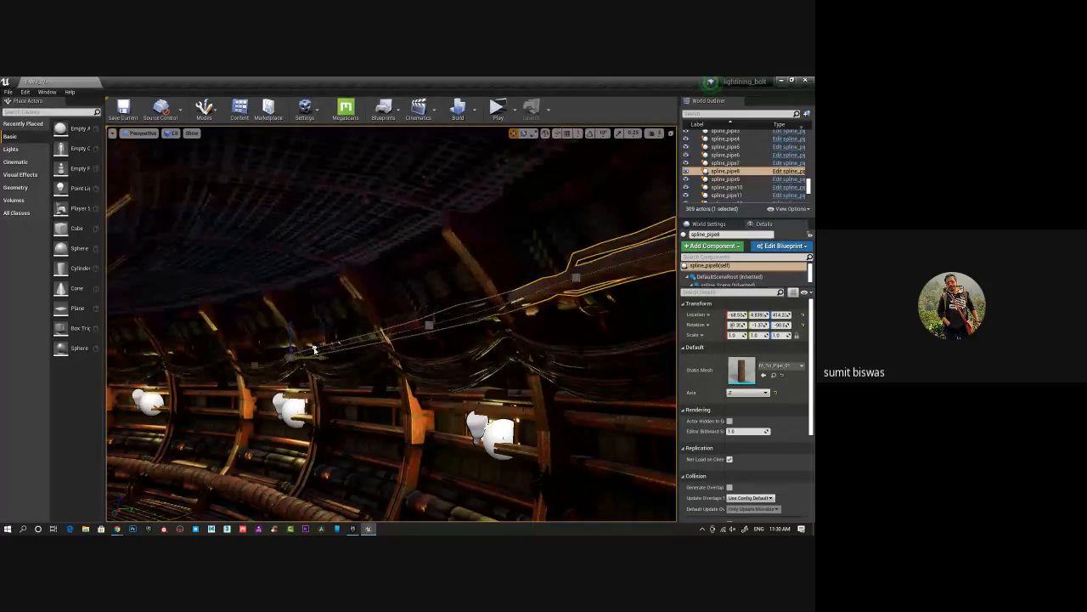
# Slide the second-to-last spline point farther along the wall and raise the end point to level the new stretch.
pyautogui.click(431, 326)
pyautogui.moveTo(454, 327); pyautogui.dragTo(421, 324)
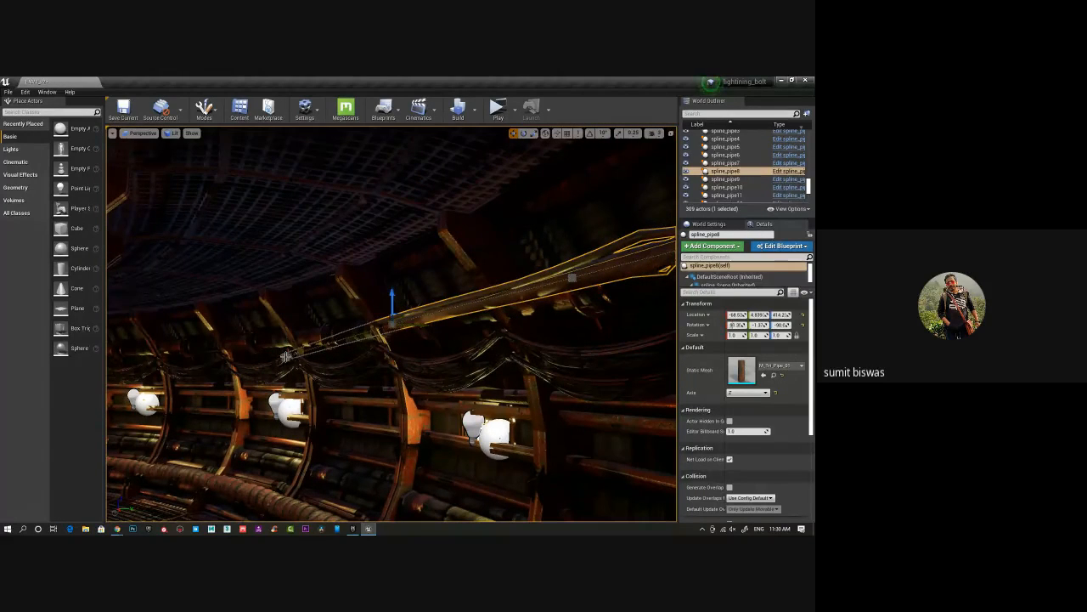
pyautogui.click(286, 355)
pyautogui.moveTo(317, 356); pyautogui.dragTo(253, 301)
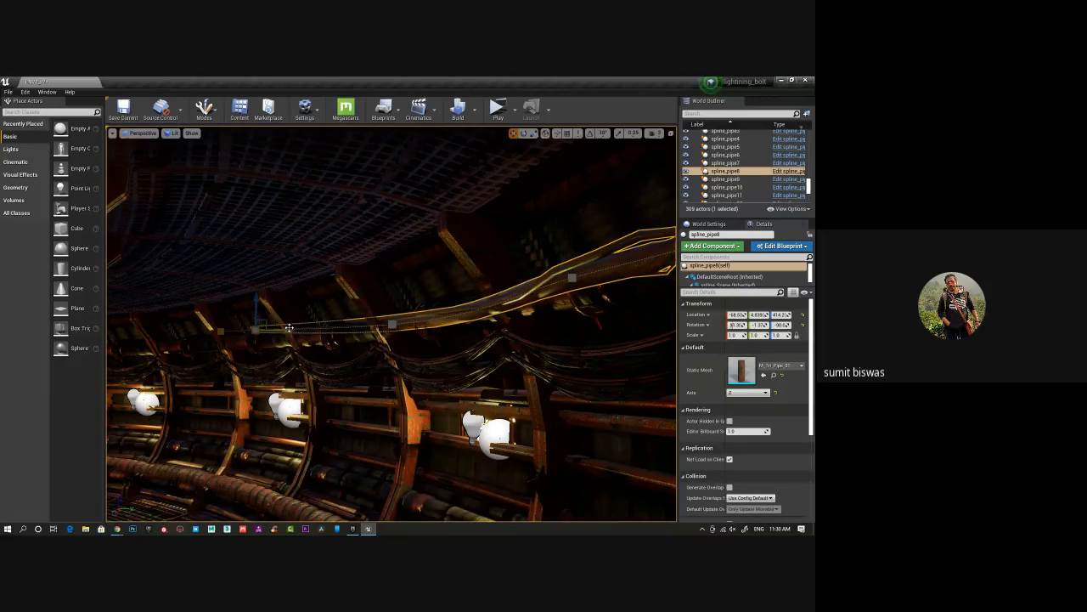
# Insert a spline point in the last segment, slide it close to the end point, and nudge the neighbouring point along the wall.
pyautogui.rightClick(323, 331)
pyautogui.click(350, 342)
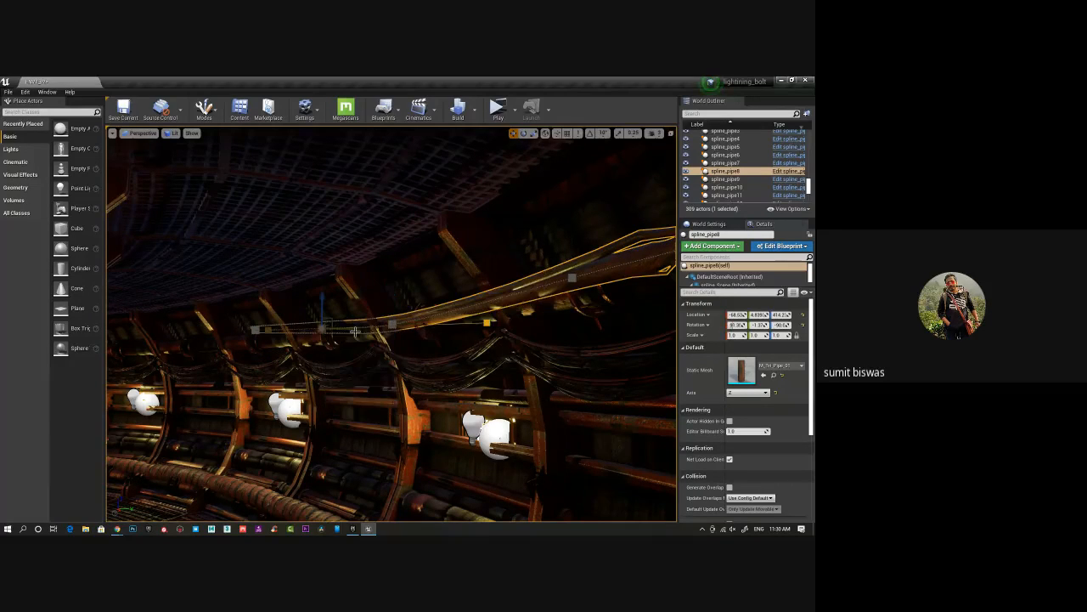
pyautogui.moveTo(344, 330); pyautogui.dragTo(302, 330)
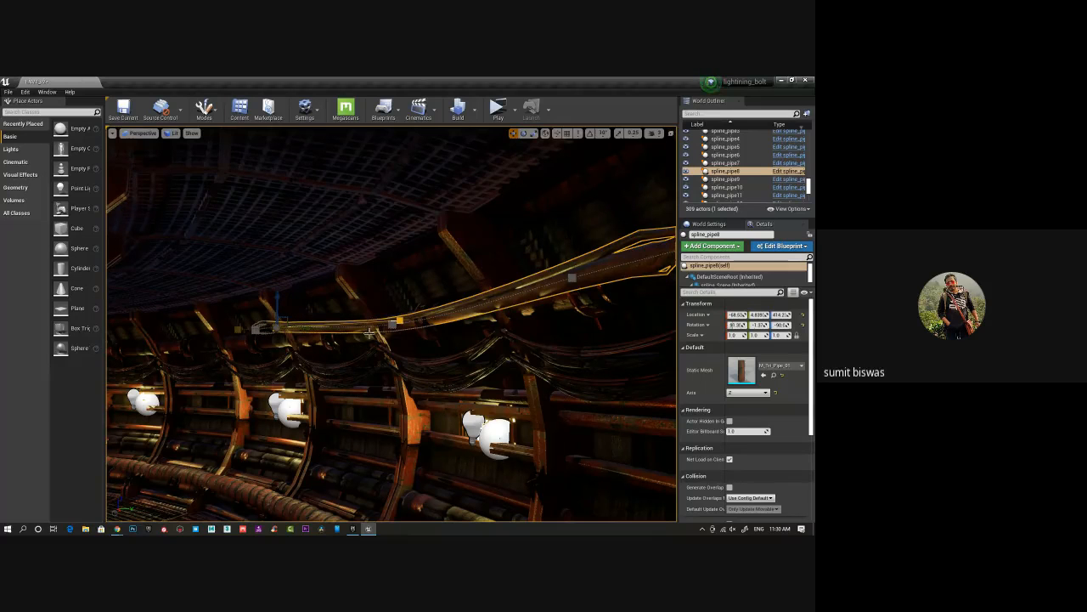
pyautogui.click(393, 327)
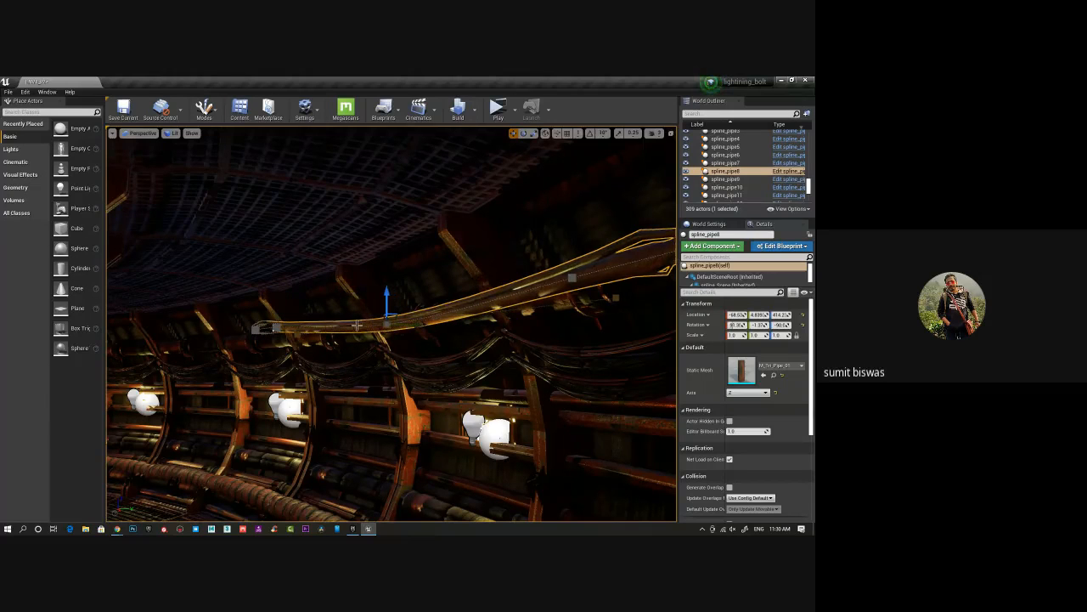
# Pull the end of spline_pipe8 along the wall to the far tunnel opening.
pyautogui.click(254, 329)
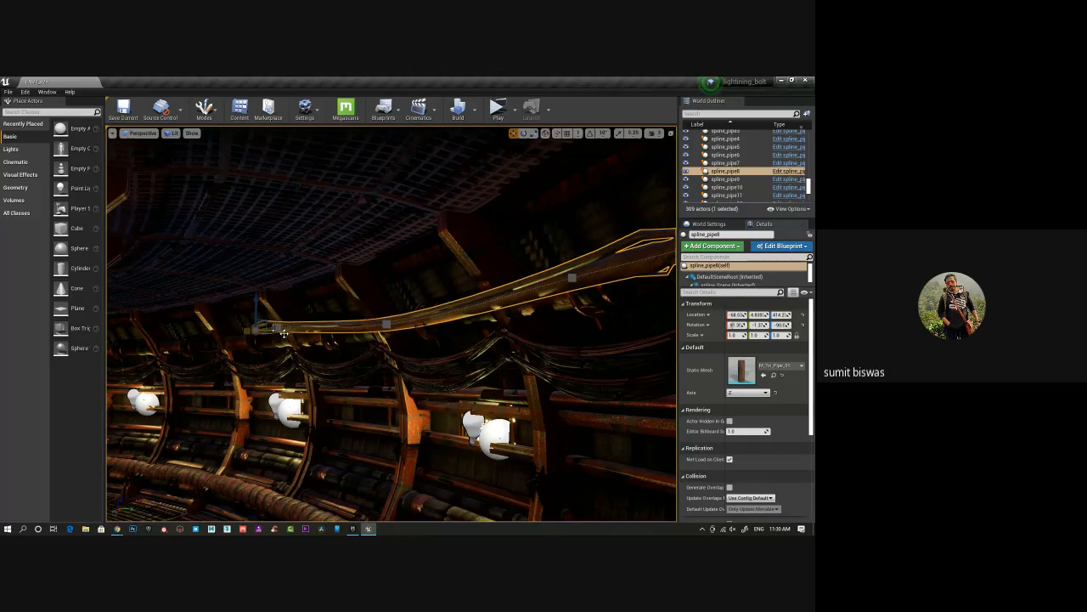
pyautogui.moveTo(284, 327); pyautogui.dragTo(214, 331)
pyautogui.moveTo(259, 361); pyautogui.dragTo(224, 344, button='right')
pyautogui.moveTo(412, 401); pyautogui.dragTo(226, 386)
# Slide the spline point before the long end segment toward the opening, and add a slightly shifted point between it and the bend.
pyautogui.click(434, 385)
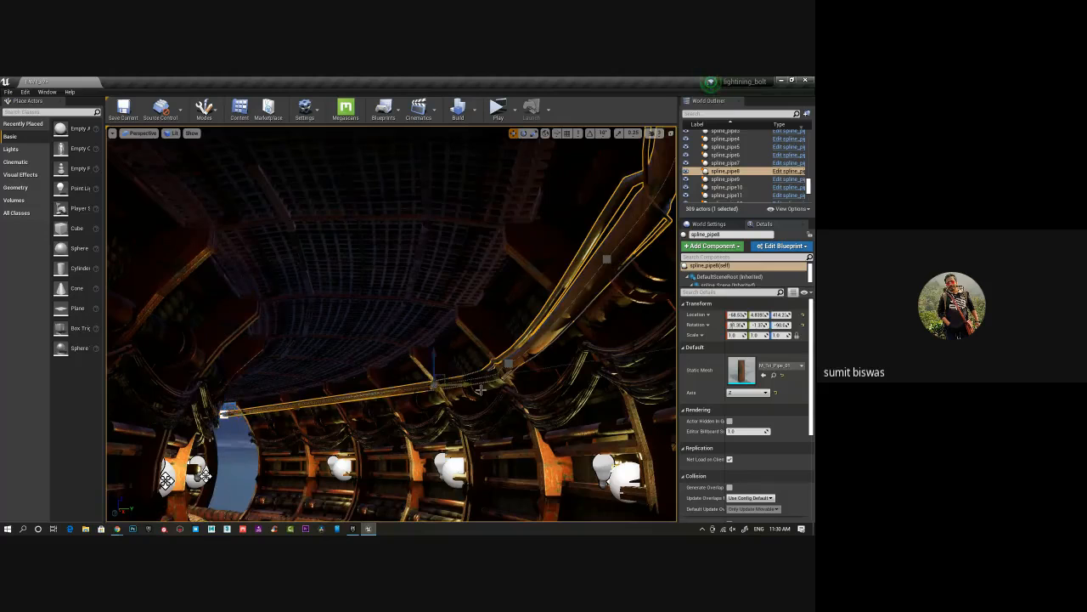
pyautogui.moveTo(461, 388); pyautogui.dragTo(440, 391)
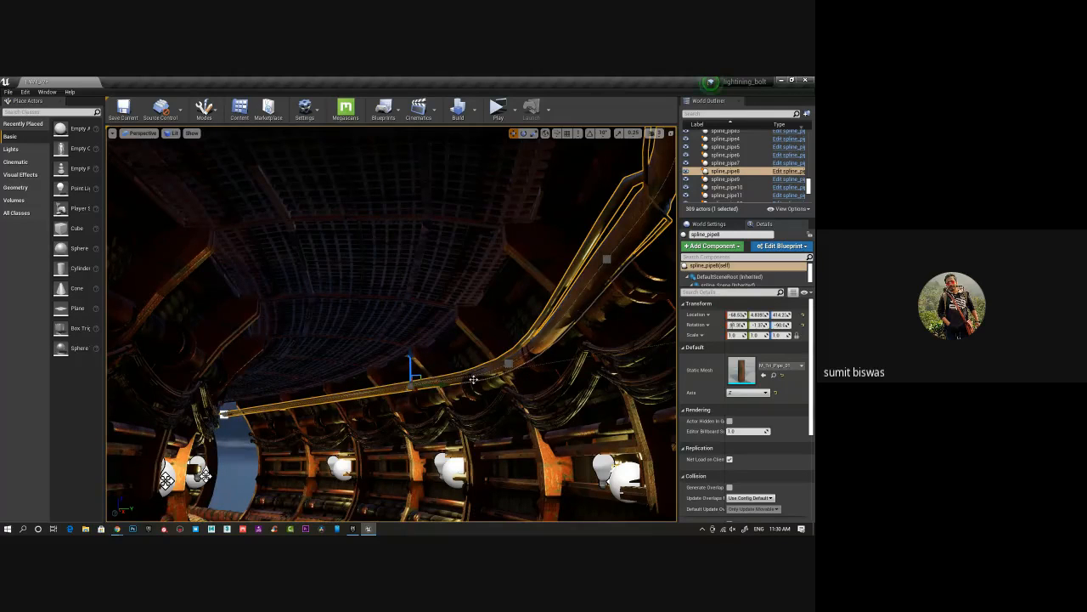
pyautogui.rightClick(465, 376)
pyautogui.click(479, 387)
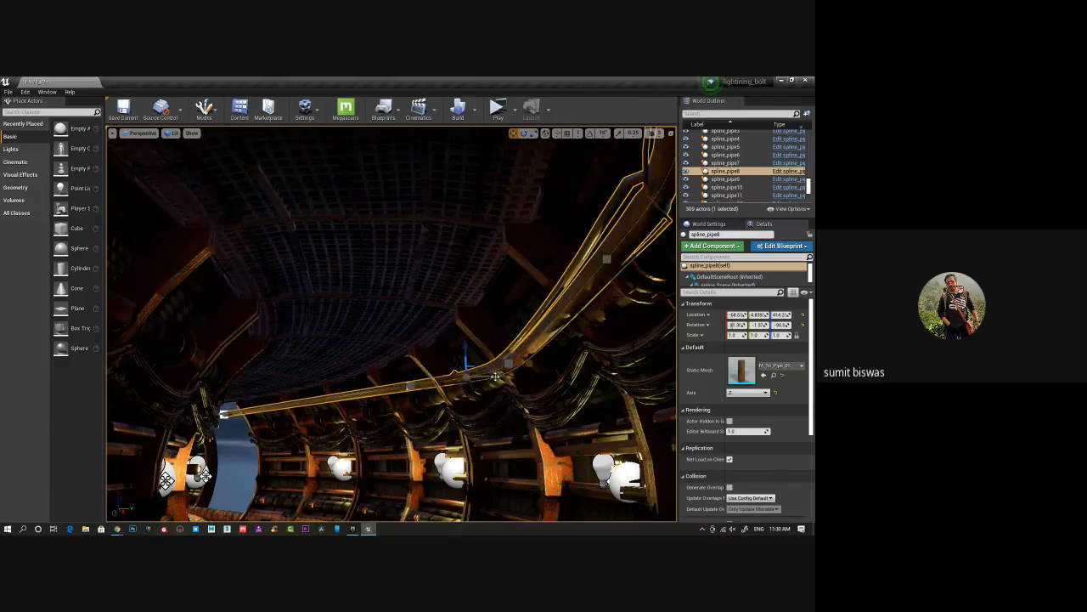
pyautogui.moveTo(495, 376); pyautogui.dragTo(487, 377)
# Add two spline points to the long end segment, lowering the one nearest the opening and sliding the other away from it.
pyautogui.rightClick(353, 396)
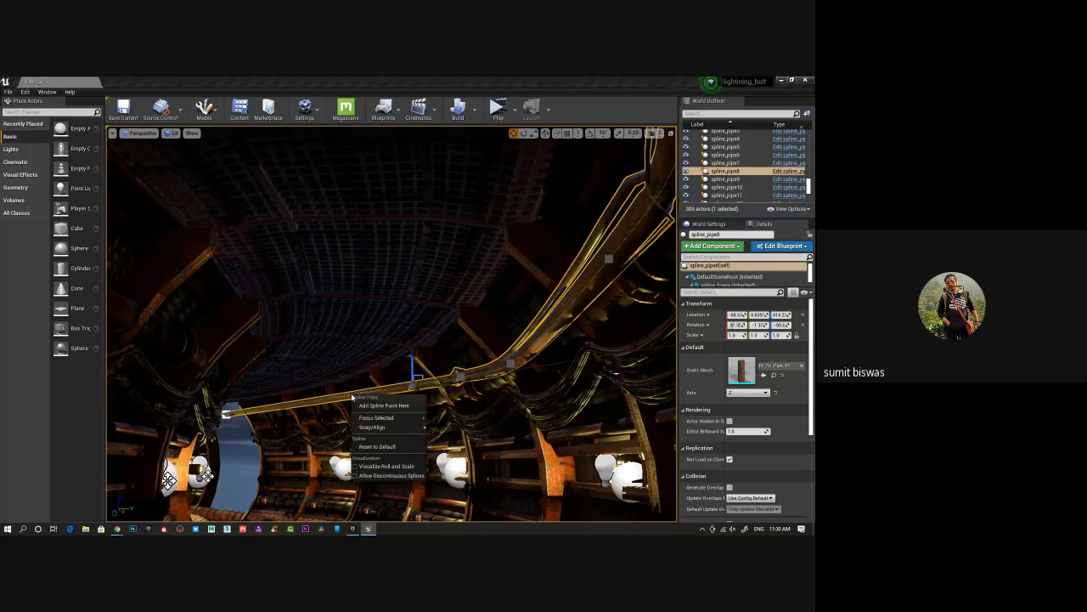
pyautogui.click(371, 405)
pyautogui.rightClick(289, 401)
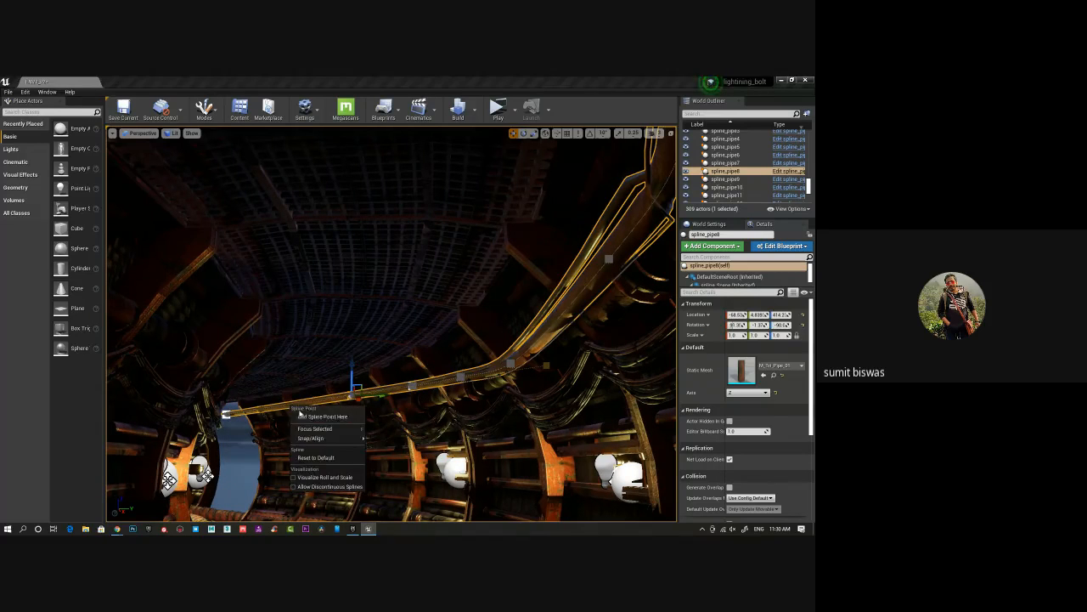
pyautogui.click(344, 411)
pyautogui.moveTo(319, 405)
pyautogui.mouseDown()
pyautogui.moveTo(283, 384)
pyautogui.moveTo(306, 390)
pyautogui.mouseUp()
pyautogui.click(351, 396)
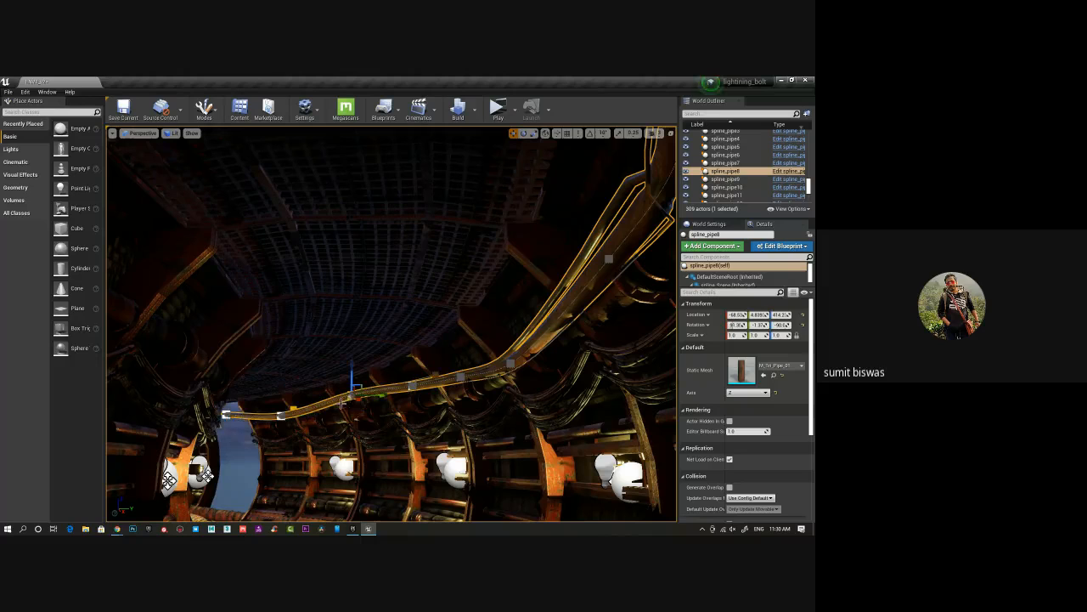
pyautogui.moveTo(384, 399); pyautogui.dragTo(397, 397)
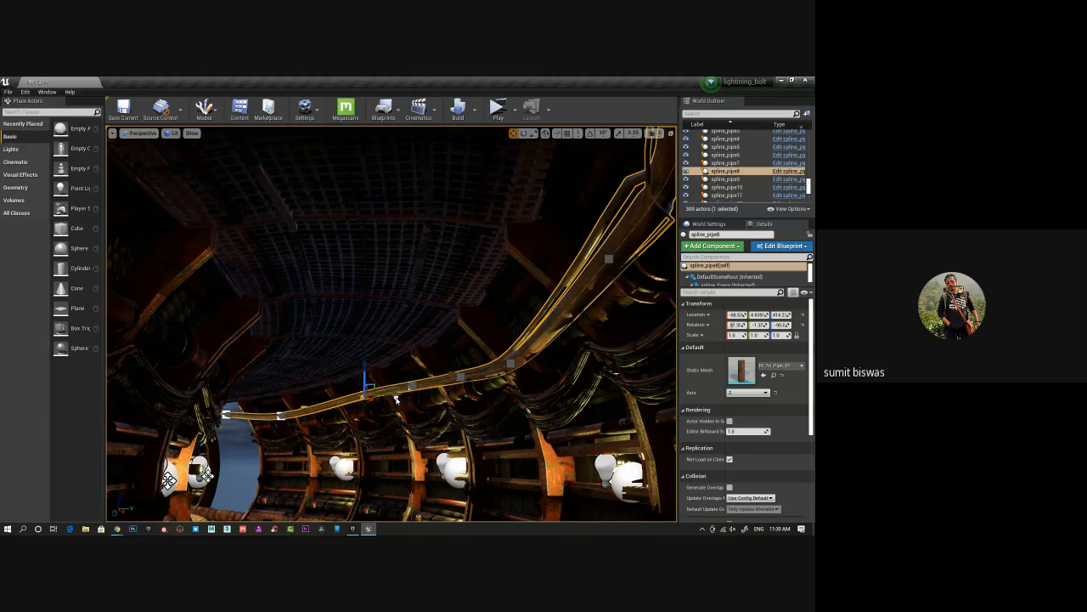
# Slide the lowered spline point away from the opening, select the pipe's end point, and save the level.
pyautogui.click(280, 416)
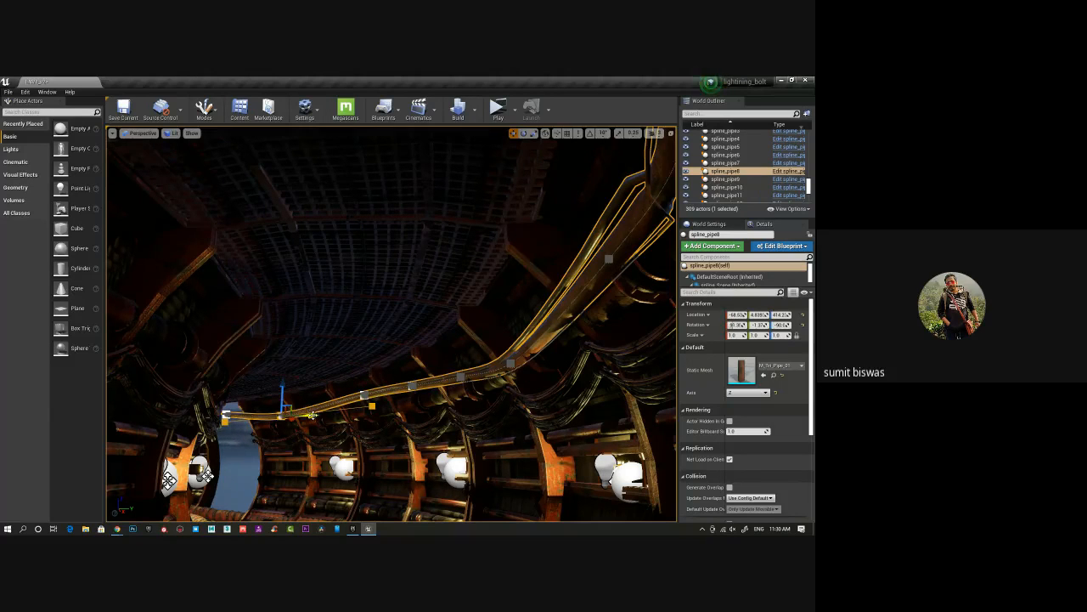
pyautogui.moveTo(312, 416); pyautogui.dragTo(330, 416)
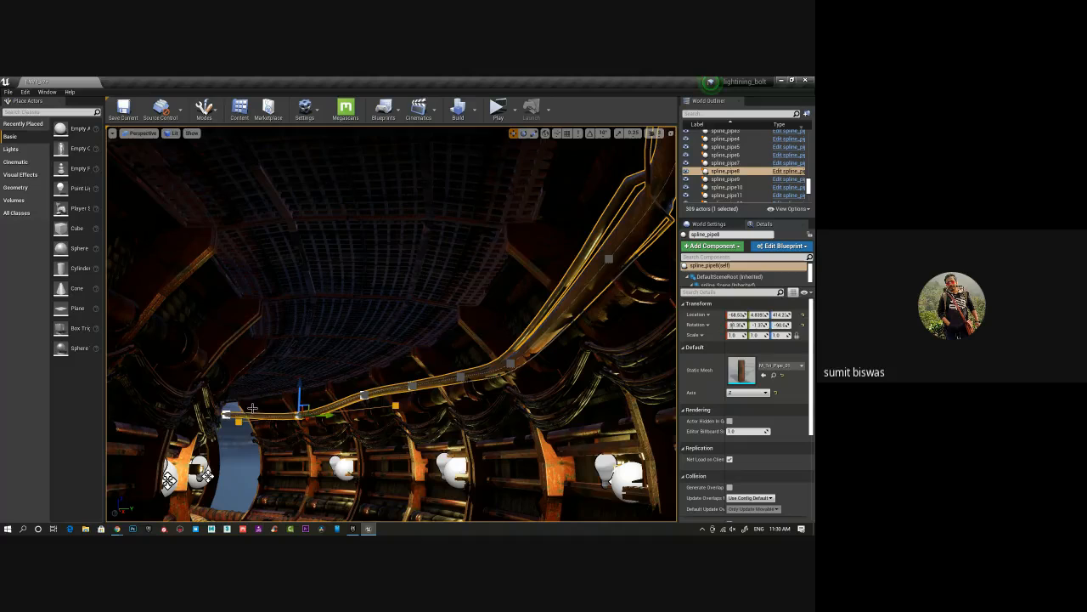
pyautogui.click(226, 414)
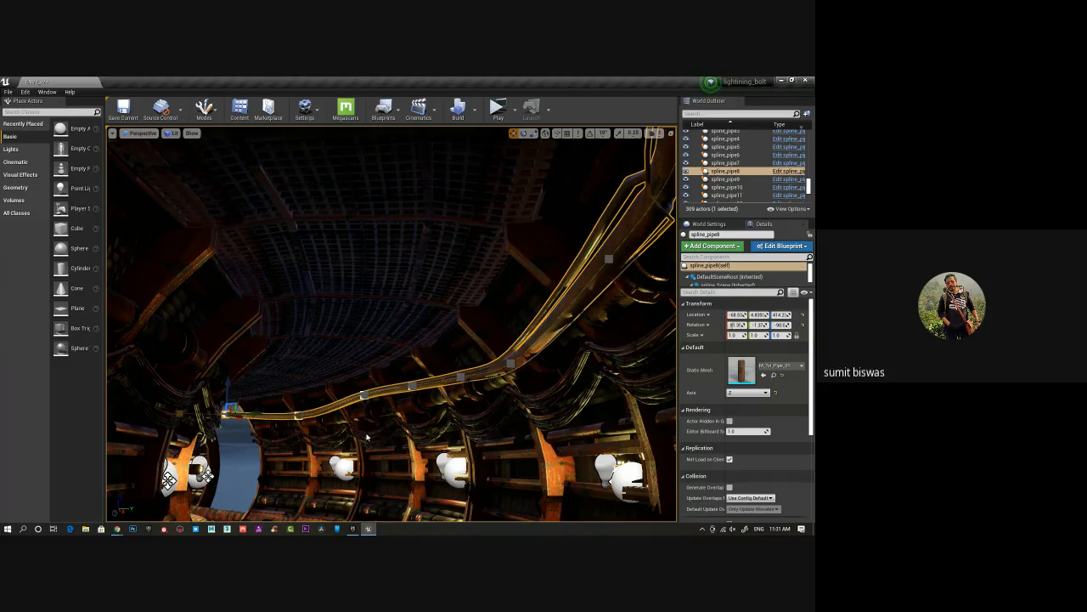
pyautogui.hotkey('ctrl', 's')
# Pull the three spline points around the upper bend toward the ceiling grating to form a stepped run, and save the level.
pyautogui.scroll(-3, 408, 434)
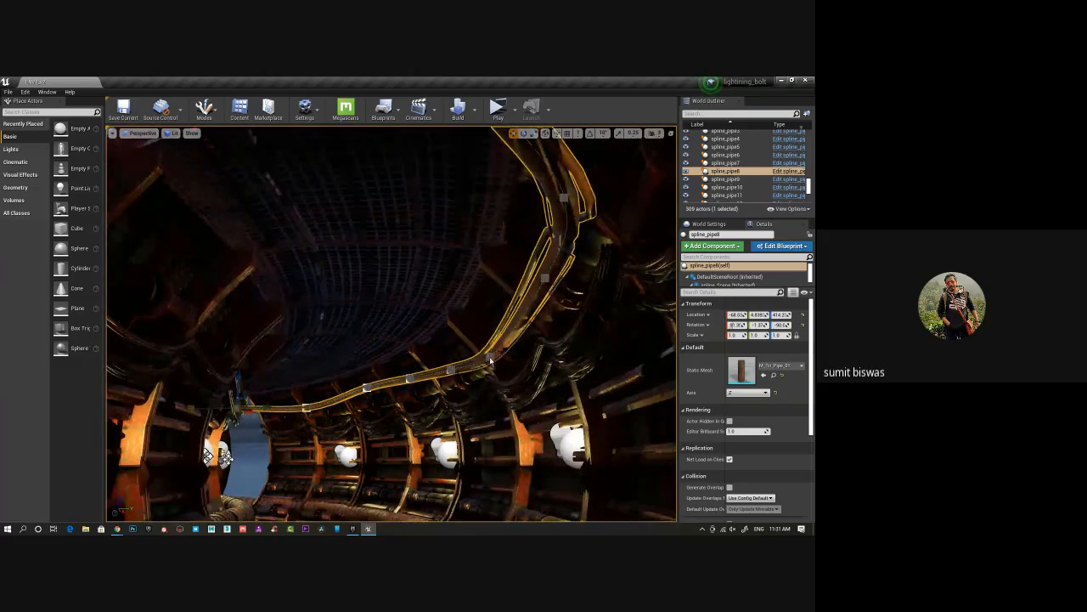
pyautogui.click(490, 358)
pyautogui.moveTo(500, 352); pyautogui.dragTo(448, 316)
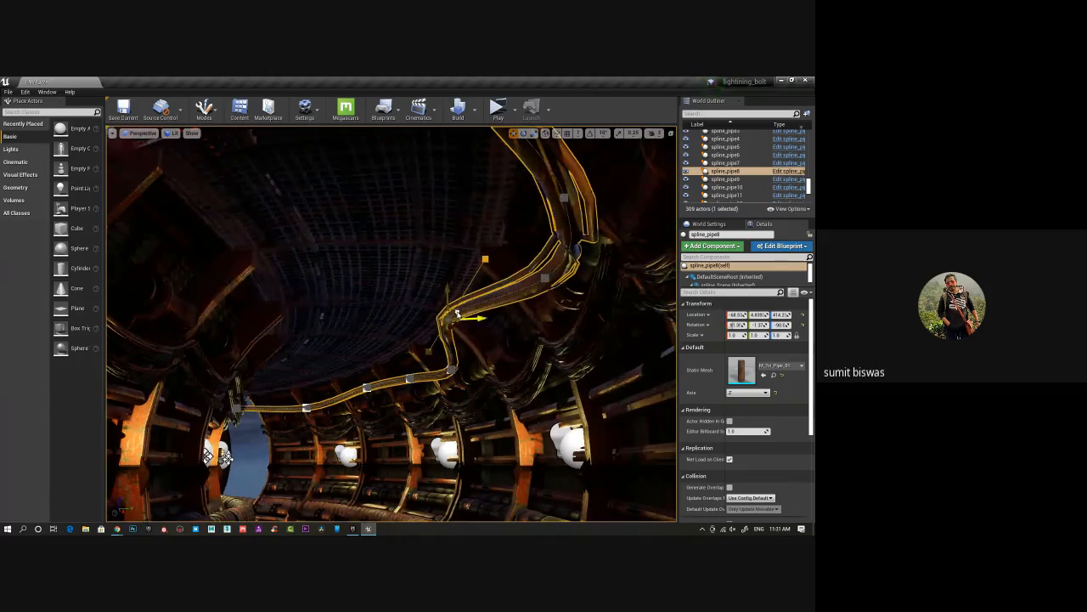
pyautogui.click(548, 278)
pyautogui.moveTo(576, 275); pyautogui.dragTo(480, 285)
pyautogui.click(565, 199)
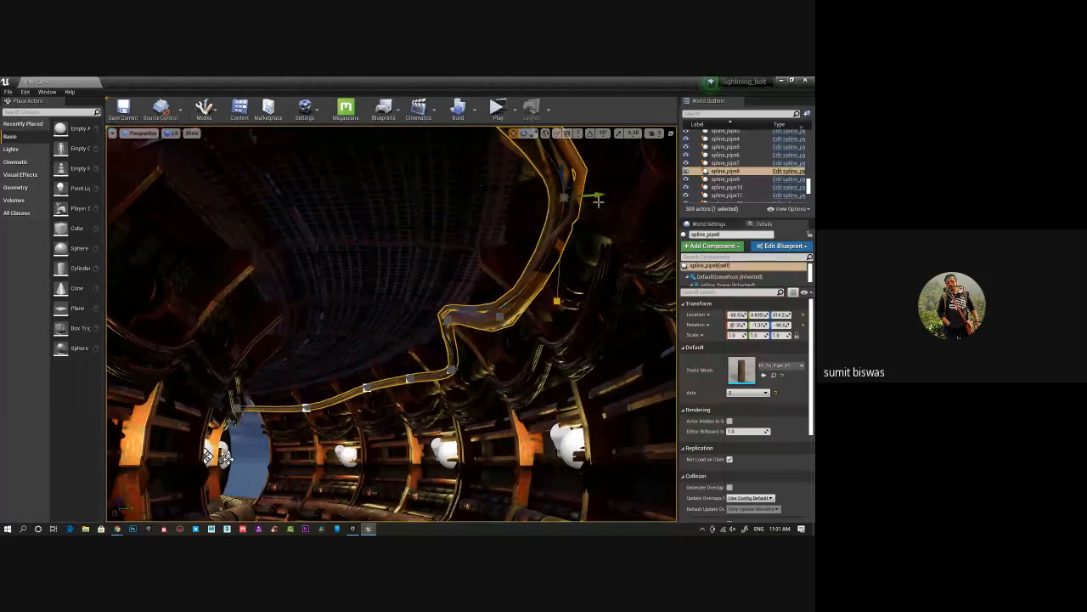
pyautogui.moveTo(587, 197); pyautogui.dragTo(512, 225)
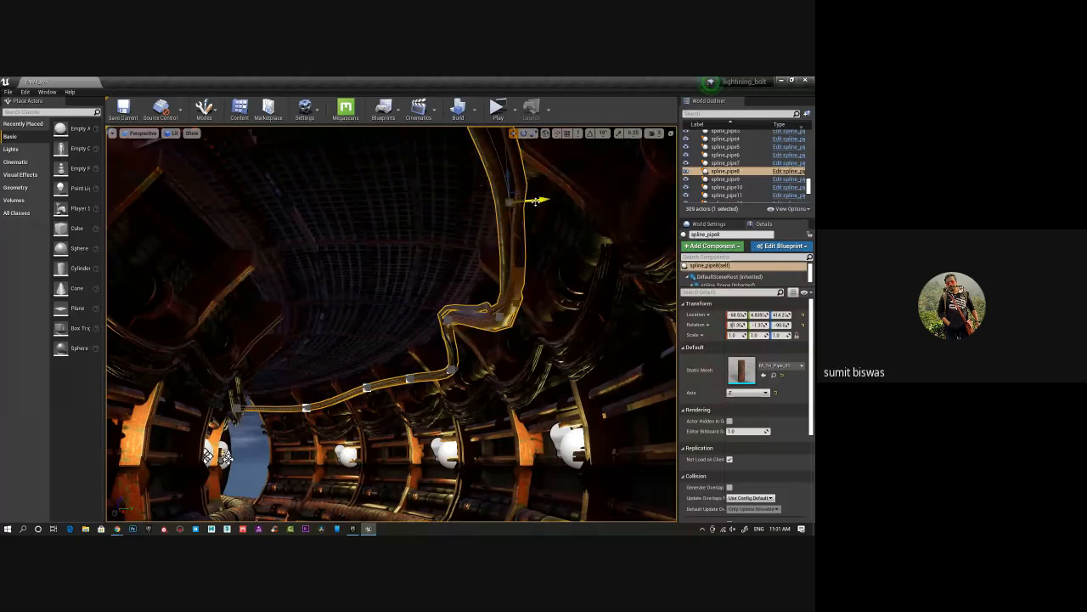
pyautogui.hotkey('ctrl', 's')
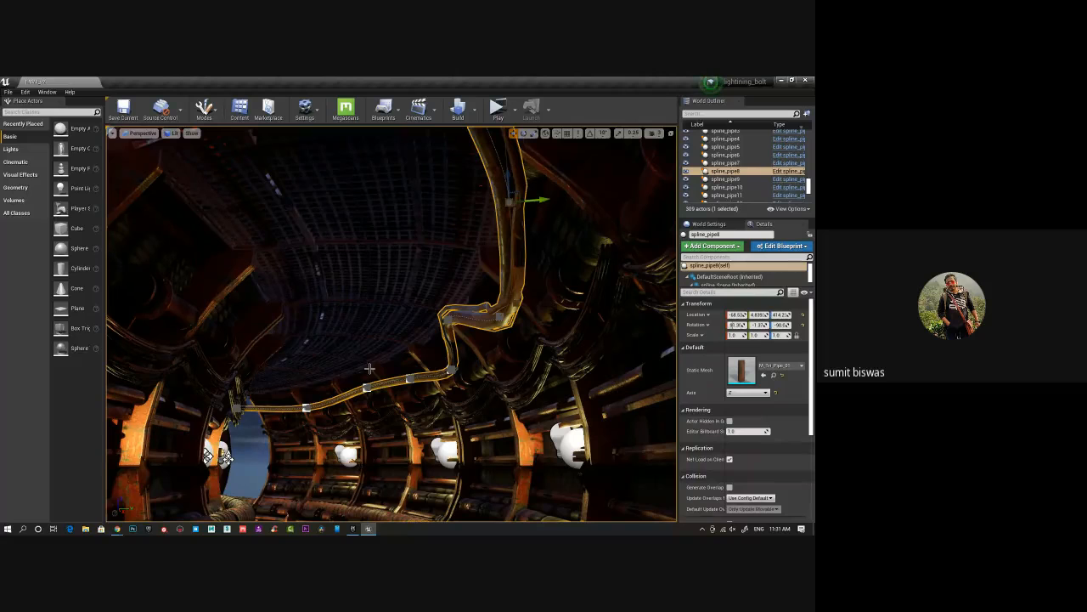
# From outside the tunnel, select the end point of spline_pipe8 beside the roof grating and reposition it along the tunnel's curve.
pyautogui.scroll(-2, 304, 347)
pyautogui.scroll(-3, 304, 350)
pyautogui.keyDown('alt'); pyautogui.moveTo(349, 354); pyautogui.dragTo(374, 183); pyautogui.keyUp('alt')
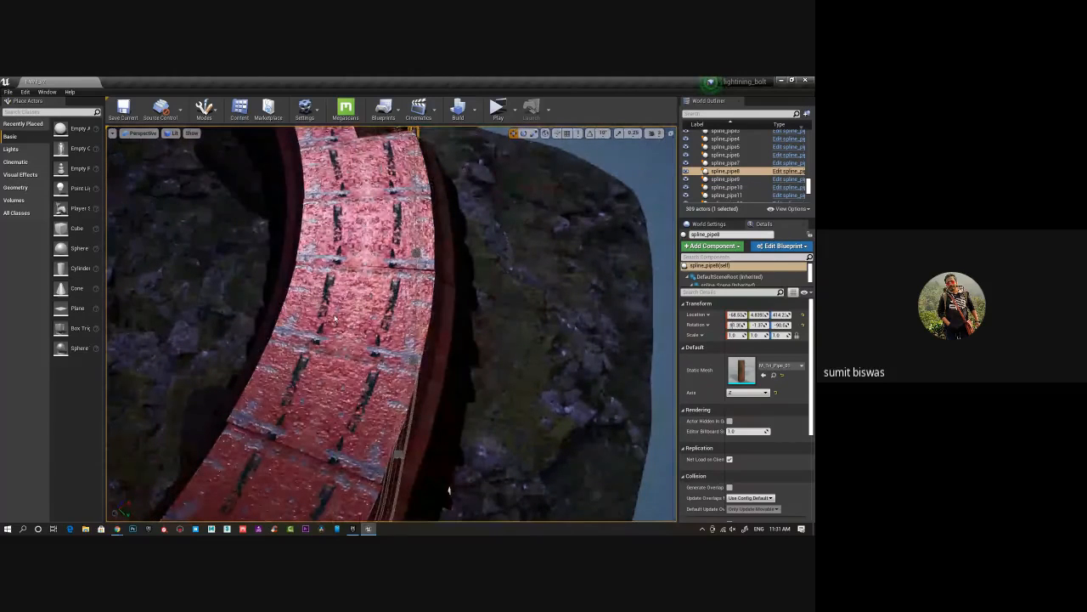
pyautogui.keyDown('alt'); pyautogui.moveTo(335, 317); pyautogui.dragTo(536, 222); pyautogui.keyUp('alt')
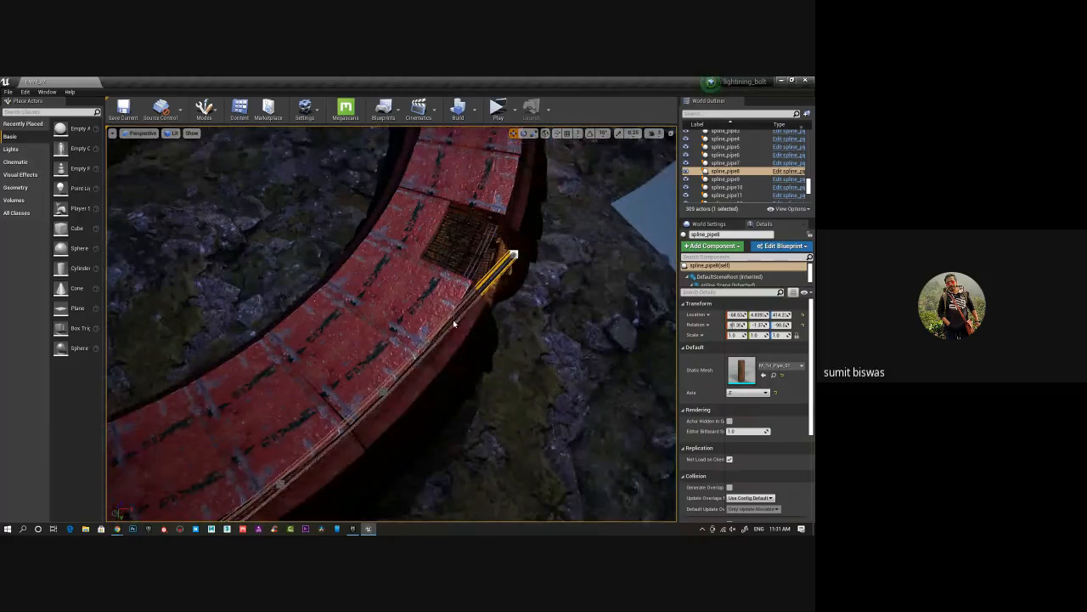
pyautogui.moveTo(454, 312); pyautogui.dragTo(477, 349)
pyautogui.click(513, 253)
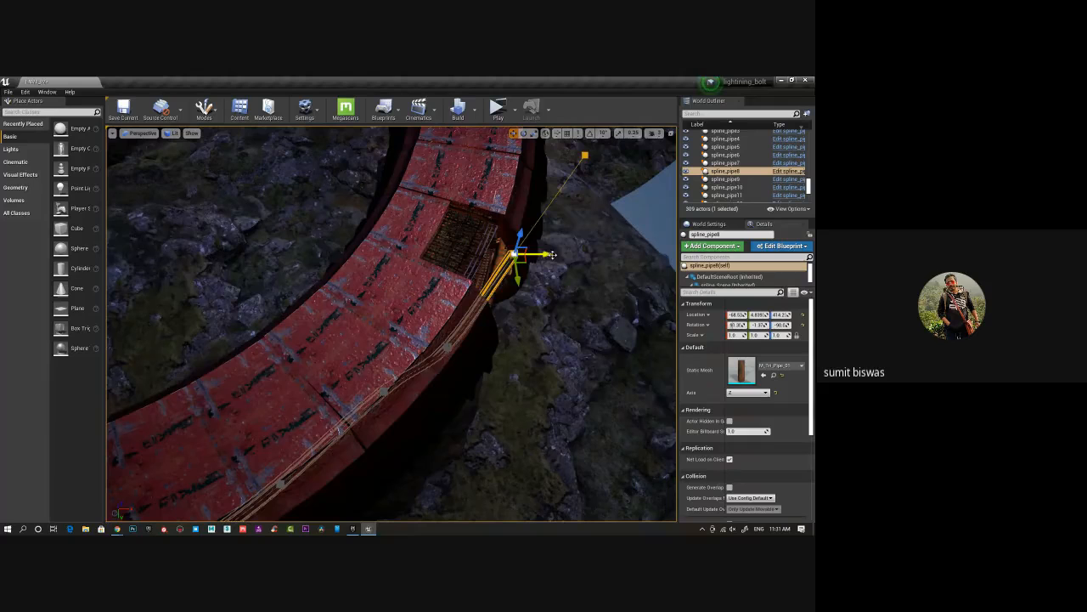
pyautogui.moveTo(545, 254); pyautogui.dragTo(529, 190)
pyautogui.click(495, 253)
pyautogui.moveTo(496, 253); pyautogui.dragTo(551, 326, button='right')
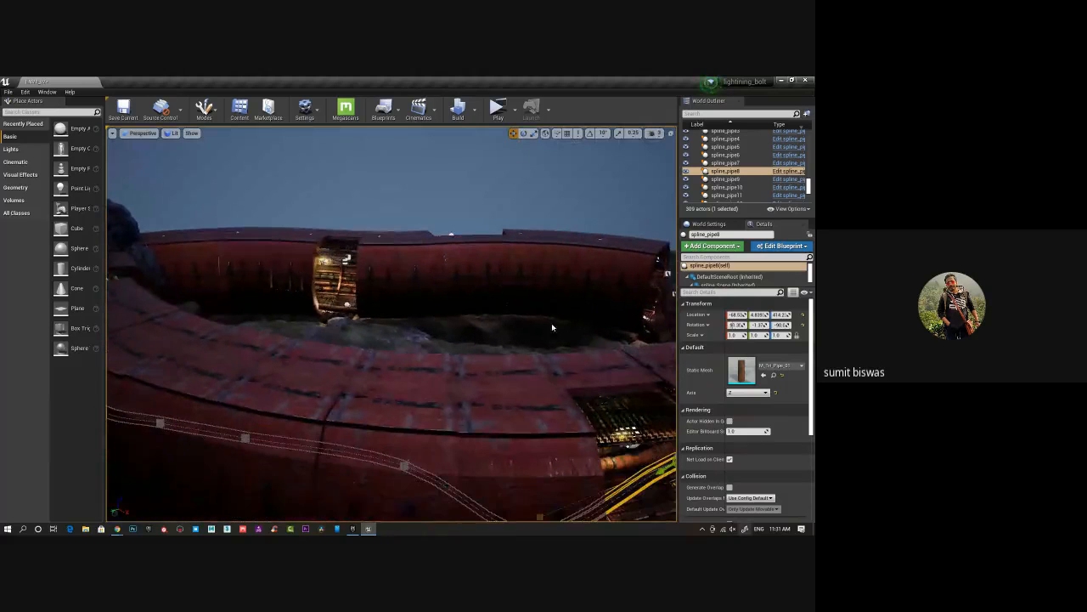
# From outside the tunnel, move spline_pipe8's selected point to the opening's edge, slide the low point along the wall, and raise the edge point slightly.
pyautogui.moveTo(478, 336); pyautogui.dragTo(525, 357, button='right')
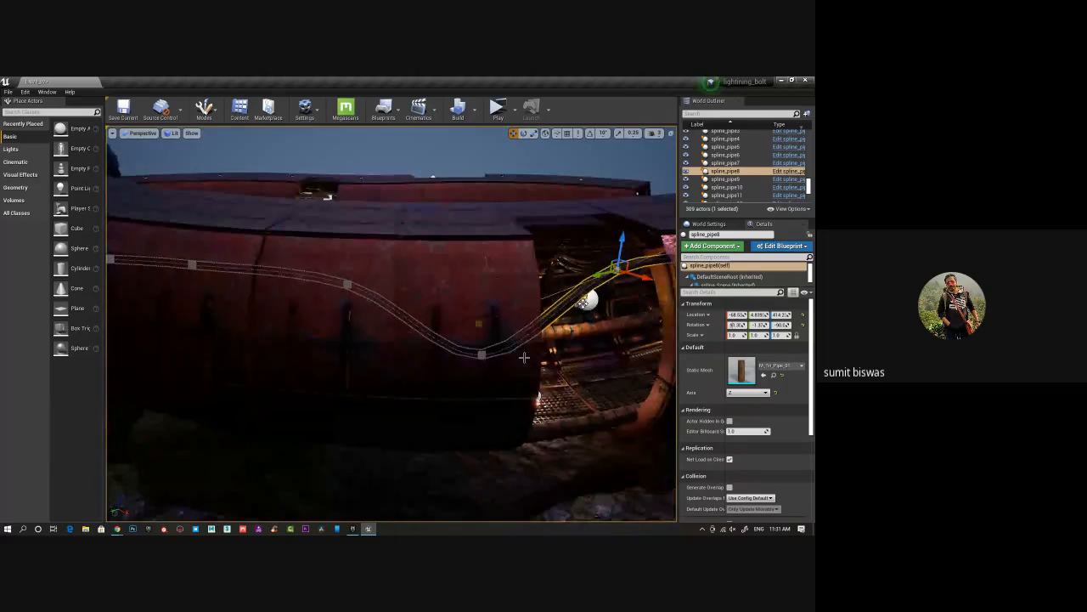
pyautogui.moveTo(637, 270); pyautogui.dragTo(533, 308)
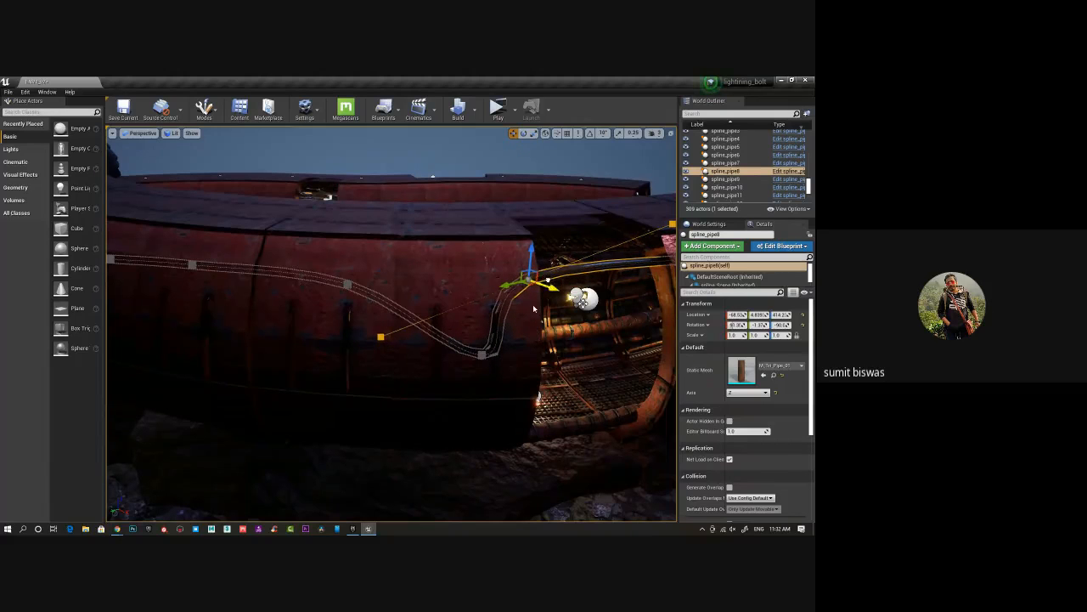
pyautogui.click(482, 353)
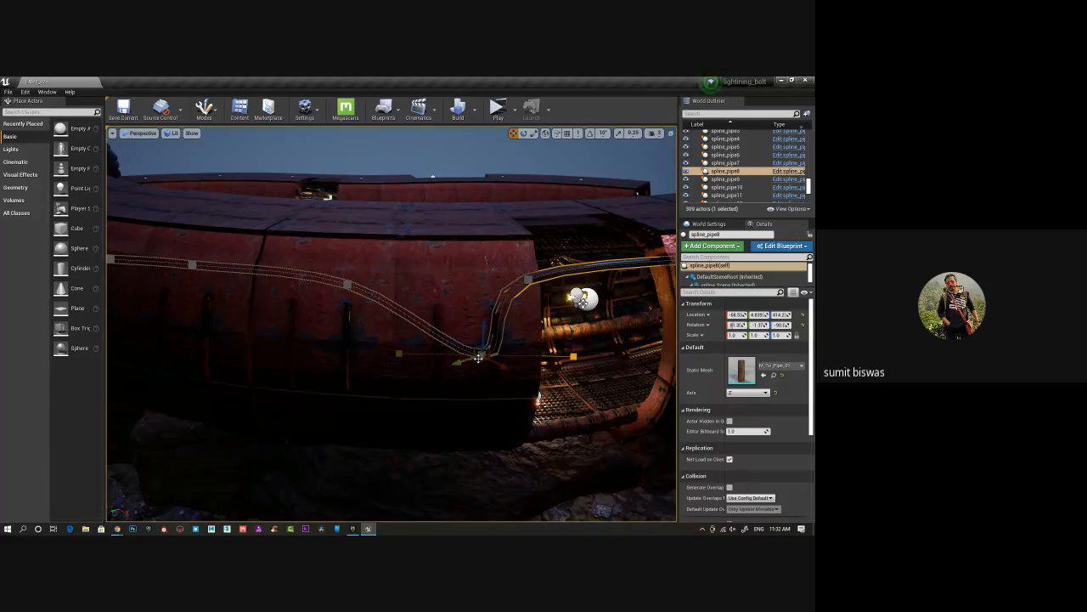
pyautogui.moveTo(481, 363); pyautogui.dragTo(429, 349)
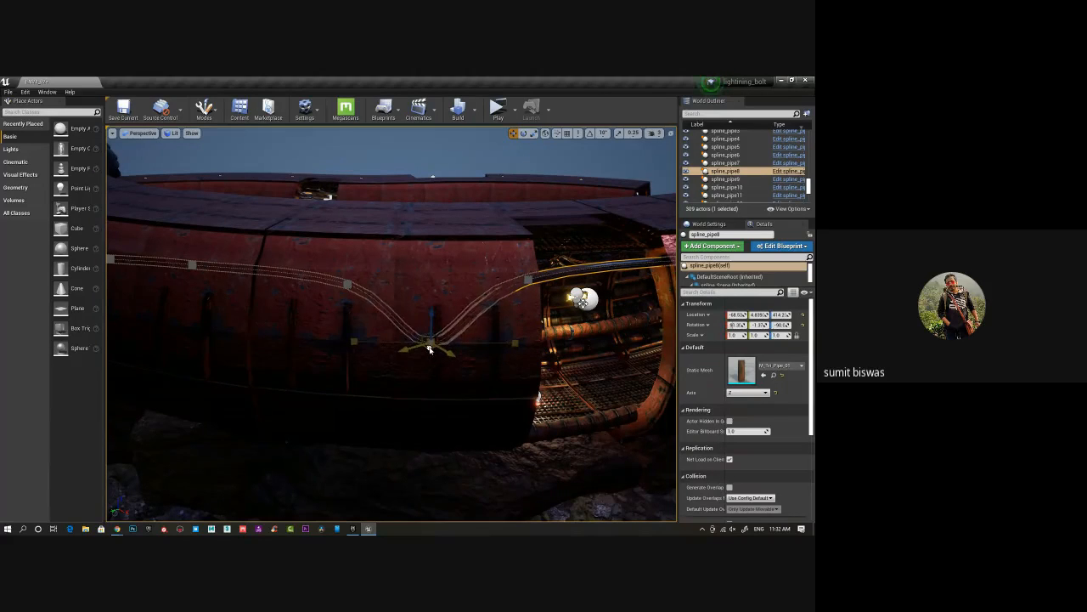
pyautogui.click(528, 278)
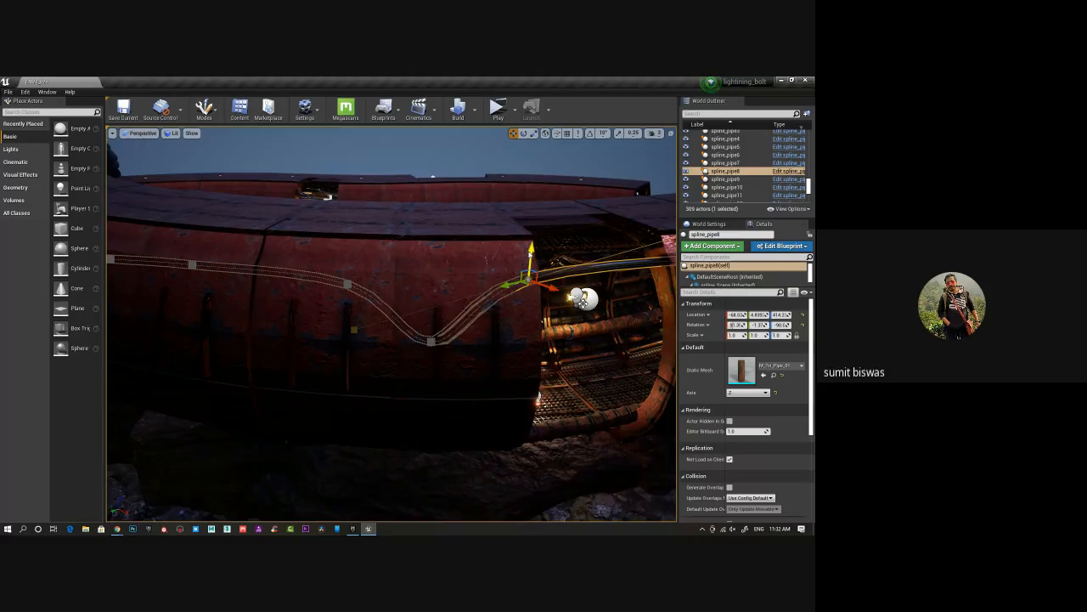
pyautogui.moveTo(529, 253); pyautogui.dragTo(528, 240)
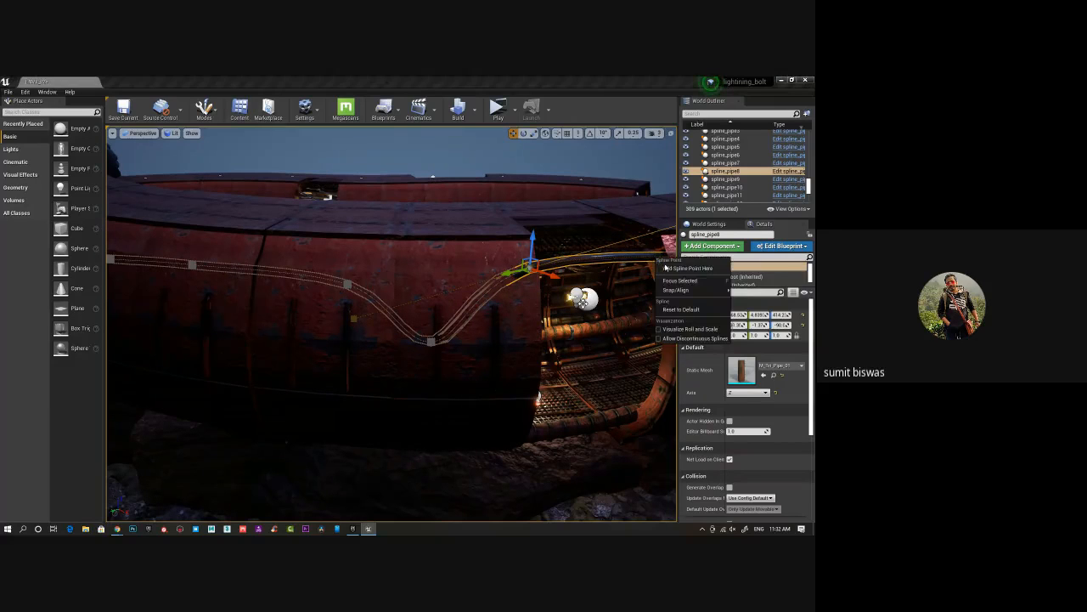
# Add spline points at the opening's far edge and mid-span, raising the first slightly and lowering the middle one into a dip.
pyautogui.click(656, 257)
pyautogui.moveTo(661, 223); pyautogui.dragTo(661, 219)
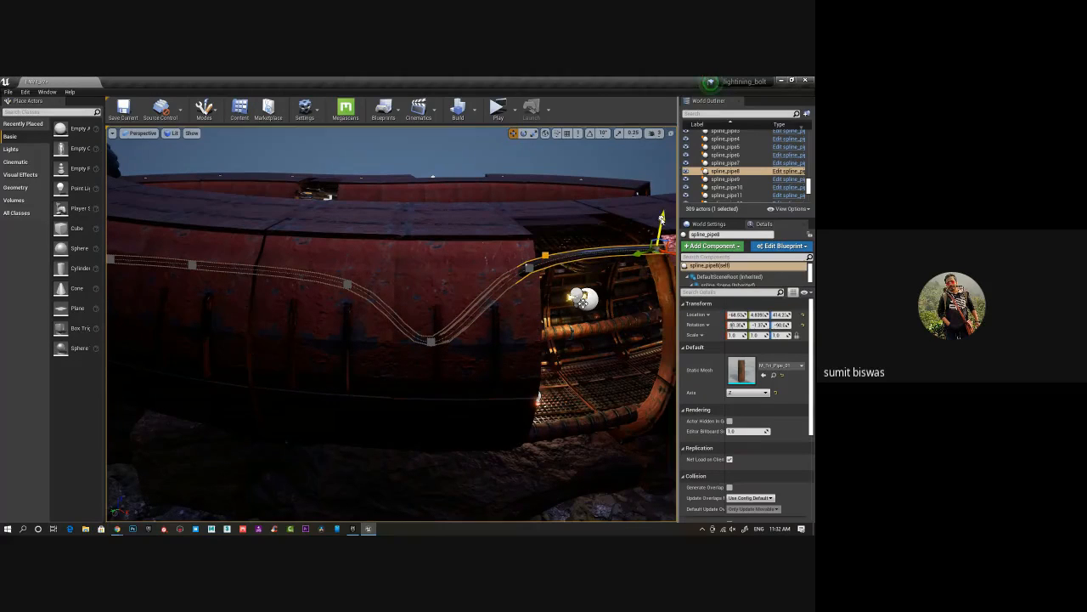
pyautogui.rightClick(591, 257)
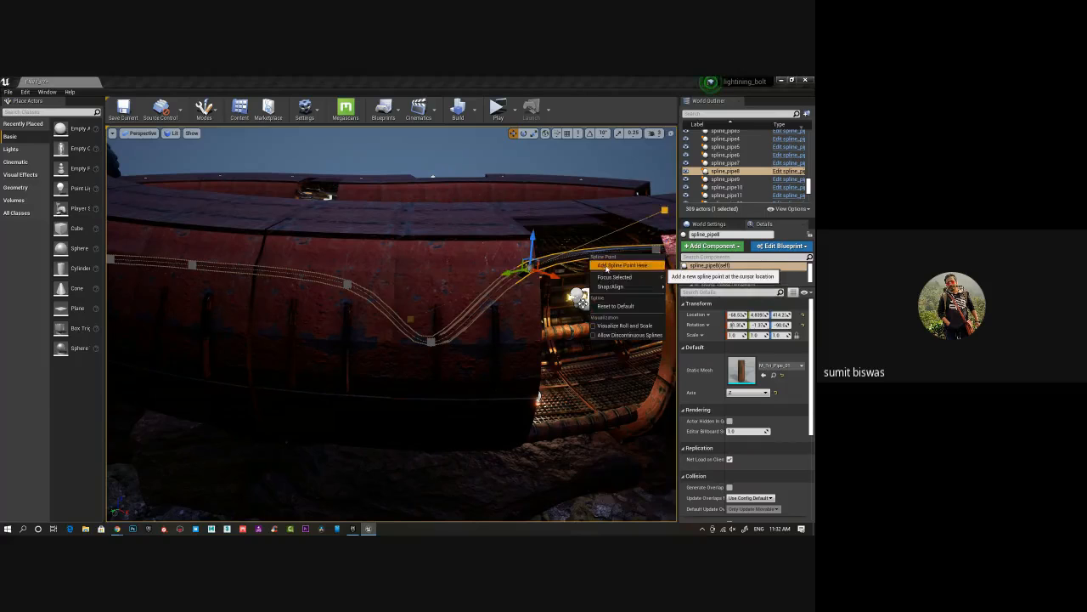
pyautogui.click(612, 266)
pyautogui.moveTo(597, 255); pyautogui.dragTo(578, 319)
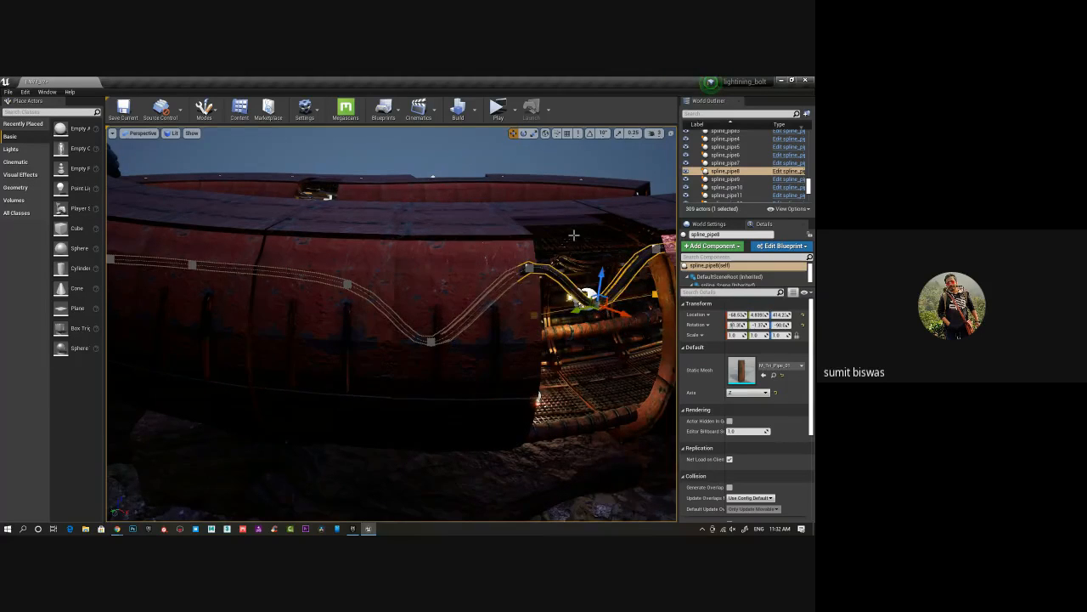
# Extend spline_pipe8's end beyond the opening and duplicate its end point toward the tunnel's far end, just below the ceiling.
pyautogui.moveTo(575, 236); pyautogui.dragTo(759, 181, button='right')
pyautogui.moveTo(556, 246); pyautogui.dragTo(674, 219)
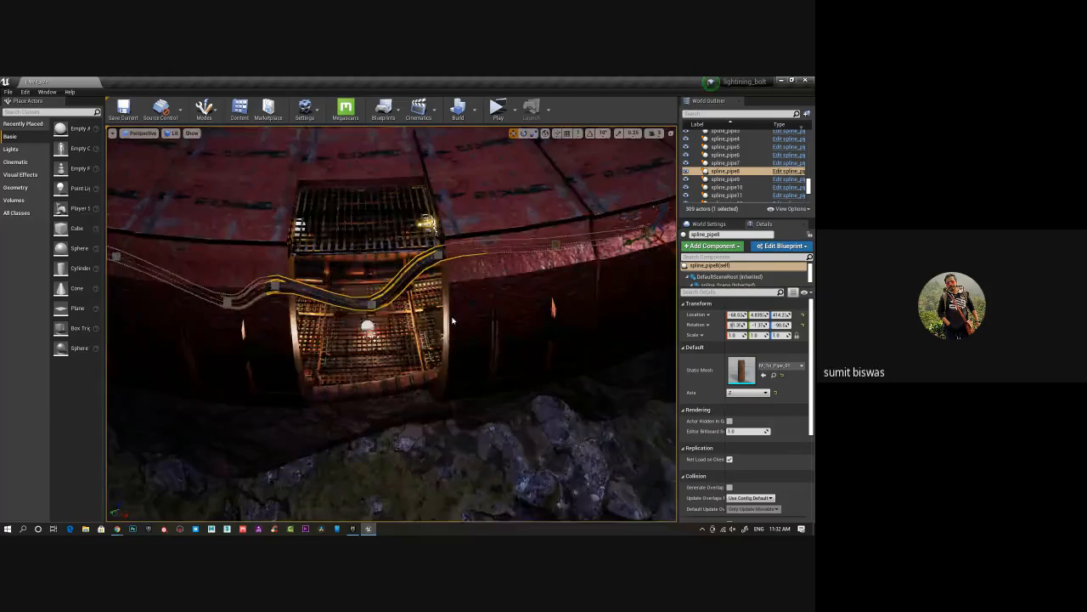
pyautogui.moveTo(453, 320); pyautogui.dragTo(334, 406, button='right')
pyautogui.moveTo(378, 363); pyautogui.dragTo(476, 340, button='right')
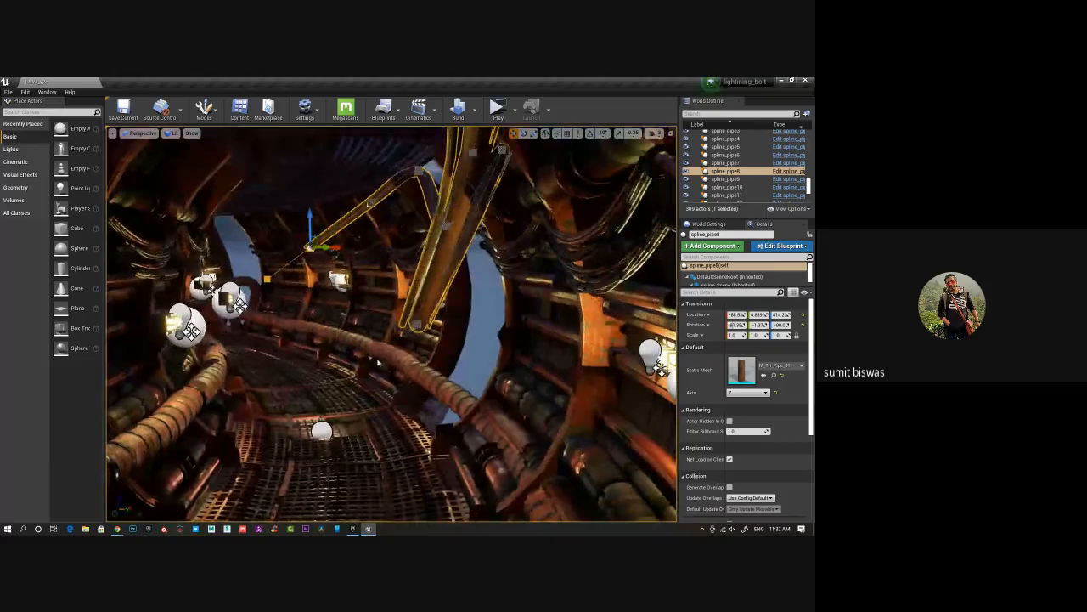
pyautogui.keyDown('alt'); pyautogui.moveTo(310, 223); pyautogui.dragTo(253, 197); pyautogui.keyUp('alt')
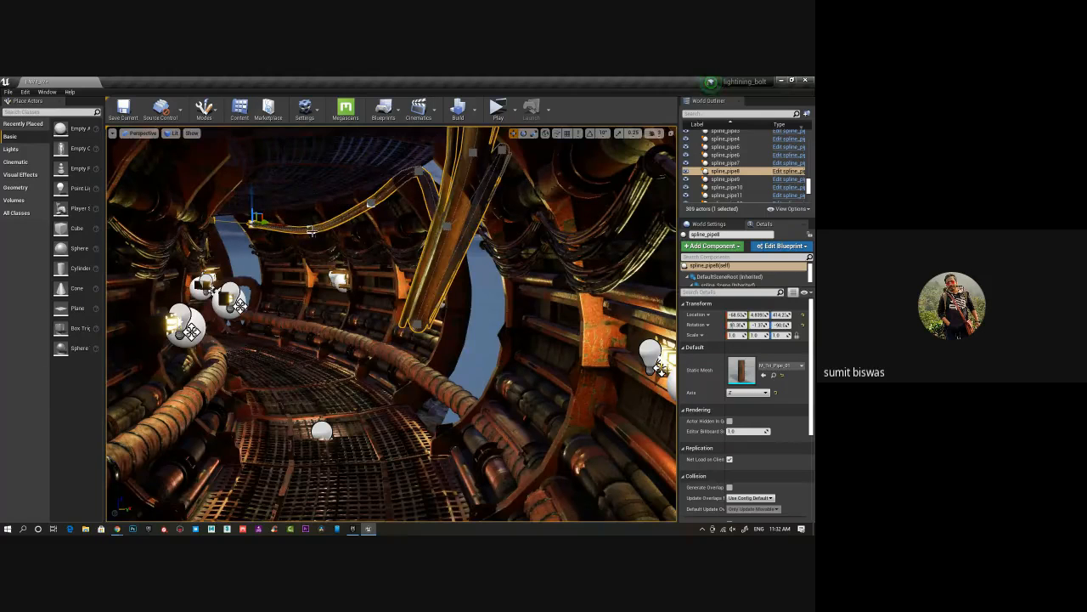
# Add a spline point to each of the last two segments and lower the existing points beside them to make the run wavy.
pyautogui.rightClick(283, 230)
pyautogui.click(346, 237)
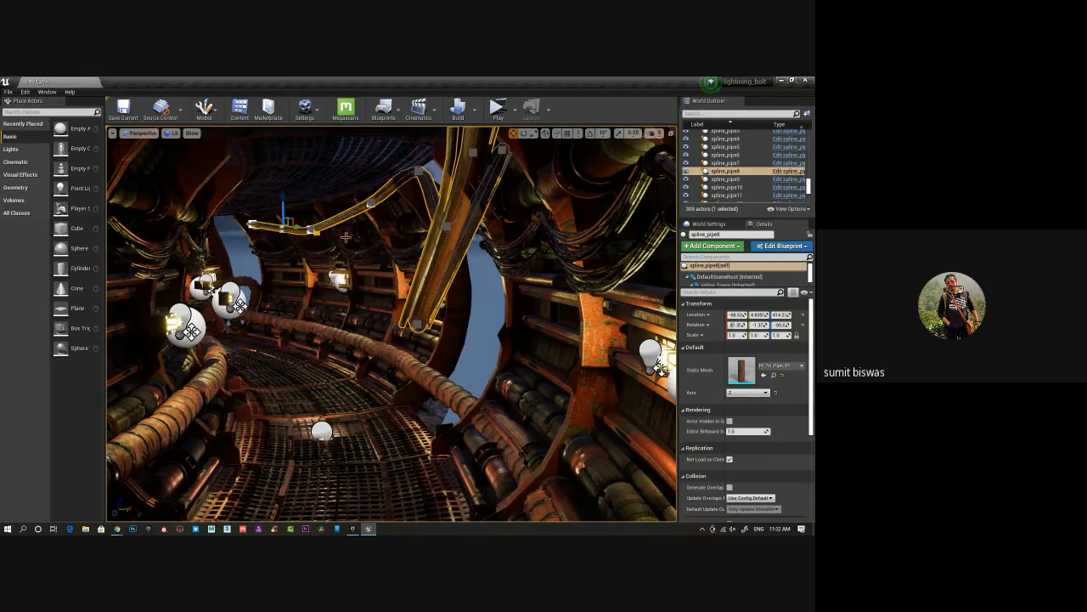
pyautogui.rightClick(340, 220)
pyautogui.click(382, 234)
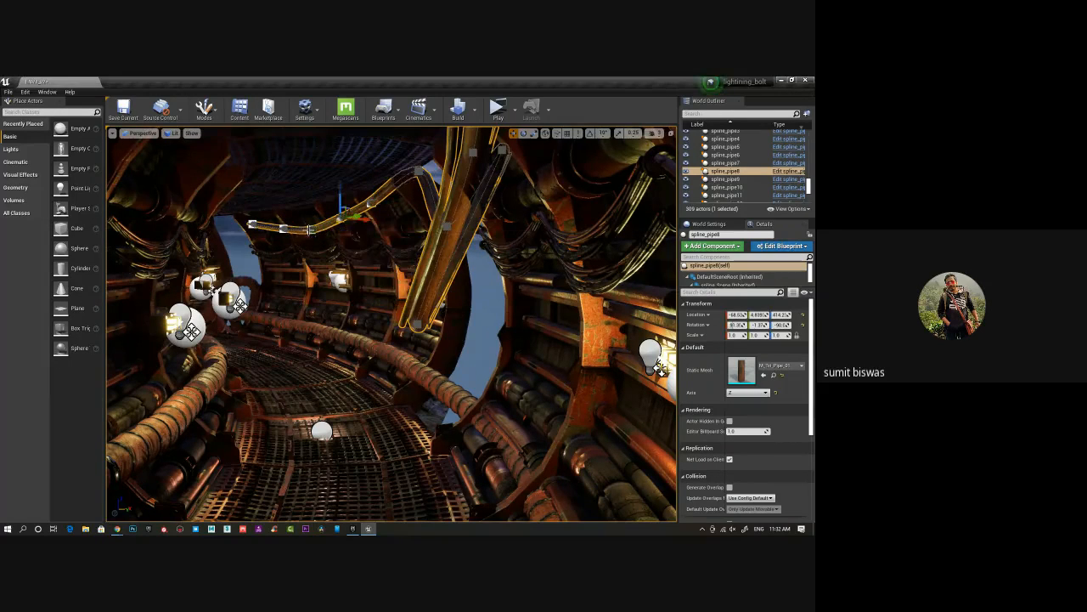
pyautogui.moveTo(314, 213); pyautogui.dragTo(315, 221)
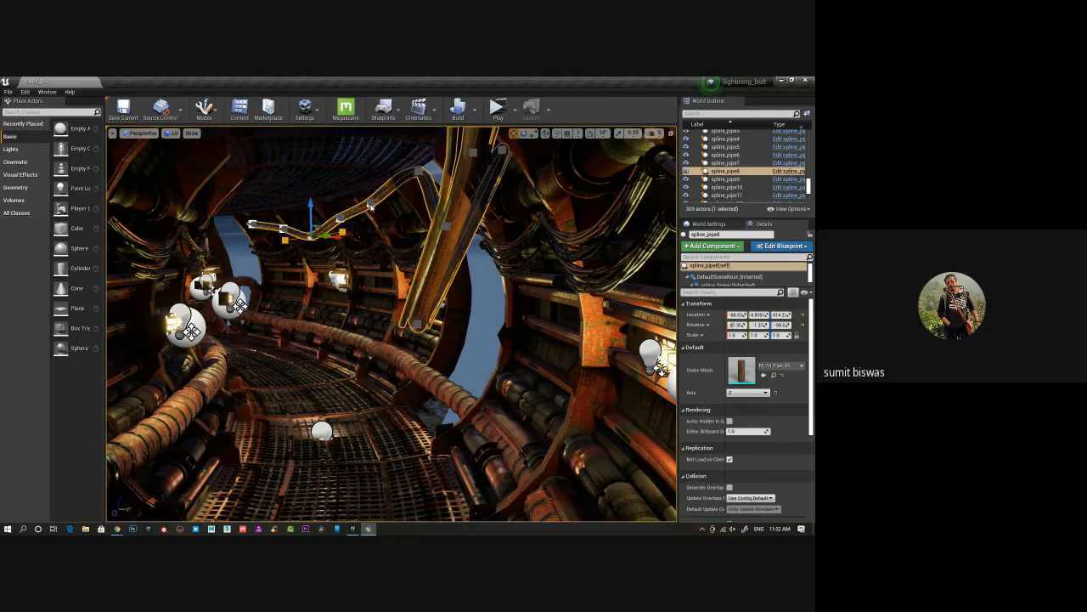
pyautogui.click(370, 204)
pyautogui.moveTo(370, 188); pyautogui.dragTo(366, 220)
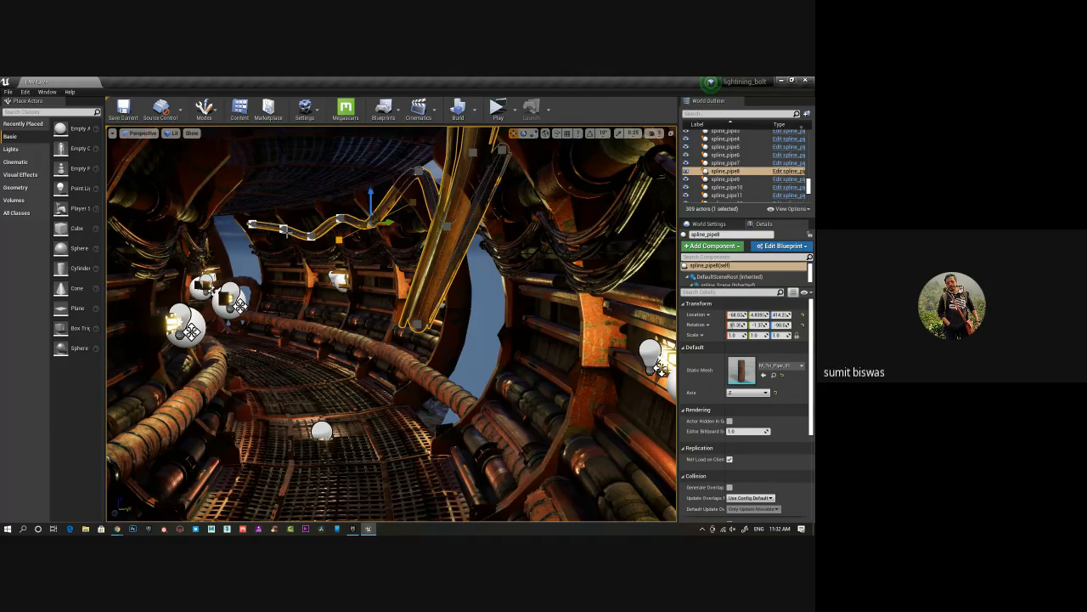
# Try lowering the spline point beside the pipe's far end, and undo the last point moves.
pyautogui.click(284, 232)
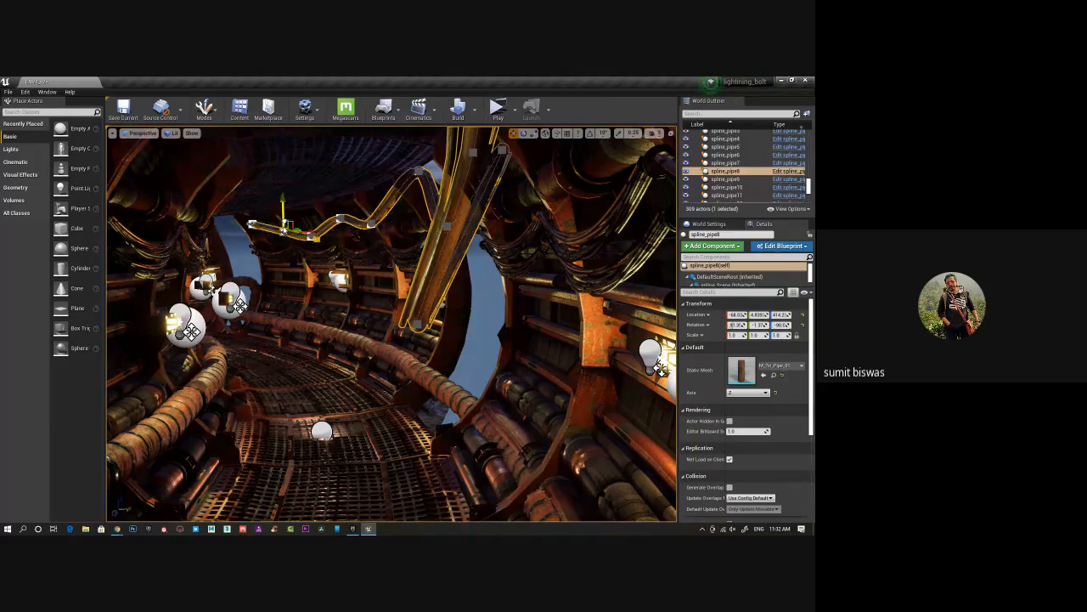
pyautogui.click(312, 237)
pyautogui.moveTo(312, 237); pyautogui.dragTo(313, 225)
pyautogui.hotkey('ctrl', 'z')
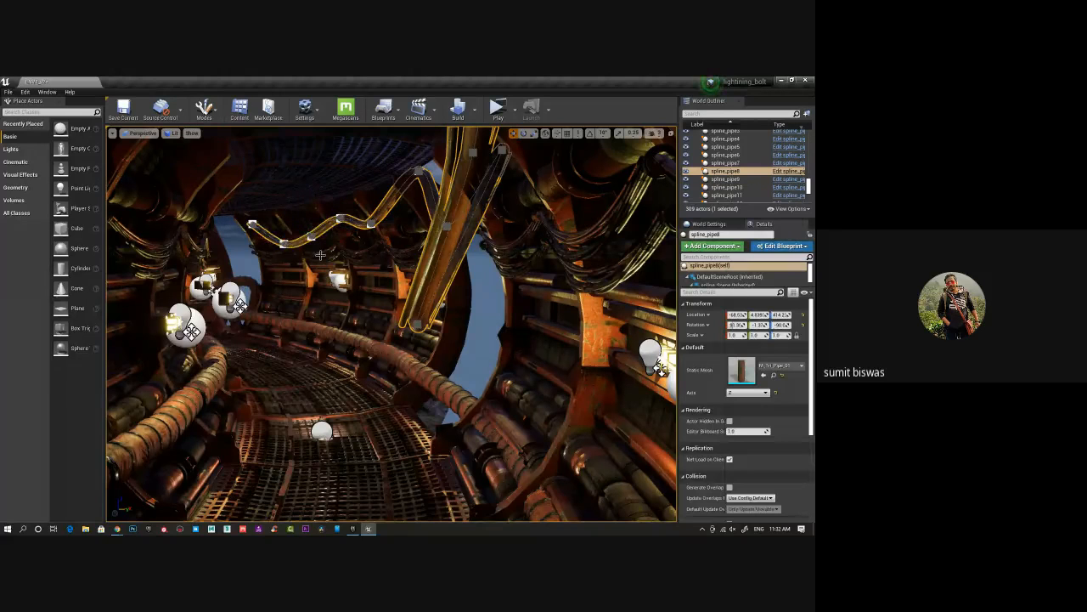
pyautogui.hotkey('ctrl', 'z')
# Lower the pipe's far end point to continue the wave, and save the level.
pyautogui.click(253, 224)
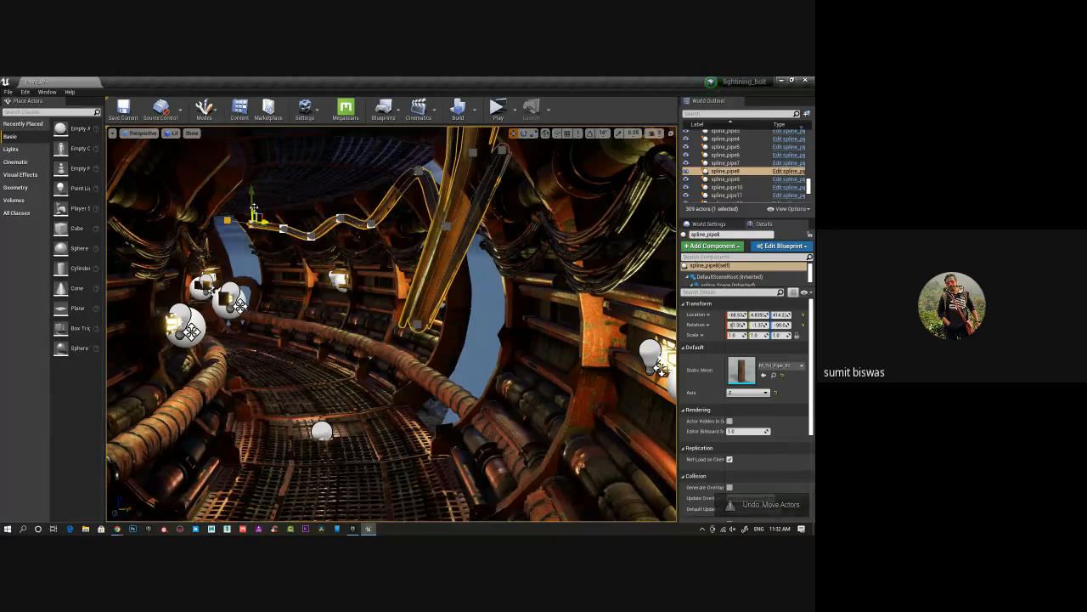
pyautogui.moveTo(254, 208); pyautogui.dragTo(254, 229)
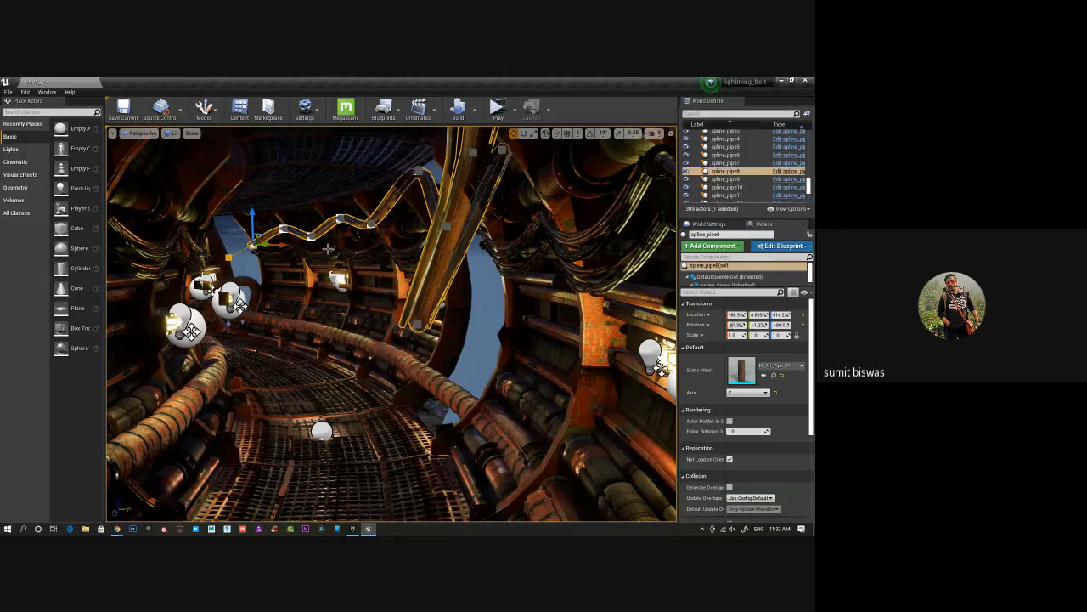
pyautogui.hotkey('ctrl', 's')
# Select the lowest spline point hanging in front of the wall opening and slide it toward the near wall.
pyautogui.keyDown('alt'); pyautogui.moveTo(396, 284); pyautogui.dragTo(457, 309); pyautogui.keyUp('alt')
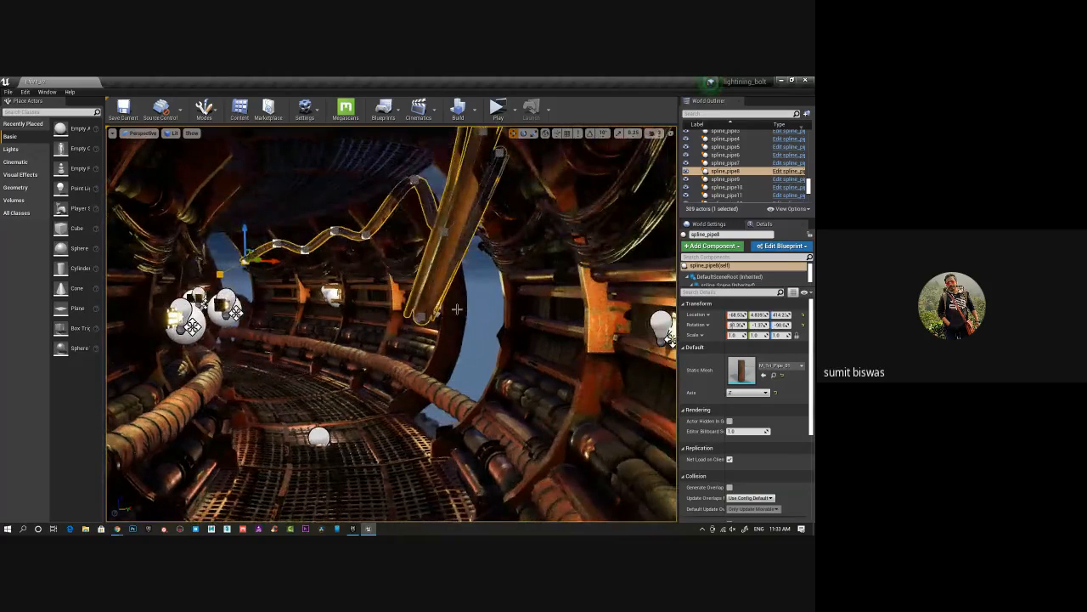
pyautogui.click(421, 317)
pyautogui.moveTo(421, 317); pyautogui.dragTo(481, 316, button='right')
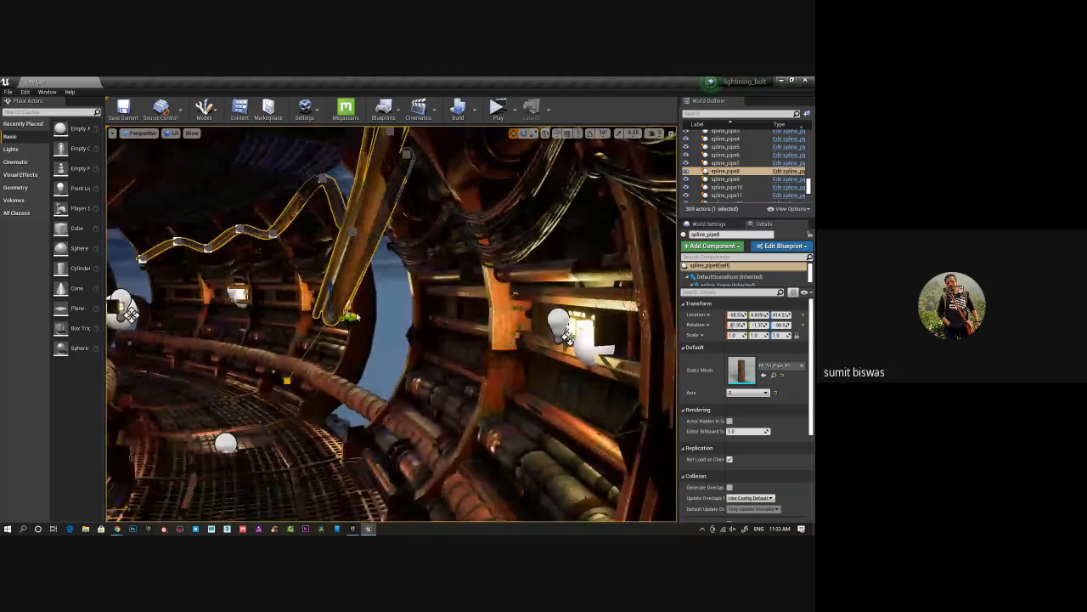
pyautogui.moveTo(351, 315); pyautogui.dragTo(420, 230)
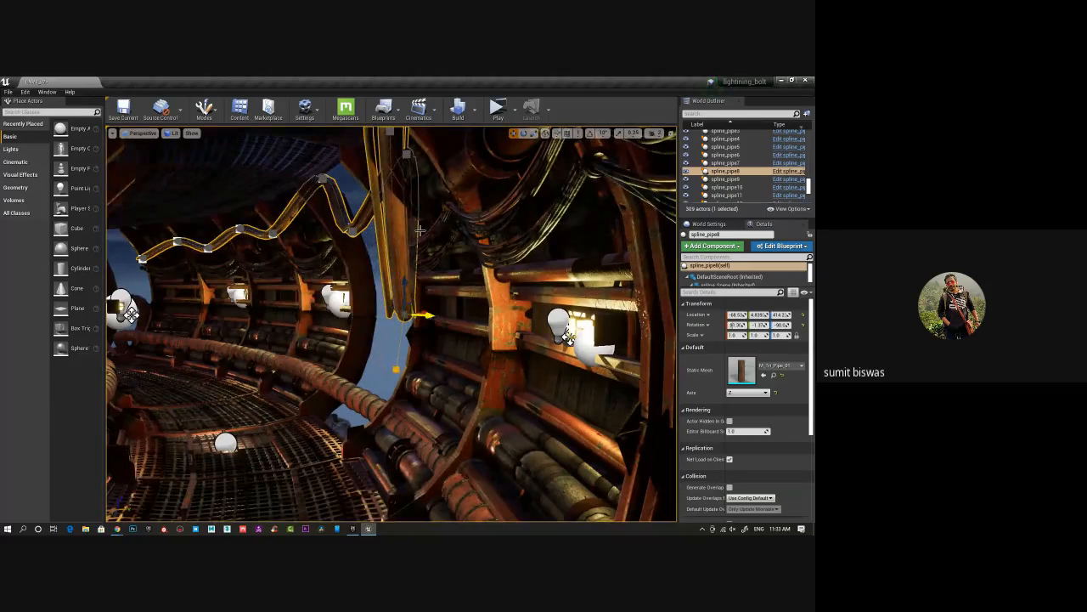
# Move the upper spline point above the opening away from the near wall, shift the lowest point back slightly, and save the level.
pyautogui.click(407, 158)
pyautogui.moveTo(429, 153); pyautogui.dragTo(412, 153)
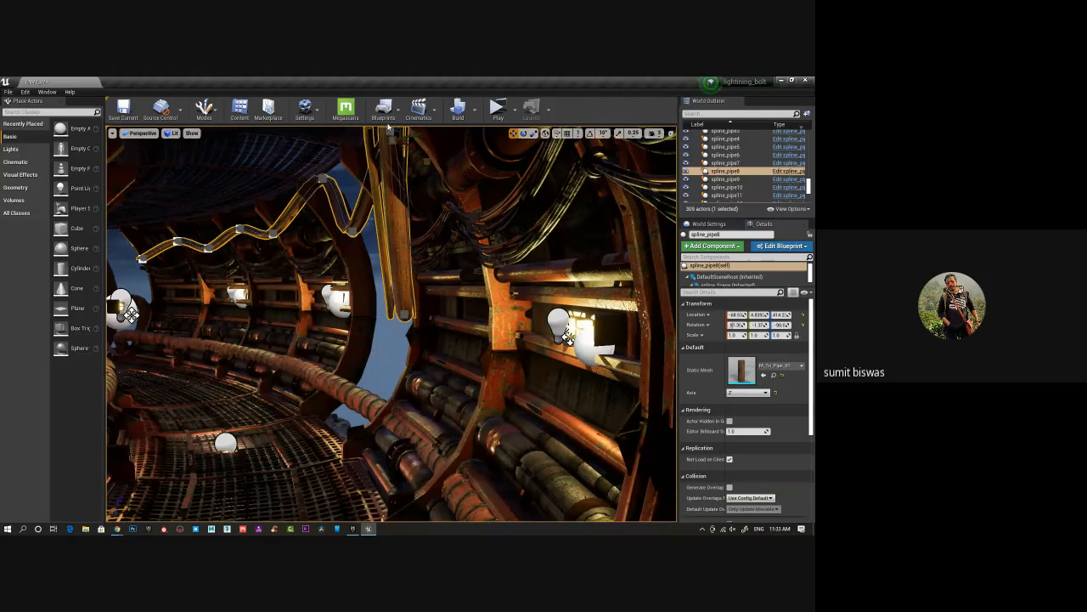
pyautogui.moveTo(413, 134); pyautogui.dragTo(357, 145)
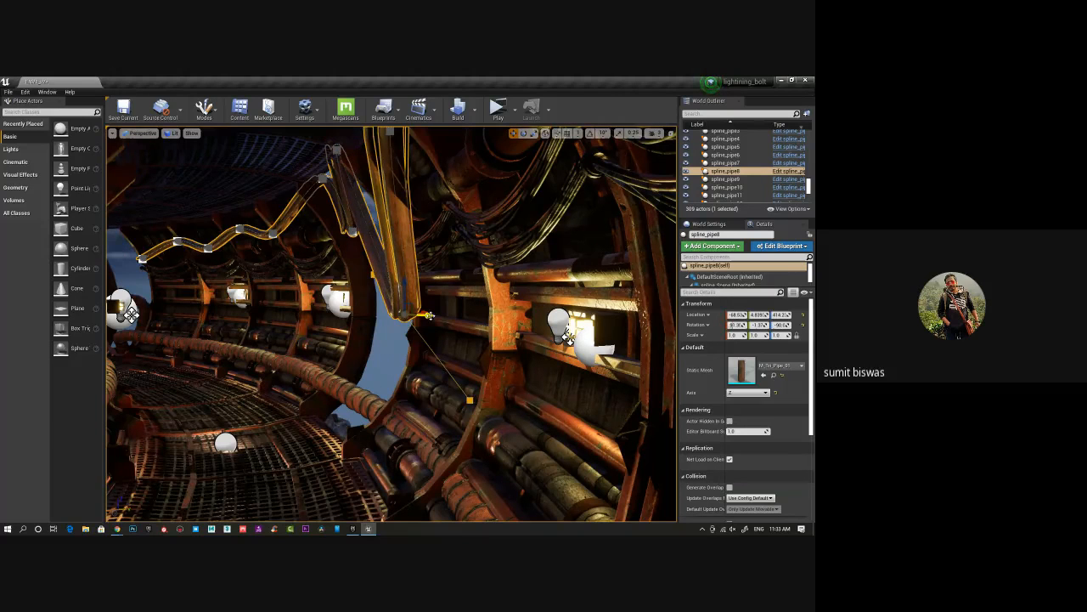
pyautogui.moveTo(407, 317); pyautogui.dragTo(388, 315)
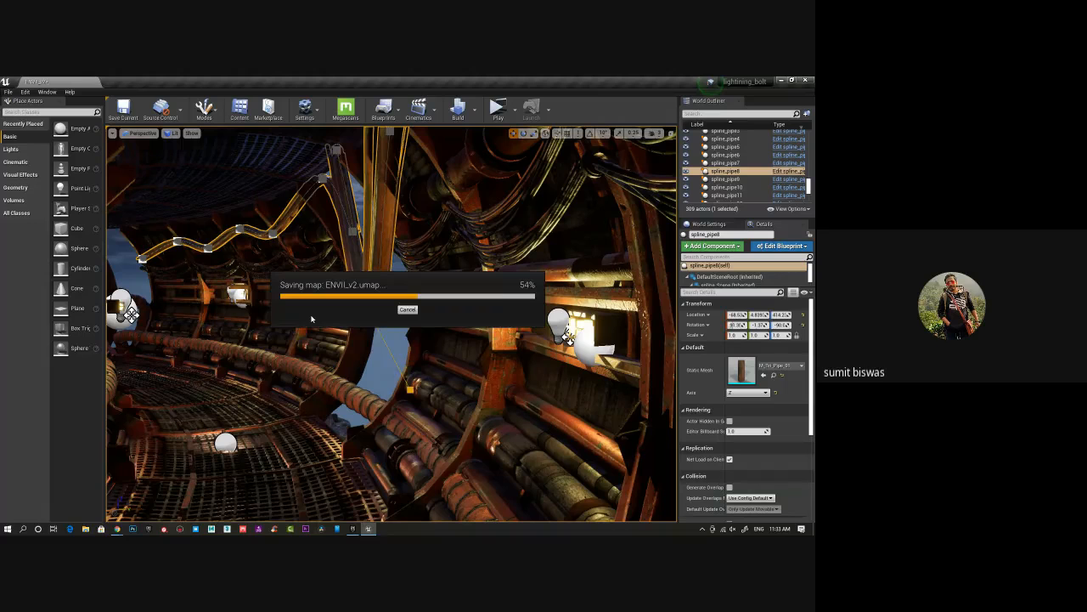
# From outside, slide the upper spline point toward the opening's near edge and raise the low point in the middle of the opening.
pyautogui.keyDown('alt'); pyautogui.moveTo(446, 327); pyautogui.dragTo(514, 190); pyautogui.keyUp('alt')
pyautogui.click(464, 187)
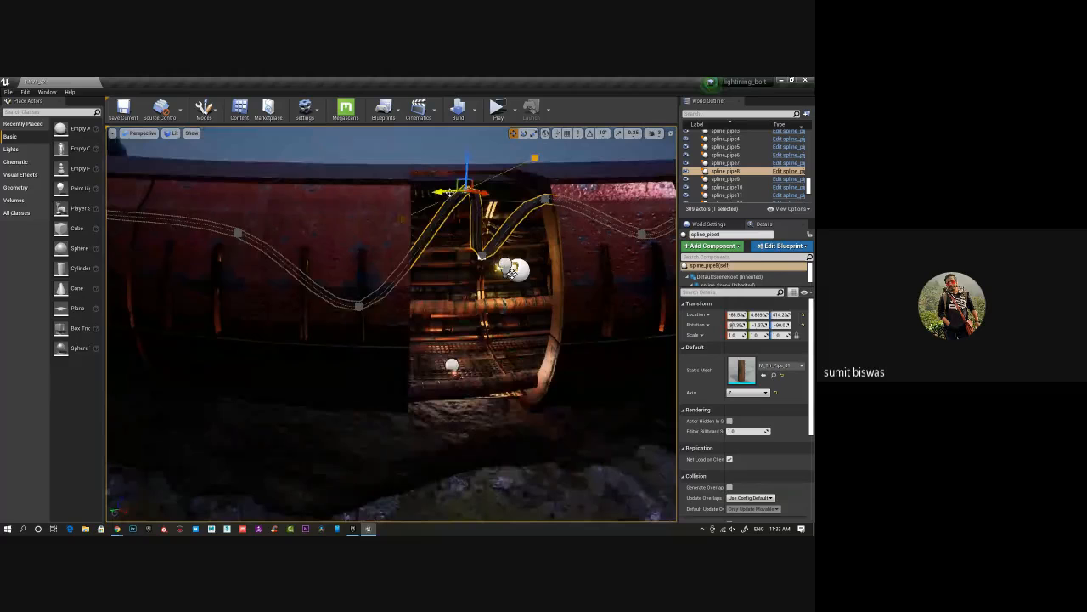
pyautogui.moveTo(460, 182); pyautogui.dragTo(417, 185)
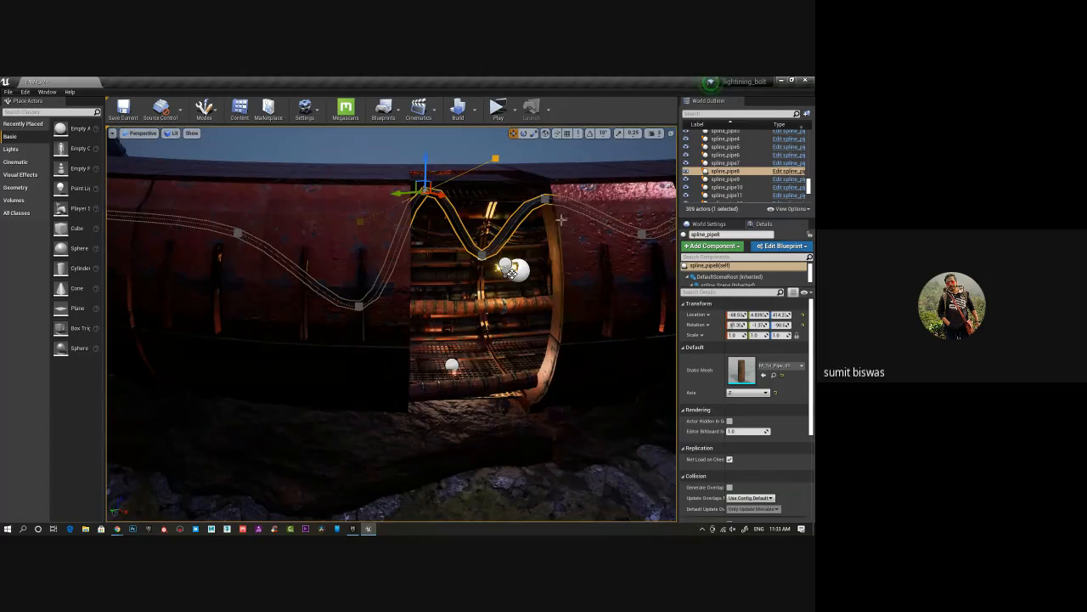
pyautogui.click(482, 257)
pyautogui.moveTo(483, 240); pyautogui.dragTo(484, 212)
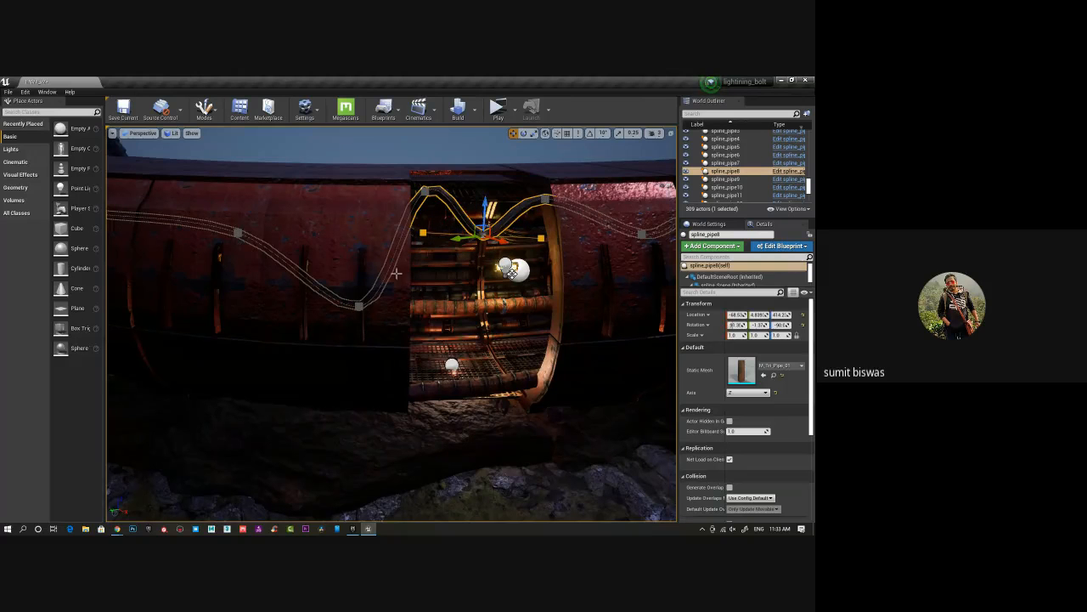
# Adjust the upper spline point from inside the tunnel, then slide it from outside to just past the opening's edge.
pyautogui.keyDown('alt'); pyautogui.moveTo(396, 274); pyautogui.dragTo(579, 248); pyautogui.keyUp('alt')
pyautogui.click(377, 206)
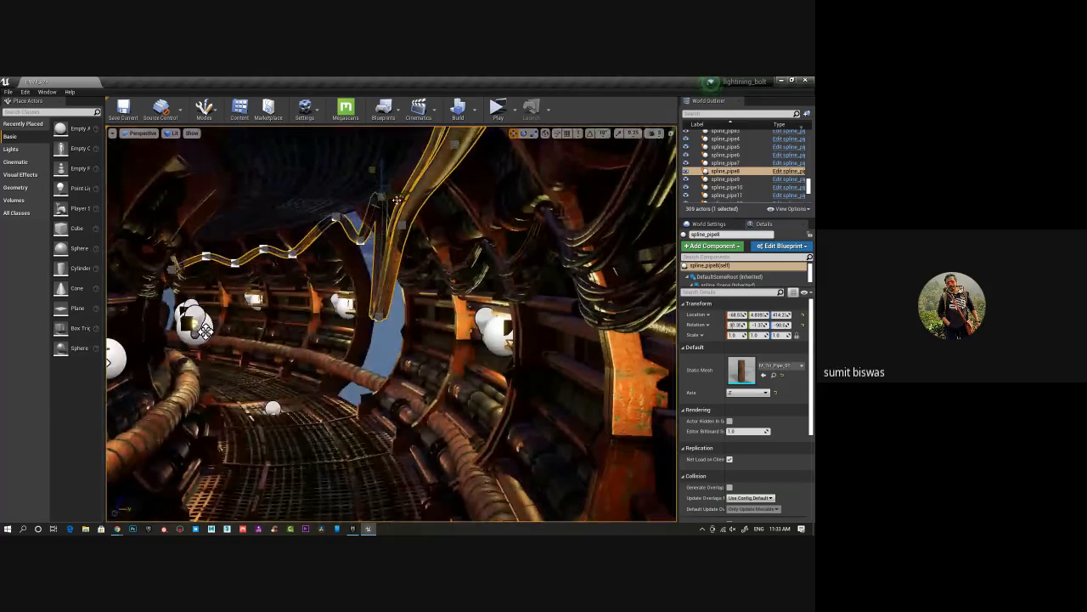
pyautogui.moveTo(405, 194); pyautogui.dragTo(389, 196)
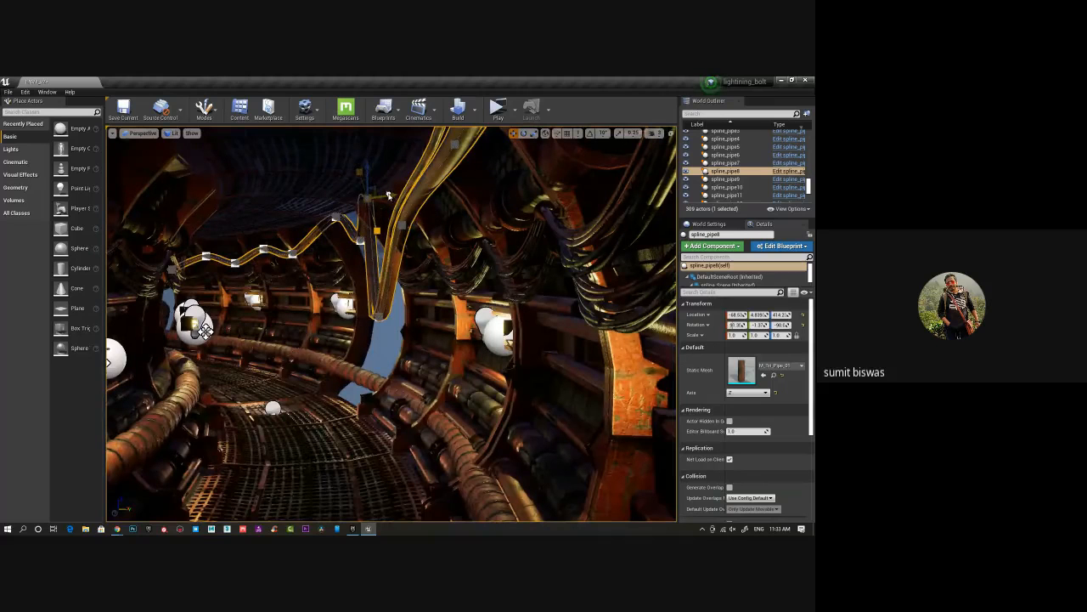
pyautogui.press('f')
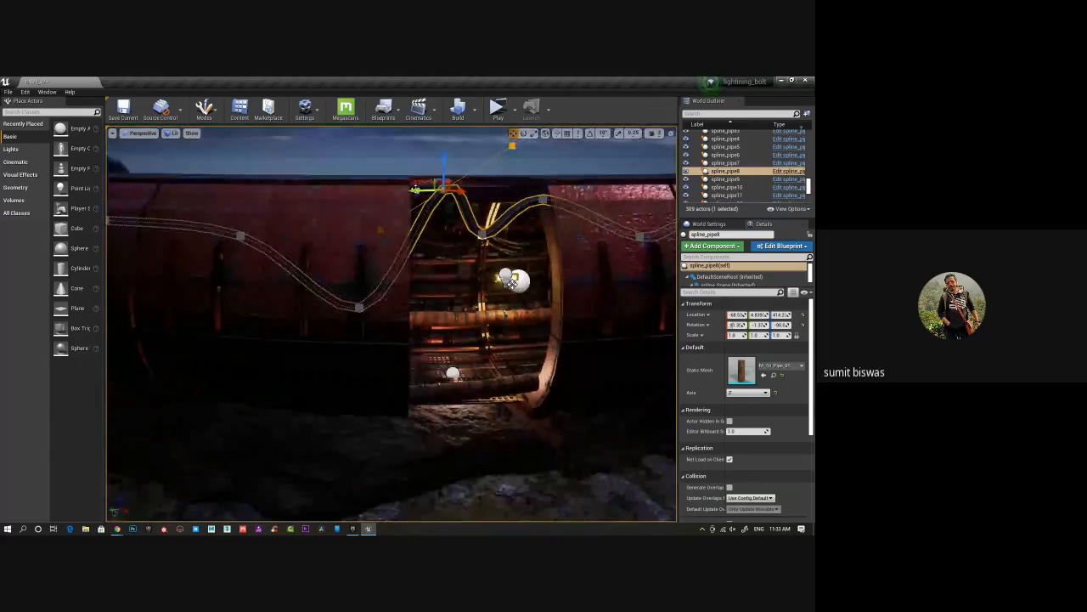
pyautogui.moveTo(420, 190); pyautogui.dragTo(369, 213)
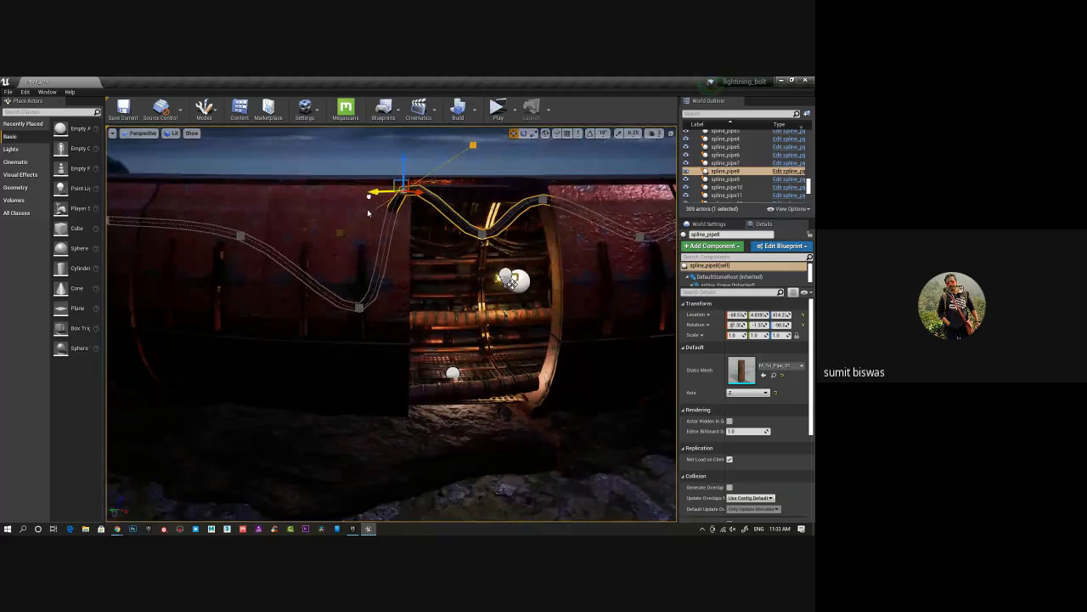
# Reposition the lowest spline point beside the opening from outside, and slide it further toward the near wall from inside.
pyautogui.click(358, 309)
pyautogui.moveTo(352, 313); pyautogui.dragTo(347, 293)
pyautogui.keyDown('alt'); pyautogui.moveTo(360, 225); pyautogui.dragTo(595, 212); pyautogui.keyUp('alt')
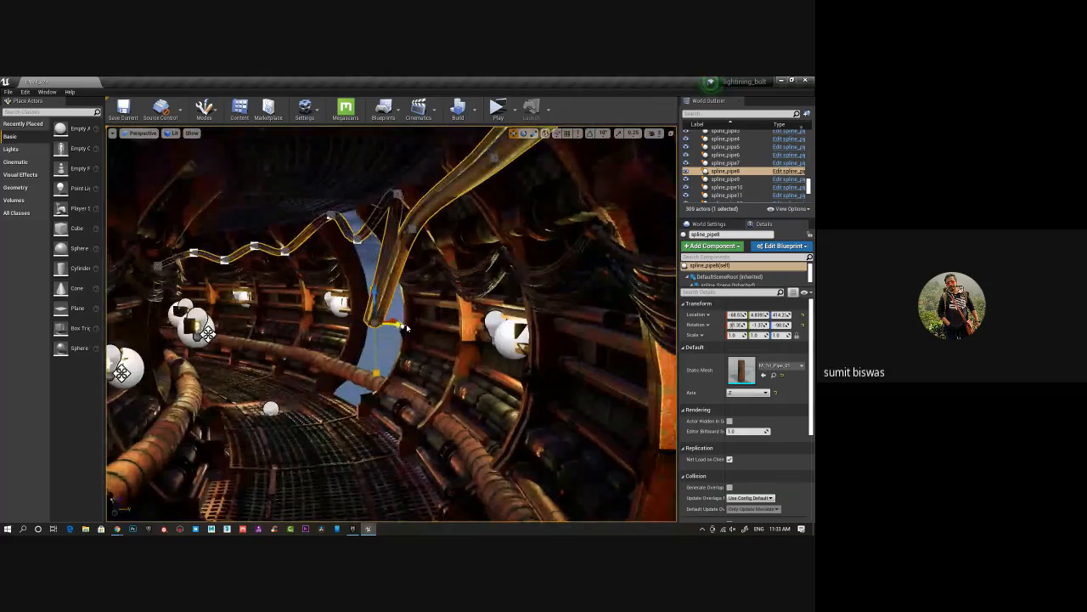
pyautogui.moveTo(407, 328); pyautogui.dragTo(424, 328)
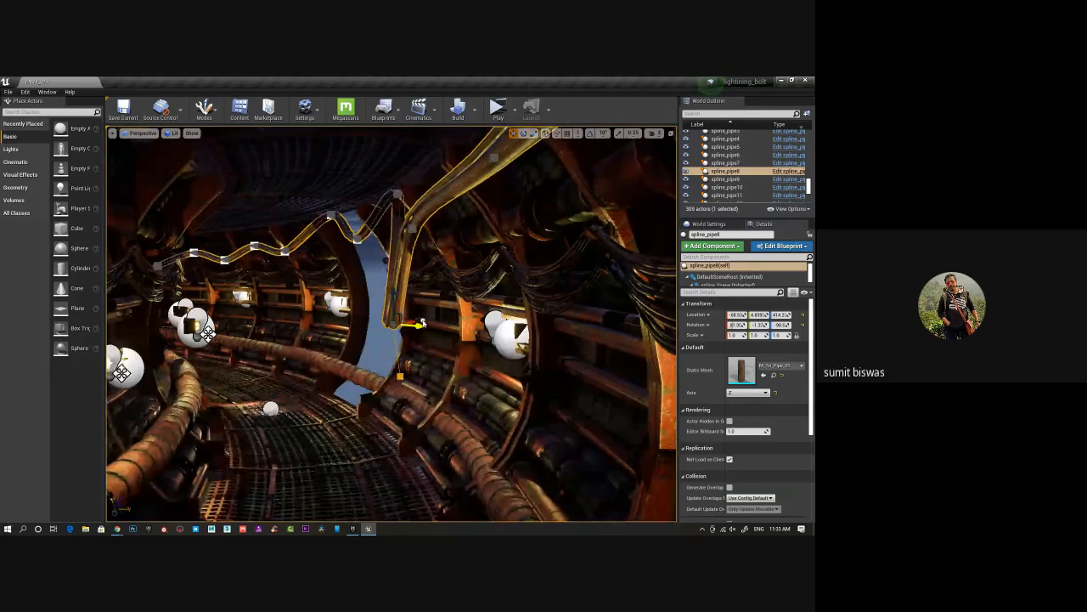
# Slide the upper spline point of spline_pipe8 above the opening further toward the tunnel's far end and save the level.
pyautogui.click(397, 194)
pyautogui.moveTo(425, 192); pyautogui.dragTo(399, 196)
pyautogui.hotkey('ctrl', 's')
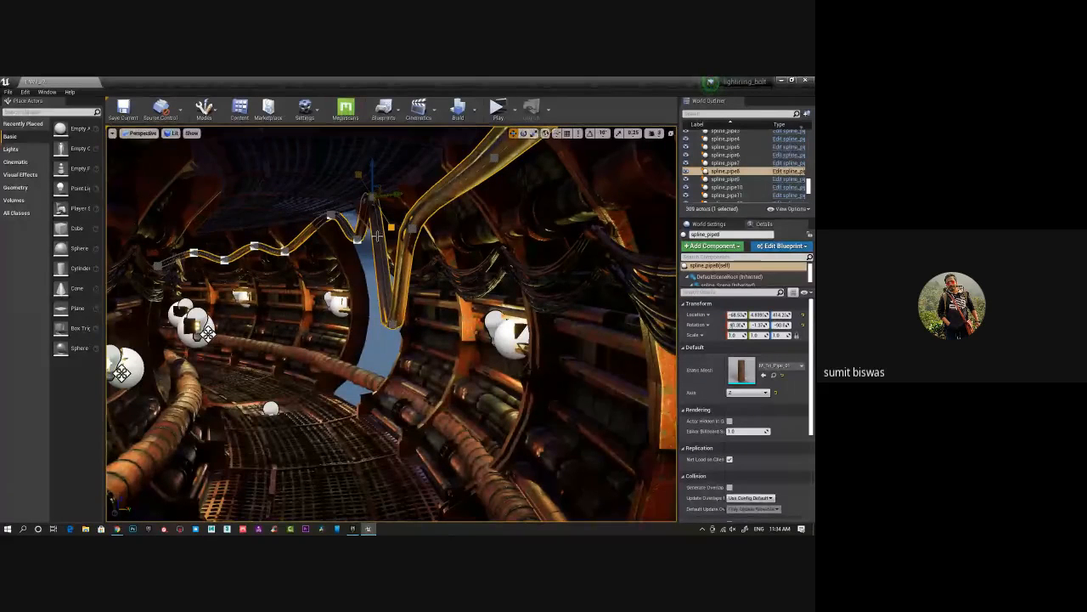
# Examine the whole tunnel layout on the rocky terrain from above, including its open entrance end, in game view.
pyautogui.press('f')
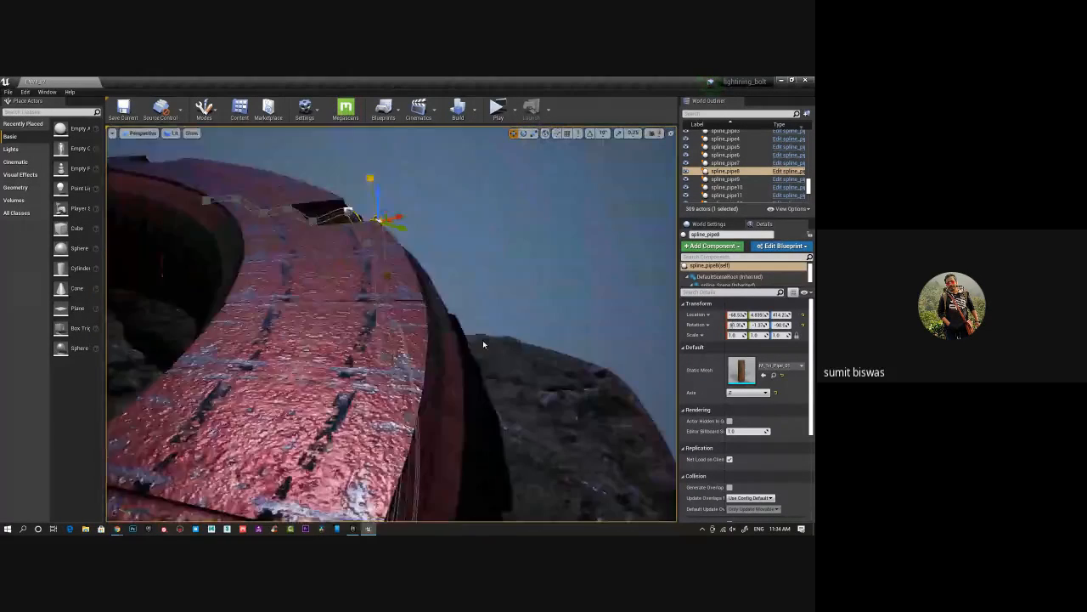
pyautogui.keyDown('alt'); pyautogui.moveTo(483, 340); pyautogui.dragTo(508, 272); pyautogui.keyUp('alt')
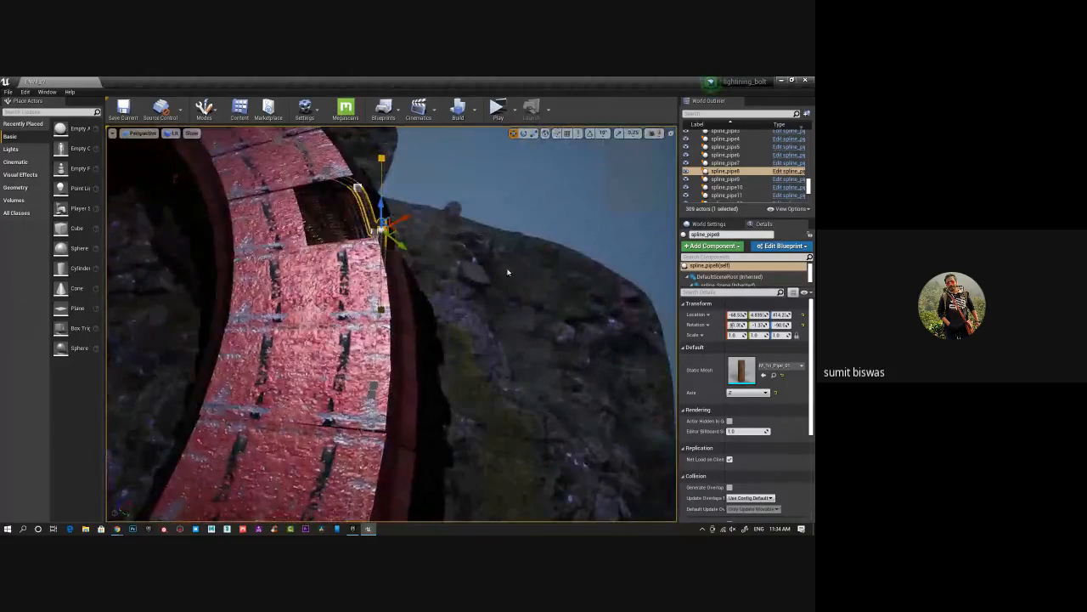
pyautogui.click(658, 134)
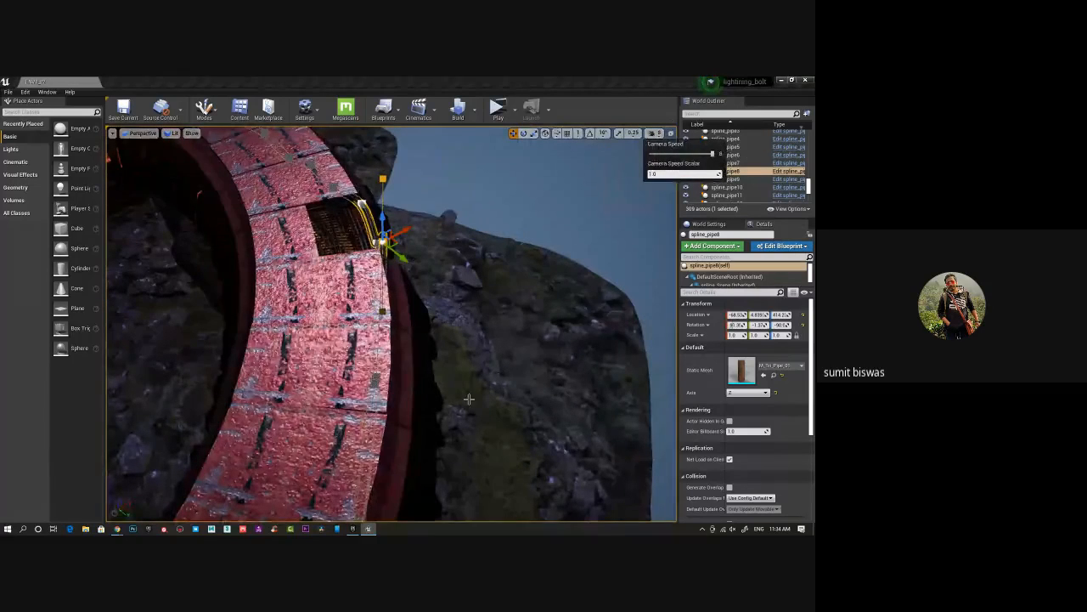
pyautogui.scroll(-10, 347, 267)
pyautogui.keyDown('alt'); pyautogui.moveTo(523, 487); pyautogui.dragTo(472, 435); pyautogui.keyUp('alt')
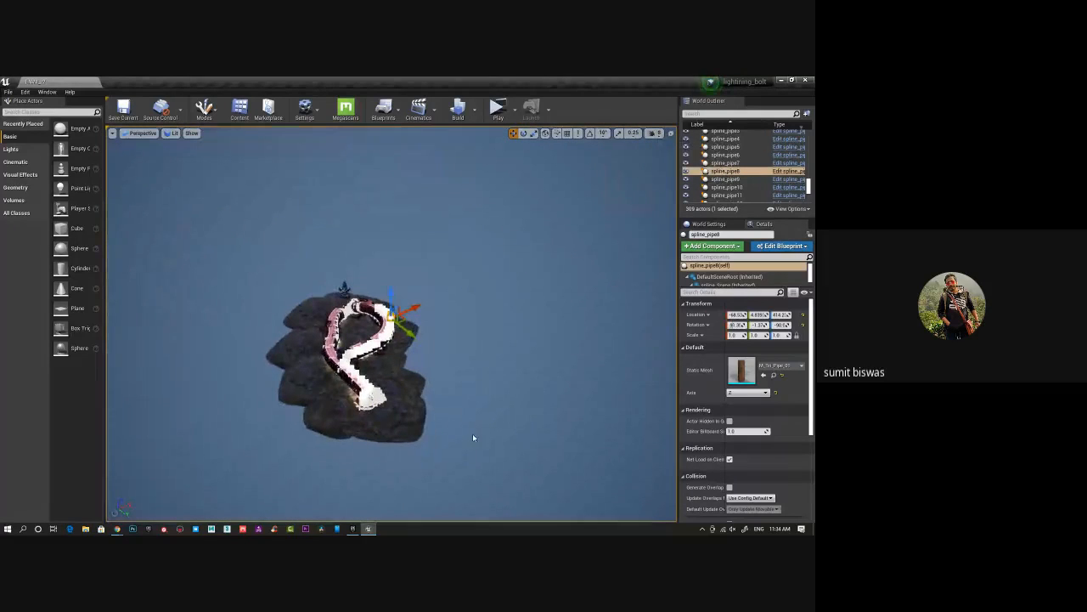
pyautogui.press('g')
pyautogui.scroll(8, 344, 370)
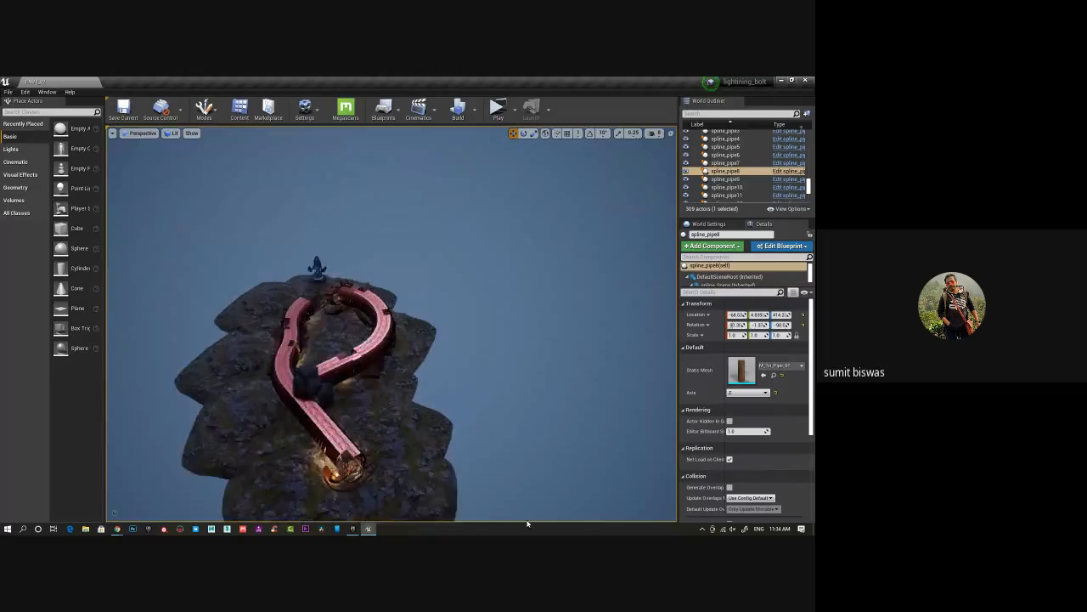
pyautogui.scroll(-3, 344, 316)
pyautogui.keyDown('alt'); pyautogui.moveTo(376, 299); pyautogui.dragTo(356, 335, button='right'); pyautogui.keyUp('alt')
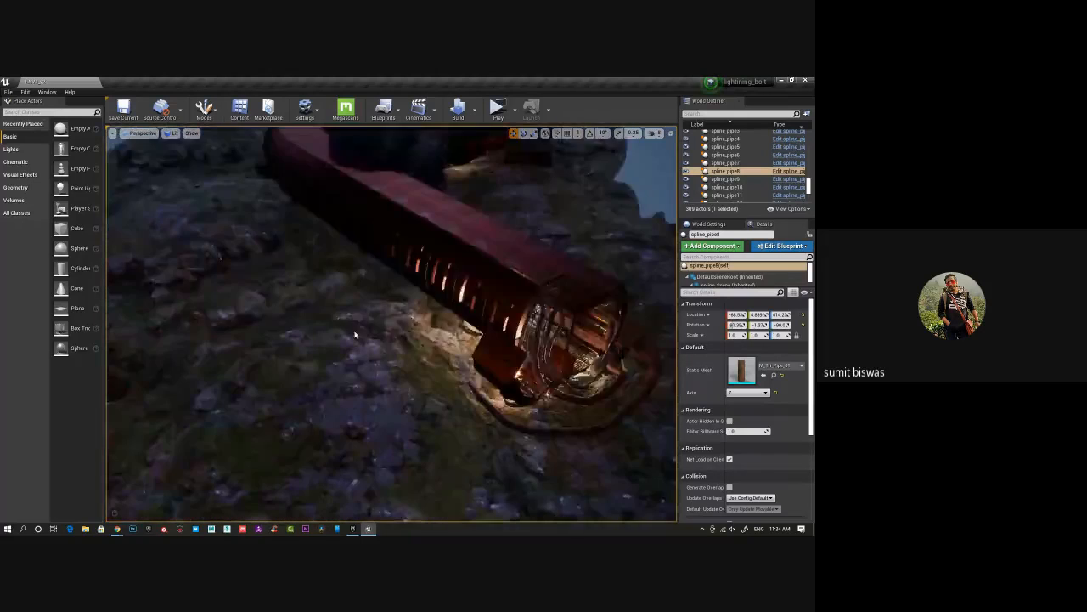
pyautogui.keyDown('alt'); pyautogui.moveTo(357, 334); pyautogui.dragTo(383, 289, button='middle'); pyautogui.keyUp('alt')
pyautogui.keyDown('alt'); pyautogui.moveTo(383, 289); pyautogui.dragTo(439, 260); pyautogui.keyUp('alt')
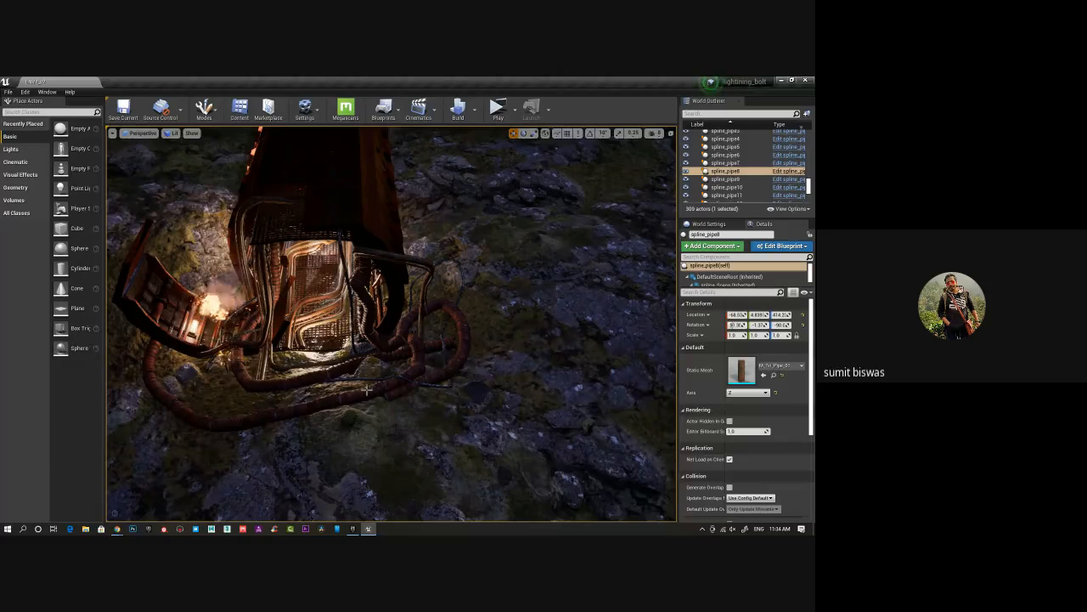
# Examine the entrance pipes, the broken middle sections and the lights around the collapsed part of the tunnel from outside.
pyautogui.moveTo(370, 393)
pyautogui.mouseDown(button='right')
pyautogui.moveTo(319, 322)
pyautogui.moveTo(291, 315)
pyautogui.moveTo(295, 304)
pyautogui.moveTo(300, 344)
pyautogui.mouseUp(button='right')
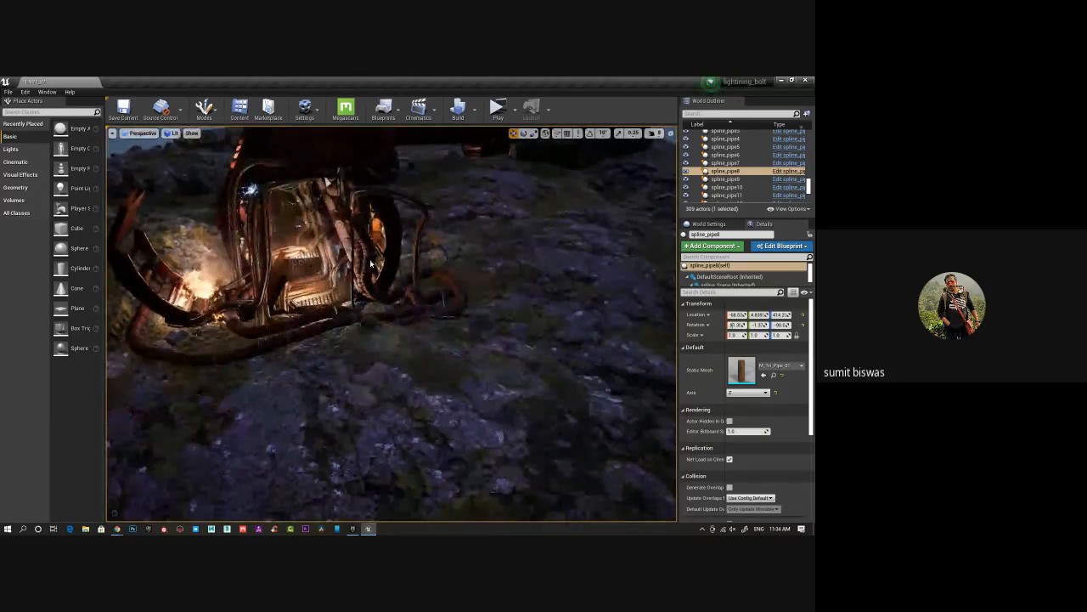
pyautogui.moveTo(433, 257)
pyautogui.mouseDown(button='right')
pyautogui.moveTo(500, 318)
pyautogui.moveTo(510, 354)
pyautogui.moveTo(544, 376)
pyautogui.mouseUp(button='right')
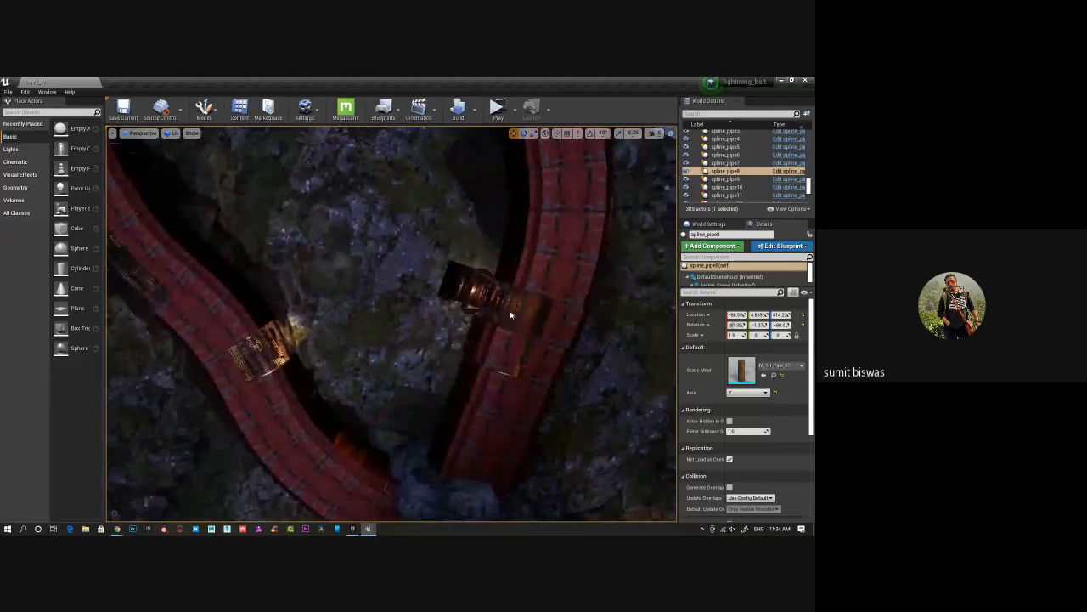
pyautogui.moveTo(510, 315); pyautogui.dragTo(277, 320, button='right')
pyautogui.moveTo(623, 281); pyautogui.dragTo(499, 263, button='right')
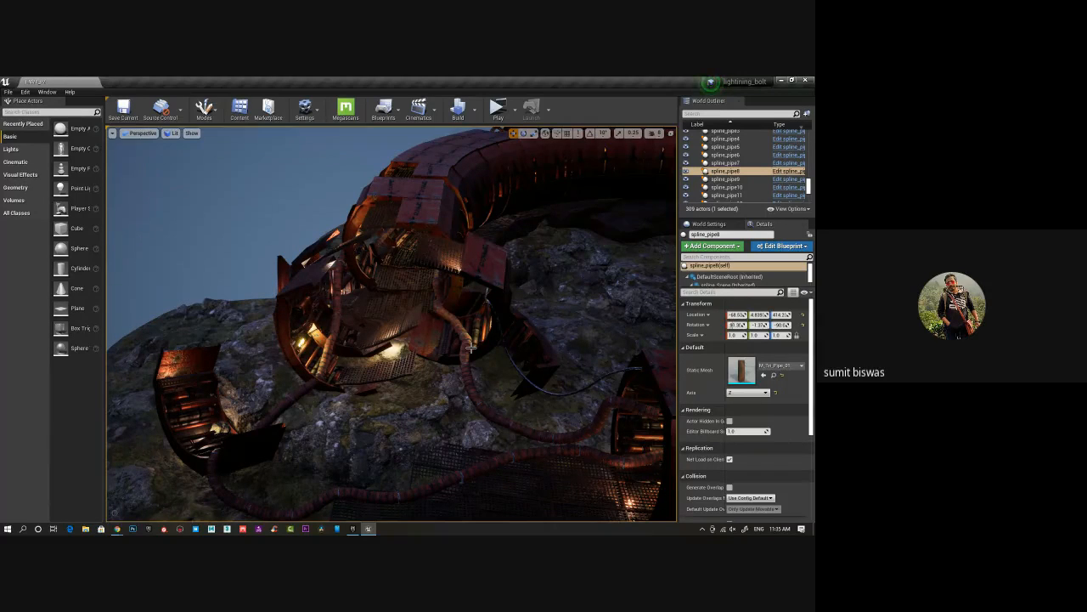
pyautogui.keyDown('alt'); pyautogui.moveTo(424, 351); pyautogui.dragTo(458, 224); pyautogui.keyUp('alt')
pyautogui.scroll(5, 458, 227)
pyautogui.moveTo(459, 228); pyautogui.dragTo(458, 221, button='right')
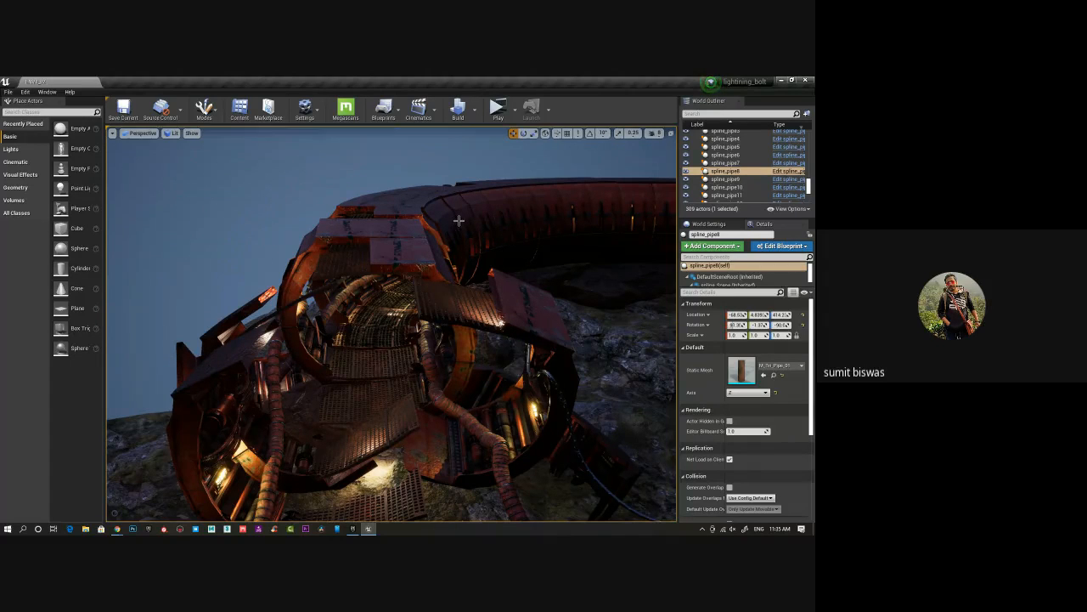
pyautogui.click(223, 479)
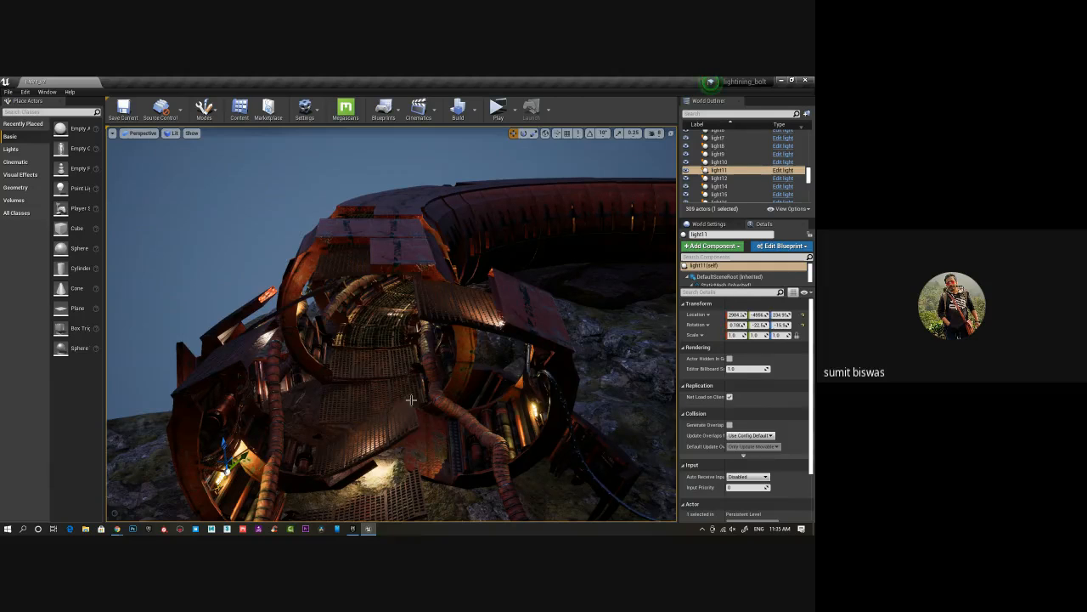
pyautogui.moveTo(378, 404)
pyautogui.mouseDown(button='right')
pyautogui.moveTo(399, 380)
pyautogui.moveTo(382, 403)
pyautogui.mouseUp(button='right')
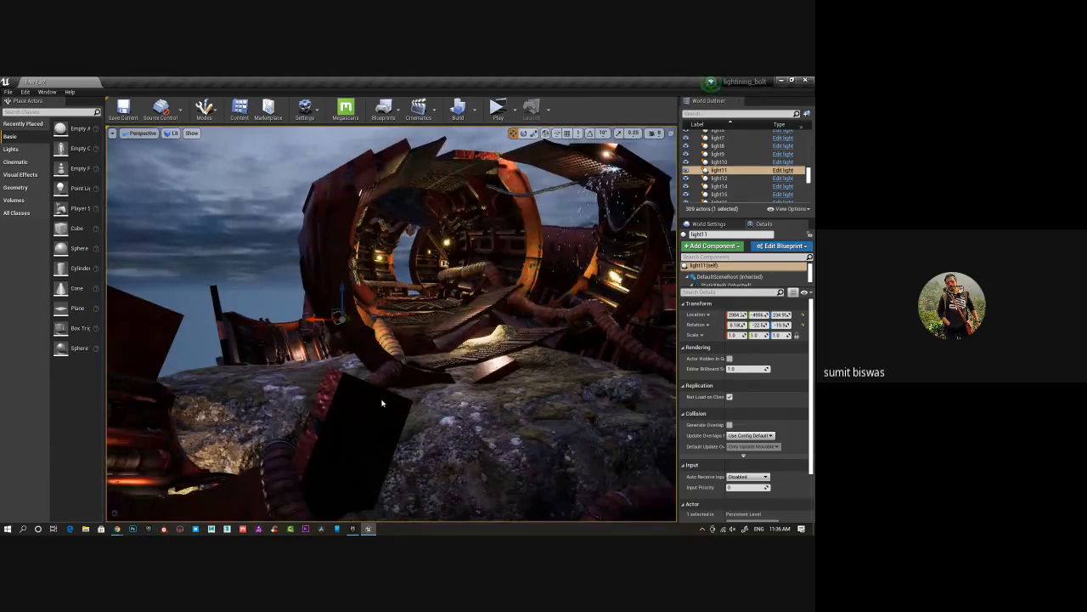
pyautogui.press('g')
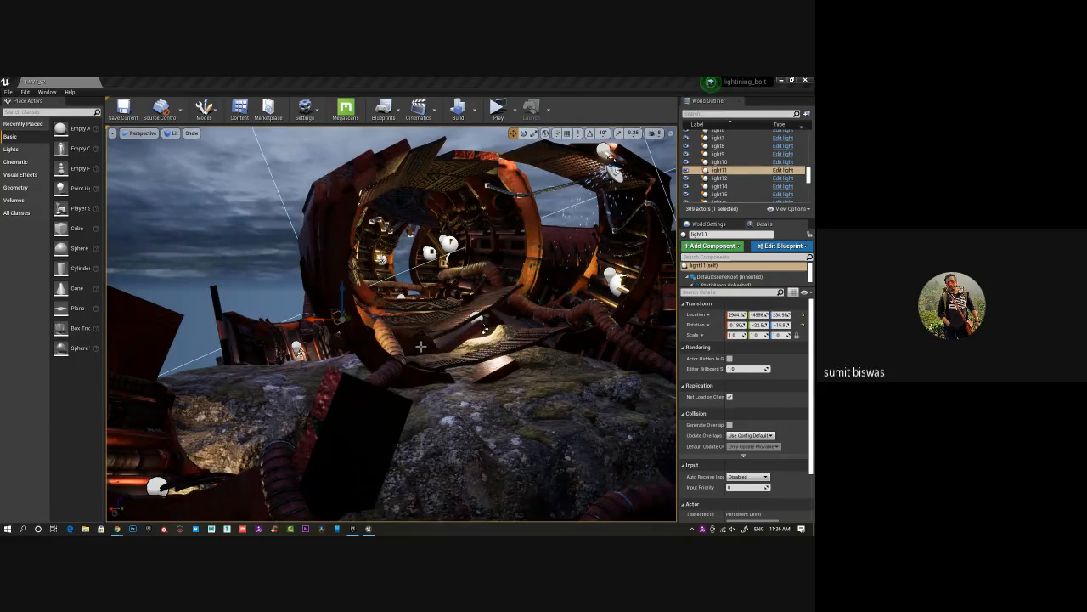
pyautogui.keyDown('alt'); pyautogui.moveTo(467, 294); pyautogui.dragTo(526, 299); pyautogui.keyUp('alt')
# Select light20 on the tunnel's inner wall, shift it slightly, and save the level.
pyautogui.click(451, 268)
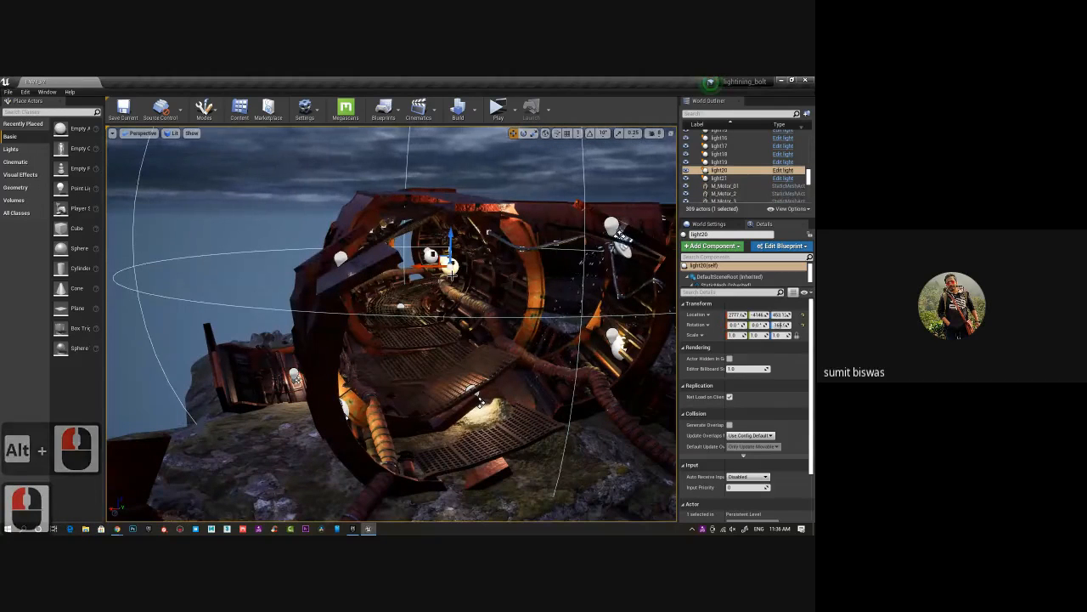
pyautogui.press('g')
pyautogui.press('f')
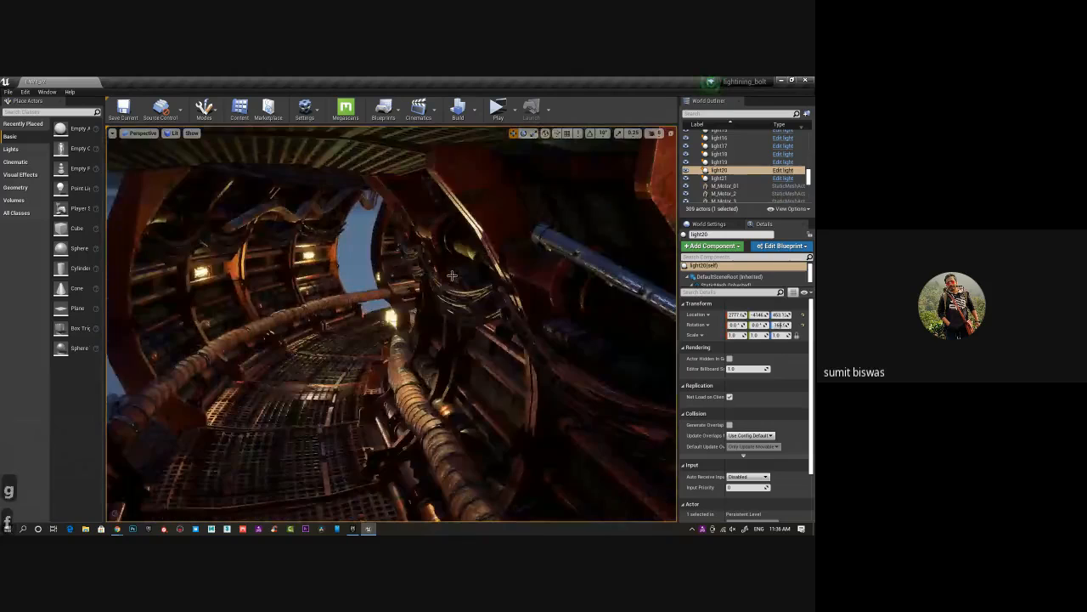
pyautogui.press('g')
pyautogui.keyDown('alt'); pyautogui.moveTo(385, 381); pyautogui.dragTo(382, 408); pyautogui.keyUp('alt')
pyautogui.keyDown('alt'); pyautogui.moveTo(381, 408); pyautogui.dragTo(379, 406, button='right'); pyautogui.keyUp('alt')
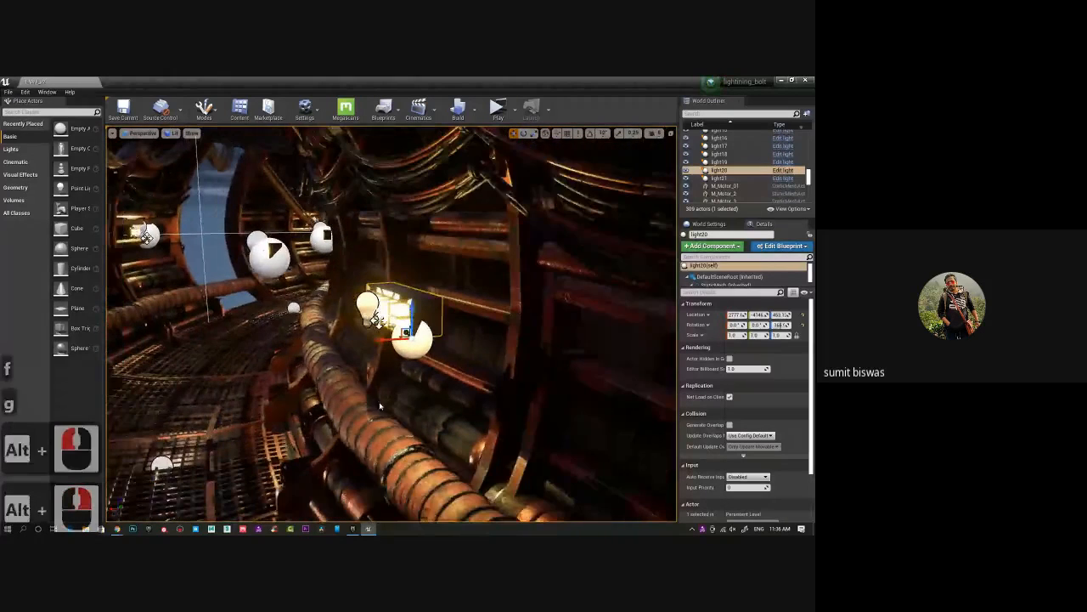
pyautogui.keyDown('alt'); pyautogui.moveTo(372, 384); pyautogui.dragTo(409, 340); pyautogui.keyUp('alt')
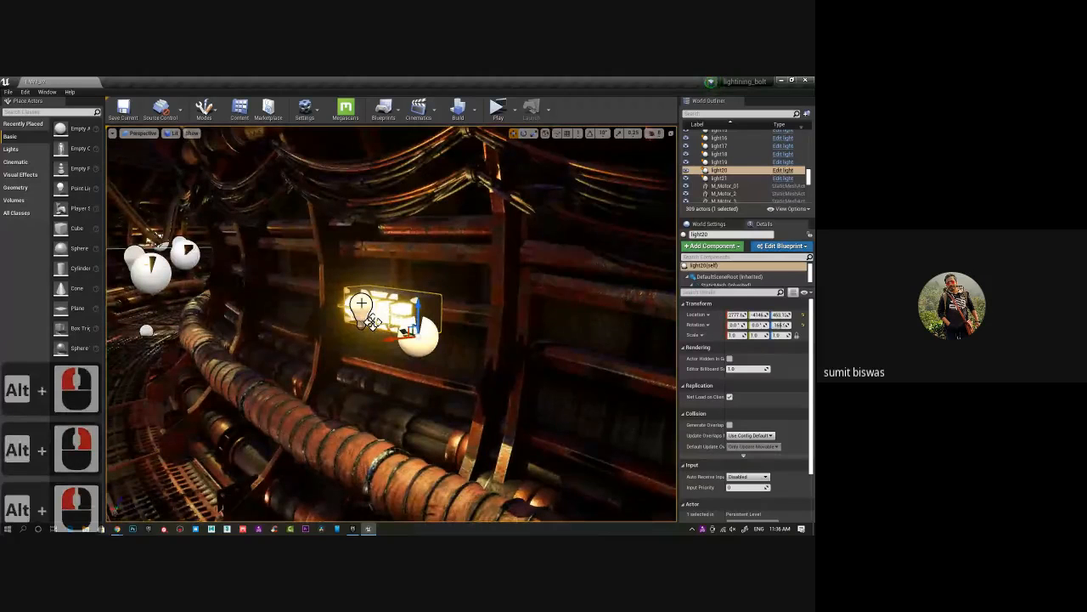
pyautogui.moveTo(403, 338); pyautogui.dragTo(377, 328)
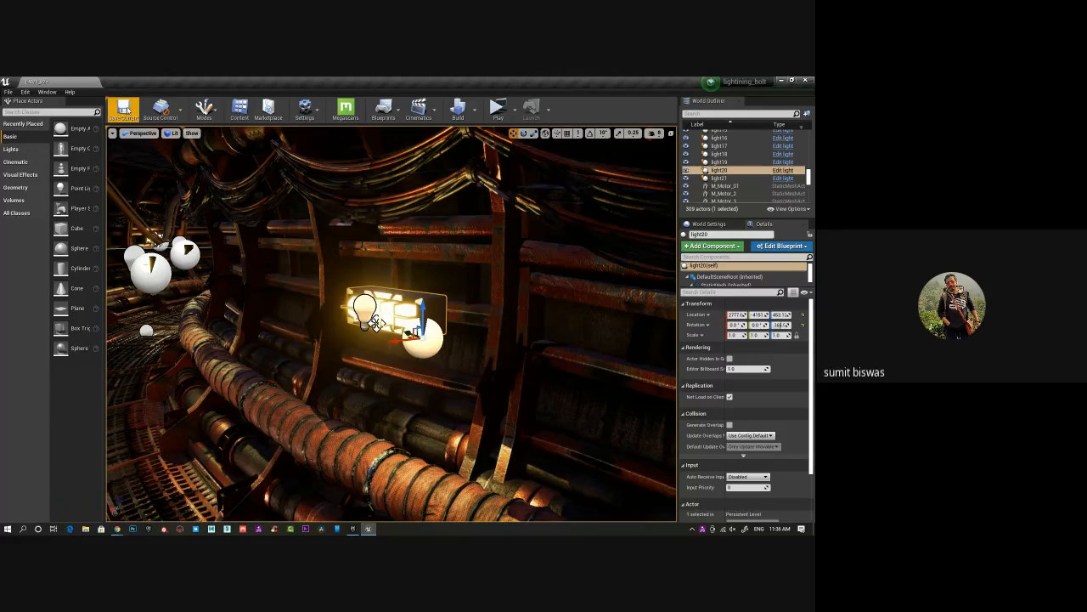
pyautogui.click(123, 109)
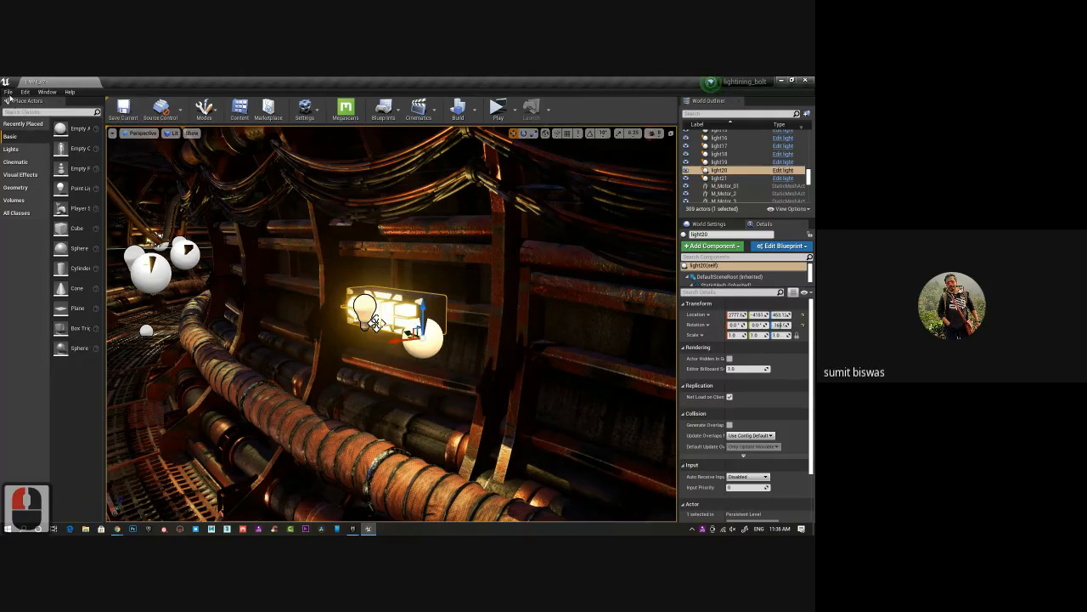
# Create a new level from the Default template.
pyautogui.click(8, 92)
pyautogui.click(30, 108)
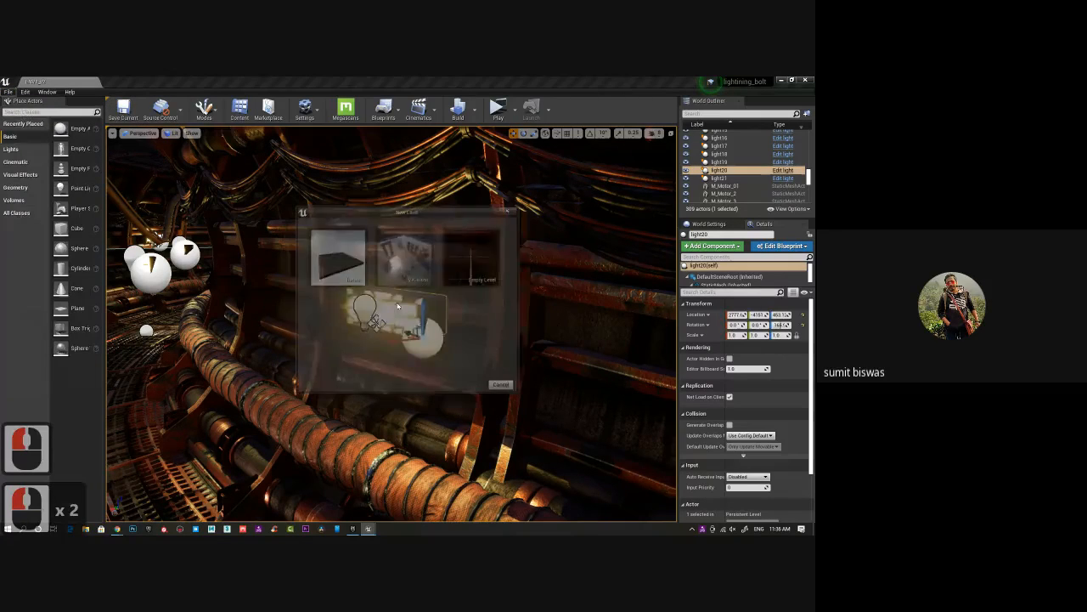
pyautogui.click(344, 256)
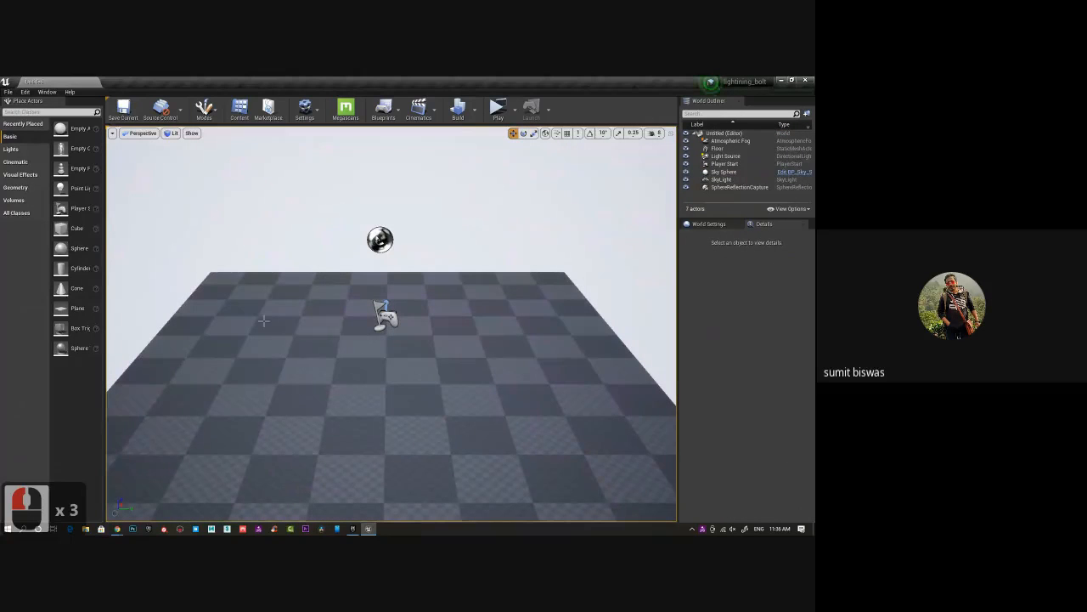
# Delete the Atmospheric Fog, Light Source, Sky Sphere, SkyLight and SphereReflectionCapture from the new level.
pyautogui.click(729, 141)
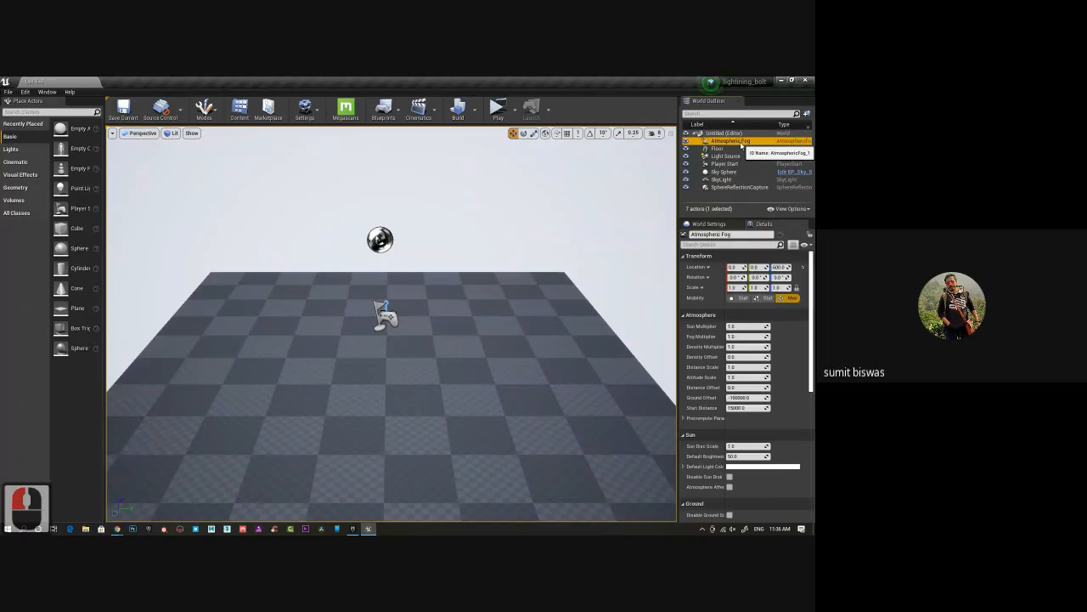
pyautogui.press('Delete')
pyautogui.click(725, 148)
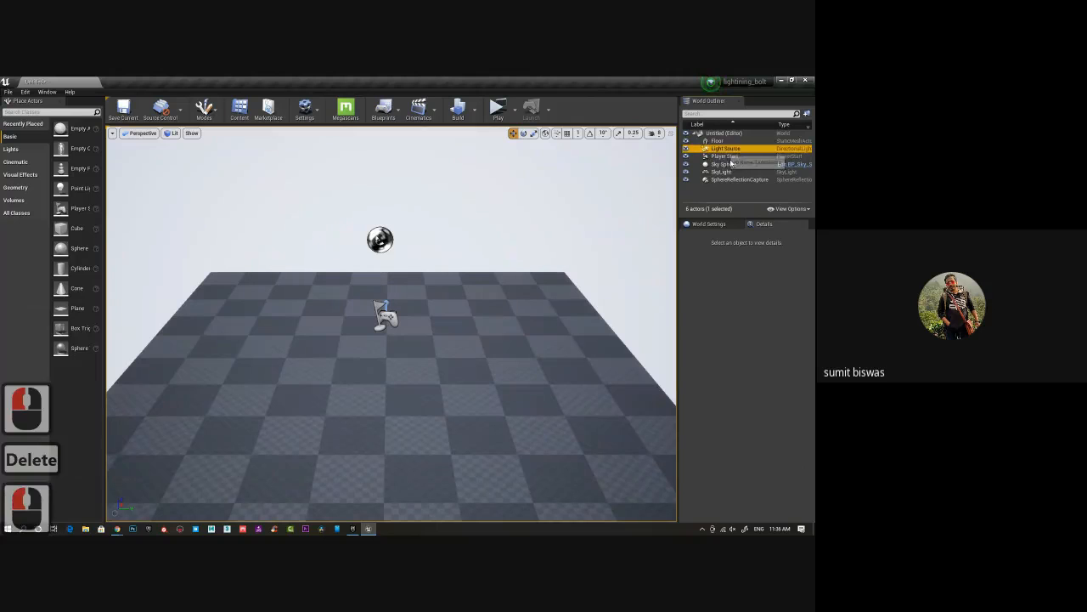
pyautogui.press('Delete')
pyautogui.click(447, 342)
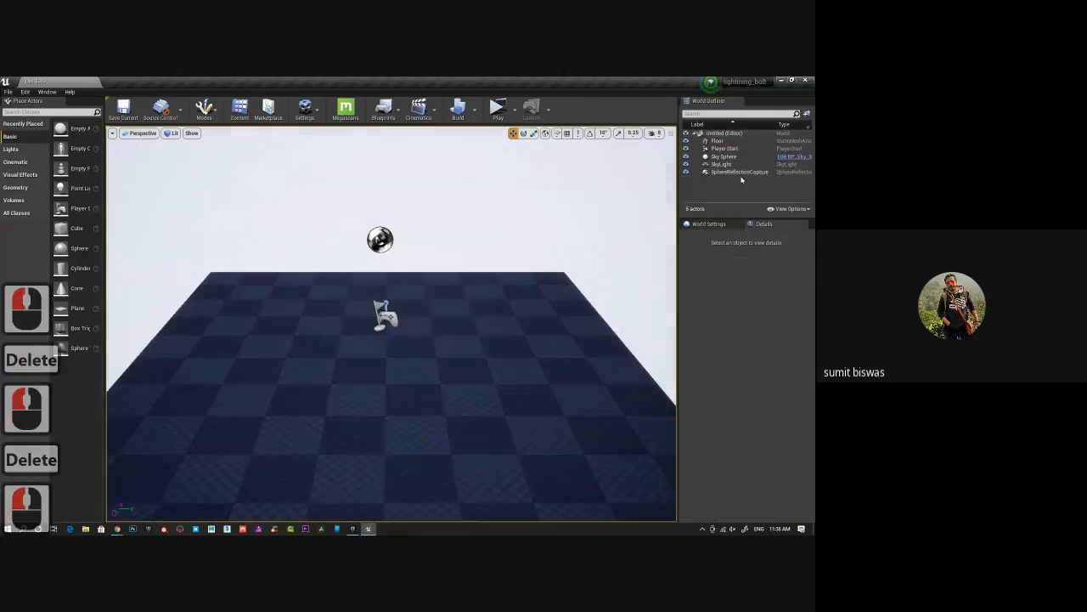
pyautogui.click(724, 156)
pyautogui.press('Delete')
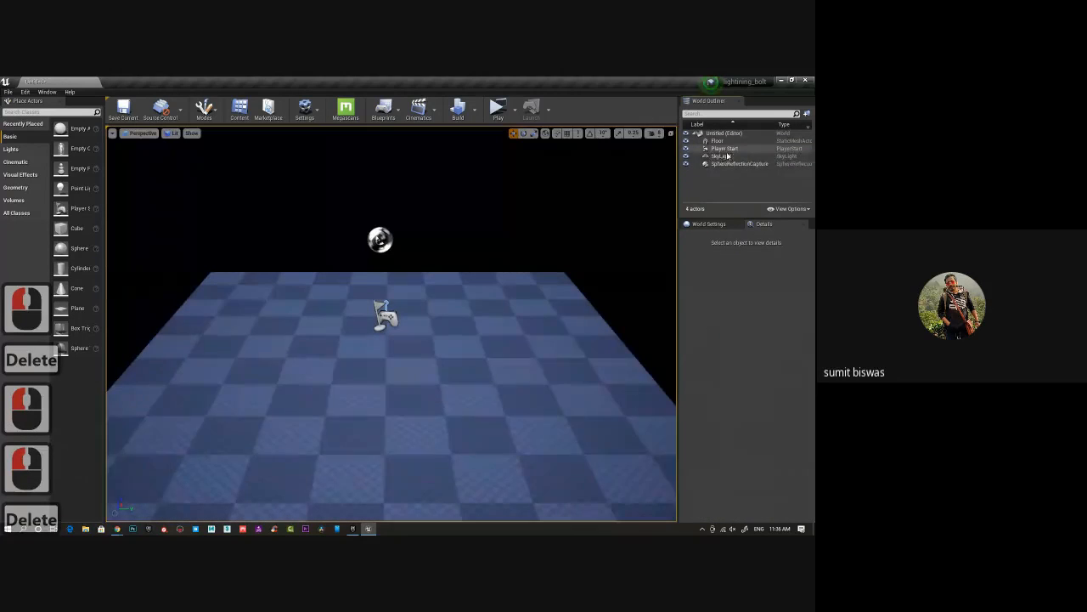
pyautogui.click(728, 157)
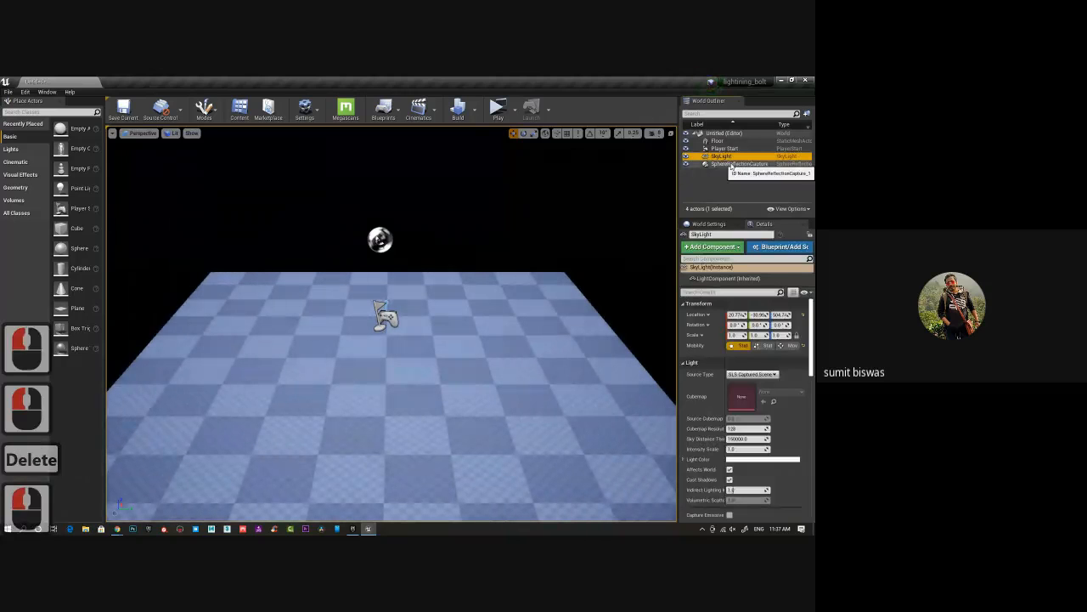
pyautogui.press('Delete')
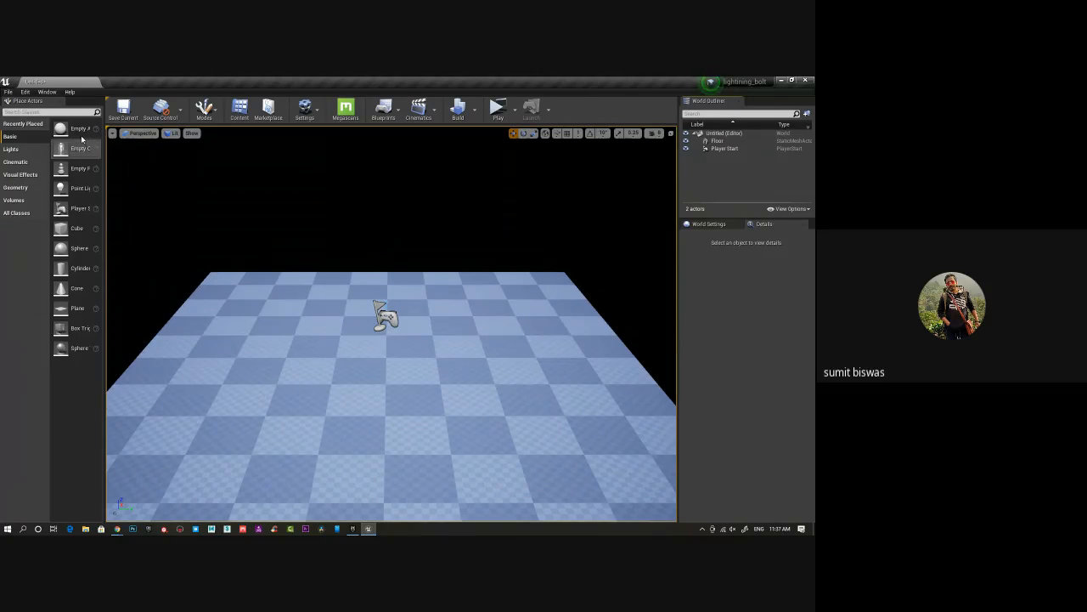
# Place the M_Light_01 mesh from the GA193 Mesh folder on the floor near its centre and frame it in the view.
pyautogui.click(353, 353)
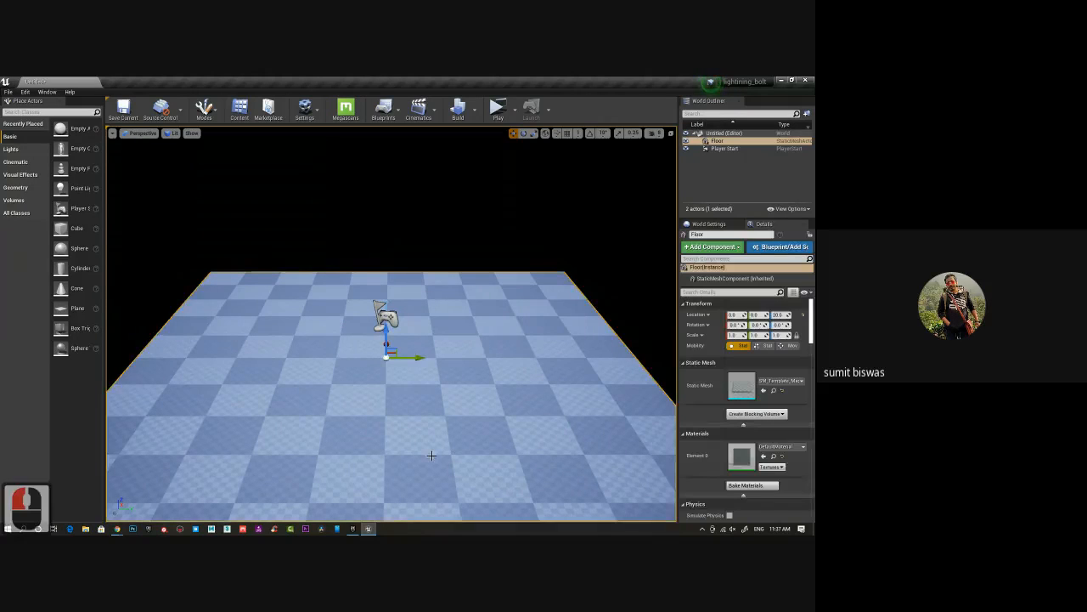
pyautogui.keyDown('alt'); pyautogui.moveTo(352, 352); pyautogui.dragTo(149, 117); pyautogui.keyUp('alt')
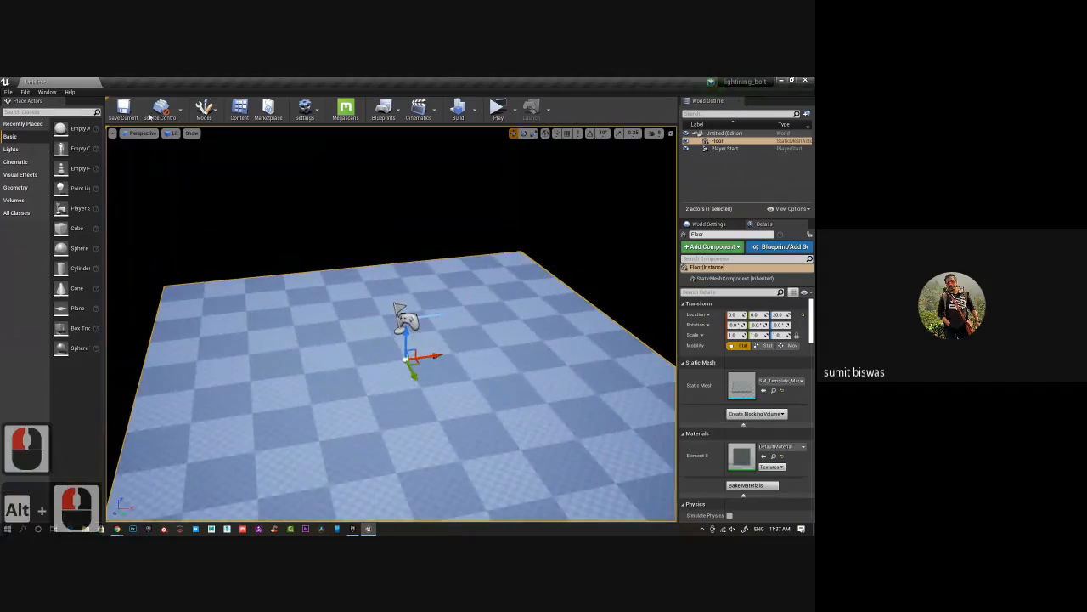
pyautogui.click(240, 110)
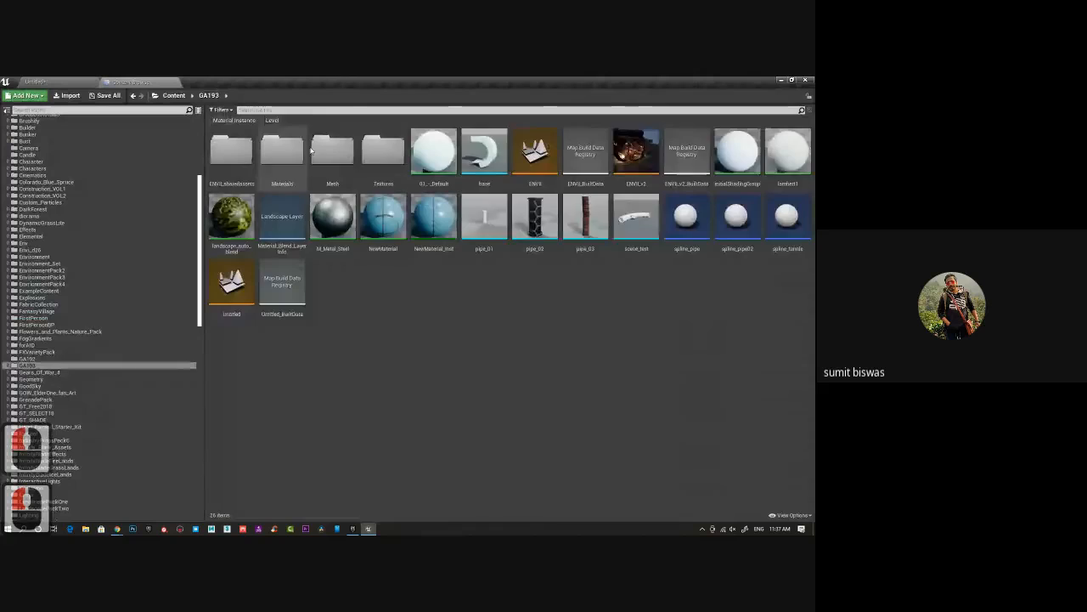
pyautogui.doubleClick(323, 170)
pyautogui.click(533, 153)
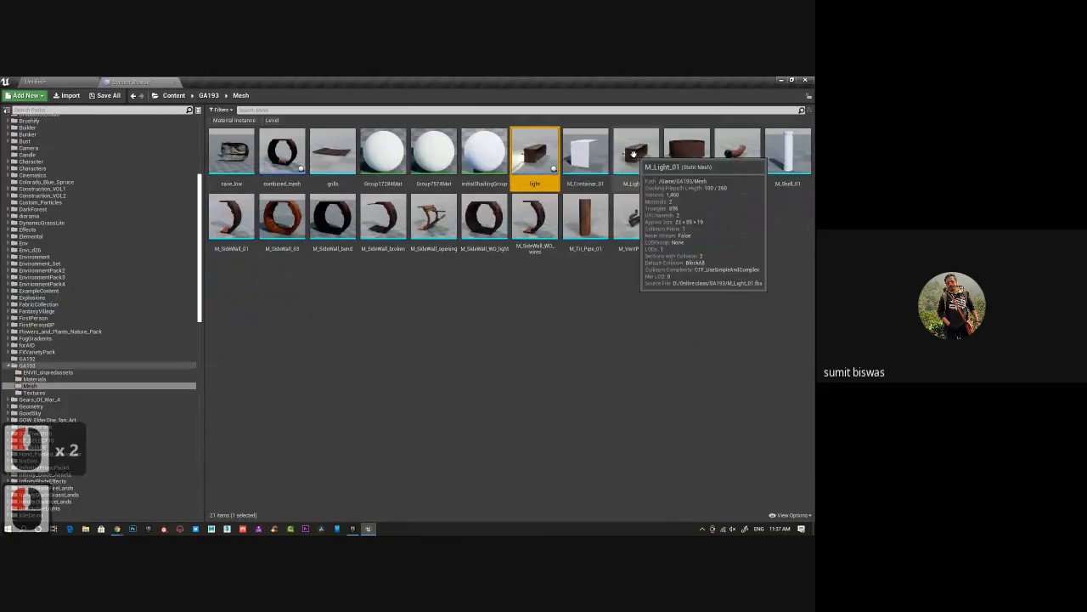
pyautogui.click(34, 81)
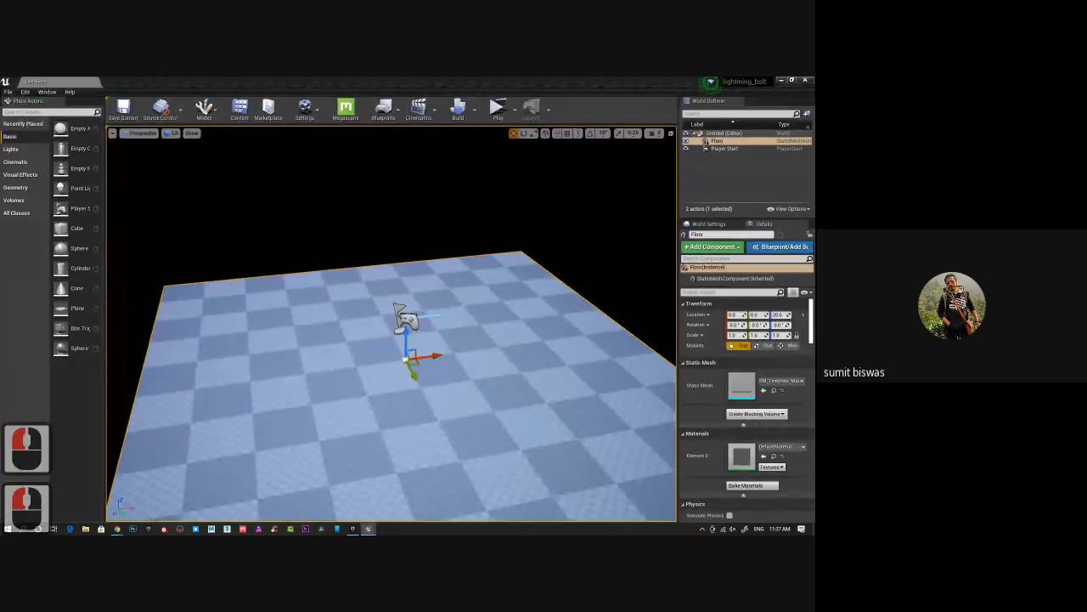
pyautogui.moveTo(381, 357); pyautogui.dragTo(391, 371)
pyautogui.press('f')
pyautogui.keyDown('alt'); pyautogui.moveTo(398, 395); pyautogui.dragTo(482, 401, button='right'); pyautogui.keyUp('alt')
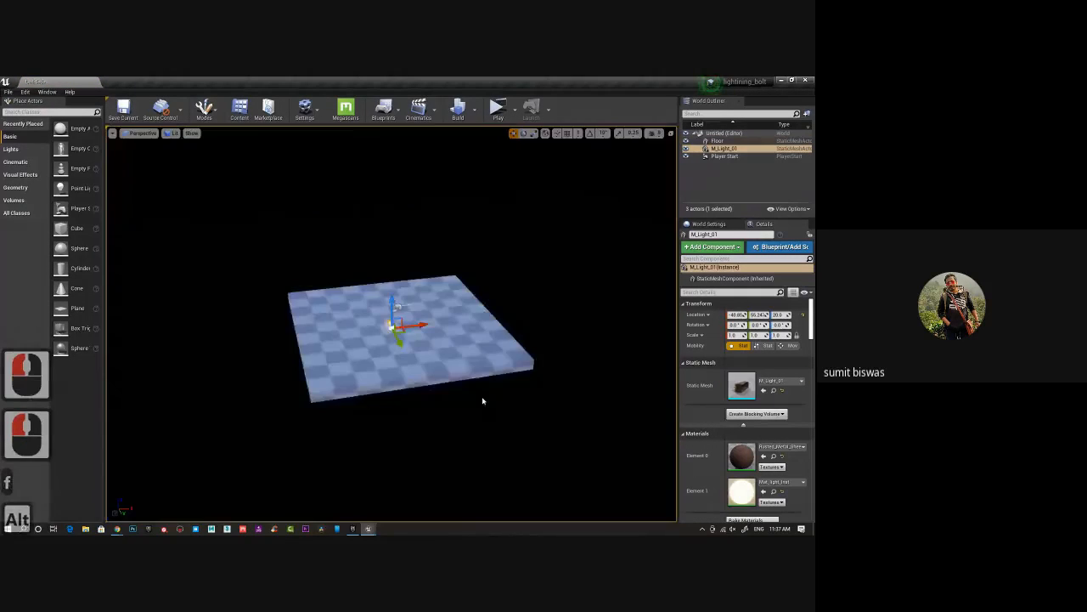
# Select the floor beneath the light fixture and shift it slightly along the X axis.
pyautogui.keyDown('alt'); pyautogui.moveTo(410, 345); pyautogui.dragTo(314, 354, button='right'); pyautogui.keyUp('alt')
pyautogui.keyDown('alt'); pyautogui.moveTo(314, 354); pyautogui.dragTo(411, 304); pyautogui.keyUp('alt')
pyautogui.keyDown('alt'); pyautogui.moveTo(376, 346); pyautogui.dragTo(395, 328); pyautogui.keyUp('alt')
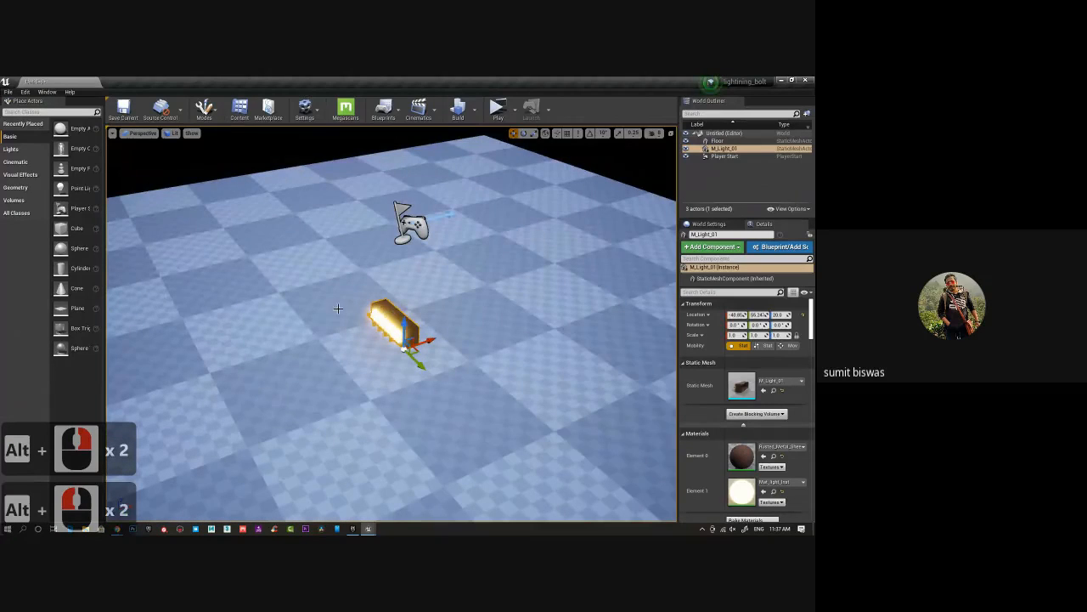
pyautogui.click(305, 290)
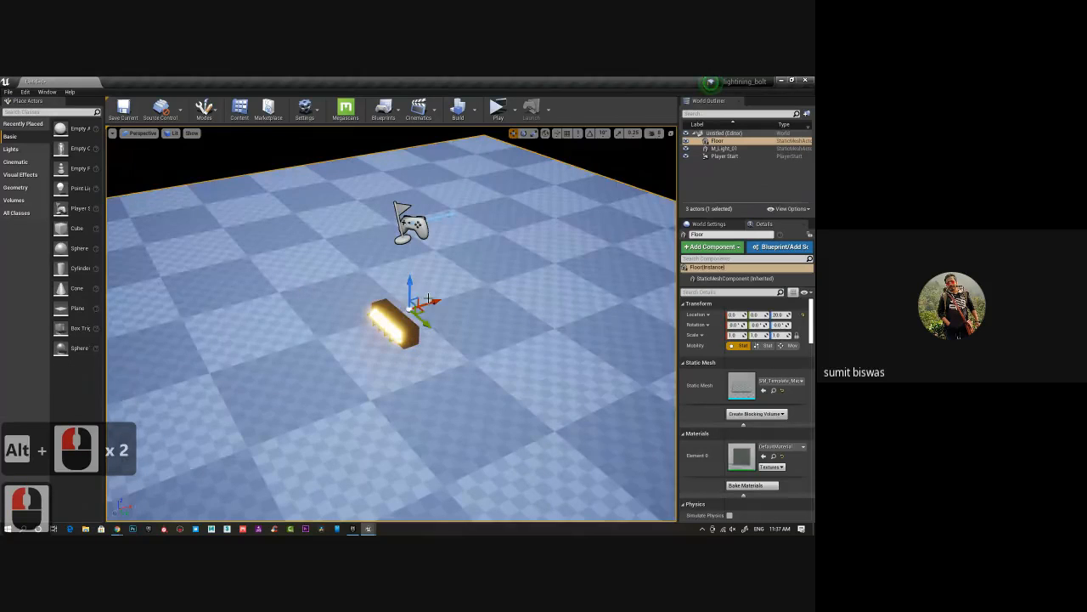
pyautogui.moveTo(430, 302)
pyautogui.mouseDown()
pyautogui.moveTo(464, 291)
pyautogui.moveTo(427, 303)
pyautogui.mouseUp()
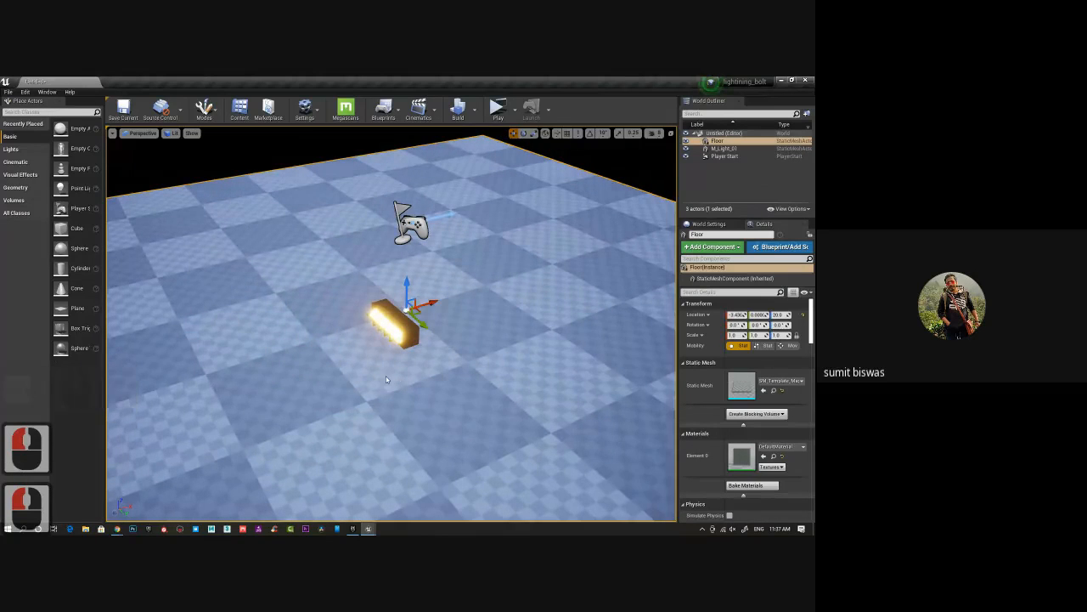
pyautogui.keyDown('alt'); pyautogui.moveTo(340, 334); pyautogui.dragTo(372, 319); pyautogui.keyUp('alt')
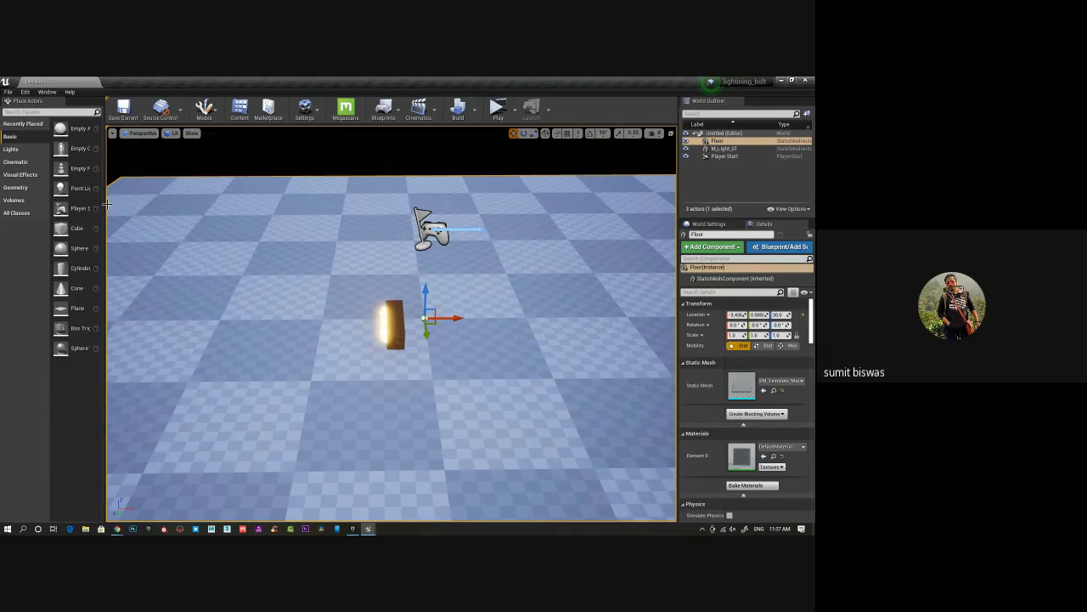
# Place a Point Light beside the M_Light_01 mesh, lower it to the fixture's height and shift it towards the fixture along the X axis.
pyautogui.moveTo(59, 188); pyautogui.dragTo(375, 353)
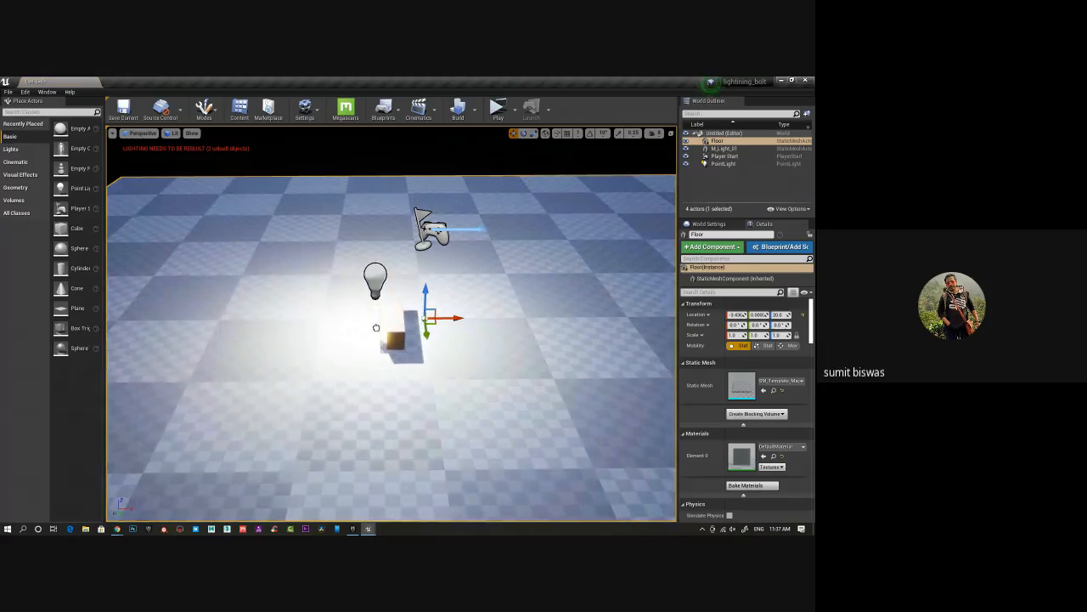
pyautogui.click(380, 283)
pyautogui.moveTo(381, 275); pyautogui.dragTo(381, 307)
pyautogui.keyDown('alt'); pyautogui.moveTo(308, 365); pyautogui.dragTo(441, 359); pyautogui.keyUp('alt')
pyautogui.keyDown('alt'); pyautogui.moveTo(442, 359); pyautogui.dragTo(389, 340, button='right'); pyautogui.keyUp('alt')
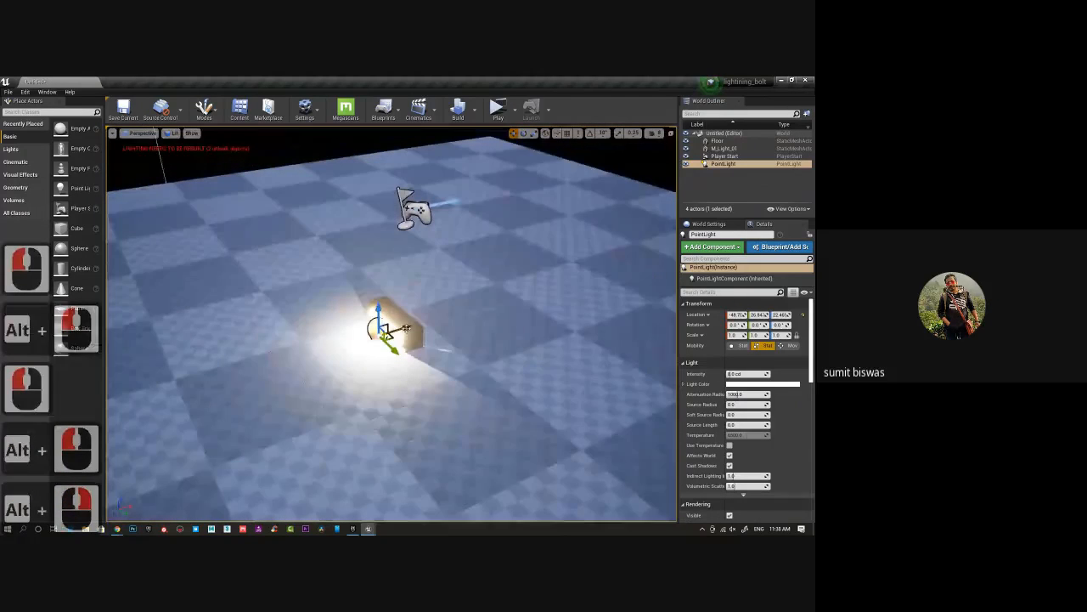
pyautogui.moveTo(406, 330); pyautogui.dragTo(415, 327)
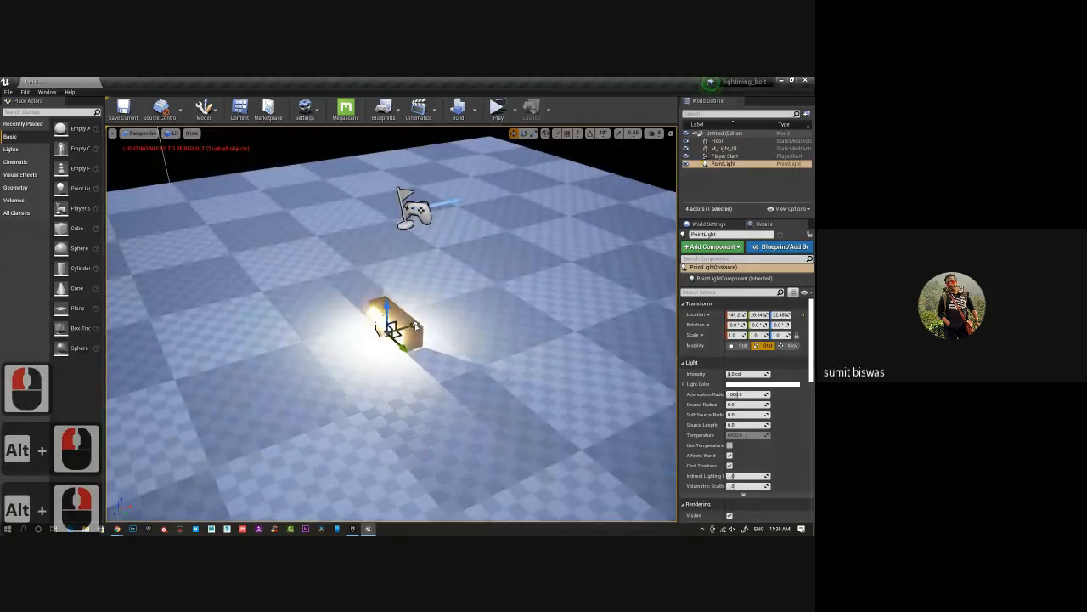
# Select the M_Light_01 mesh together with the point light and raise both above the floor.
pyautogui.click(414, 328)
pyautogui.keyDown('ctrl'); pyautogui.click(408, 326); pyautogui.keyUp('ctrl')
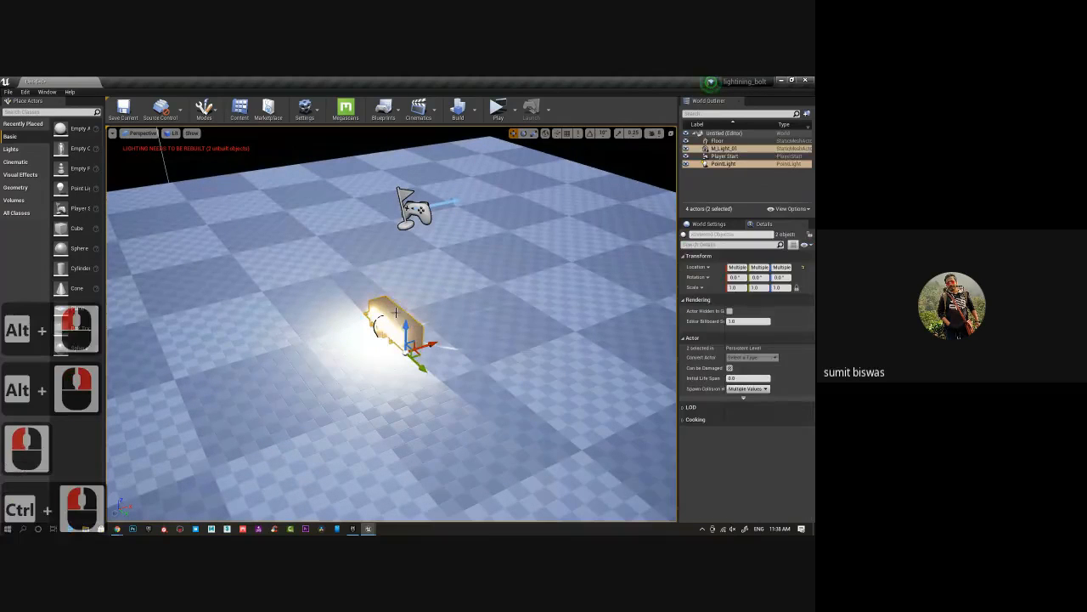
pyautogui.moveTo(408, 326); pyautogui.dragTo(410, 268)
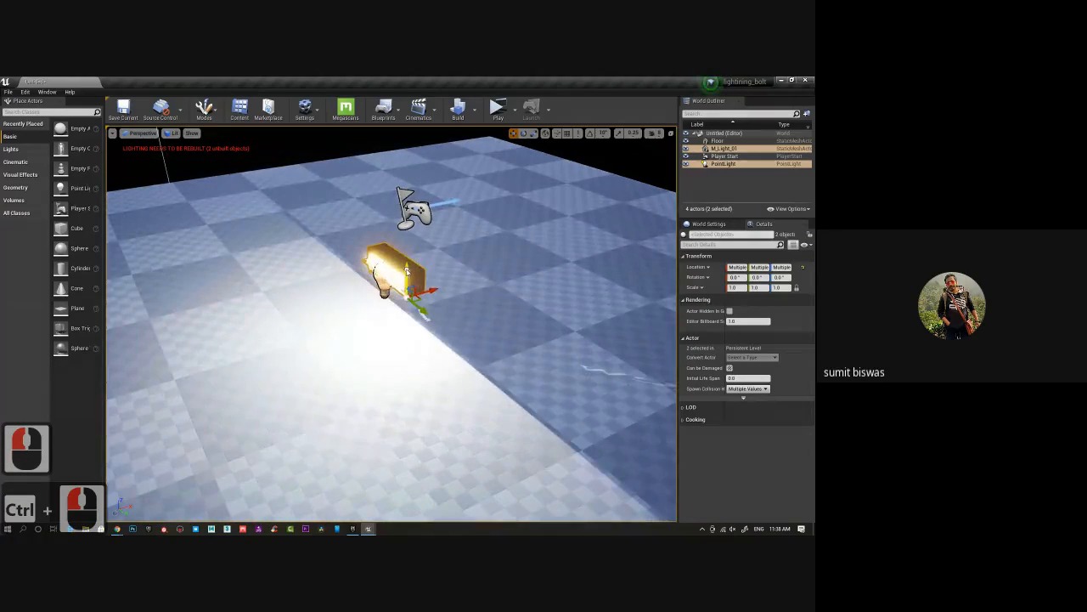
pyautogui.keyDown('alt'); pyautogui.moveTo(344, 342); pyautogui.dragTo(419, 373); pyautogui.keyUp('alt')
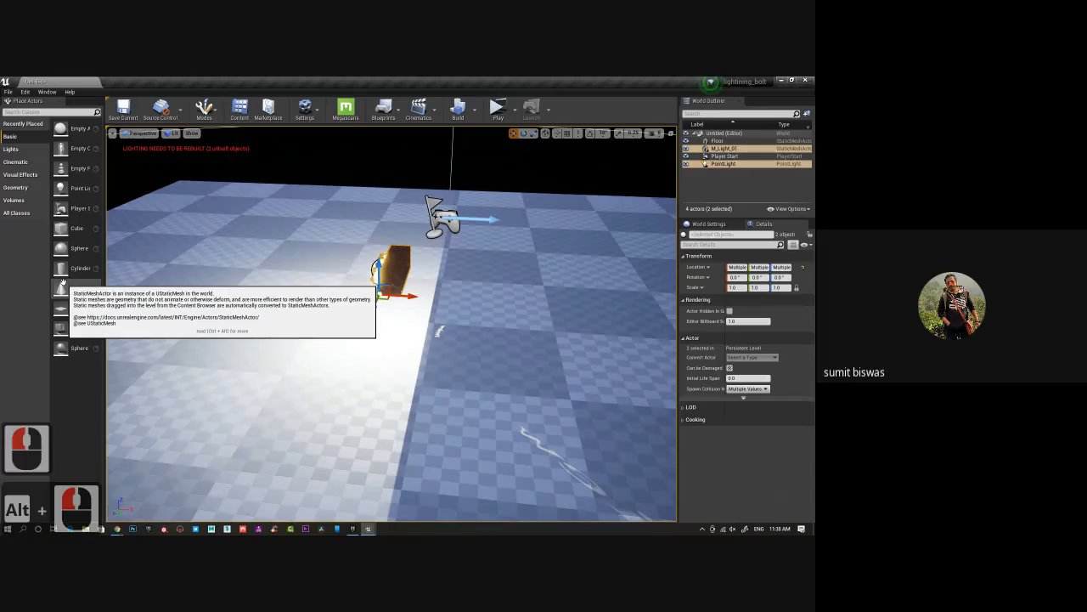
pyautogui.keyDown('alt'); pyautogui.click(361, 352); pyautogui.keyUp('alt')
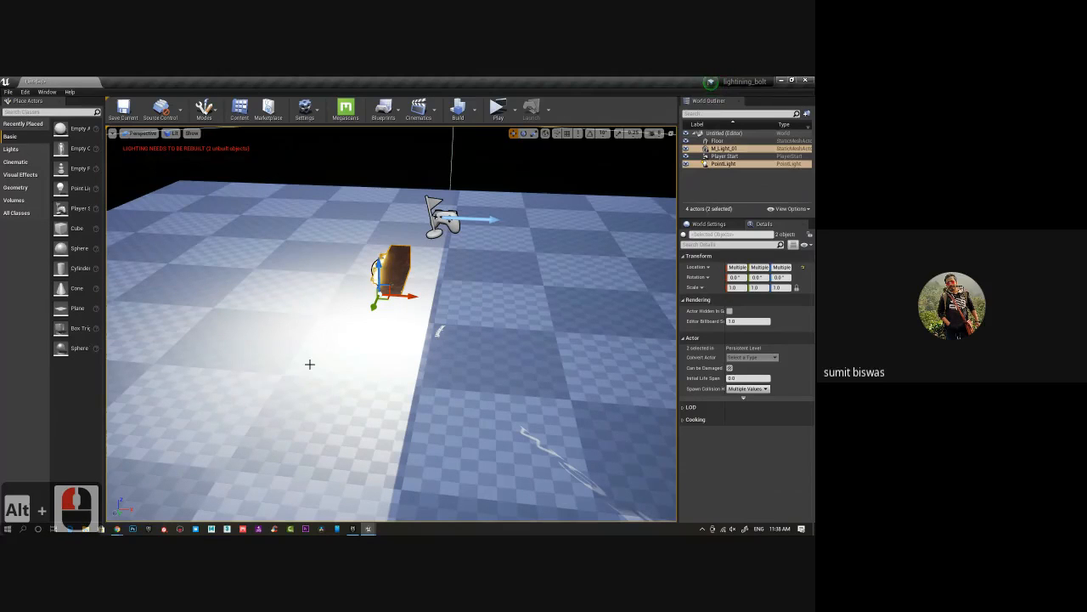
pyautogui.keyDown('alt'); pyautogui.moveTo(338, 417); pyautogui.dragTo(414, 300); pyautogui.keyUp('alt')
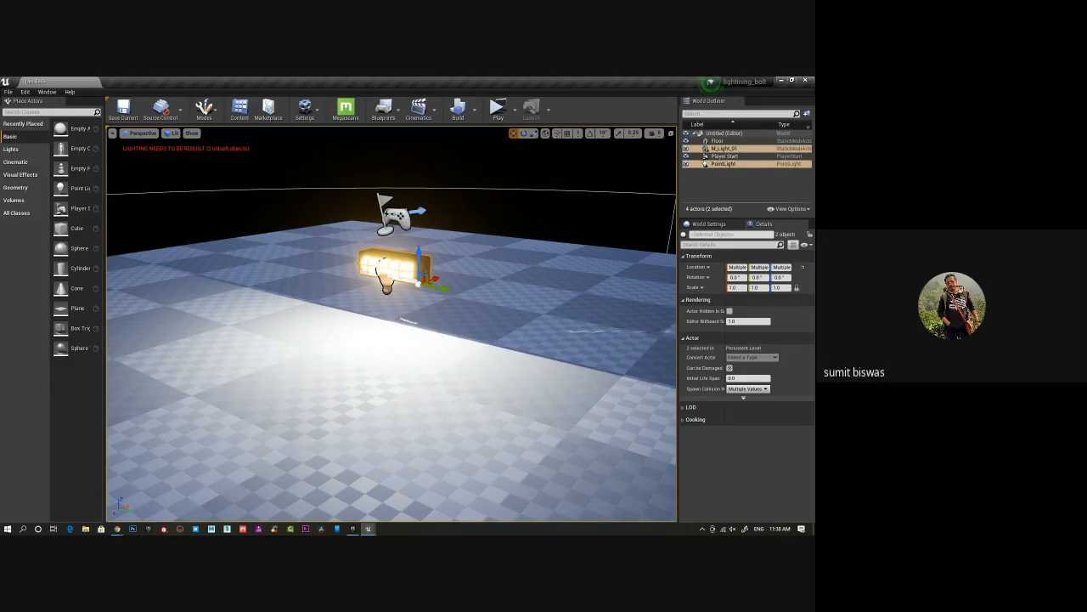
# Create a Blueprint Class with Actor as its parent class in the GA193 Mesh folder.
pyautogui.click(239, 108)
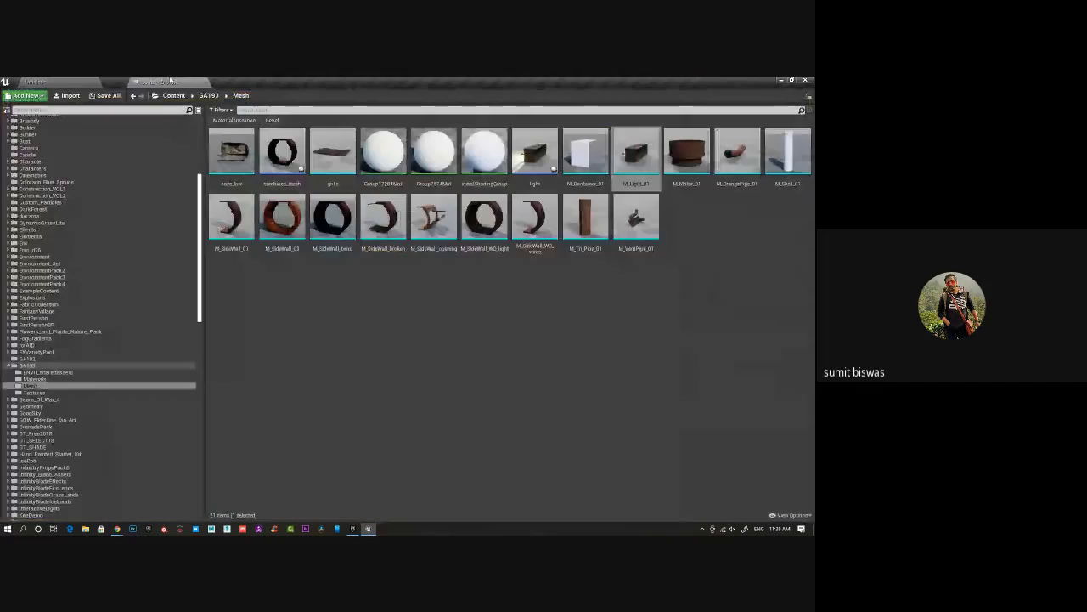
pyautogui.rightClick(391, 316)
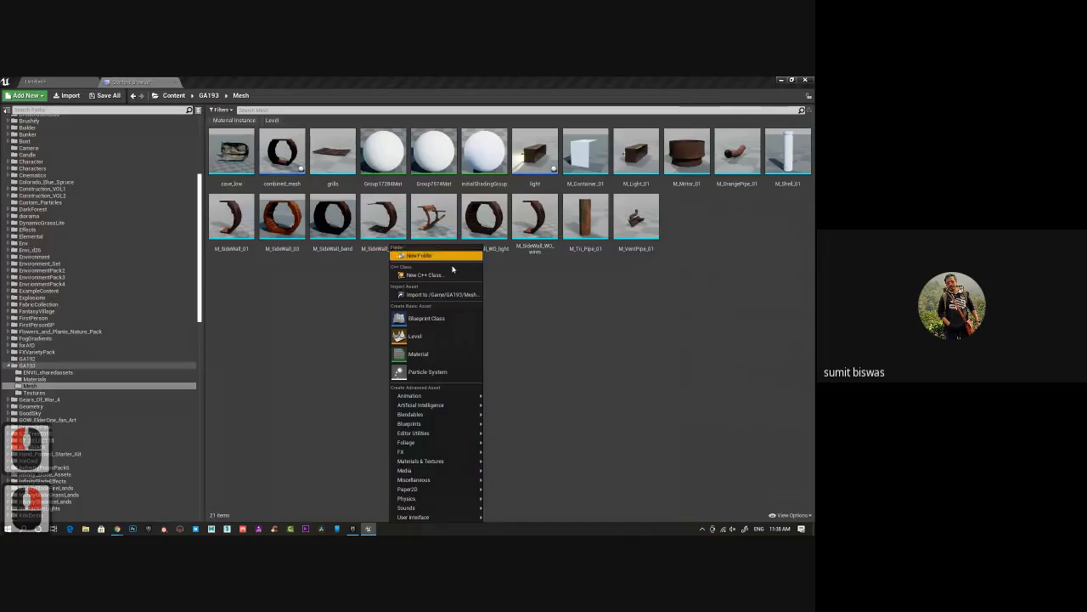
pyautogui.click(433, 319)
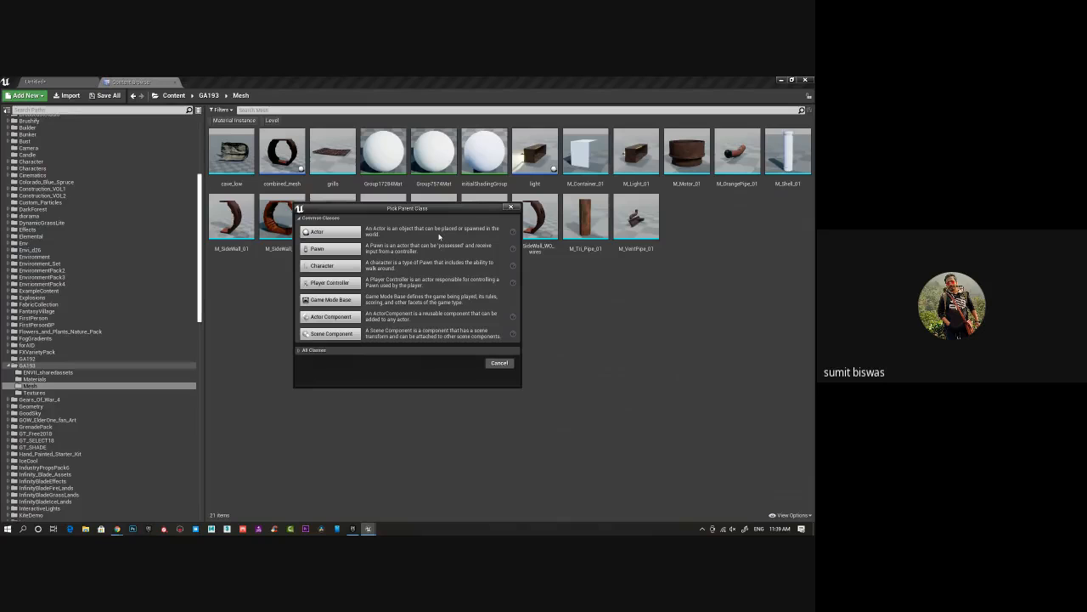
pyautogui.click(340, 236)
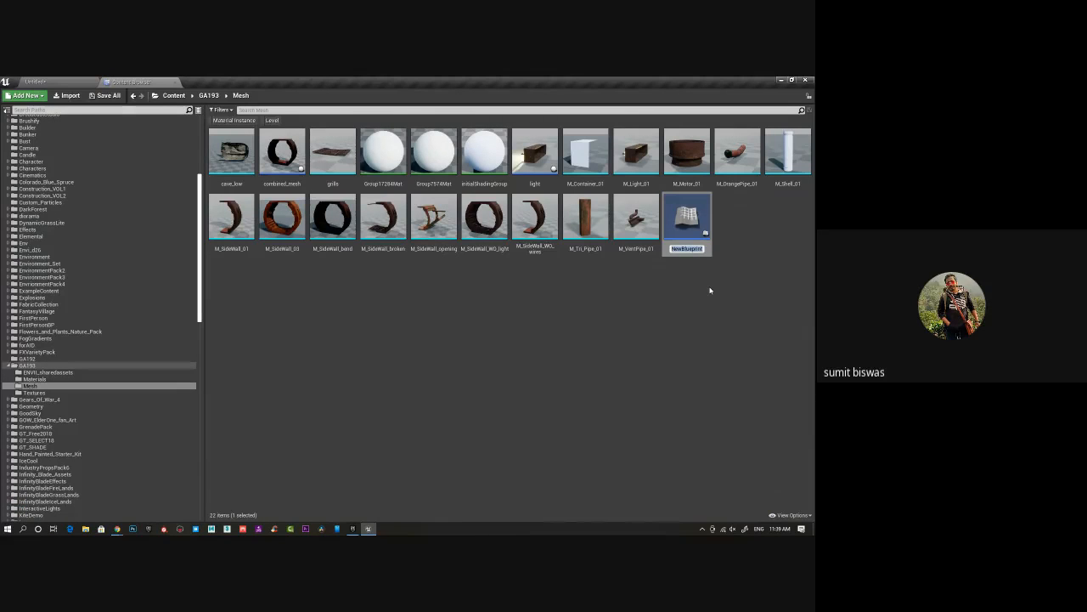
# Name the new blueprint BP_light.
pyautogui.write('light_')
pyautogui.press('BackSpace')
pyautogui.press('BackSpace')
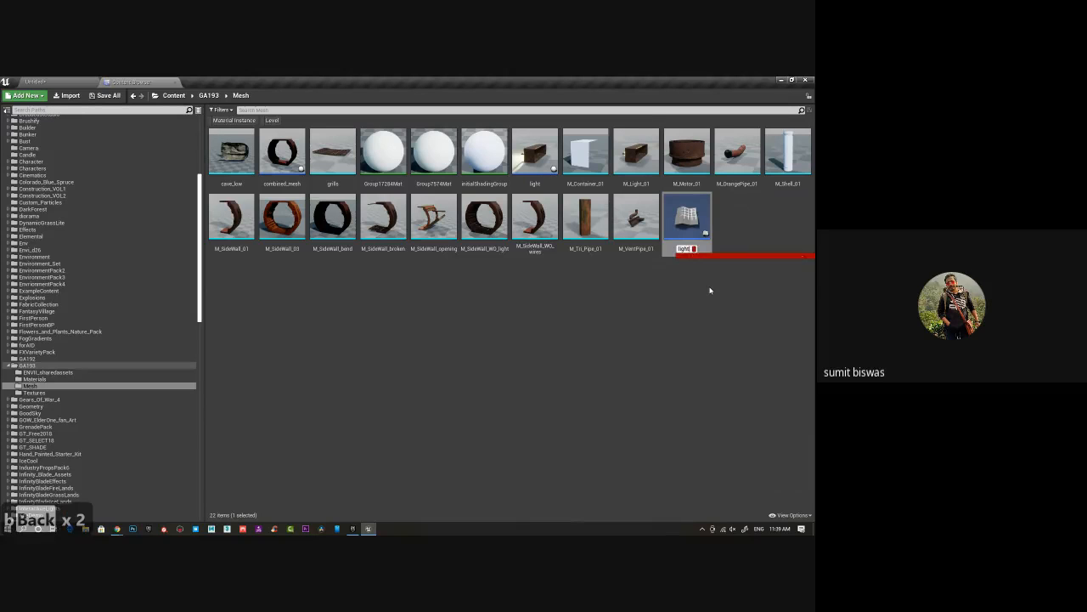
pyautogui.press('Left')
pyautogui.press('Left')
pyautogui.press('Left')
pyautogui.press('Left')
pyautogui.press('Left')
pyautogui.press('Left')
pyautogui.press('Left')
pyautogui.press('Left')
pyautogui.press('Left')
pyautogui.press('Left')
pyautogui.press('Left')
pyautogui.press('Left')
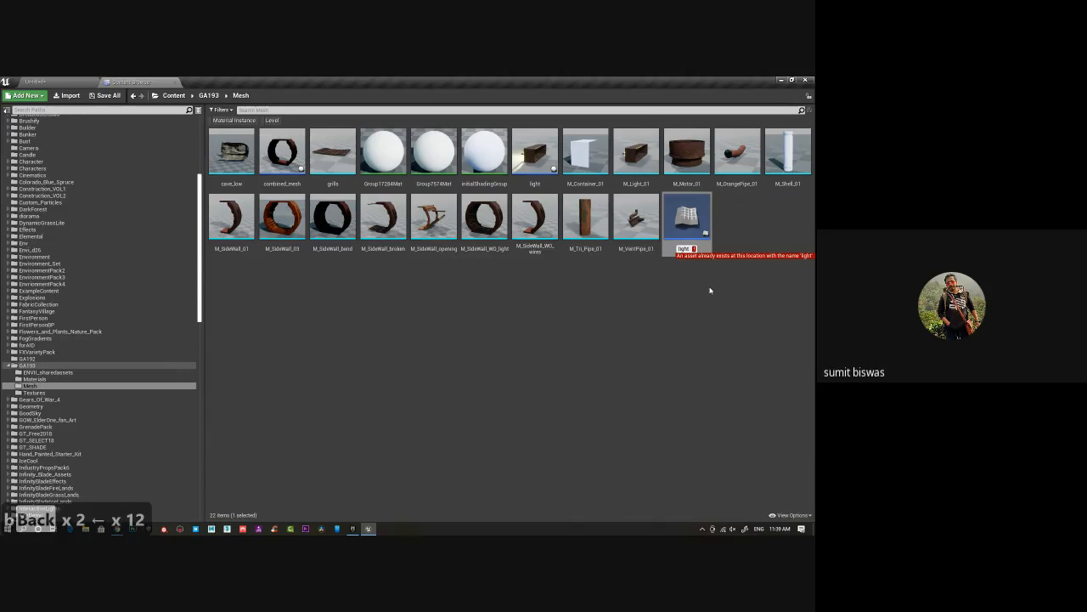
pyautogui.write('BP')
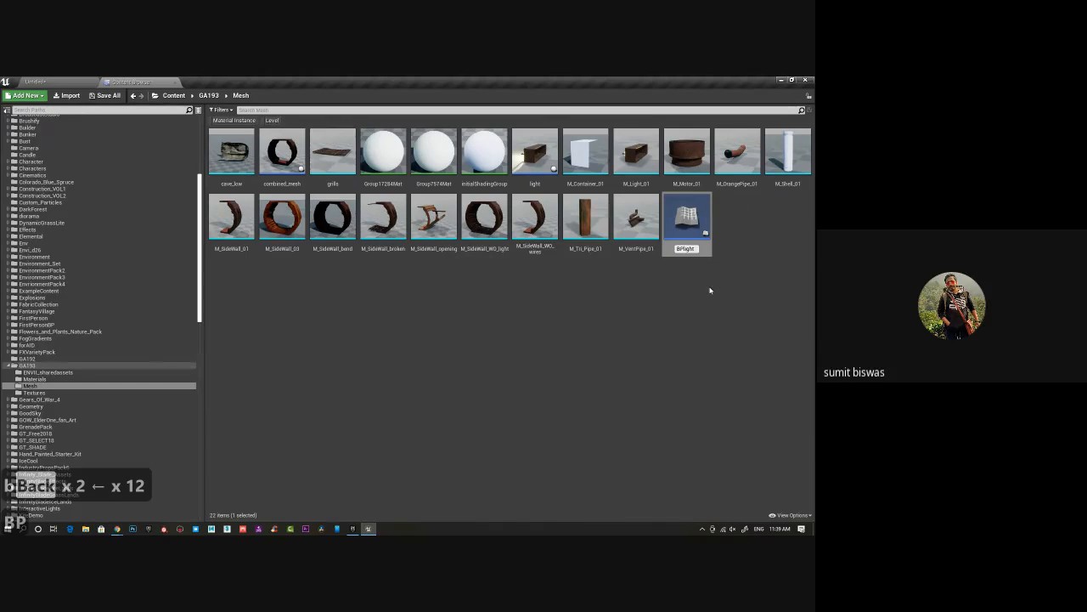
pyautogui.write('_')
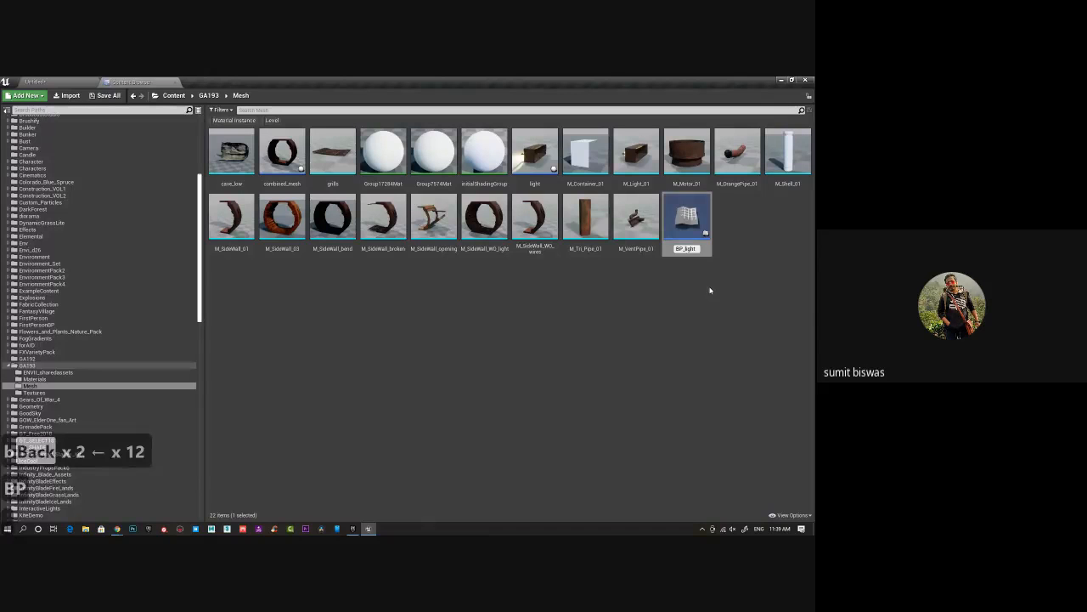
pyautogui.press('Return')
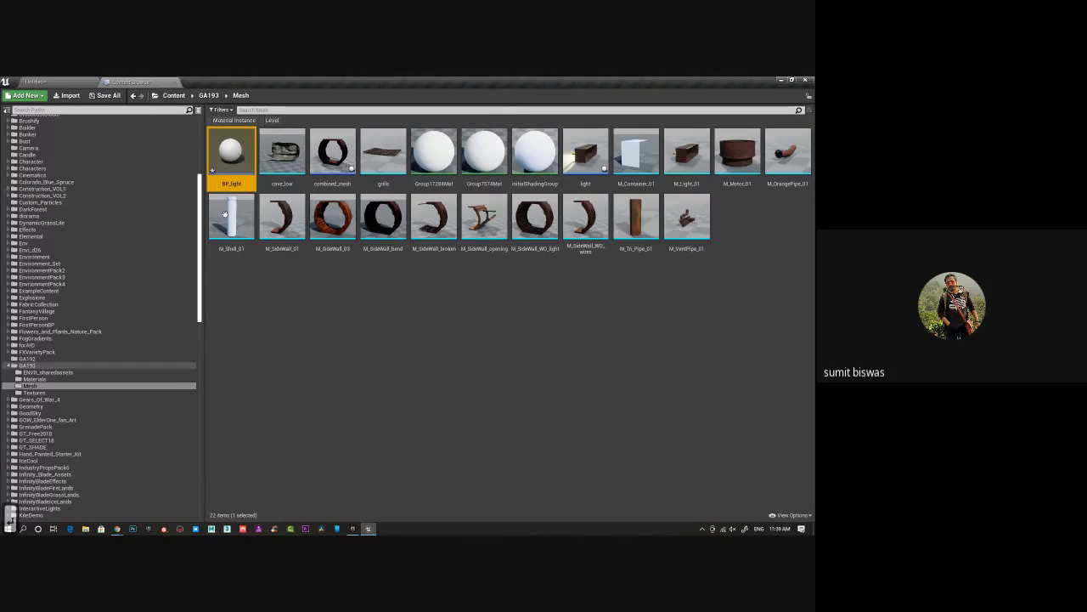
# Save only the BP_light blueprint, leaving the untitled level unsaved, and open it for editing.
pyautogui.click(103, 96)
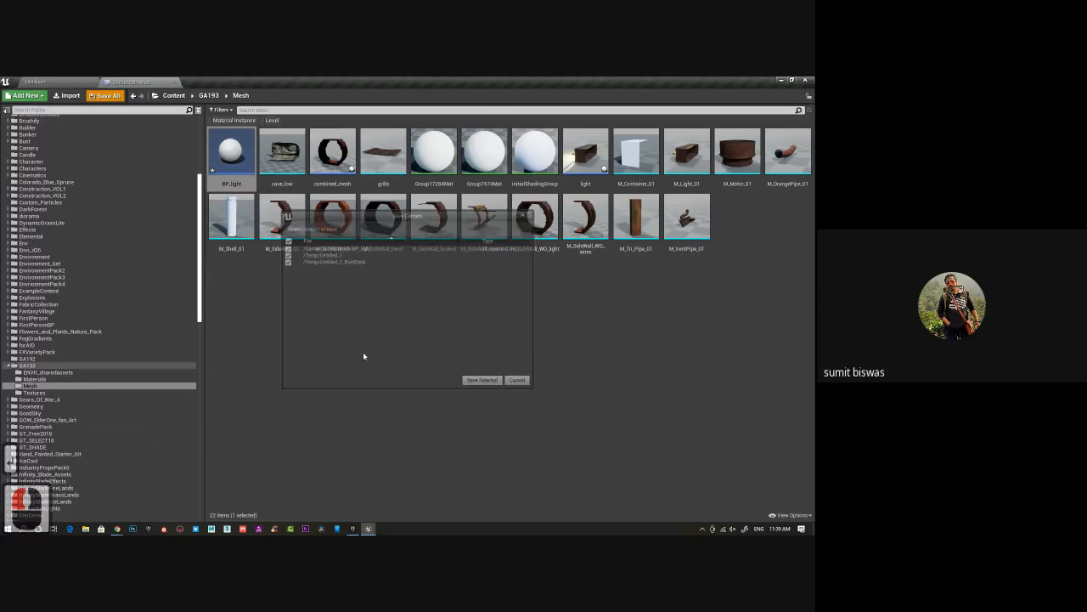
pyautogui.click(519, 387)
pyautogui.rightClick(236, 145)
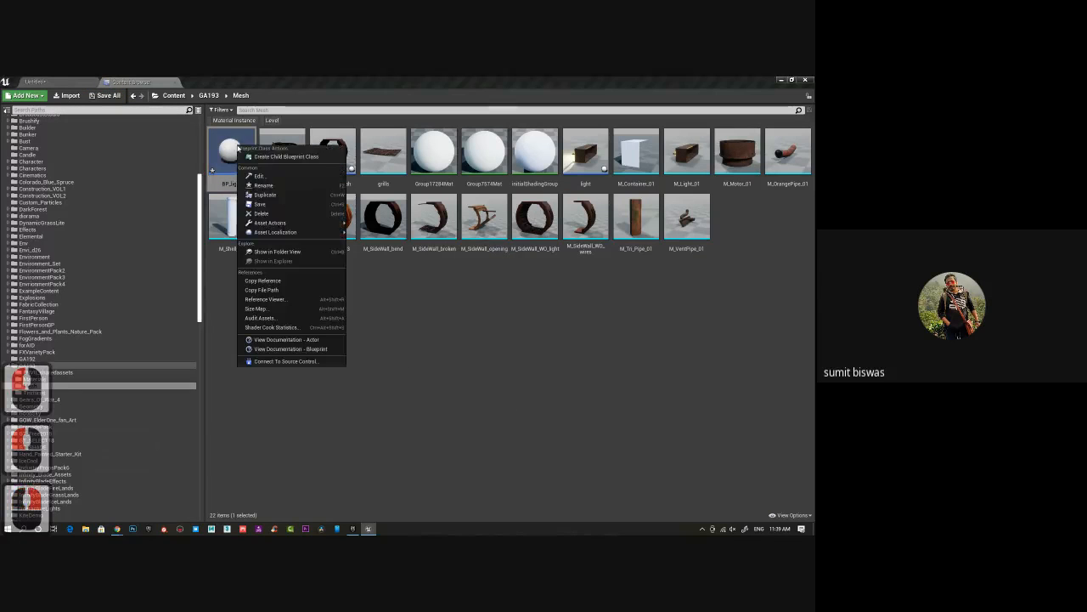
pyautogui.click(429, 395)
pyautogui.doubleClick(228, 149)
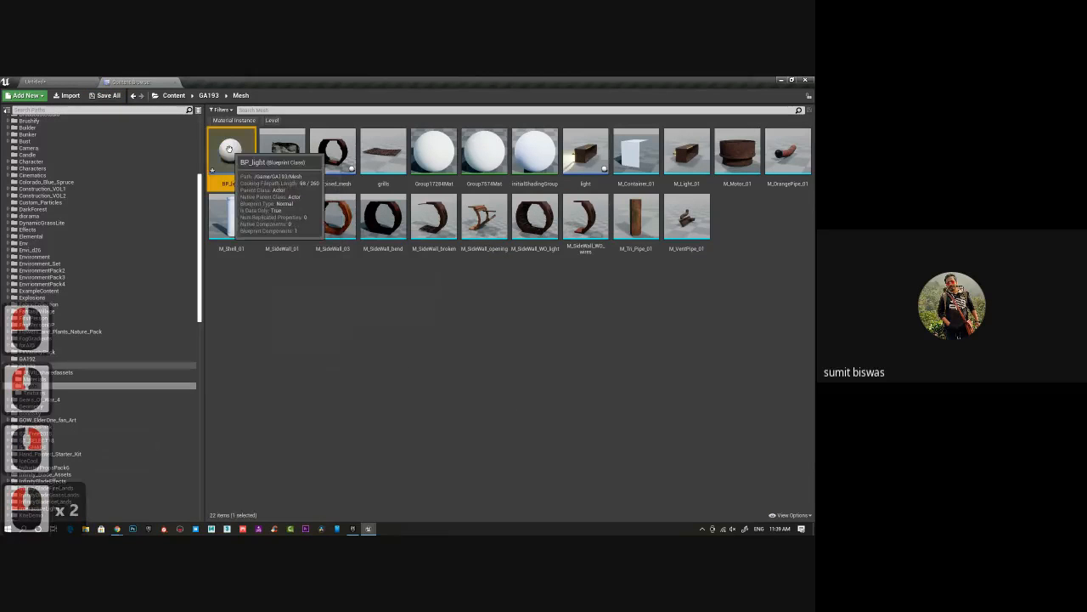
pyautogui.hotkey('ctrl', 's')
pyautogui.doubleClick(230, 150)
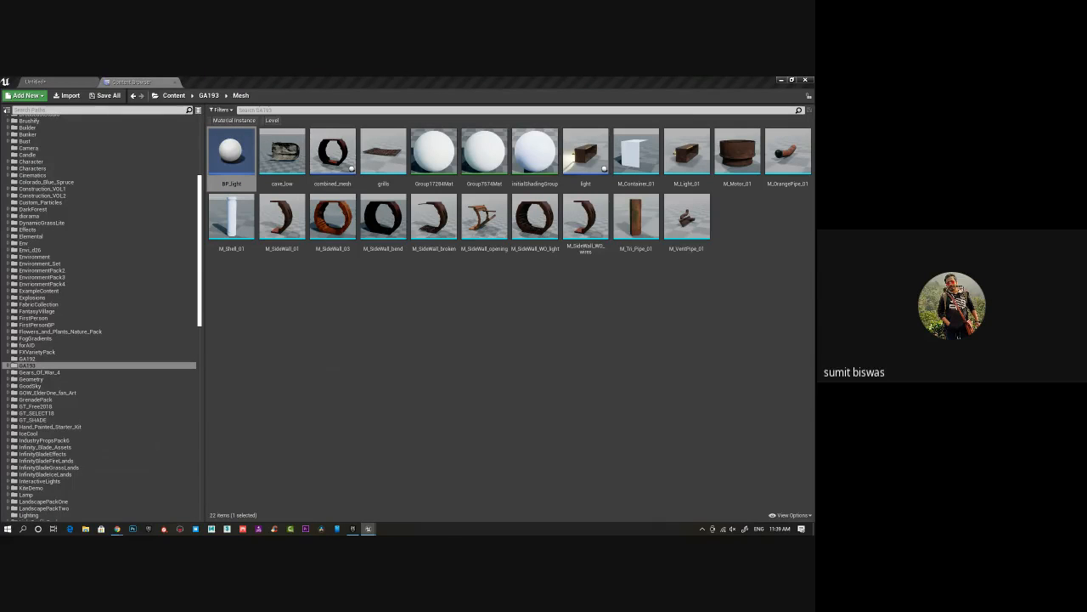
pyautogui.doubleClick(231, 153)
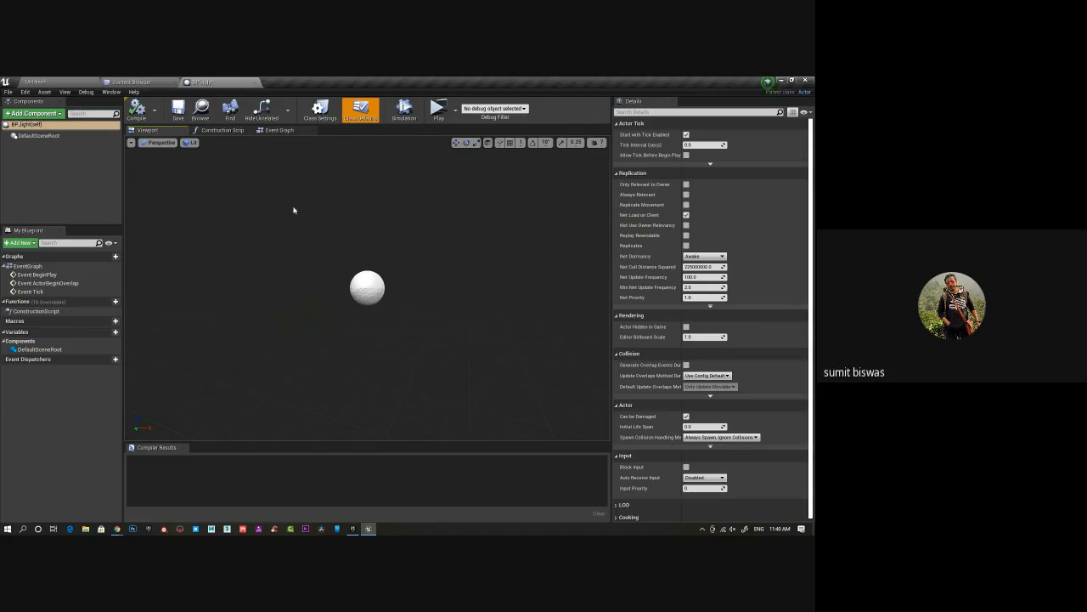
# Look at BP_light's Event Graph and return to its component viewport.
pyautogui.click(280, 130)
pyautogui.click(503, 255)
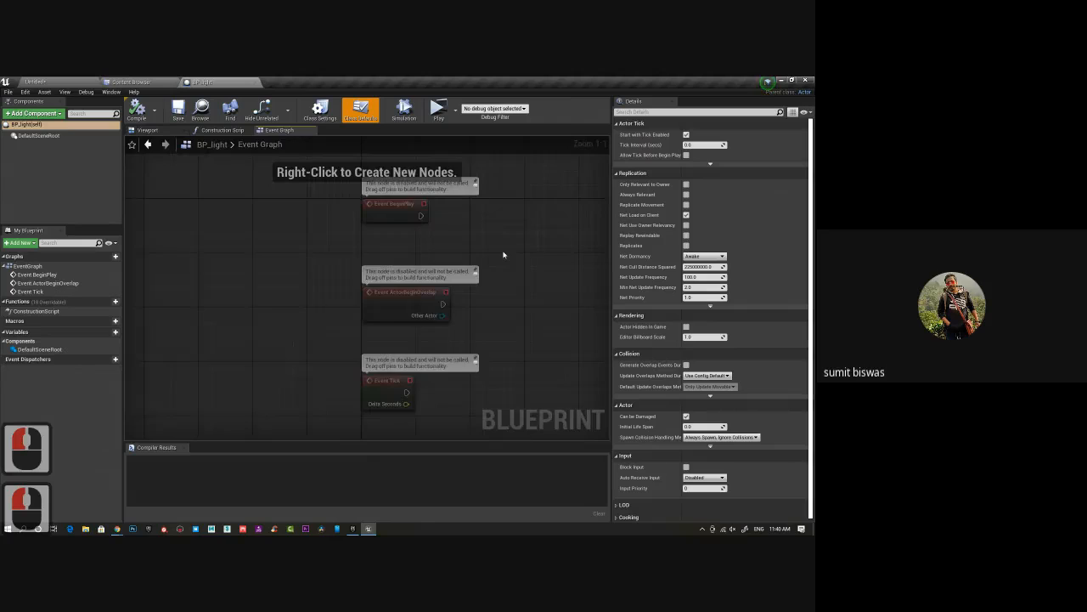
pyautogui.click(147, 130)
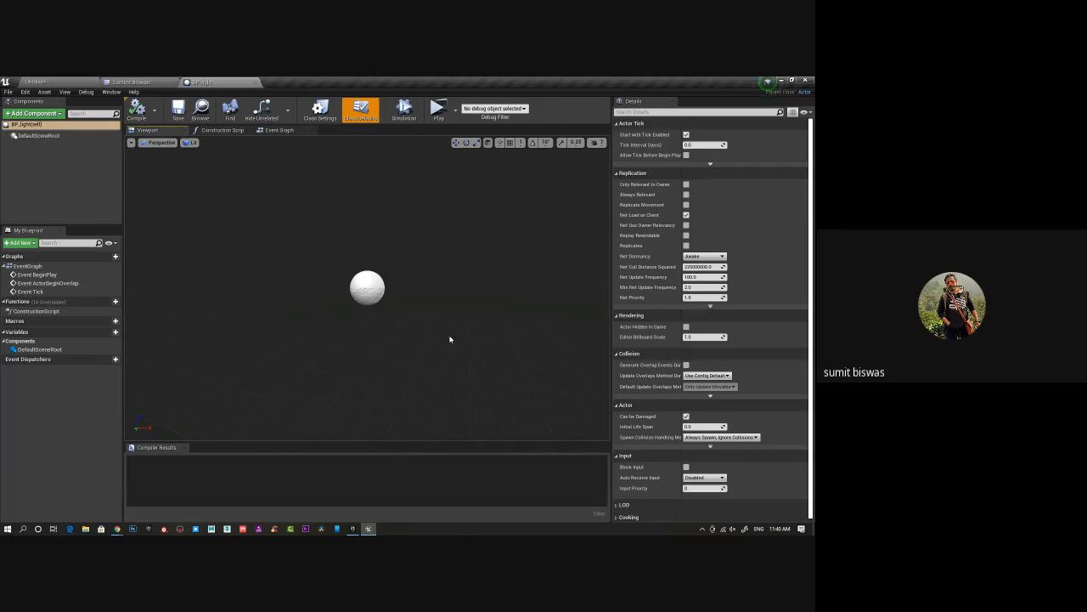
# Add a Static Mesh component to BP_light and assign the M_Light_01 mesh from the GA193 Mesh folder to it.
pyautogui.click(33, 113)
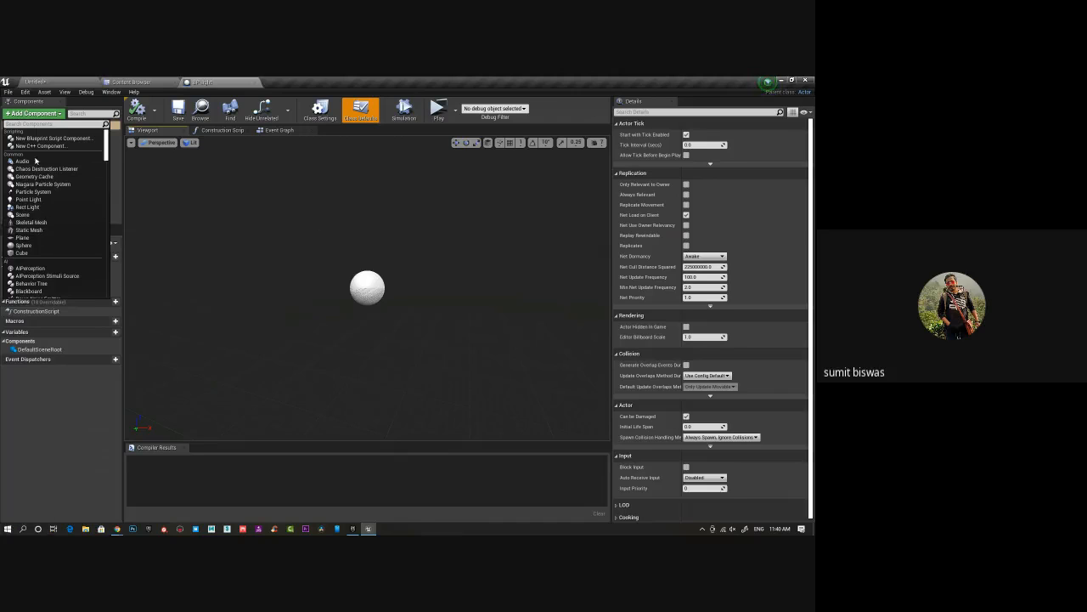
pyautogui.click(38, 231)
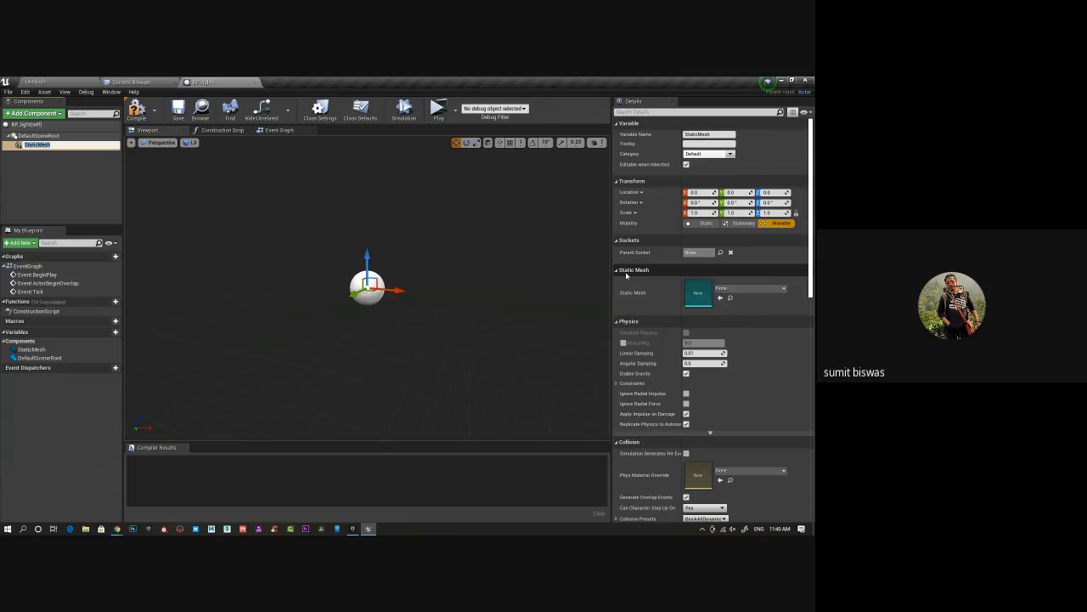
pyautogui.click(130, 82)
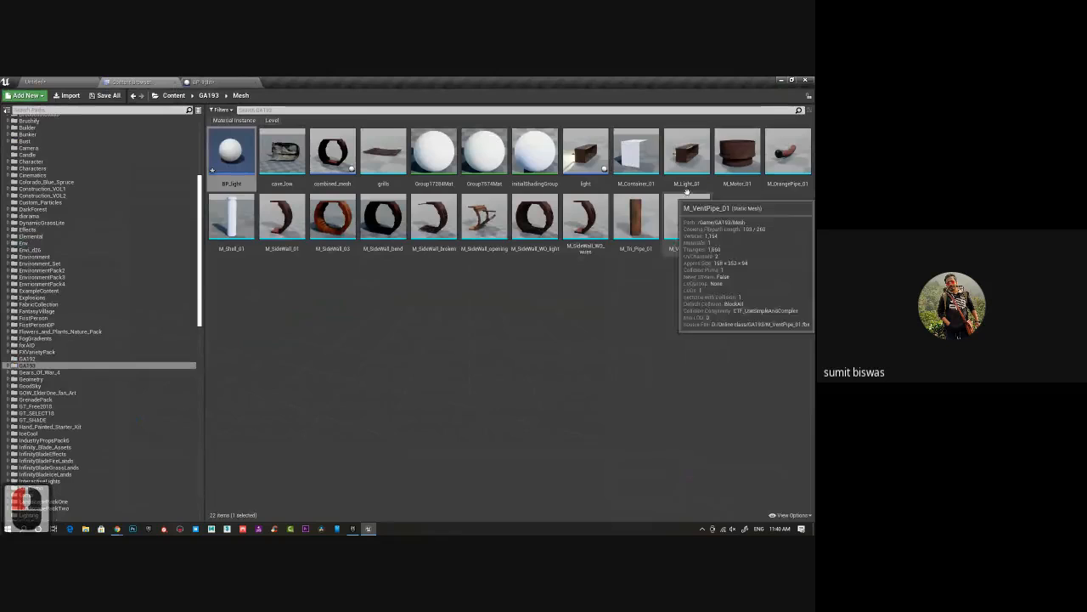
pyautogui.click(688, 174)
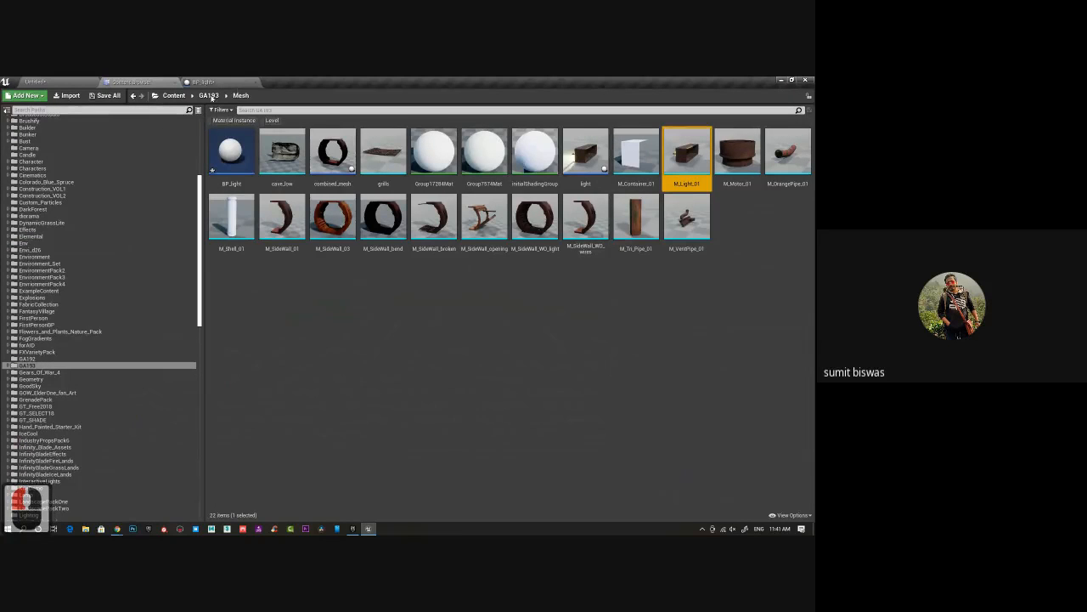
pyautogui.click(208, 82)
pyautogui.click(720, 298)
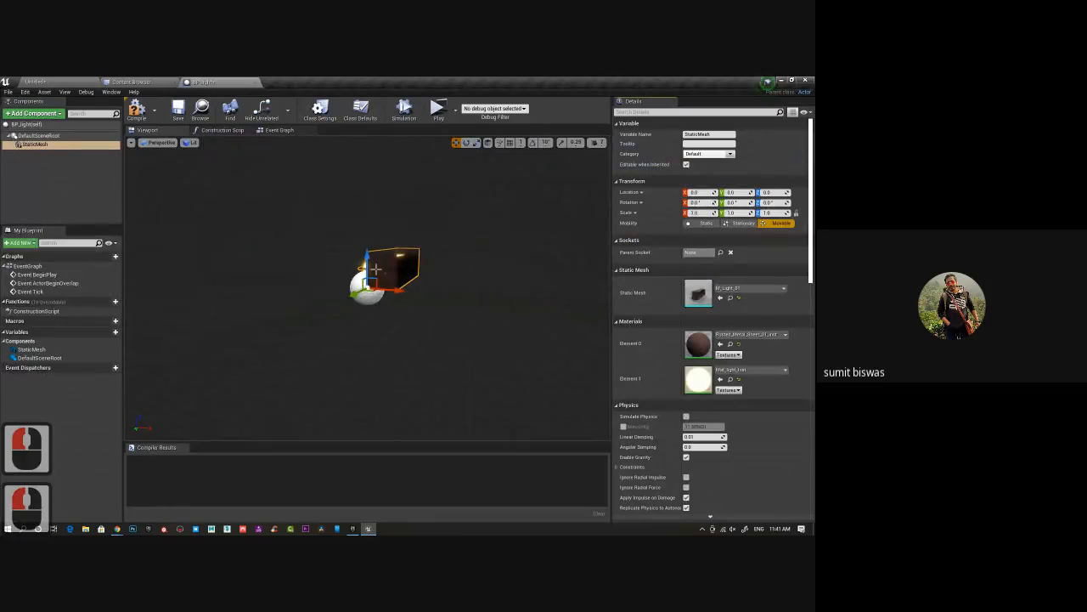
pyautogui.moveTo(330, 335); pyautogui.dragTo(587, 338)
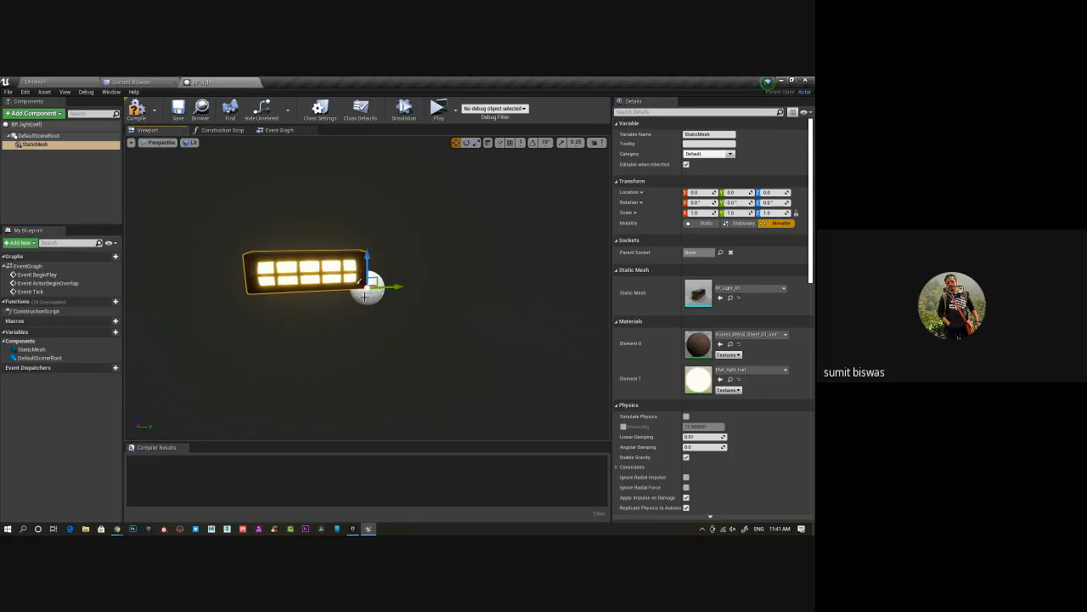
pyautogui.keyDown('alt'); pyautogui.moveTo(389, 311); pyautogui.dragTo(260, 331); pyautogui.keyUp('alt')
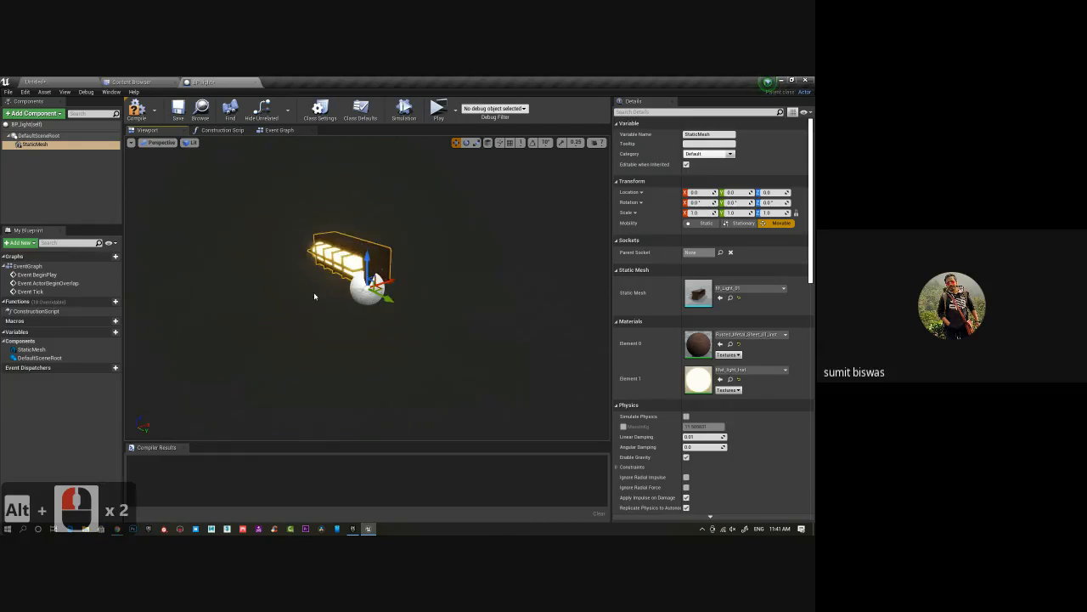
# Compile the BP_light blueprint and save it from the GA193 Mesh folder.
pyautogui.keyDown('alt'); pyautogui.moveTo(315, 297); pyautogui.dragTo(314, 299); pyautogui.keyUp('alt')
pyautogui.keyDown('alt'); pyautogui.moveTo(315, 299); pyautogui.dragTo(384, 314, button='right'); pyautogui.keyUp('alt')
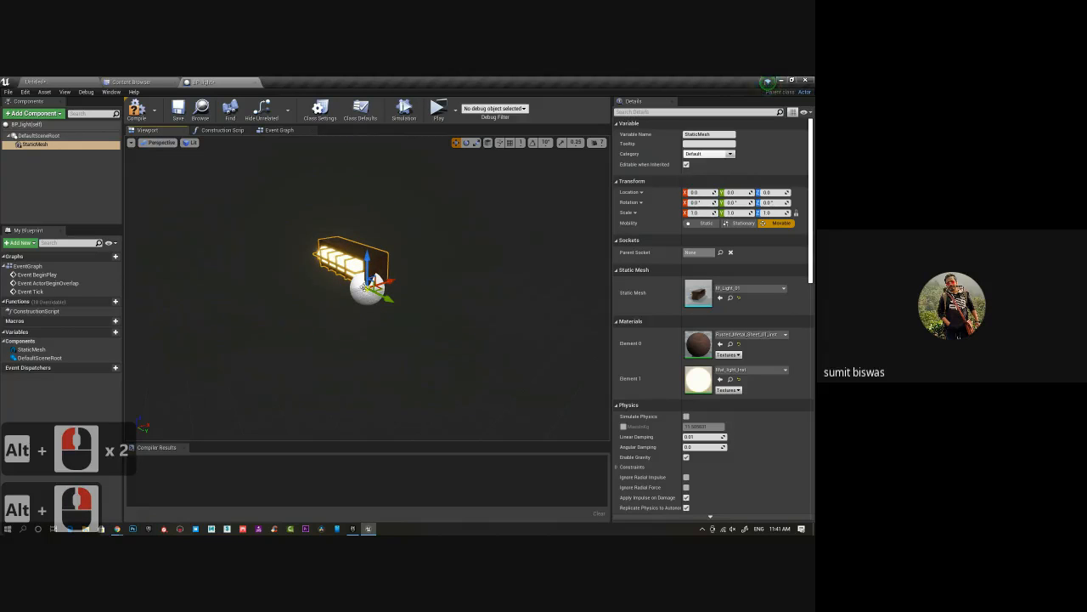
pyautogui.keyDown('alt'); pyautogui.moveTo(297, 354); pyautogui.dragTo(339, 195); pyautogui.keyUp('alt')
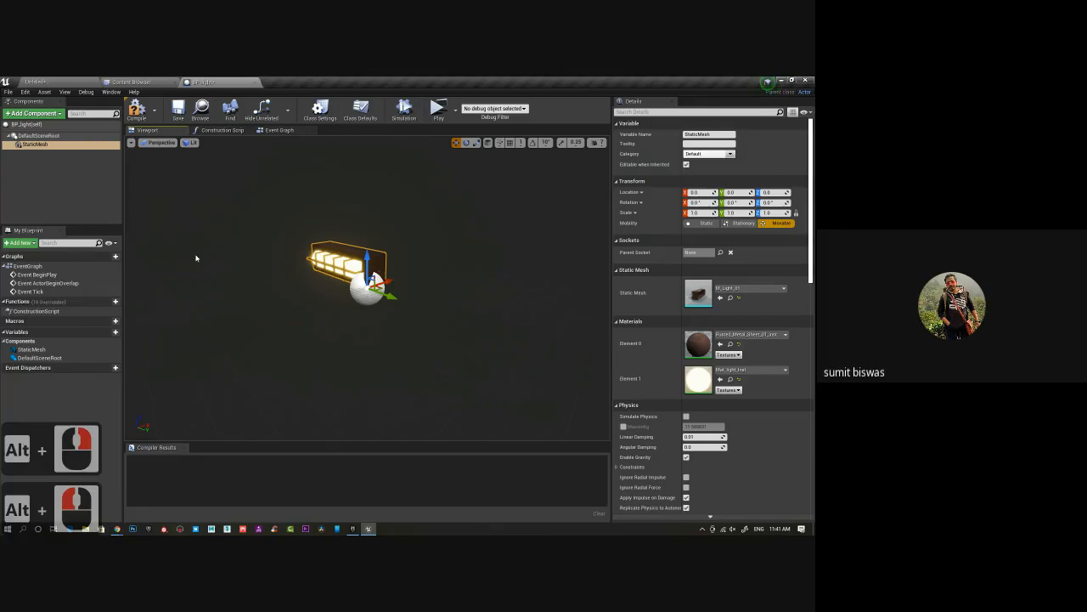
pyautogui.click(137, 109)
pyautogui.click(174, 82)
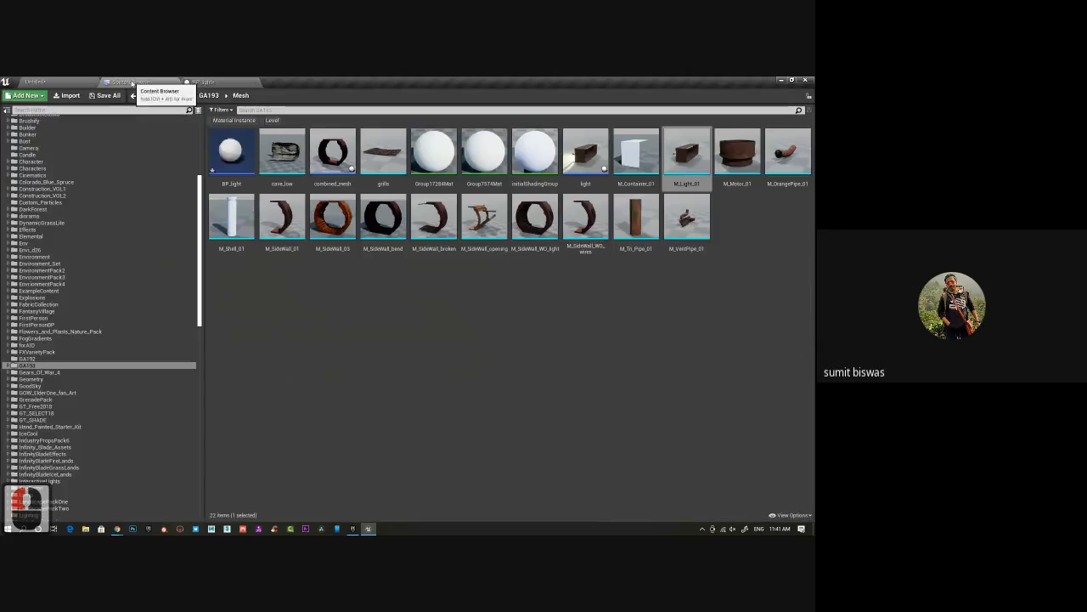
pyautogui.click(687, 219)
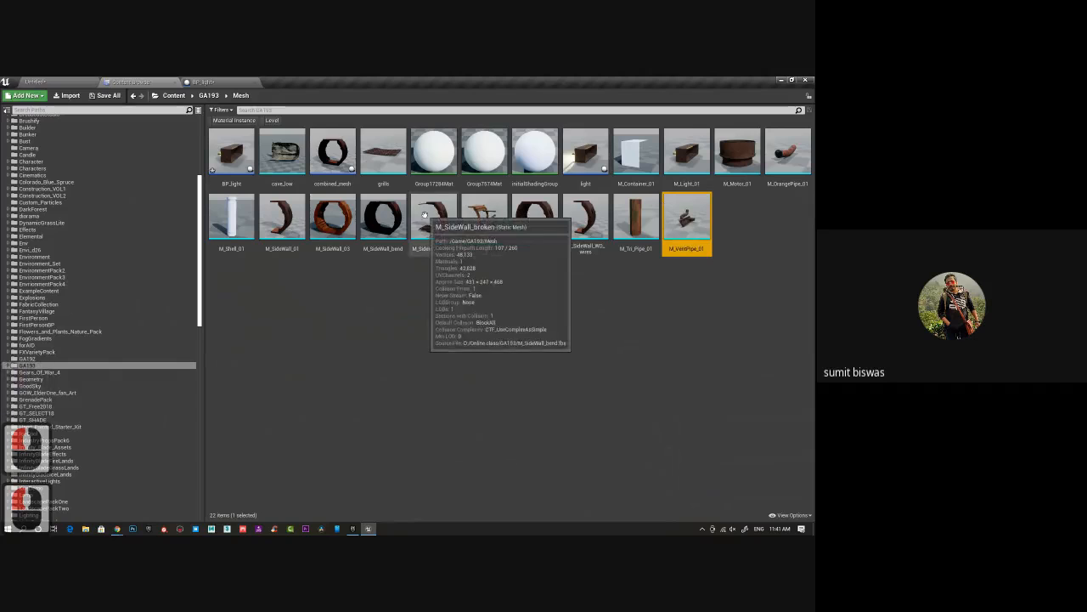
pyautogui.click(228, 156)
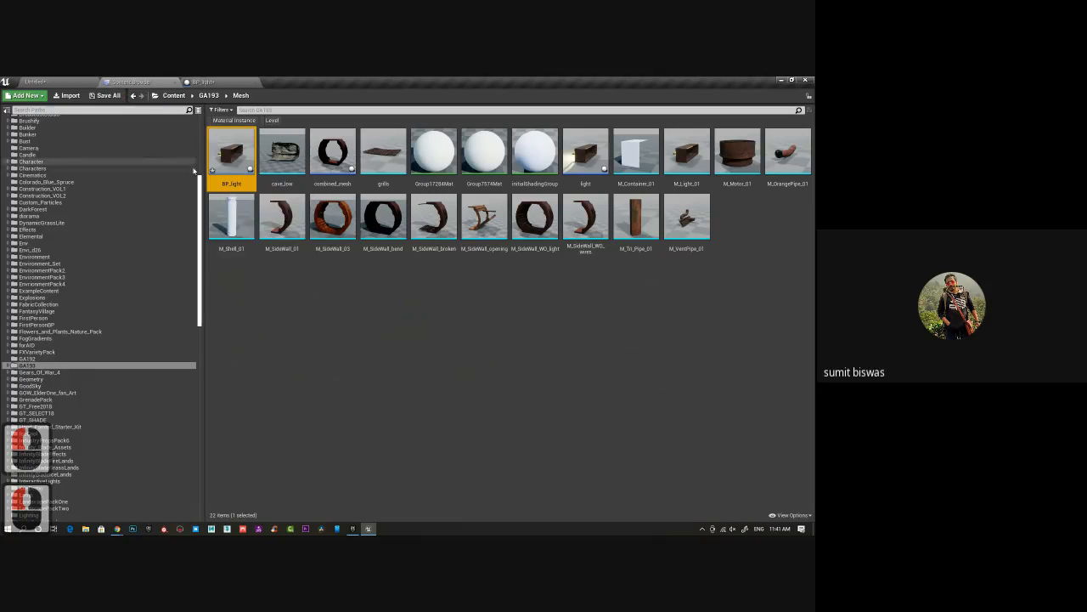
pyautogui.hotkey('ctrl', 's')
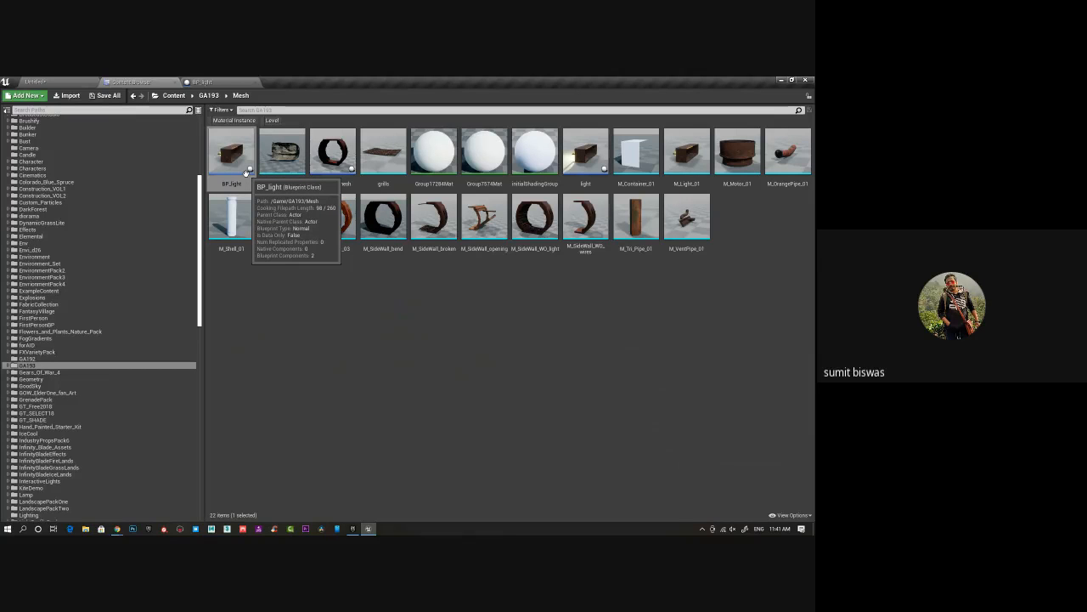
# Place a BP_light instance in the level beside the M_Light_01 fixture and delete the separate point light.
pyautogui.moveTo(246, 170); pyautogui.dragTo(522, 279)
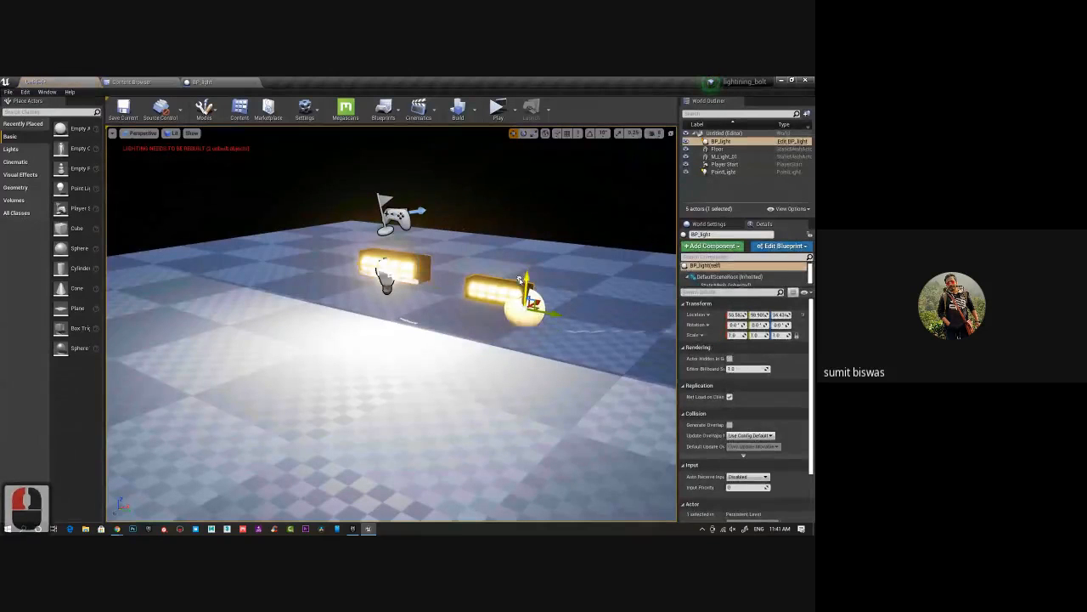
pyautogui.doubleClick(387, 280)
pyautogui.press('Delete')
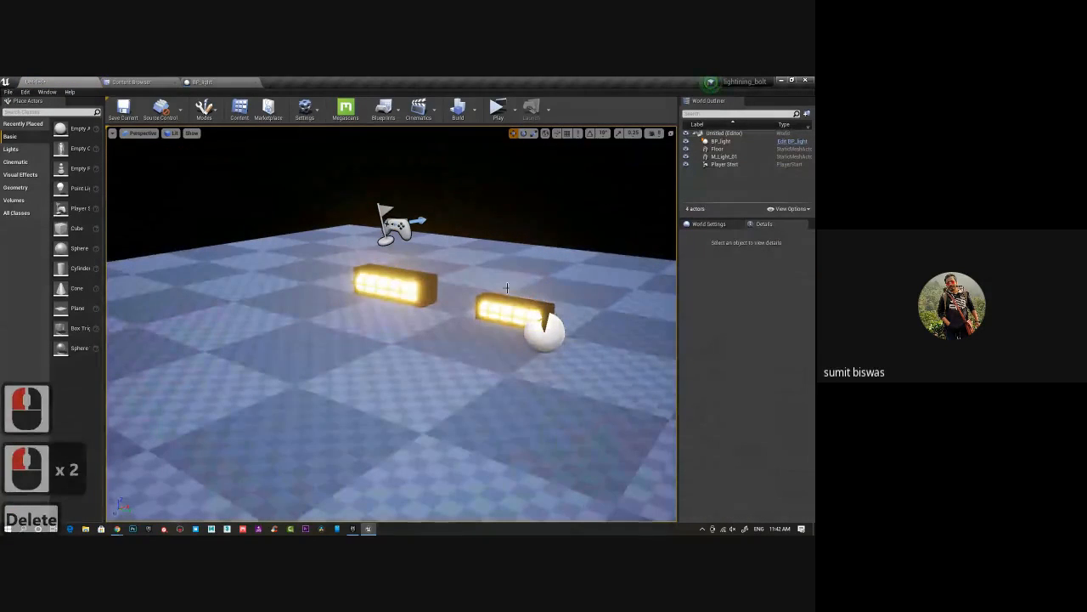
# Move the placed BP_light instance along X to about 28.
pyautogui.doubleClick(518, 306)
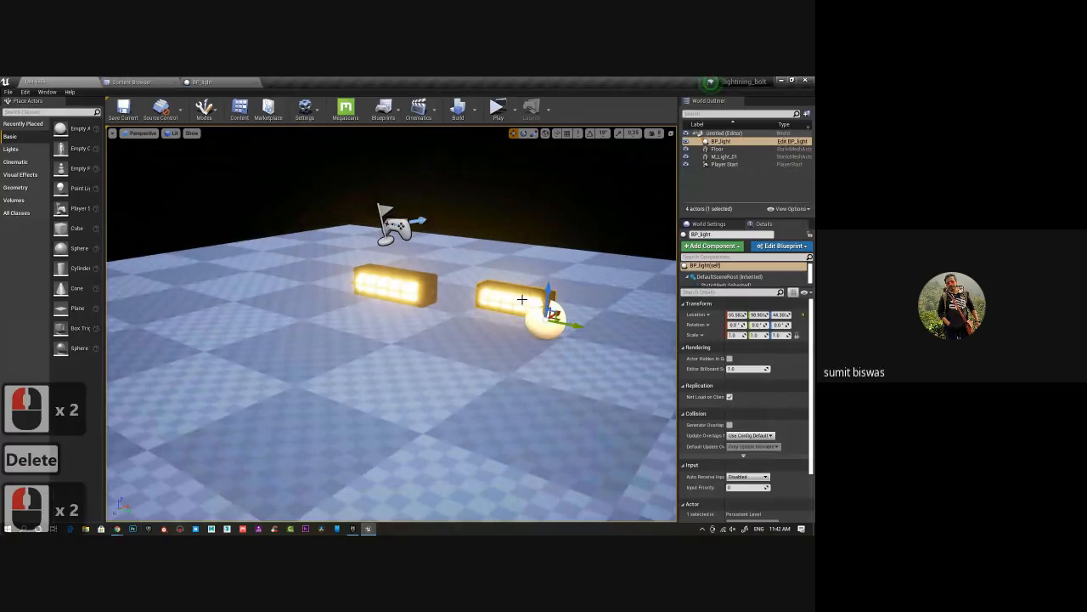
pyautogui.moveTo(557, 317); pyautogui.dragTo(548, 351)
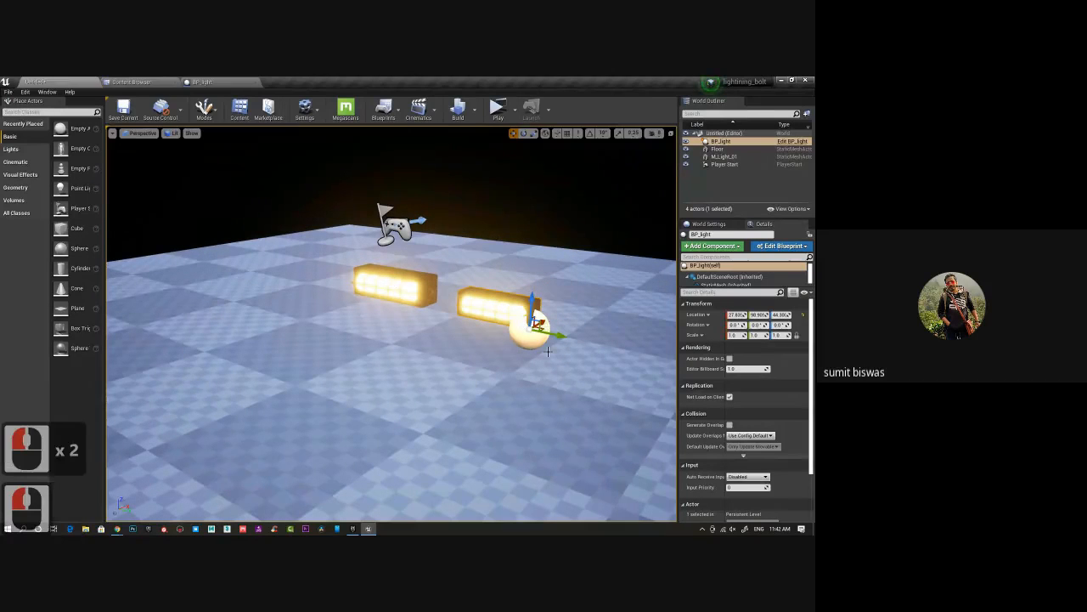
pyautogui.moveTo(476, 368)
pyautogui.keyDown('alt'); pyautogui.mouseDown()
pyautogui.moveTo(369, 379)
pyautogui.moveTo(383, 406)
pyautogui.moveTo(483, 404)
pyautogui.moveTo(481, 374)
pyautogui.mouseUp(); pyautogui.keyUp('alt')
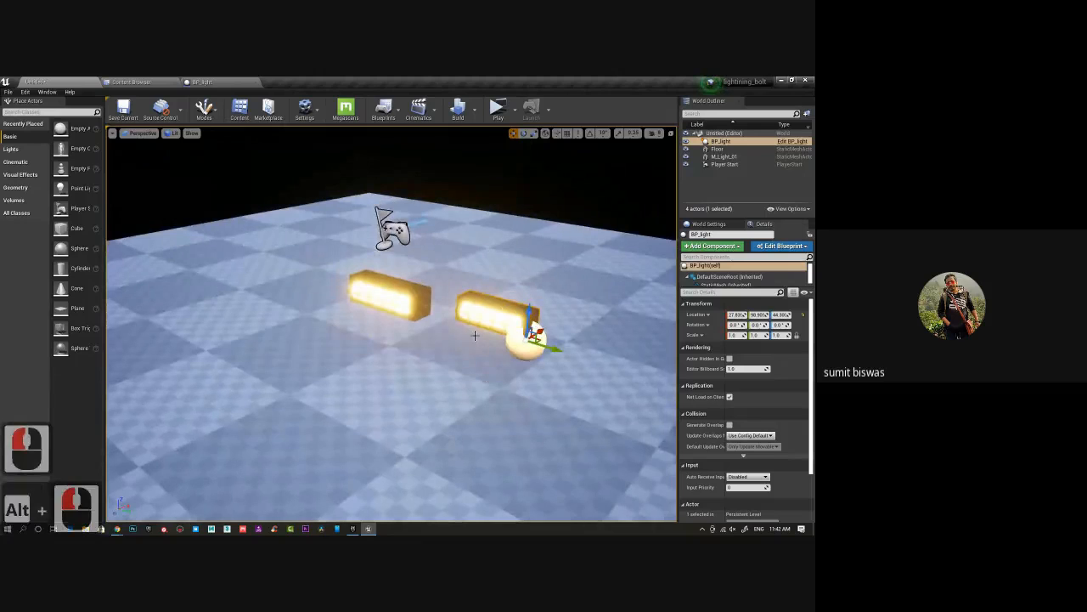
# Return to editing BP_light and add a Rect Light component under its static mesh, keeping the default name.
pyautogui.click(202, 81)
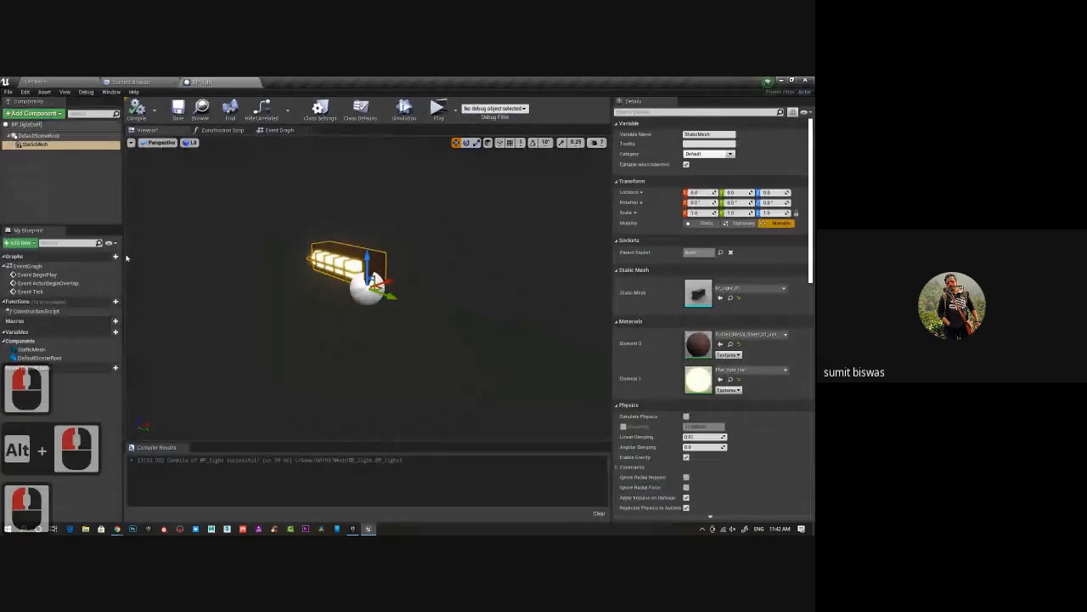
pyautogui.click(34, 113)
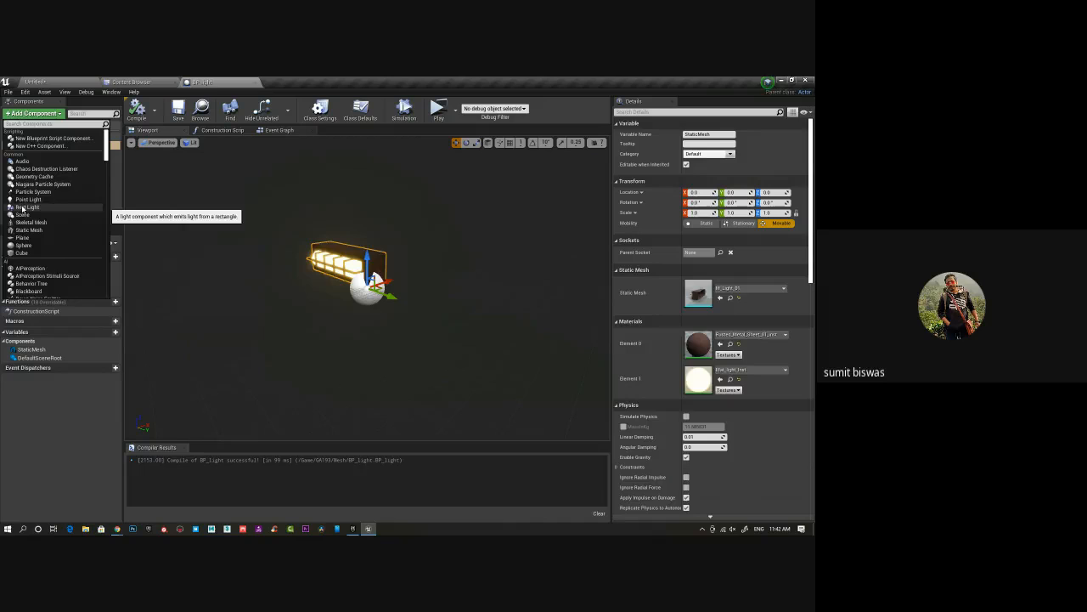
pyautogui.click(23, 207)
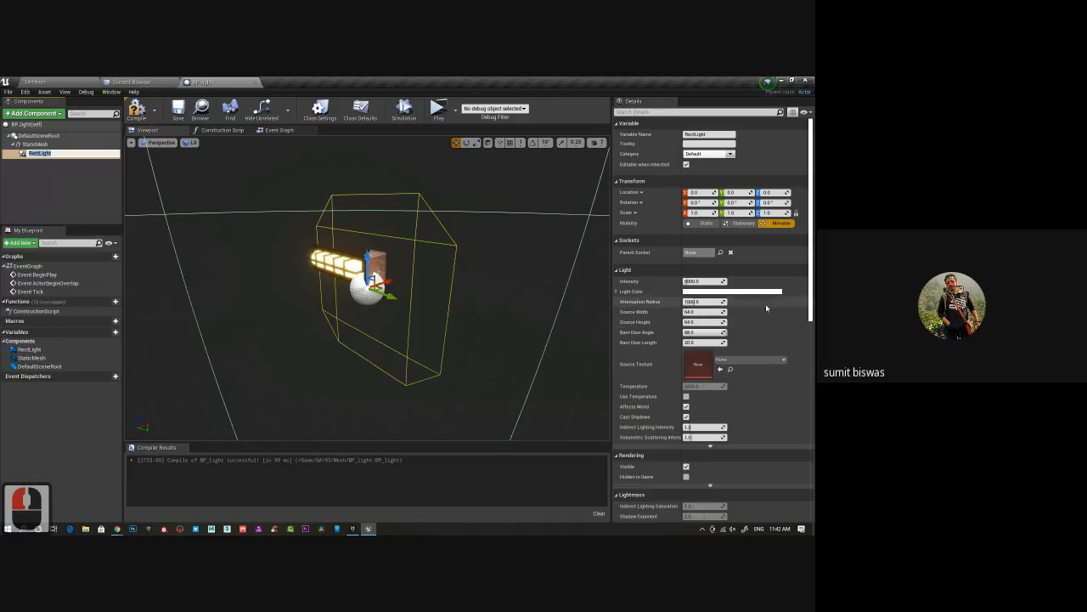
pyautogui.click(380, 281)
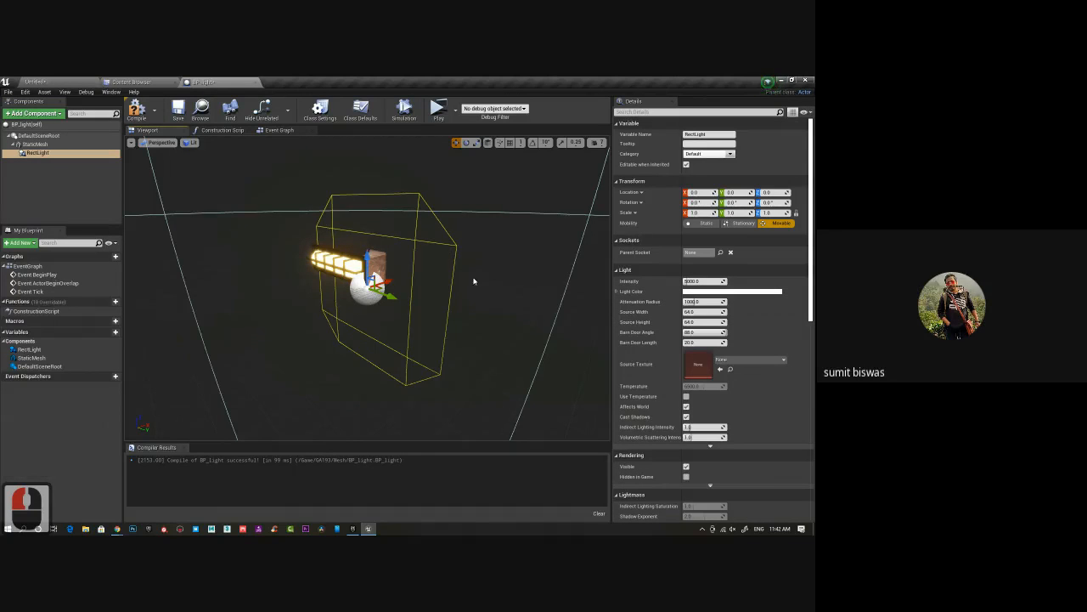
# Move the Rect Light out in front of the fixture, to about -33 on X.
pyautogui.keyDown('alt'); pyautogui.moveTo(474, 281); pyautogui.dragTo(418, 247); pyautogui.keyUp('alt')
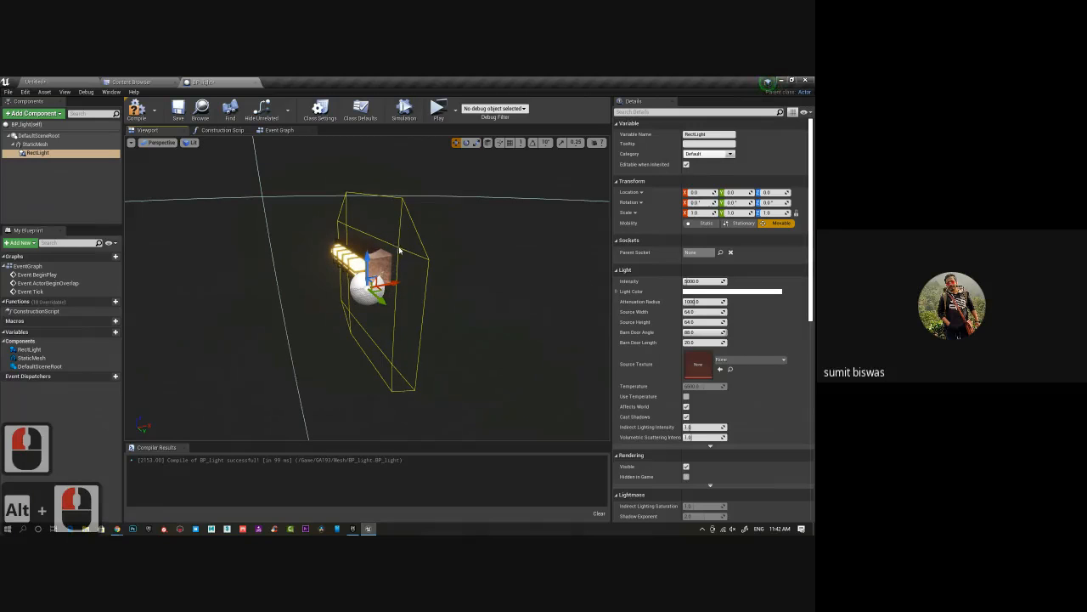
pyautogui.click(395, 281)
pyautogui.moveTo(393, 281); pyautogui.dragTo(340, 294)
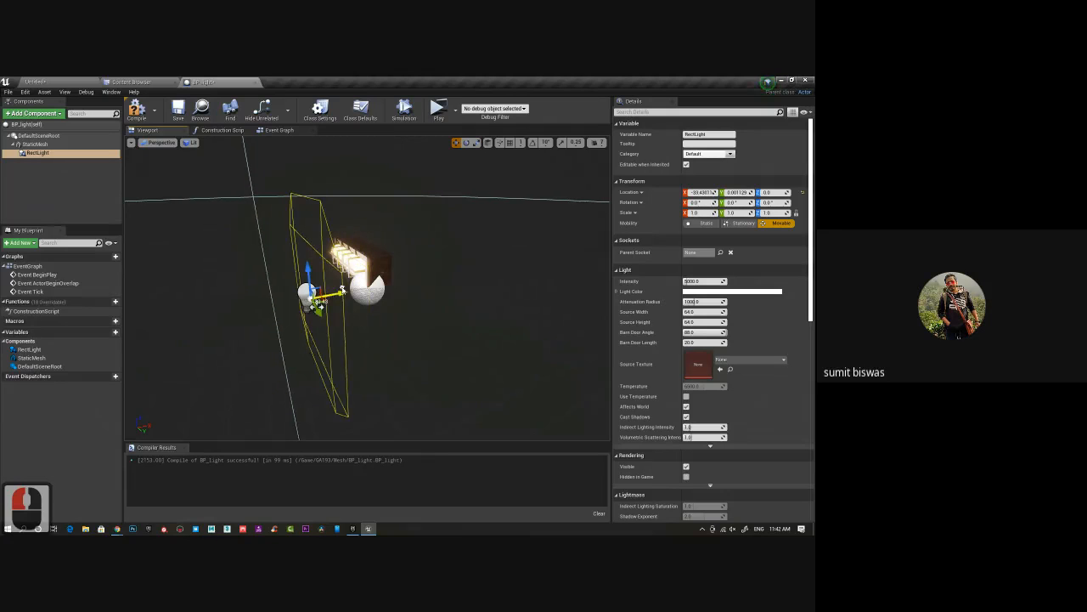
# Turn the Rect Light to face away from the fixture by setting its Y rotation to 180°.
pyautogui.press('e')
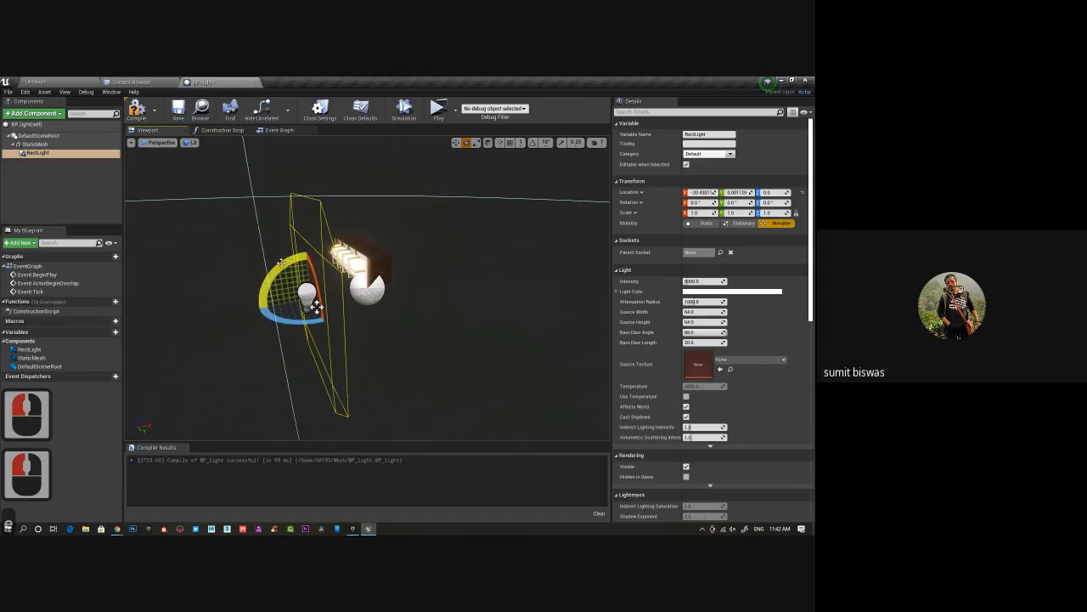
pyautogui.moveTo(280, 260); pyautogui.dragTo(243, 317)
pyautogui.doubleClick(736, 202)
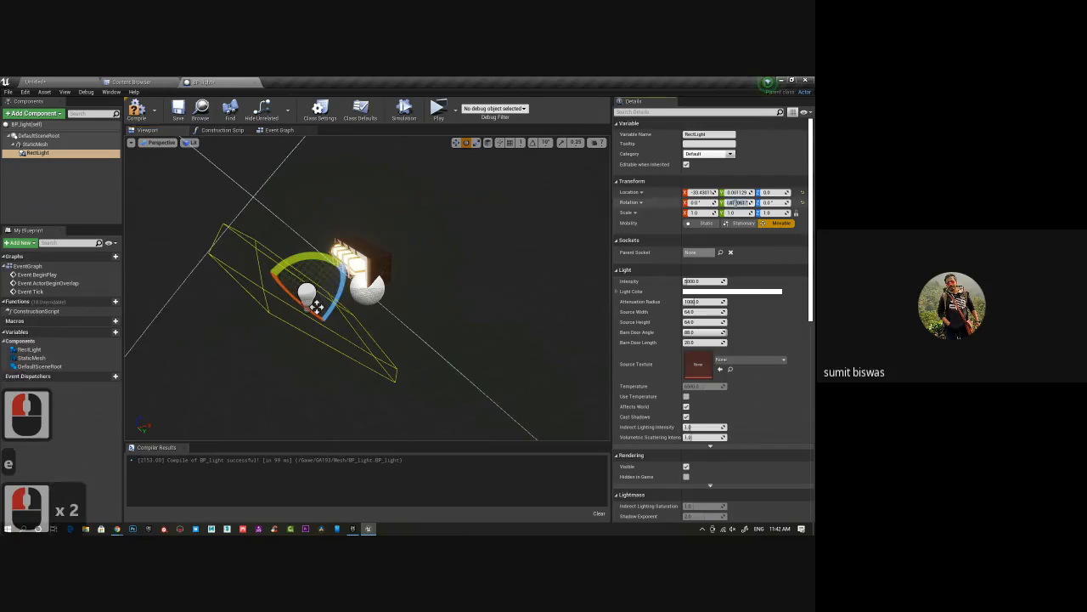
pyautogui.write('180')
pyautogui.press('Return')
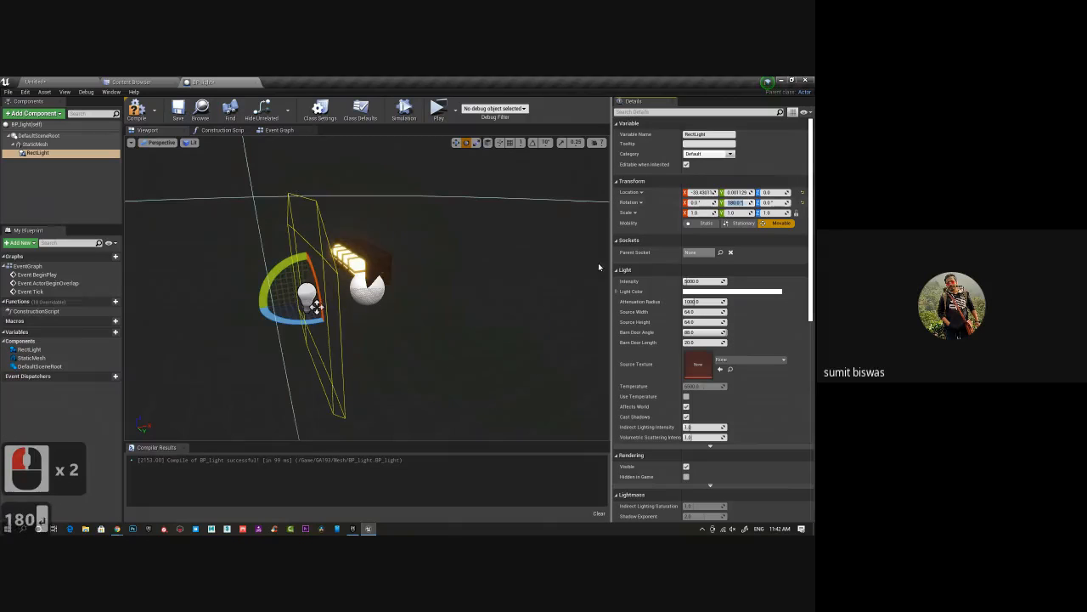
# Bring the Rect Light back close to the glowing lamp face and shift it to about -27.5 on Y.
pyautogui.keyDown('alt'); pyautogui.moveTo(433, 301); pyautogui.dragTo(432, 308); pyautogui.keyUp('alt')
pyautogui.press('w')
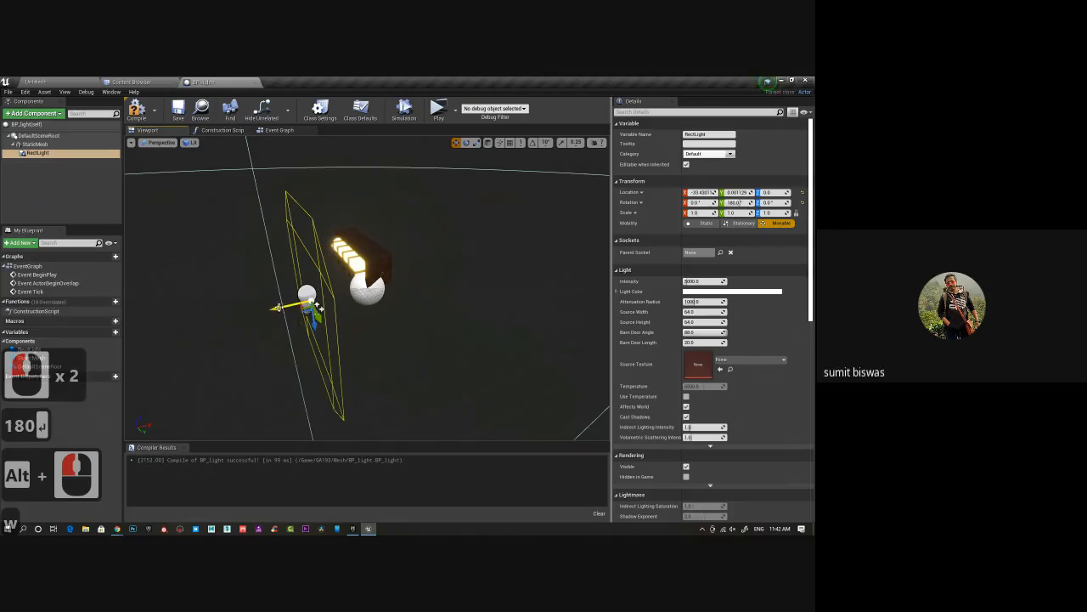
pyautogui.moveTo(279, 307); pyautogui.dragTo(331, 297)
pyautogui.keyDown('alt'); pyautogui.moveTo(267, 333); pyautogui.dragTo(303, 284); pyautogui.keyUp('alt')
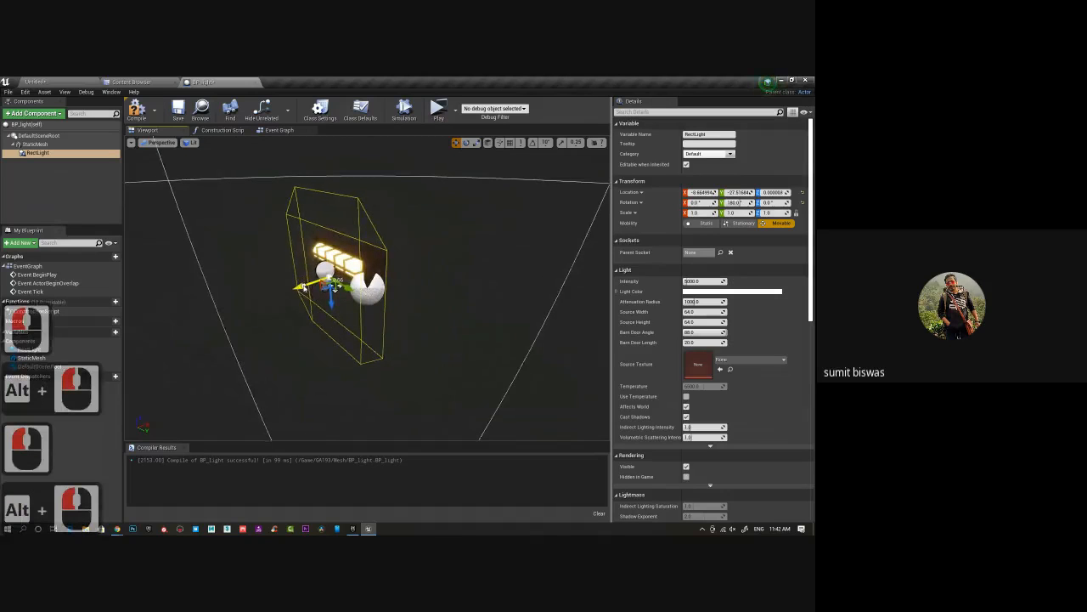
pyautogui.click(303, 287)
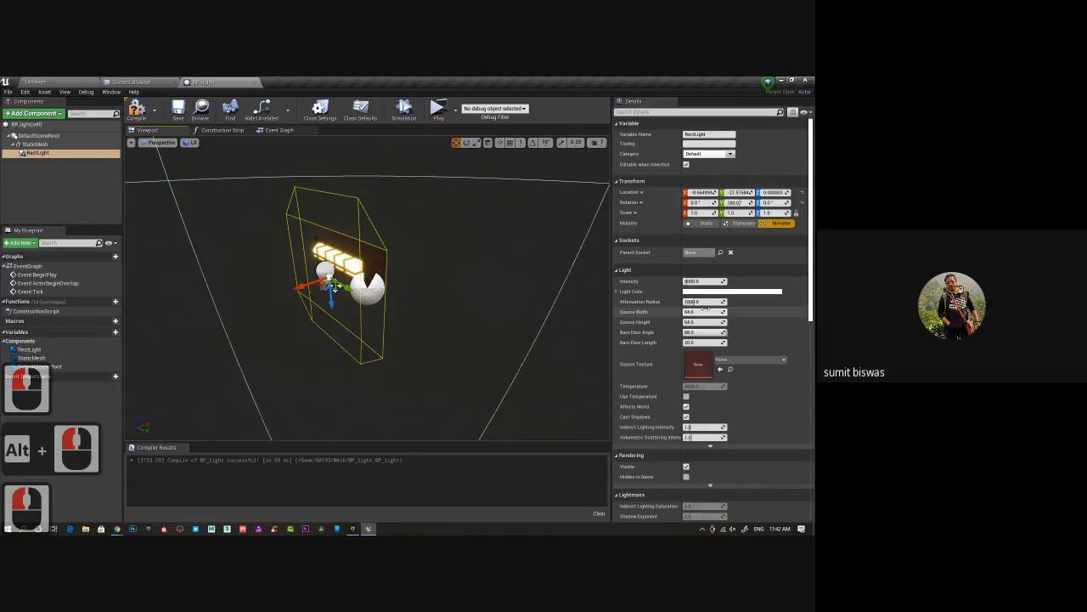
# Reduce the Rect Light's source height to about 25 and set its barn door length to 0.
pyautogui.moveTo(713, 332)
pyautogui.mouseDown()
pyautogui.moveTo(687, 332)
pyautogui.moveTo(687, 345)
pyautogui.moveTo(714, 325)
pyautogui.moveTo(691, 334)
pyautogui.moveTo(714, 343)
pyautogui.moveTo(554, 355)
pyautogui.moveTo(713, 342)
pyautogui.mouseUp()
pyautogui.click(732, 332)
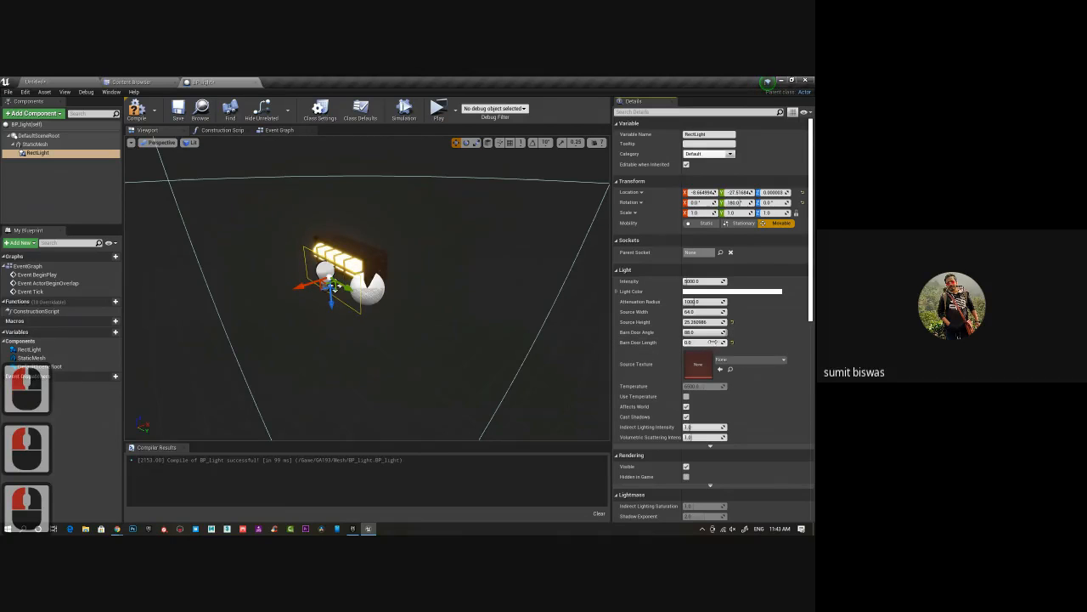
# Raise the Rect Light to the height of the glowing lamp face and set it to about -4.3 on X.
pyautogui.keyDown('alt'); pyautogui.moveTo(413, 300); pyautogui.dragTo(319, 308); pyautogui.keyUp('alt')
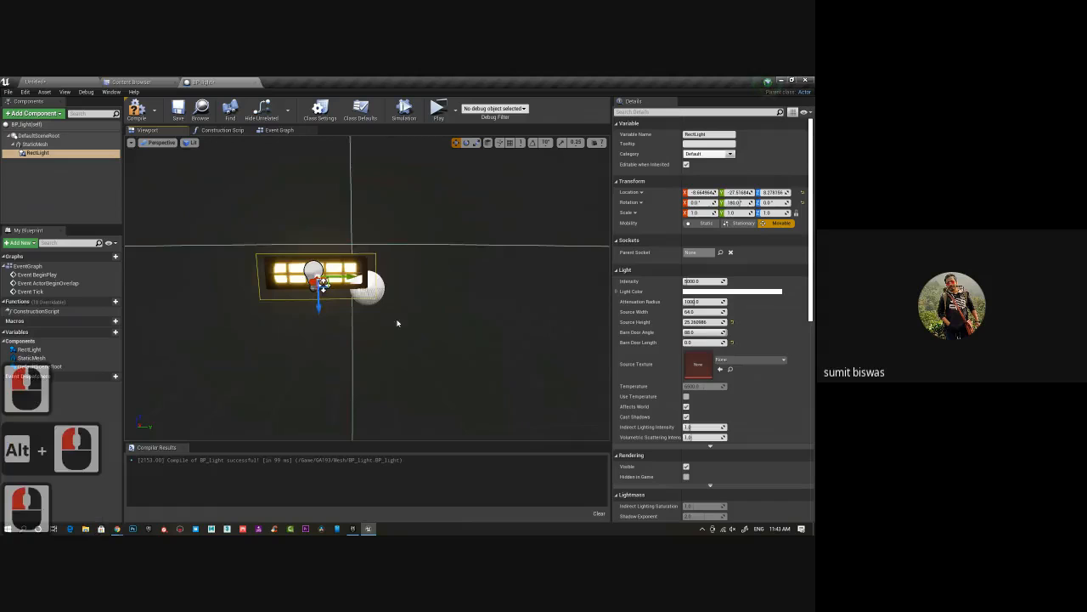
pyautogui.keyDown('alt'); pyautogui.moveTo(398, 322); pyautogui.dragTo(258, 333); pyautogui.keyUp('alt')
pyautogui.scroll(5, 425, 263)
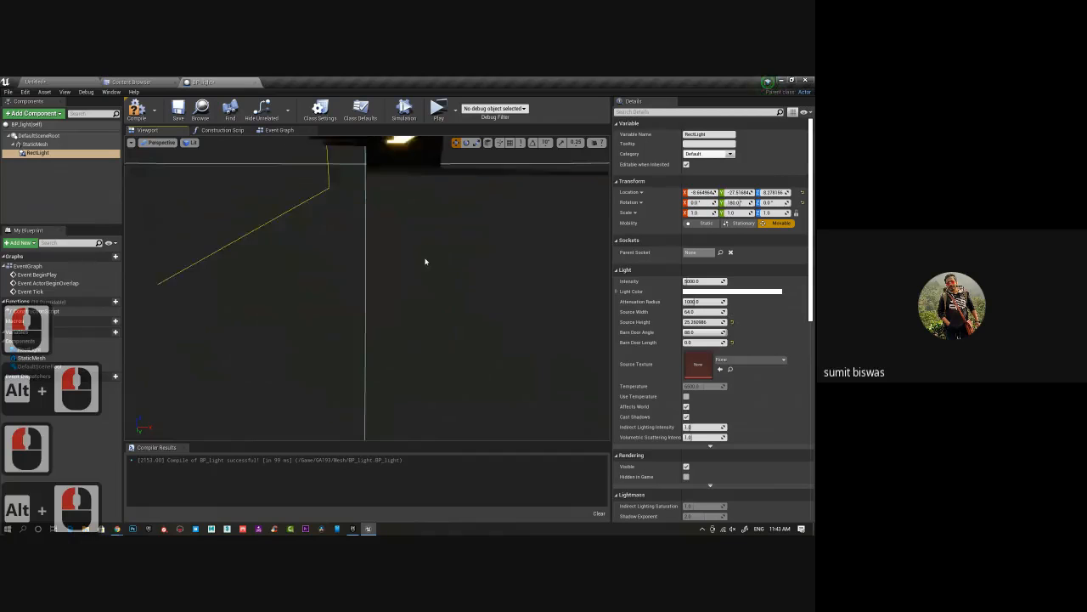
pyautogui.scroll(-6, 422, 259)
pyautogui.scroll(3, 423, 259)
pyautogui.keyDown('alt'); pyautogui.moveTo(422, 263); pyautogui.dragTo(331, 269); pyautogui.keyUp('alt')
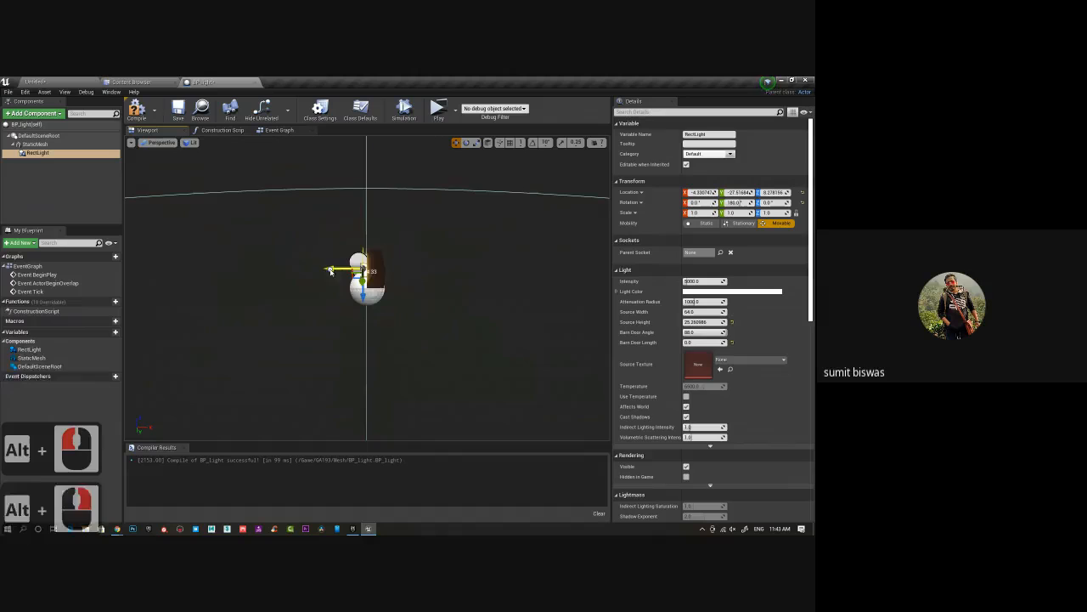
pyautogui.moveTo(289, 306); pyautogui.dragTo(316, 293)
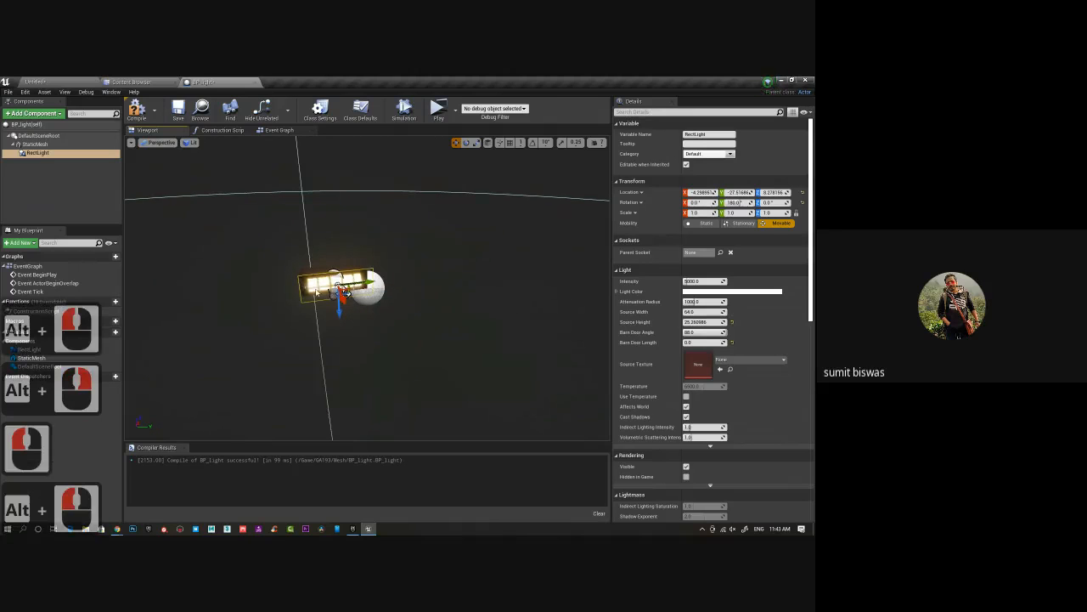
# Reduce the Rect Light's source width to fit the lamp face and its source height to about 18.
pyautogui.keyDown('alt'); pyautogui.moveTo(348, 332); pyautogui.dragTo(527, 327); pyautogui.keyUp('alt')
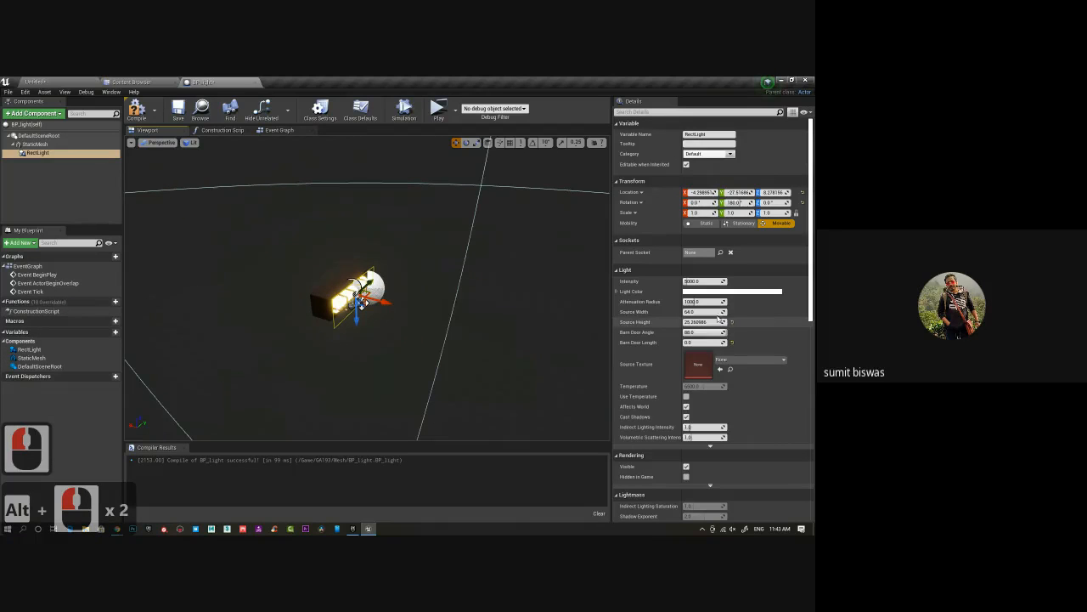
pyautogui.moveTo(706, 312); pyautogui.dragTo(692, 313)
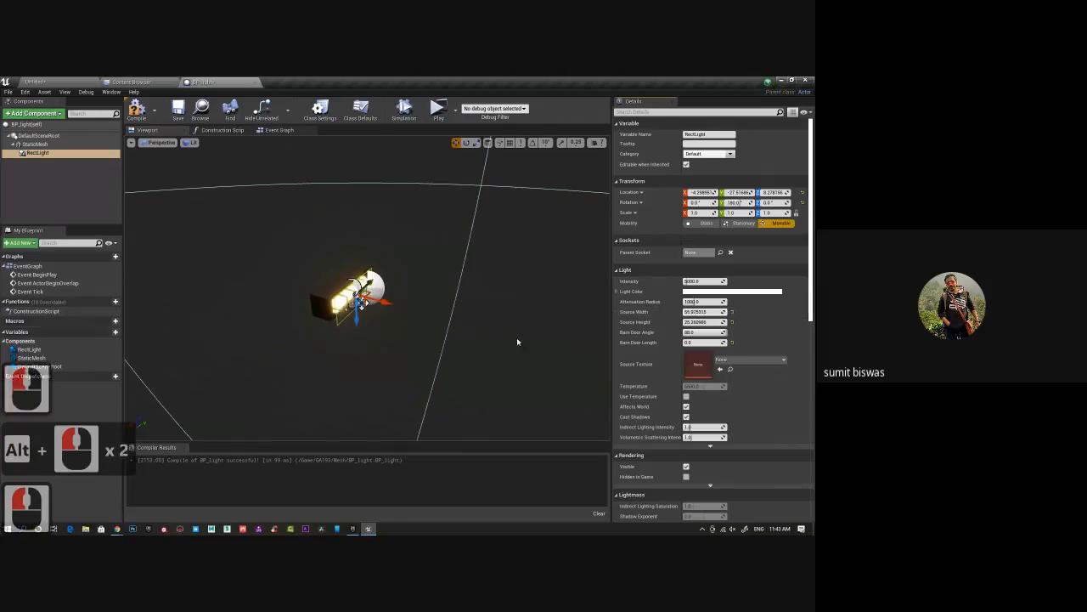
pyautogui.keyDown('alt'); pyautogui.moveTo(516, 342); pyautogui.dragTo(553, 340); pyautogui.keyUp('alt')
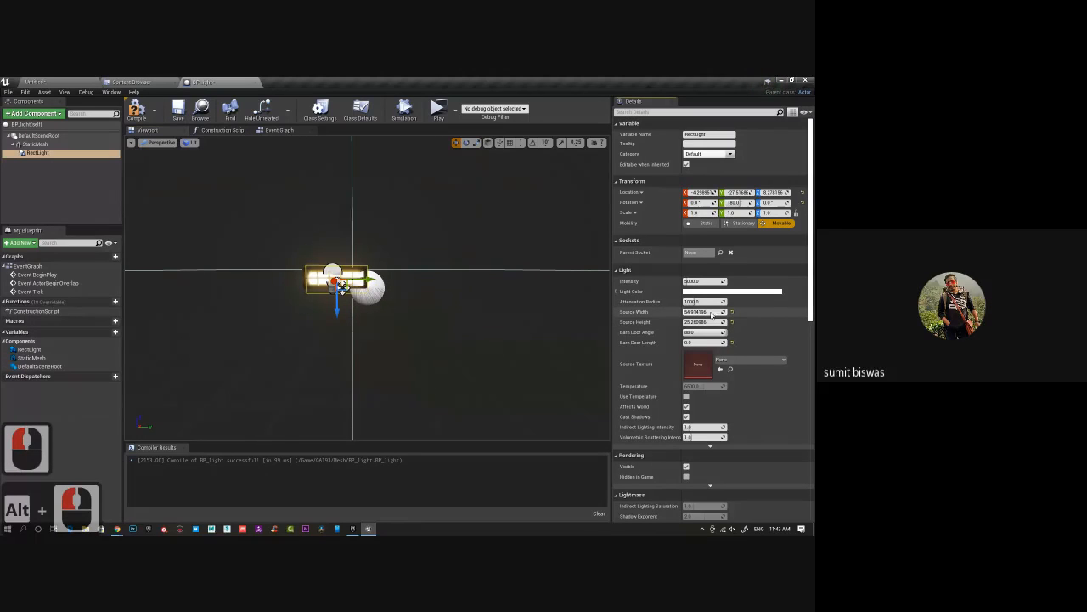
pyautogui.moveTo(712, 313)
pyautogui.mouseDown()
pyautogui.moveTo(722, 312)
pyautogui.moveTo(701, 328)
pyautogui.mouseUp()
pyautogui.keyDown('alt'); pyautogui.moveTo(511, 346); pyautogui.dragTo(517, 301); pyautogui.keyUp('alt')
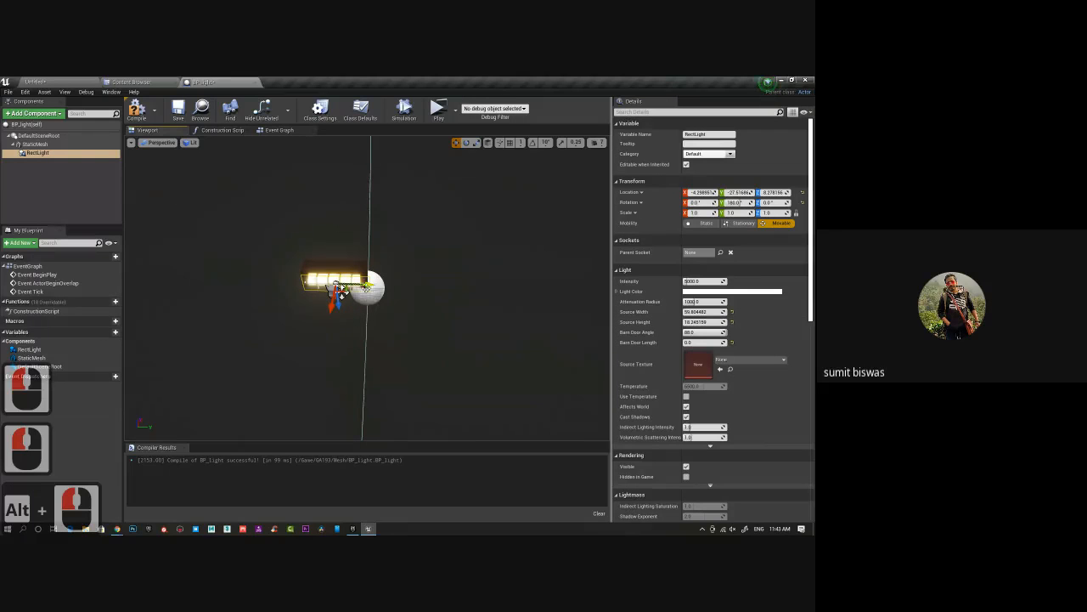
# Nudge the Rect Light to about -30 on Y and raise its intensity to 100000.
pyautogui.moveTo(368, 290); pyautogui.dragTo(365, 290)
pyautogui.keyDown('alt'); pyautogui.moveTo(416, 327); pyautogui.dragTo(253, 297); pyautogui.keyUp('alt')
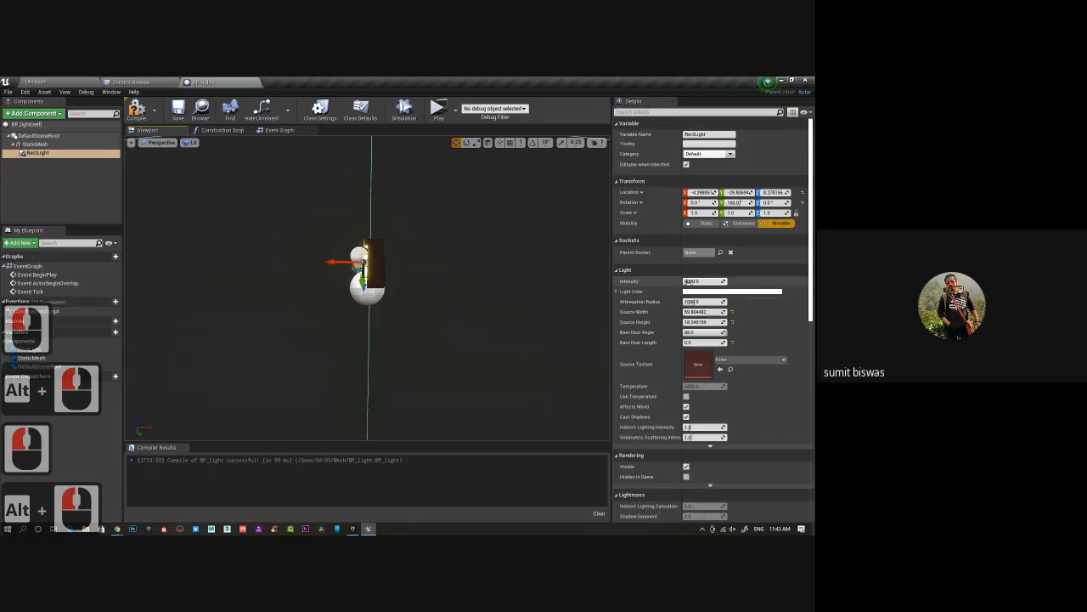
pyautogui.moveTo(688, 281); pyautogui.dragTo(778, 283)
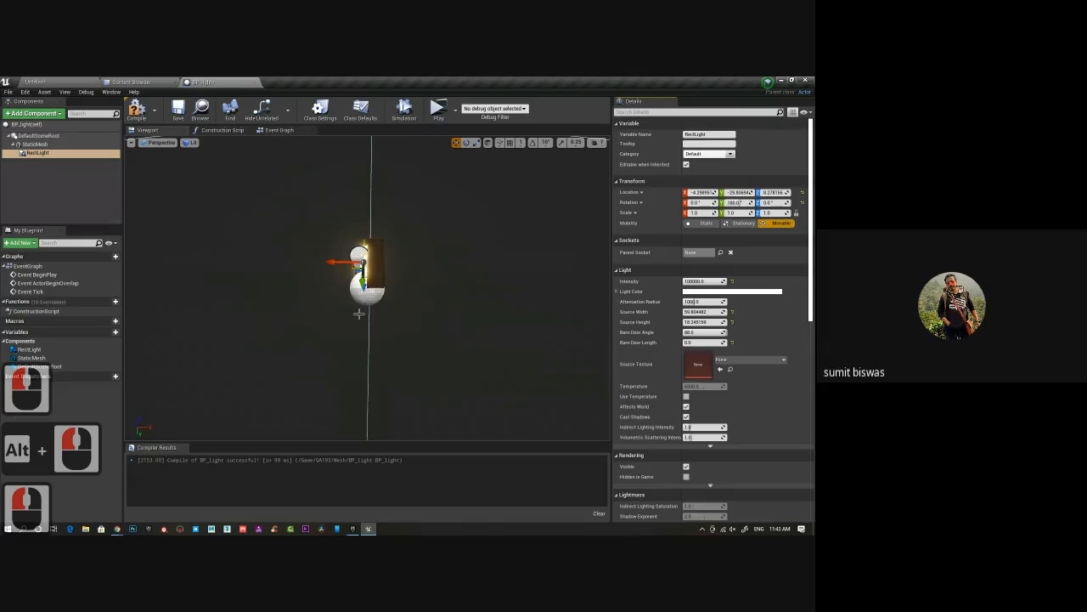
pyautogui.keyDown('alt'); pyautogui.moveTo(424, 366); pyautogui.dragTo(735, 286); pyautogui.keyUp('alt')
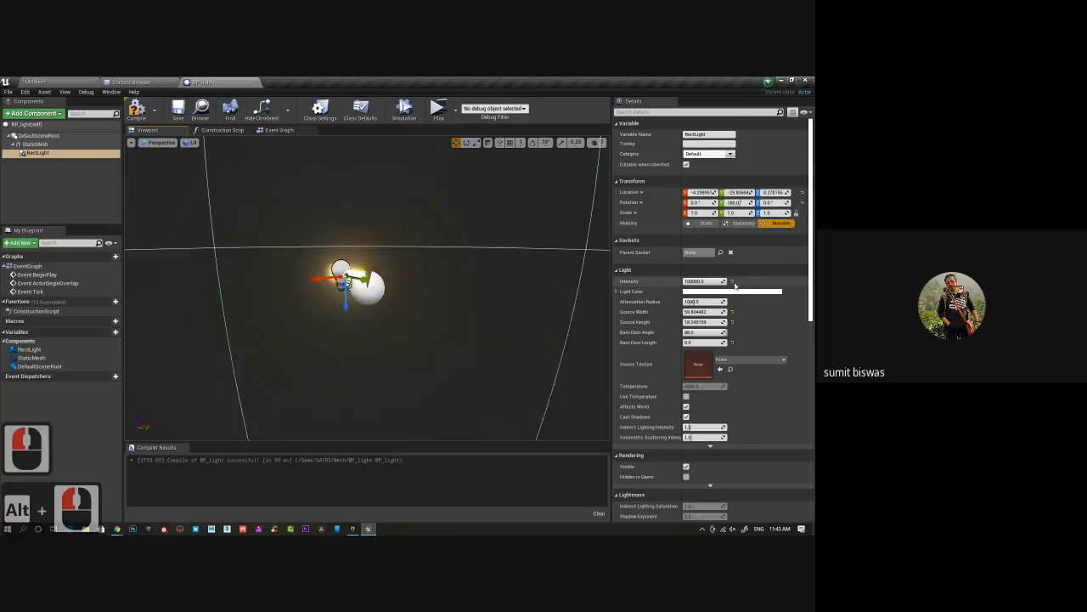
# Reset the Rect Light's intensity to its default, and compile and save the BP_light blueprint.
pyautogui.click(732, 281)
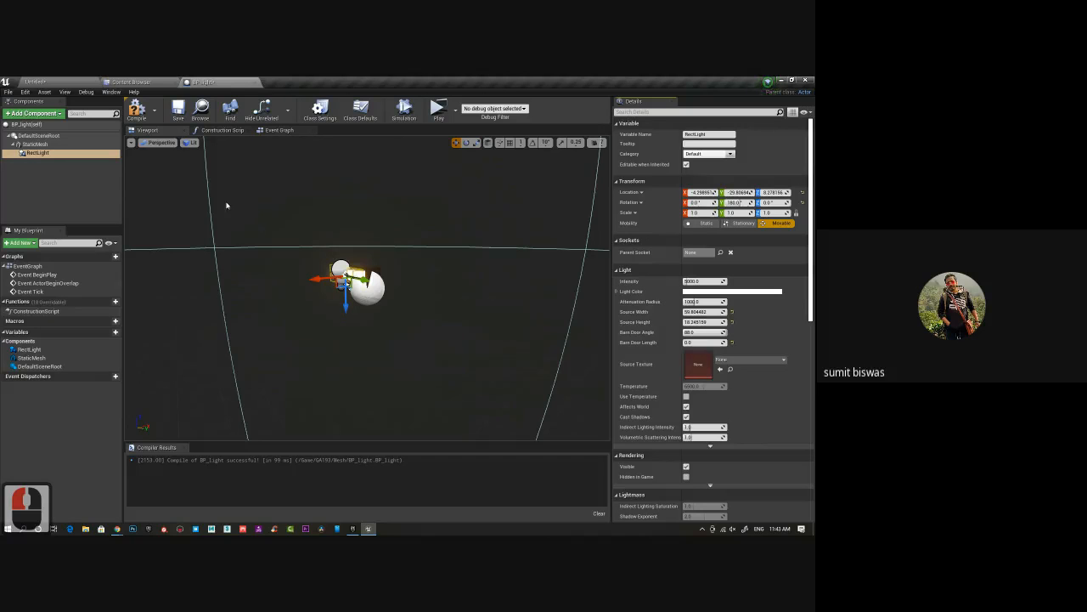
pyautogui.click(213, 131)
pyautogui.click(280, 130)
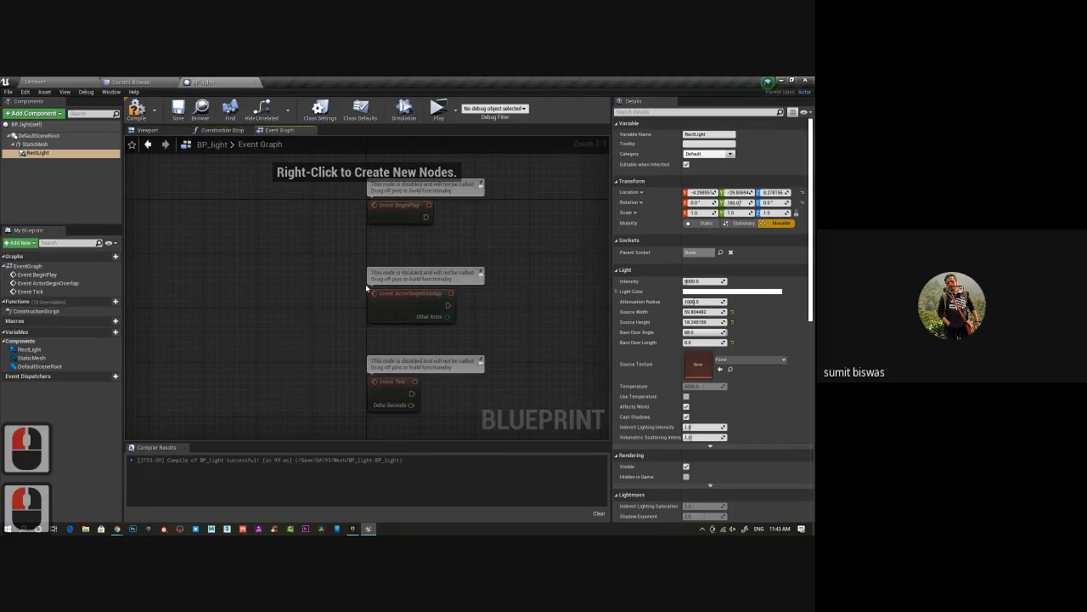
pyautogui.scroll(-4, 233, 326)
pyautogui.click(152, 131)
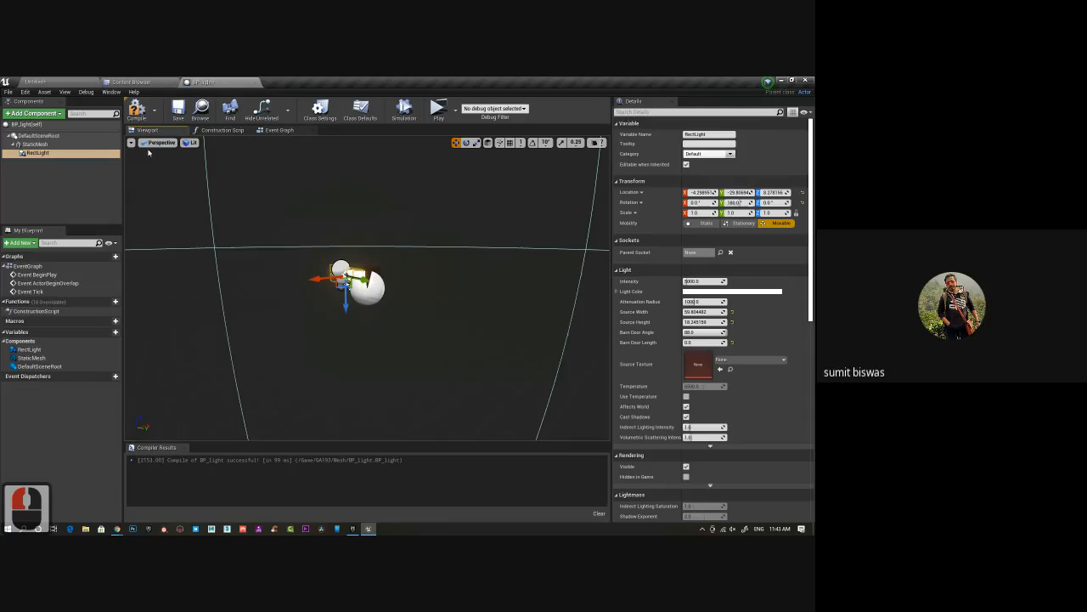
pyautogui.click(136, 111)
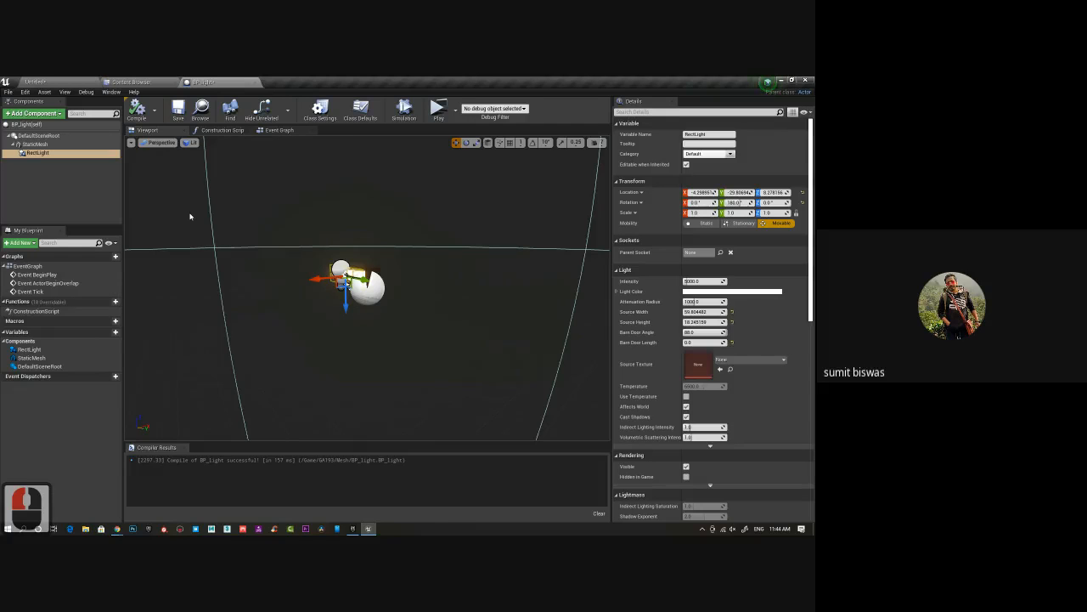
pyautogui.click(179, 108)
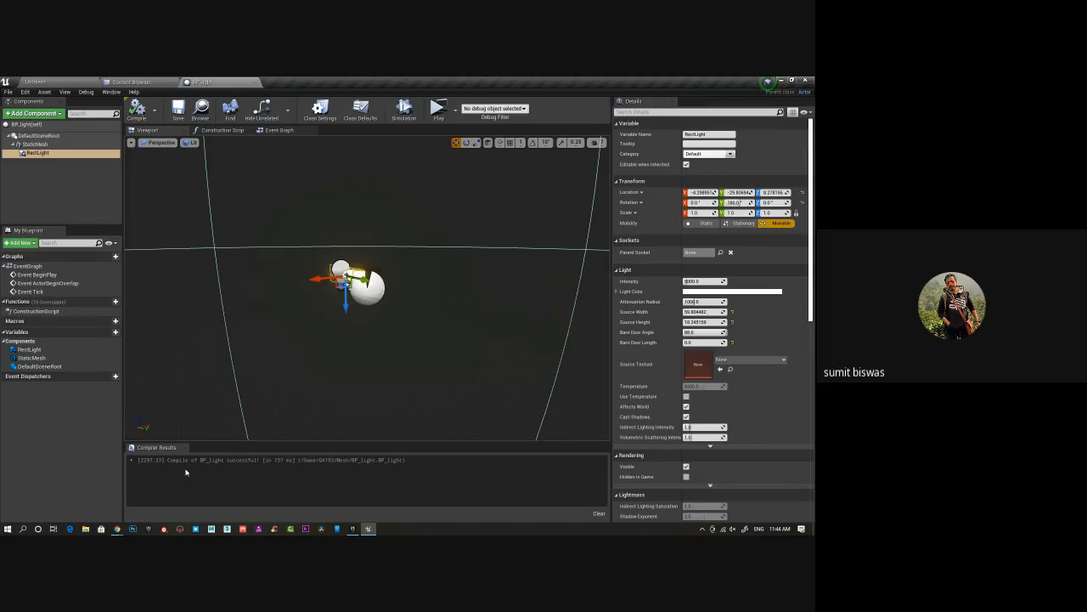
# Return to the level and delete the placed BP_light instance.
pyautogui.click(127, 82)
pyautogui.click(68, 81)
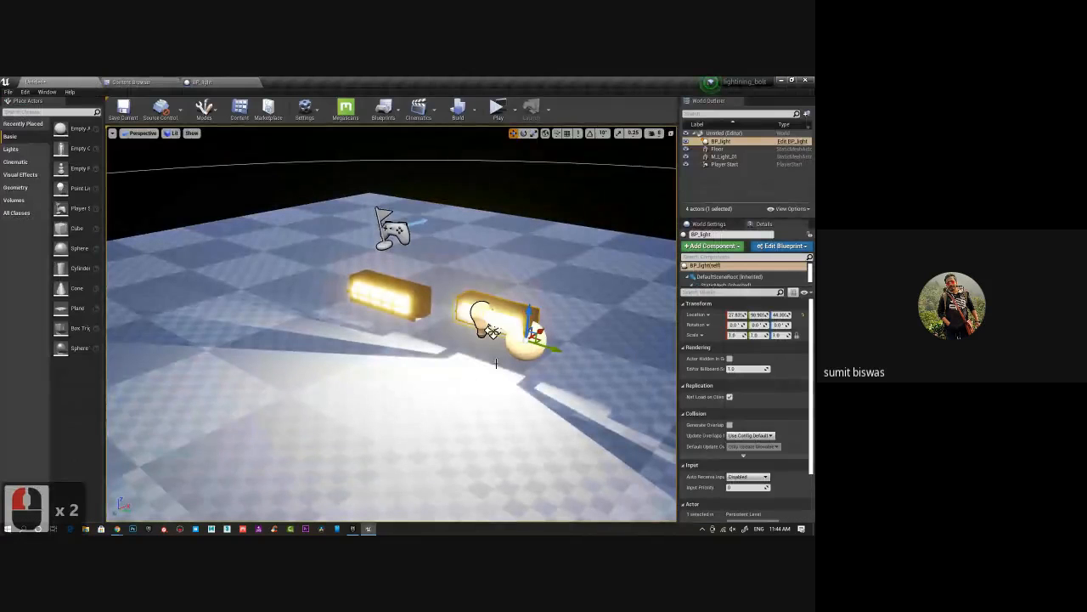
pyautogui.keyDown('alt'); pyautogui.moveTo(484, 396); pyautogui.dragTo(412, 283); pyautogui.keyUp('alt')
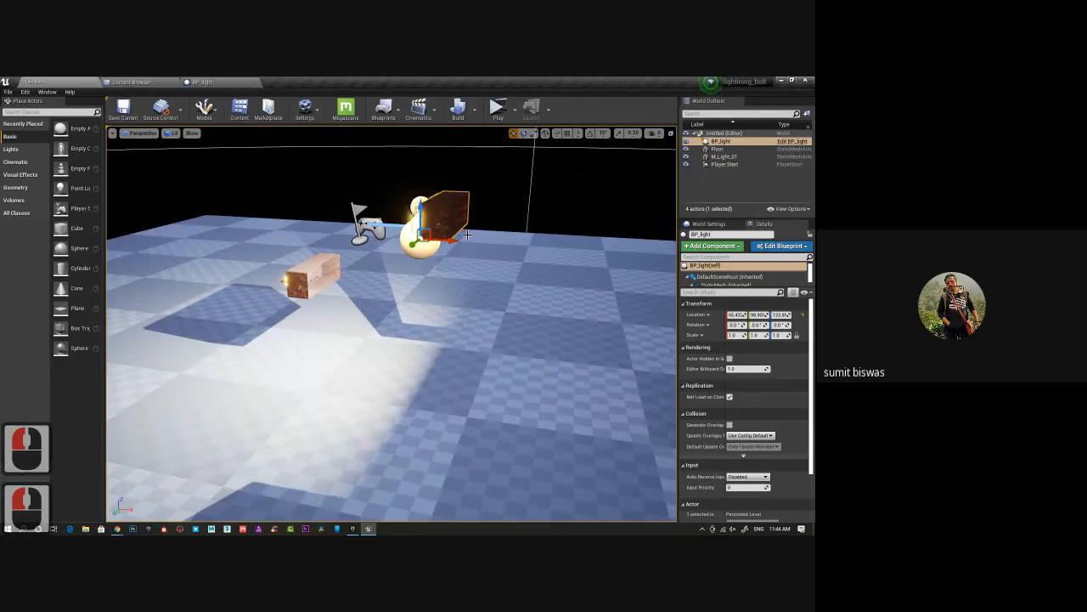
pyautogui.press('Delete')
# Place the BP_light asset from the Mesh folder above the floor and make two duplicates of it beside the first one.
pyautogui.click(200, 82)
pyautogui.click(130, 81)
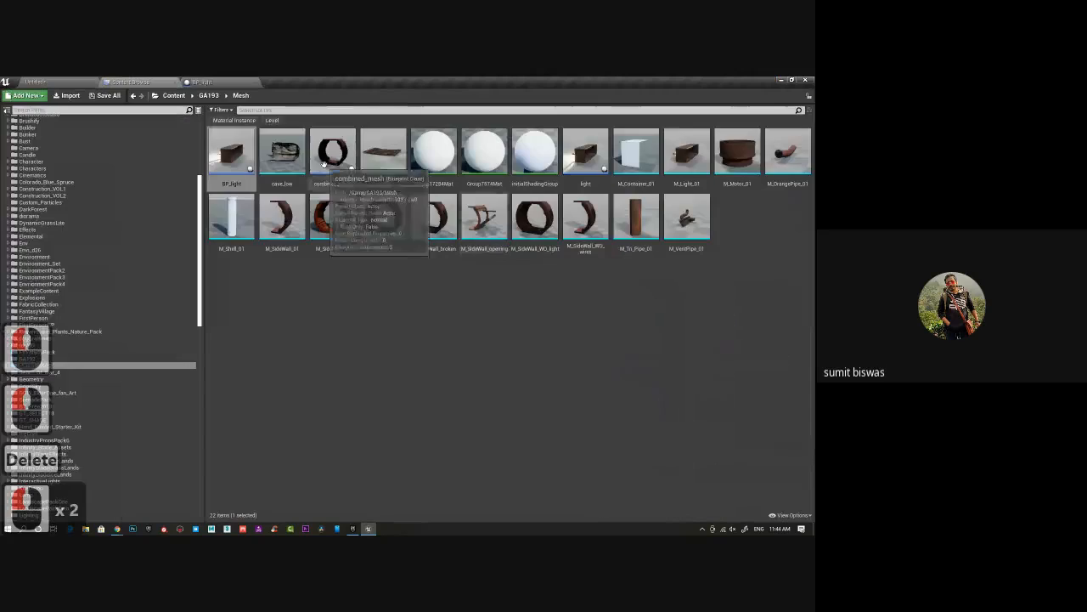
pyautogui.moveTo(228, 157); pyautogui.dragTo(352, 161)
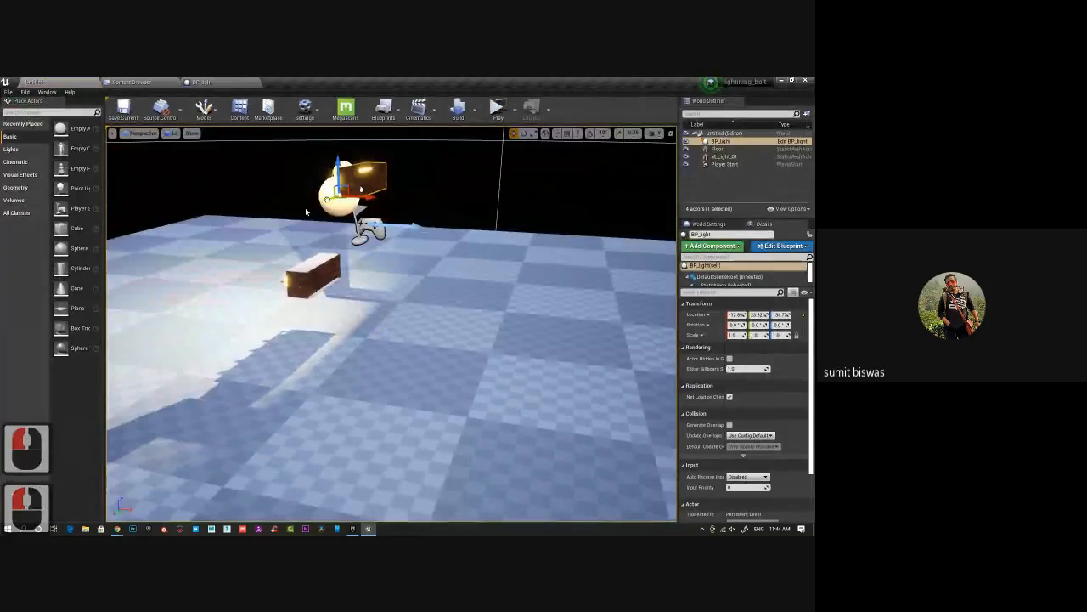
pyautogui.keyDown('alt'); pyautogui.moveTo(305, 207); pyautogui.dragTo(431, 167); pyautogui.keyUp('alt')
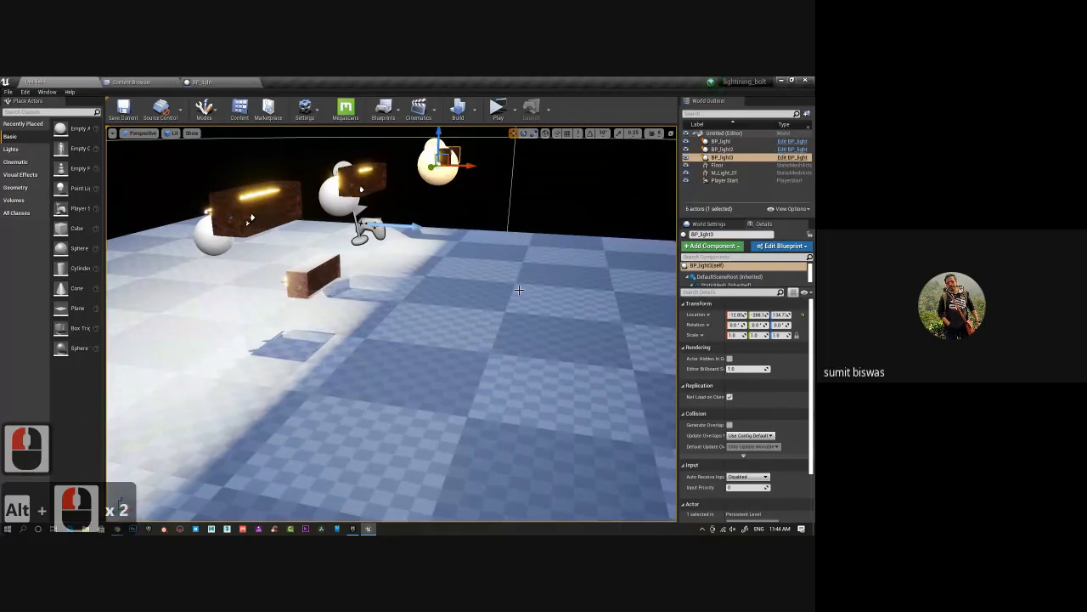
pyautogui.keyDown('alt'); pyautogui.moveTo(439, 211); pyautogui.dragTo(495, 284, button='right'); pyautogui.keyUp('alt')
pyautogui.keyDown('alt'); pyautogui.moveTo(495, 284); pyautogui.dragTo(376, 345); pyautogui.keyUp('alt')
# Delete the separate M_Light_01 static mesh from the level so that only the BP_light instances light the floor.
pyautogui.click(395, 321)
pyautogui.press('Delete')
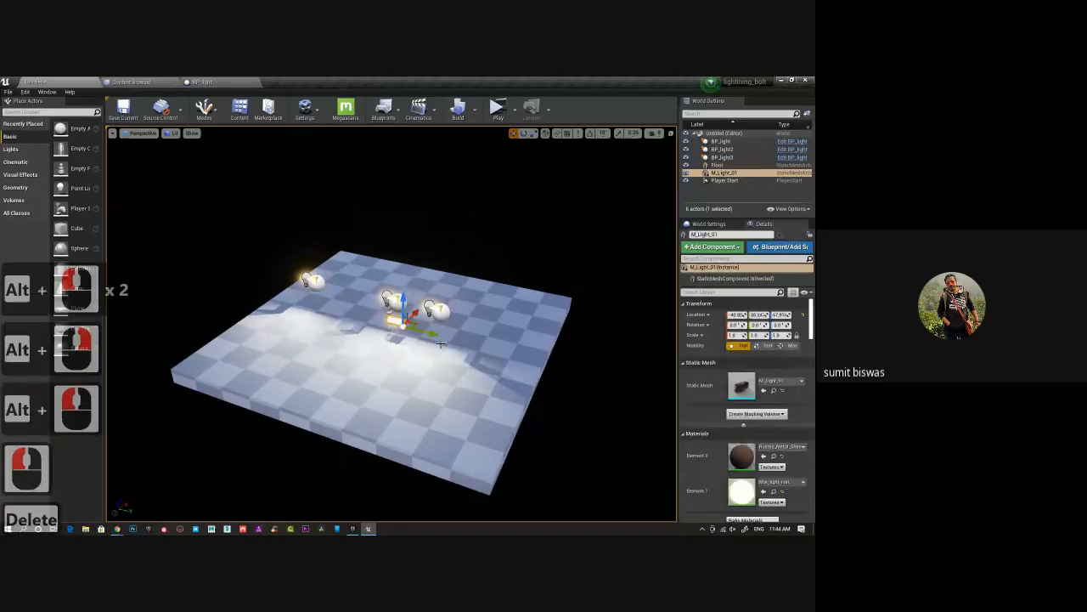
pyautogui.keyDown('alt'); pyautogui.moveTo(344, 332); pyautogui.dragTo(344, 344, button='right'); pyautogui.keyUp('alt')
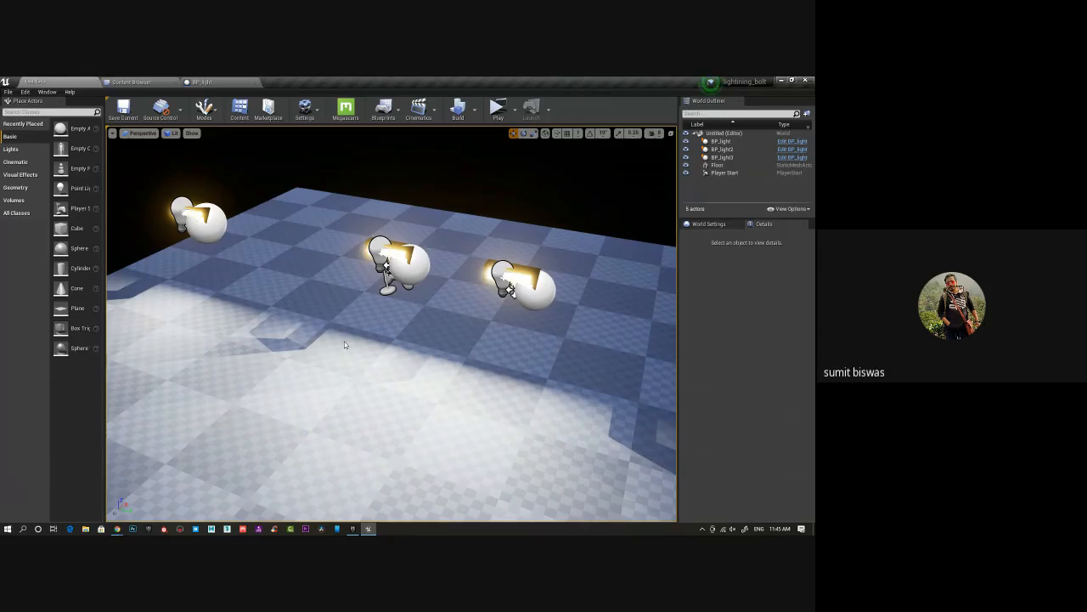
# Open the combined_mesh blueprint from the Mesh folder and examine the complete ring-shaped mesh in its viewport.
pyautogui.click(201, 82)
pyautogui.click(145, 82)
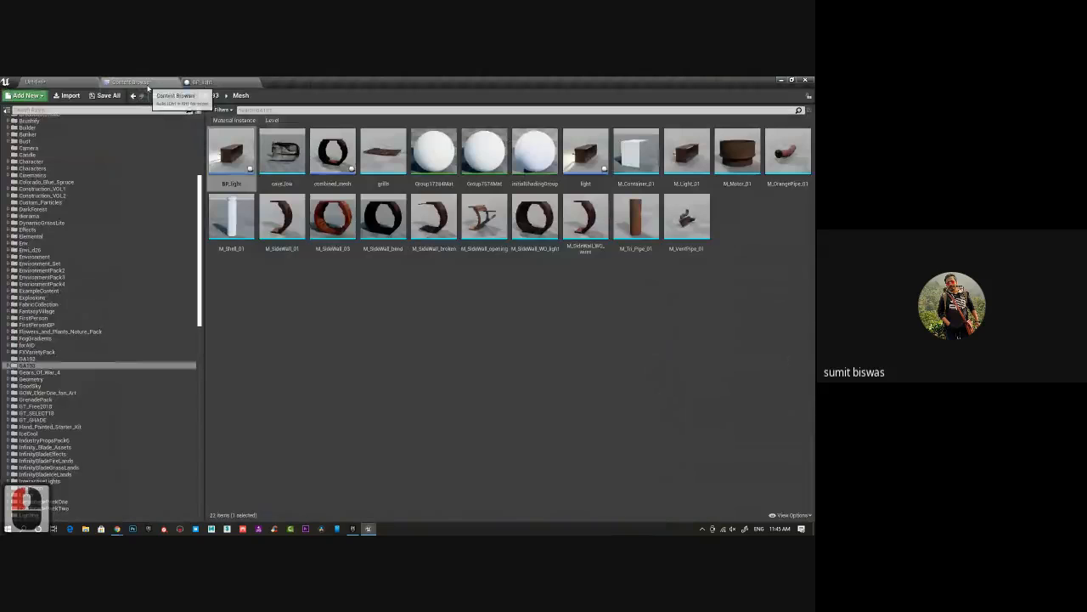
pyautogui.doubleClick(333, 153)
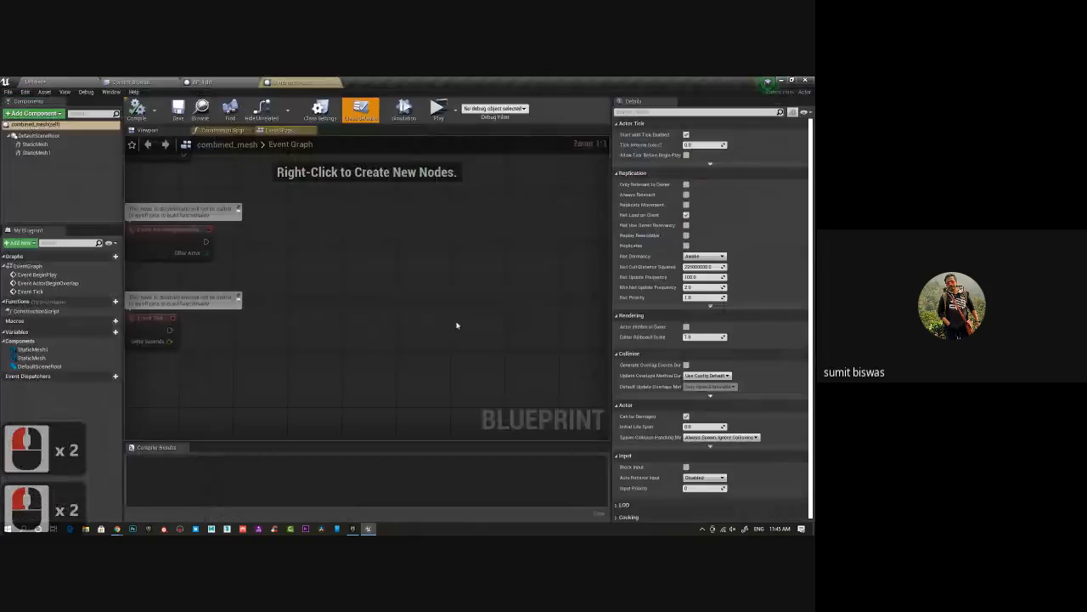
pyautogui.click(148, 130)
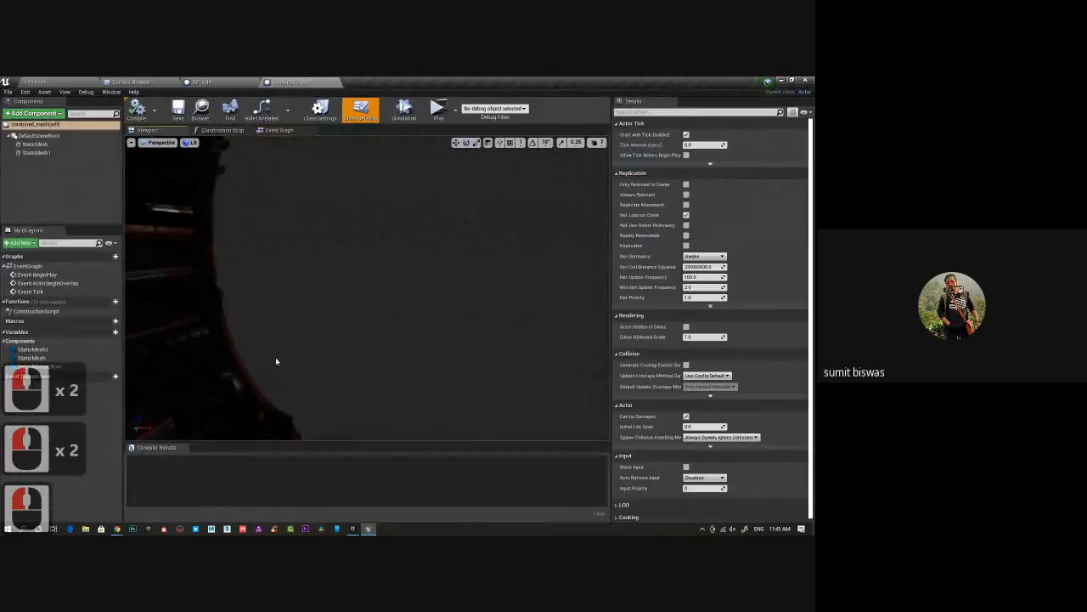
pyautogui.scroll(-2, 367, 325)
pyautogui.scroll(-3, 367, 325)
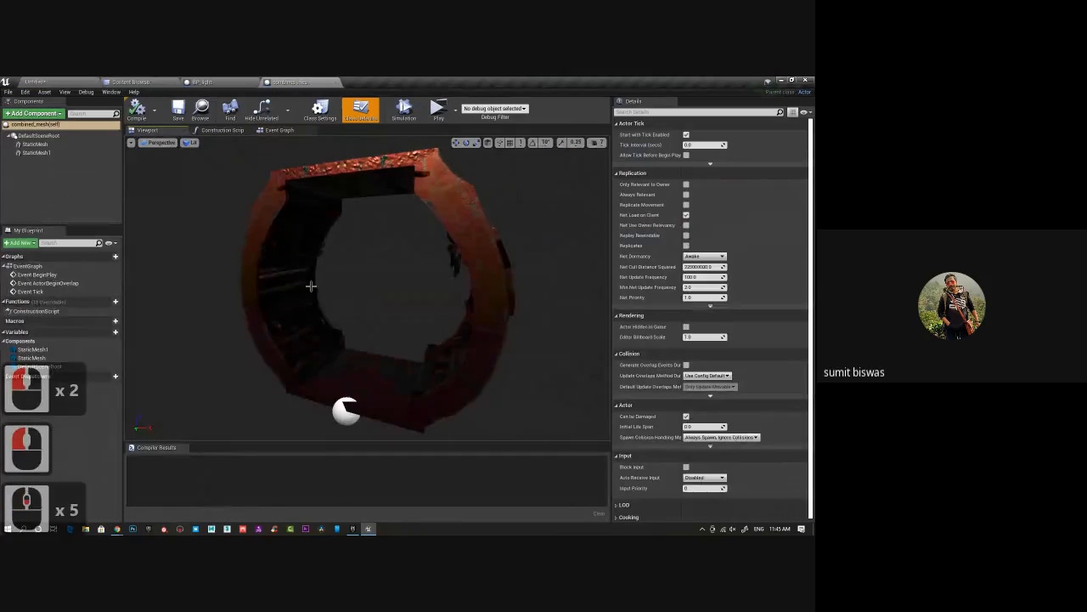
# Close the combined_mesh and BP_light blueprint editors and return to the level.
pyautogui.click(132, 81)
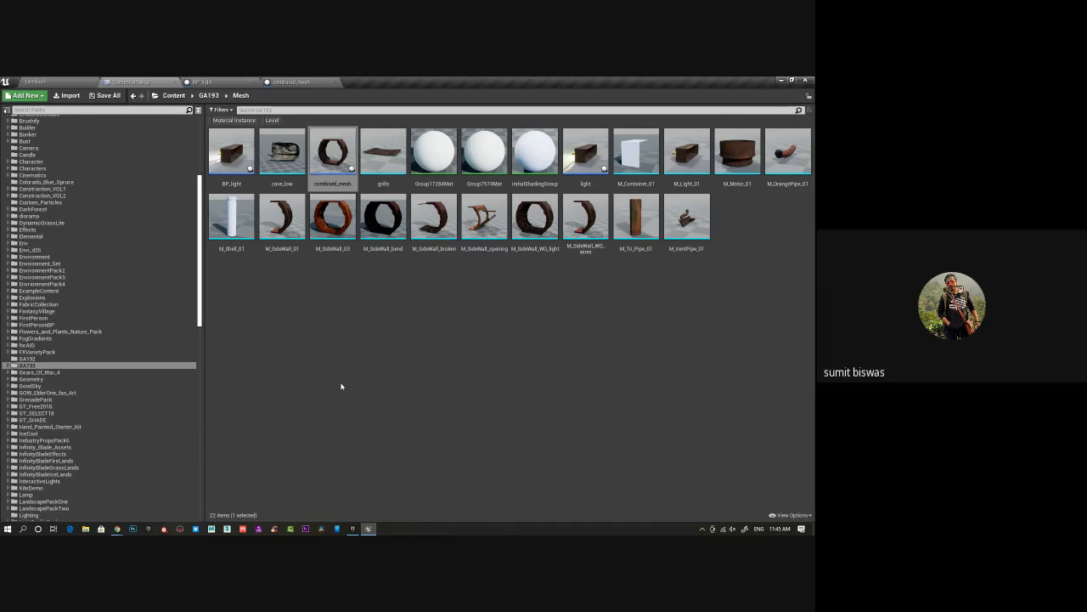
pyautogui.doubleClick(241, 175)
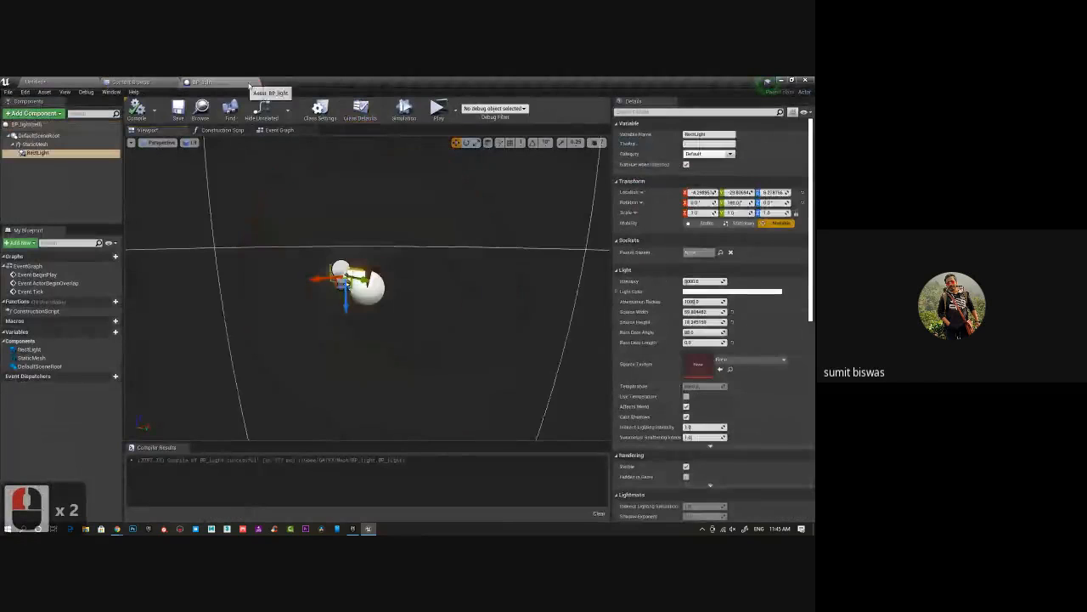
pyautogui.click(254, 84)
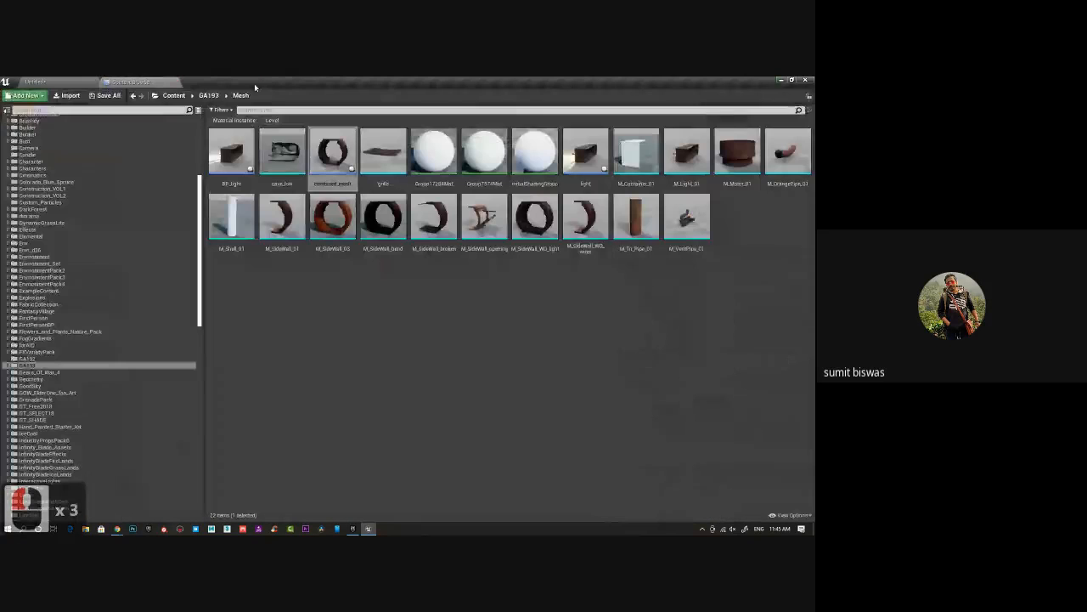
pyautogui.click(36, 82)
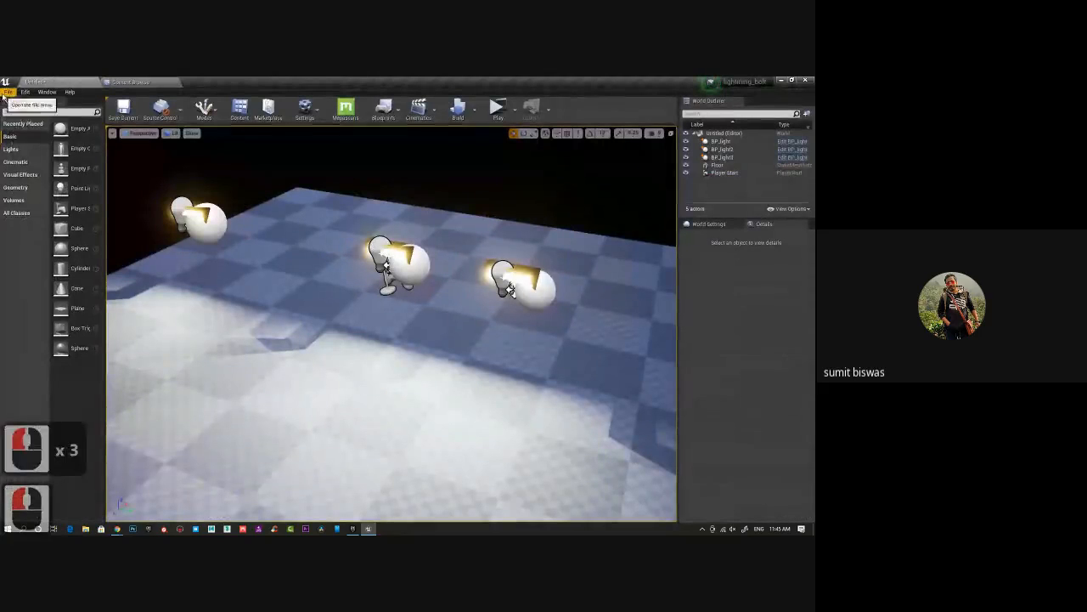
# Delete the three BP_light instances and the floor from the level.
pyautogui.click(212, 226)
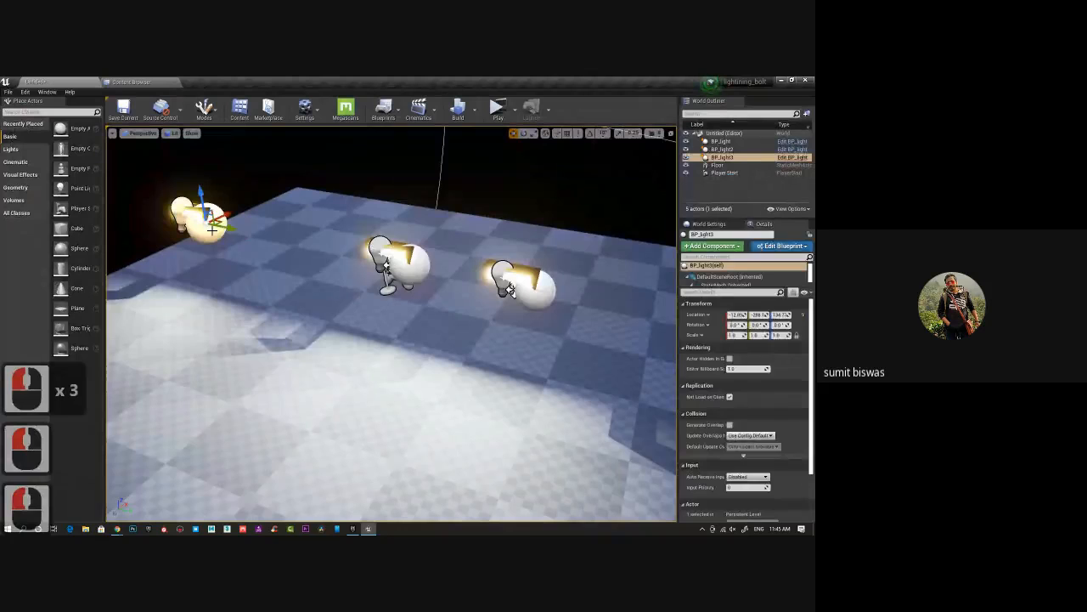
pyautogui.press('Delete')
pyautogui.click(387, 265)
pyautogui.press('Delete')
pyautogui.click(522, 287)
pyautogui.press('Delete')
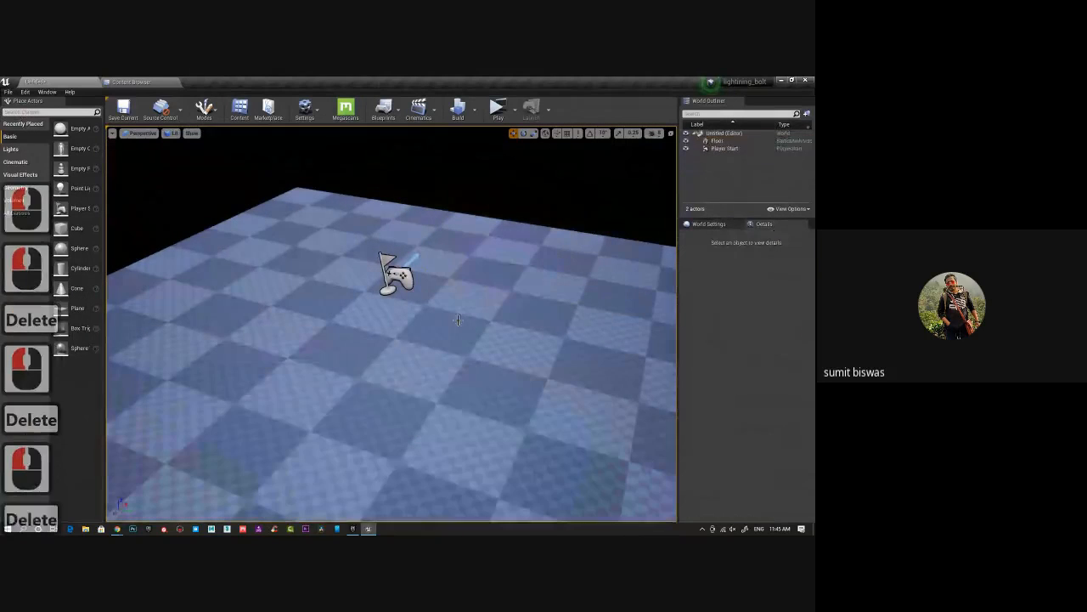
pyautogui.click(458, 319)
pyautogui.press('Delete')
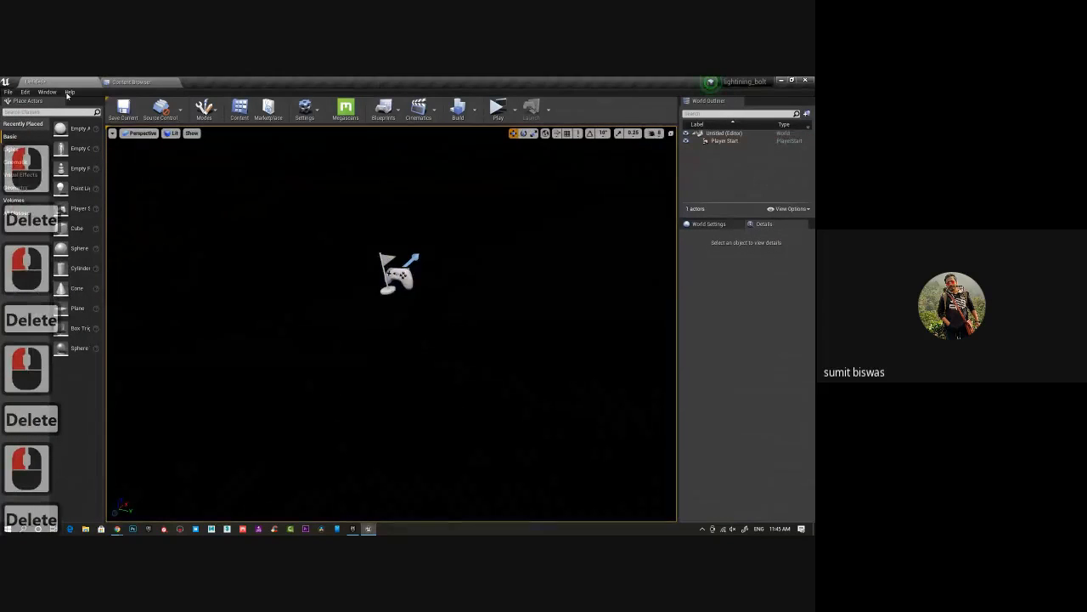
# Replace the current level with a new one that has sky and lighting actors, and delete its floor.
pyautogui.click(8, 91)
pyautogui.click(39, 115)
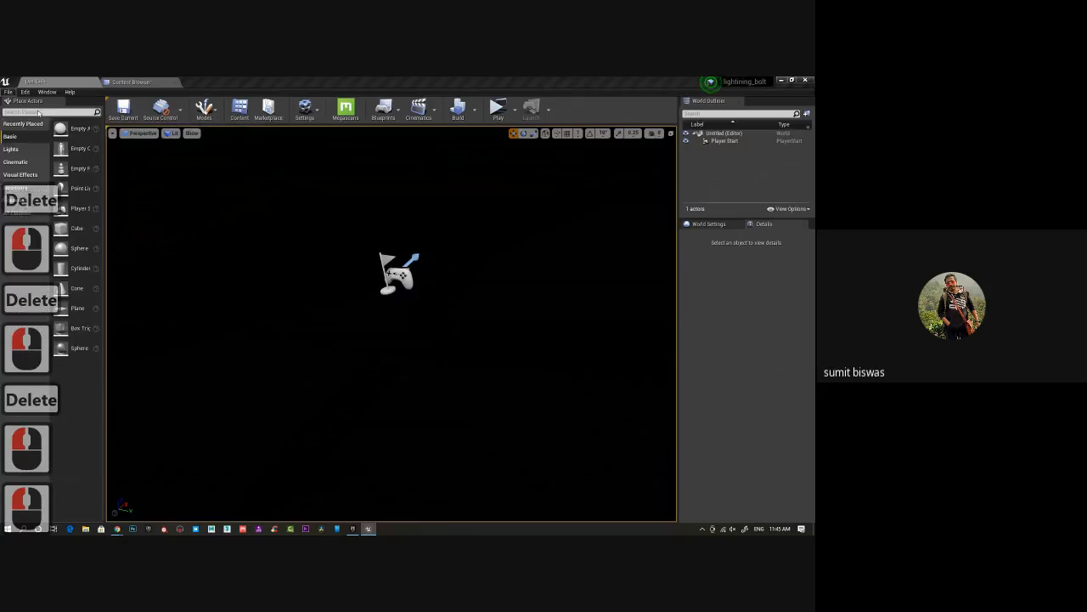
pyautogui.click(347, 256)
pyautogui.click(483, 380)
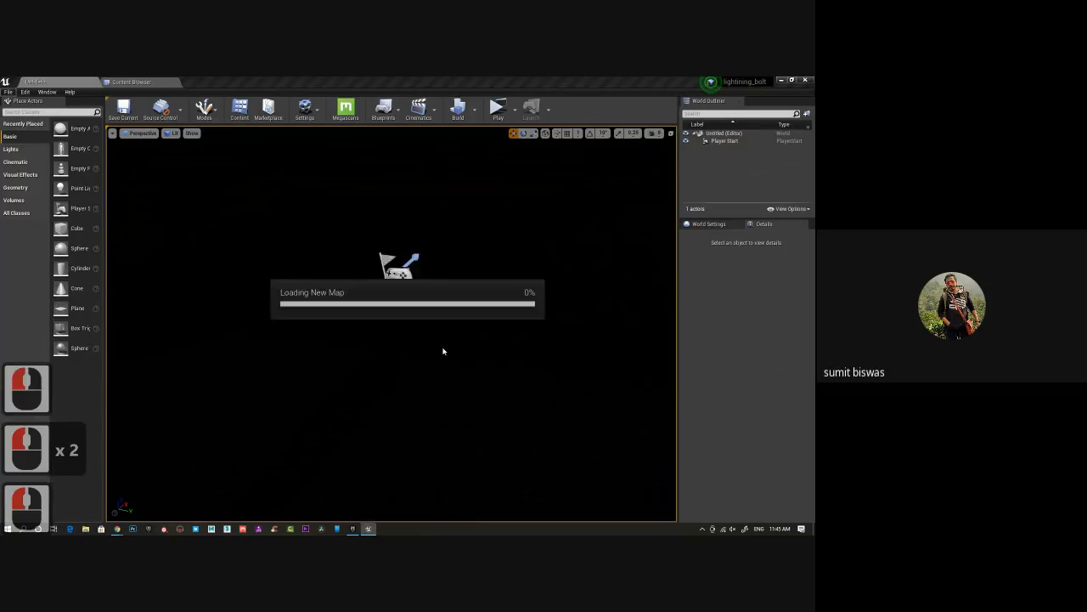
pyautogui.click(414, 318)
pyautogui.press('Delete')
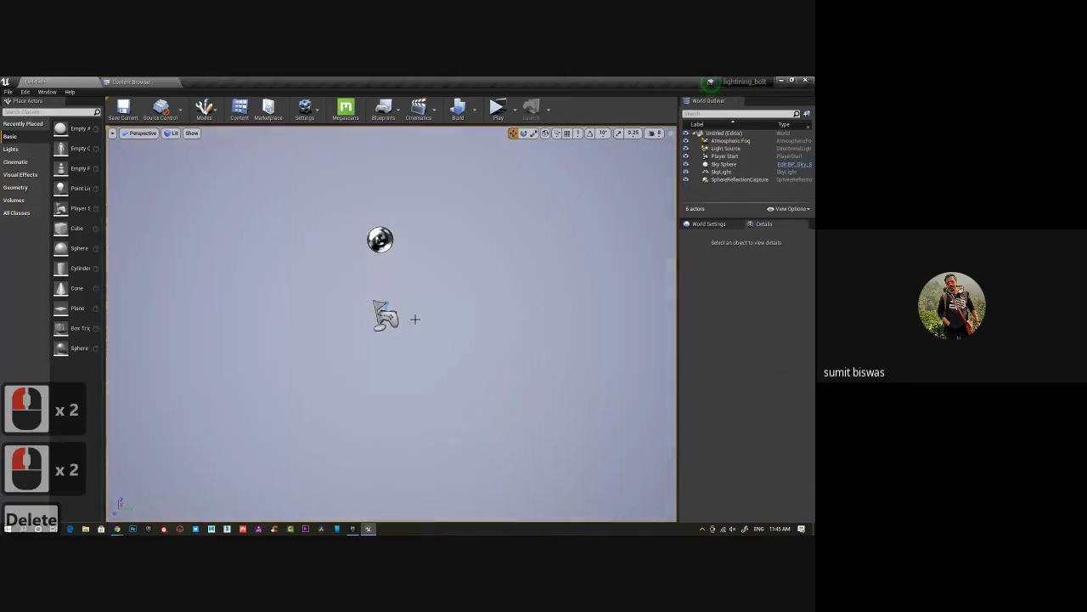
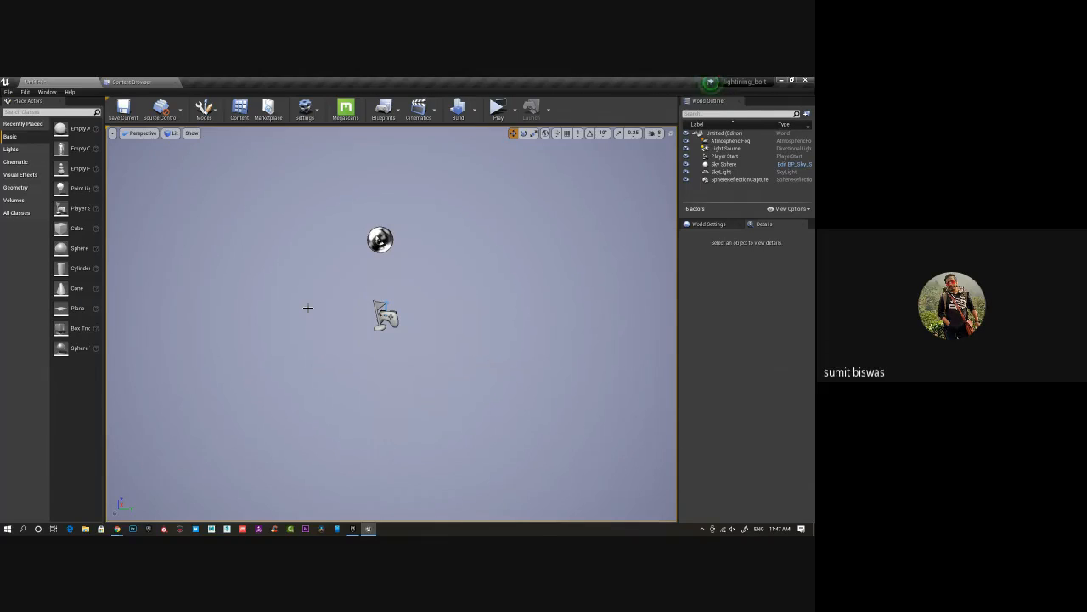
# Switch to Landscape editing mode and bring the new landscape's preview grid into view.
pyautogui.click(204, 108)
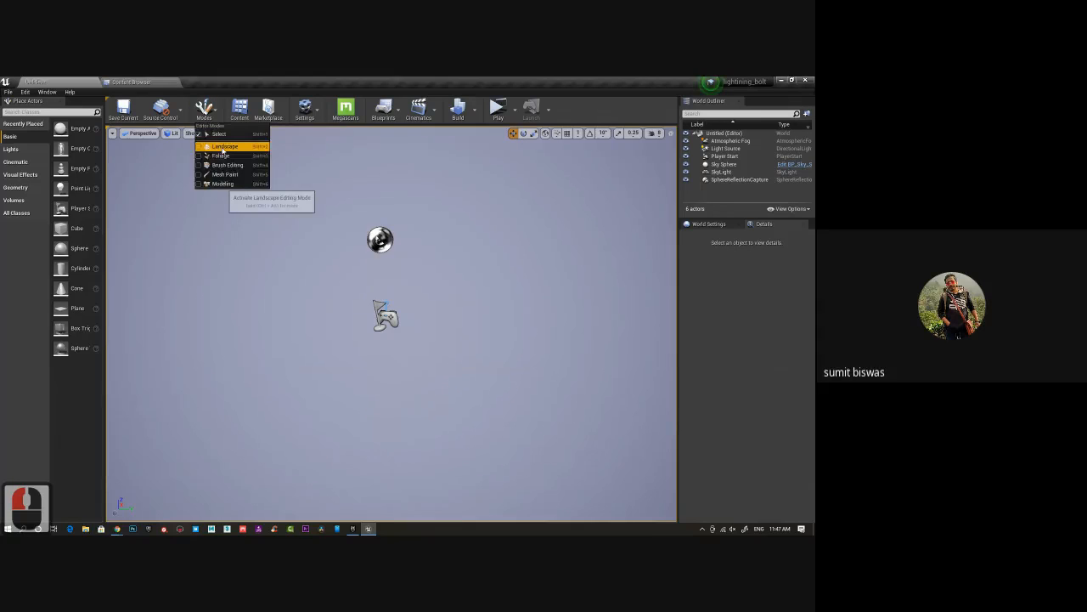
pyautogui.click(223, 149)
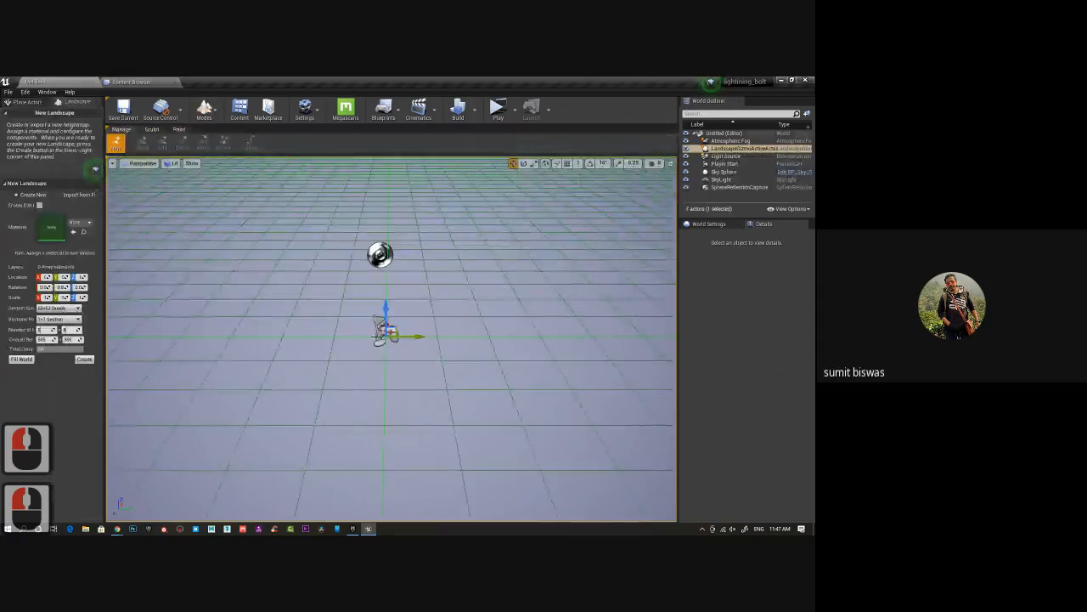
pyautogui.scroll(-20, 391, 276)
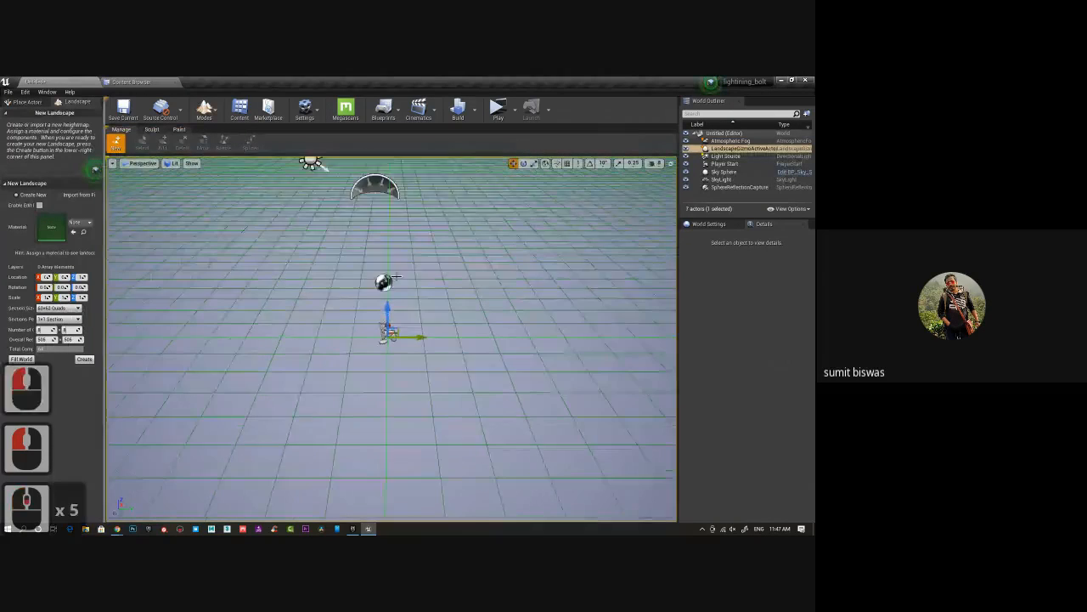
pyautogui.scroll(-18, 396, 274)
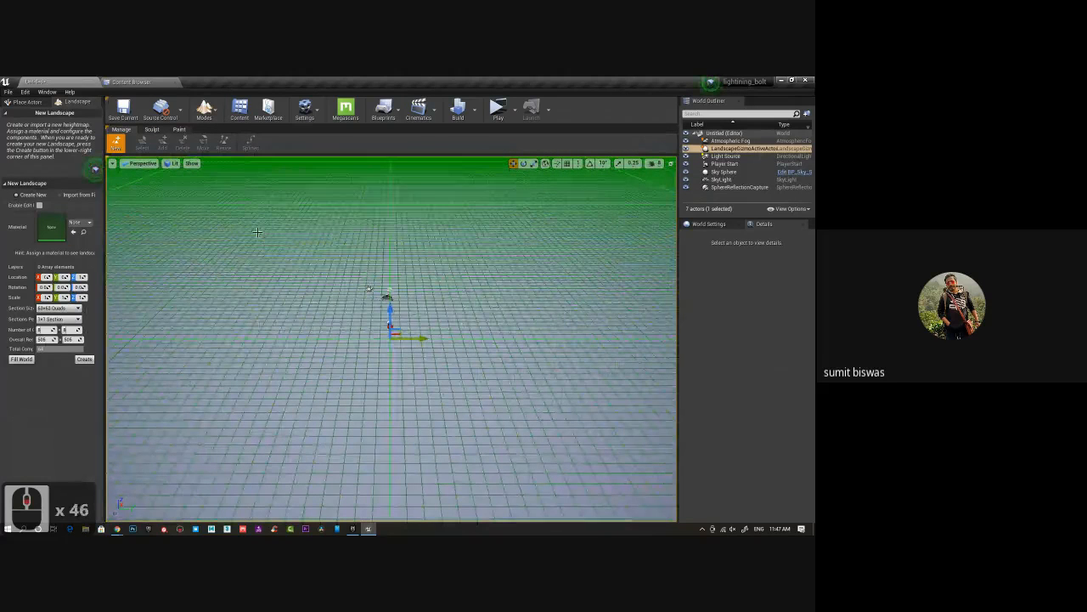
# Set the new landscape to import from file and load lassenhm-height-map-merged.png from the Online class folder on drive D as its heightmap.
pyautogui.click(61, 195)
pyautogui.click(83, 216)
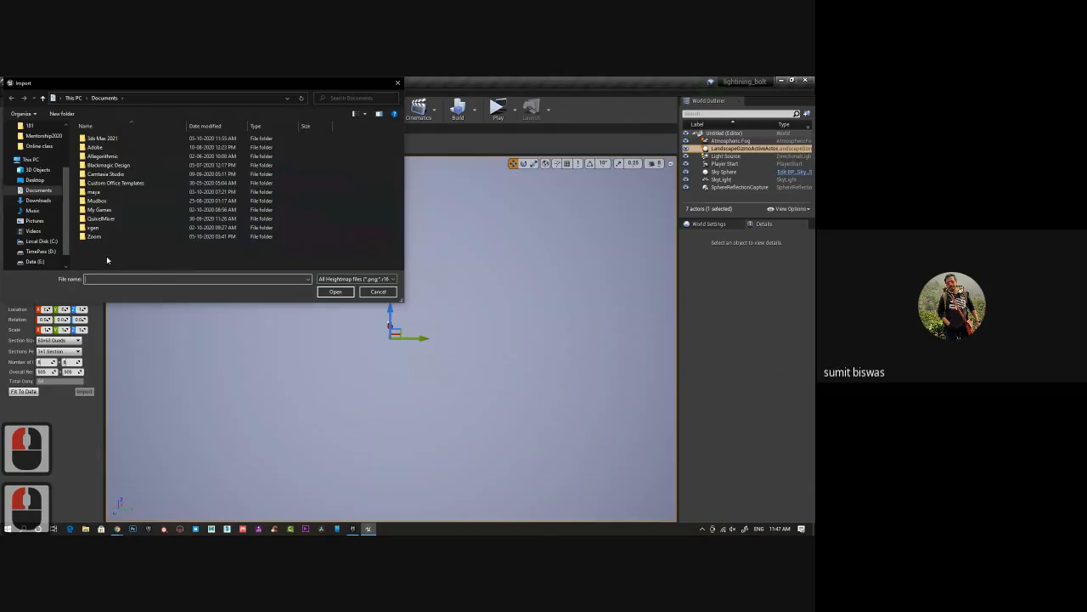
pyautogui.click(44, 252)
pyautogui.scroll(-9, 213, 227)
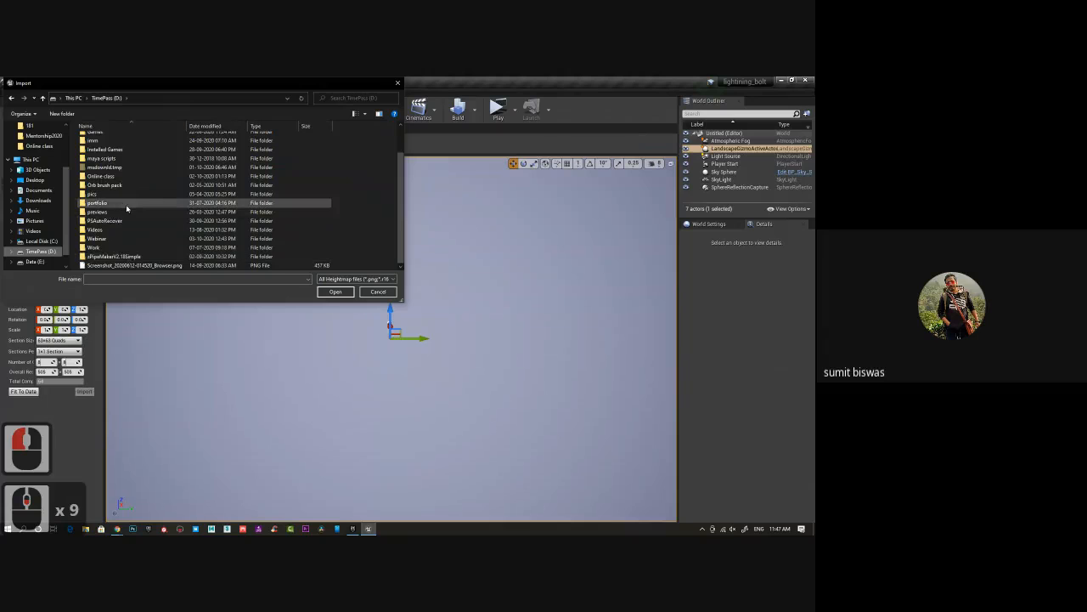
pyautogui.scroll(2, 141, 220)
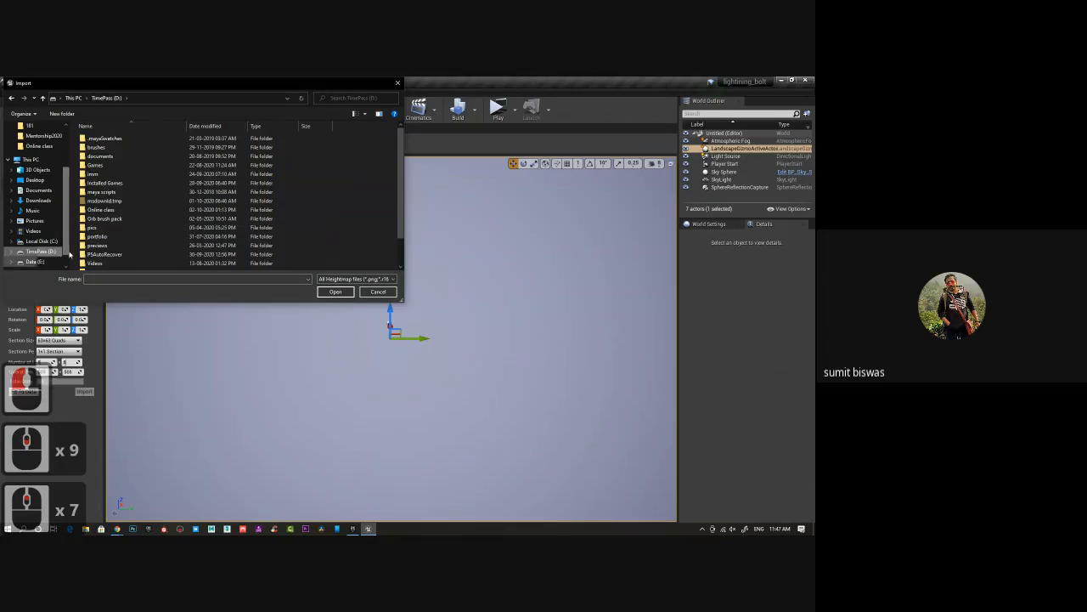
pyautogui.scroll(-3, 136, 217)
pyautogui.click(104, 176)
pyautogui.doubleClick(104, 177)
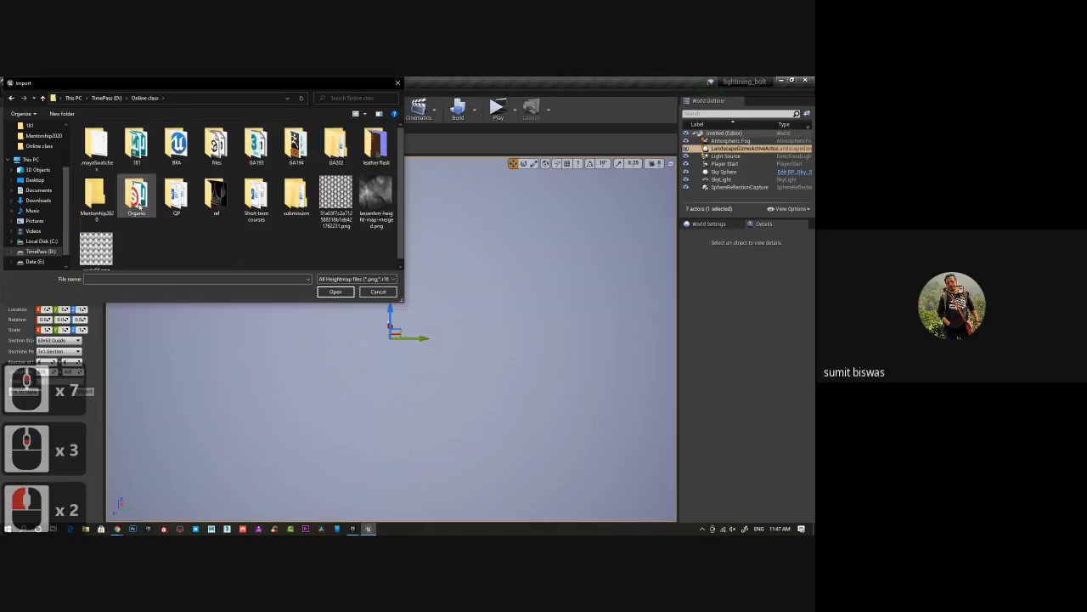
pyautogui.click(380, 202)
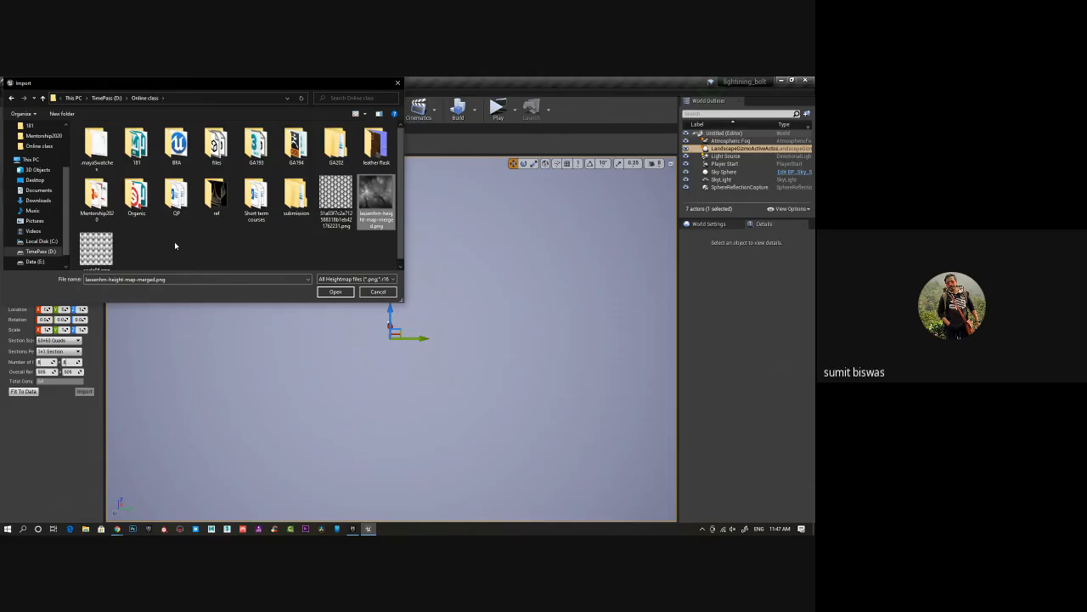
pyautogui.click(336, 291)
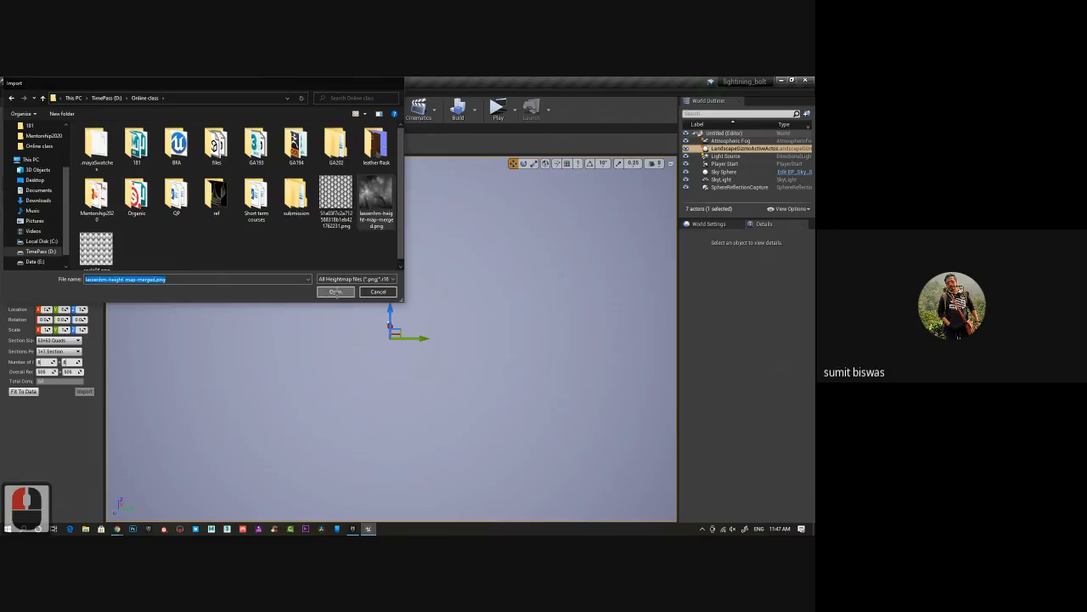
# Import the heightmap as a landscape, view it from another angle, and undo its creation.
pyautogui.scroll(15, 429, 267)
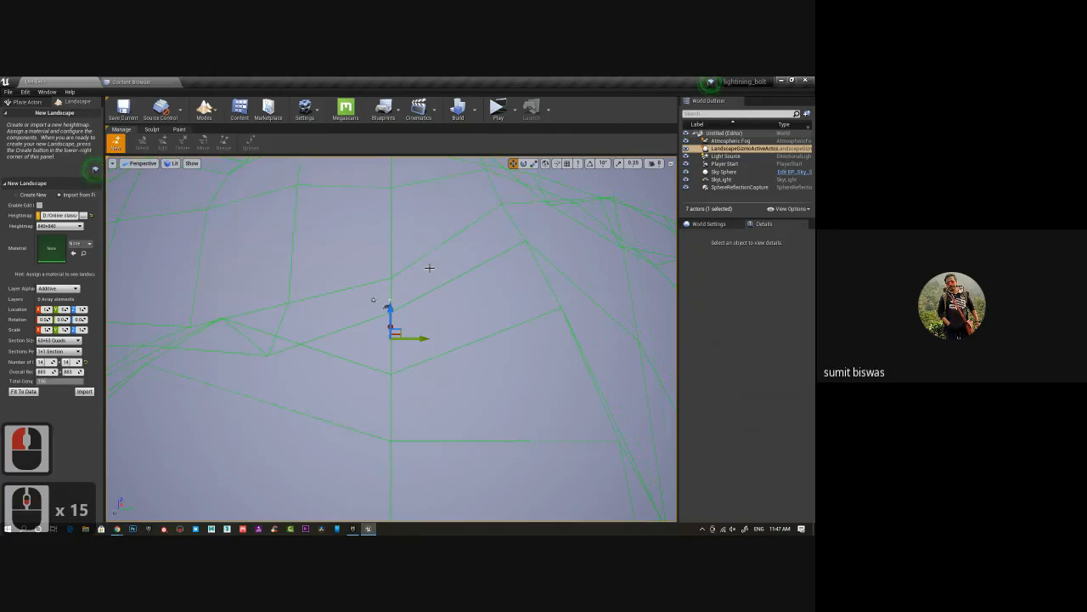
pyautogui.press('f')
pyautogui.press('f')
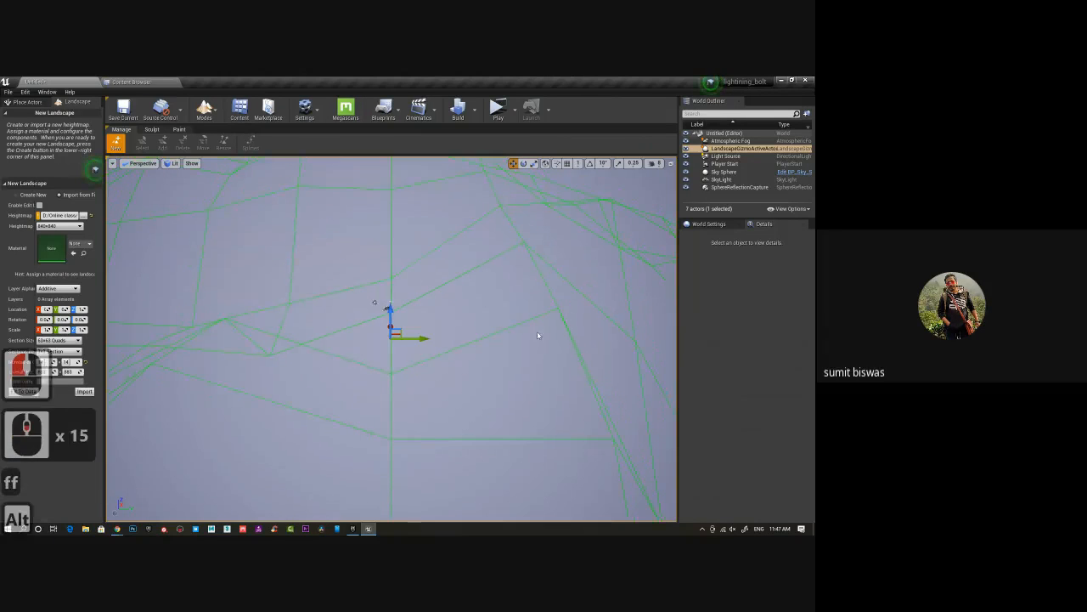
pyautogui.keyDown('alt'); pyautogui.moveTo(518, 348); pyautogui.dragTo(458, 402, button='right'); pyautogui.keyUp('alt')
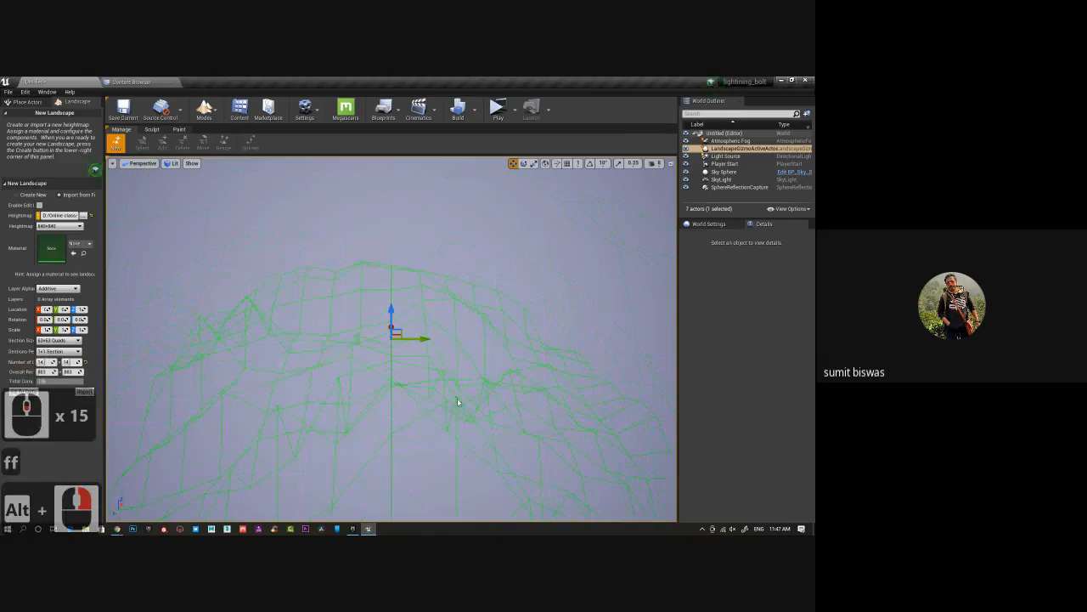
pyautogui.keyDown('alt'); pyautogui.rightClick(458, 402); pyautogui.keyUp('alt')
pyautogui.keyDown('alt'); pyautogui.moveTo(458, 402); pyautogui.dragTo(338, 364); pyautogui.keyUp('alt')
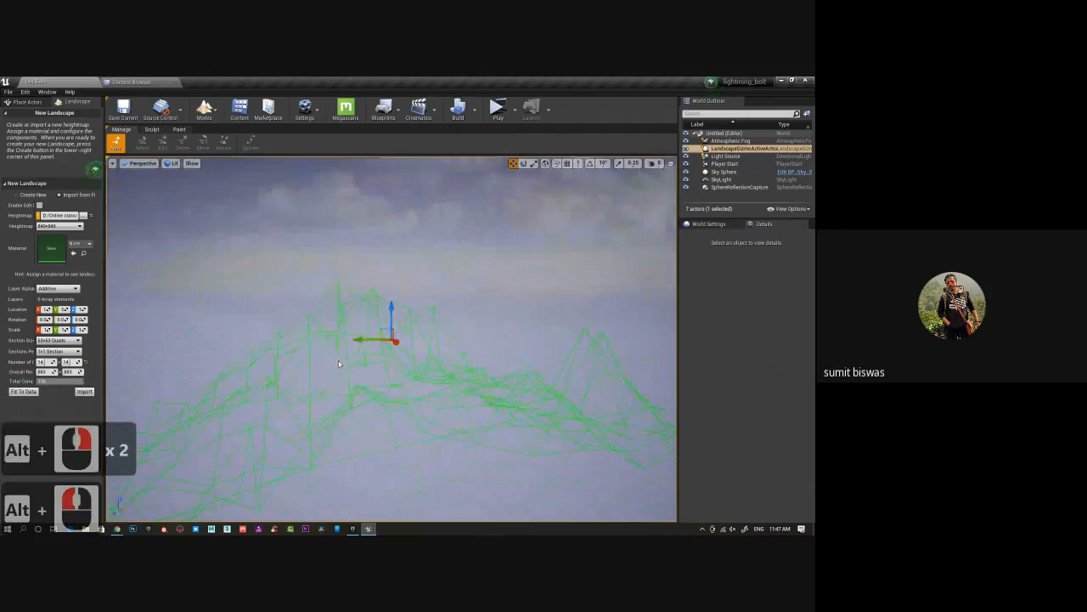
pyautogui.click(85, 391)
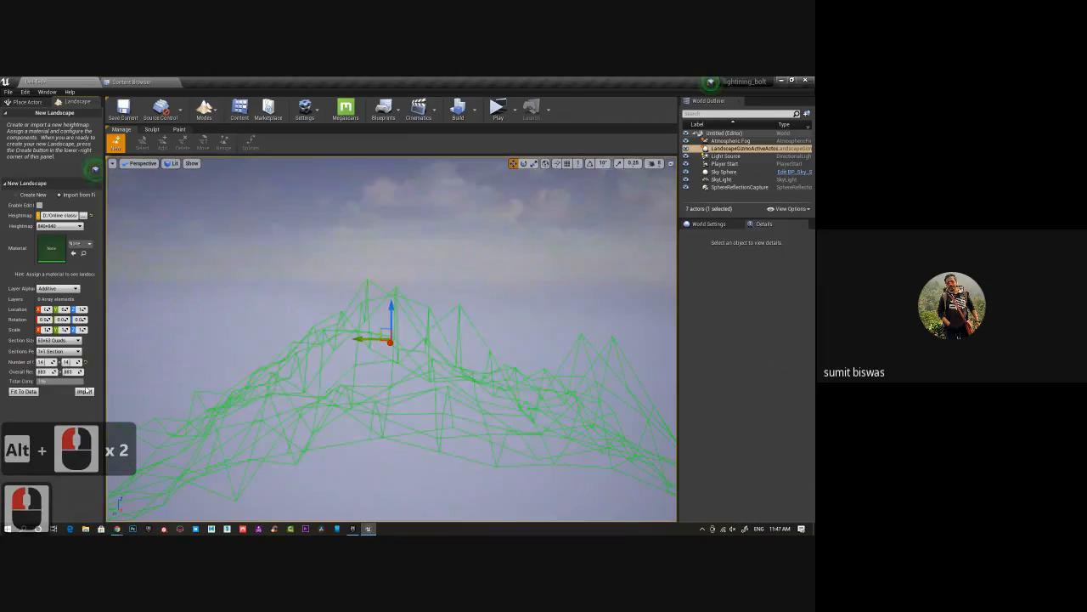
pyautogui.click(85, 391)
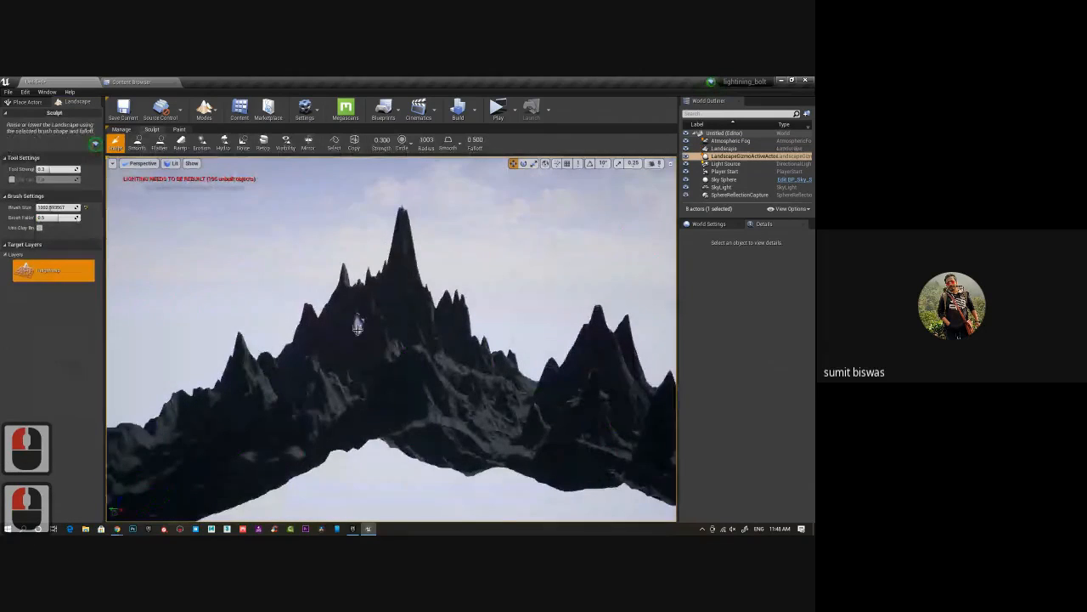
pyautogui.keyDown('alt'); pyautogui.moveTo(357, 327); pyautogui.dragTo(359, 334); pyautogui.keyUp('alt')
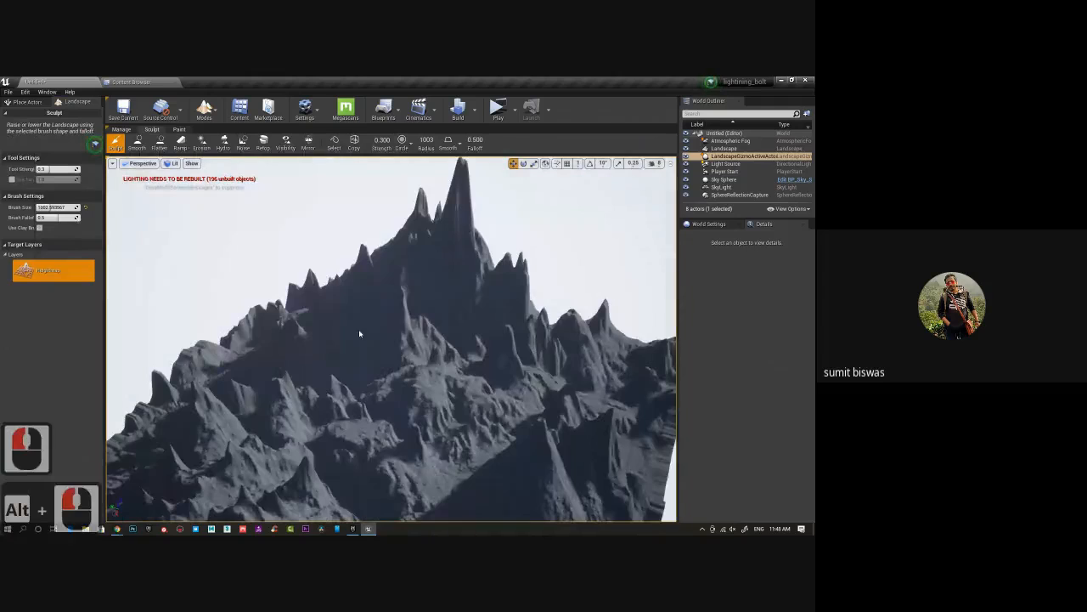
pyautogui.hotkey('ctrl', 'z')
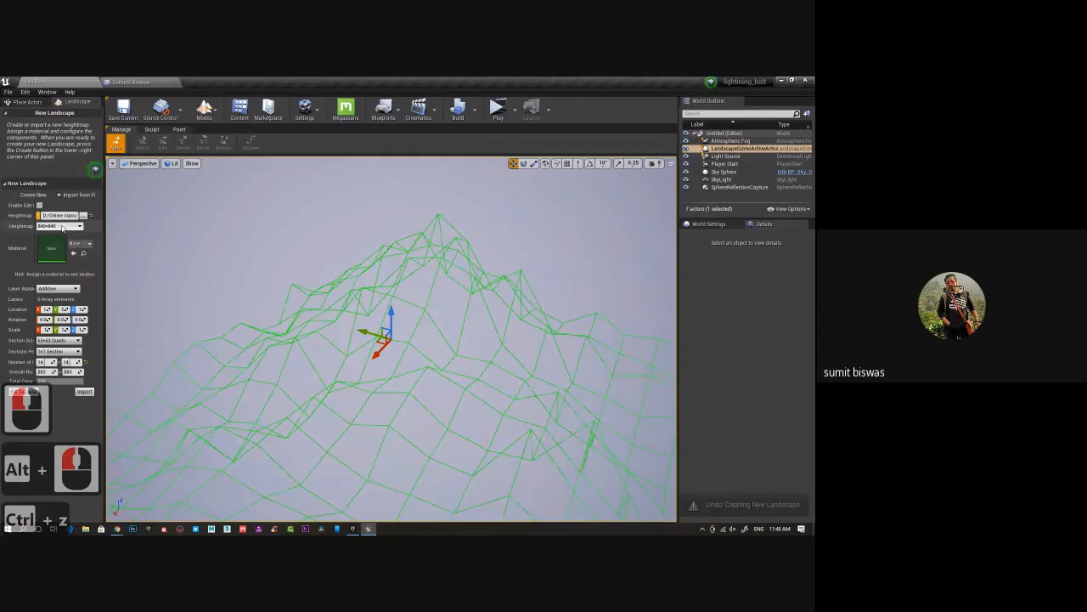
# Fit the landscape settings to the heightmap data and import the landscape into the level.
pyautogui.click(80, 226)
pyautogui.click(80, 226)
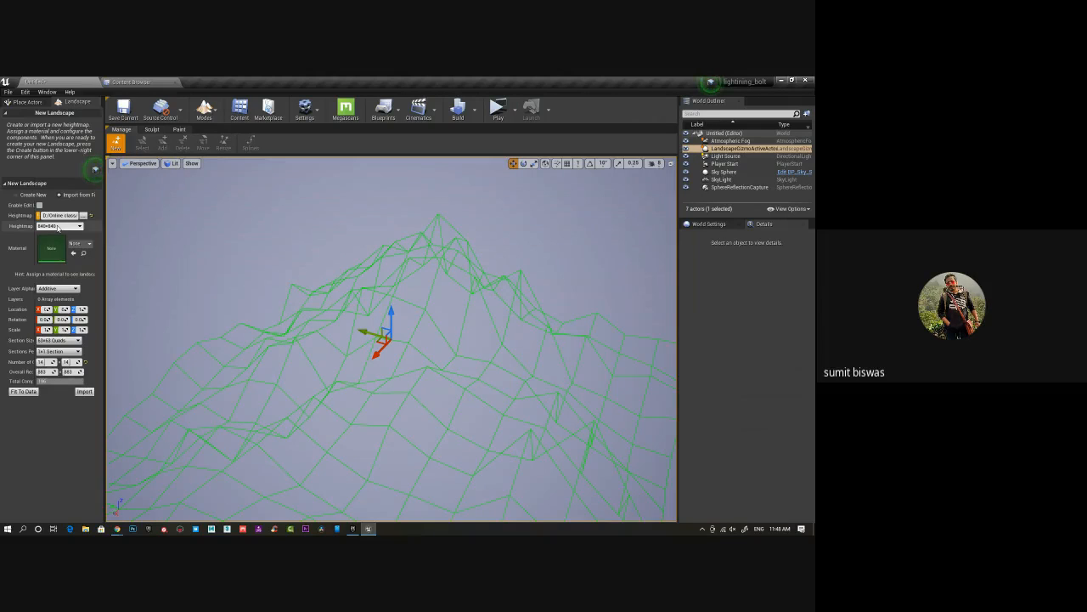
pyautogui.click(23, 391)
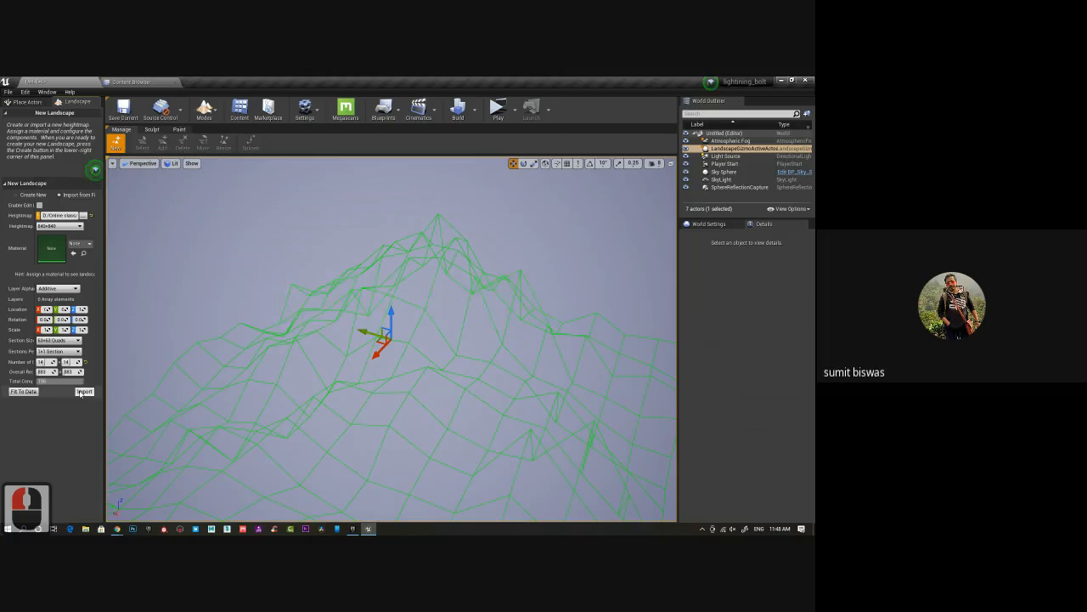
pyautogui.click(84, 391)
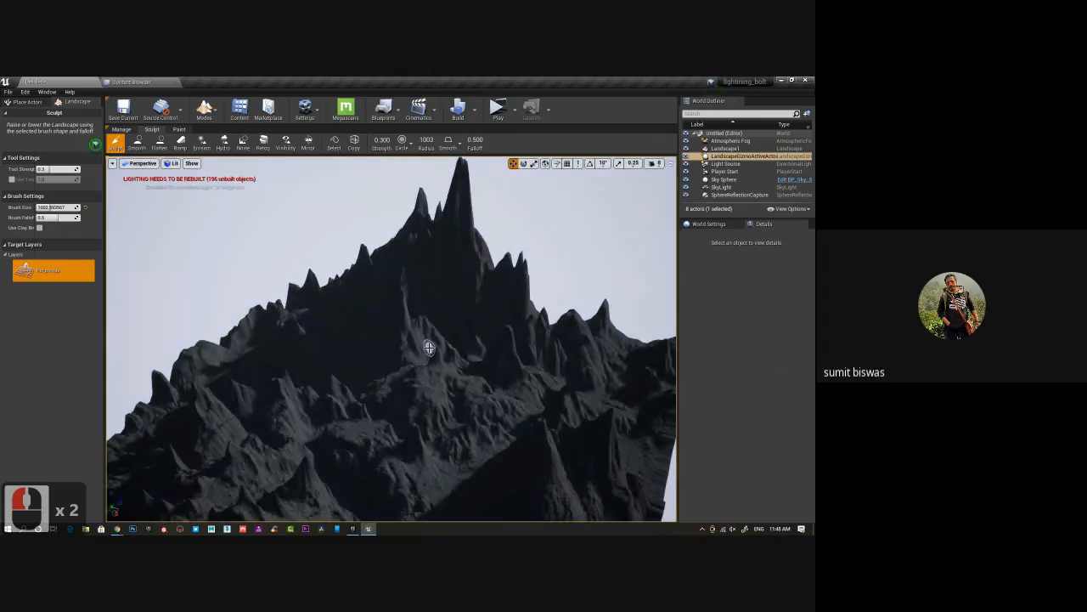
pyautogui.keyDown('alt'); pyautogui.moveTo(461, 393); pyautogui.dragTo(300, 377); pyautogui.keyUp('alt')
pyautogui.keyDown('alt'); pyautogui.moveTo(300, 377); pyautogui.dragTo(371, 397, button='right'); pyautogui.keyUp('alt')
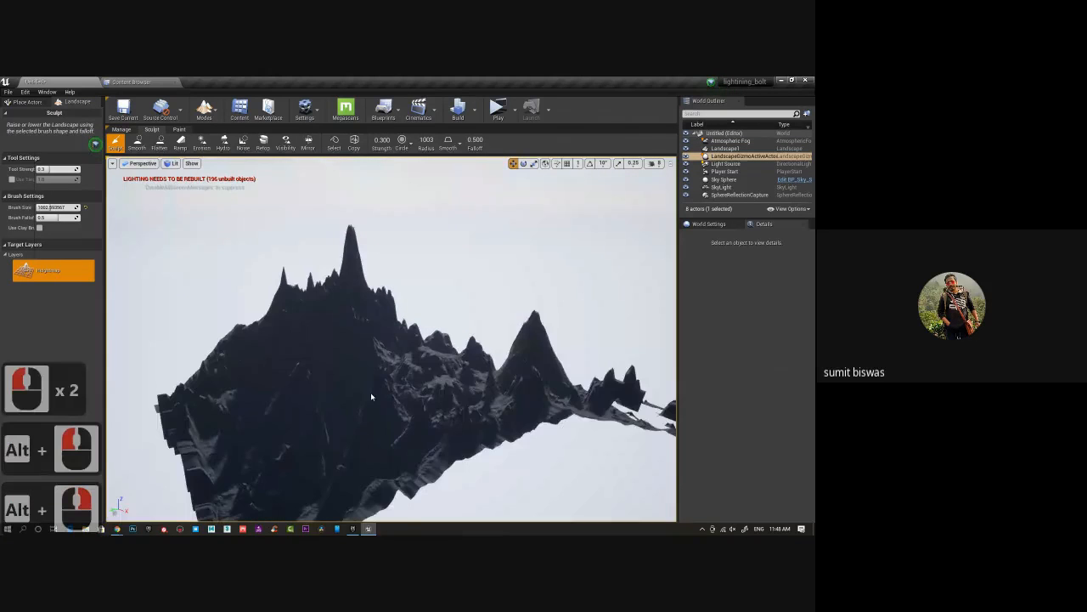
pyautogui.keyDown('alt'); pyautogui.moveTo(521, 386); pyautogui.dragTo(226, 377); pyautogui.keyUp('alt')
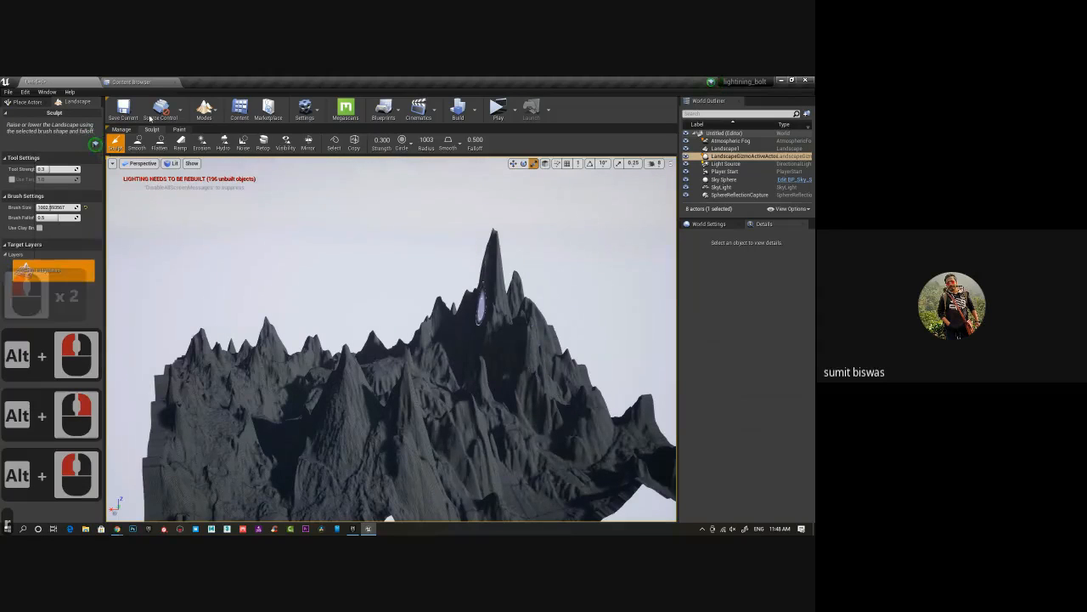
# Leave Landscape editing for Select mode and select the imported landscape with the scale tool active.
pyautogui.press('r')
pyautogui.click(204, 109)
pyautogui.click(225, 134)
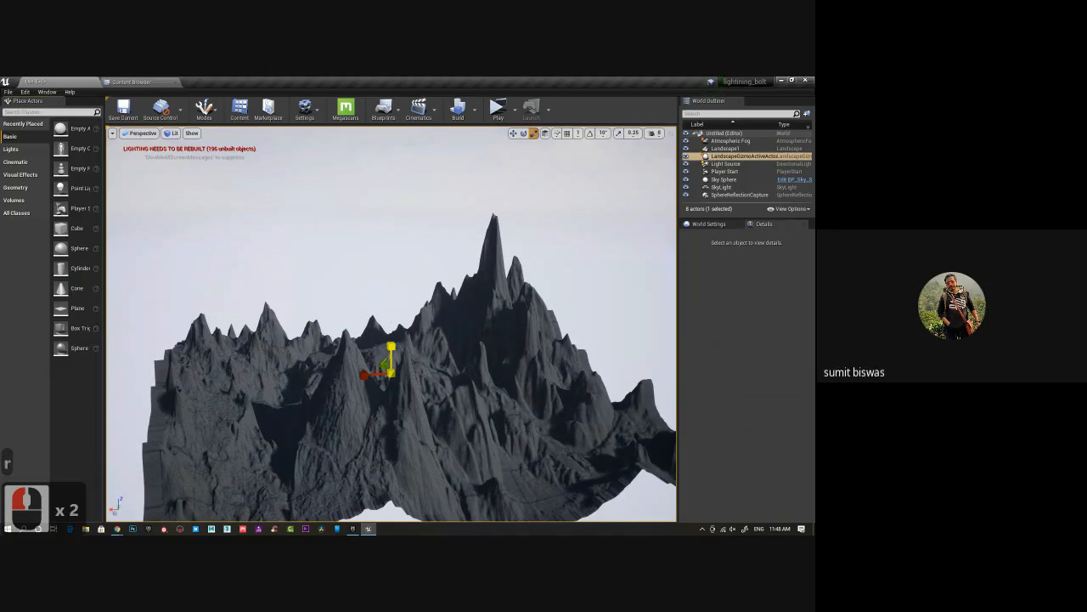
pyautogui.doubleClick(391, 347)
pyautogui.click(465, 387)
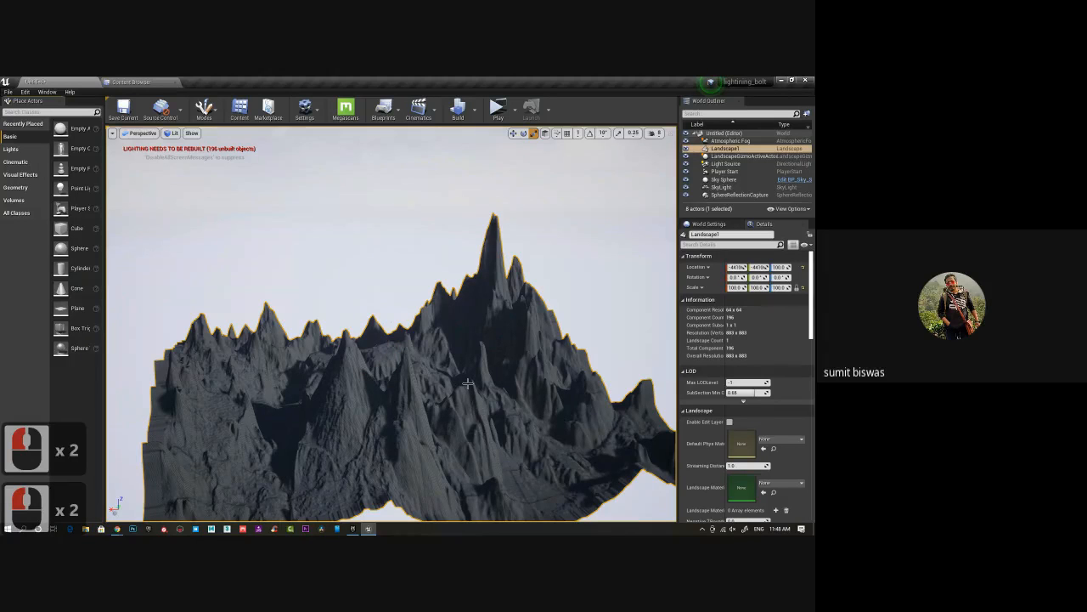
# Flatten the landscape by scaling it down vertically to a Z scale of about 28.
pyautogui.keyDown('alt'); pyautogui.moveTo(467, 384); pyautogui.dragTo(476, 357); pyautogui.keyUp('alt')
pyautogui.moveTo(559, 272); pyautogui.dragTo(567, 398)
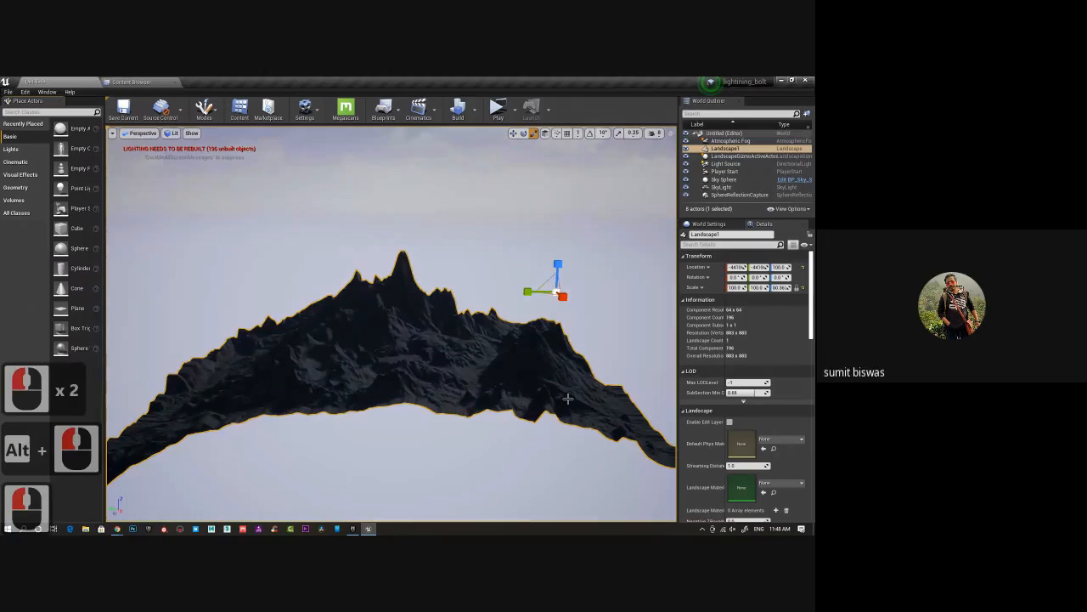
pyautogui.moveTo(558, 265)
pyautogui.mouseDown()
pyautogui.moveTo(564, 390)
pyautogui.moveTo(558, 281)
pyautogui.mouseUp()
pyautogui.keyDown('alt'); pyautogui.moveTo(456, 357); pyautogui.dragTo(555, 435); pyautogui.keyUp('alt')
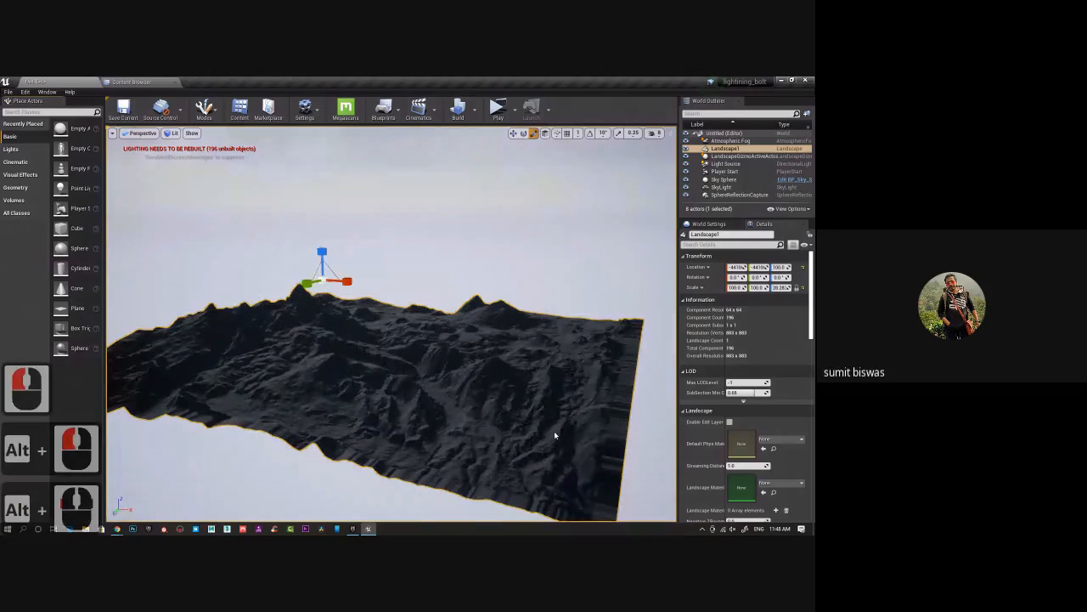
pyautogui.keyDown('alt'); pyautogui.moveTo(554, 435); pyautogui.dragTo(554, 357, button='right'); pyautogui.keyUp('alt')
pyautogui.keyDown('alt'); pyautogui.moveTo(554, 357); pyautogui.dragTo(464, 411); pyautogui.keyUp('alt')
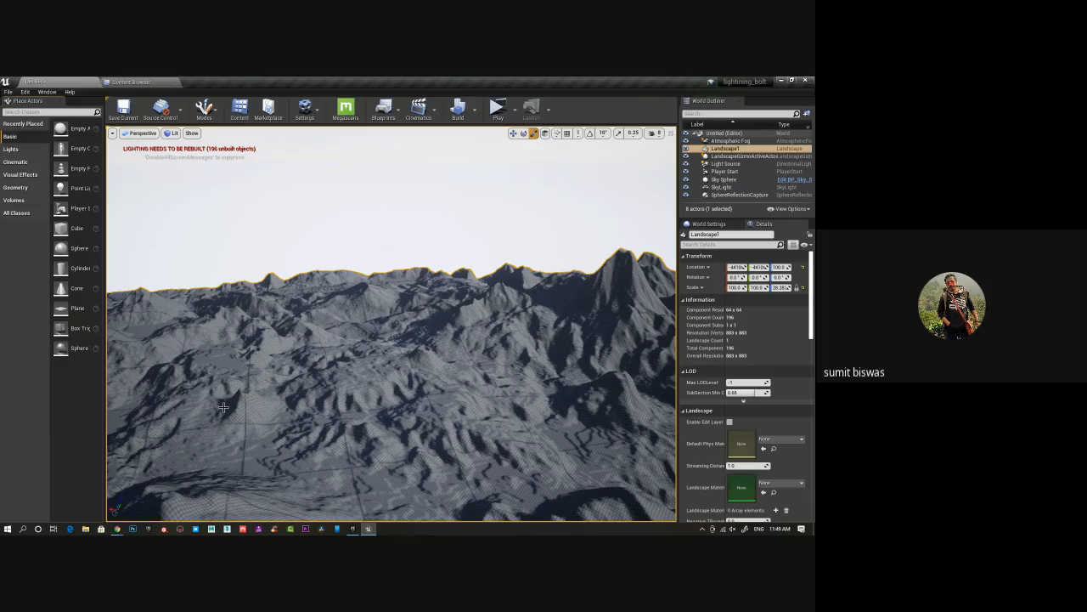
# Lower the mountains further by reducing the landscape's Z scale to about 23.
pyautogui.keyDown('alt'); pyautogui.click(293, 365); pyautogui.keyUp('alt')
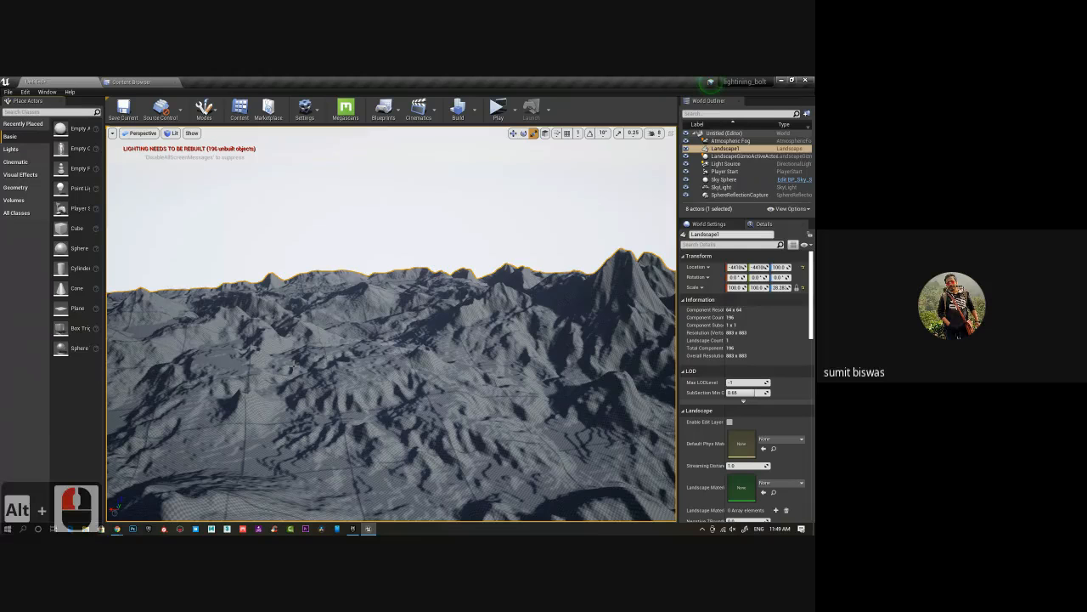
pyautogui.moveTo(294, 365)
pyautogui.keyDown('alt'); pyautogui.mouseDown()
pyautogui.moveTo(335, 409)
pyautogui.moveTo(175, 352)
pyautogui.moveTo(258, 403)
pyautogui.moveTo(293, 365)
pyautogui.mouseUp(); pyautogui.keyUp('alt')
pyautogui.keyDown('alt'); pyautogui.click(293, 365); pyautogui.keyUp('alt')
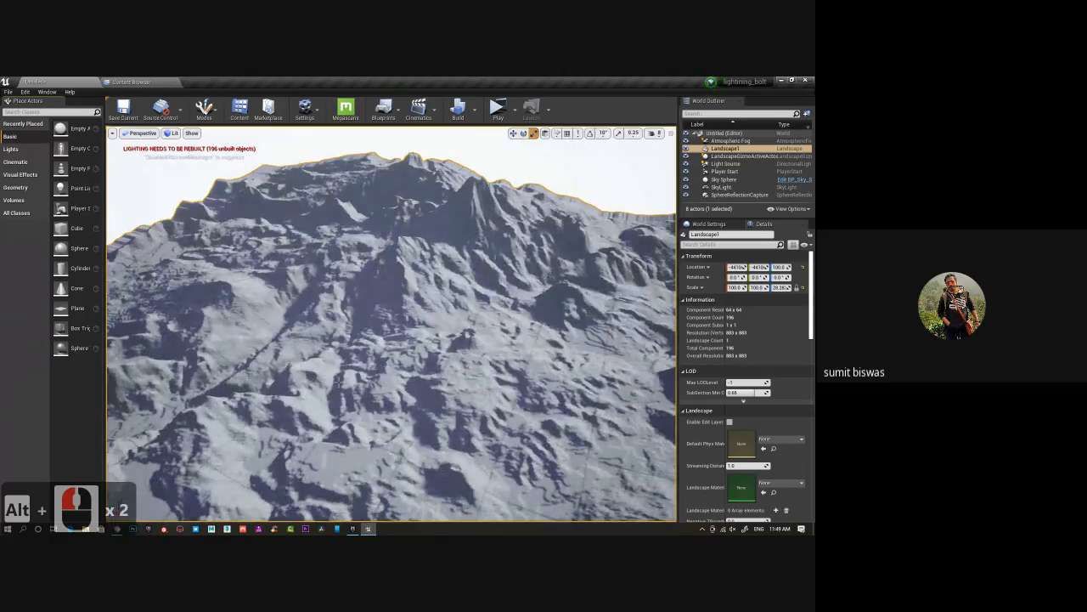
pyautogui.keyDown('alt'); pyautogui.moveTo(357, 346); pyautogui.dragTo(356, 301); pyautogui.keyUp('alt')
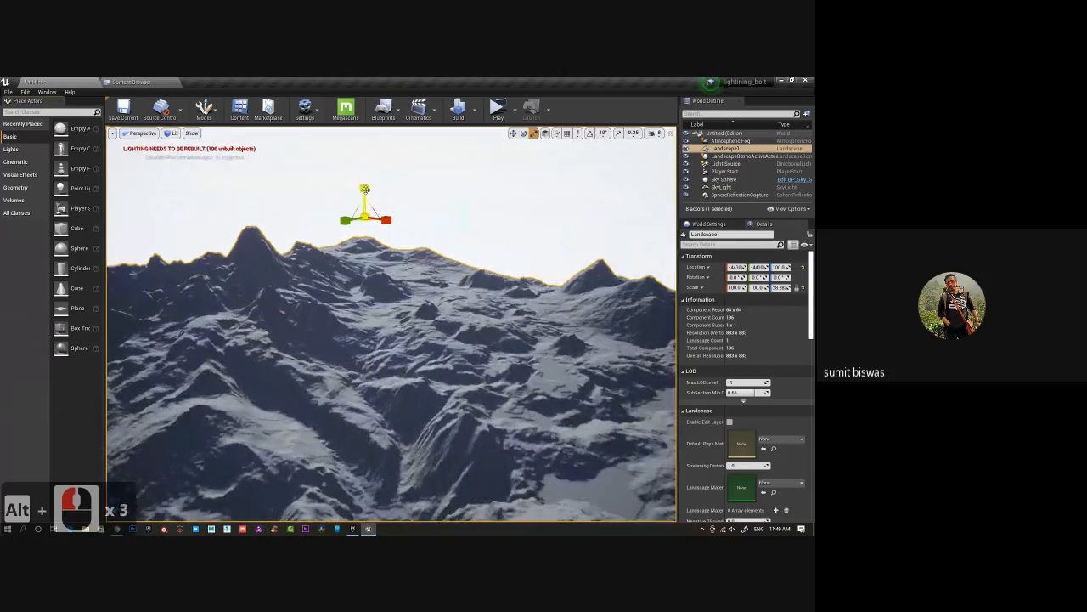
pyautogui.moveTo(364, 190); pyautogui.dragTo(159, 339)
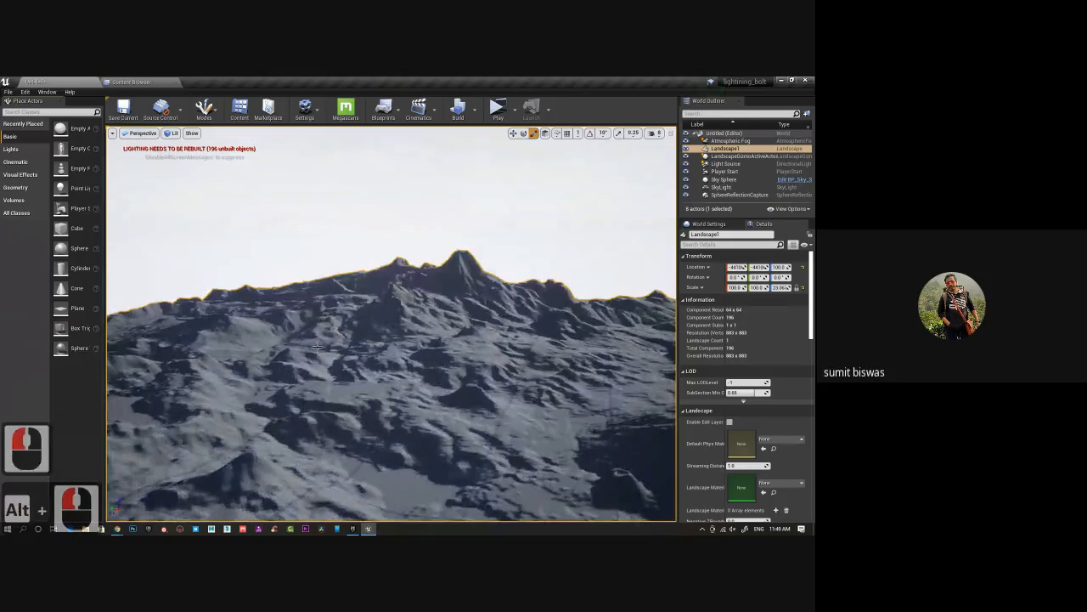
pyautogui.keyDown('alt'); pyautogui.moveTo(365, 400); pyautogui.dragTo(369, 380); pyautogui.keyUp('alt')
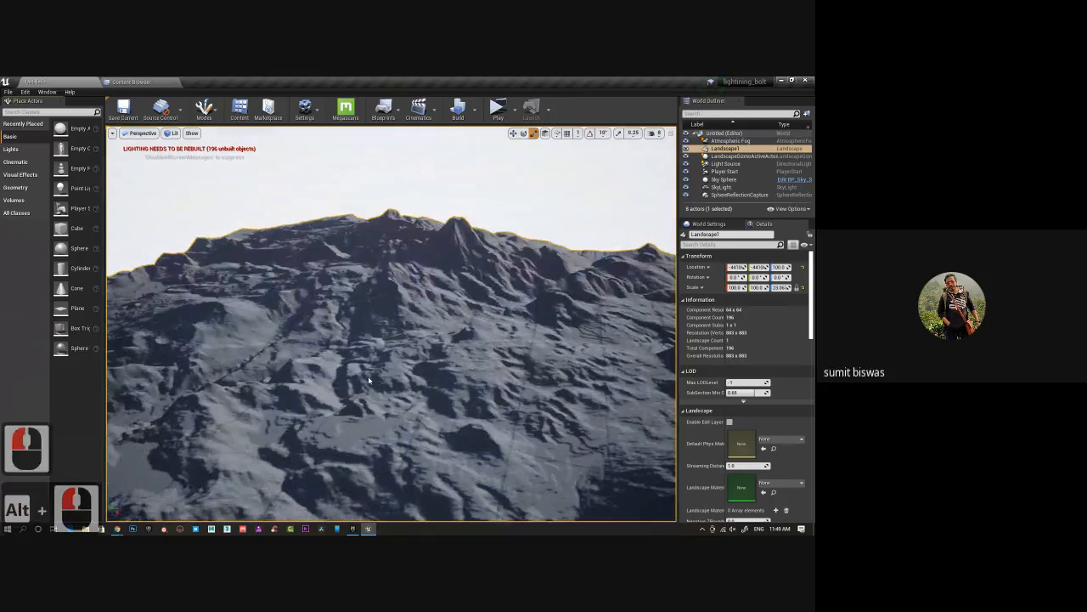
# Browse the project content to the GA193 folder that holds the landscape material.
pyautogui.click(132, 81)
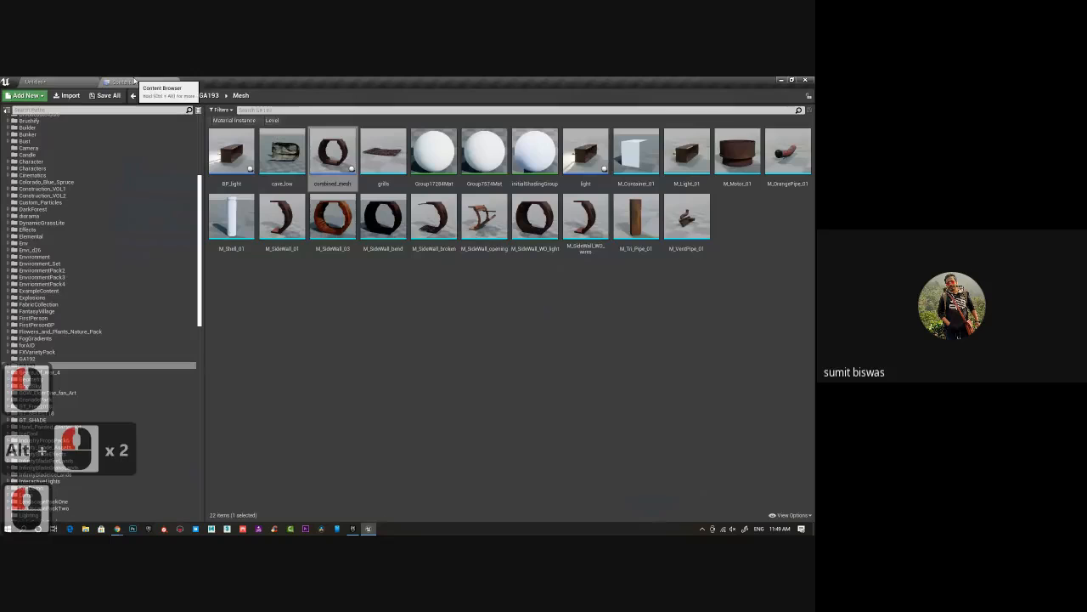
pyautogui.click(148, 365)
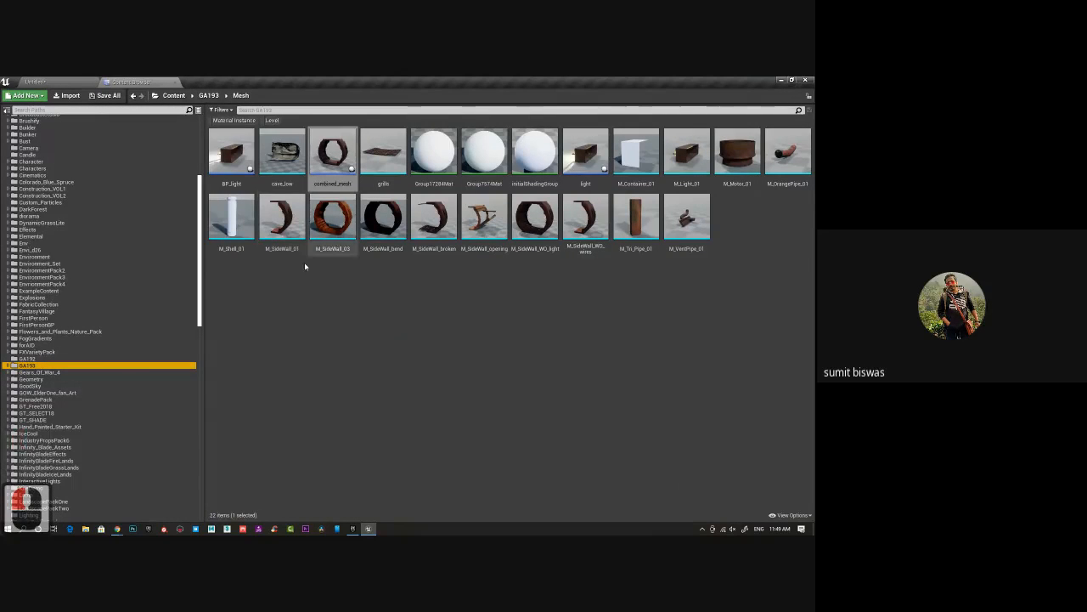
pyautogui.doubleClick(34, 364)
pyautogui.click(34, 379)
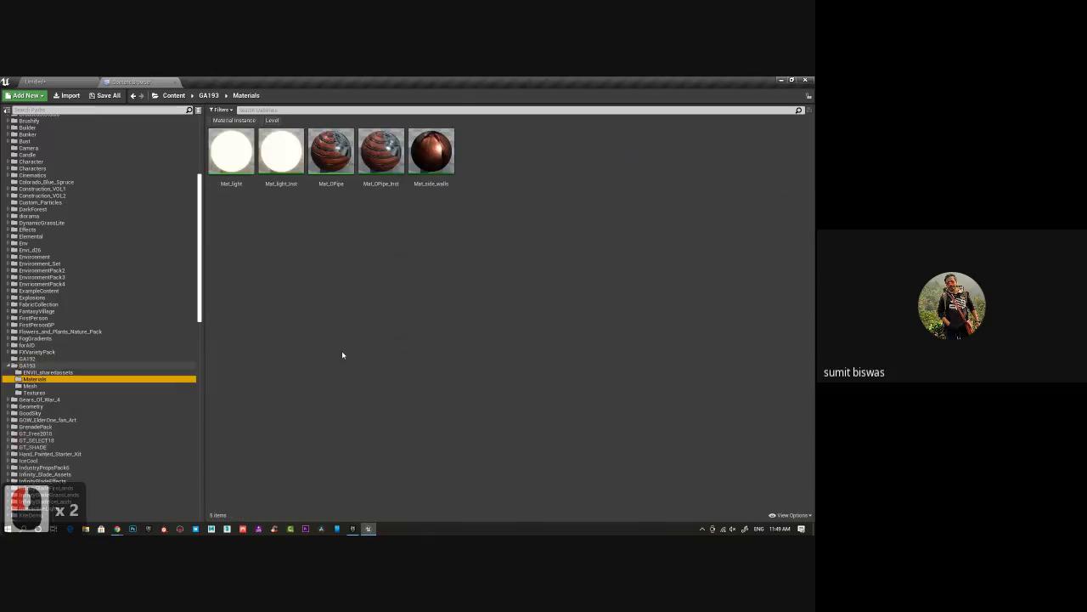
pyautogui.click(145, 365)
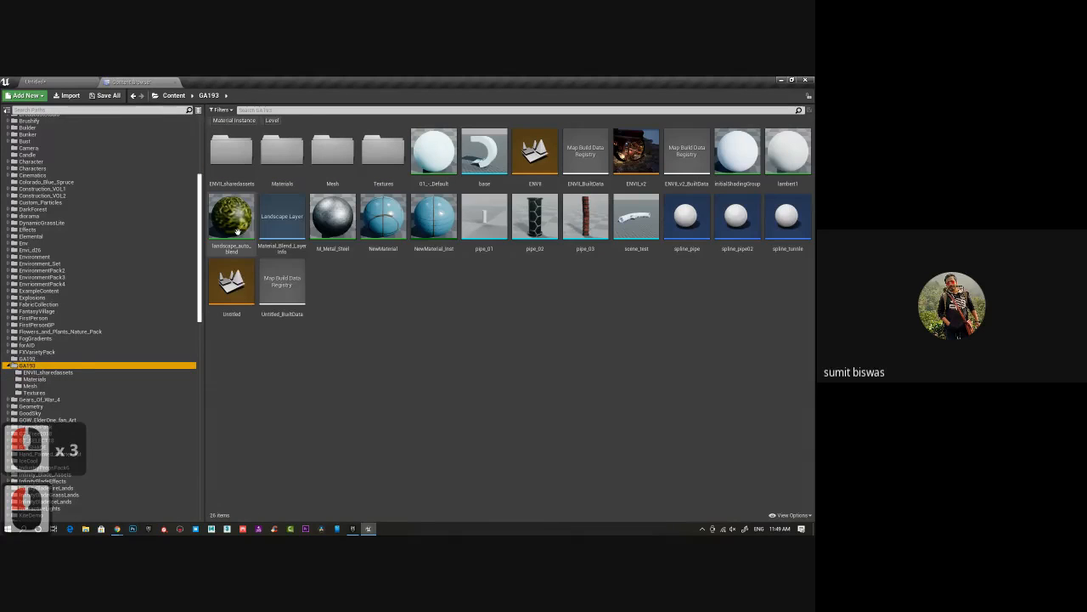
# Assign the landscape_auto_blend material from the GA193 folder to the landscape's Landscape Material property.
pyautogui.moveTo(224, 220); pyautogui.dragTo(426, 326)
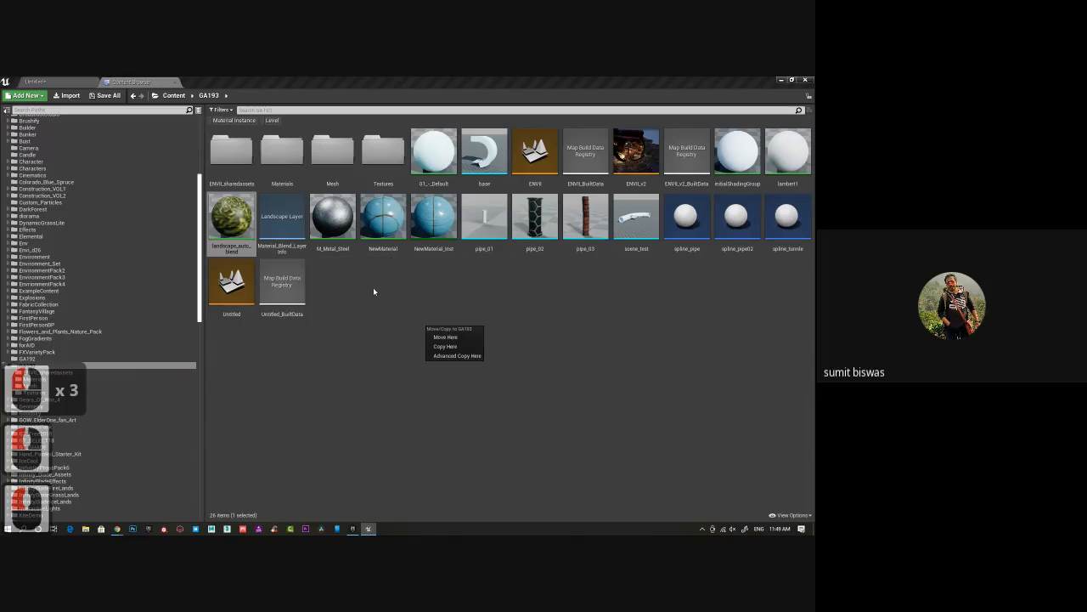
pyautogui.click(139, 84)
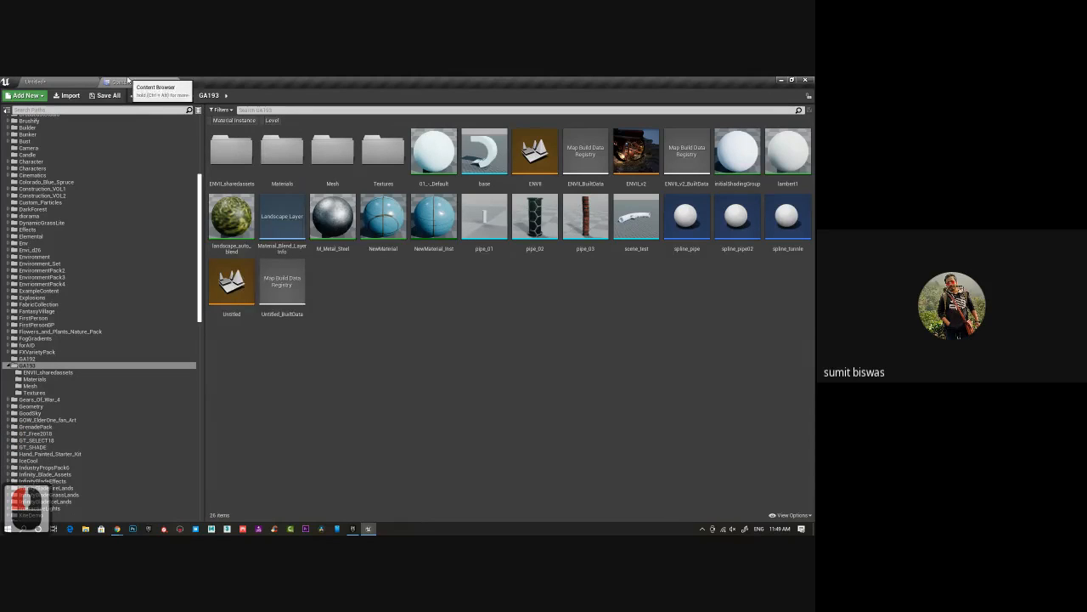
pyautogui.click(226, 220)
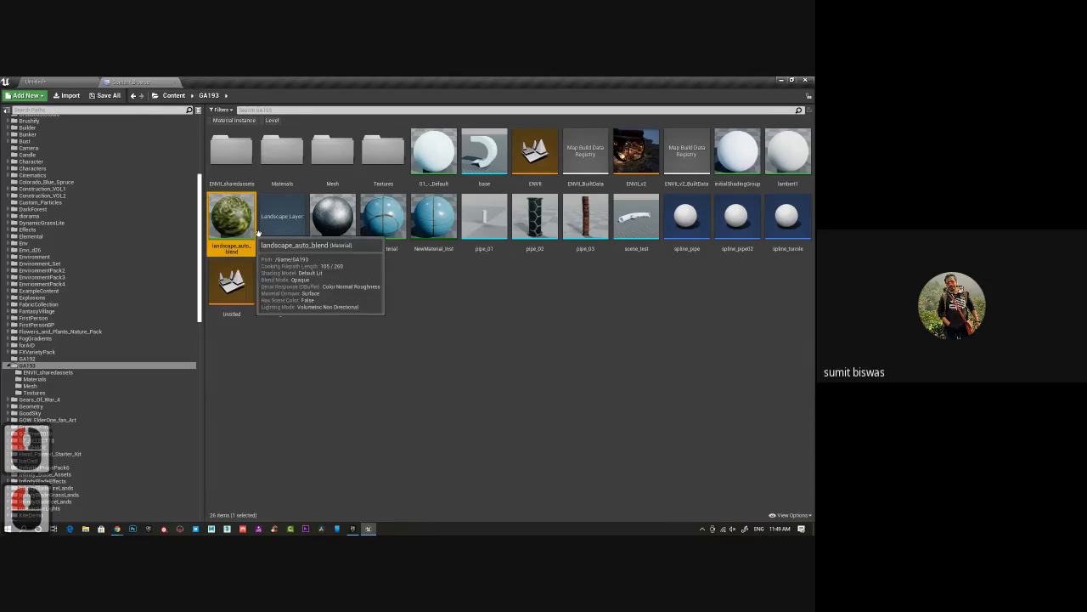
pyautogui.click(63, 82)
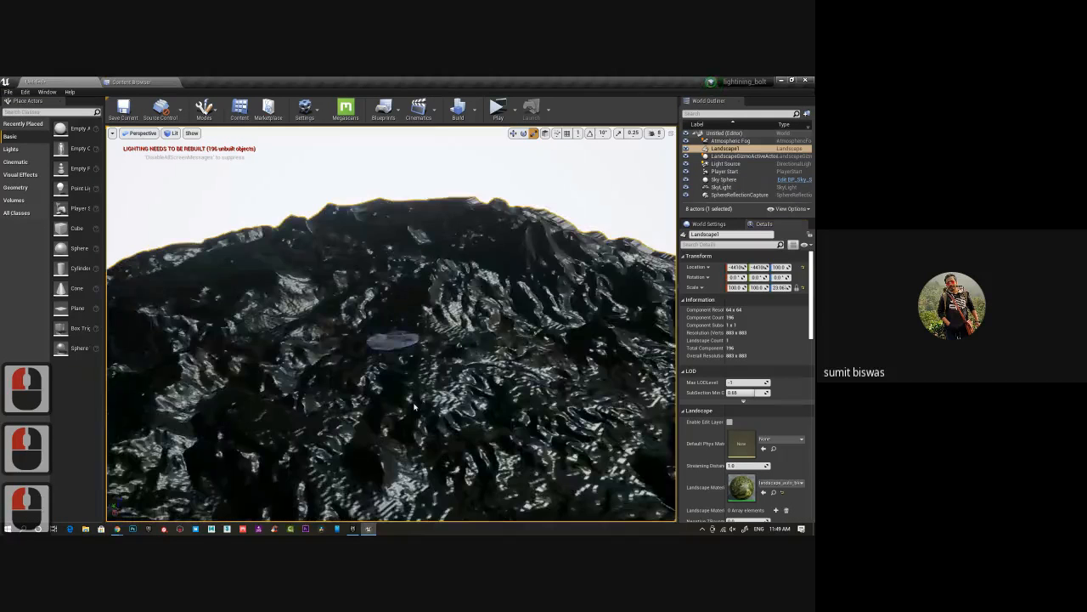
# Switch to Landscape mode's Paint tool and open the layer info creation options for the first target layer.
pyautogui.keyDown('alt'); pyautogui.moveTo(415, 407); pyautogui.dragTo(639, 513); pyautogui.keyUp('alt')
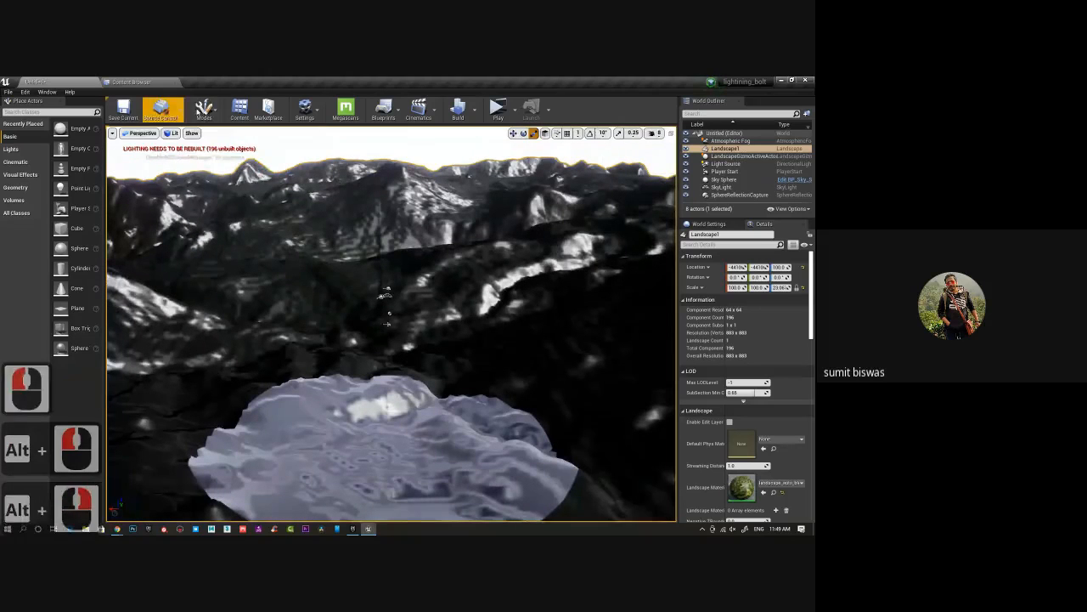
pyautogui.click(204, 109)
pyautogui.click(223, 152)
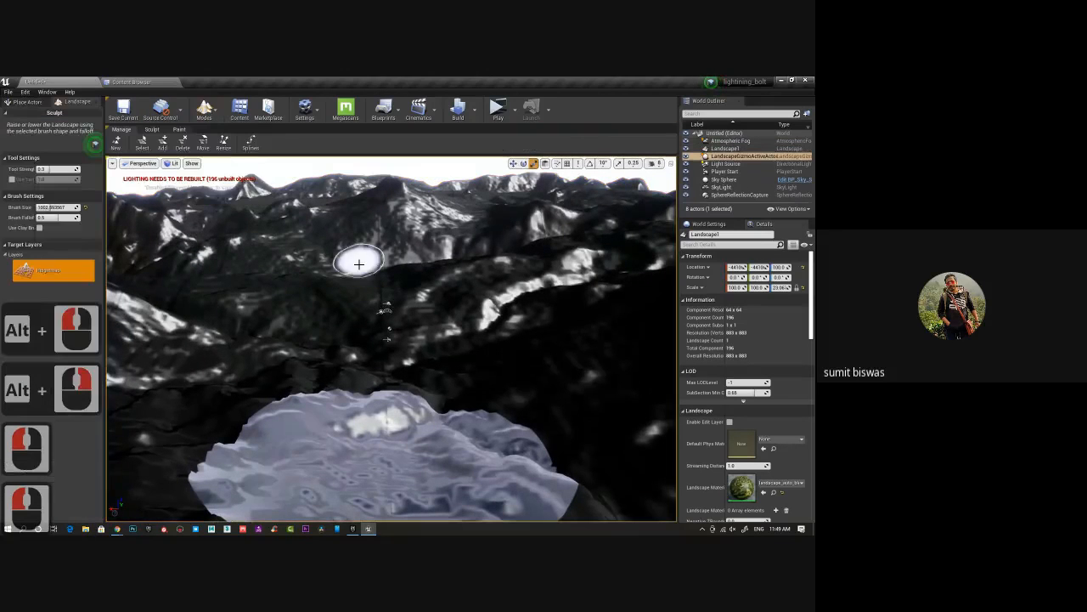
pyautogui.click(179, 129)
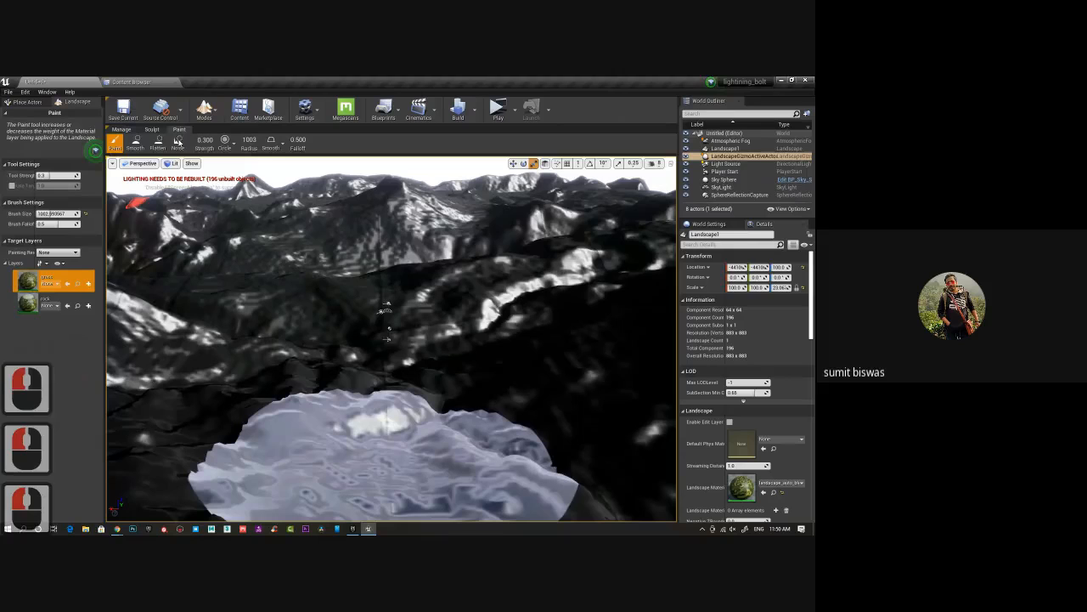
pyautogui.click(34, 285)
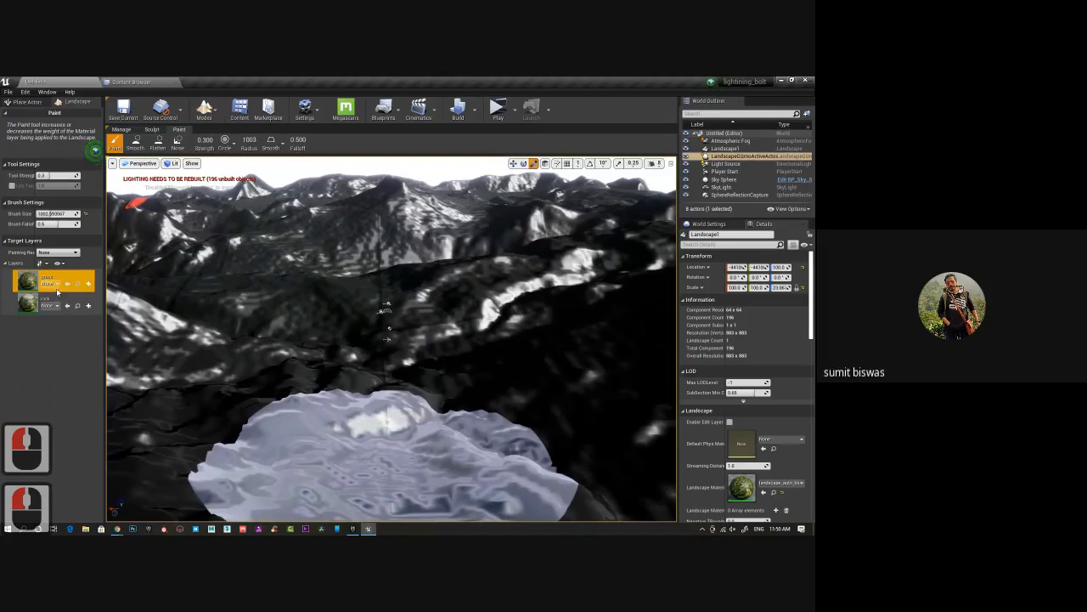
pyautogui.click(88, 284)
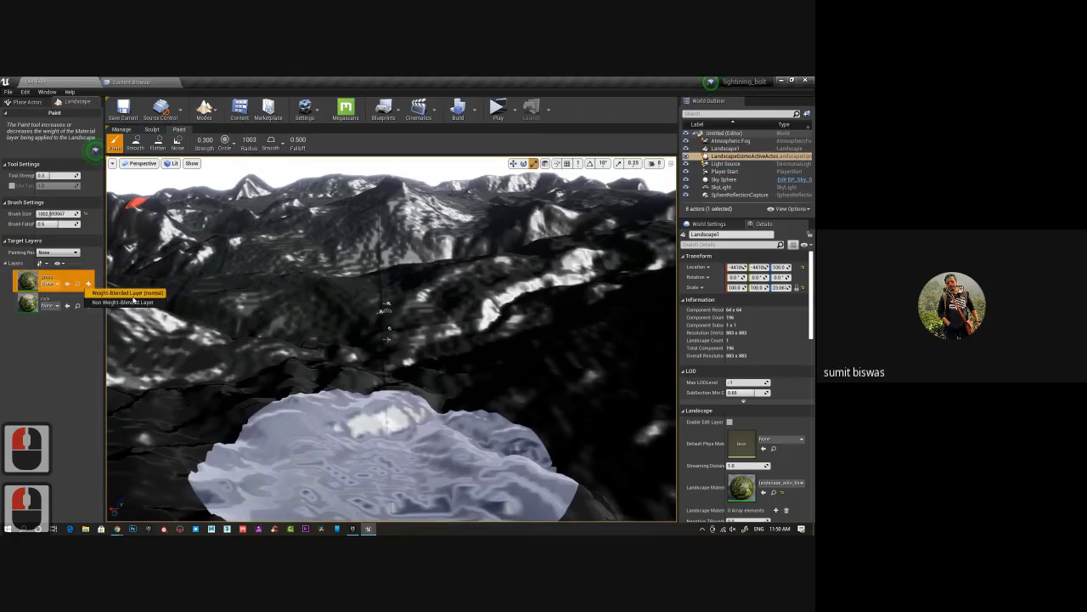
# Create weight-blended layer info objects for the grass and rock layers in the Untitled_2_sharedassets folder.
pyautogui.click(137, 294)
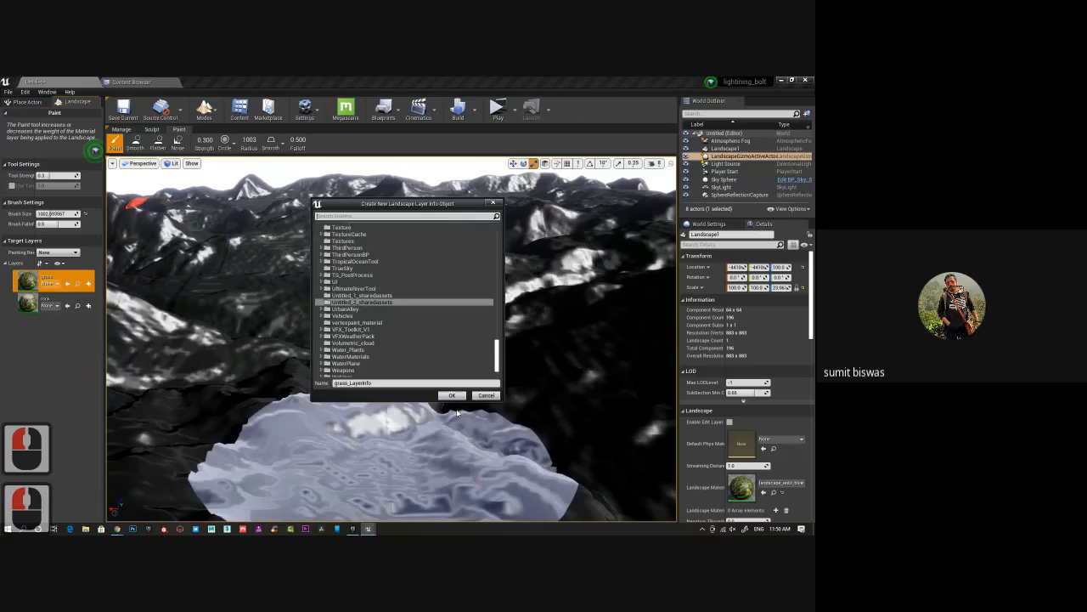
pyautogui.click(452, 395)
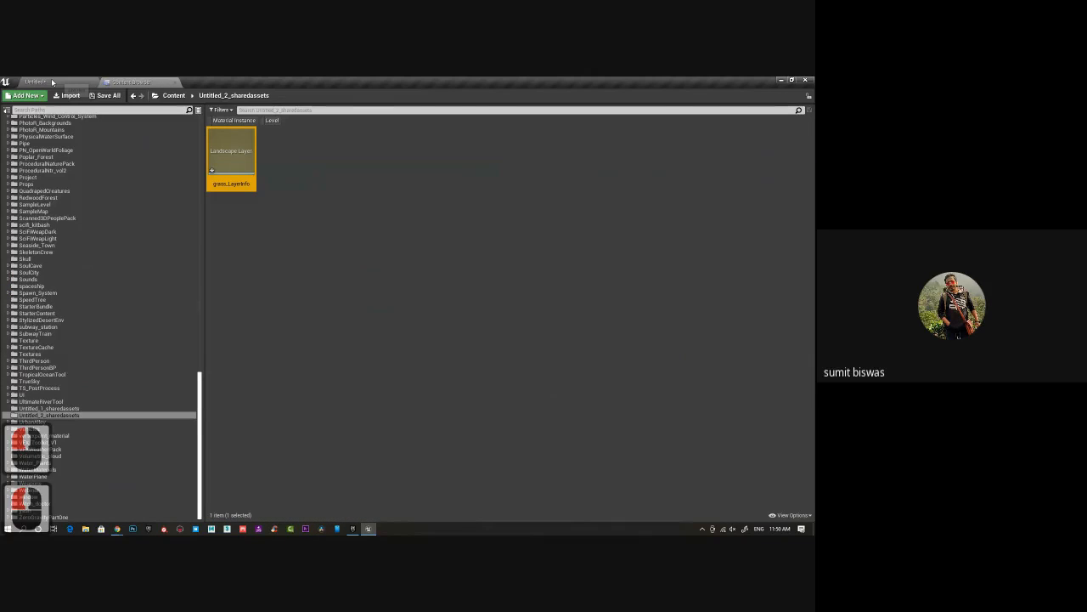
pyautogui.click(52, 81)
pyautogui.click(437, 398)
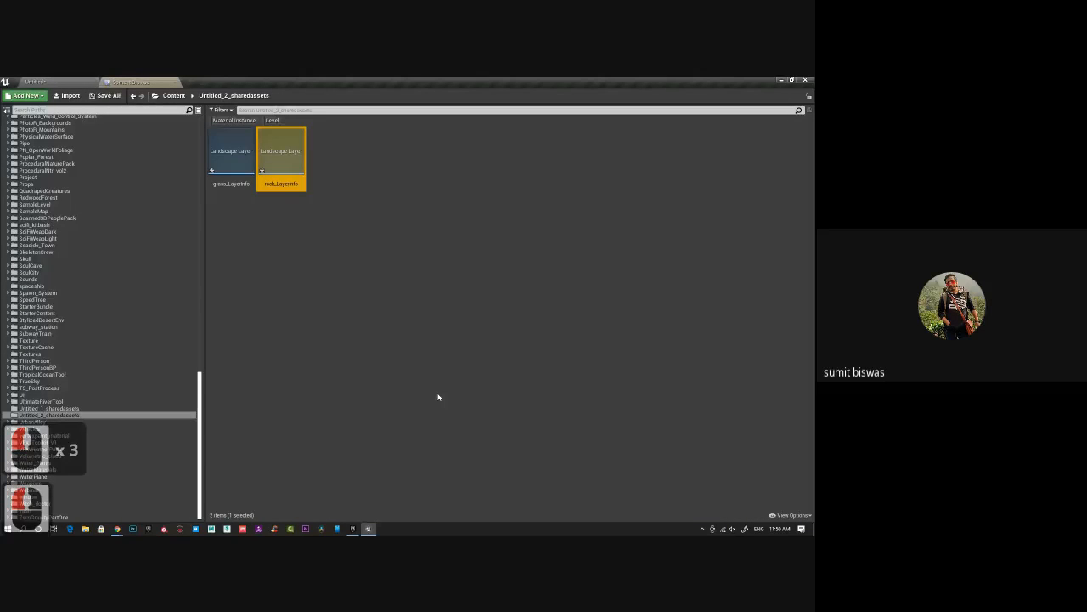
# Save only grass_LayerInfo and rock_LayerInfo, excluding Untitled_2 and its built data.
pyautogui.click(105, 95)
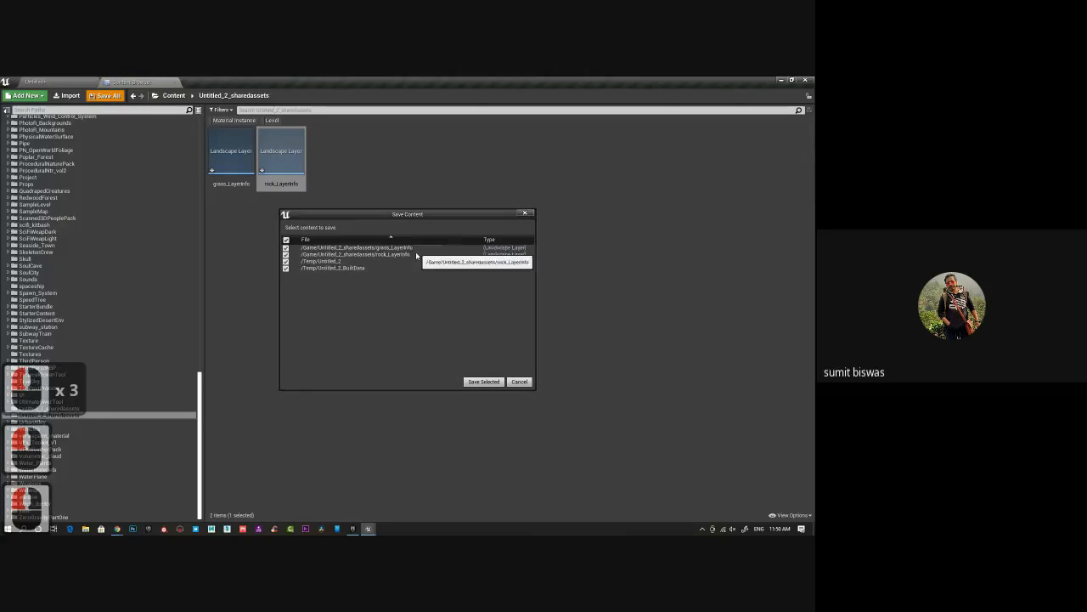
pyautogui.click(285, 261)
pyautogui.click(285, 268)
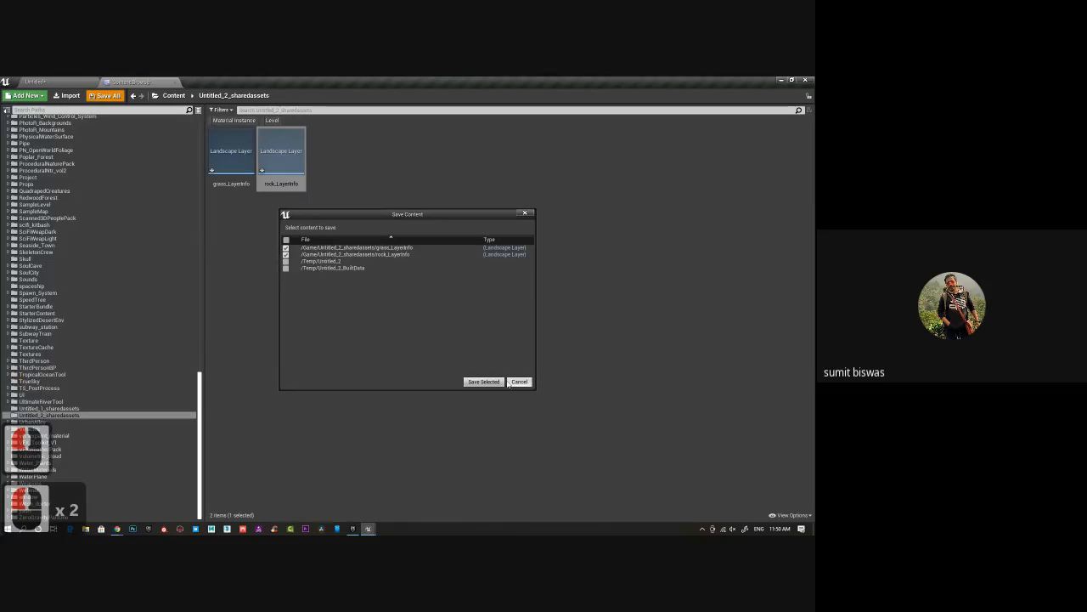
pyautogui.click(501, 382)
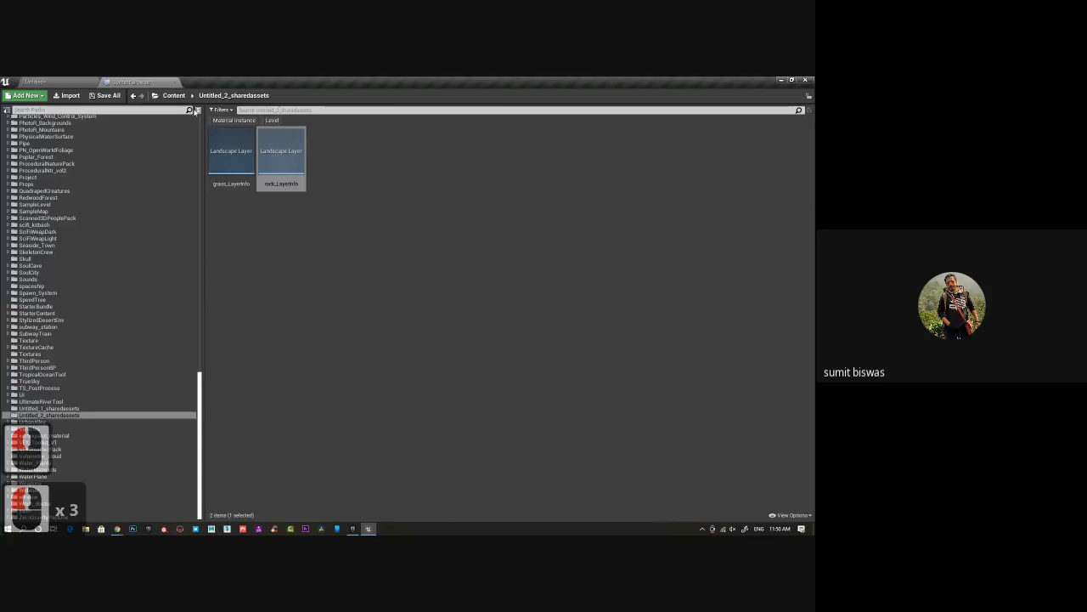
# Return to the level, leave landscape painting, and turn off the viewport's Game Settings exposure.
pyautogui.click(60, 82)
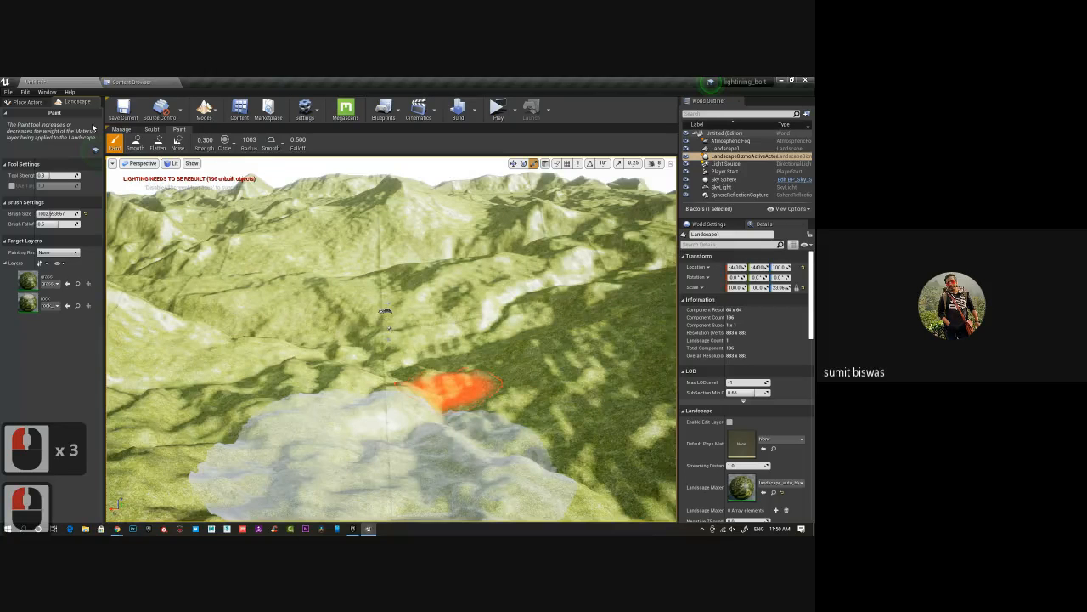
pyautogui.keyDown('alt'); pyautogui.moveTo(386, 316); pyautogui.dragTo(345, 349); pyautogui.keyUp('alt')
pyautogui.keyDown('alt'); pyautogui.moveTo(345, 349); pyautogui.dragTo(318, 307, button='right'); pyautogui.keyUp('alt')
pyautogui.keyDown('alt'); pyautogui.moveTo(318, 307); pyautogui.dragTo(344, 344, button='middle'); pyautogui.keyUp('alt')
pyautogui.keyDown('alt'); pyautogui.moveTo(344, 344); pyautogui.dragTo(373, 339, button='right'); pyautogui.keyUp('alt')
pyautogui.keyDown('alt'); pyautogui.moveTo(373, 339); pyautogui.dragTo(457, 337); pyautogui.keyUp('alt')
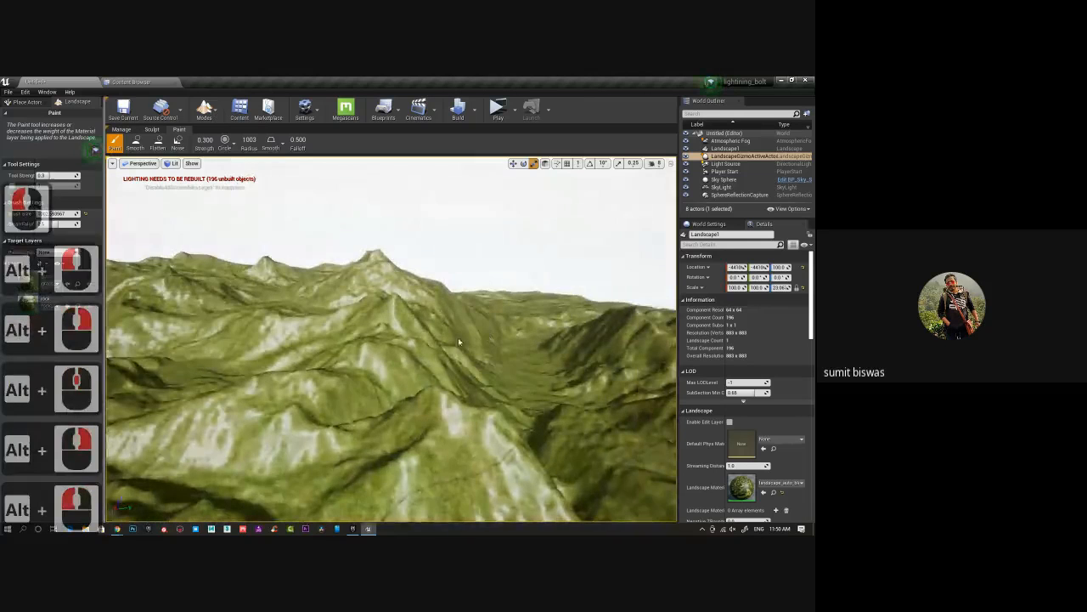
pyautogui.click(215, 120)
pyautogui.click(224, 146)
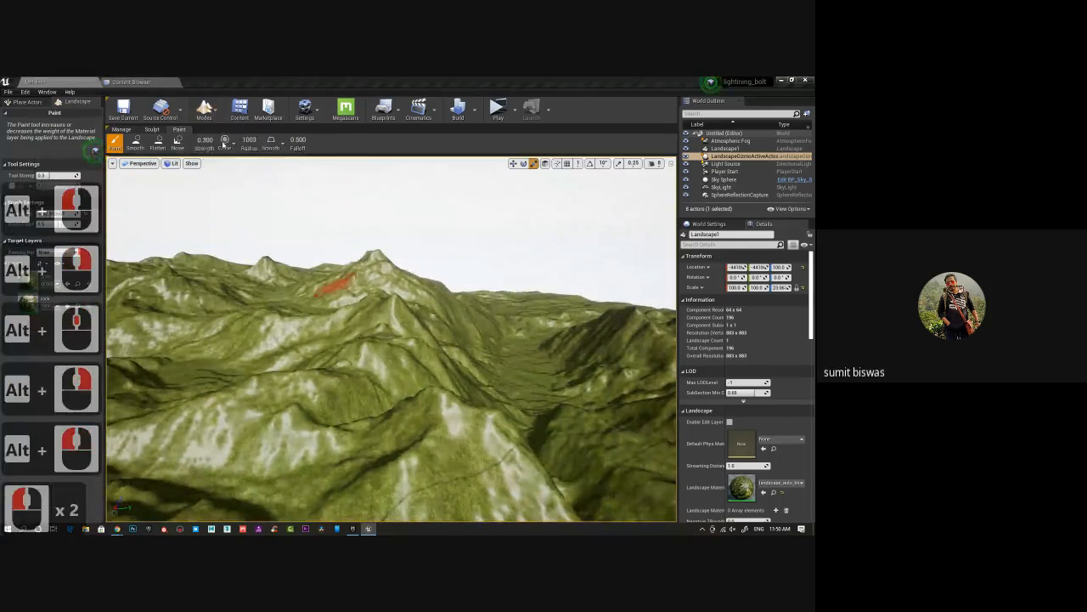
pyautogui.click(174, 133)
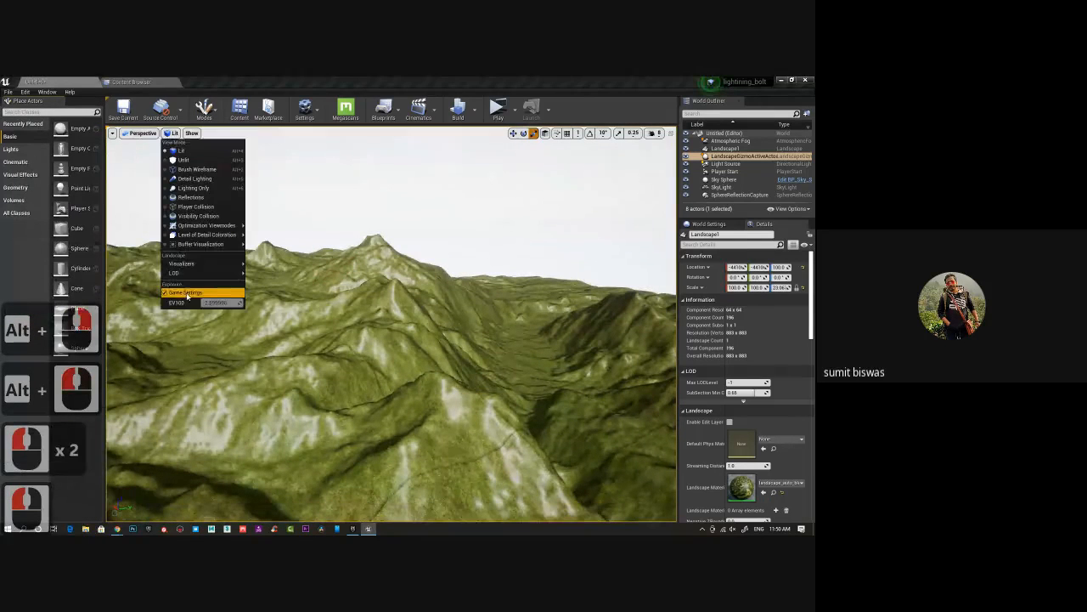
pyautogui.click(166, 292)
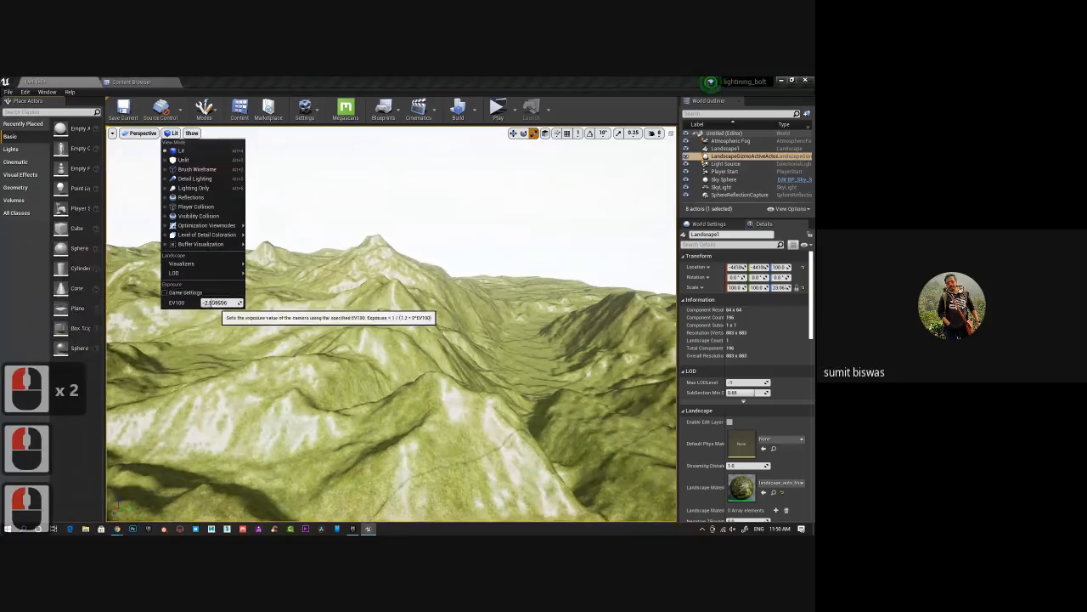
# Try a viewport EV100 exposure of 1, and settle on about -1.4.
pyautogui.click(217, 302)
pyautogui.write('1')
pyautogui.press('Return')
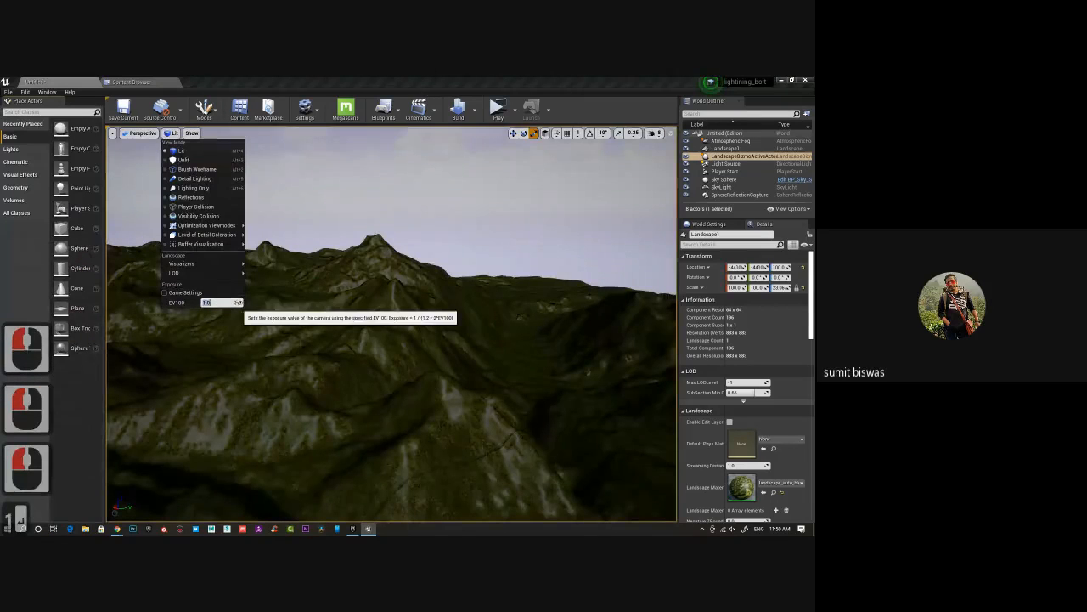
pyautogui.moveTo(240, 303); pyautogui.dragTo(235, 302)
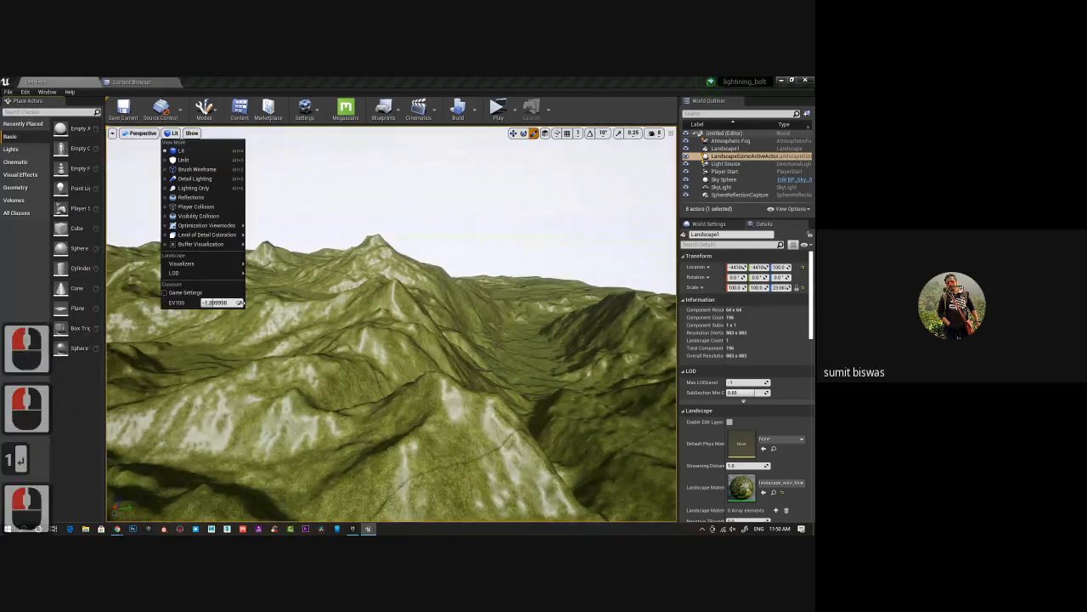
pyautogui.click(437, 297)
# Examine how the grass and rock layers blend across the landscape's slopes and peaks from several angles.
pyautogui.moveTo(436, 297); pyautogui.dragTo(332, 315, button='right')
pyautogui.moveTo(332, 314); pyautogui.dragTo(260, 311)
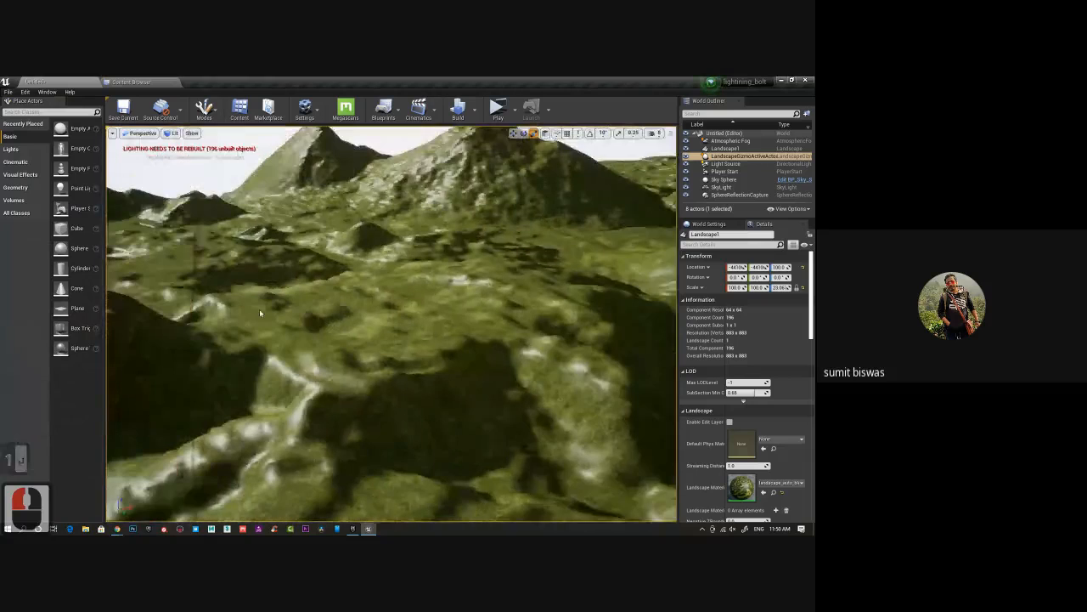
pyautogui.keyDown('alt'); pyautogui.moveTo(394, 301); pyautogui.dragTo(509, 395); pyautogui.keyUp('alt')
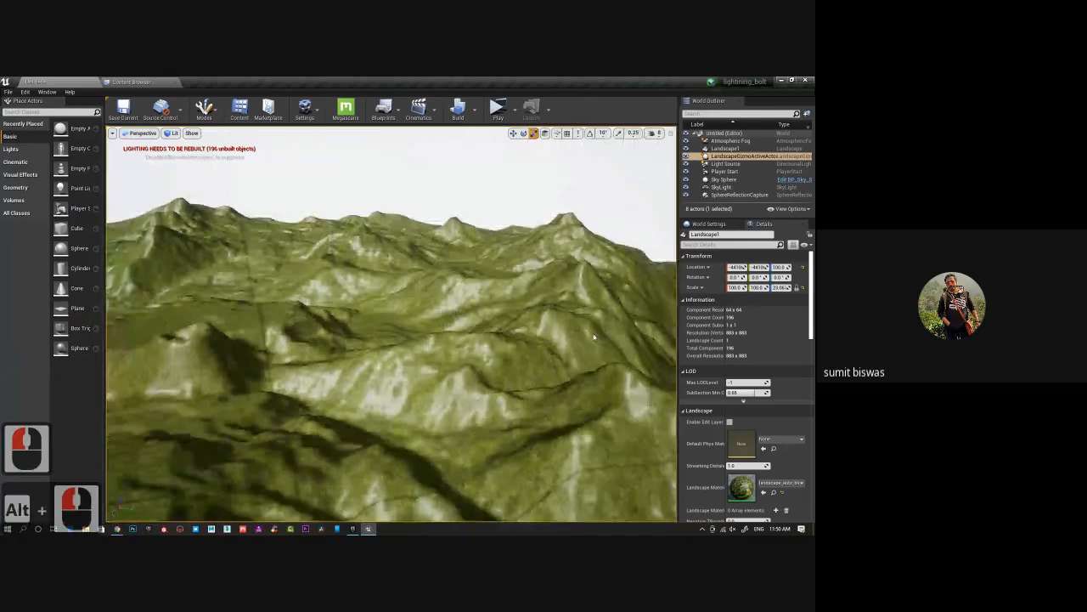
pyautogui.keyDown('alt'); pyautogui.moveTo(306, 397); pyautogui.dragTo(354, 398); pyautogui.keyUp('alt')
pyautogui.scroll(5, 488, 283)
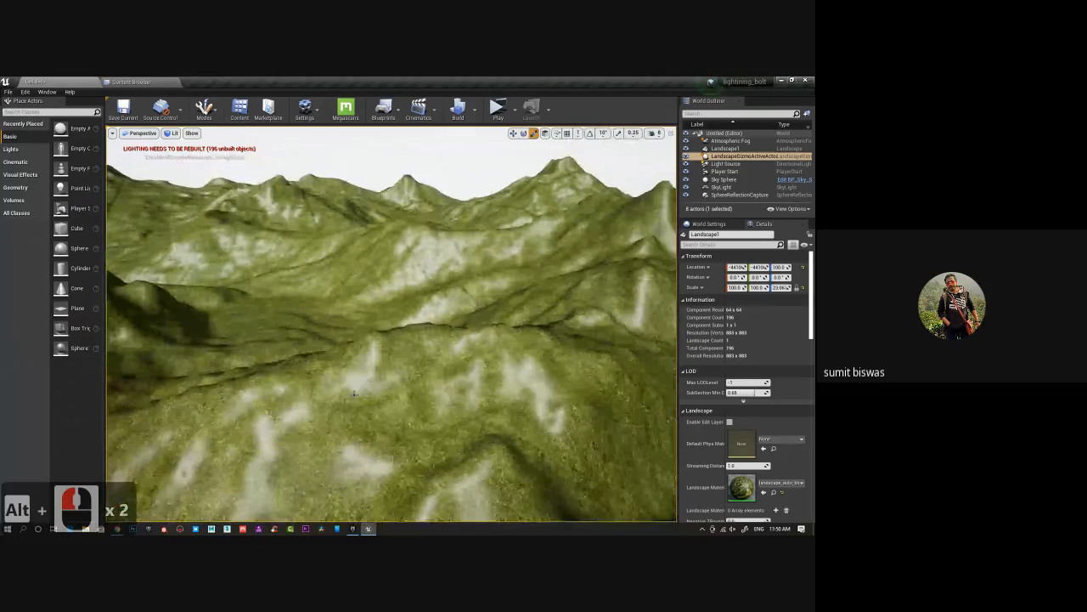
pyautogui.keyDown('alt'); pyautogui.moveTo(354, 393); pyautogui.dragTo(457, 320); pyautogui.keyUp('alt')
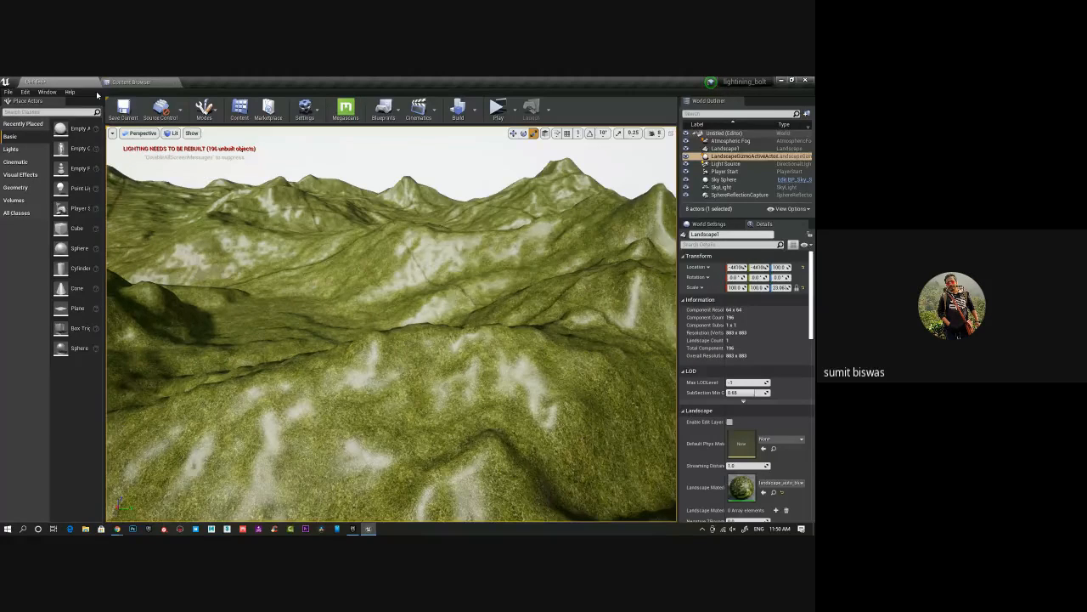
pyautogui.click(136, 82)
pyautogui.click(64, 81)
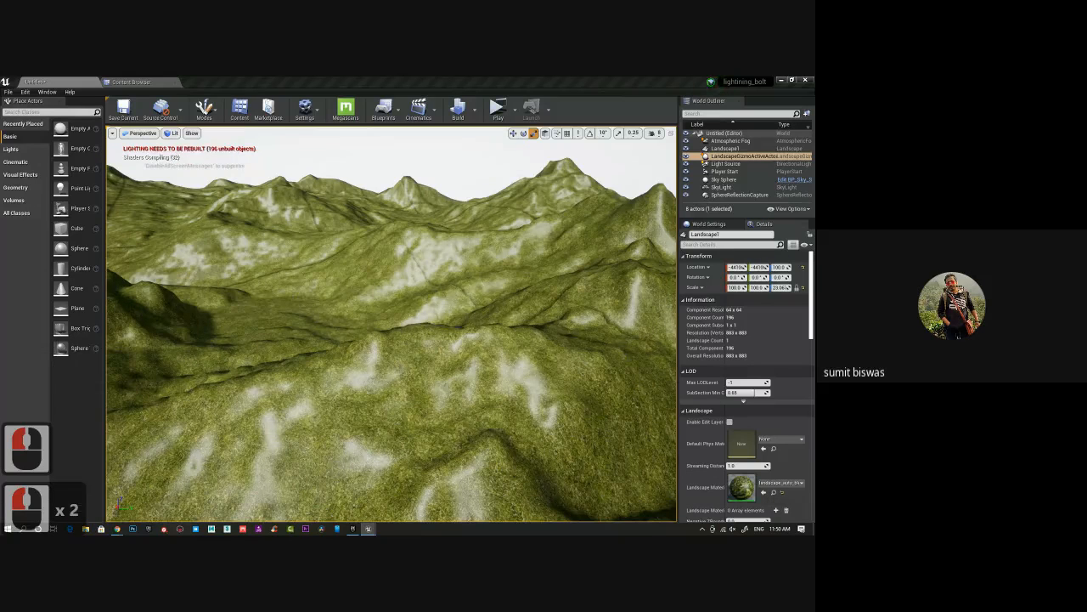
pyautogui.scroll(4, 390, 323)
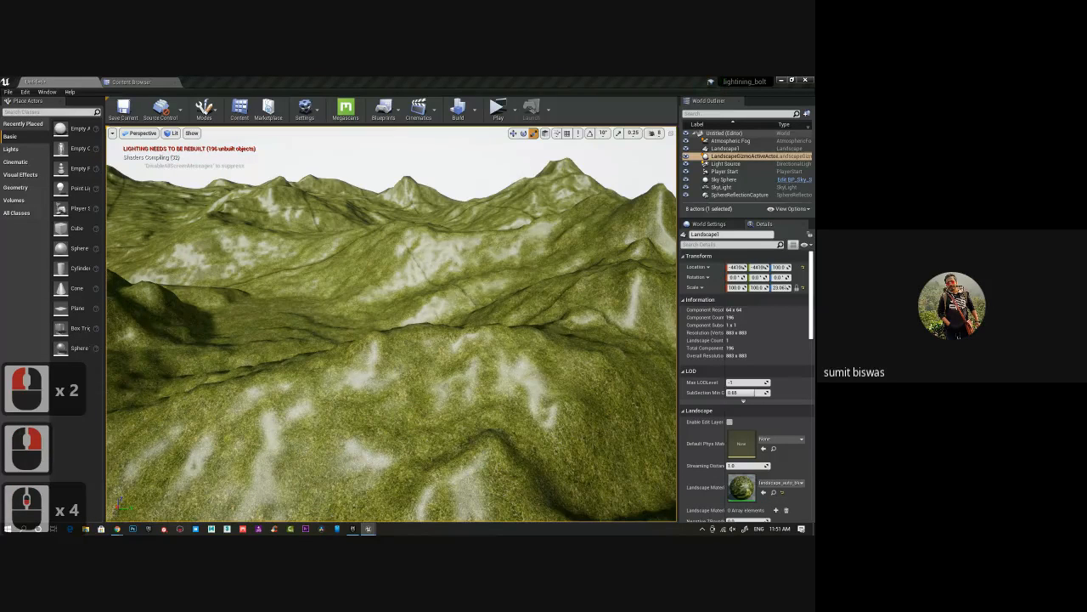
# Create a material instance of landscape_auto_blend in the GA193 folder, keeping the default name.
pyautogui.click(132, 82)
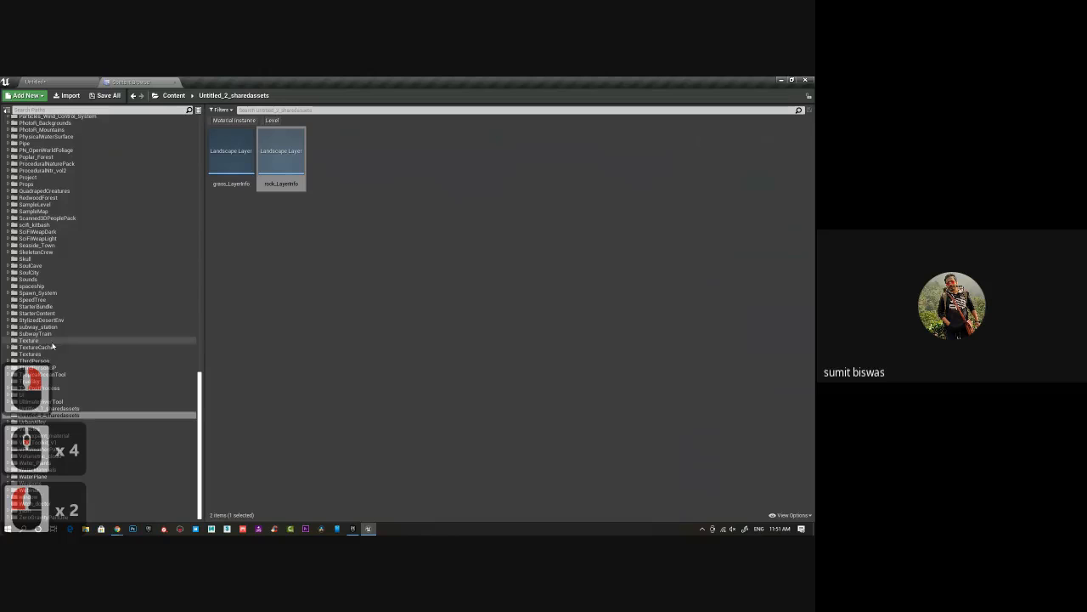
pyautogui.scroll(8, 71, 276)
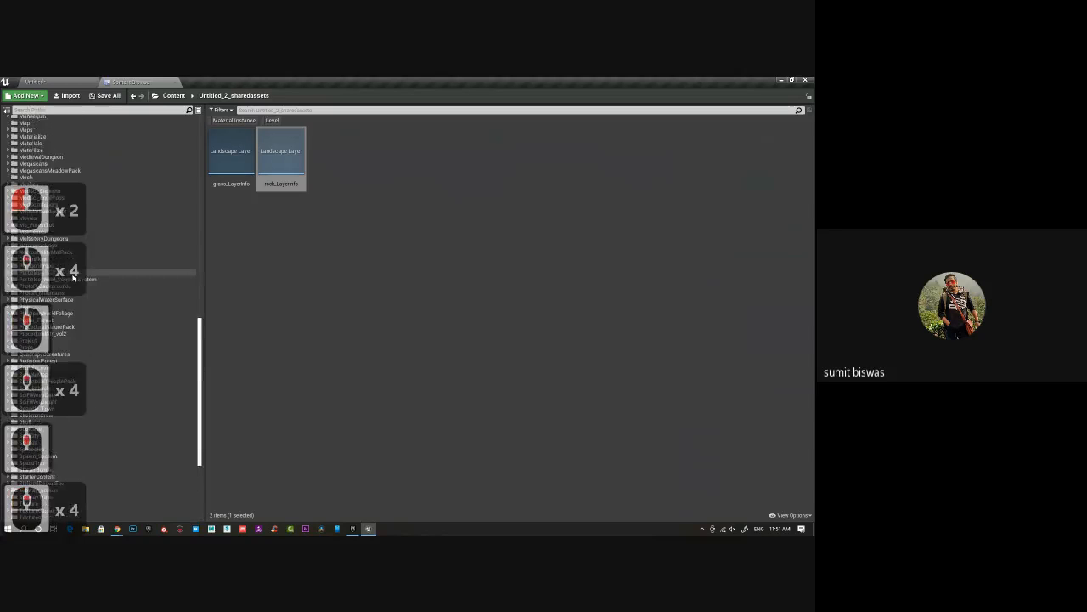
pyautogui.scroll(15, 73, 277)
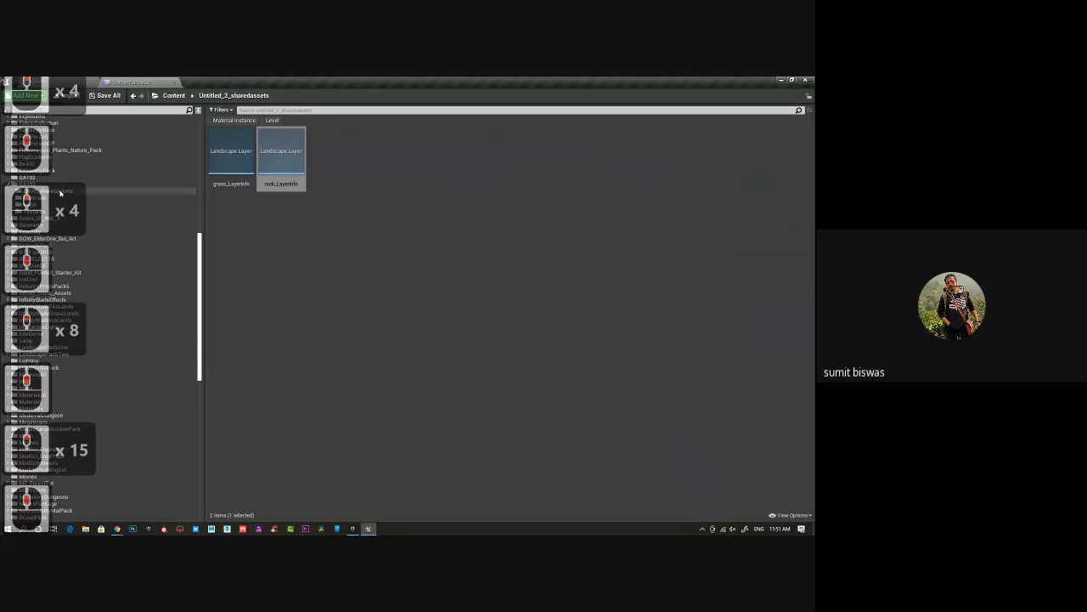
pyautogui.click(43, 181)
pyautogui.rightClick(241, 216)
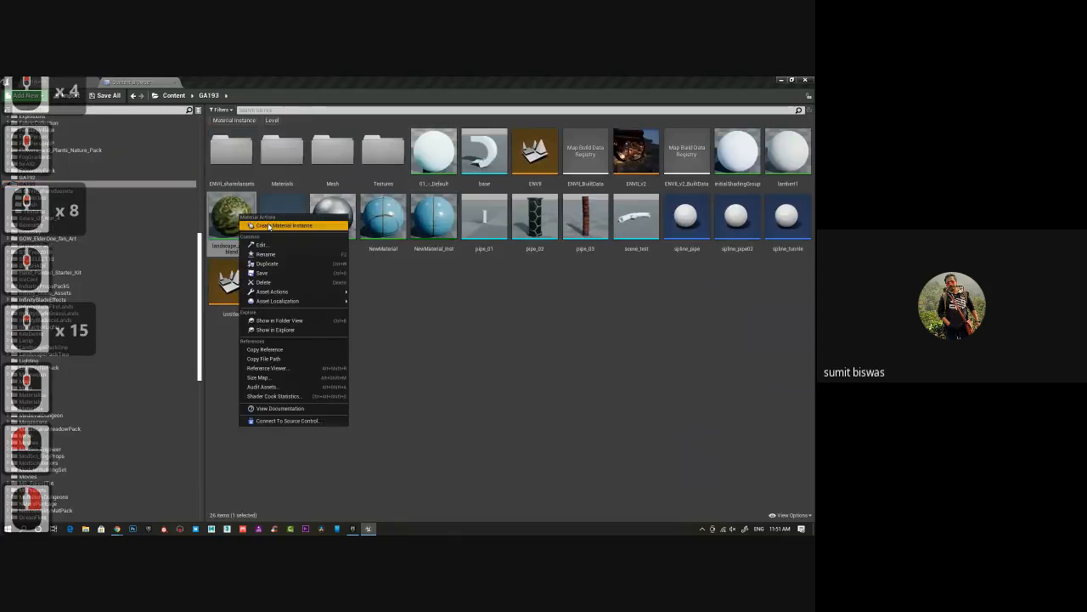
pyautogui.click(269, 226)
pyautogui.press('Return')
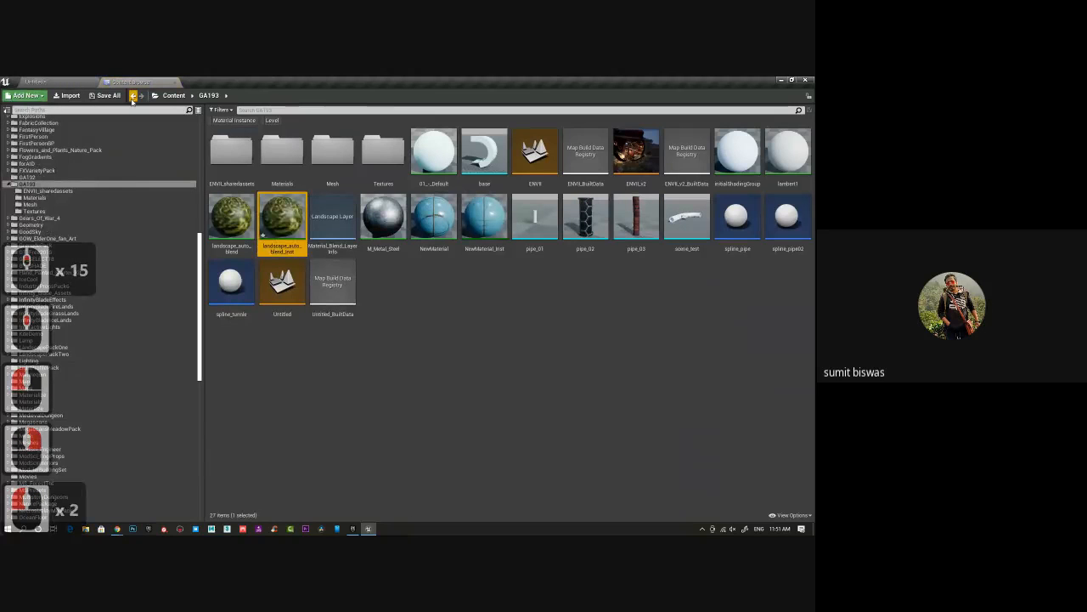
# Assign the landscape_auto_blend instance as Landscape1's landscape material and open the instance for editing beside the terrain.
pyautogui.click(58, 81)
pyautogui.click(765, 493)
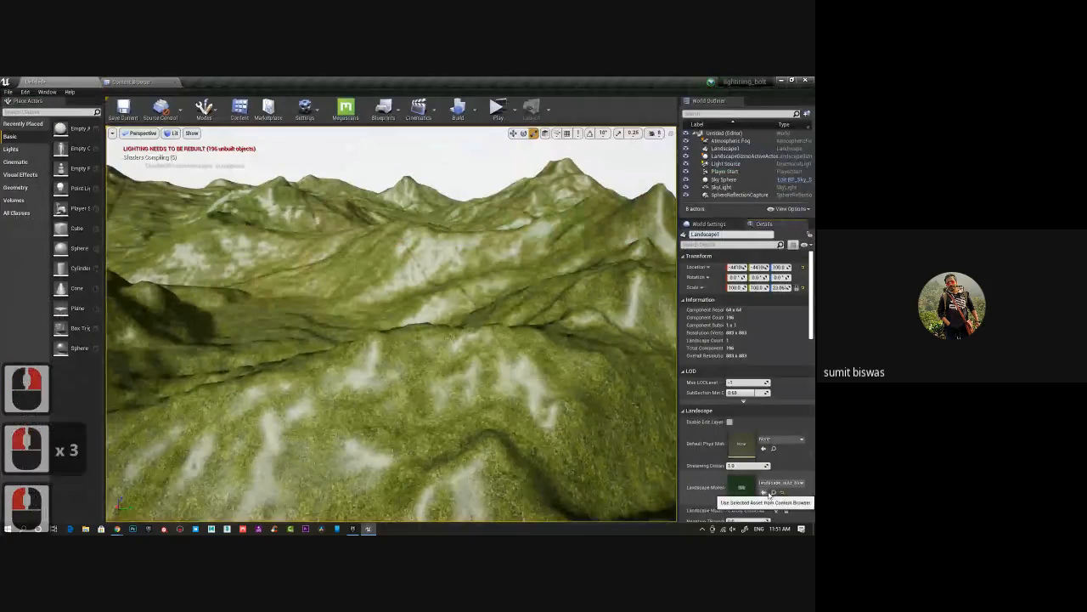
pyautogui.doubleClick(744, 486)
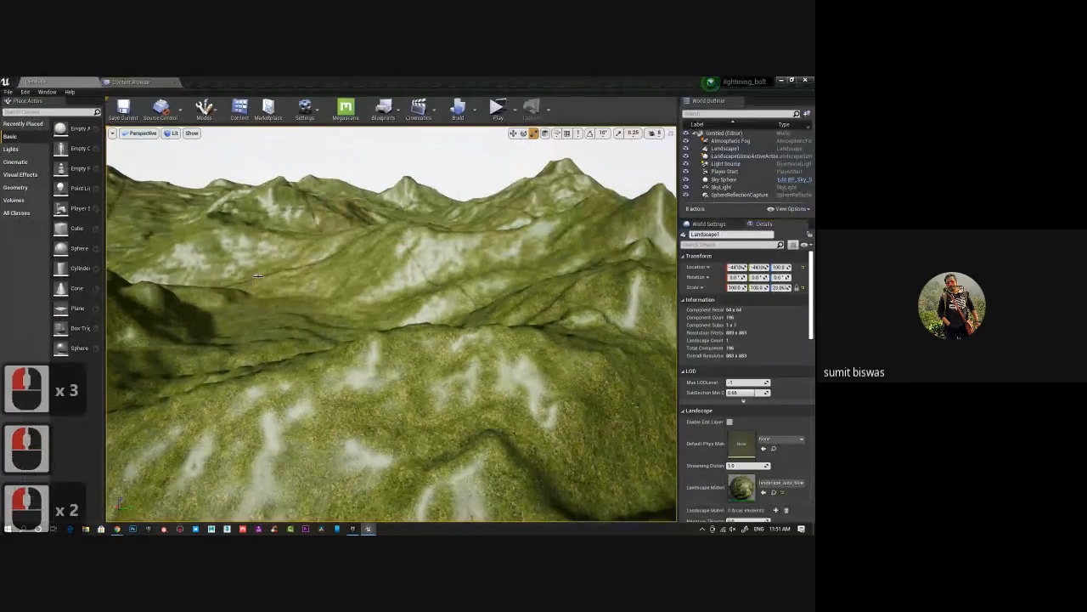
pyautogui.moveTo(105, 193); pyautogui.dragTo(431, 214)
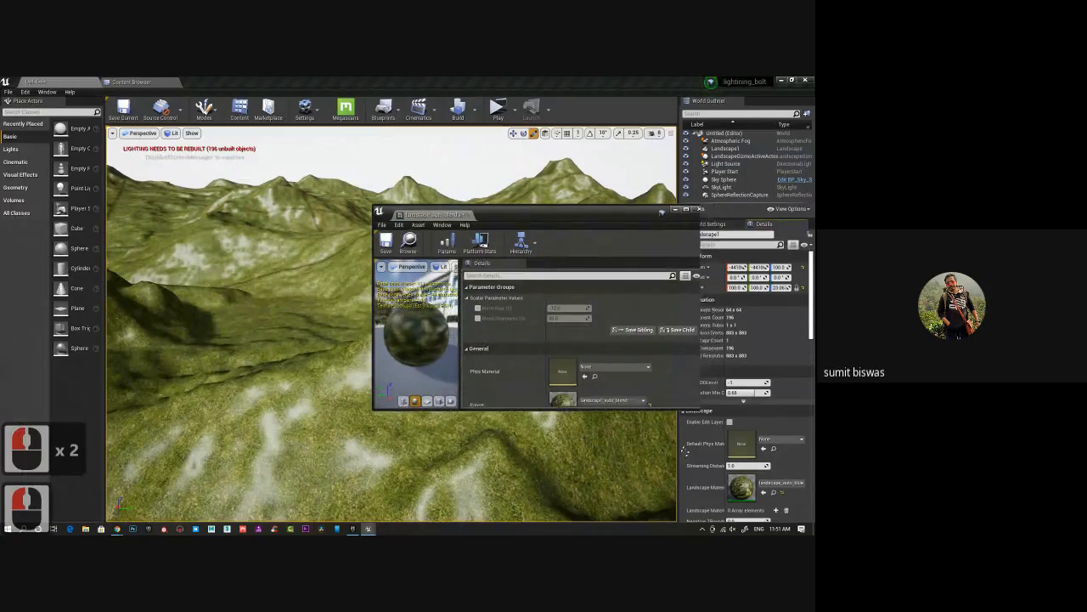
pyautogui.moveTo(501, 212); pyautogui.dragTo(617, 185)
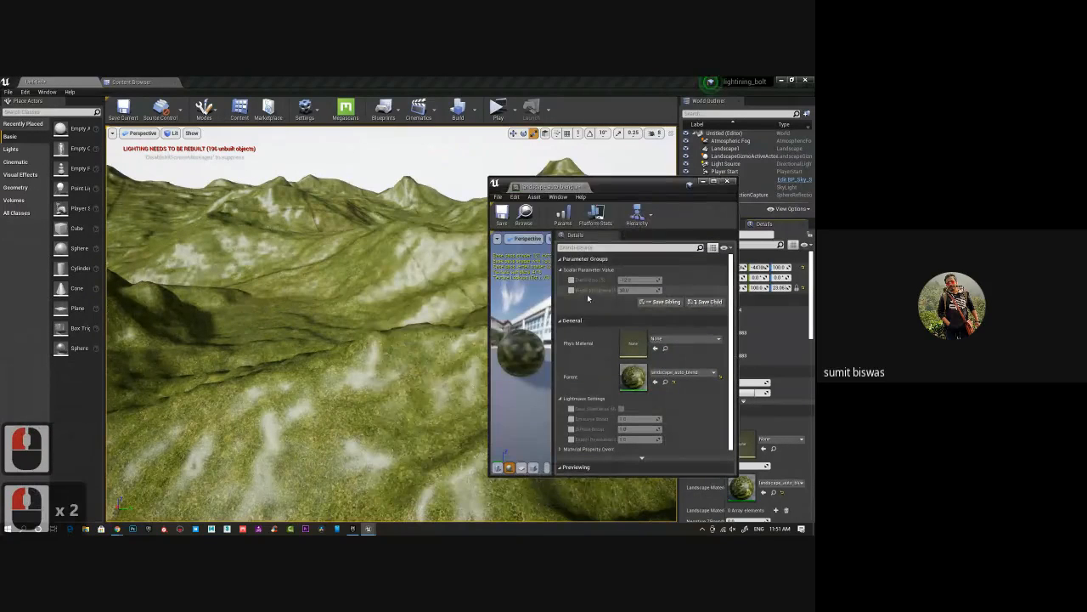
# Override the instance's Blend Sharpness with about 68,500 and its Blend Bias with about -444.
pyautogui.click(571, 290)
pyautogui.moveTo(633, 291)
pyautogui.mouseDown()
pyautogui.moveTo(485, 301)
pyautogui.moveTo(667, 301)
pyautogui.moveTo(680, 290)
pyautogui.moveTo(466, 292)
pyautogui.moveTo(797, 289)
pyautogui.moveTo(412, 282)
pyautogui.moveTo(645, 280)
pyautogui.mouseUp()
pyautogui.click(571, 280)
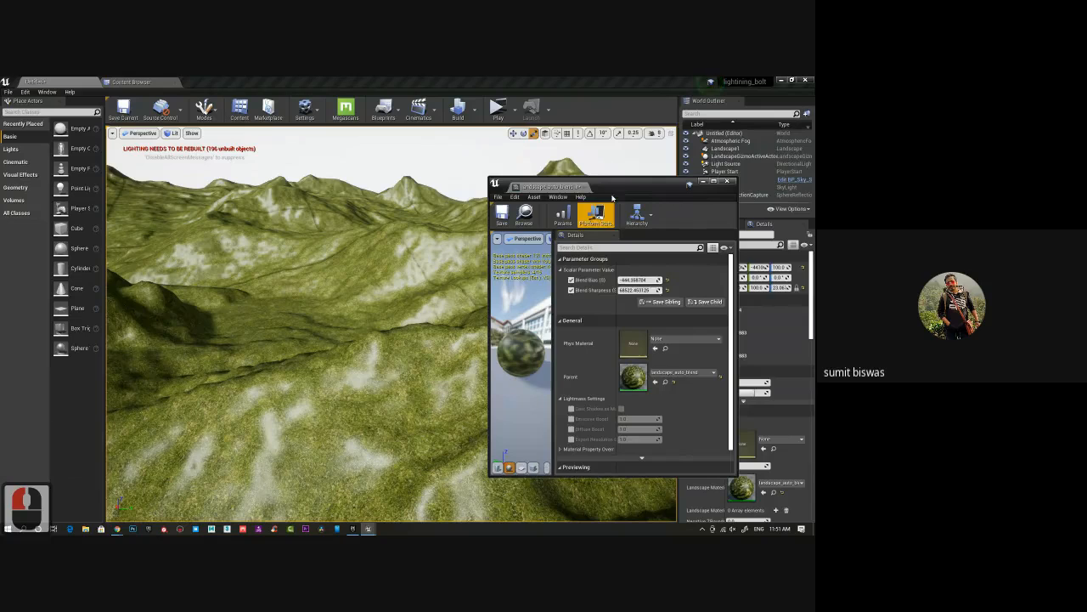
# Compare the terrain's grass and rock blending with the Blend Sharpness and Blend Bias overrides switched on and off.
pyautogui.moveTo(613, 186); pyautogui.dragTo(723, 159)
pyautogui.click(370, 411)
pyautogui.keyDown('alt'); pyautogui.moveTo(370, 411); pyautogui.dragTo(374, 387, button='right'); pyautogui.keyUp('alt')
pyautogui.keyDown('alt'); pyautogui.moveTo(546, 334); pyautogui.dragTo(546, 357, button='right'); pyautogui.keyUp('alt')
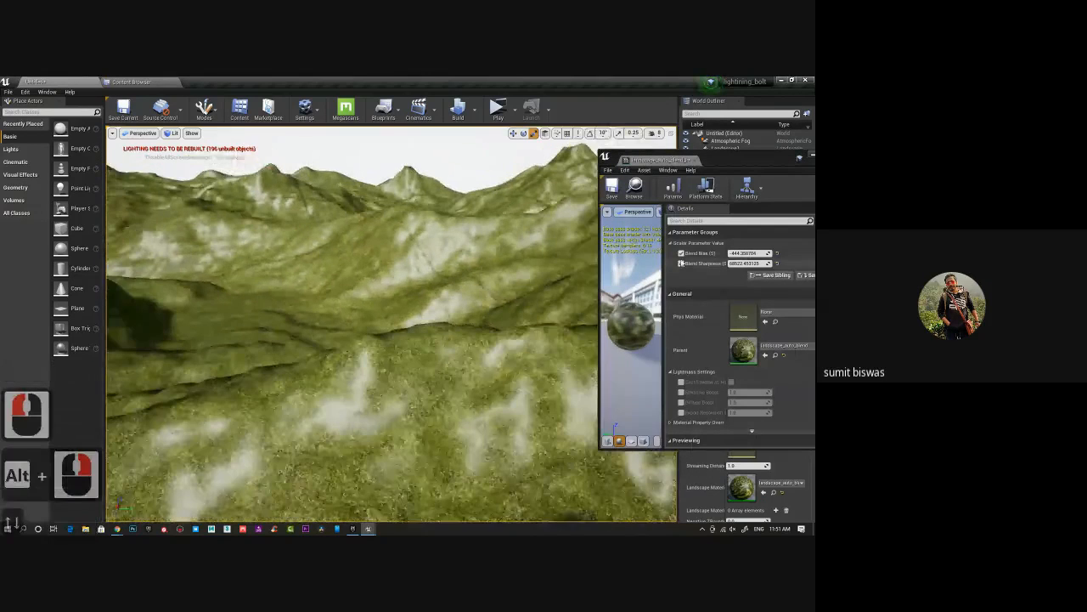
pyautogui.click(681, 263)
pyautogui.click(682, 263)
pyautogui.click(681, 253)
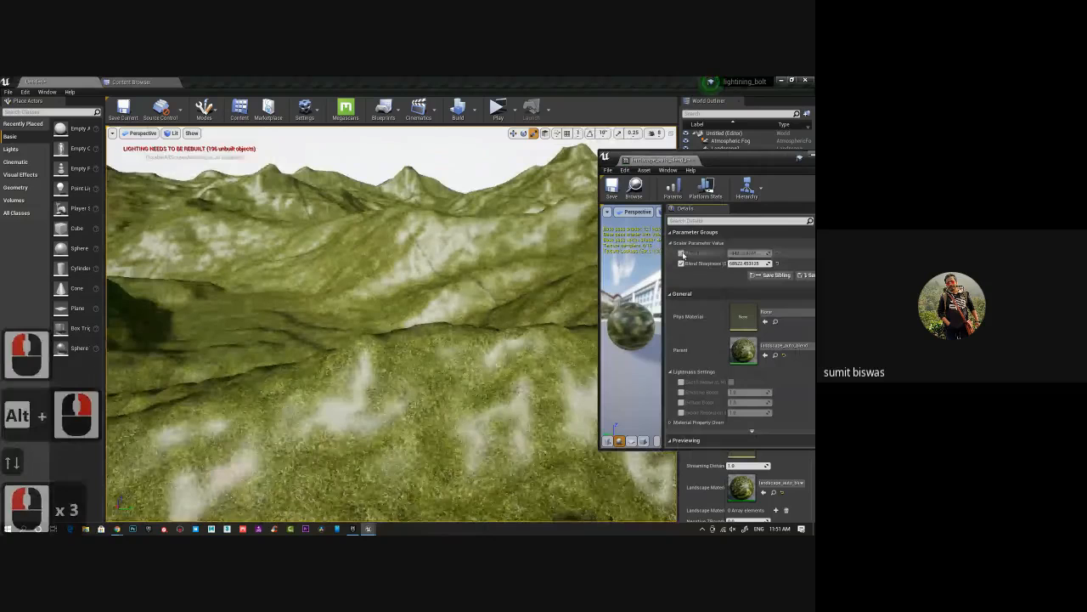
pyautogui.click(682, 253)
pyautogui.click(682, 253)
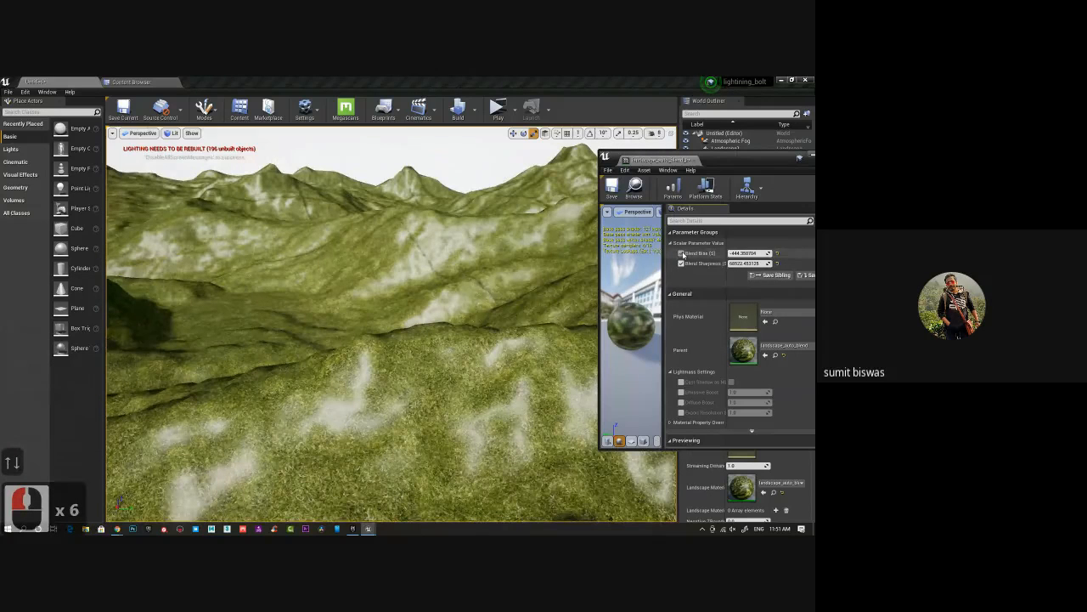
pyautogui.click(681, 253)
pyautogui.click(681, 254)
pyautogui.click(681, 253)
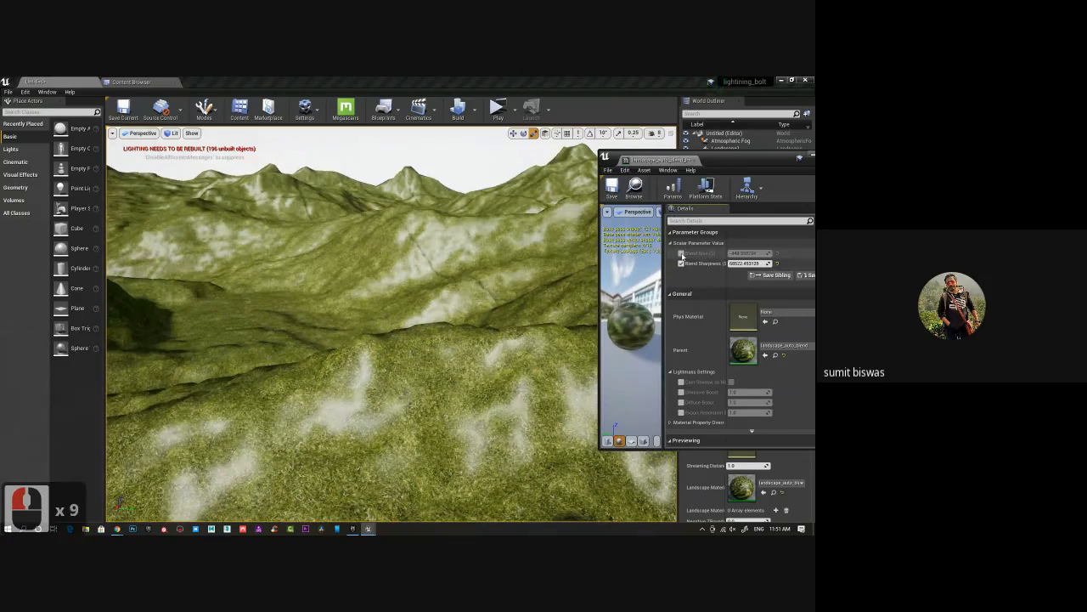
pyautogui.click(681, 253)
# Close the material instance editor and delete Landscape1 from the level.
pyautogui.moveTo(760, 163); pyautogui.dragTo(547, 204)
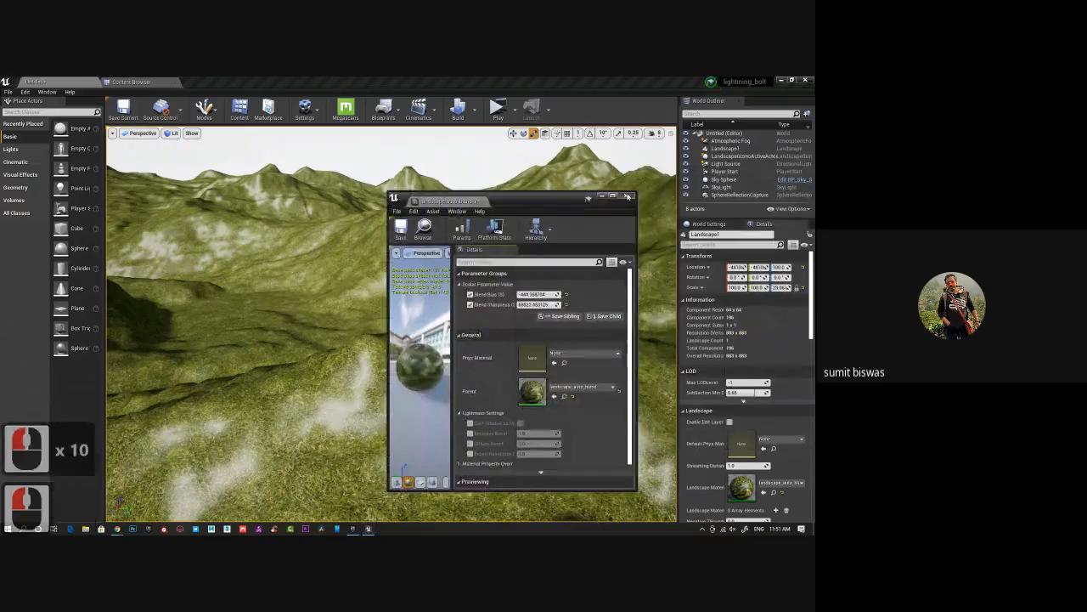
pyautogui.click(626, 196)
pyautogui.click(736, 143)
pyautogui.press('Delete')
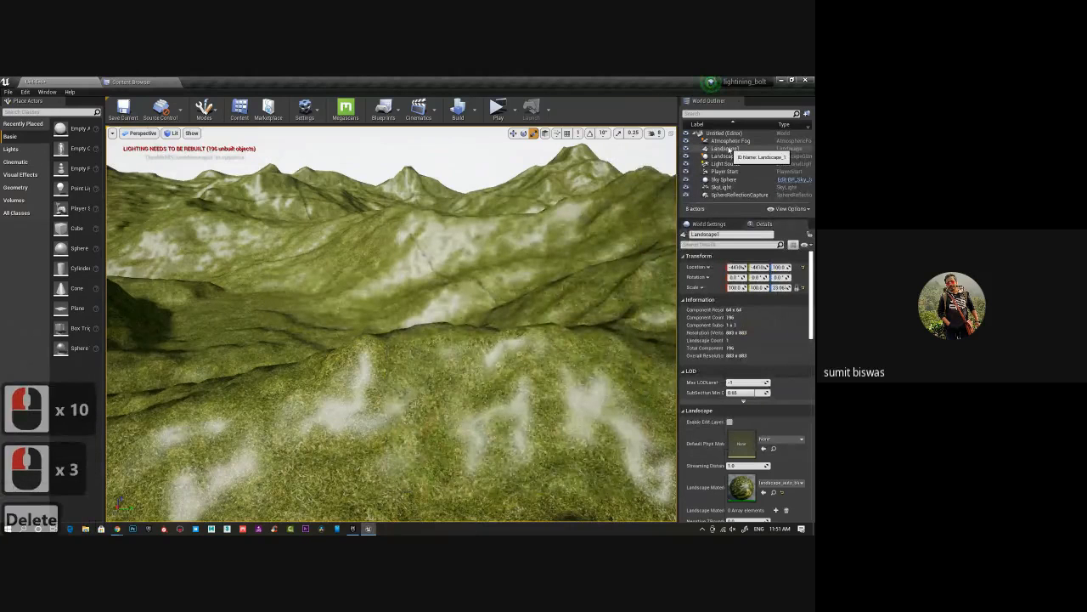
# Delete the Atmospheric Fog, SphereReflectionCapture and Sky Sphere actors from the level.
pyautogui.click(723, 149)
pyautogui.press('Delete')
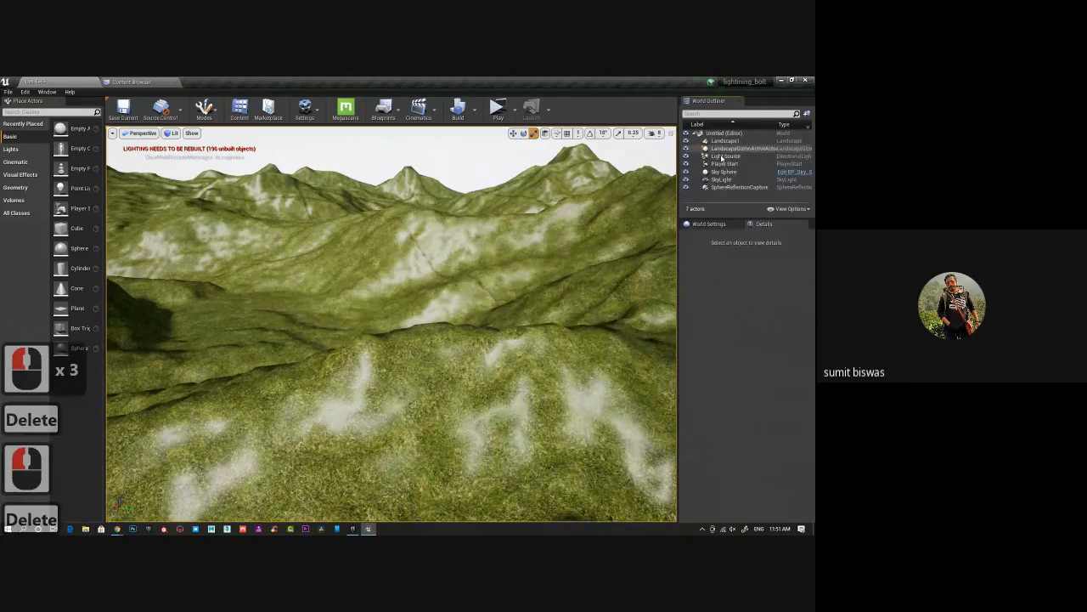
pyautogui.click(723, 157)
pyautogui.press('Delete')
pyautogui.click(480, 342)
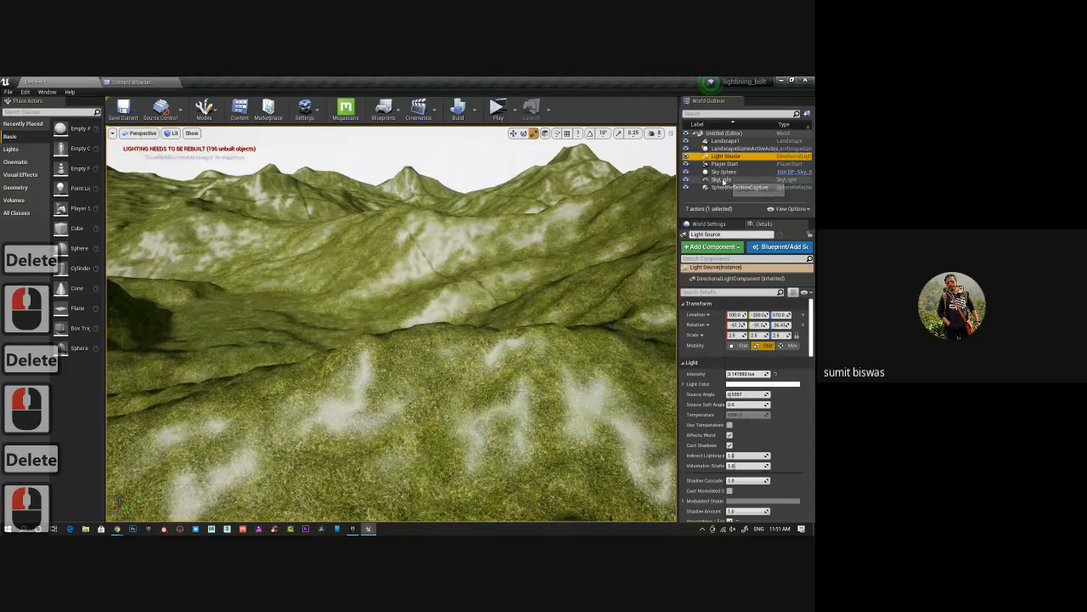
pyautogui.click(739, 186)
pyautogui.press('Delete')
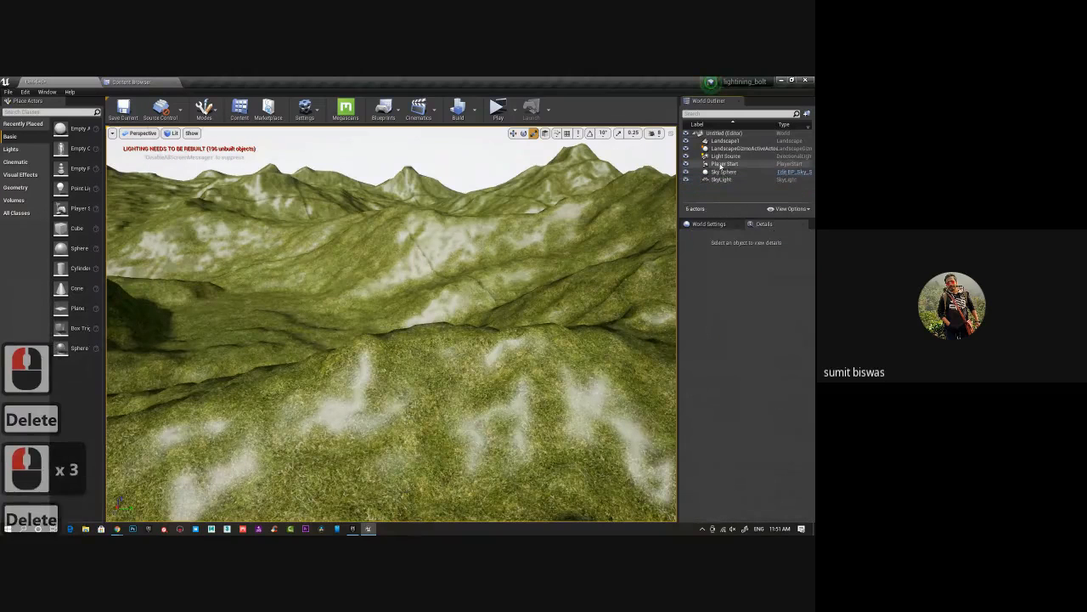
pyautogui.click(721, 164)
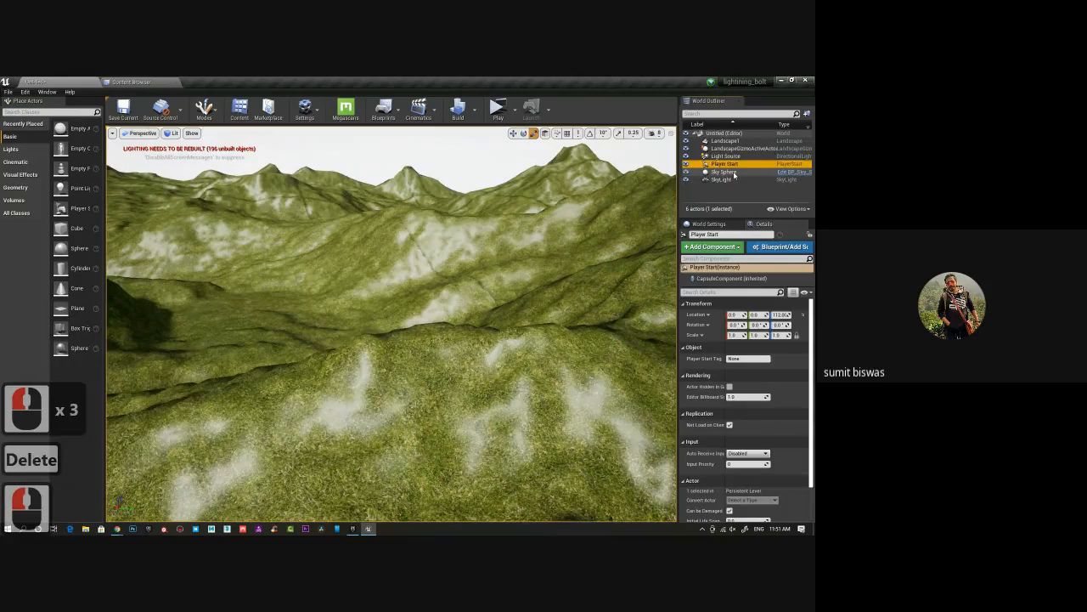
pyautogui.click(723, 171)
pyautogui.press('Delete')
# View the terrain without the sky, open the landscape_auto_blend instance from the GA193 folder and return to the level.
pyautogui.keyDown('alt'); pyautogui.moveTo(429, 362); pyautogui.dragTo(395, 396); pyautogui.keyUp('alt')
pyautogui.keyDown('alt'); pyautogui.moveTo(394, 392); pyautogui.dragTo(396, 392, button='right'); pyautogui.keyUp('alt')
pyautogui.scroll(-5, 395, 391)
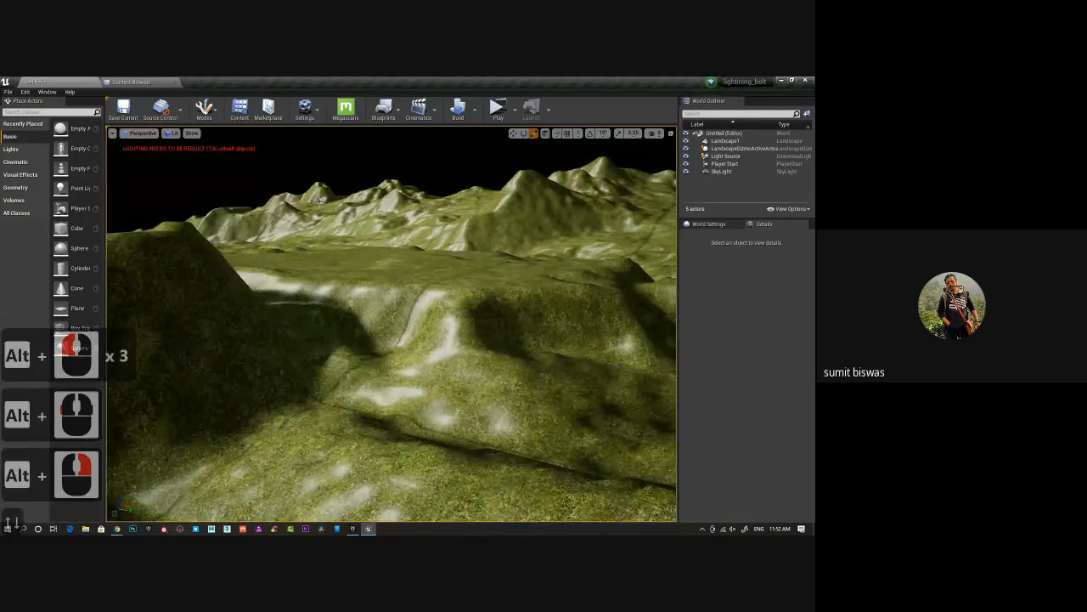
pyautogui.click(134, 81)
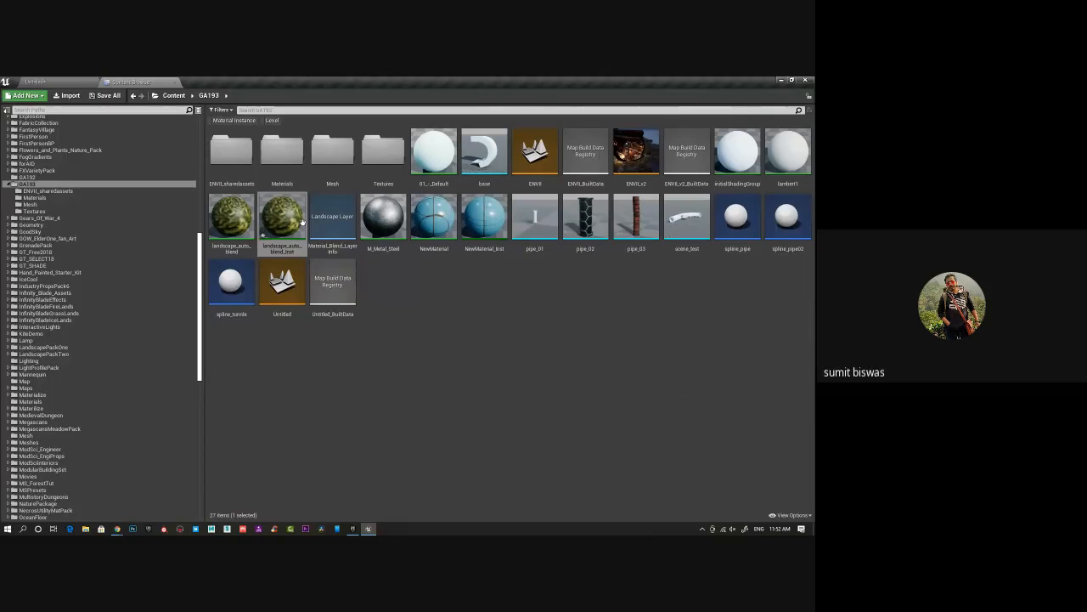
pyautogui.click(51, 80)
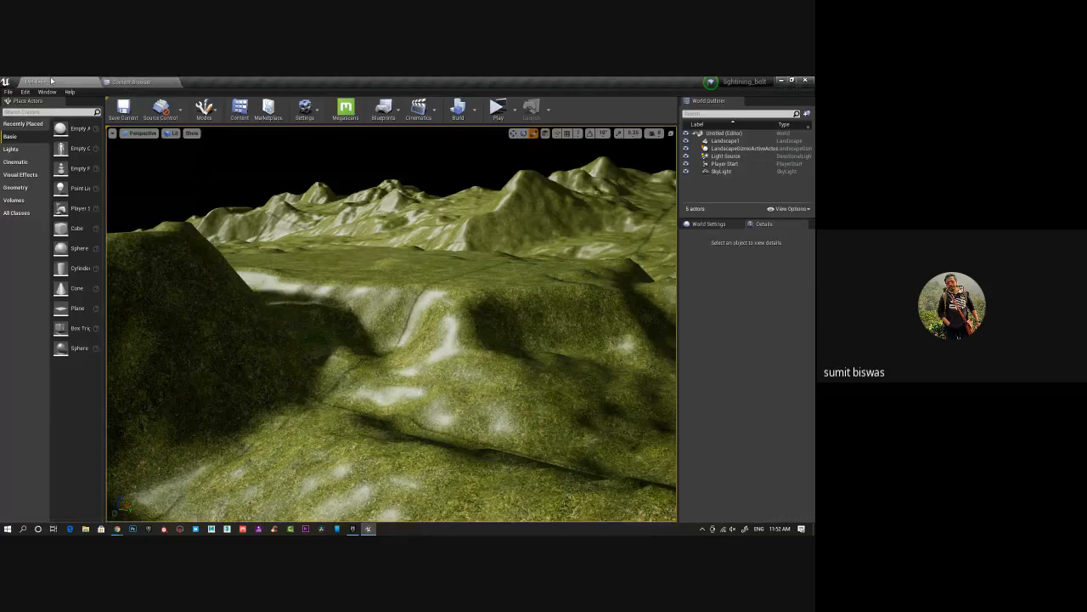
pyautogui.moveTo(447, 411); pyautogui.dragTo(357, 408)
pyautogui.click(132, 81)
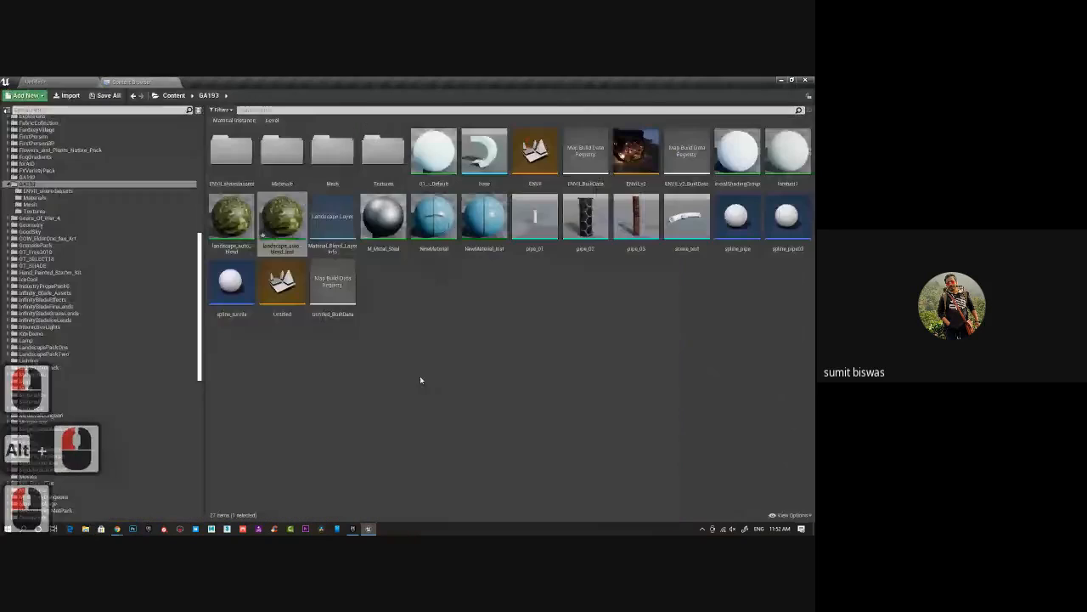
pyautogui.doubleClick(282, 218)
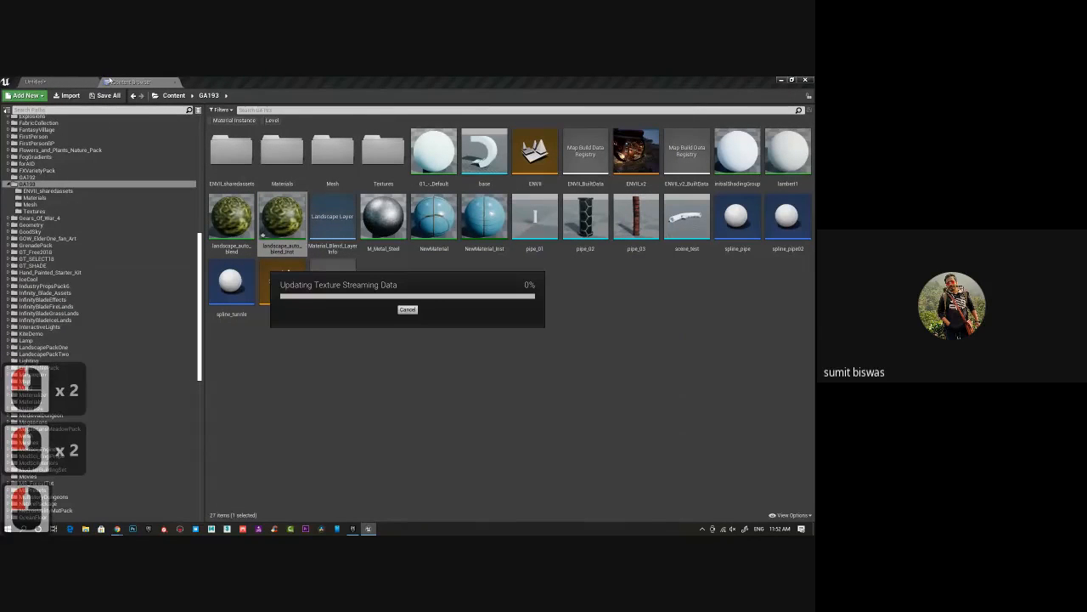
pyautogui.click(50, 84)
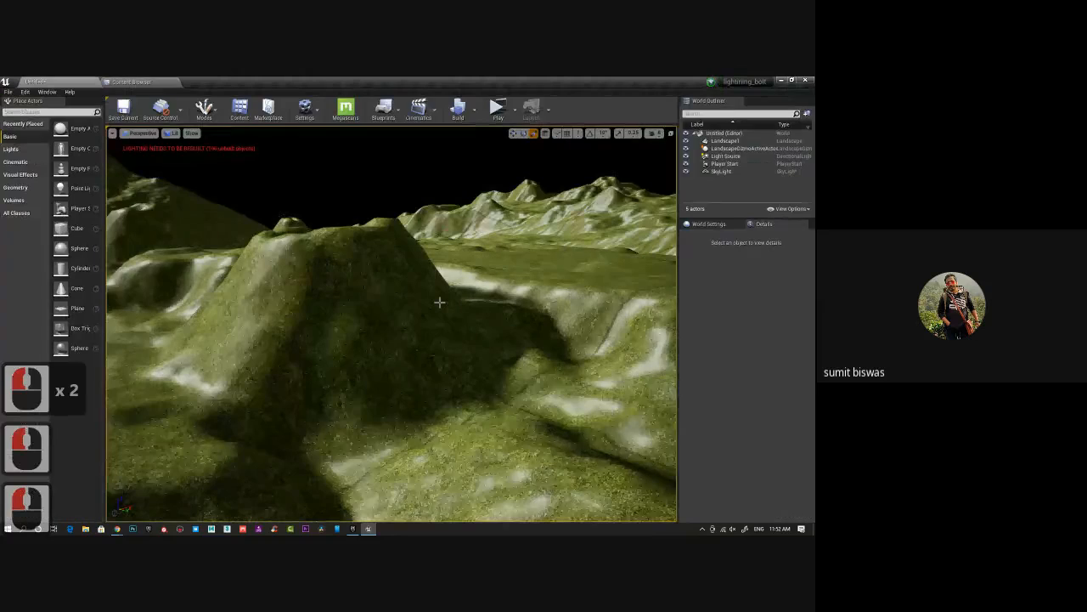
# Open the landscape_auto_blend material from the GA193 folder, save it and return to the level.
pyautogui.click(130, 81)
pyautogui.click(231, 219)
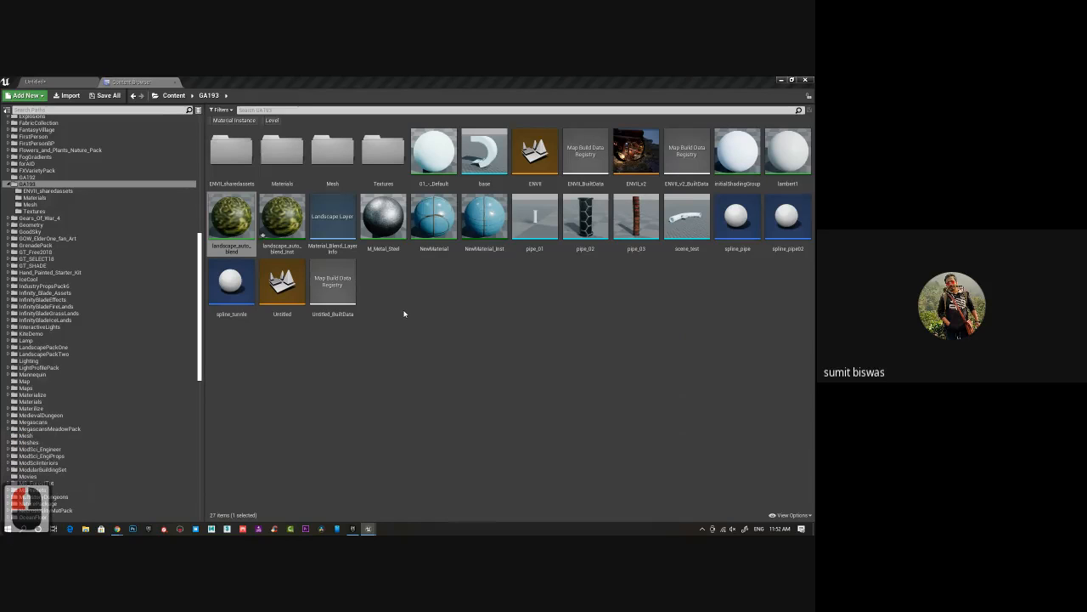
pyautogui.hotkey('ctrl', 's')
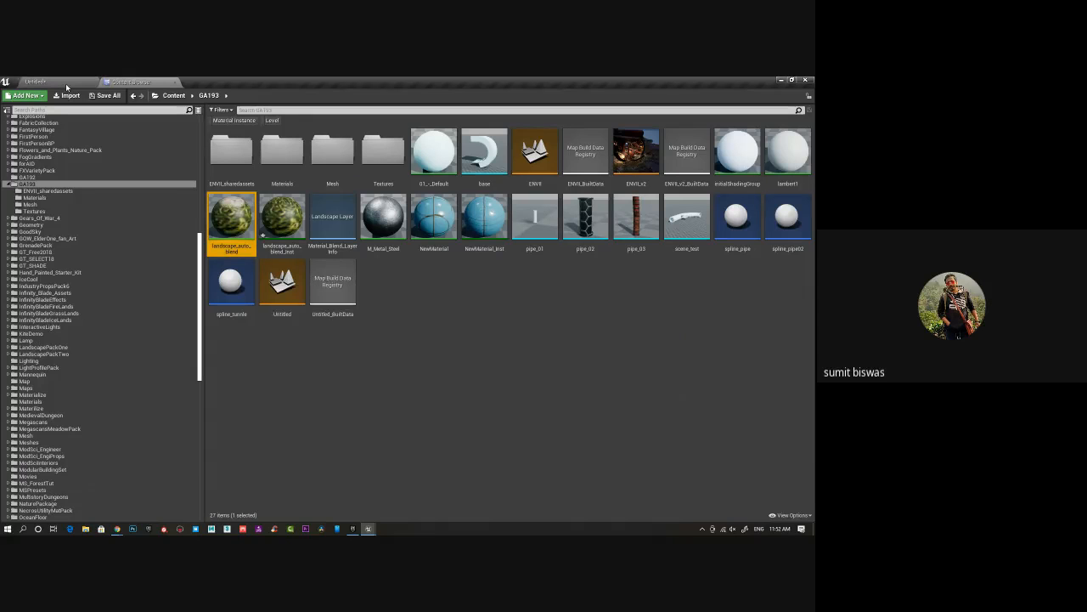
pyautogui.click(66, 83)
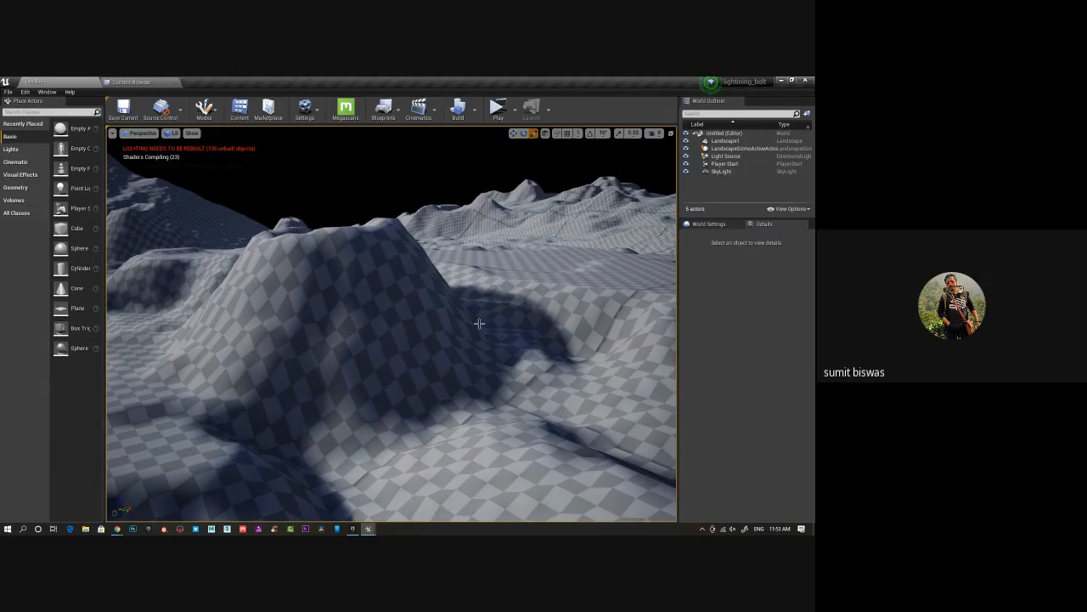
# Examine how the updated material distributes grass and rock over the terrain's peaks, slopes and flat areas.
pyautogui.moveTo(478, 323); pyautogui.dragTo(470, 328)
pyautogui.keyDown('alt'); pyautogui.moveTo(471, 328); pyautogui.dragTo(480, 324, button='right'); pyautogui.keyUp('alt')
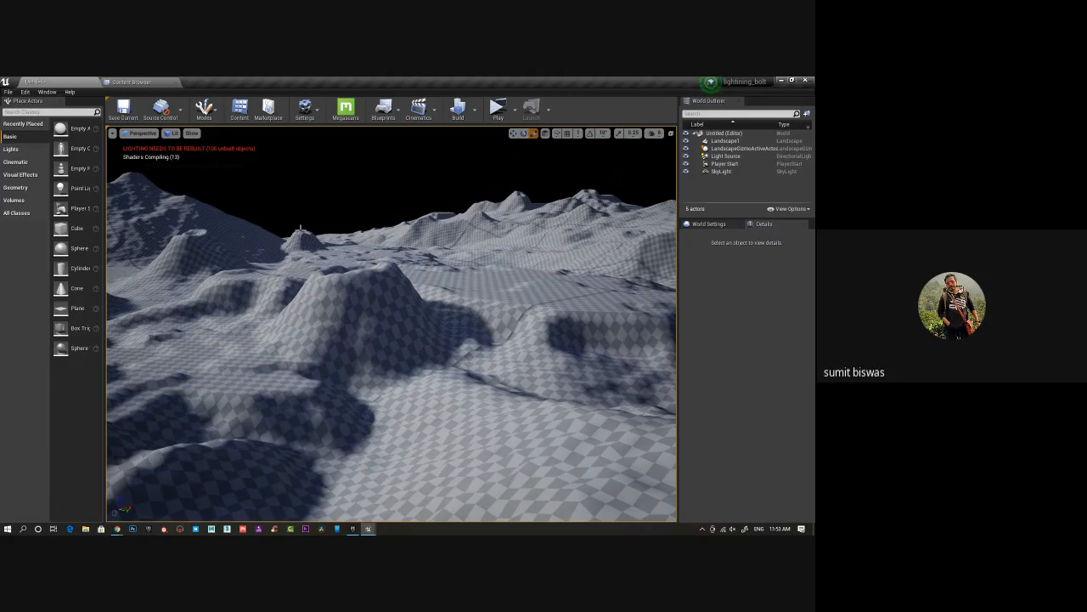
pyautogui.keyDown('alt'); pyautogui.rightClick(351, 399); pyautogui.keyUp('alt')
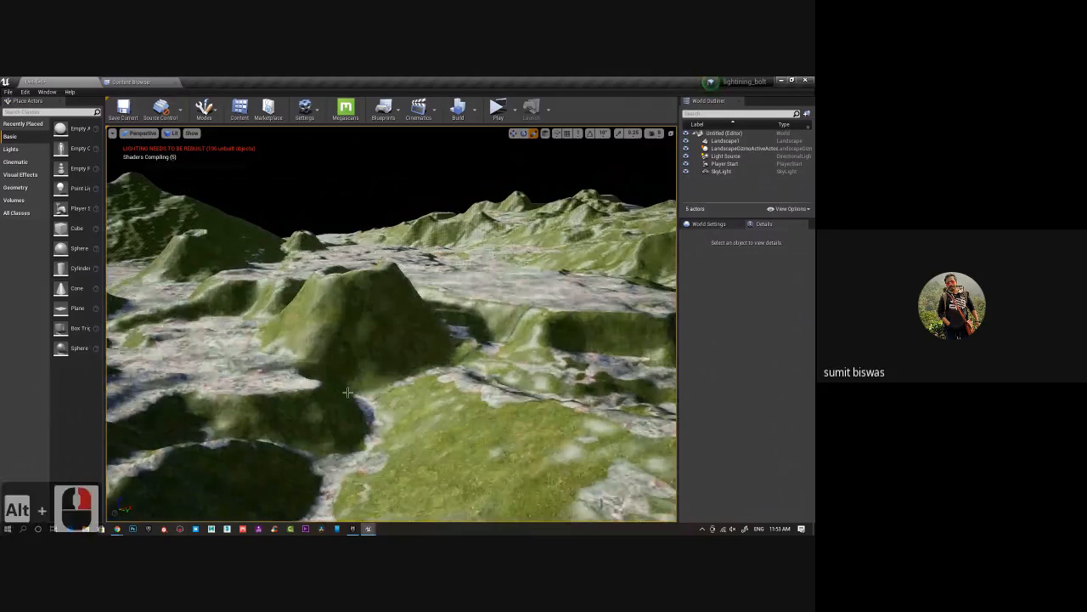
pyautogui.moveTo(351, 394)
pyautogui.keyDown('alt'); pyautogui.mouseDown(button='right')
pyautogui.moveTo(354, 437)
pyautogui.moveTo(305, 439)
pyautogui.moveTo(229, 409)
pyautogui.moveTo(358, 390)
pyautogui.moveTo(334, 395)
pyautogui.mouseUp(button='right'); pyautogui.keyUp('alt')
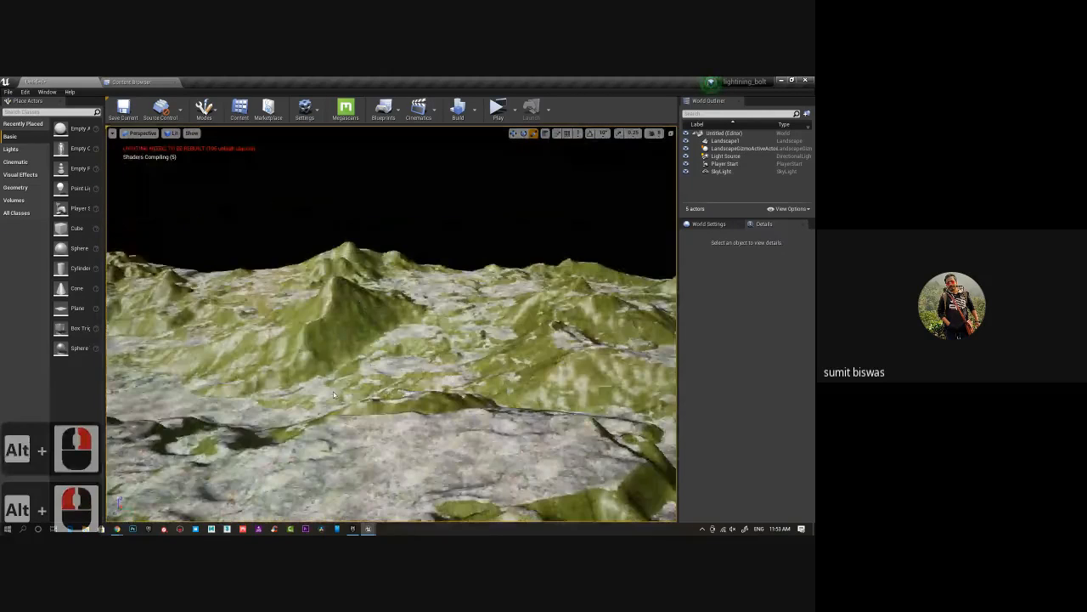
pyautogui.keyDown('alt'); pyautogui.moveTo(334, 394); pyautogui.dragTo(359, 400, button='middle'); pyautogui.keyUp('alt')
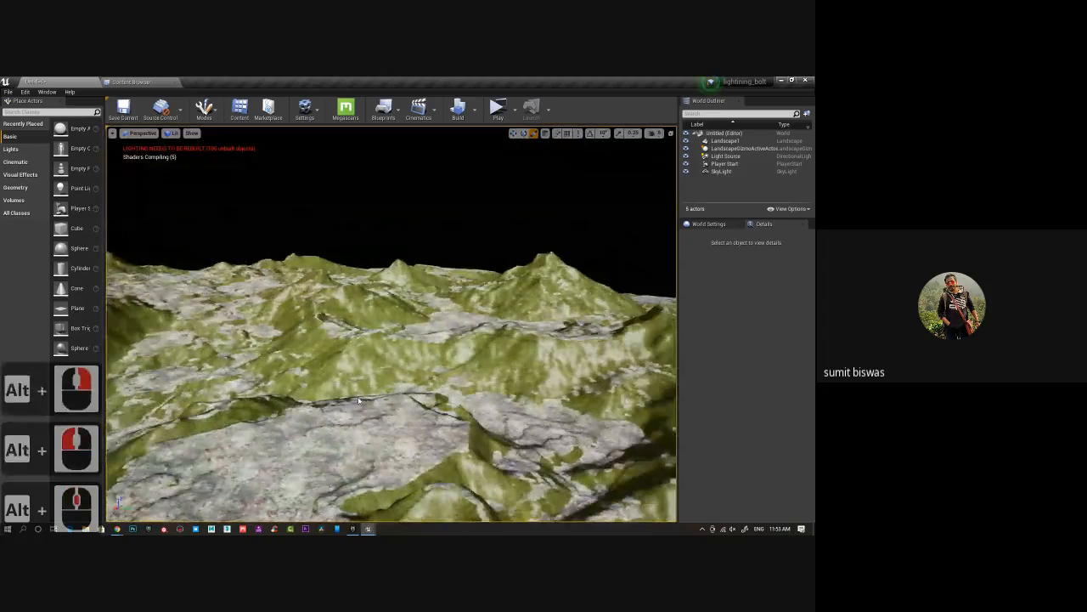
pyautogui.keyDown('alt'); pyautogui.moveTo(359, 400); pyautogui.dragTo(362, 400); pyautogui.keyUp('alt')
pyautogui.keyDown('alt'); pyautogui.moveTo(363, 401); pyautogui.dragTo(338, 384, button='middle'); pyautogui.keyUp('alt')
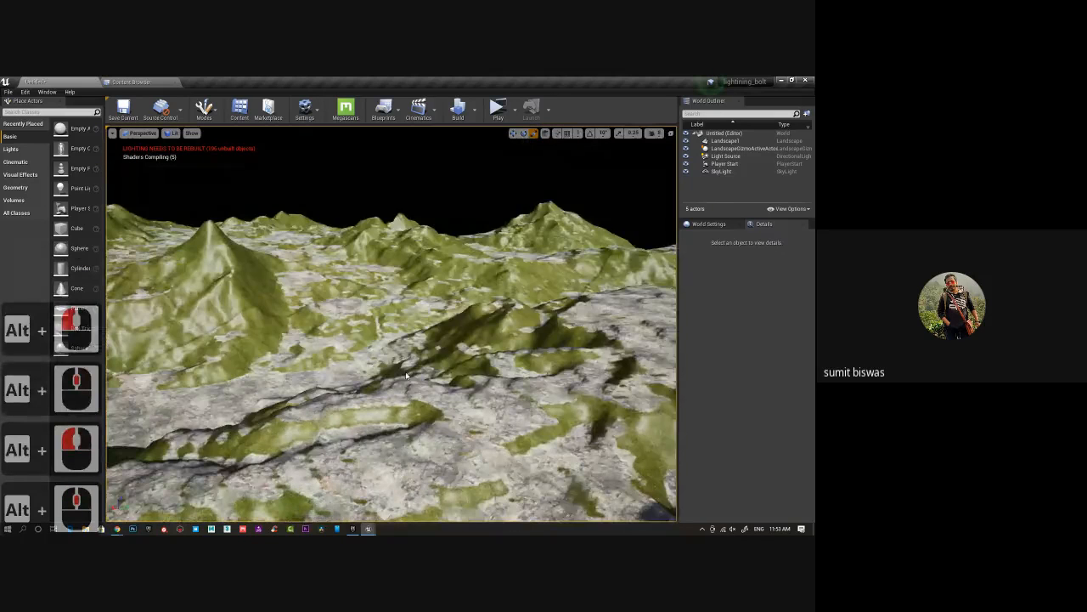
pyautogui.keyDown('alt'); pyautogui.moveTo(338, 384); pyautogui.dragTo(366, 346); pyautogui.keyUp('alt')
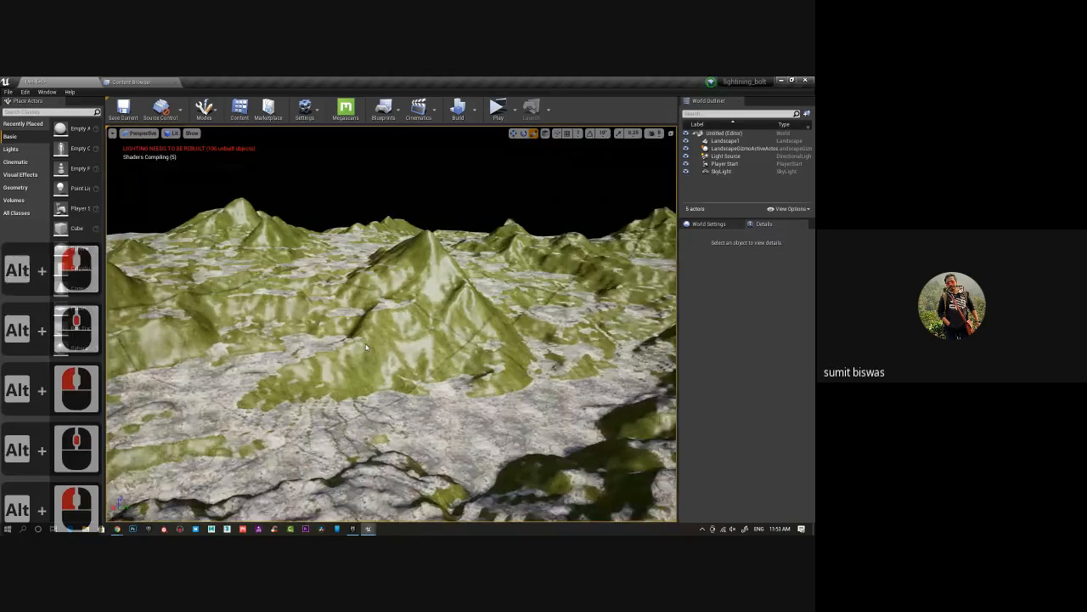
pyautogui.keyDown('alt'); pyautogui.moveTo(366, 347); pyautogui.dragTo(373, 352, button='middle'); pyautogui.keyUp('alt')
pyautogui.keyDown('alt'); pyautogui.moveTo(373, 352); pyautogui.dragTo(386, 365, button='right'); pyautogui.keyUp('alt')
pyautogui.keyDown('alt'); pyautogui.moveTo(385, 365); pyautogui.dragTo(390, 371, button='middle'); pyautogui.keyUp('alt')
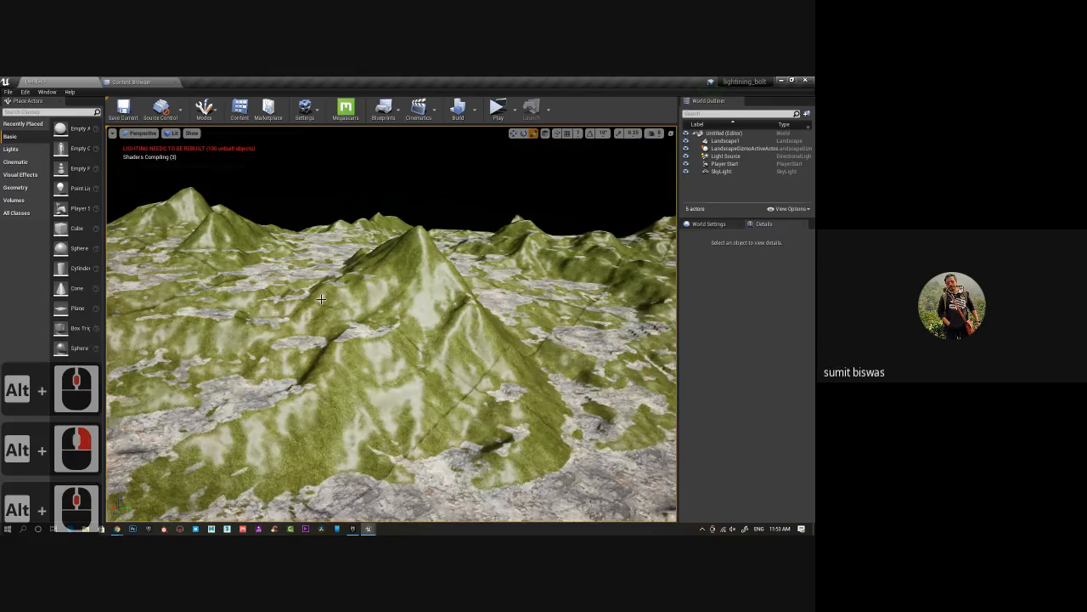
pyautogui.keyDown('alt'); pyautogui.moveTo(321, 299); pyautogui.dragTo(399, 298); pyautogui.keyUp('alt')
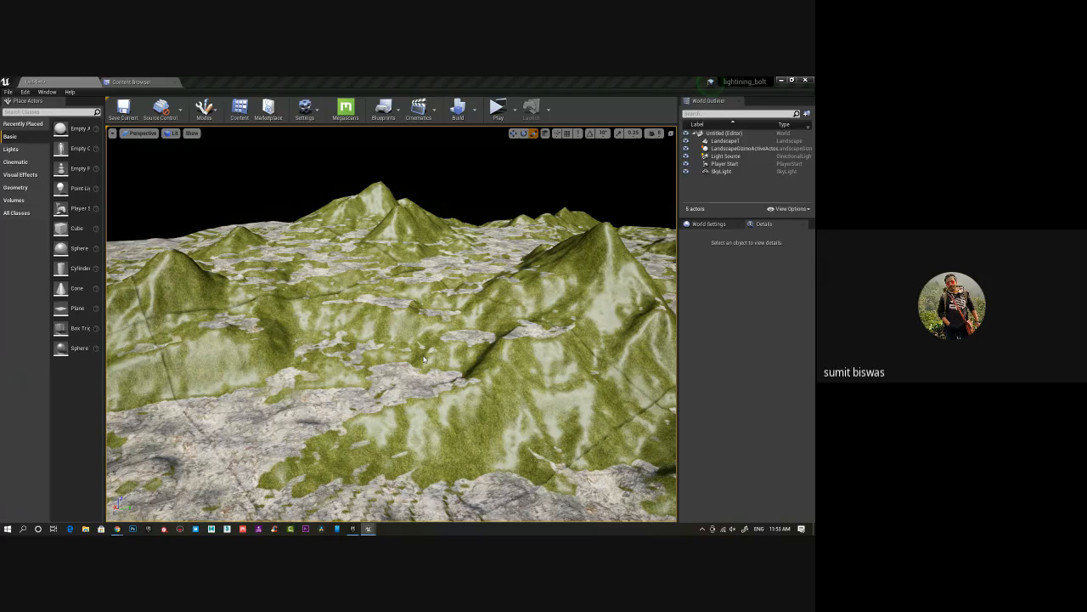
# Save the revised landscape material and inspect its rock and grass coverage from several angles around the mountains.
pyautogui.hotkey('ctrl', 's')
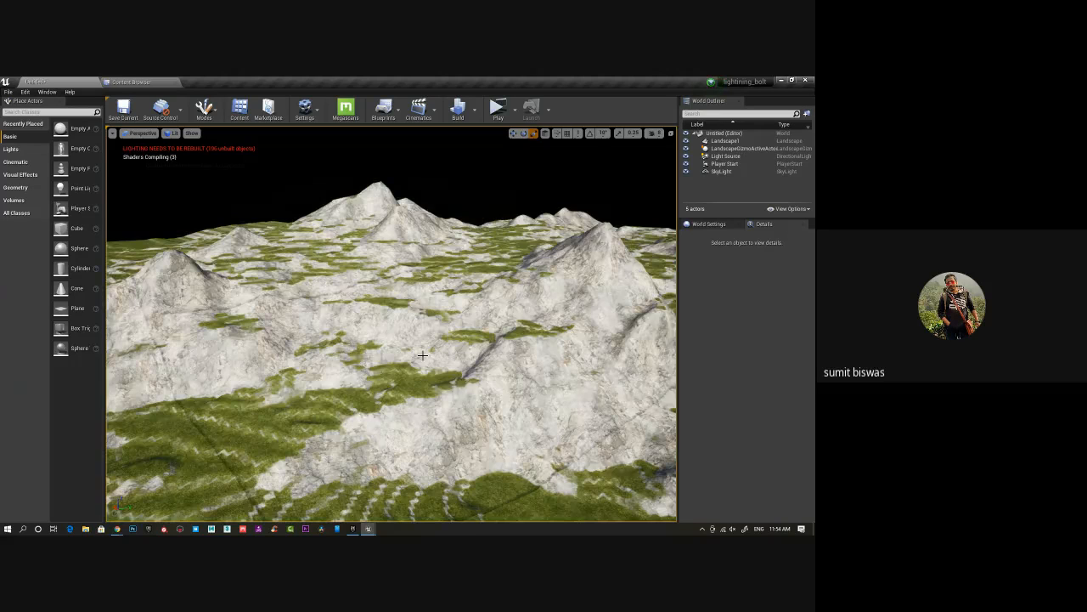
pyautogui.click(489, 328)
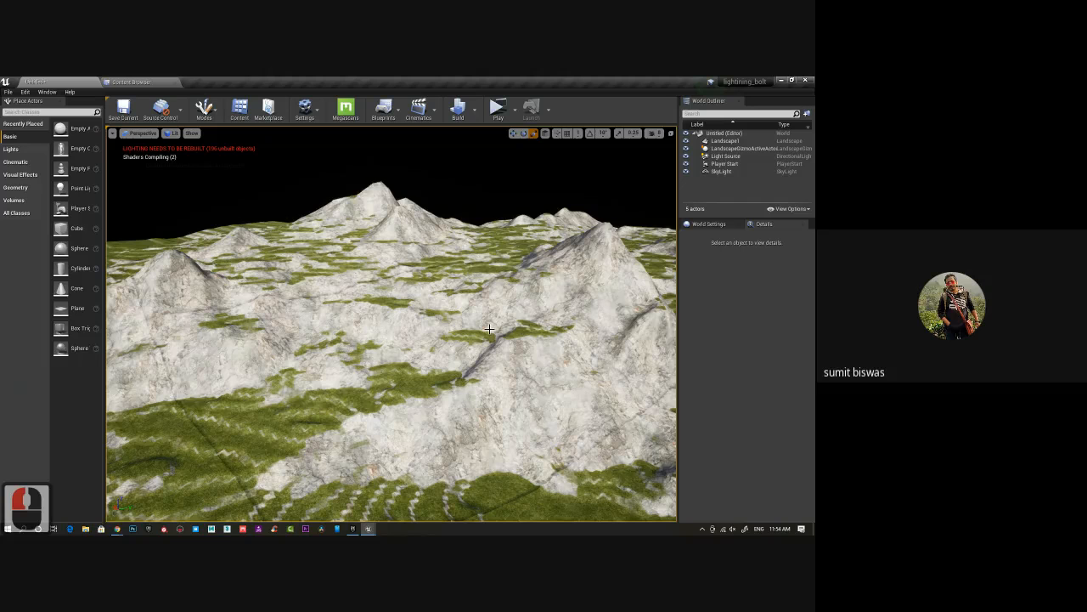
pyautogui.keyDown('alt'); pyautogui.moveTo(489, 329); pyautogui.dragTo(201, 327); pyautogui.keyUp('alt')
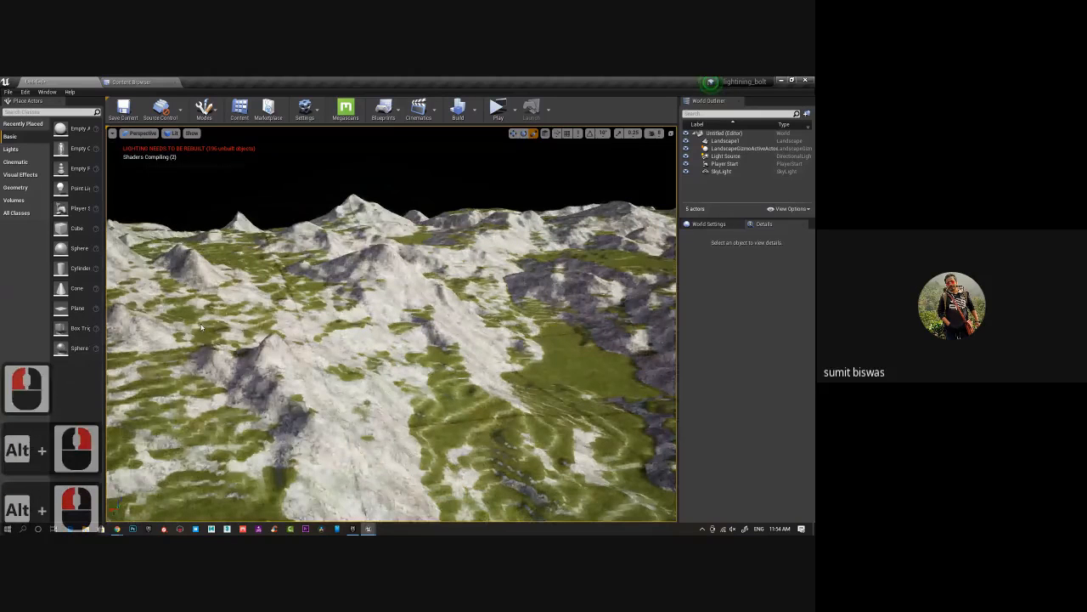
pyautogui.keyDown('alt'); pyautogui.middleClick(202, 327); pyautogui.keyUp('alt')
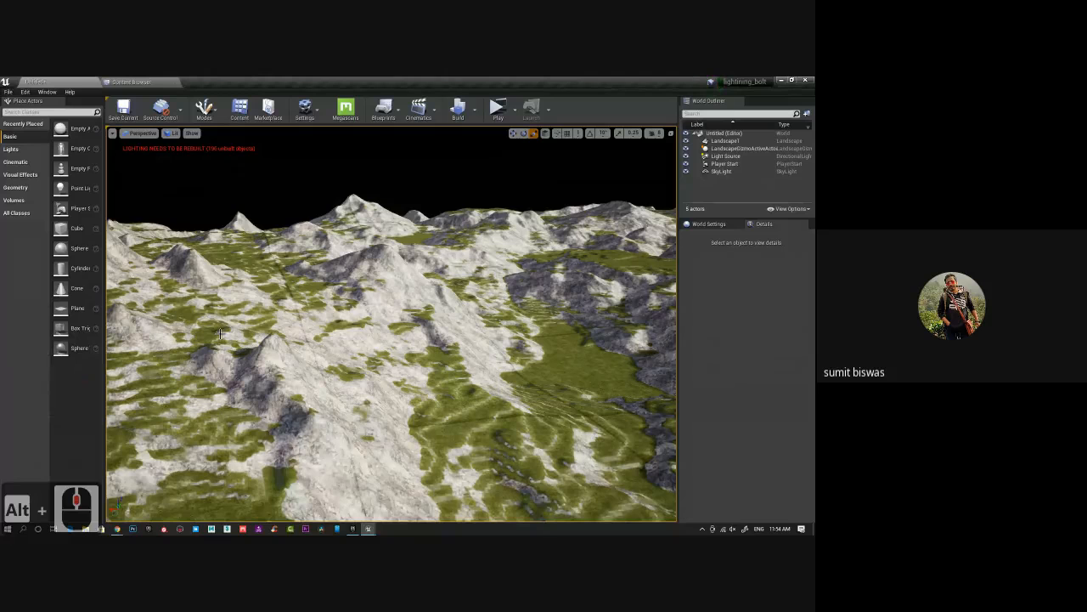
pyautogui.moveTo(377, 364)
pyautogui.keyDown('alt'); pyautogui.mouseDown()
pyautogui.moveTo(254, 447)
pyautogui.moveTo(153, 351)
pyautogui.moveTo(32, 344)
pyautogui.moveTo(312, 351)
pyautogui.moveTo(362, 363)
pyautogui.mouseUp(); pyautogui.keyUp('alt')
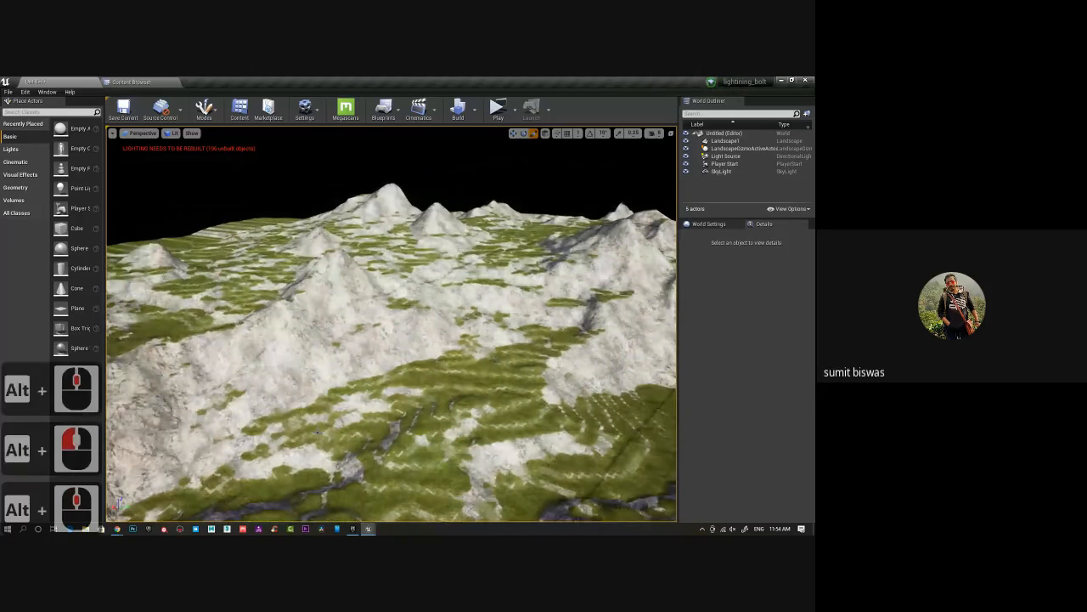
pyautogui.keyDown('alt'); pyautogui.moveTo(332, 425); pyautogui.dragTo(339, 433); pyautogui.keyUp('alt')
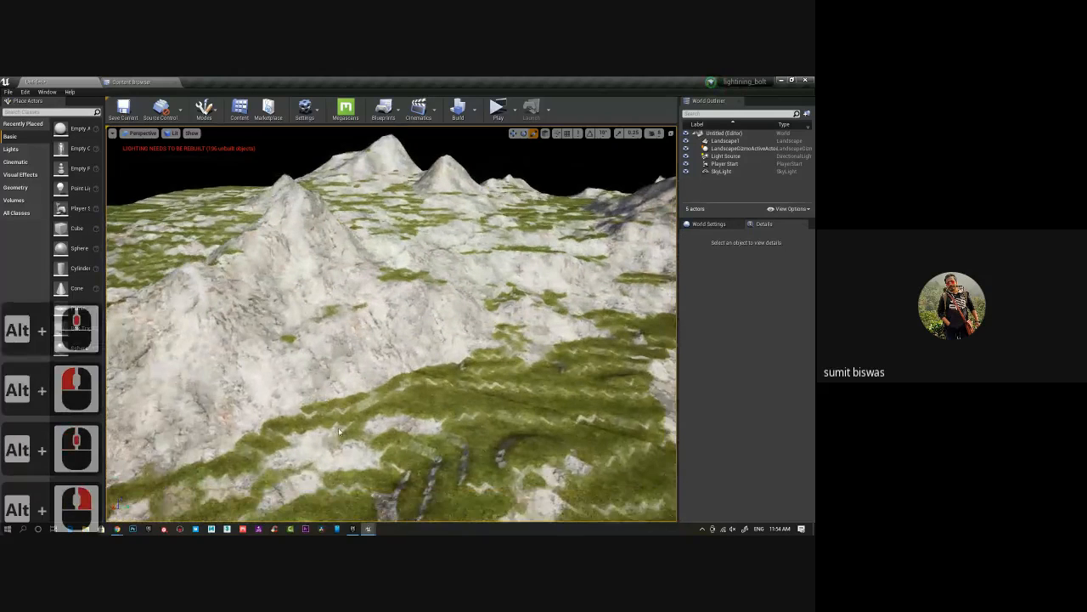
pyautogui.keyDown('alt'); pyautogui.moveTo(338, 428); pyautogui.dragTo(338, 280, button='middle'); pyautogui.keyUp('alt')
pyautogui.moveTo(338, 428); pyautogui.dragTo(339, 428, button='right')
# Create a material named mat_auto_landscape in the GA193 folder and open it for editing.
pyautogui.click(132, 81)
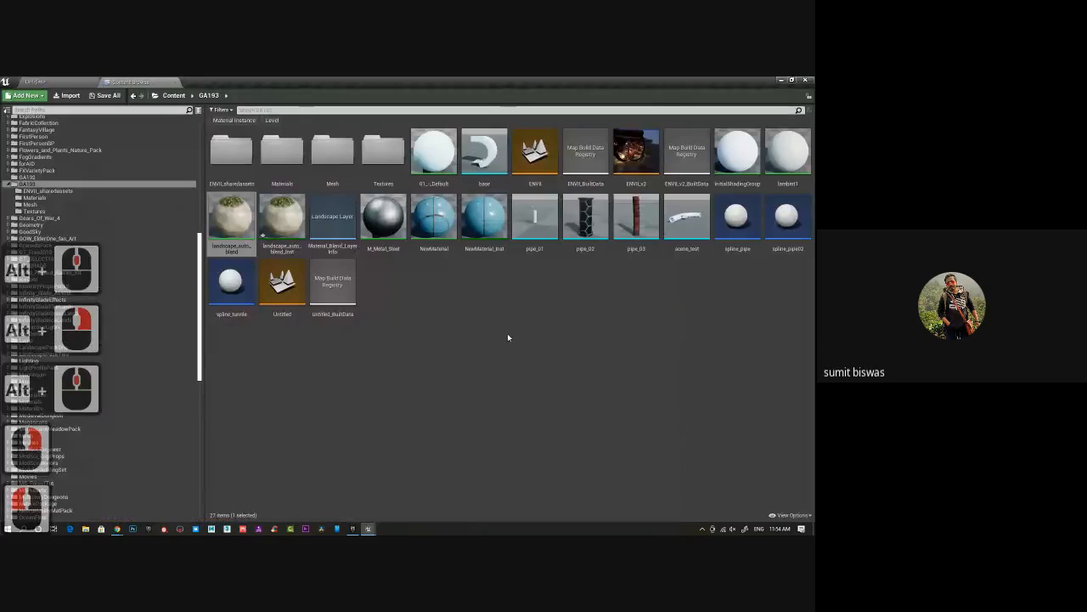
pyautogui.rightClick(481, 301)
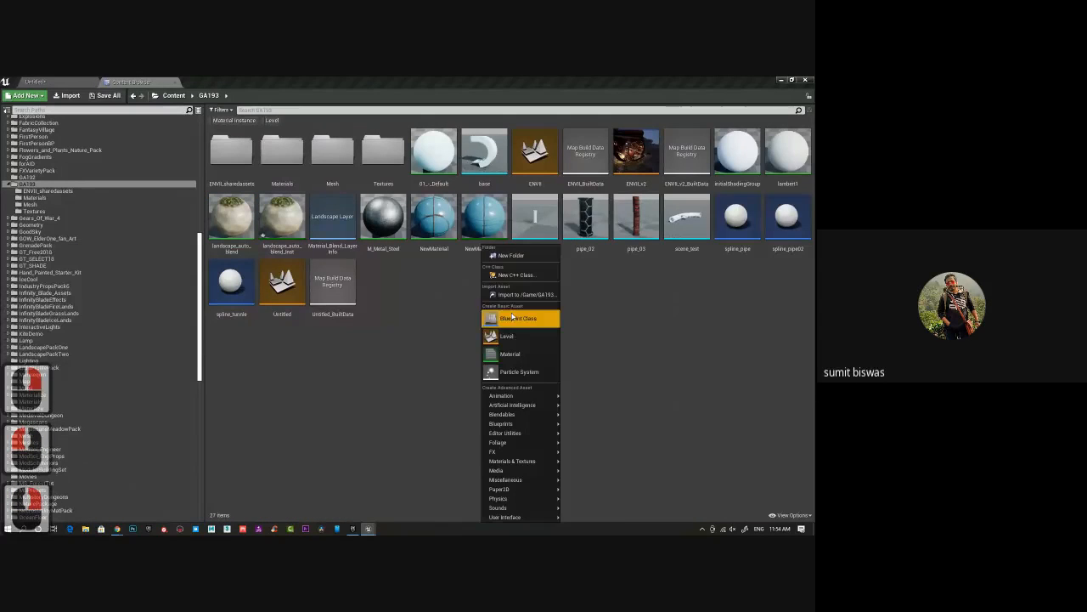
pyautogui.click(520, 354)
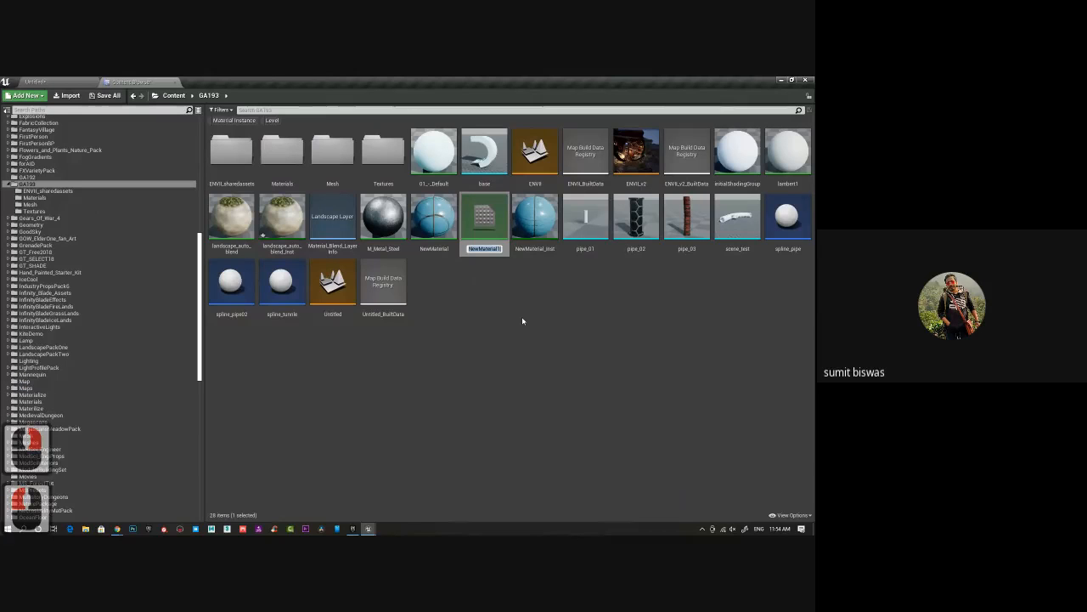
pyautogui.write('auto')
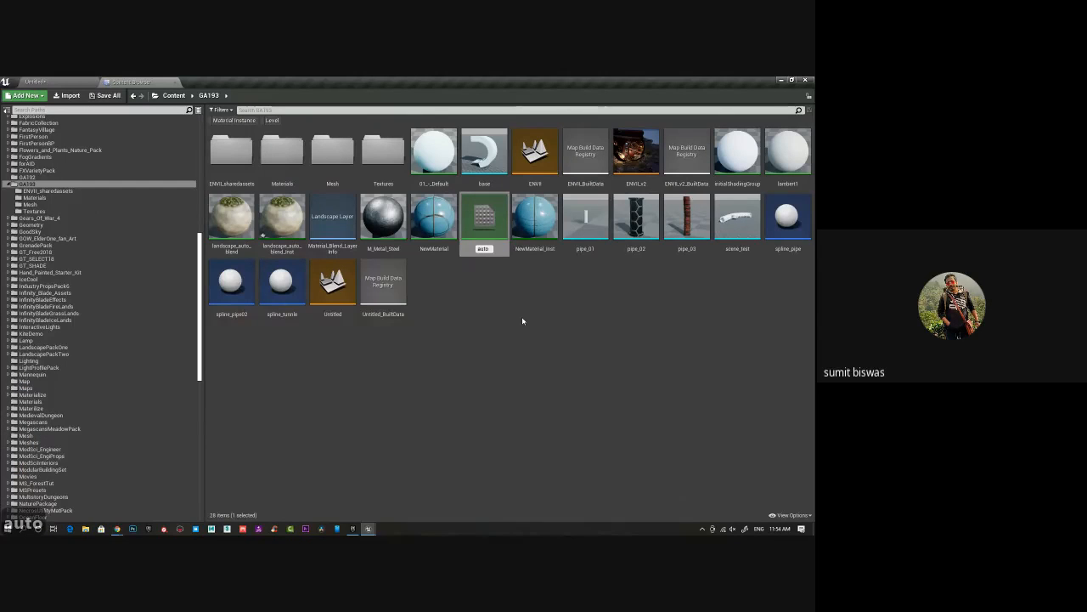
pyautogui.write('_')
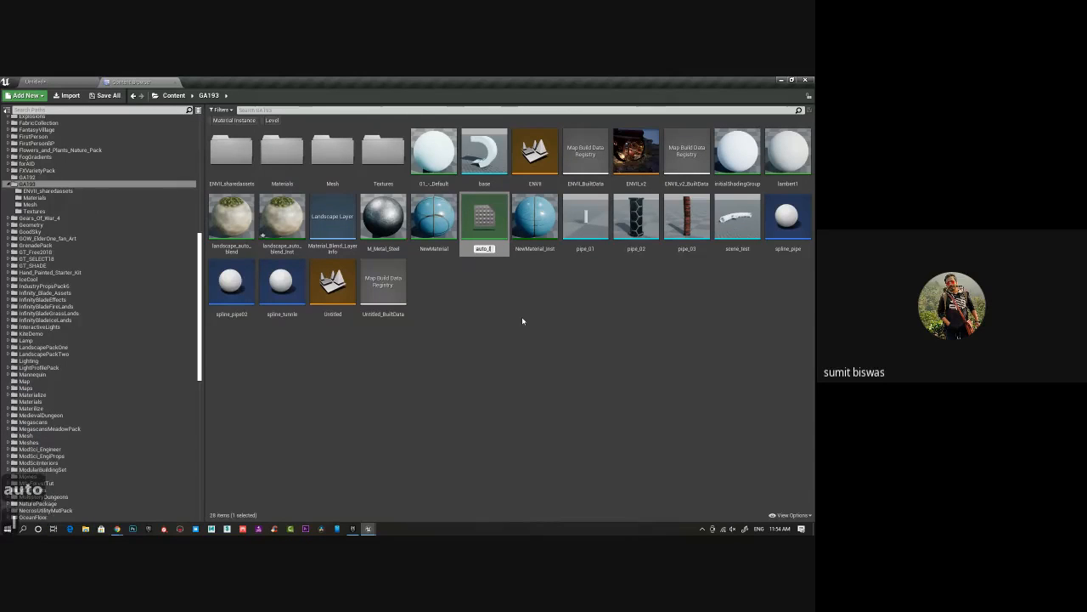
pyautogui.write('landsca')
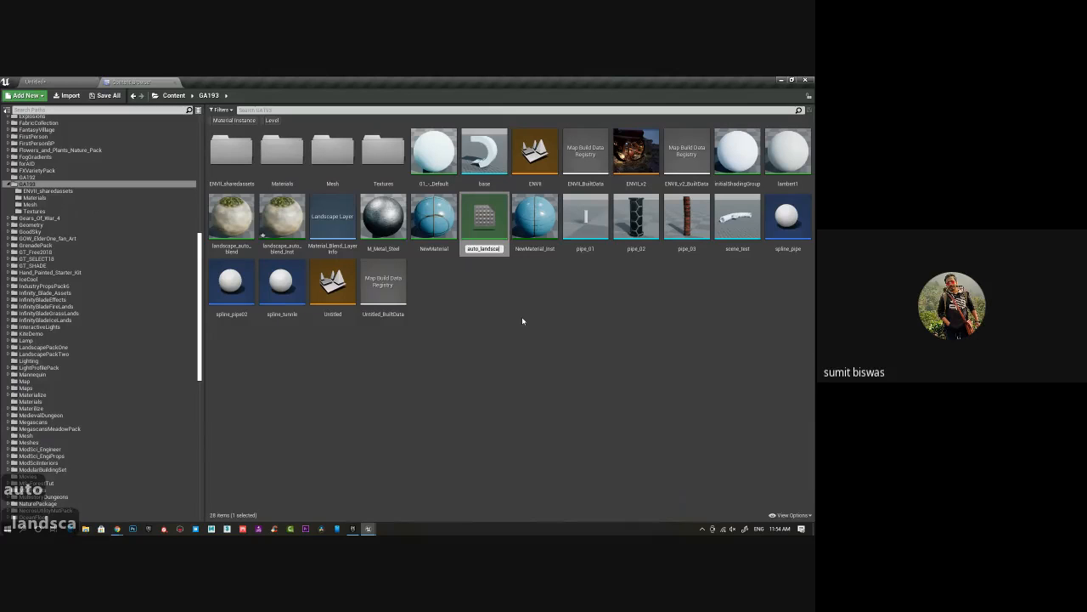
pyautogui.write('pe')
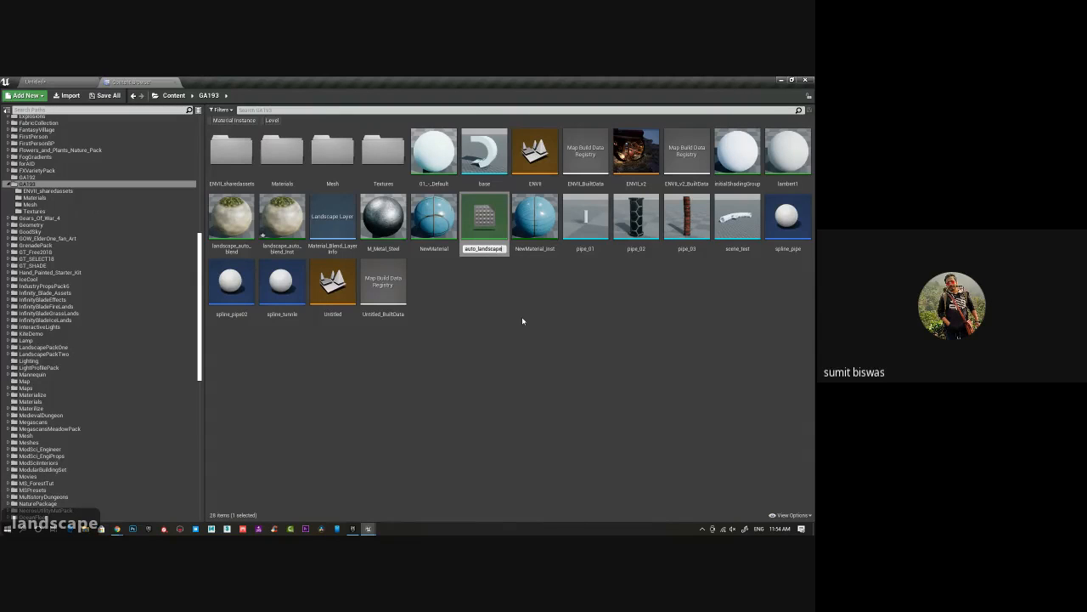
pyautogui.press('Left')
pyautogui.press('Left')
pyautogui.press('Left')
pyautogui.press('Left')
pyautogui.press('Left')
pyautogui.press('Left')
pyautogui.press('Left')
pyautogui.press('Left')
pyautogui.press('Left')
pyautogui.press('Left')
pyautogui.press('Left')
pyautogui.press('Left')
pyautogui.press('Left')
pyautogui.press('Left')
pyautogui.press('Left')
pyautogui.press('Left')
pyautogui.press('Left')
pyautogui.press('Left')
pyautogui.press('Left')
pyautogui.press('Left')
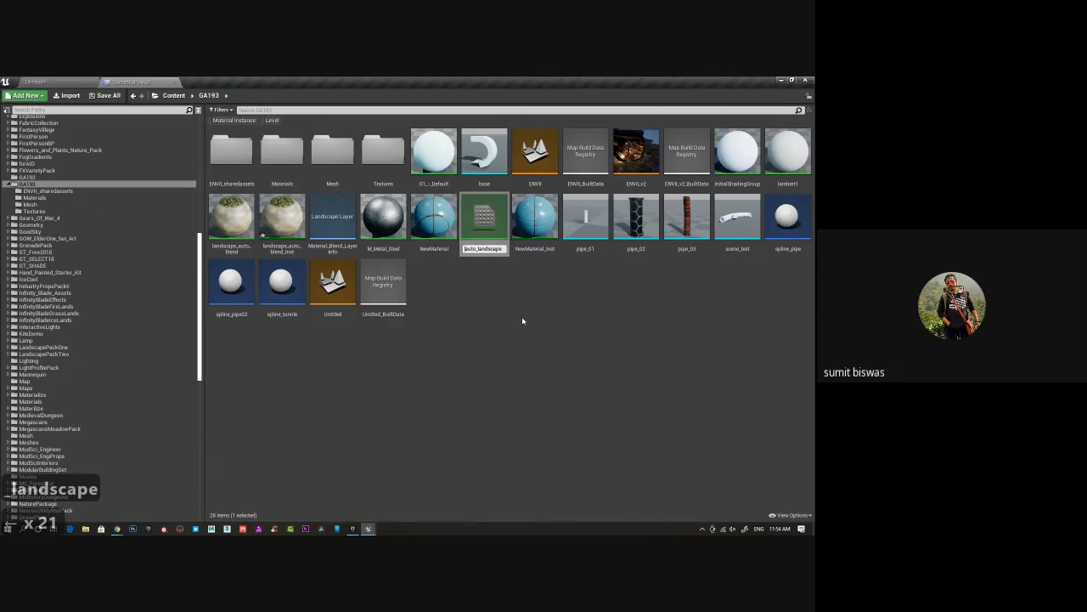
pyautogui.write('mat_')
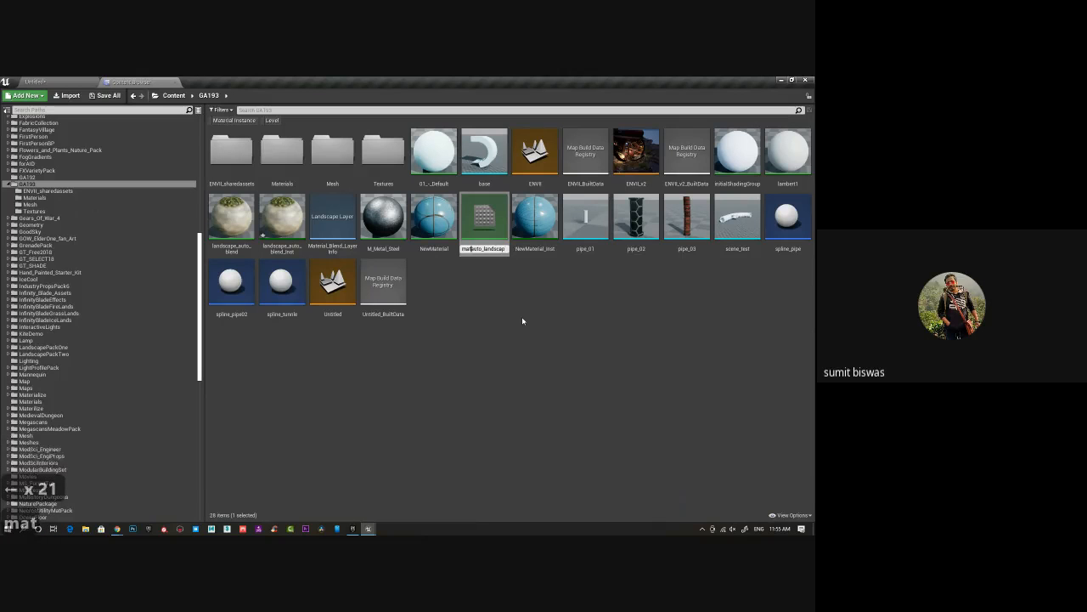
pyautogui.press('Return')
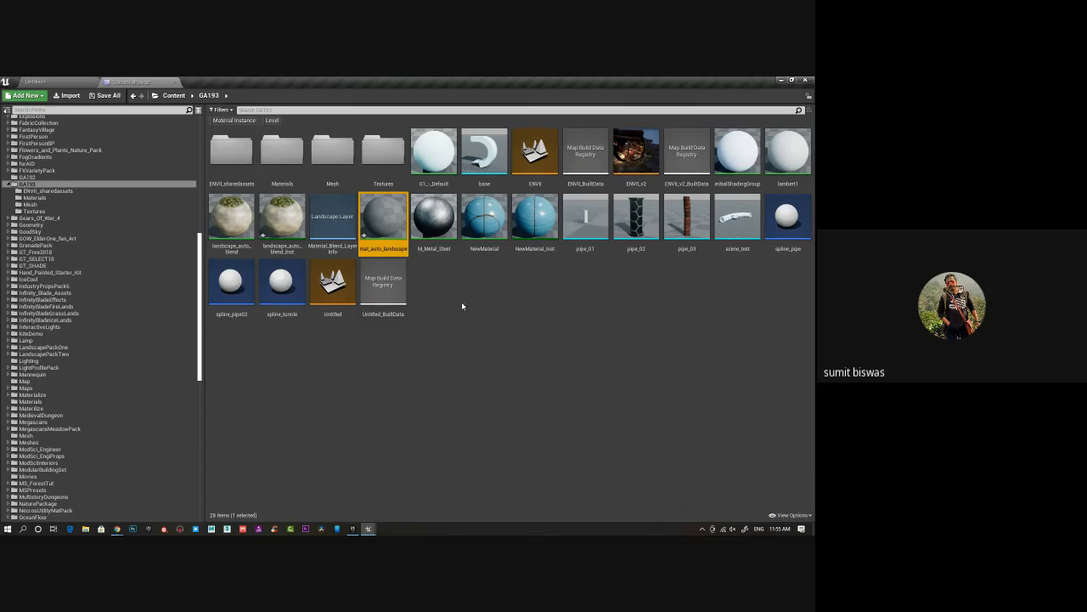
pyautogui.doubleClick(383, 219)
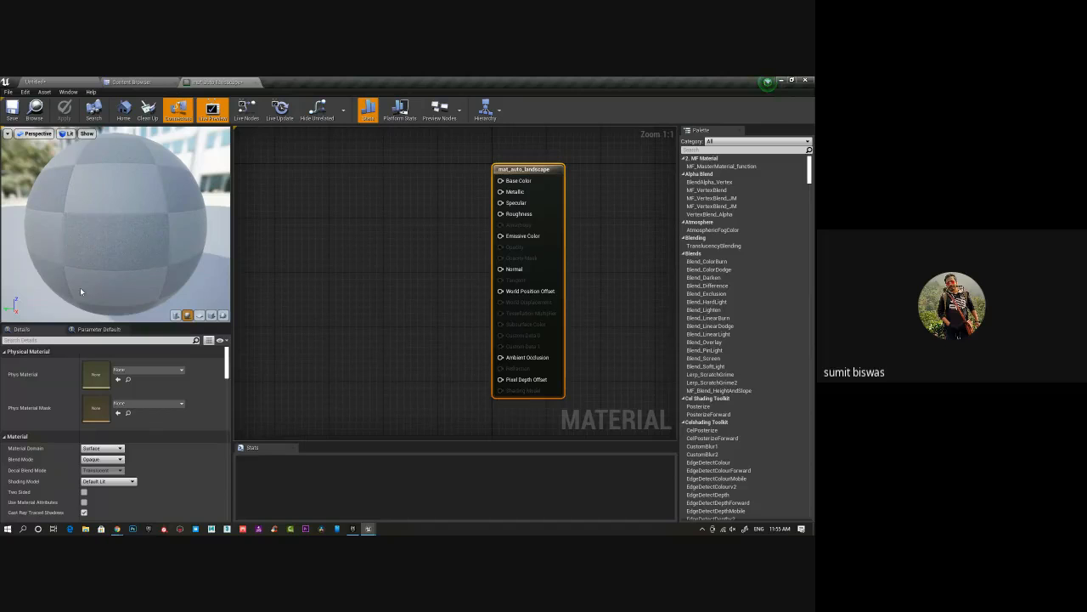
# Go to the Megascans content folder and replace the Level asset filter with the Texture filter.
pyautogui.click(116, 84)
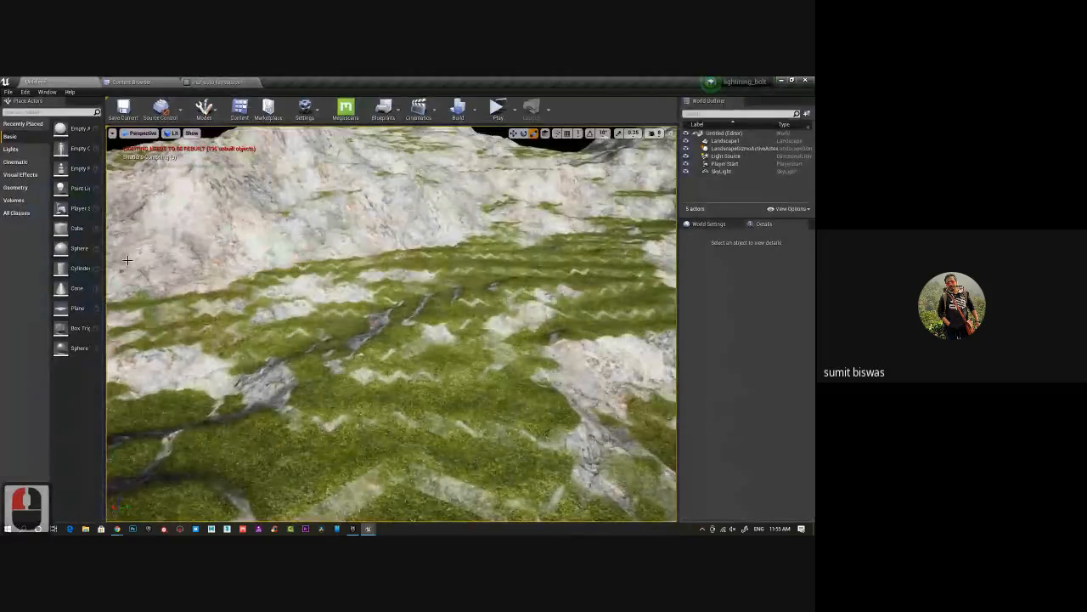
pyautogui.click(136, 80)
pyautogui.moveTo(201, 341); pyautogui.dragTo(202, 462)
pyautogui.scroll(-2, 116, 408)
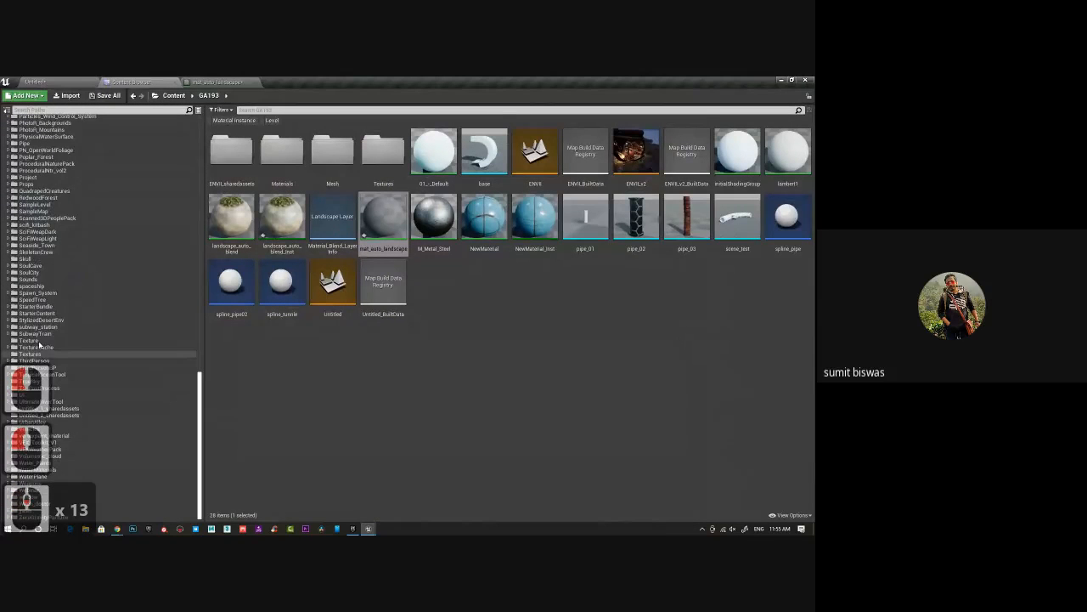
pyautogui.scroll(3, 78, 302)
pyautogui.scroll(7, 89, 308)
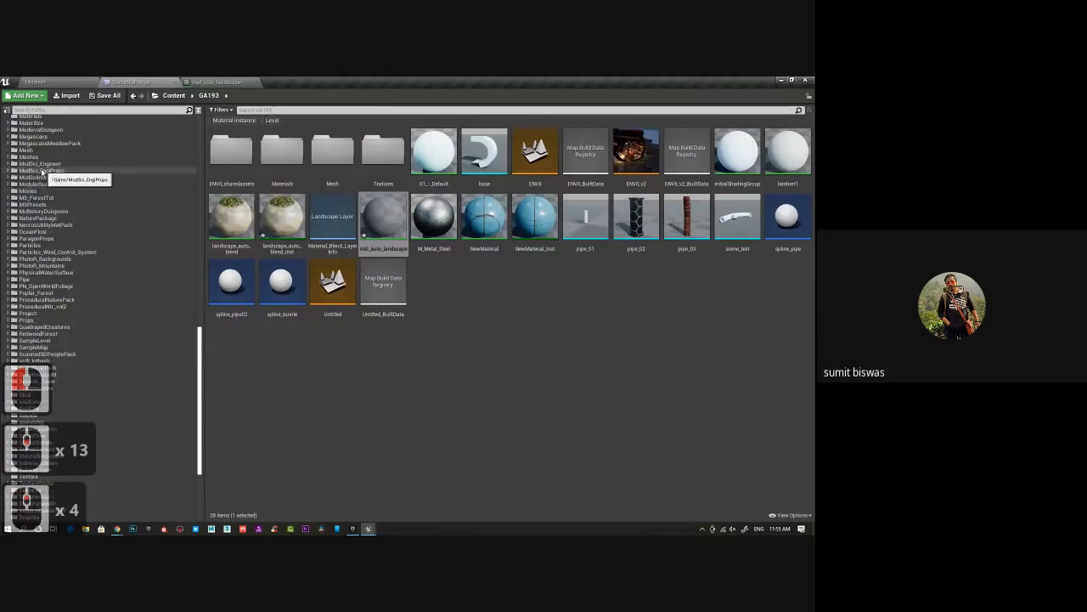
pyautogui.click(59, 176)
pyautogui.click(34, 136)
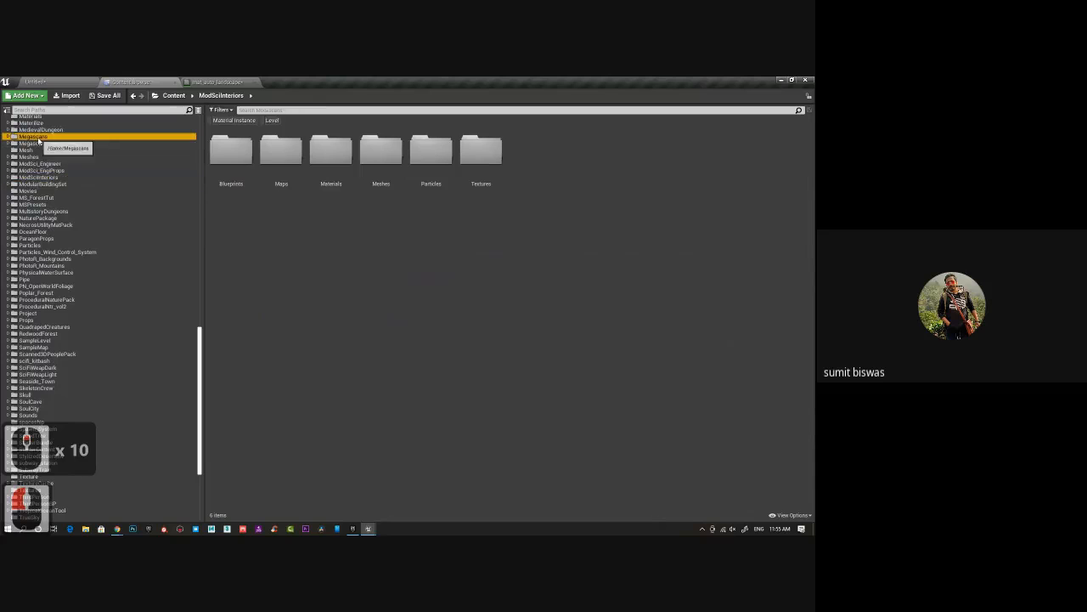
pyautogui.click(212, 111)
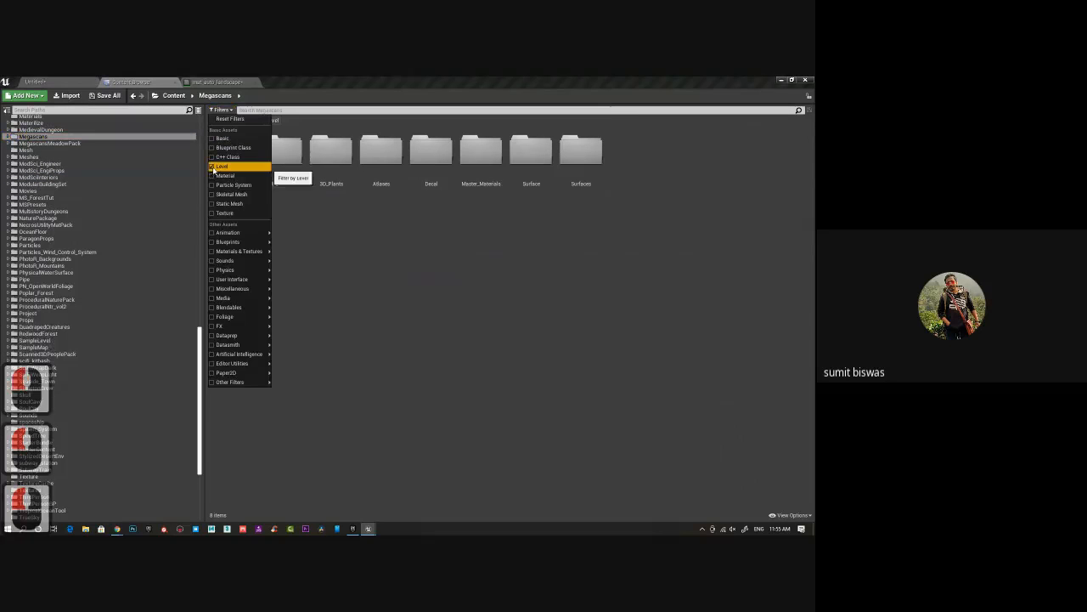
pyautogui.click(223, 166)
pyautogui.click(211, 213)
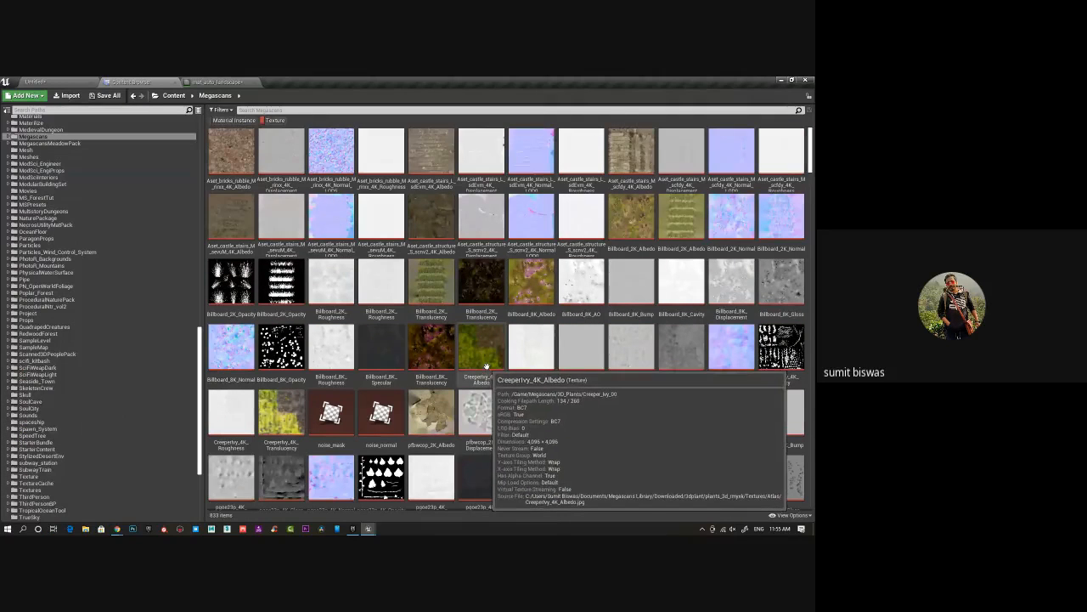
# Add the moss textures se4rwei_2K_Albedo, se4rwei_2K_Normal and se4rwei_2K_Specular to the mat_auto_landscape graph.
pyautogui.scroll(-8, 486, 366)
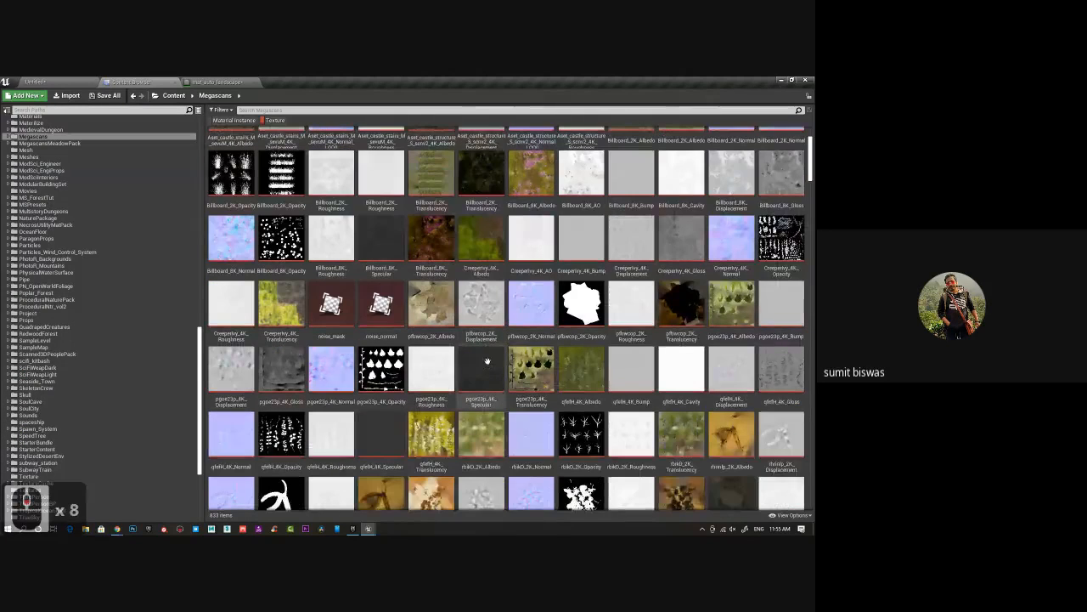
pyautogui.scroll(-20, 486, 361)
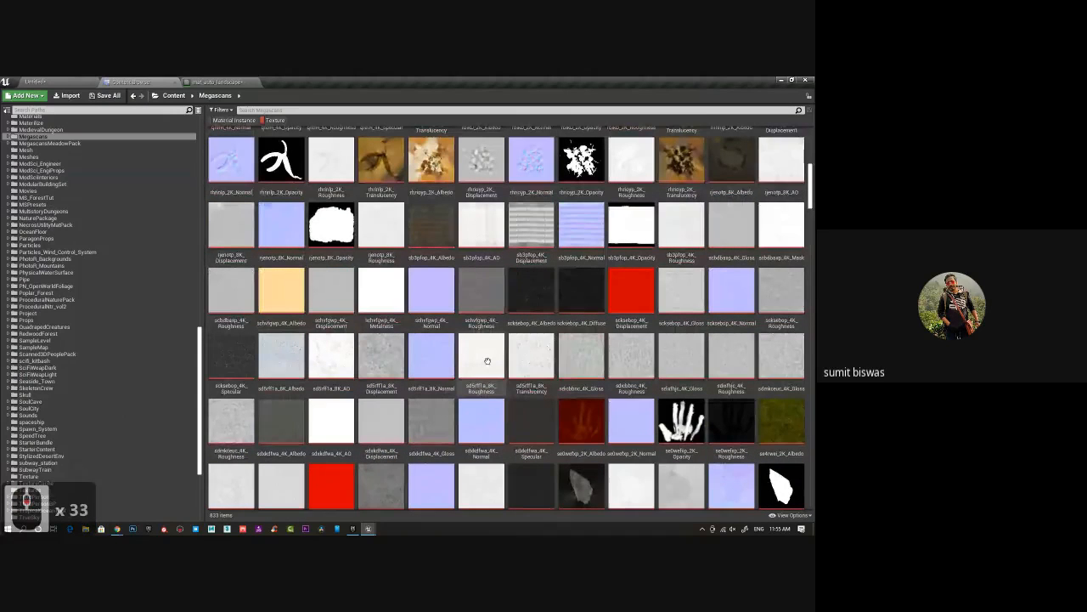
pyautogui.scroll(-8, 486, 361)
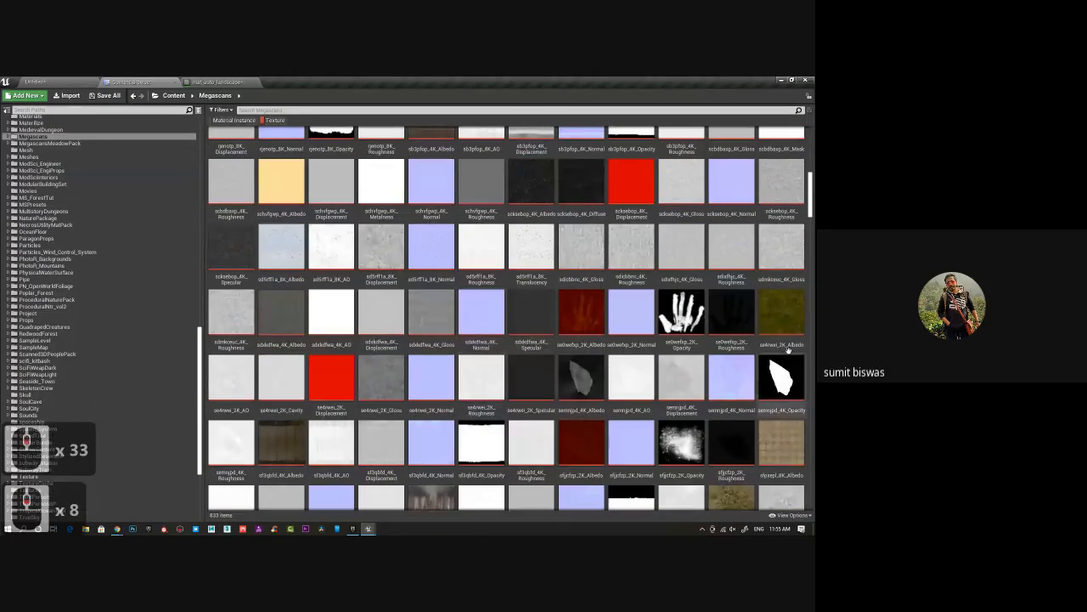
pyautogui.moveTo(780, 316)
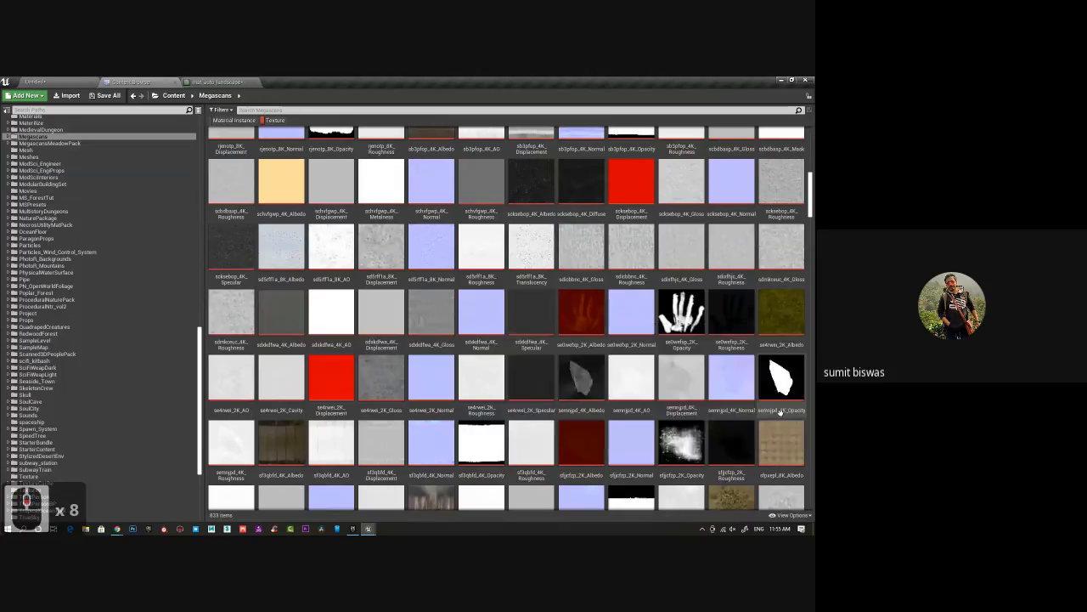
pyautogui.click(781, 317)
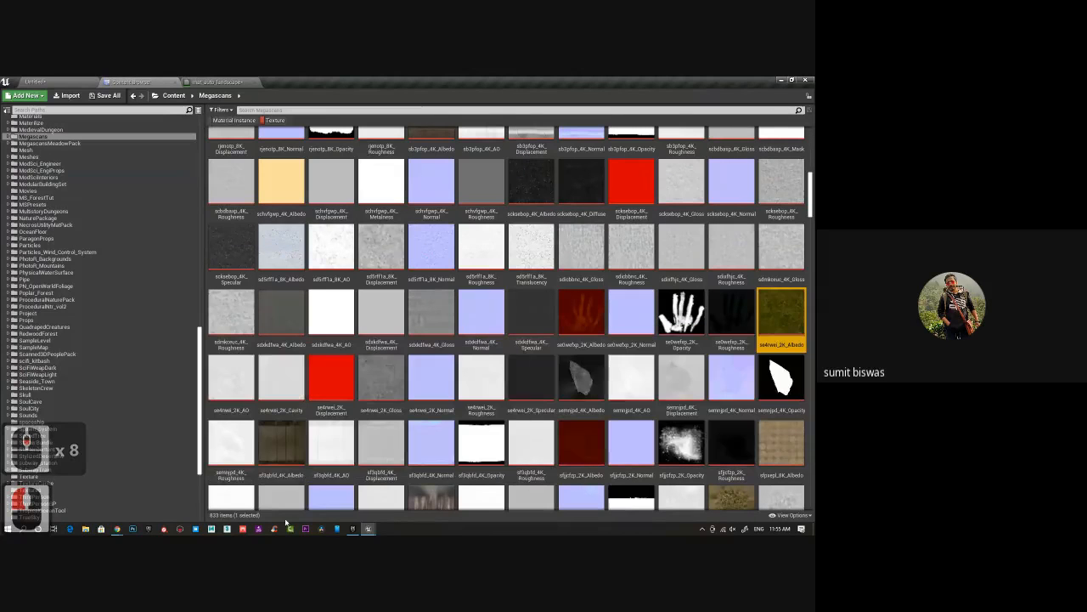
pyautogui.keyDown('ctrl'); pyautogui.click(435, 387); pyautogui.keyUp('ctrl')
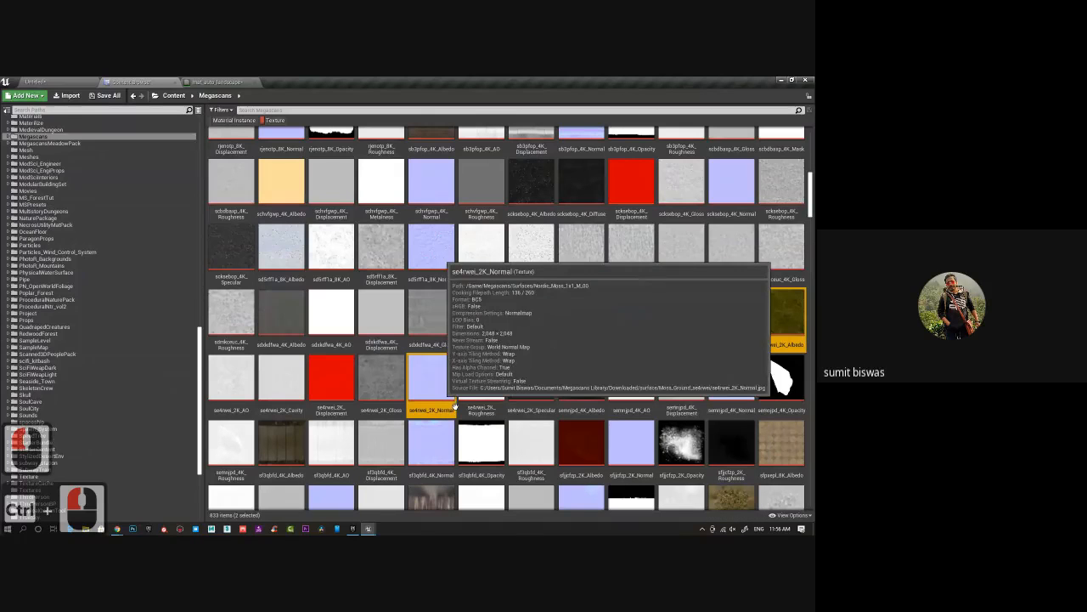
pyautogui.keyDown('ctrl'); pyautogui.click(383, 381); pyautogui.keyUp('ctrl')
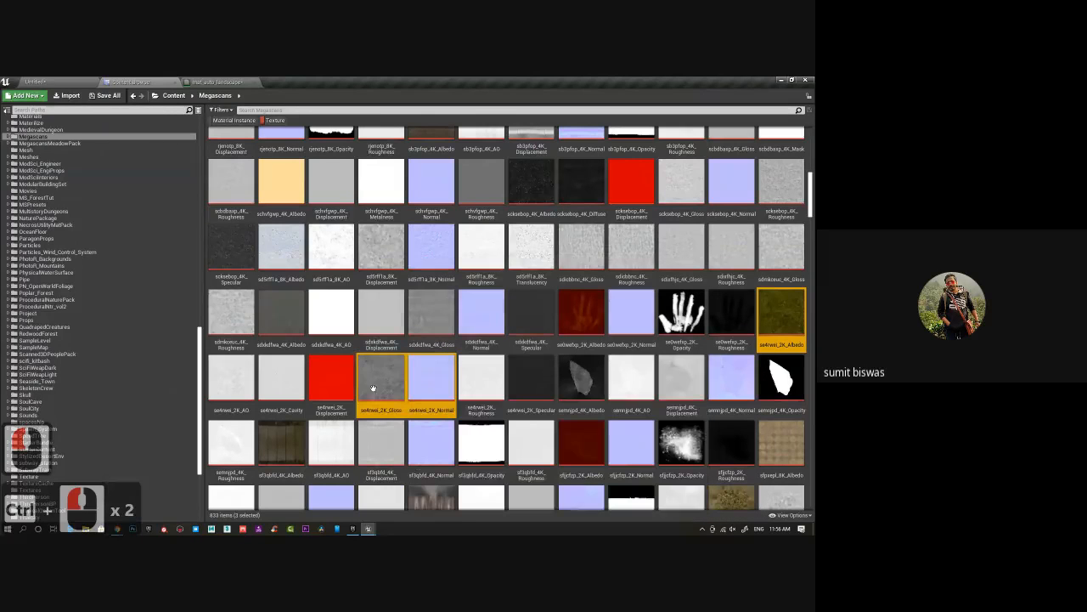
pyautogui.click(792, 342)
pyautogui.keyDown('ctrl'); pyautogui.click(431, 390); pyautogui.keyUp('ctrl')
pyautogui.keyDown('ctrl'); pyautogui.click(531, 381); pyautogui.keyUp('ctrl')
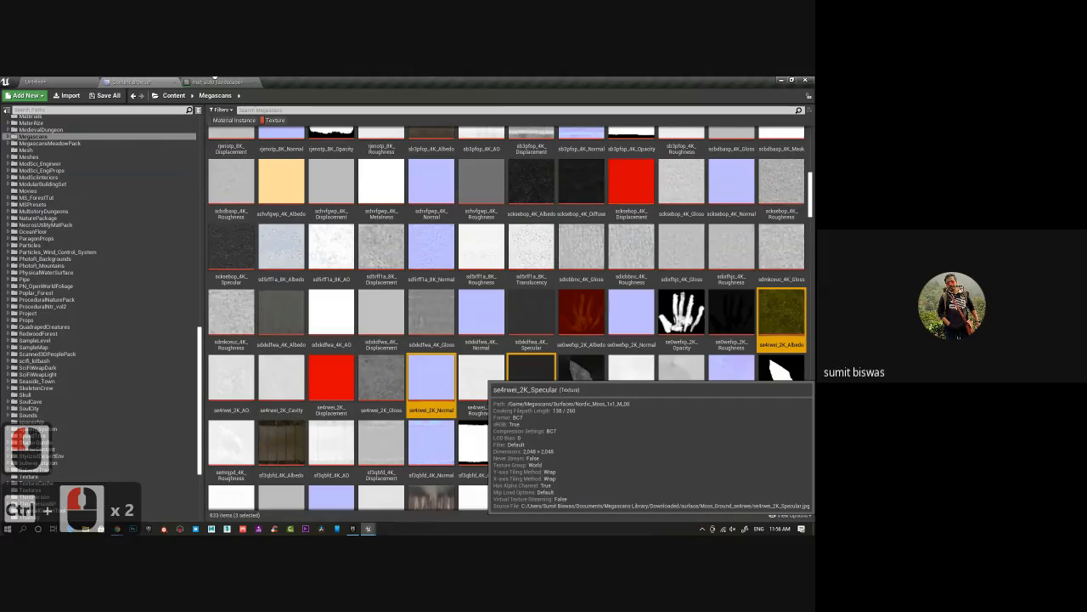
pyautogui.moveTo(224, 83); pyautogui.dragTo(357, 283)
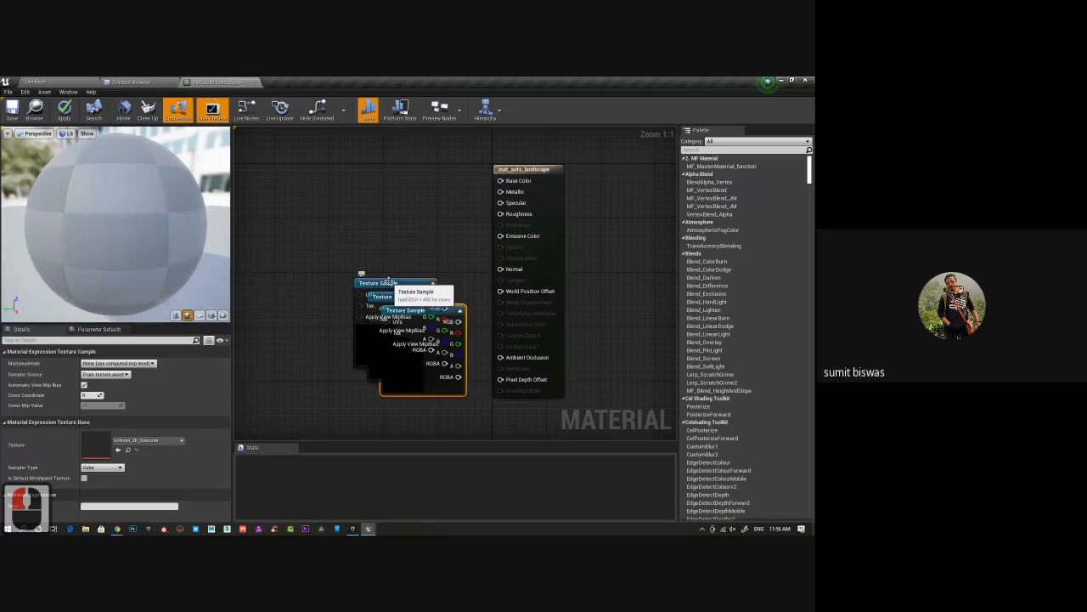
# Spread the three texture samples into a column with albedo above specular above normal, leaving space before the material's output node.
pyautogui.moveTo(541, 167); pyautogui.dragTo(588, 175)
pyautogui.moveTo(394, 258); pyautogui.dragTo(450, 271, button='right')
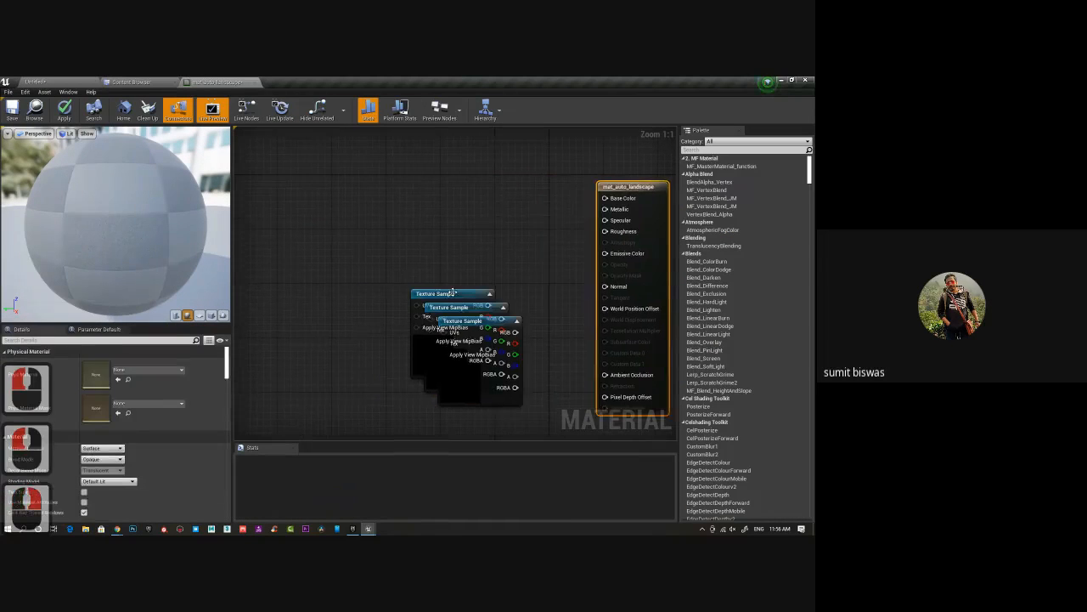
pyautogui.moveTo(438, 298); pyautogui.dragTo(356, 146)
pyautogui.scroll(-3, 433, 243)
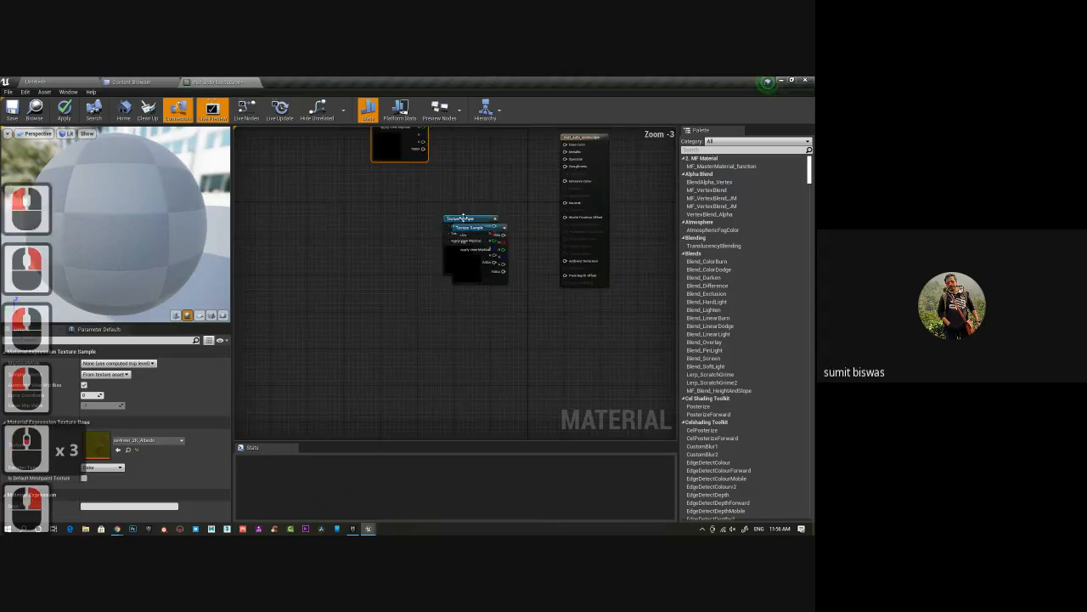
pyautogui.moveTo(452, 222); pyautogui.dragTo(392, 247)
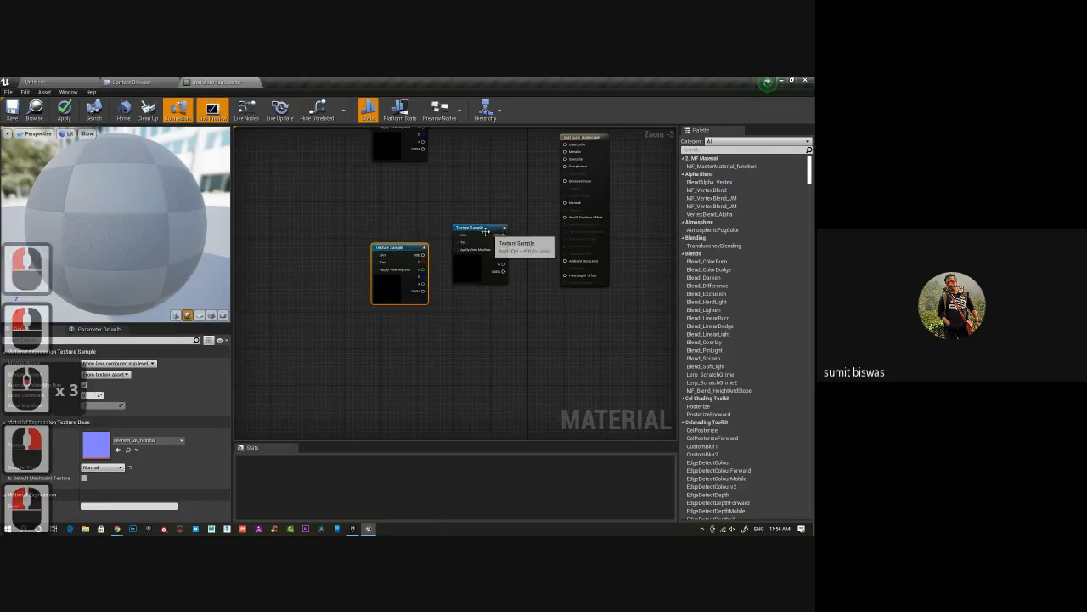
pyautogui.moveTo(482, 226); pyautogui.dragTo(399, 432)
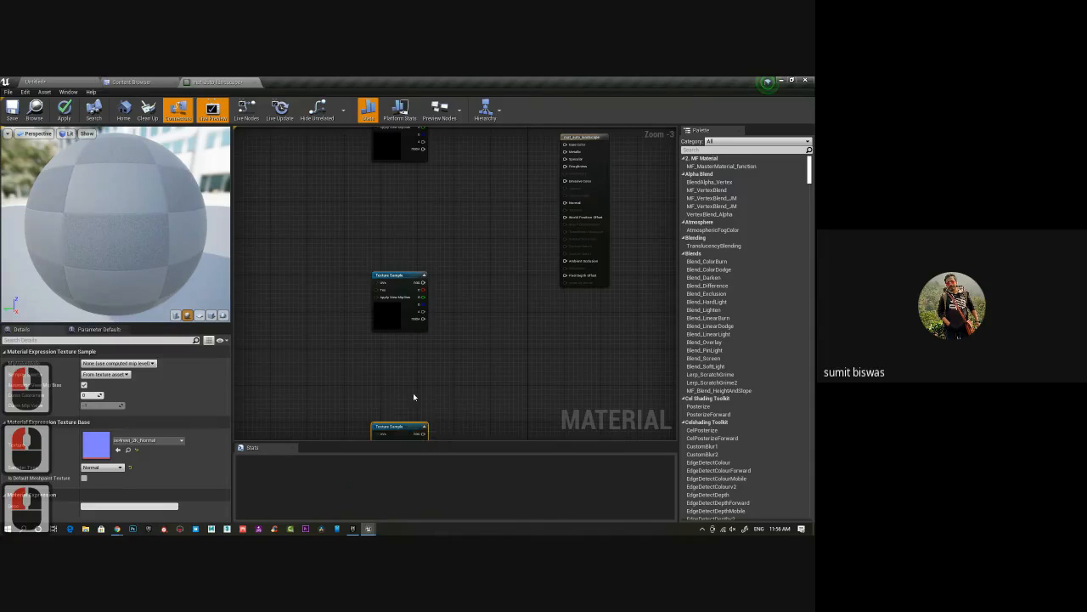
pyautogui.scroll(-3, 384, 273)
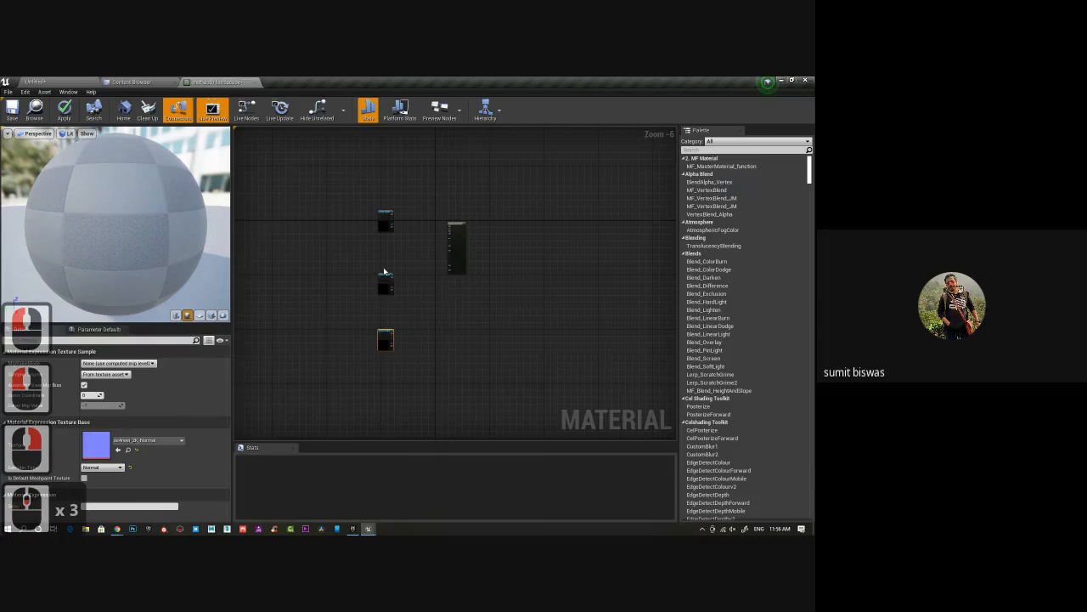
pyautogui.click(385, 279)
pyautogui.scroll(3, 387, 276)
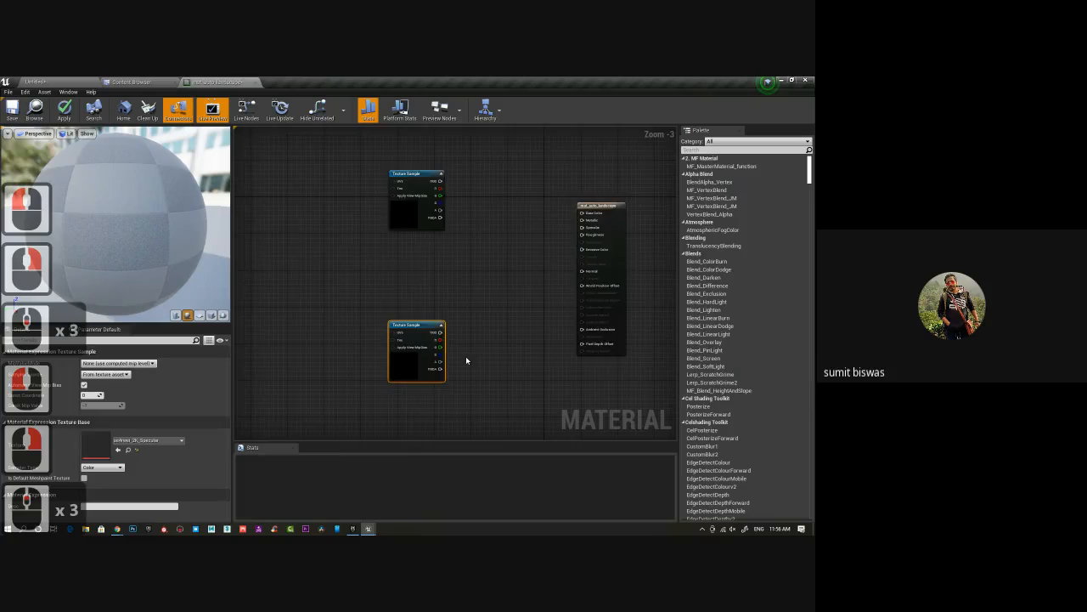
pyautogui.moveTo(466, 360); pyautogui.dragTo(449, 257, button='right')
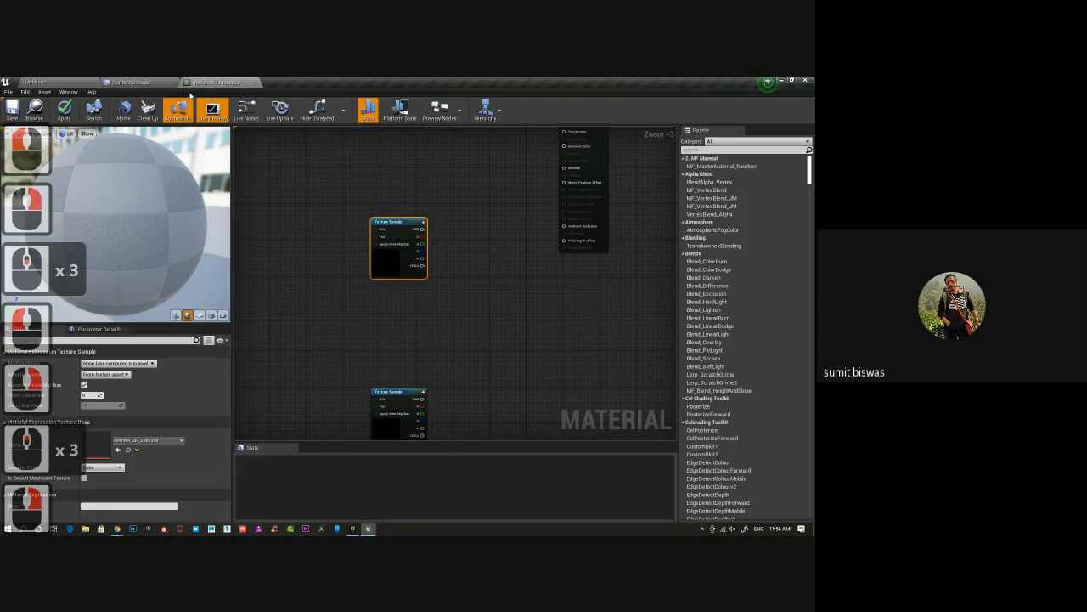
# Browse the Megascans textures for a ground surface and preview tbzpvko_2K_Albedo at full size.
pyautogui.click(141, 82)
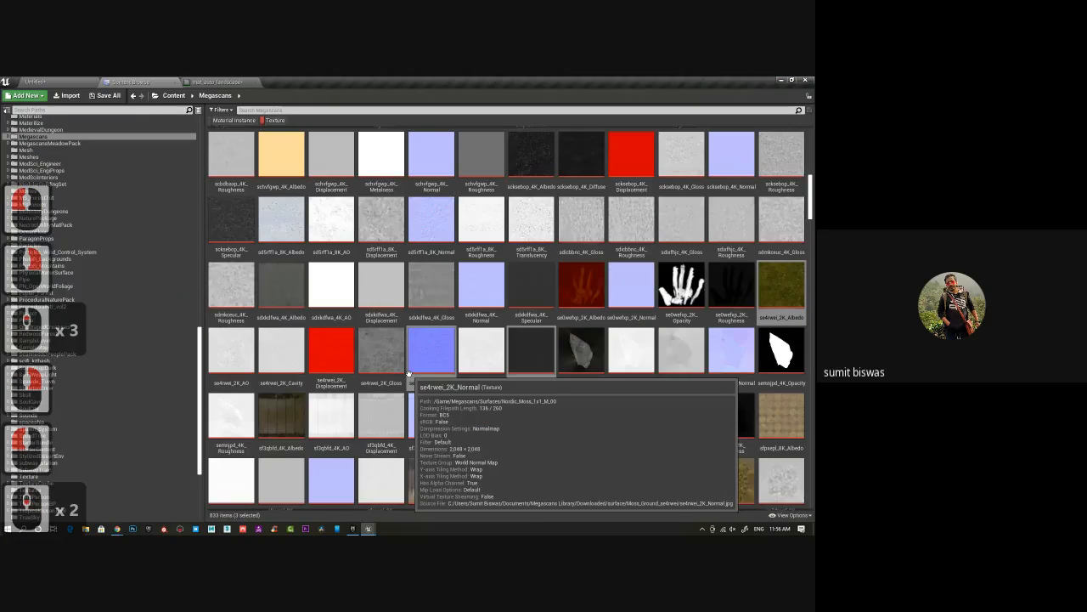
pyautogui.scroll(-10, 409, 399)
pyautogui.scroll(-20, 410, 417)
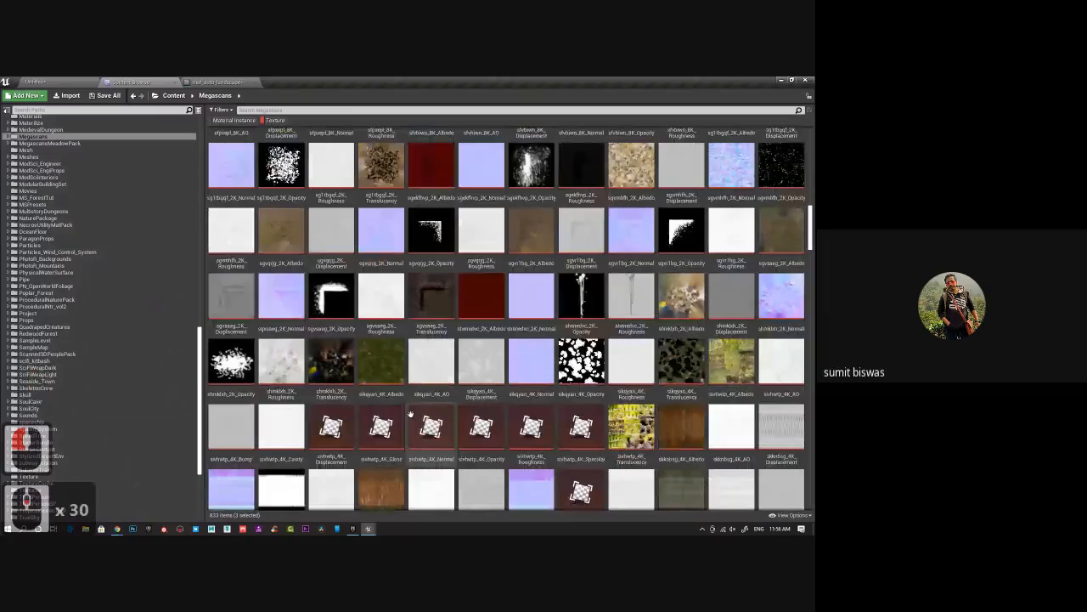
pyautogui.scroll(-5, 410, 414)
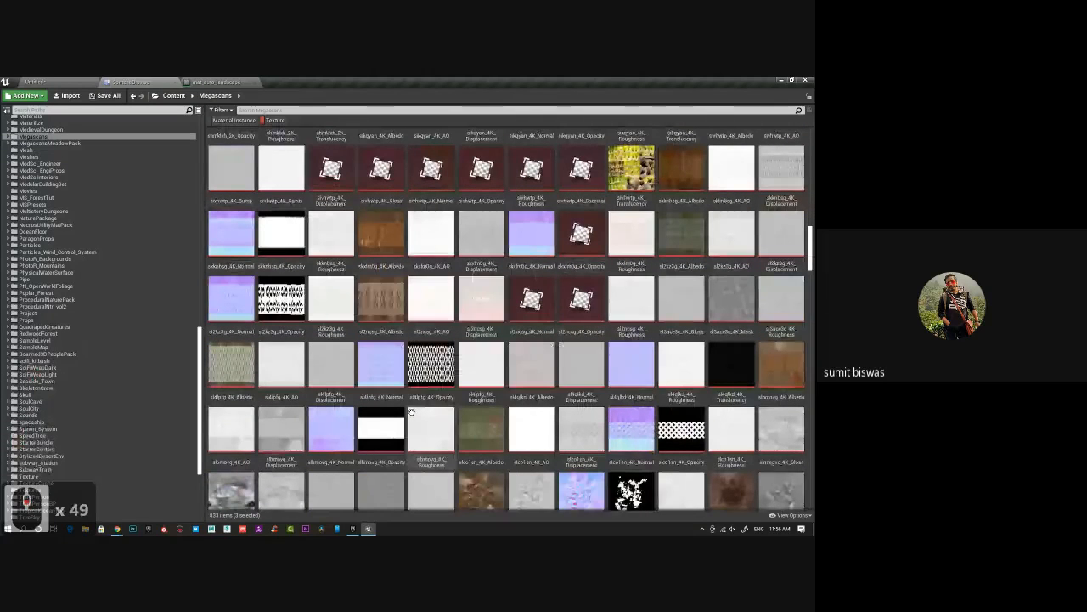
pyautogui.scroll(-8, 410, 411)
pyautogui.scroll(-11, 409, 409)
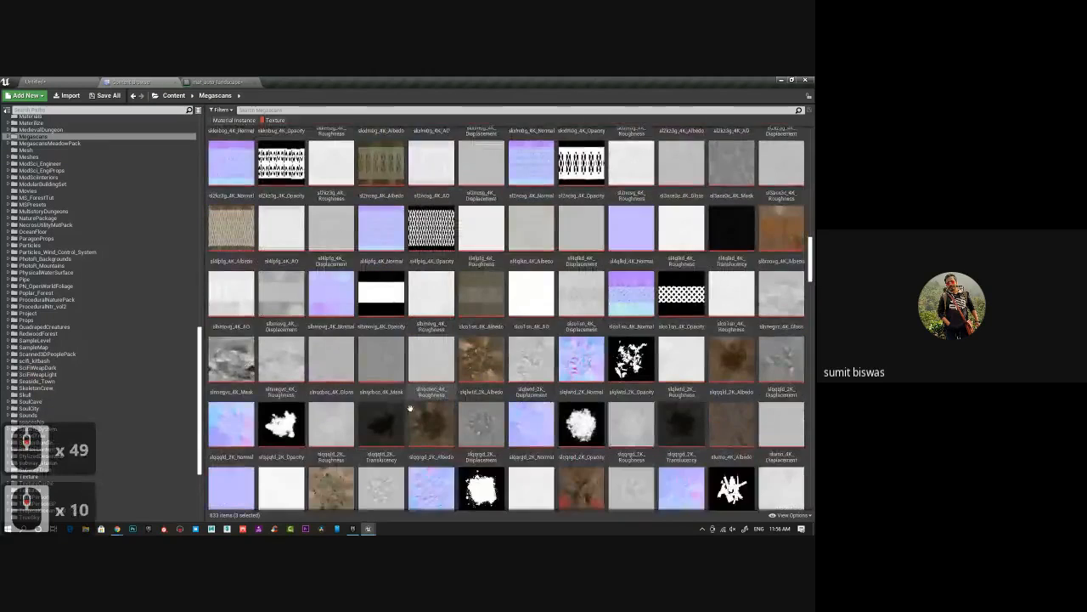
pyautogui.scroll(-15, 409, 408)
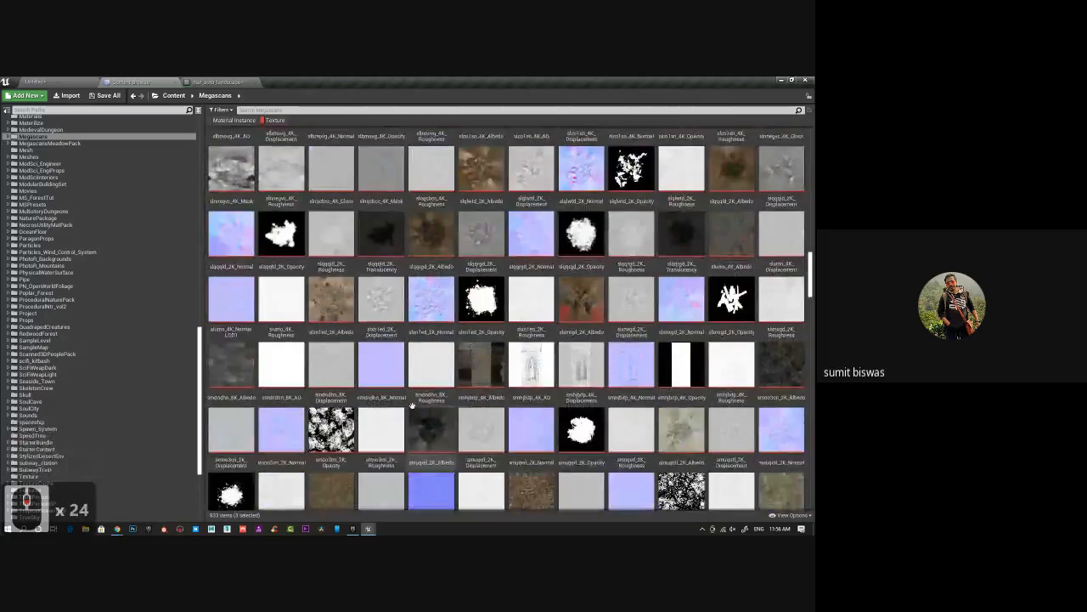
pyautogui.scroll(-10, 412, 405)
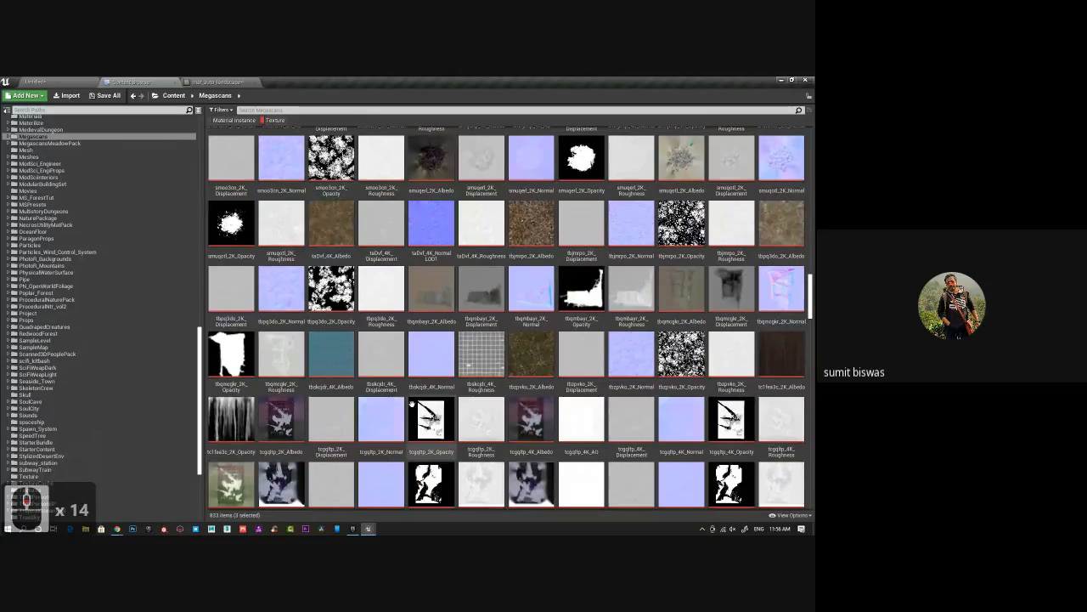
pyautogui.scroll(-4, 411, 404)
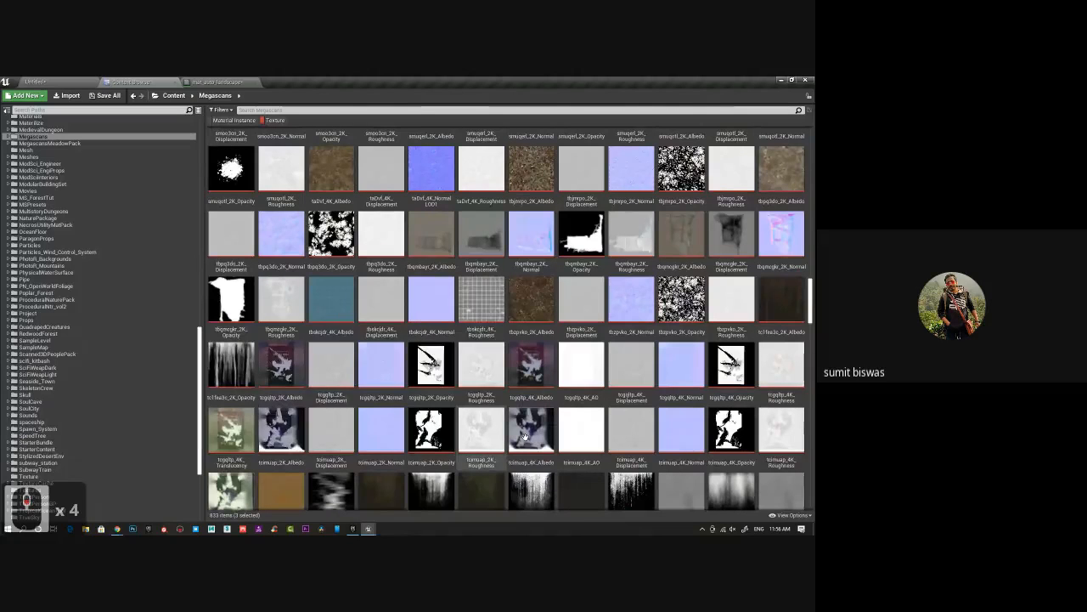
pyautogui.scroll(-4, 507, 457)
pyautogui.scroll(4, 590, 435)
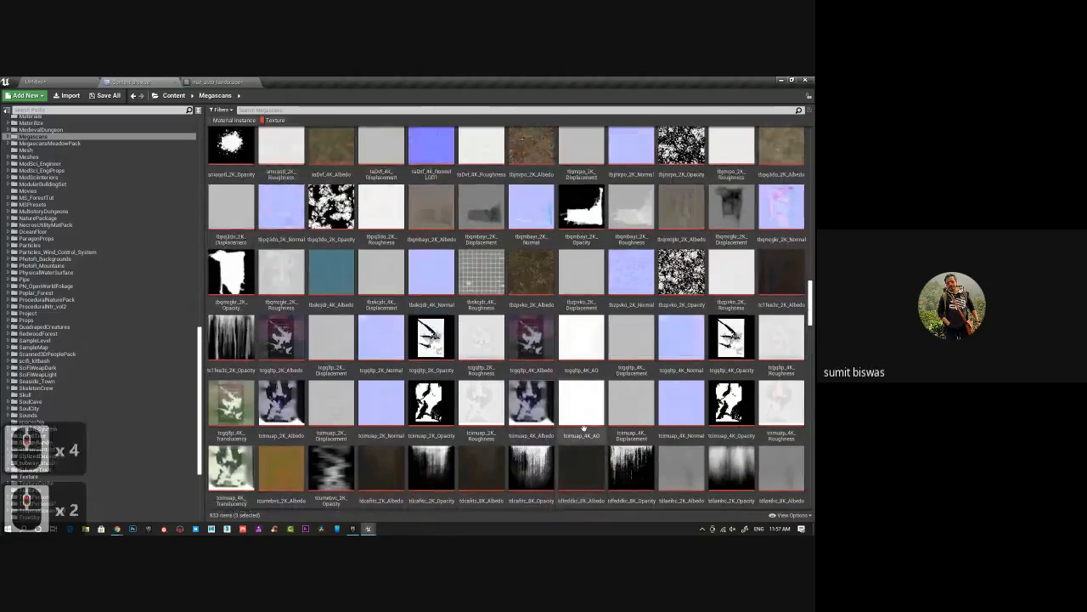
pyautogui.doubleClick(539, 301)
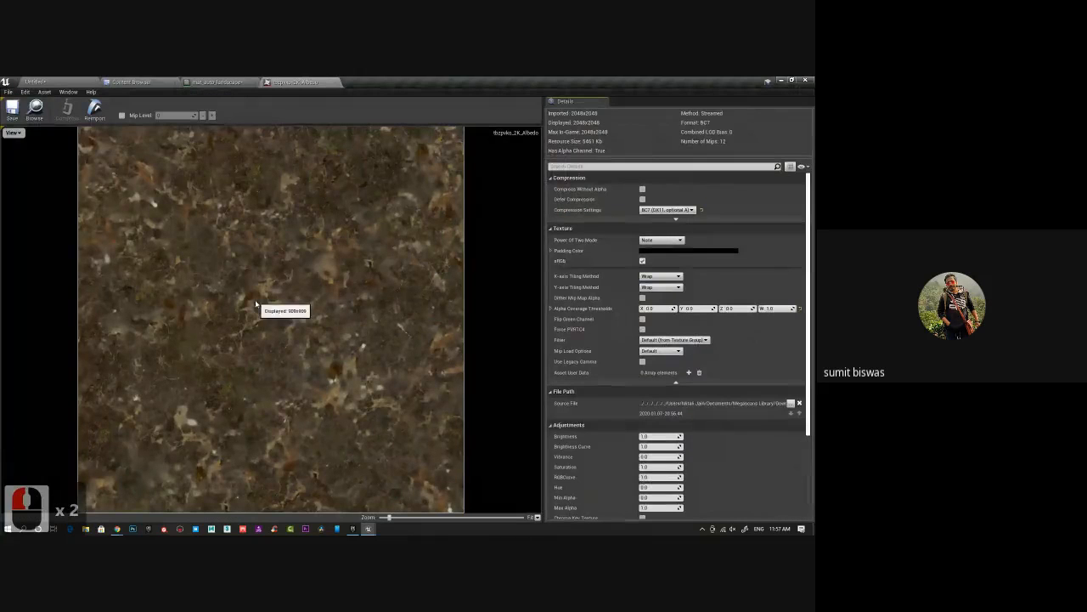
pyautogui.click(336, 84)
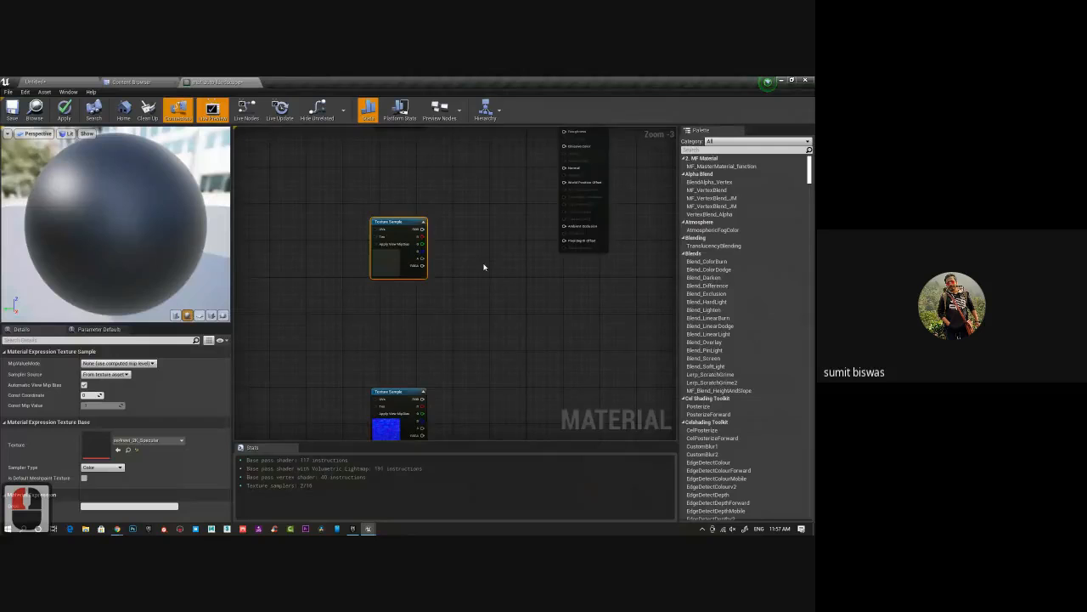
# Browse the remaining Megascans textures to the end of the list and preview udzmff1lw_8K_Albedo at full size.
pyautogui.click(130, 81)
pyautogui.scroll(-11, 525, 348)
pyautogui.scroll(-20, 525, 344)
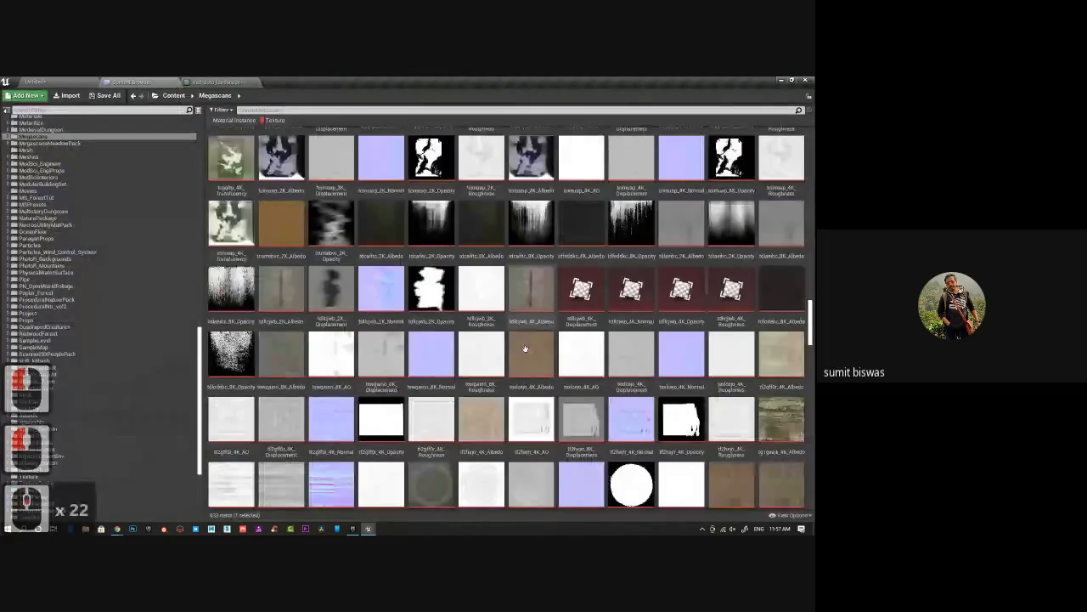
pyautogui.scroll(-4, 525, 340)
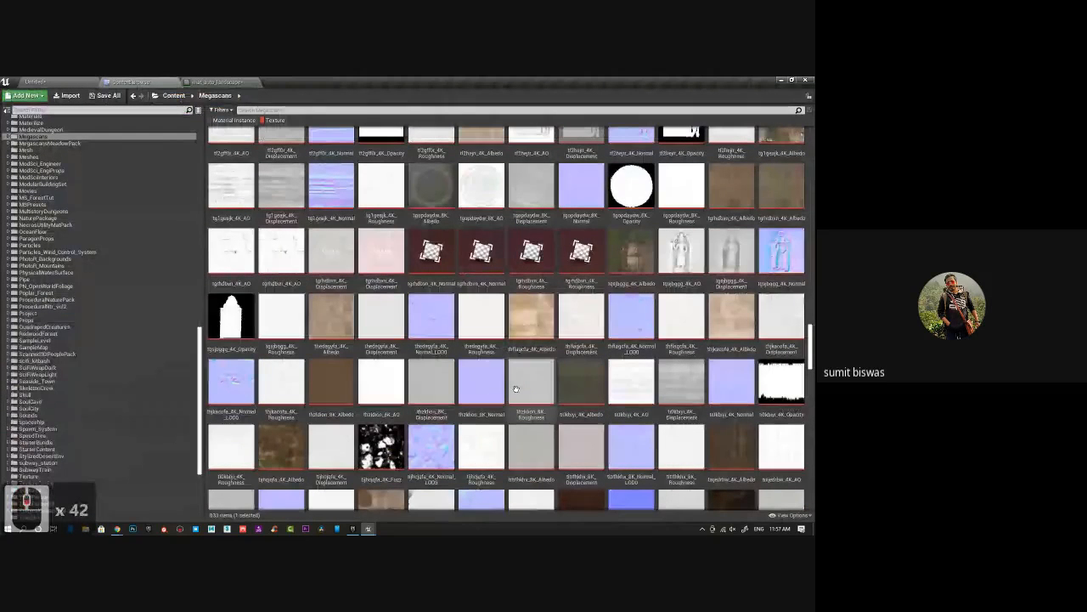
pyautogui.scroll(-6, 515, 387)
pyautogui.scroll(-20, 516, 387)
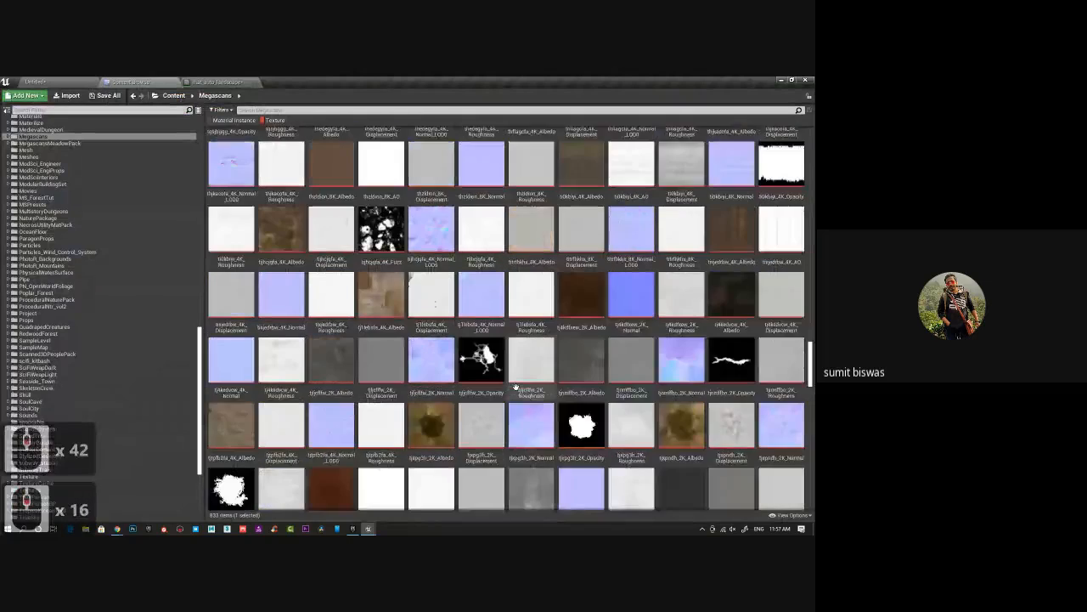
pyautogui.scroll(-2, 516, 387)
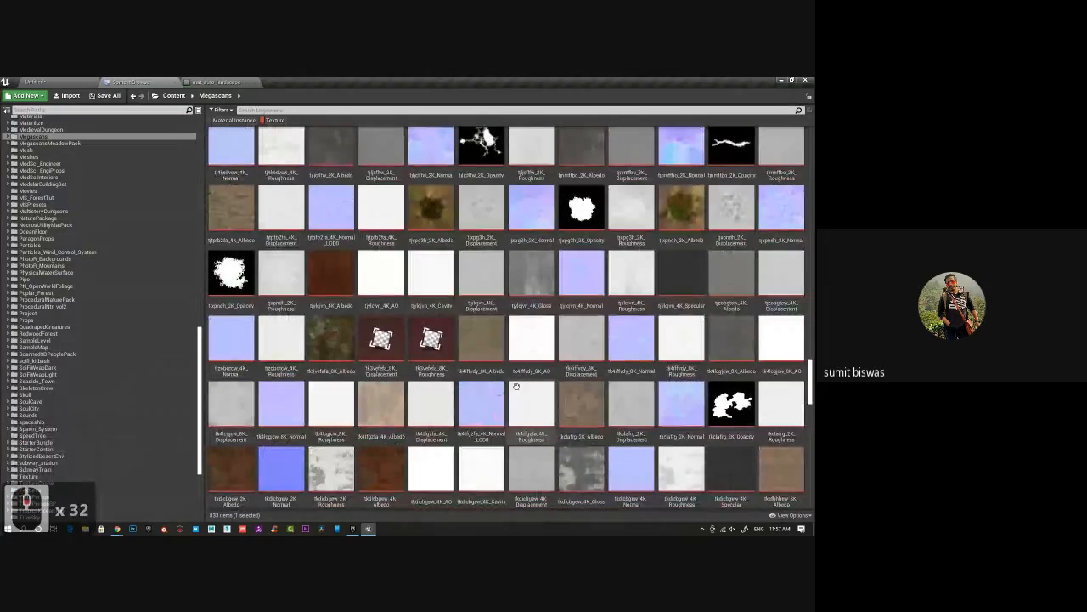
pyautogui.scroll(-4, 595, 407)
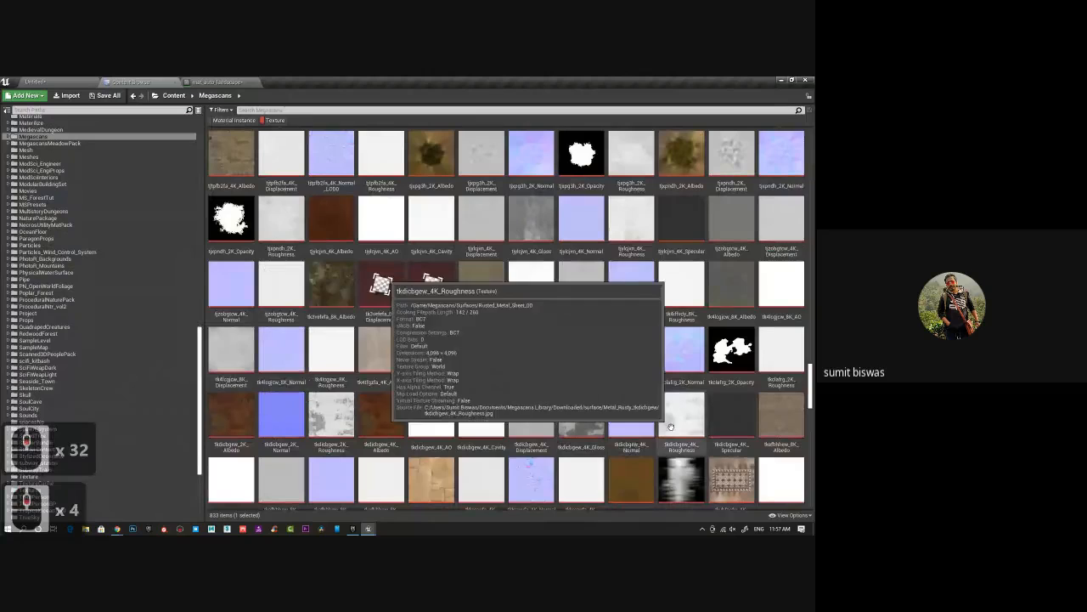
pyautogui.scroll(-2, 595, 400)
pyautogui.scroll(-4, 583, 390)
pyautogui.scroll(-7, 583, 390)
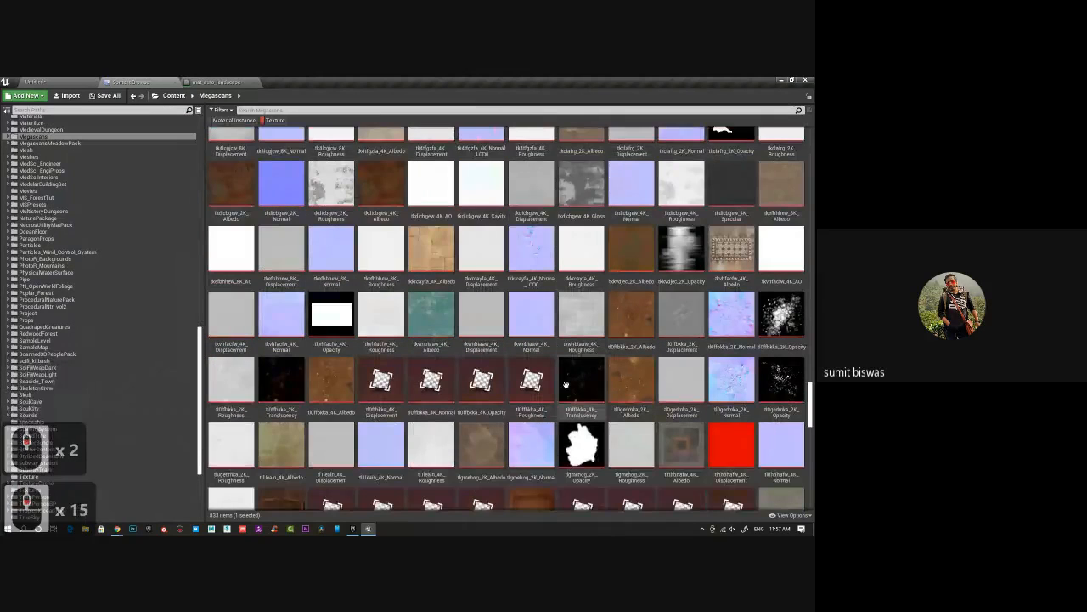
pyautogui.scroll(-15, 566, 385)
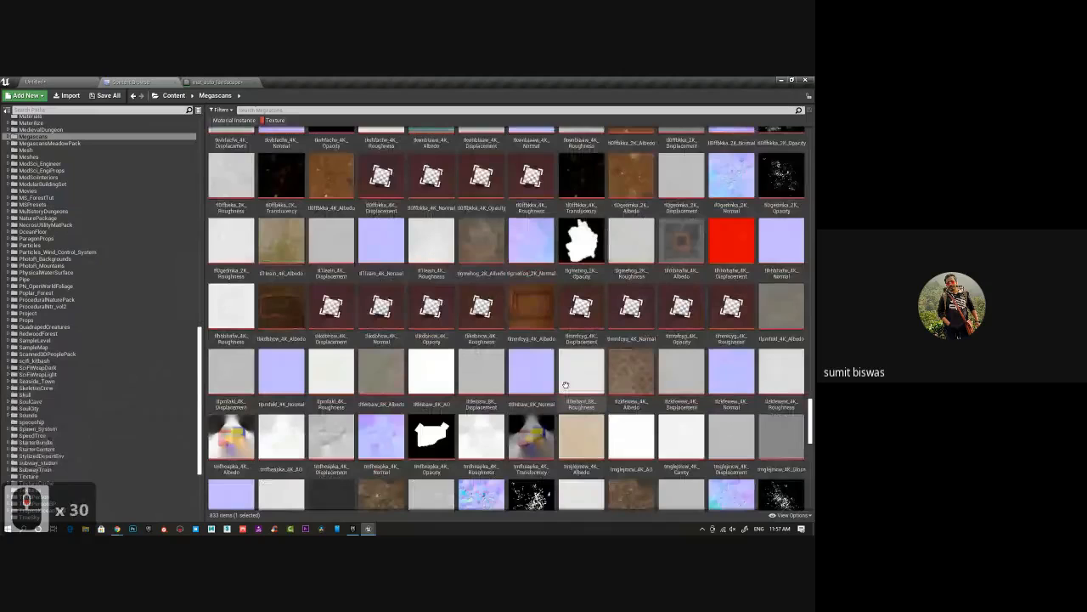
pyautogui.scroll(-16, 566, 385)
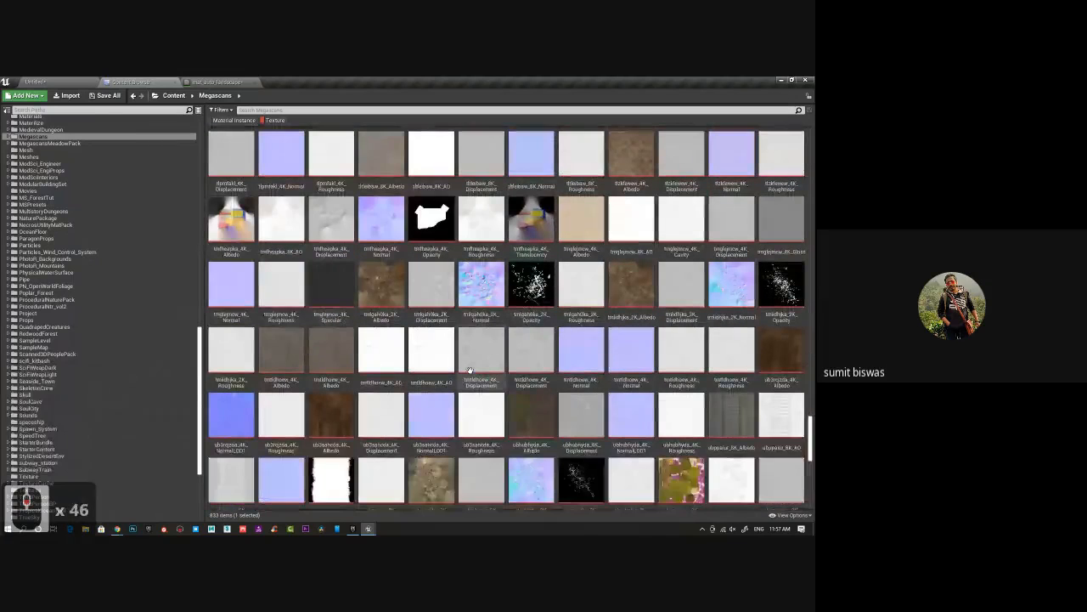
pyautogui.scroll(-20, 469, 370)
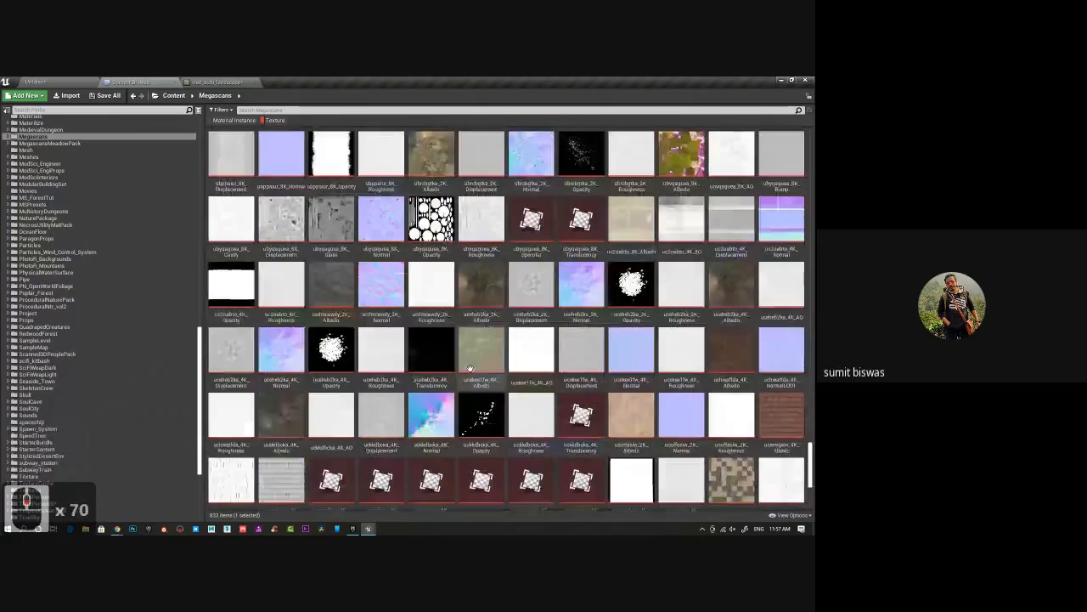
pyautogui.scroll(-10, 470, 368)
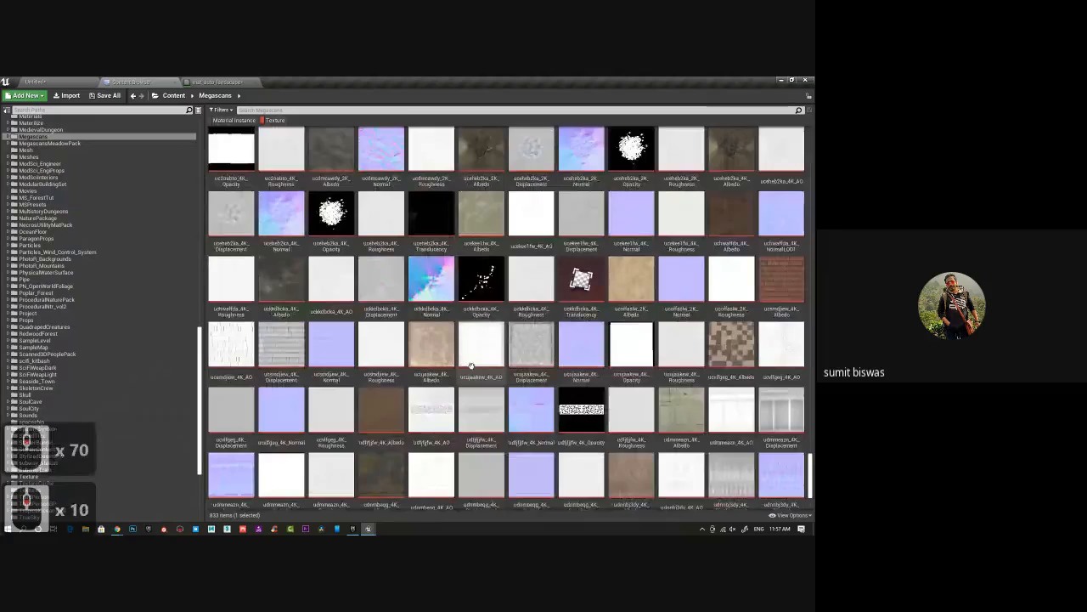
pyautogui.scroll(-15, 470, 365)
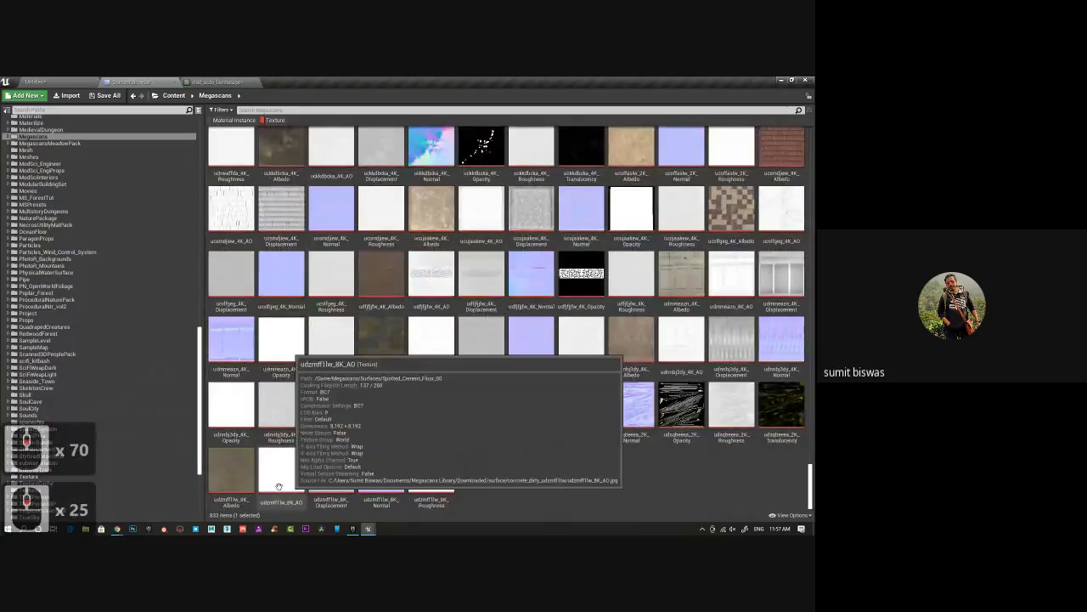
pyautogui.doubleClick(230, 480)
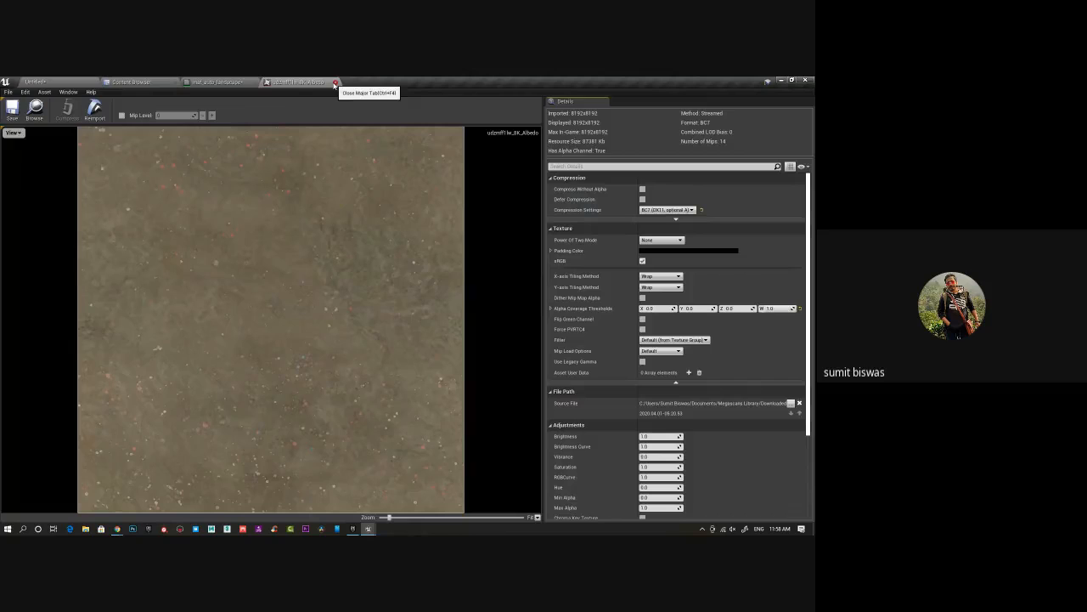
pyautogui.click(336, 82)
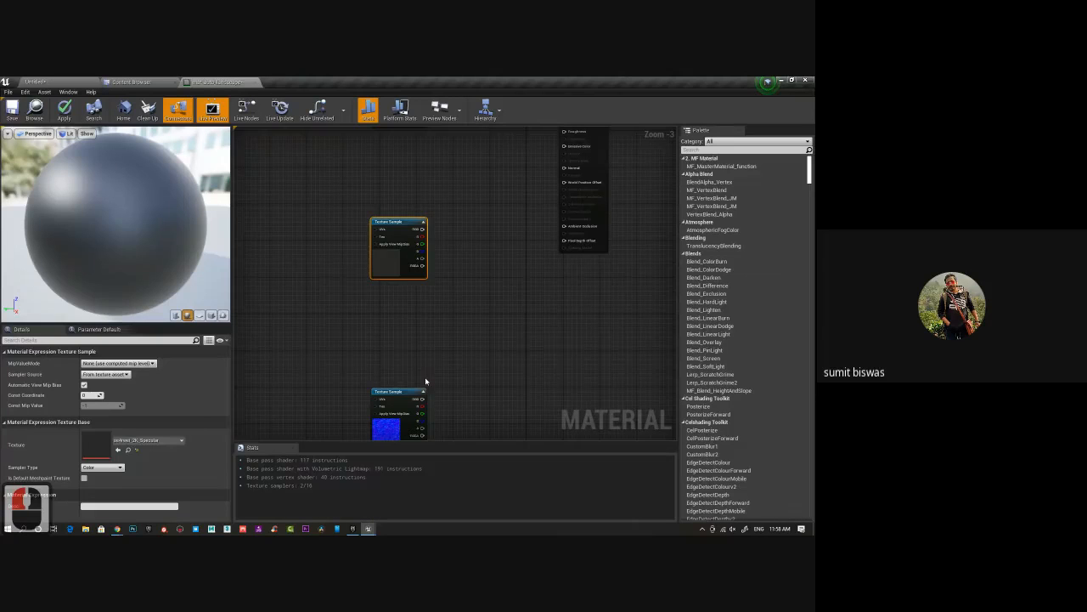
# Add the cement floor textures udzmff1lw_8K_Albedo and udzmff1lw_8K_Normal to the mat_auto_landscape graph.
pyautogui.click(132, 82)
pyautogui.keyDown('ctrl'); pyautogui.click(388, 472); pyautogui.keyUp('ctrl')
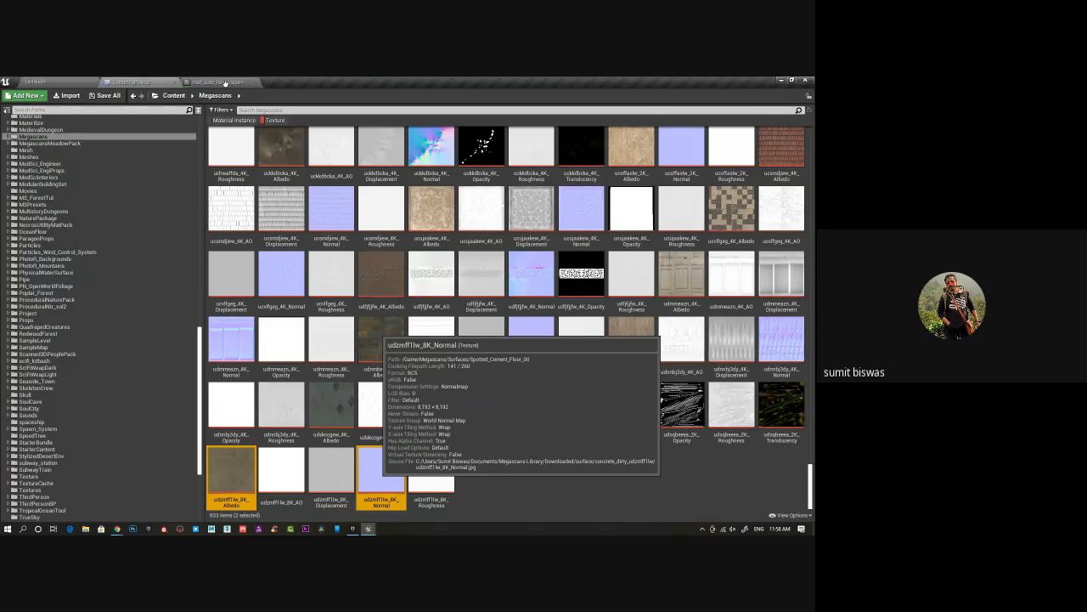
pyautogui.moveTo(225, 83); pyautogui.dragTo(360, 331)
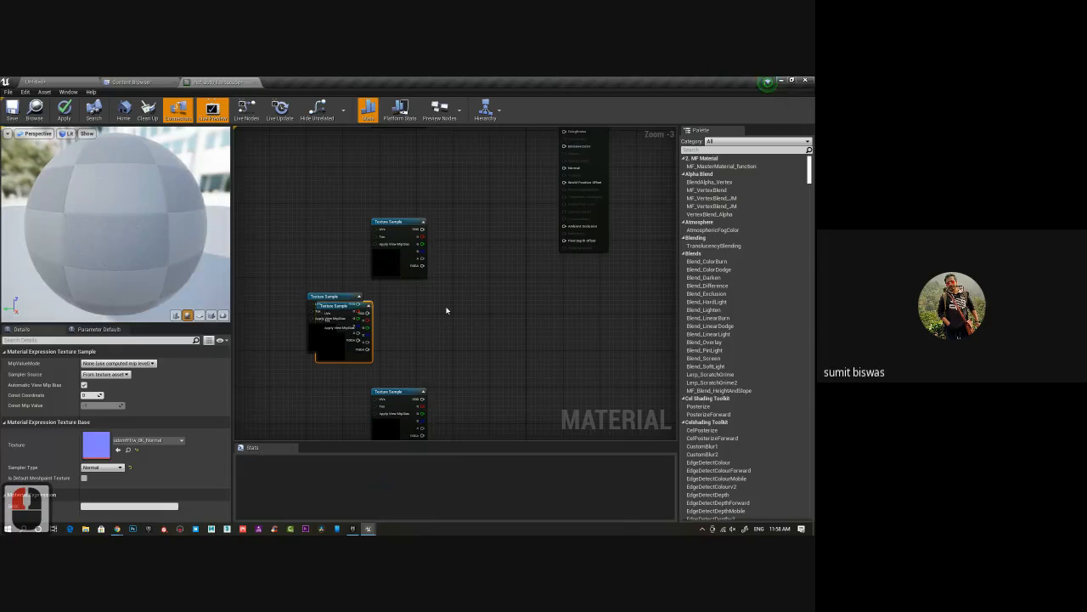
# Place the udzmff1lw_8K_Albedo sample directly beneath the moss albedo sample and check which texture each one holds.
pyautogui.moveTo(446, 310); pyautogui.dragTo(467, 369, button='right')
pyautogui.click(350, 356)
pyautogui.moveTo(350, 356); pyautogui.dragTo(326, 221)
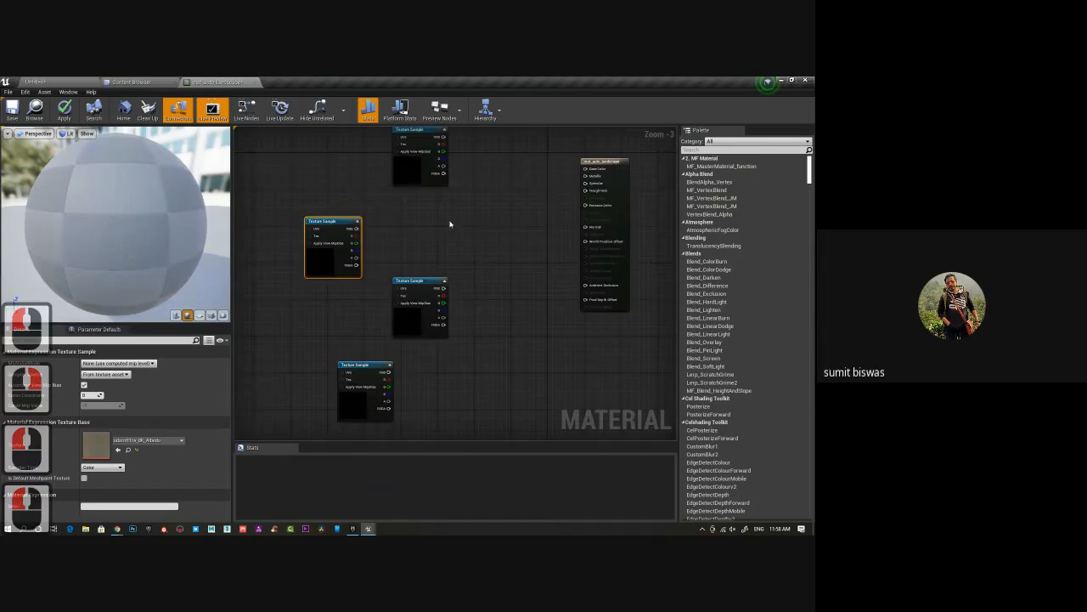
pyautogui.moveTo(450, 224); pyautogui.dragTo(396, 302, button='right')
pyautogui.moveTo(268, 298); pyautogui.dragTo(355, 278)
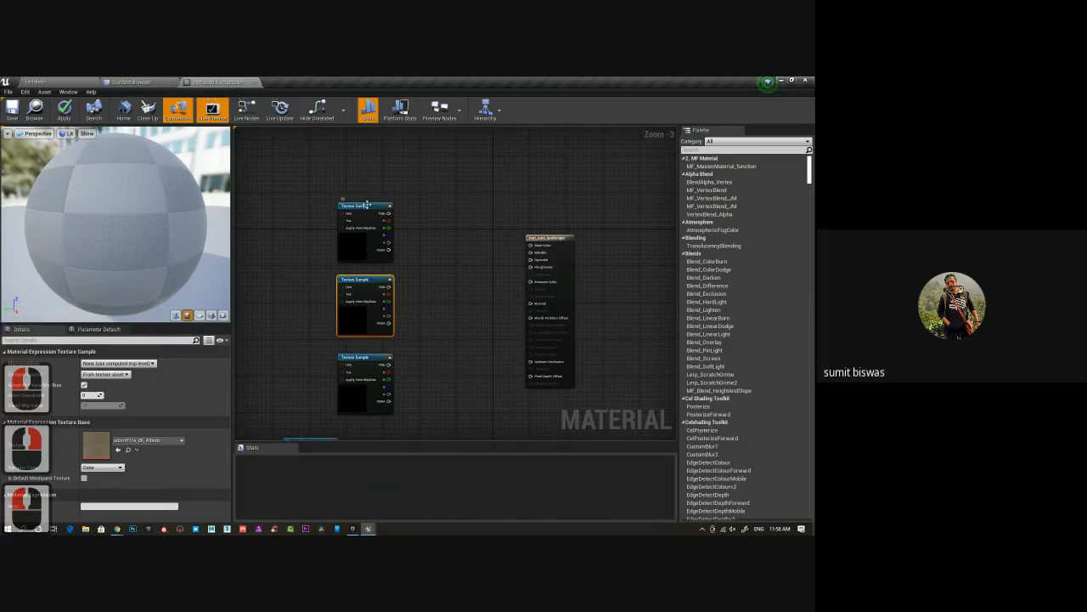
pyautogui.click(364, 258)
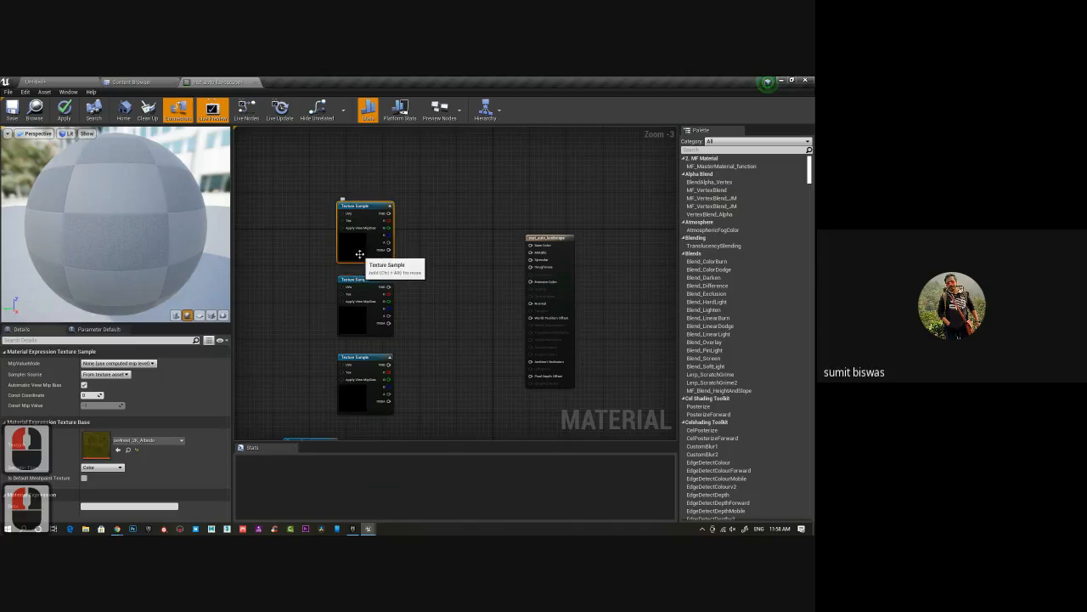
pyautogui.click(360, 325)
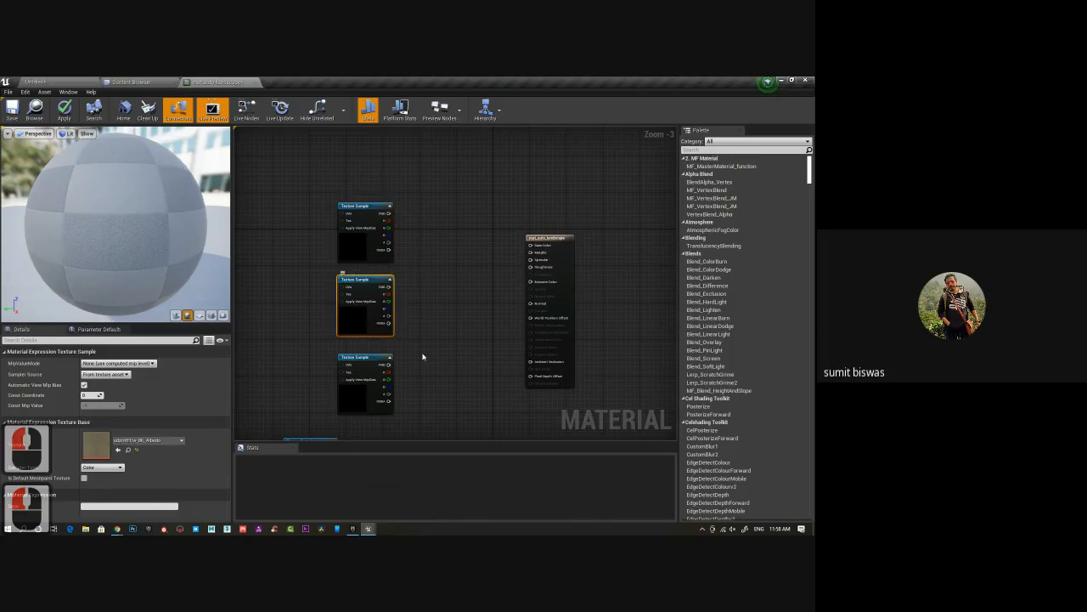
# Move the udzmff1lw_8K_Normal sample below the specular sample, directly beneath the moss normal sample.
pyautogui.moveTo(422, 357); pyautogui.dragTo(459, 216, button='right')
pyautogui.click(377, 268)
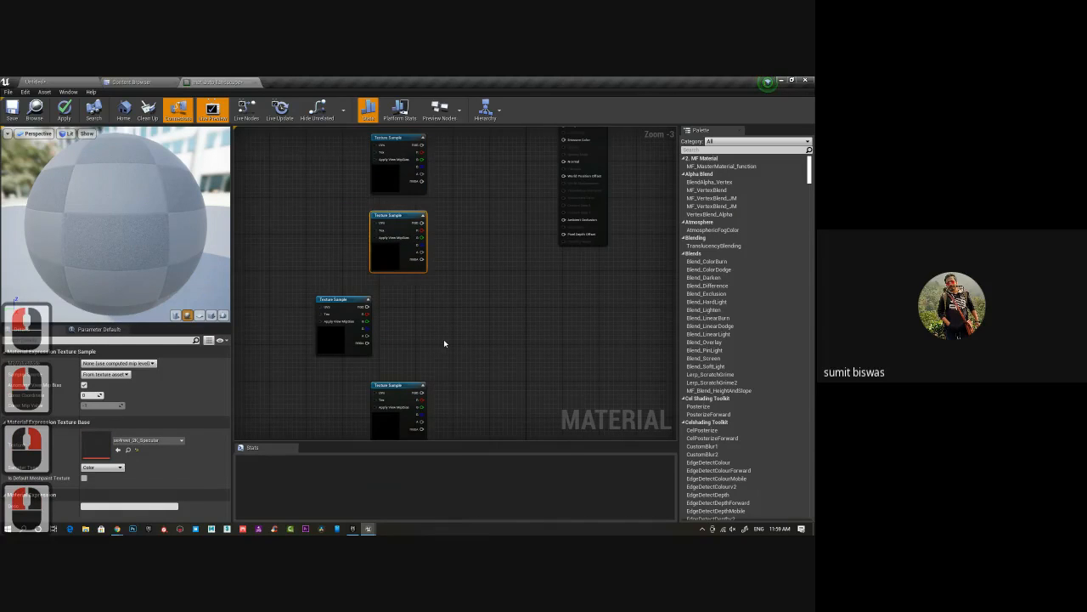
pyautogui.moveTo(444, 339); pyautogui.dragTo(444, 253, button='right')
pyautogui.moveTo(329, 258); pyautogui.dragTo(384, 355)
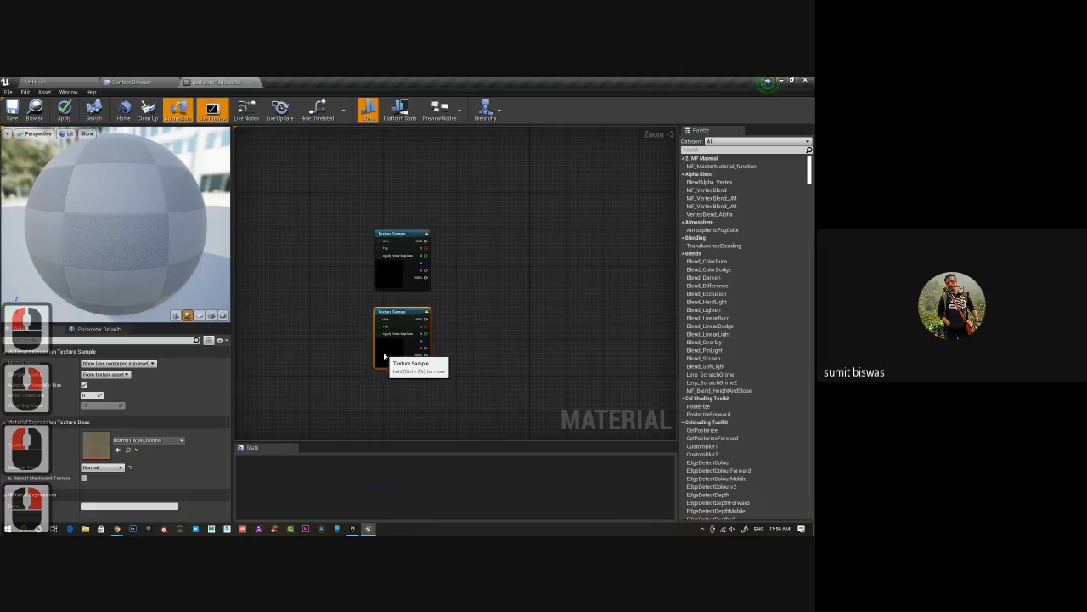
# Move the two albedo samples together up and away from the specular sample, and select the pair of normal samples.
pyautogui.moveTo(465, 288); pyautogui.dragTo(430, 393, button='right')
pyautogui.scroll(-3, 430, 394)
pyautogui.moveTo(422, 324); pyautogui.dragTo(416, 340, button='right')
pyautogui.scroll(2, 416, 341)
pyautogui.moveTo(307, 198); pyautogui.dragTo(404, 309)
pyautogui.moveTo(365, 219); pyautogui.dragTo(346, 136)
pyautogui.moveTo(296, 435); pyautogui.dragTo(301, 271, button='right')
pyautogui.moveTo(302, 271); pyautogui.dragTo(443, 393)
pyautogui.moveTo(442, 382); pyautogui.dragTo(444, 448, button='right')
pyautogui.moveTo(416, 153); pyautogui.dragTo(440, 335, button='right')
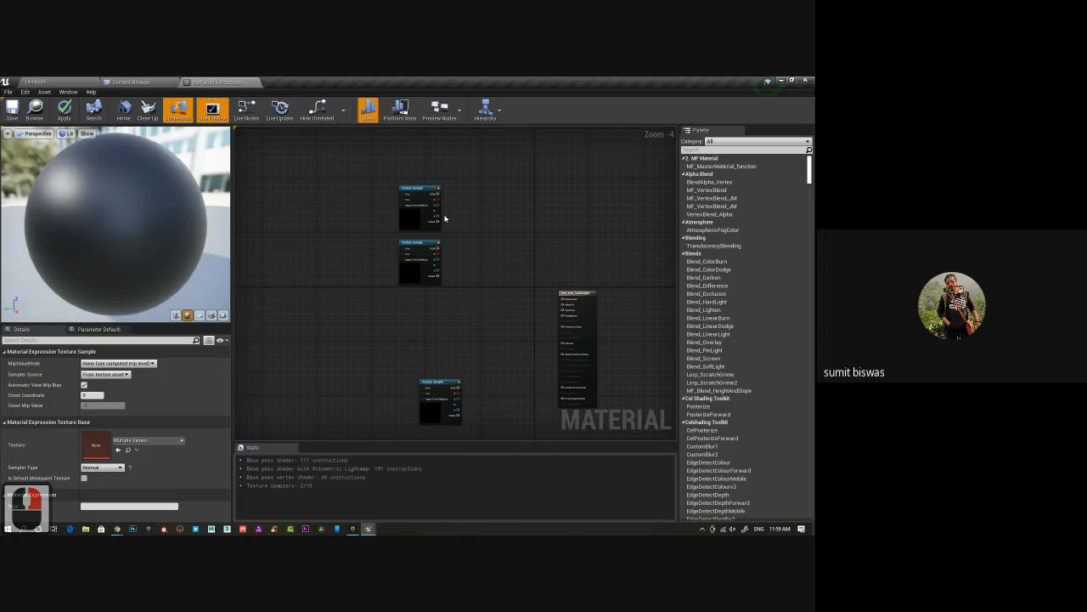
# Add a LandscapeLayerBlend node and place it beside the two albedo texture samples.
pyautogui.moveTo(444, 220); pyautogui.dragTo(383, 219, button='right')
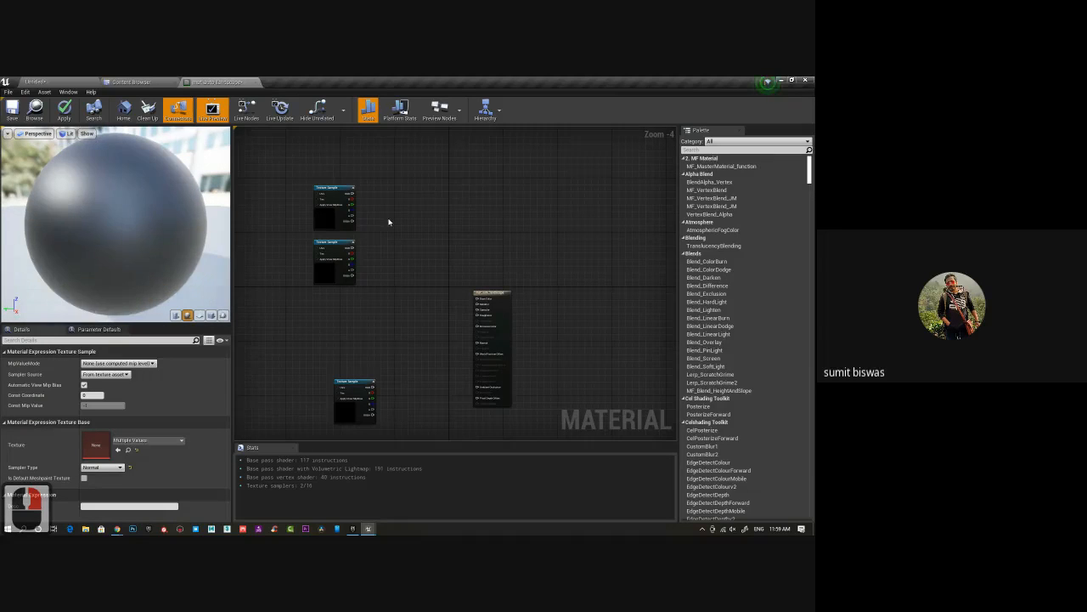
pyautogui.rightClick(422, 228)
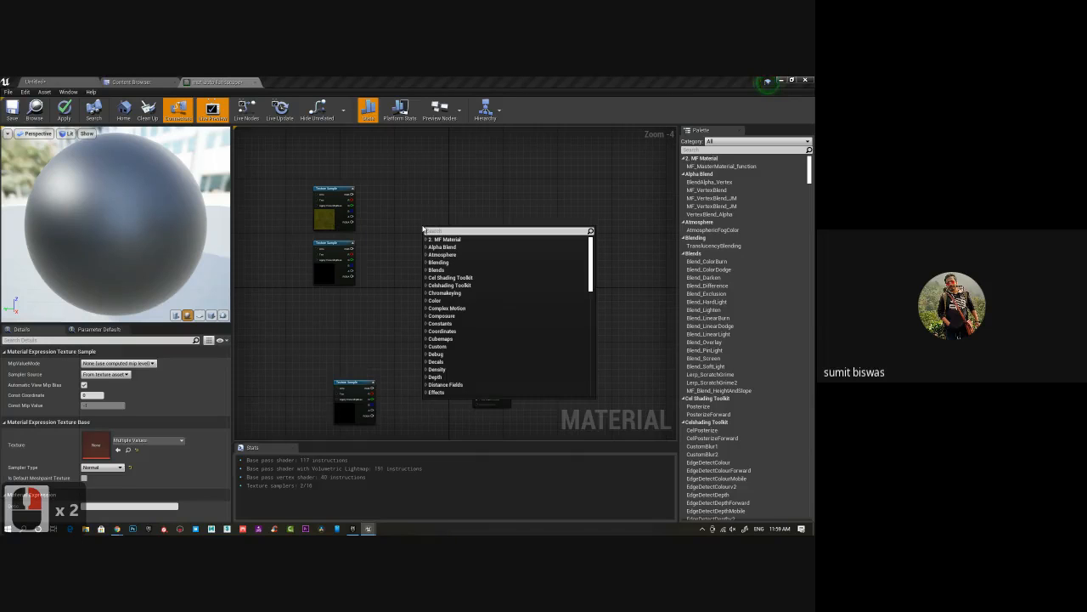
pyautogui.write('landsc')
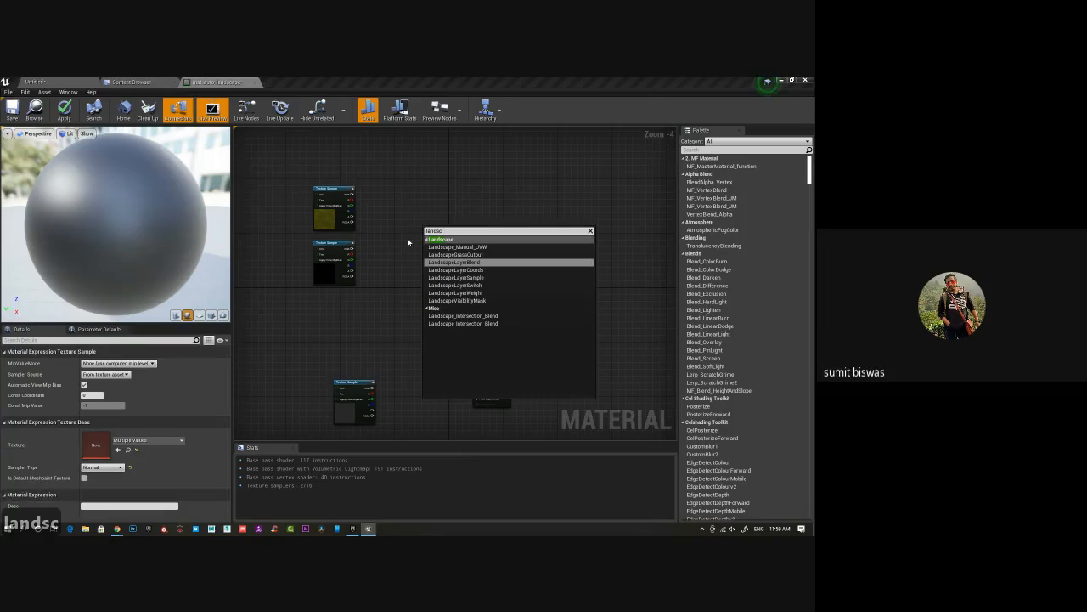
pyautogui.click(453, 261)
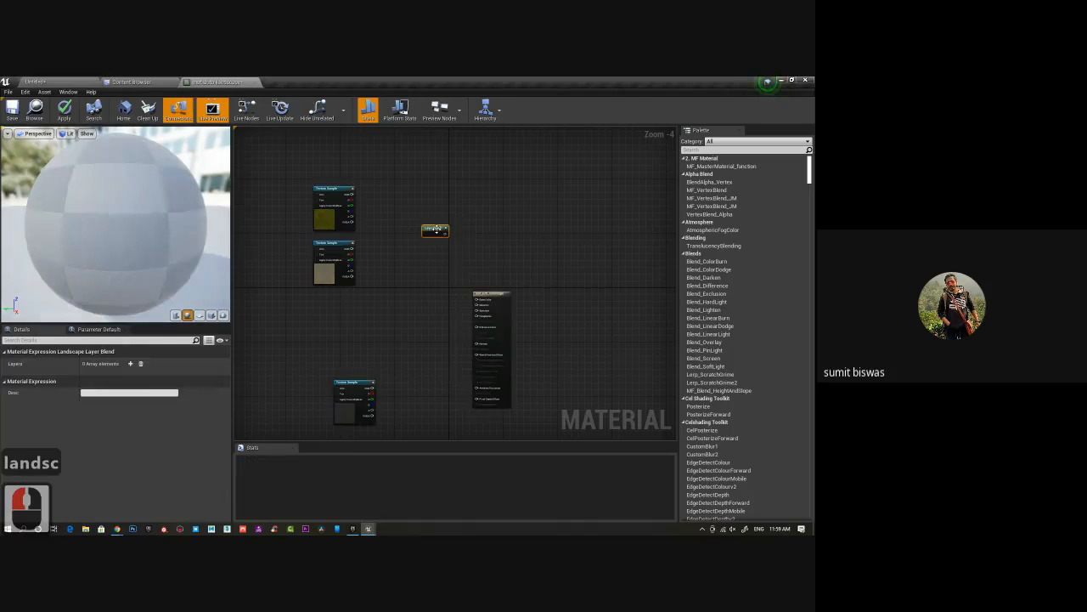
pyautogui.moveTo(435, 228); pyautogui.dragTo(429, 207)
pyautogui.scroll(2, 412, 211)
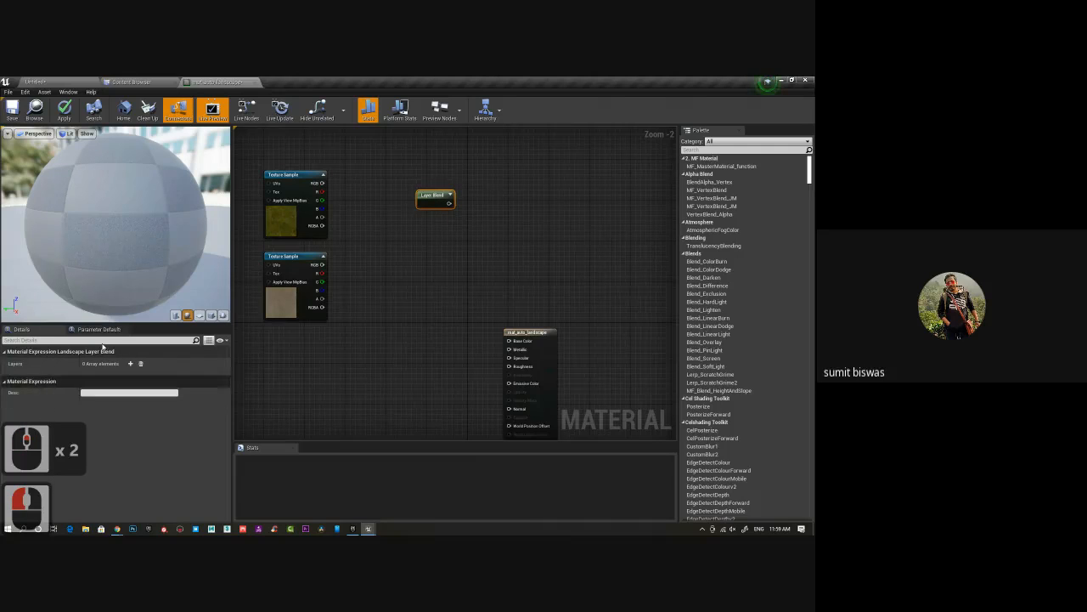
# Add two layers to the Layer Blend node and name the first one grass.
pyautogui.click(263, 110)
pyautogui.click(130, 363)
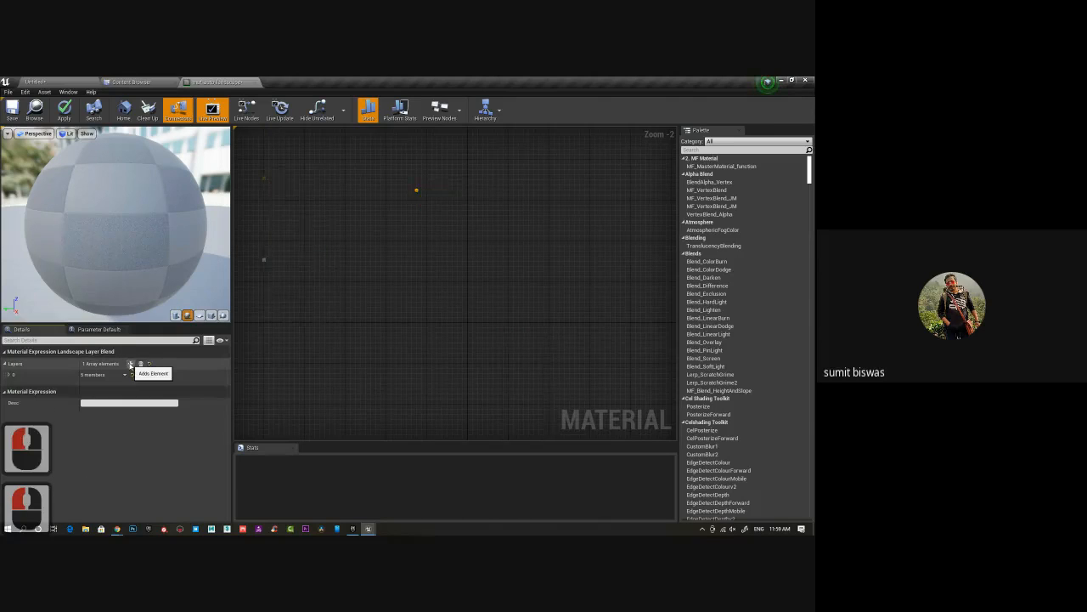
pyautogui.click(130, 364)
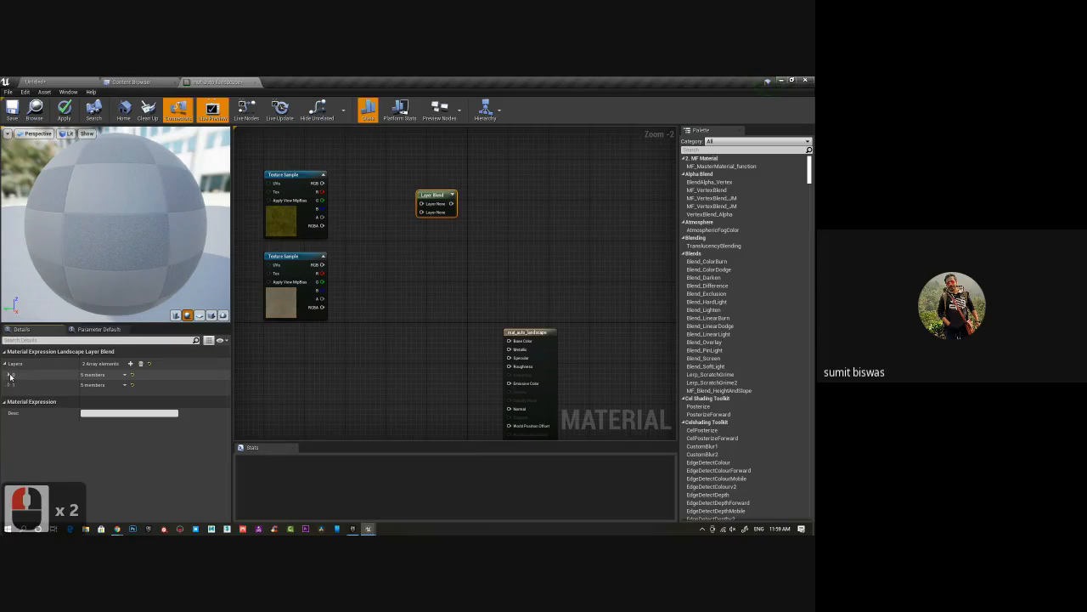
pyautogui.click(10, 375)
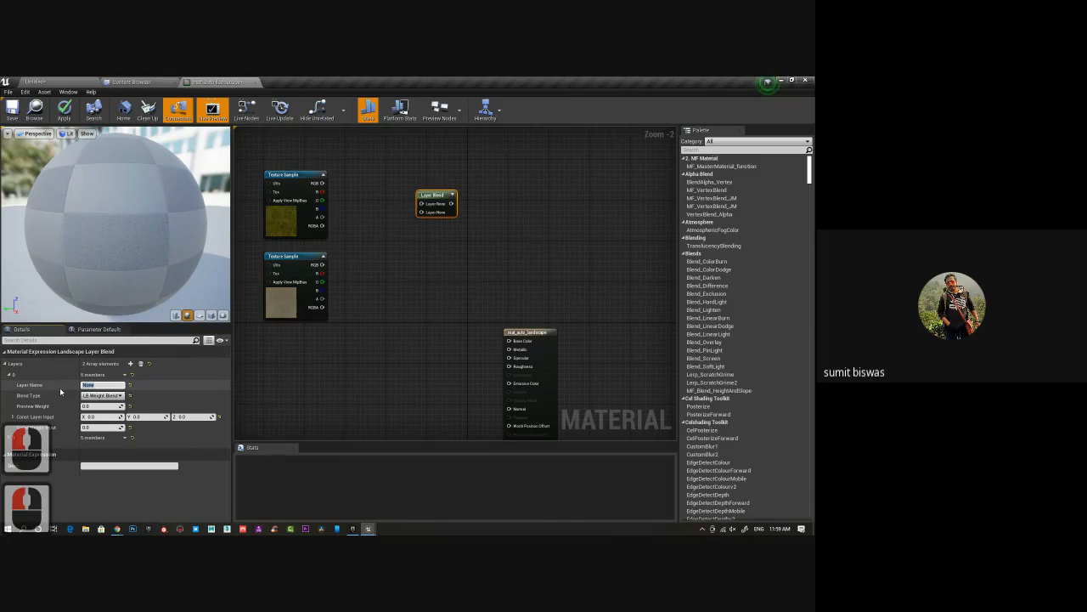
pyautogui.write('grass')
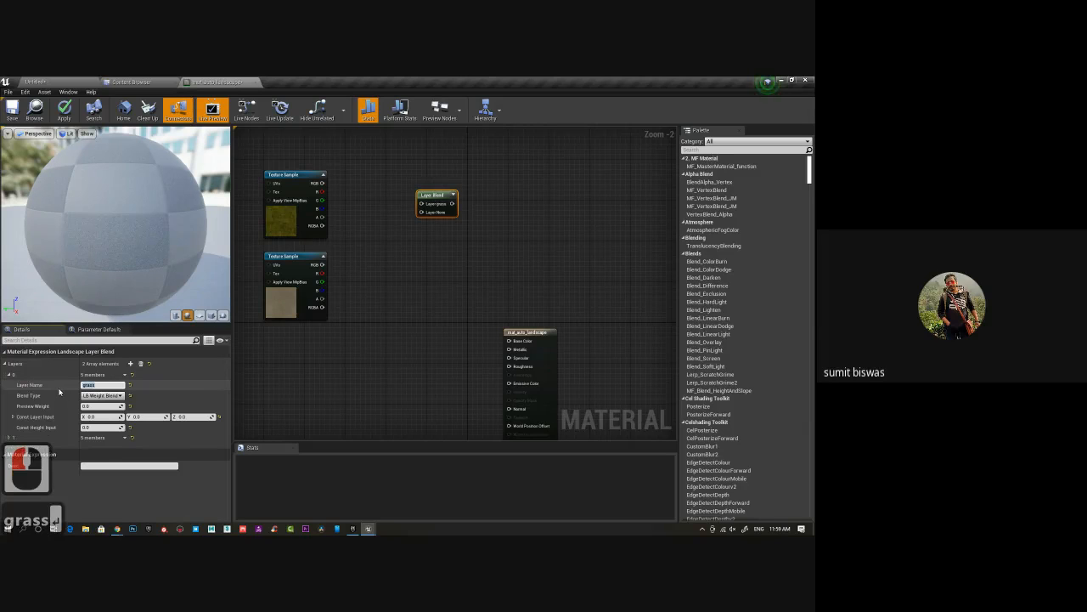
pyautogui.press('Return')
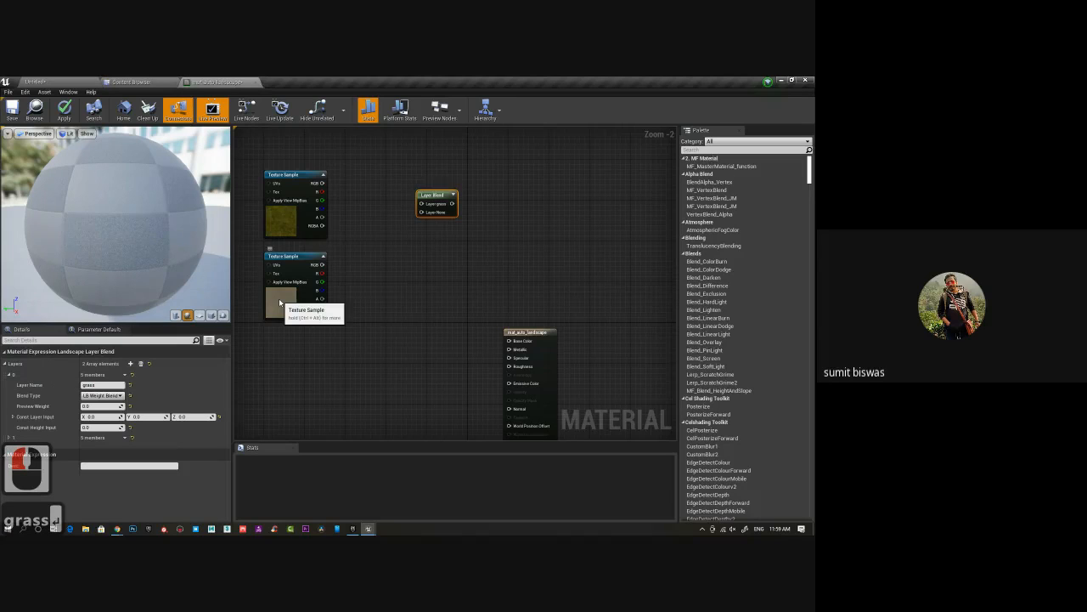
# Check the cement albedo sample and name the second layer of the Layer Blend rock.
pyautogui.click(279, 303)
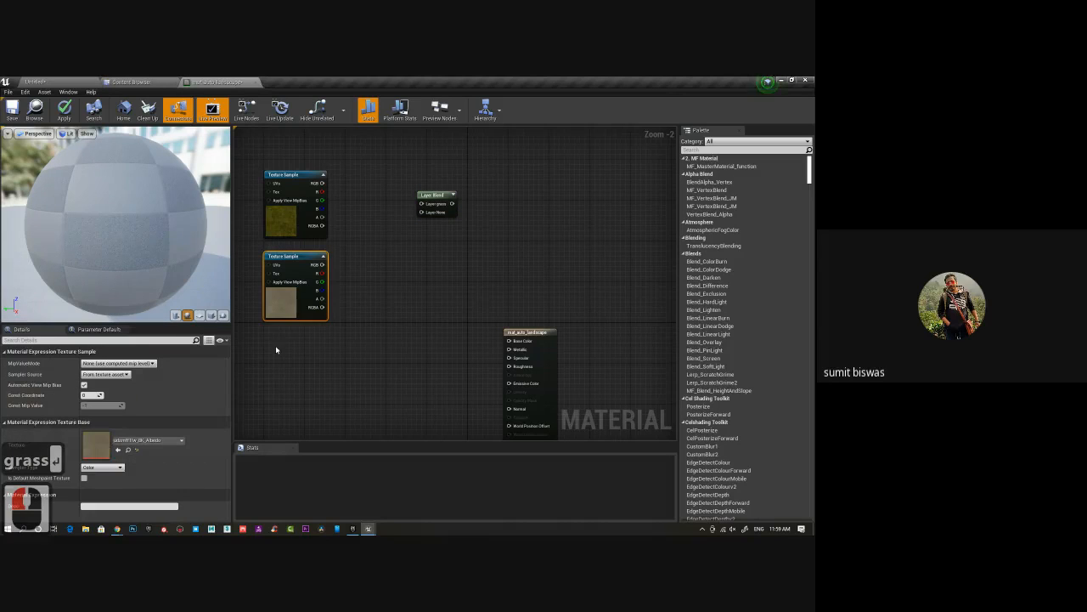
pyautogui.click(436, 200)
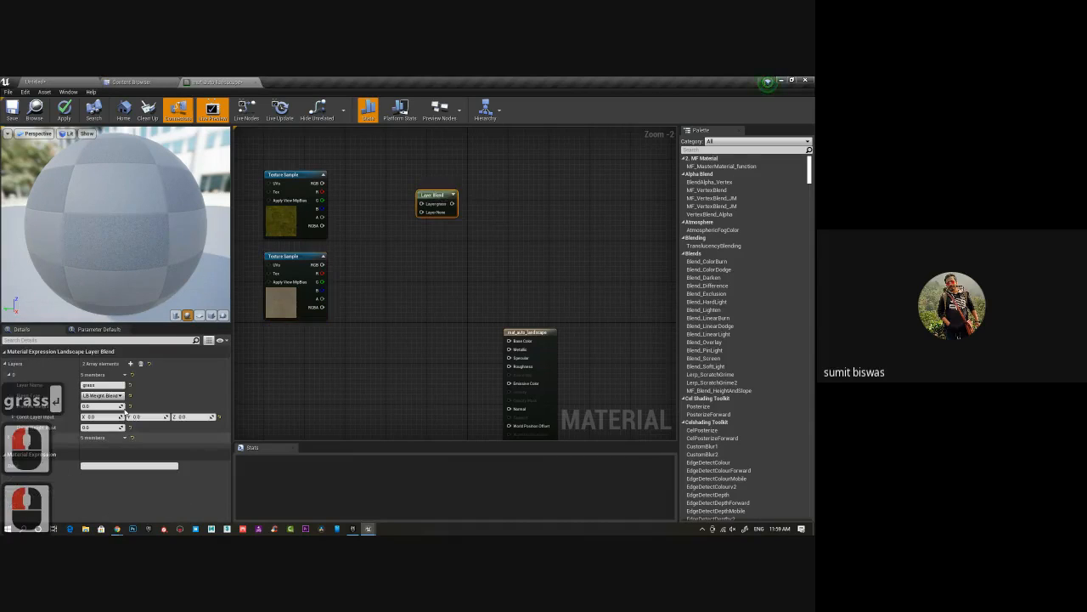
pyautogui.click(5, 456)
pyautogui.click(9, 439)
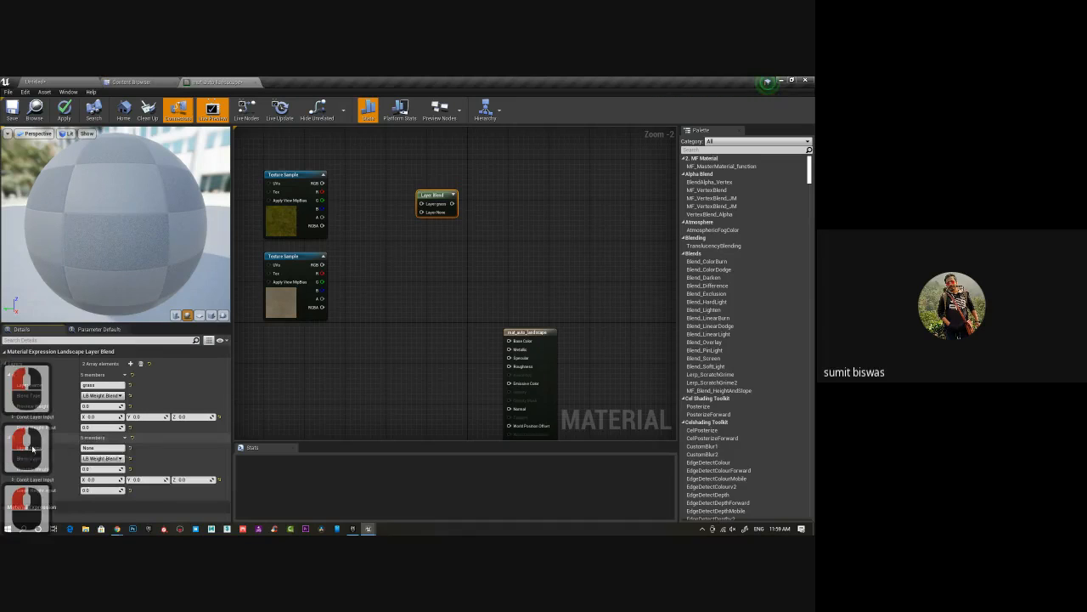
pyautogui.doubleClick(108, 449)
pyautogui.write('rock')
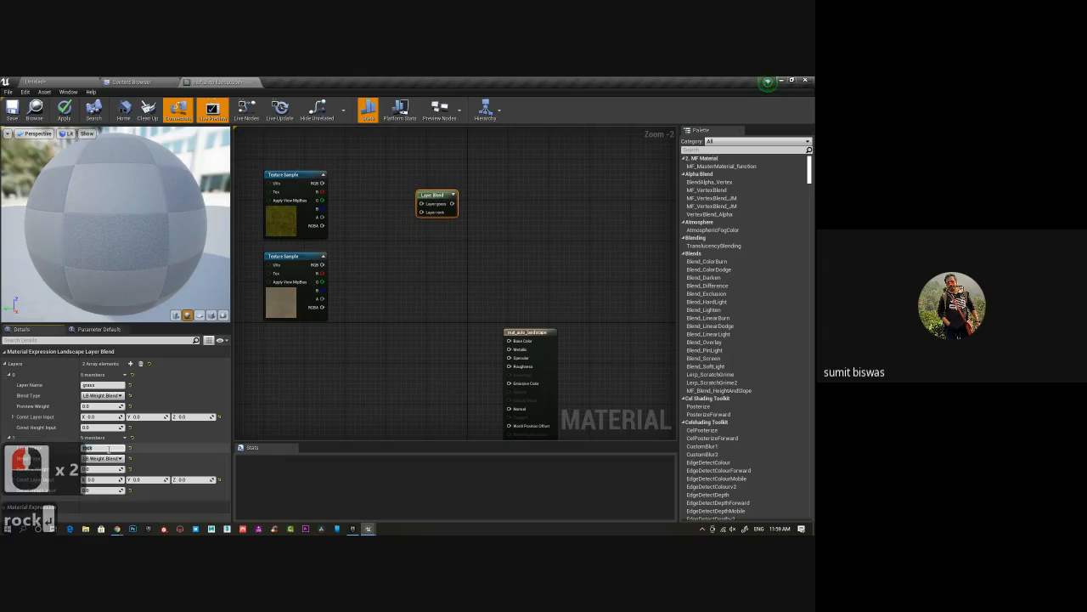
pyautogui.press('Return')
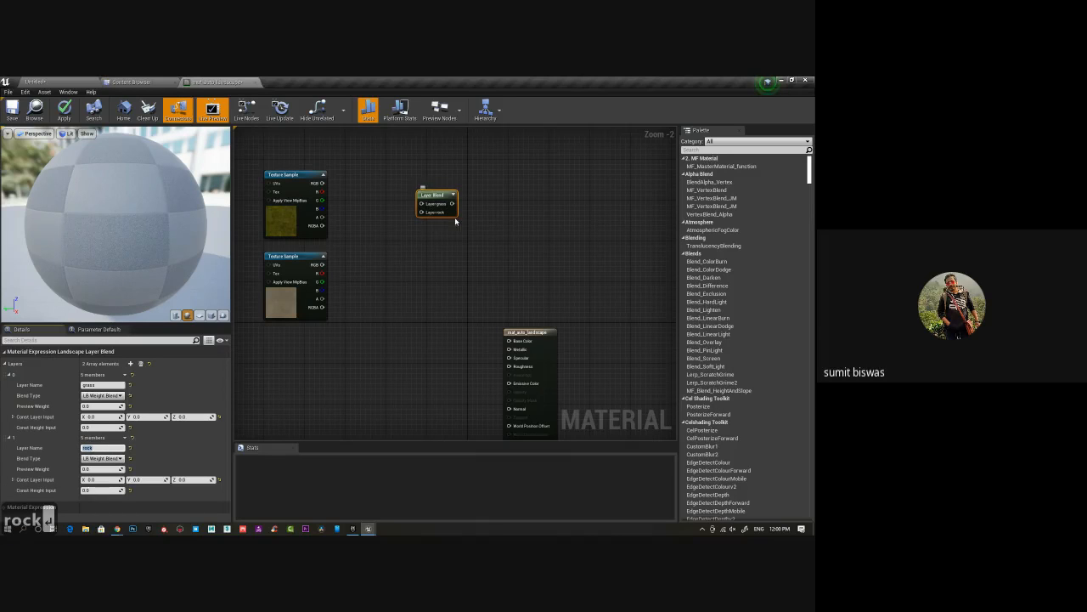
# Set the grass layer's preview weight to 1 in the Layer Blend node.
pyautogui.click(435, 213)
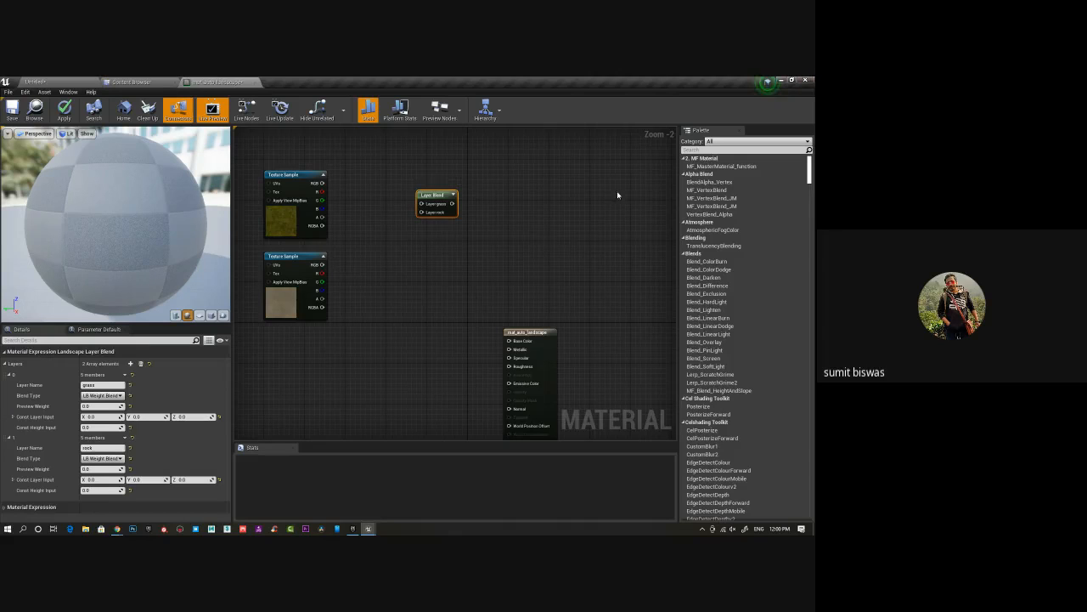
pyautogui.click(93, 406)
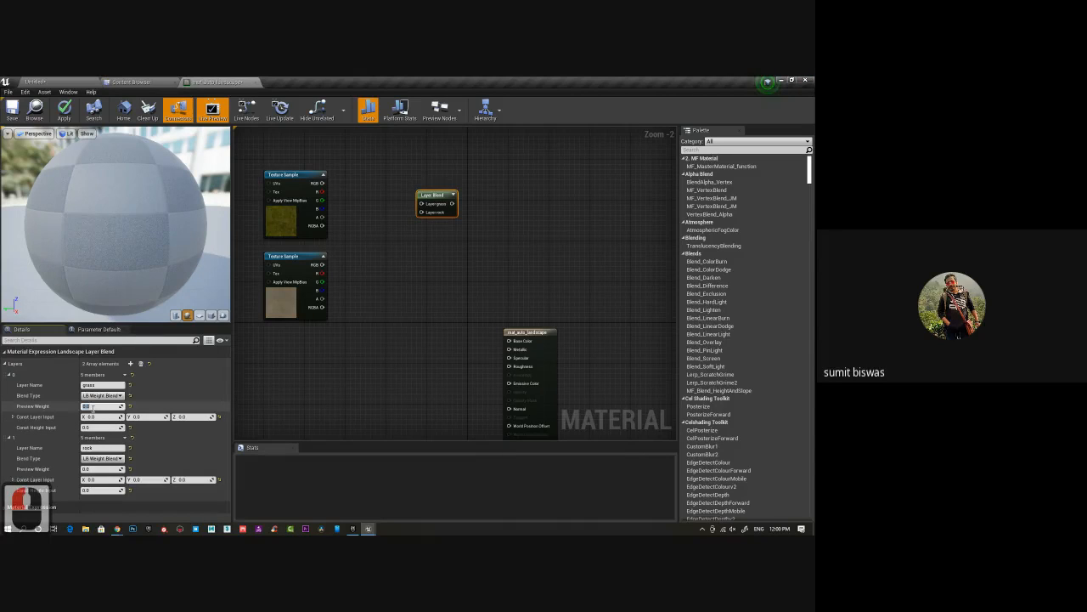
pyautogui.write('1')
pyautogui.press('Return')
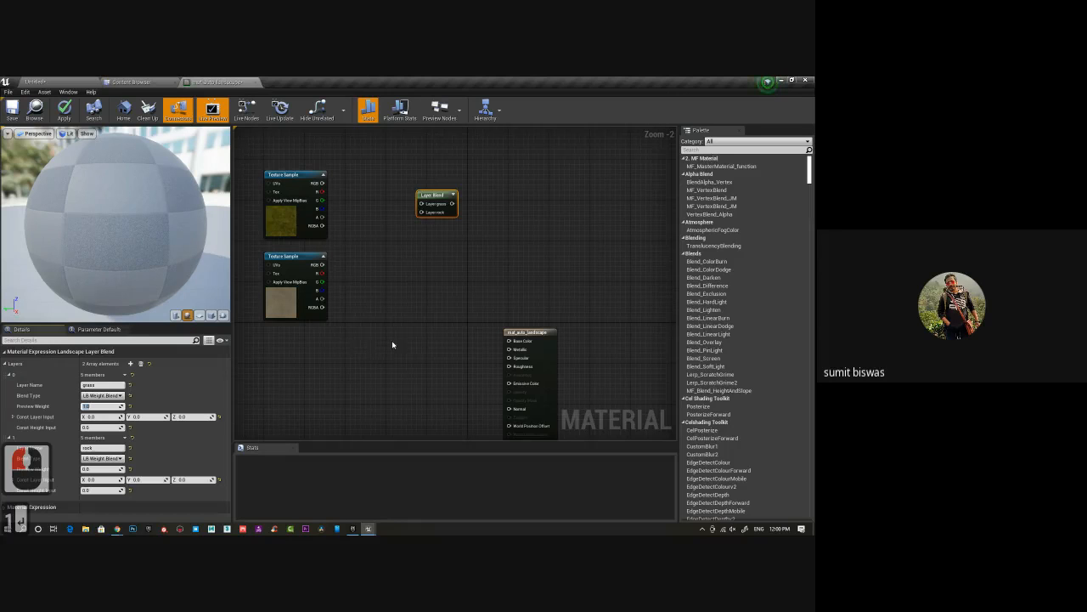
# Shift the Layer Blend away from the samples and connect the moss albedo to Layer grass and the cement albedo to Layer rock.
pyautogui.moveTo(392, 345); pyautogui.dragTo(384, 345, button='right')
pyautogui.moveTo(343, 194); pyautogui.dragTo(391, 204, button='right')
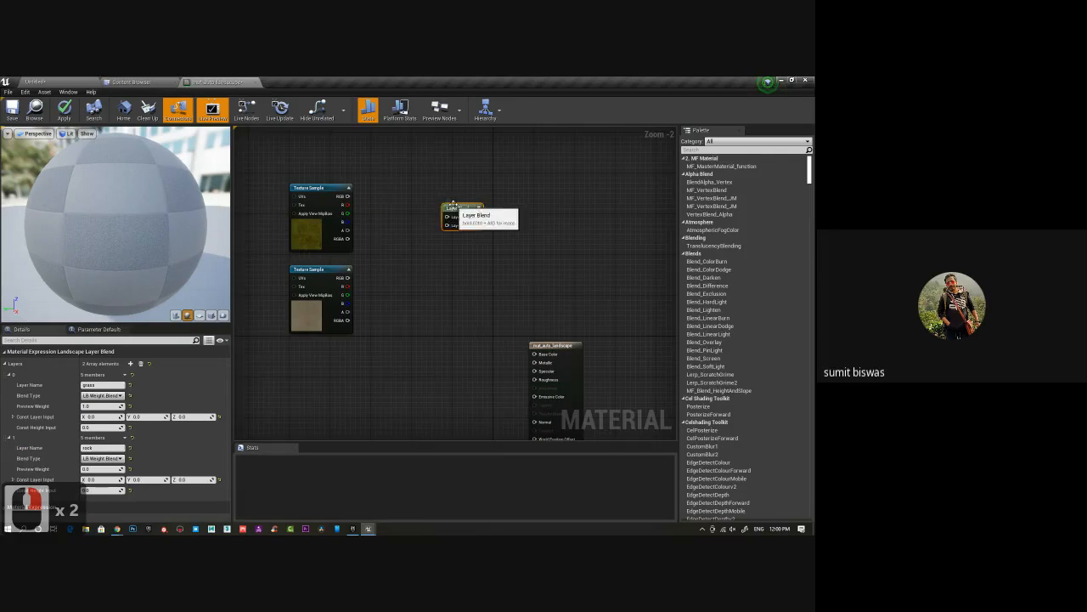
pyautogui.moveTo(453, 205); pyautogui.dragTo(478, 218)
pyautogui.moveTo(430, 324); pyautogui.dragTo(342, 297, button='right')
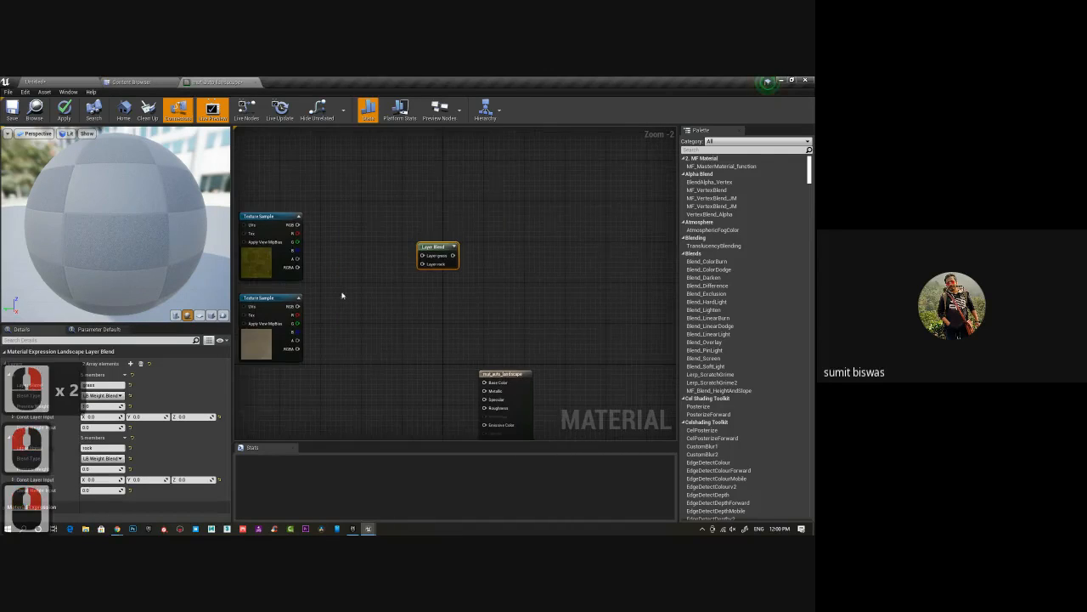
pyautogui.moveTo(293, 225); pyautogui.dragTo(425, 257)
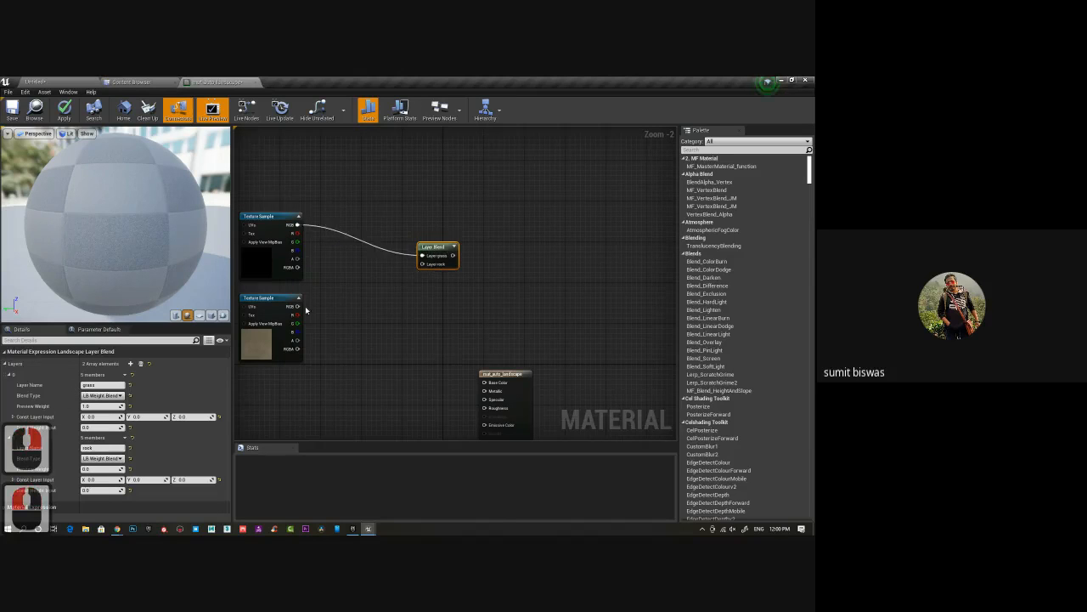
pyautogui.moveTo(298, 306); pyautogui.dragTo(423, 264)
pyautogui.moveTo(430, 326); pyautogui.dragTo(399, 244, button='right')
pyautogui.scroll(-1, 406, 256)
pyautogui.moveTo(384, 311); pyautogui.dragTo(381, 288, button='right')
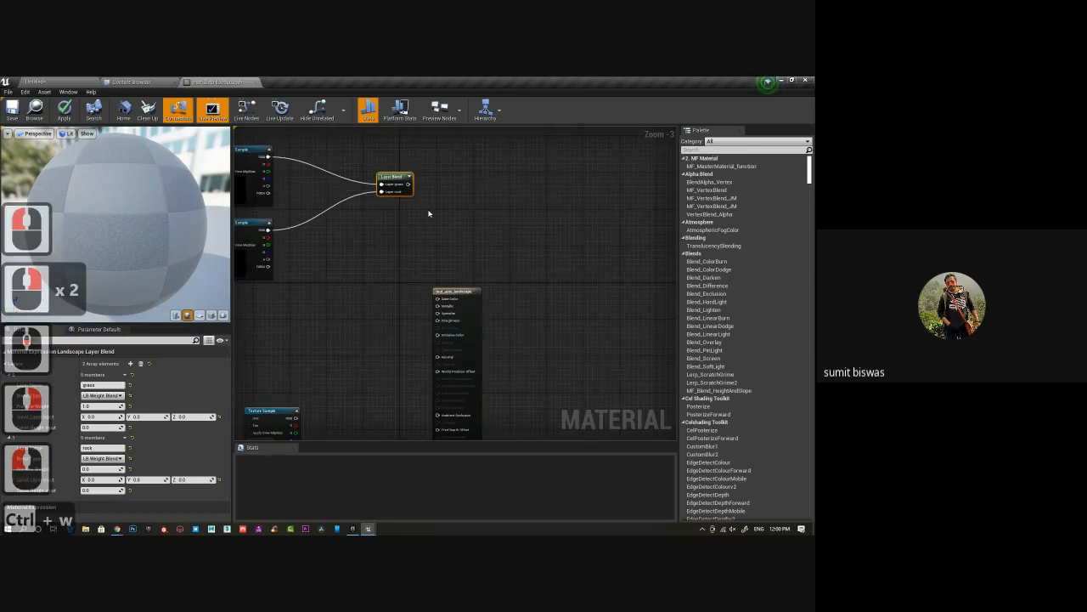
# Duplicate the Layer Blend node and place the copy next to the two normal texture samples.
pyautogui.hotkey('ctrl', 'w')
pyautogui.scroll(-2, 408, 182)
pyautogui.moveTo(441, 153); pyautogui.dragTo(391, 388)
pyautogui.moveTo(377, 348); pyautogui.dragTo(406, 280, button='right')
pyautogui.moveTo(318, 267); pyautogui.dragTo(421, 357)
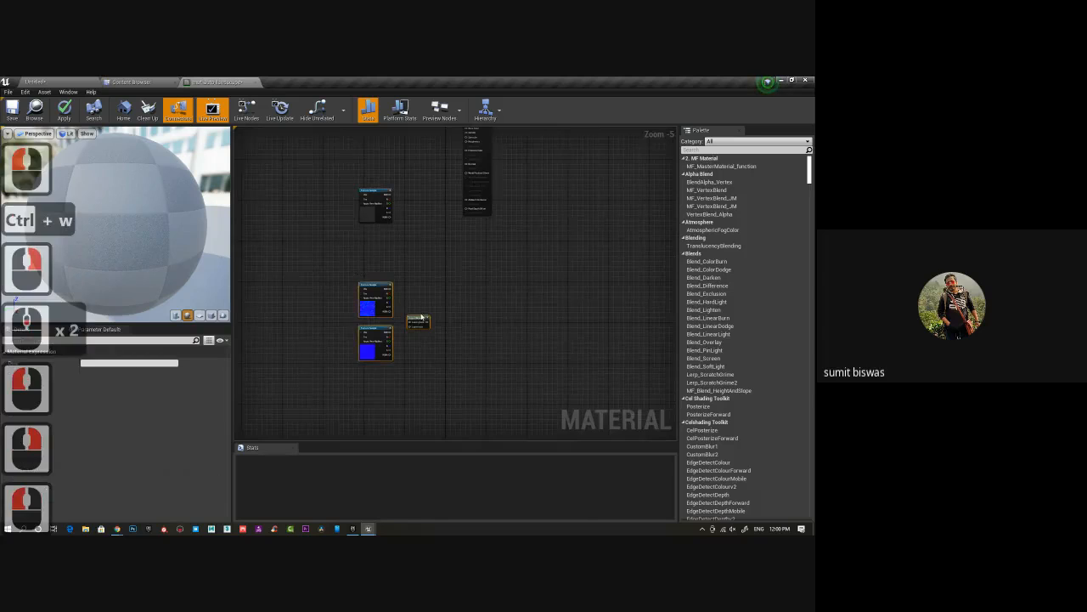
pyautogui.moveTo(412, 318); pyautogui.dragTo(379, 332)
# Connect the normal samples' Layer Blend to the material's Normal input and the albedo Layer Blend to Base Color.
pyautogui.scroll(3, 407, 267)
pyautogui.moveTo(489, 265); pyautogui.dragTo(350, 386, button='right')
pyautogui.scroll(-3, 401, 350)
pyautogui.moveTo(319, 417); pyautogui.dragTo(402, 294)
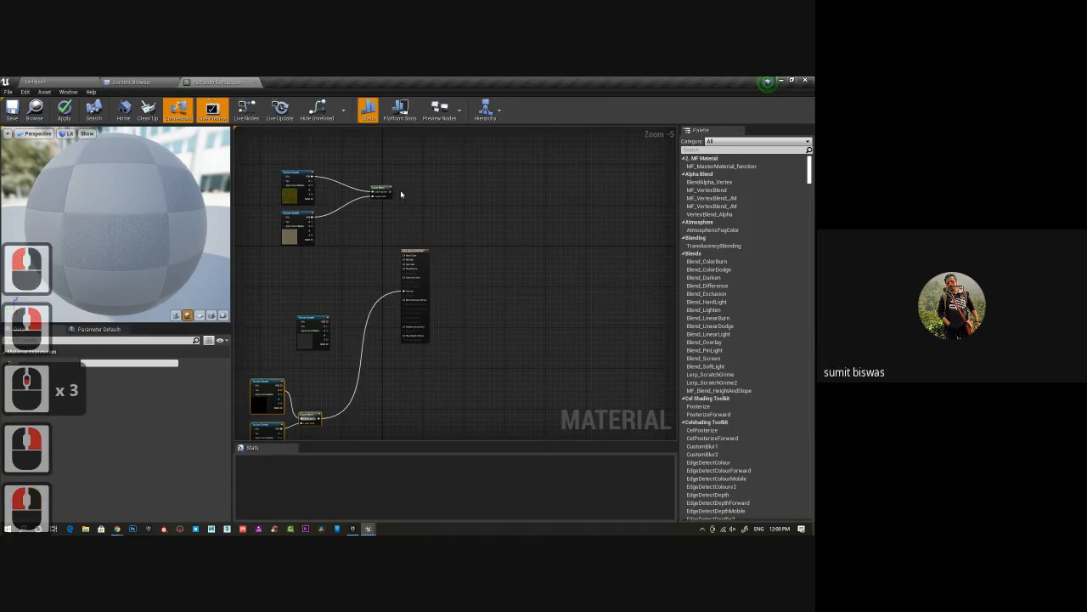
pyautogui.moveTo(388, 189); pyautogui.dragTo(440, 246)
pyautogui.moveTo(330, 265); pyautogui.dragTo(395, 253, button='right')
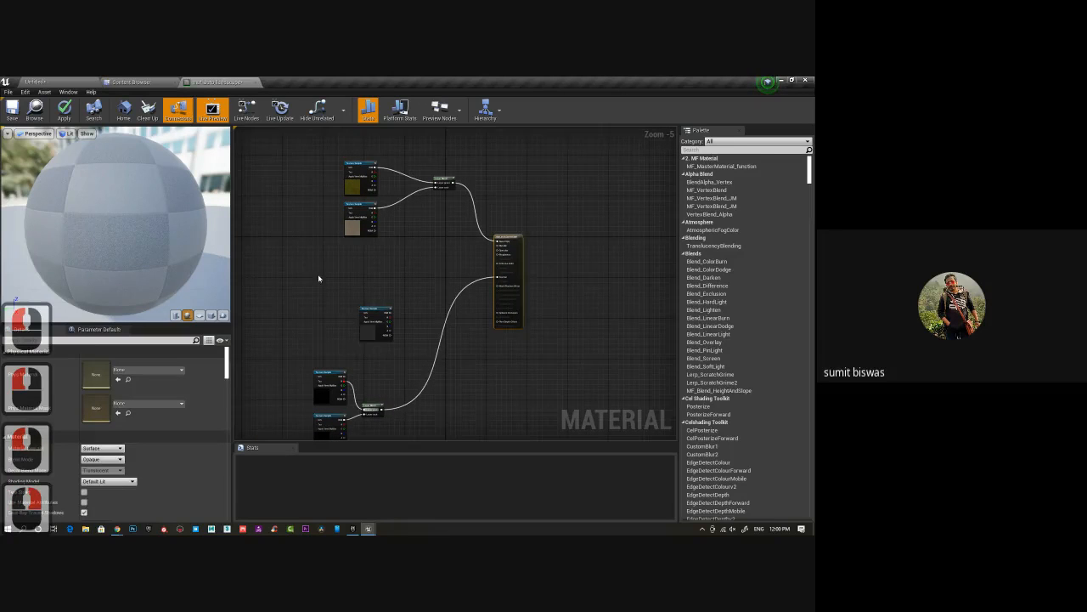
# Connect the specular sample's RGB output to the material's Specular input and move the sample closer to the material node.
pyautogui.click(378, 317)
pyautogui.moveTo(382, 324); pyautogui.dragTo(383, 295)
pyautogui.scroll(4, 382, 295)
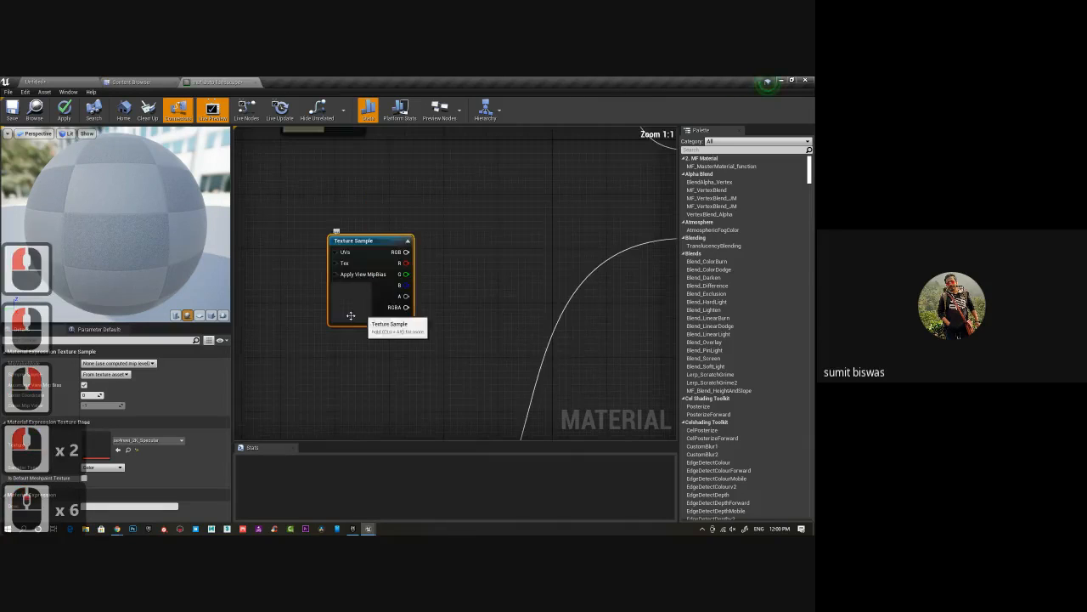
pyautogui.moveTo(449, 281); pyautogui.dragTo(397, 278, button='right')
pyautogui.scroll(-2, 398, 278)
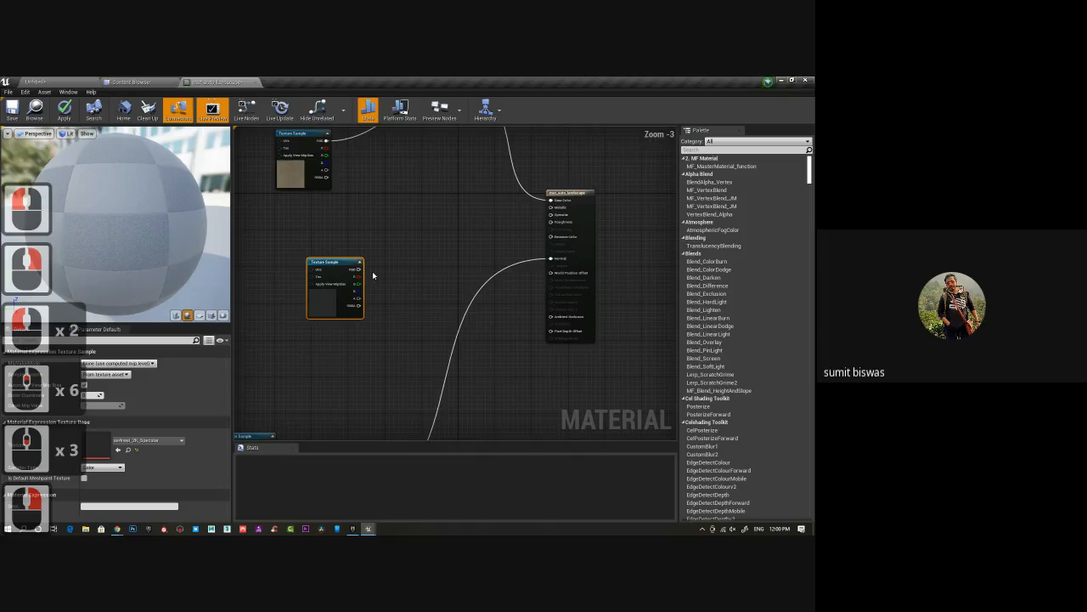
pyautogui.moveTo(360, 268); pyautogui.dragTo(551, 215)
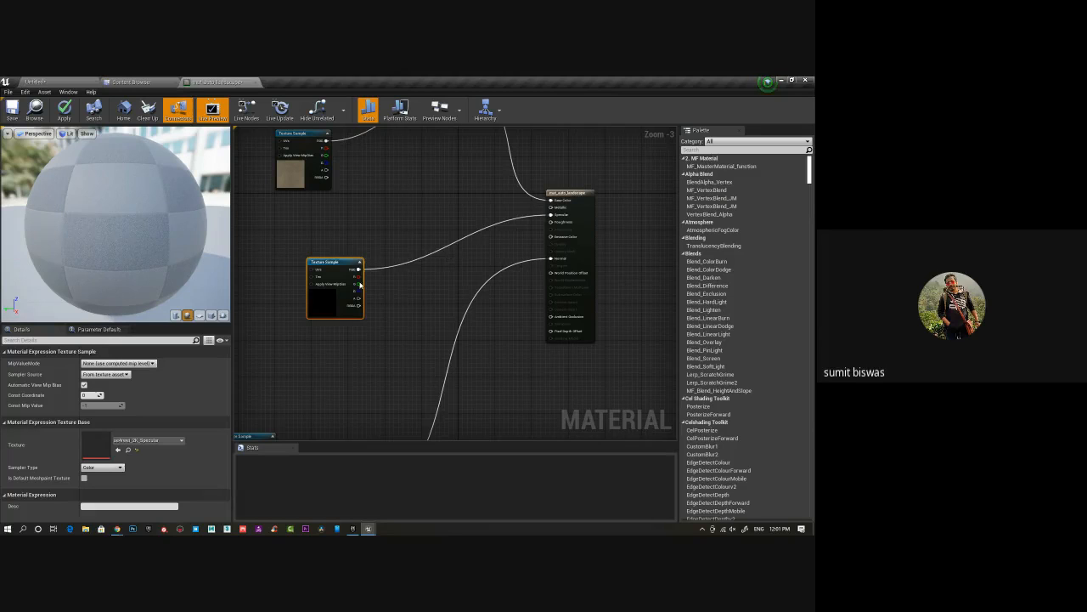
pyautogui.moveTo(361, 285); pyautogui.dragTo(425, 262)
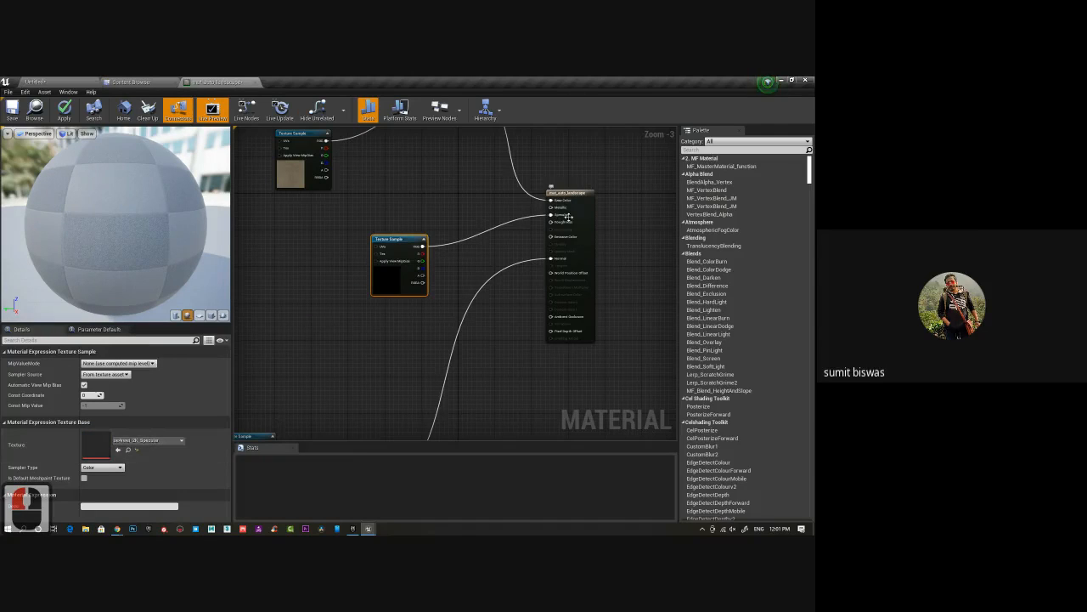
pyautogui.moveTo(405, 240); pyautogui.dragTo(414, 231)
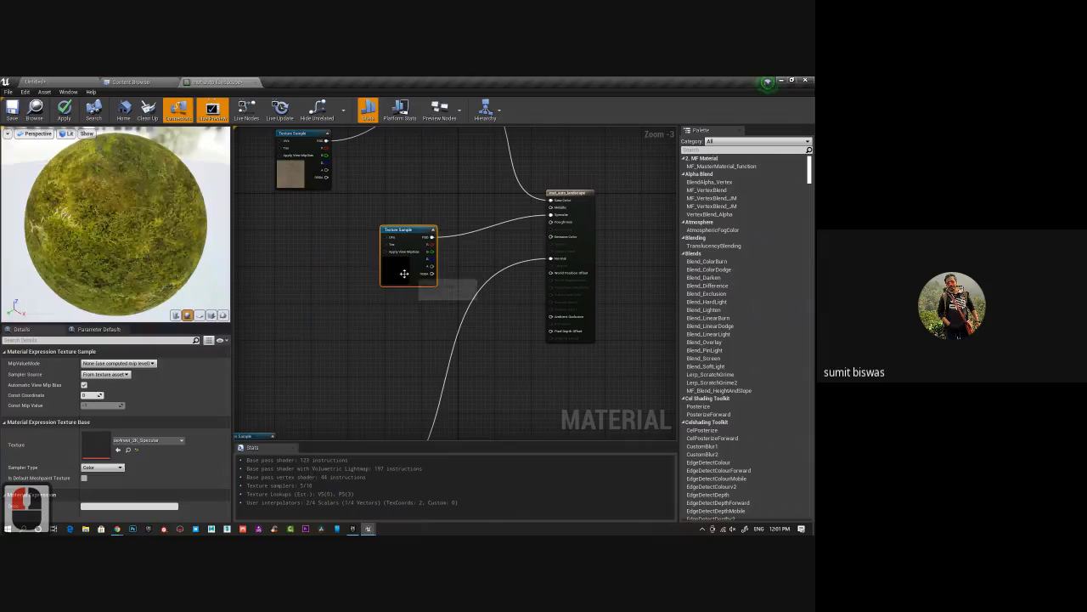
# Save the material and list all assets of the GA193 content folder with the Texture filter turned off.
pyautogui.click(12, 109)
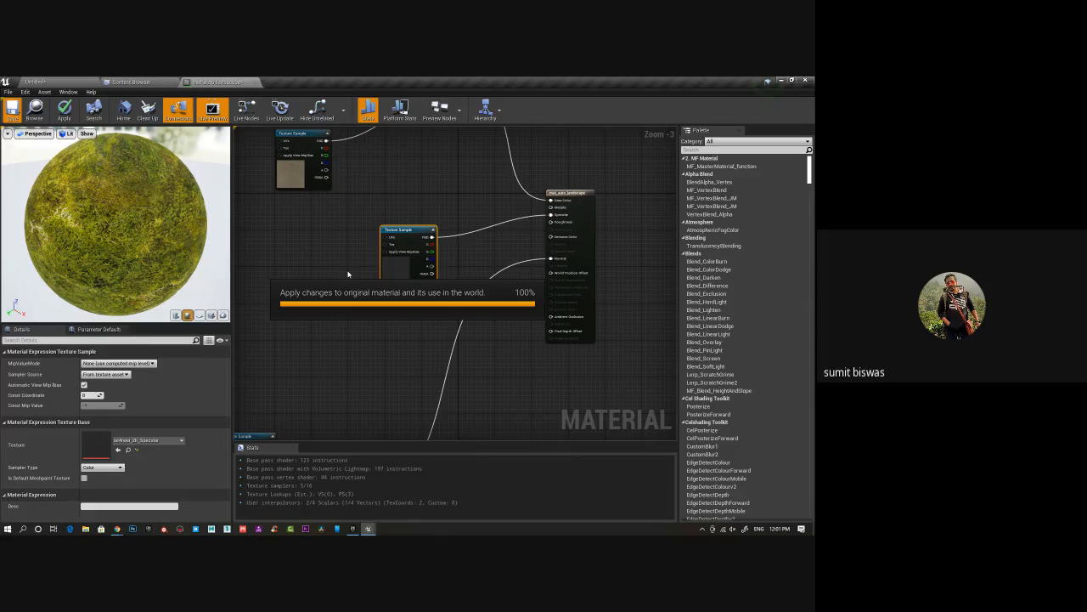
pyautogui.click(125, 82)
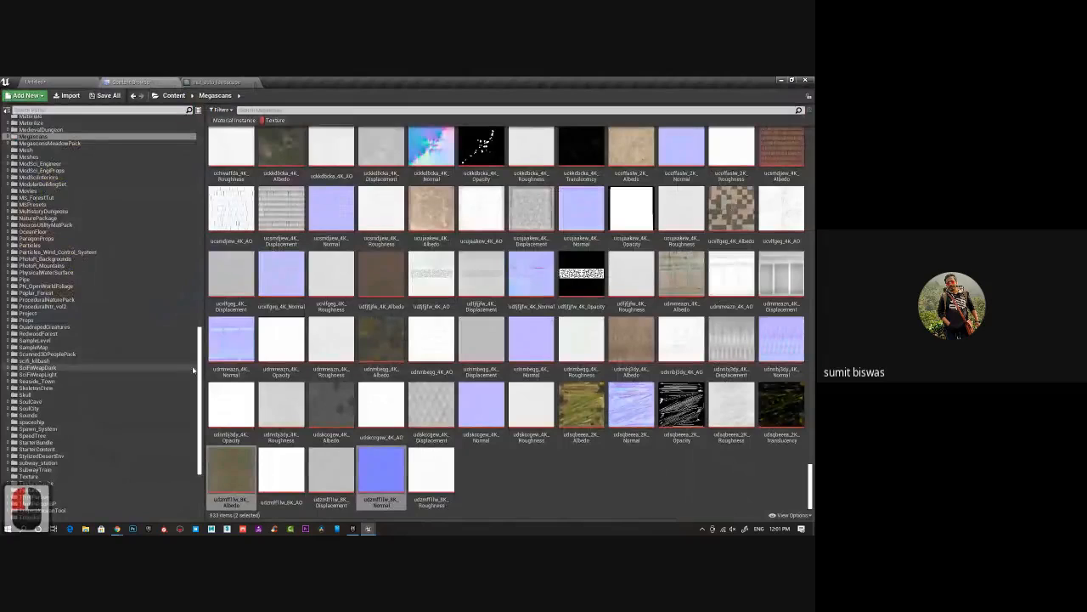
pyautogui.scroll(15, 58, 399)
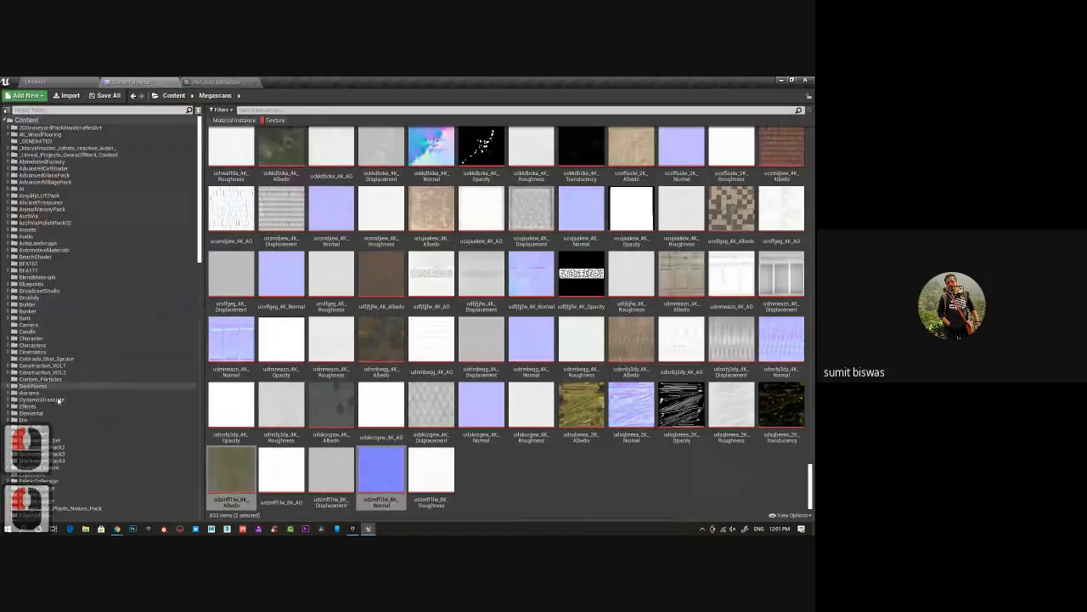
pyautogui.scroll(-15, 68, 391)
pyautogui.doubleClick(31, 340)
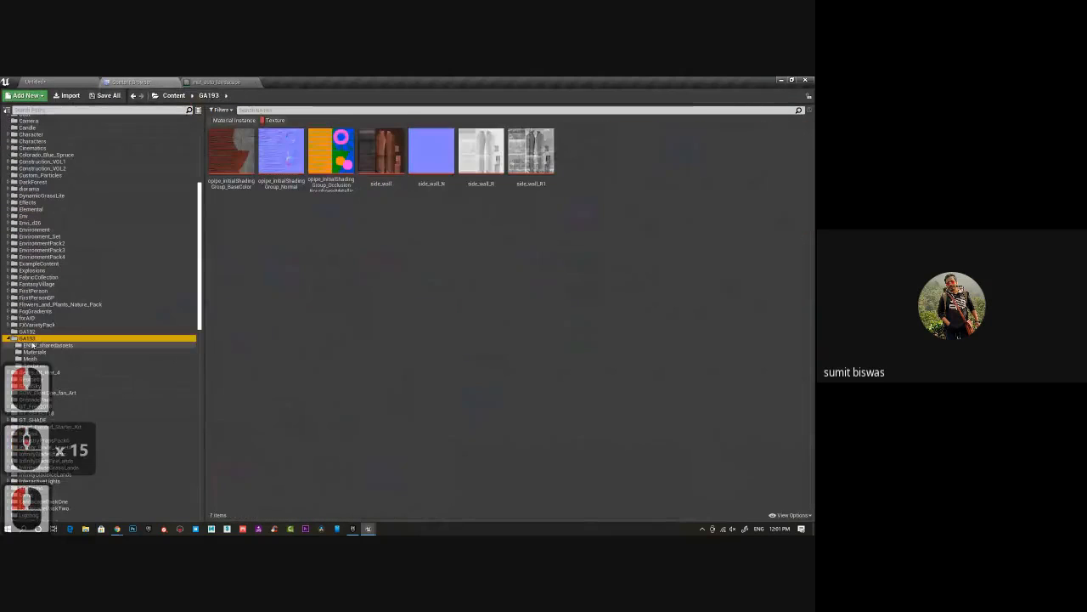
pyautogui.click(270, 119)
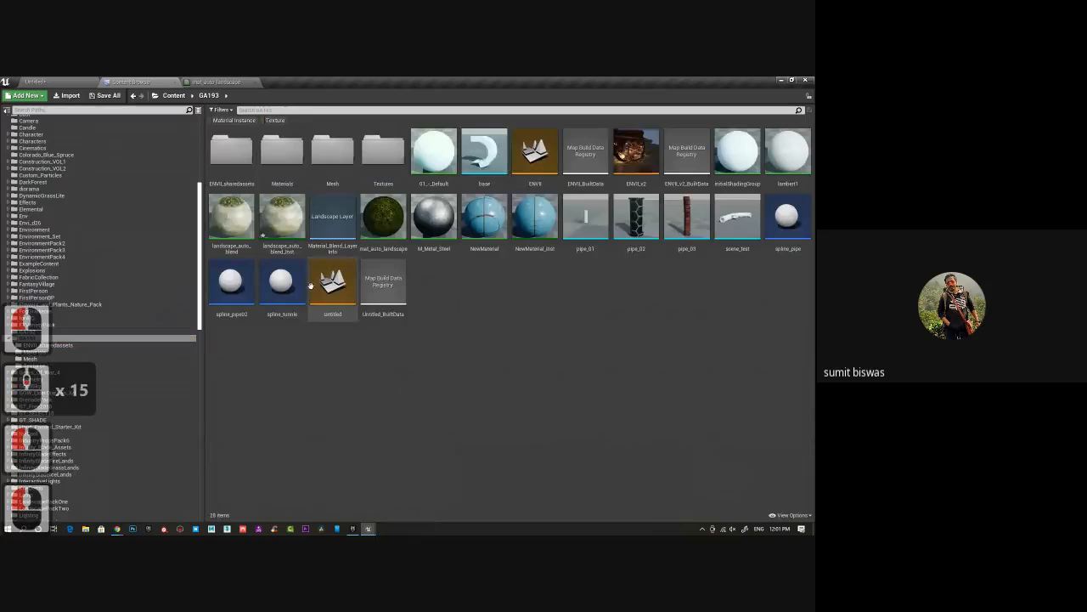
# Assign mat_auto_landscape to the Landscape1 actor as its landscape material.
pyautogui.click(382, 214)
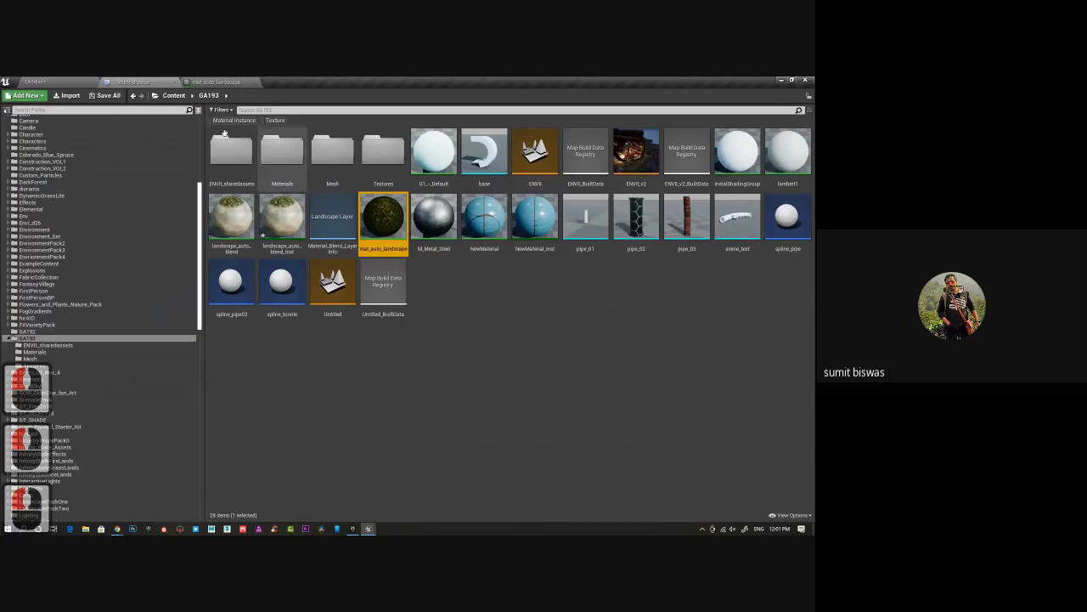
pyautogui.click(75, 83)
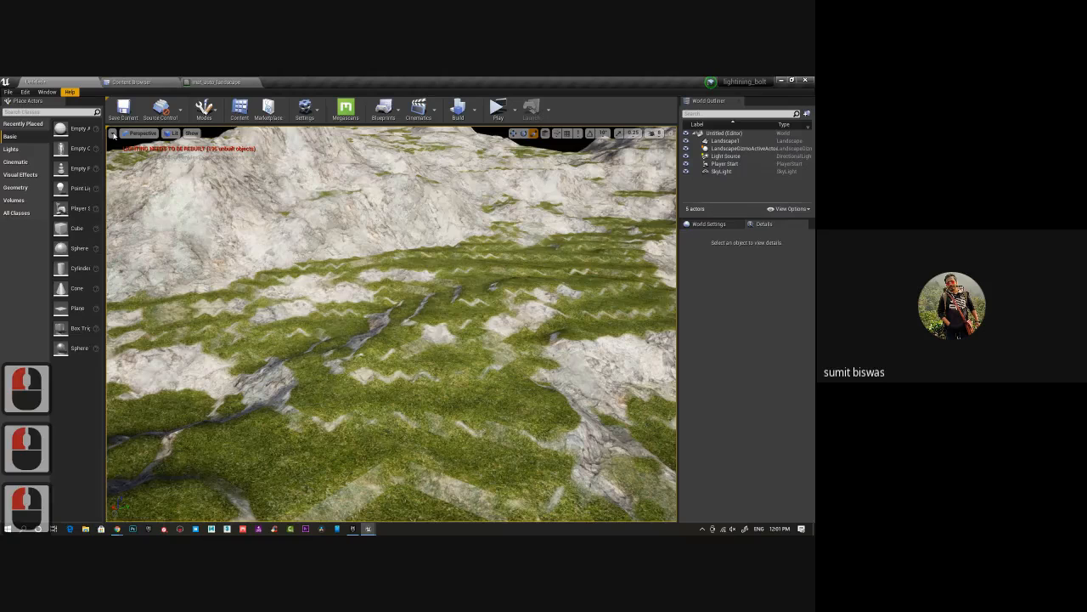
pyautogui.click(391, 330)
pyautogui.click(763, 492)
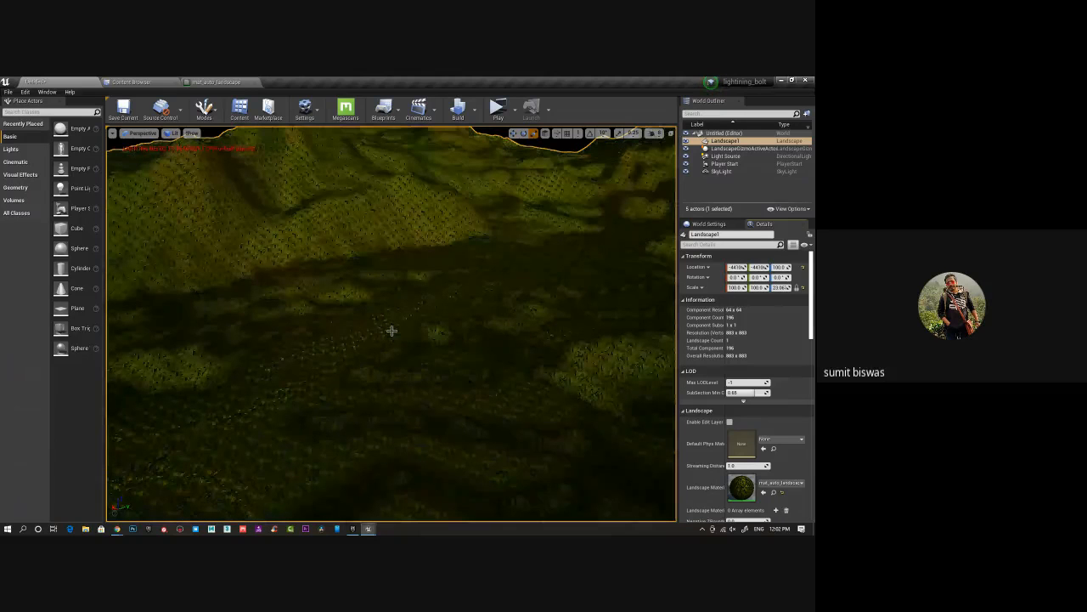
pyautogui.click(440, 368)
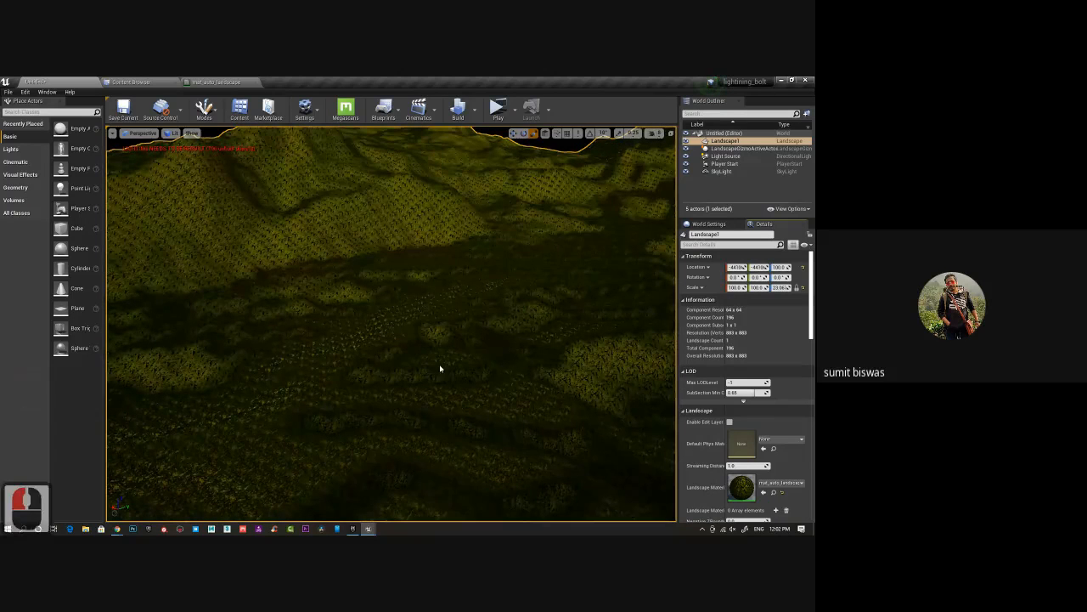
pyautogui.moveTo(440, 369)
pyautogui.mouseDown()
pyautogui.moveTo(399, 359)
pyautogui.moveTo(476, 413)
pyautogui.moveTo(468, 335)
pyautogui.moveTo(459, 369)
pyautogui.moveTo(451, 332)
pyautogui.moveTo(468, 343)
pyautogui.moveTo(380, 360)
pyautogui.moveTo(376, 351)
pyautogui.moveTo(382, 359)
pyautogui.mouseUp()
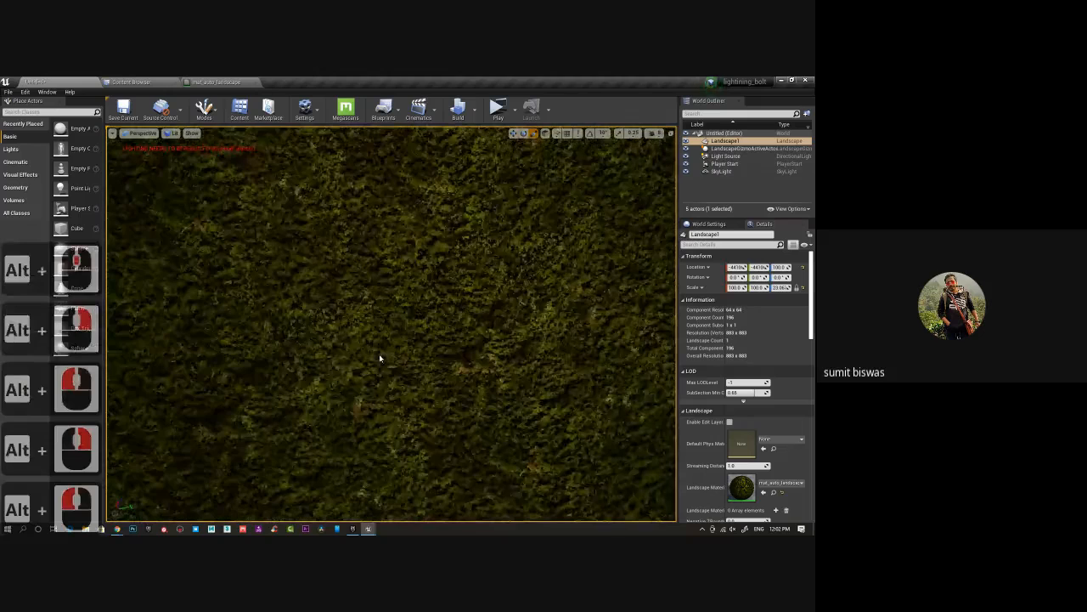
# In mat_auto_landscape, connect the upper normal sample's RGB output to its Layer Blend's grass input and save the material.
pyautogui.click(216, 81)
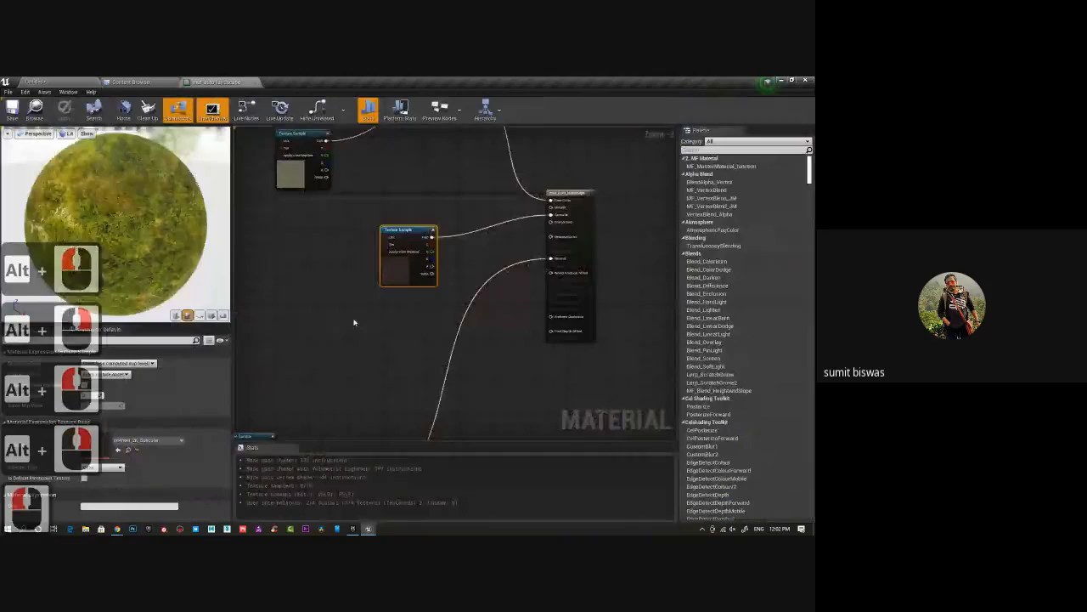
pyautogui.moveTo(340, 368); pyautogui.dragTo(372, 189, button='right')
pyautogui.scroll(-1, 355, 258)
pyautogui.moveTo(339, 321); pyautogui.dragTo(369, 294, button='right')
pyautogui.scroll(3, 369, 291)
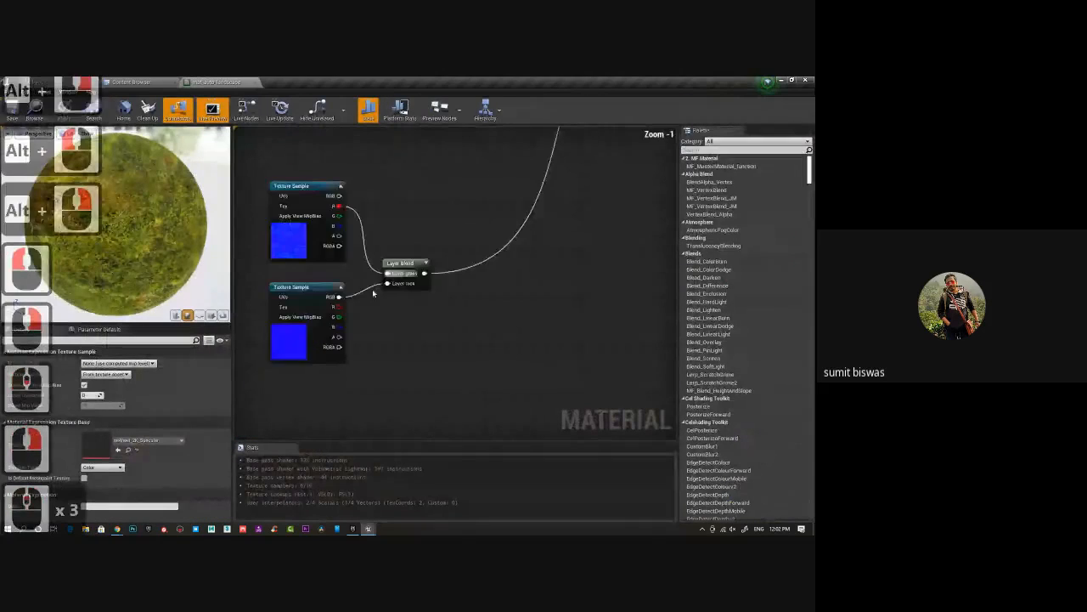
pyautogui.moveTo(425, 207); pyautogui.dragTo(335, 377, button='right')
pyautogui.moveTo(480, 175); pyautogui.dragTo(674, 25, button='right')
pyautogui.scroll(1, 394, 217)
pyautogui.moveTo(336, 217); pyautogui.dragTo(395, 314)
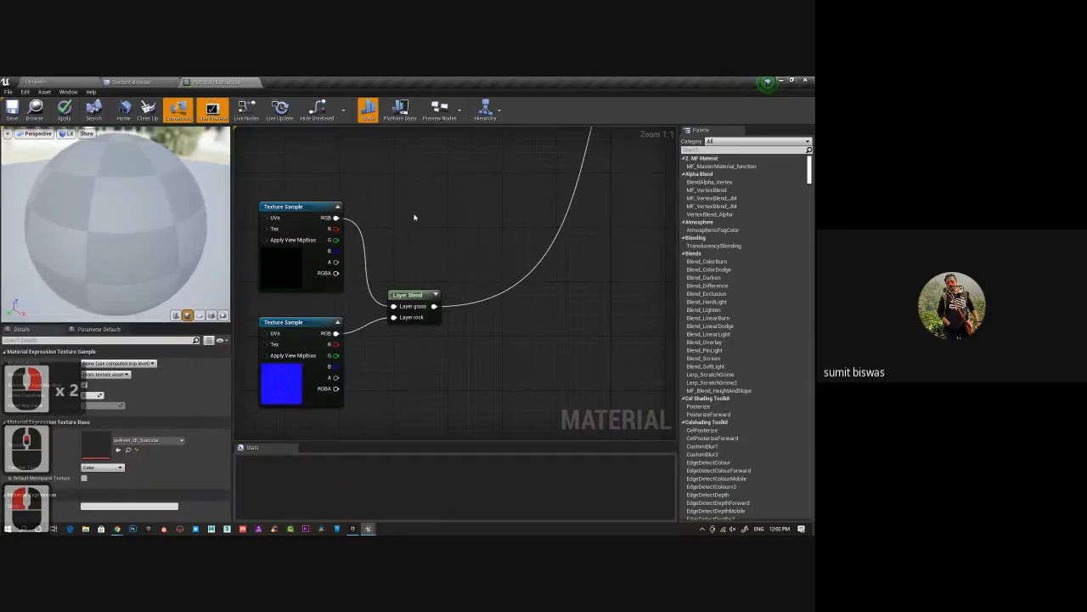
pyautogui.scroll(-4, 412, 278)
pyautogui.scroll(-2, 411, 278)
pyautogui.scroll(4, 415, 280)
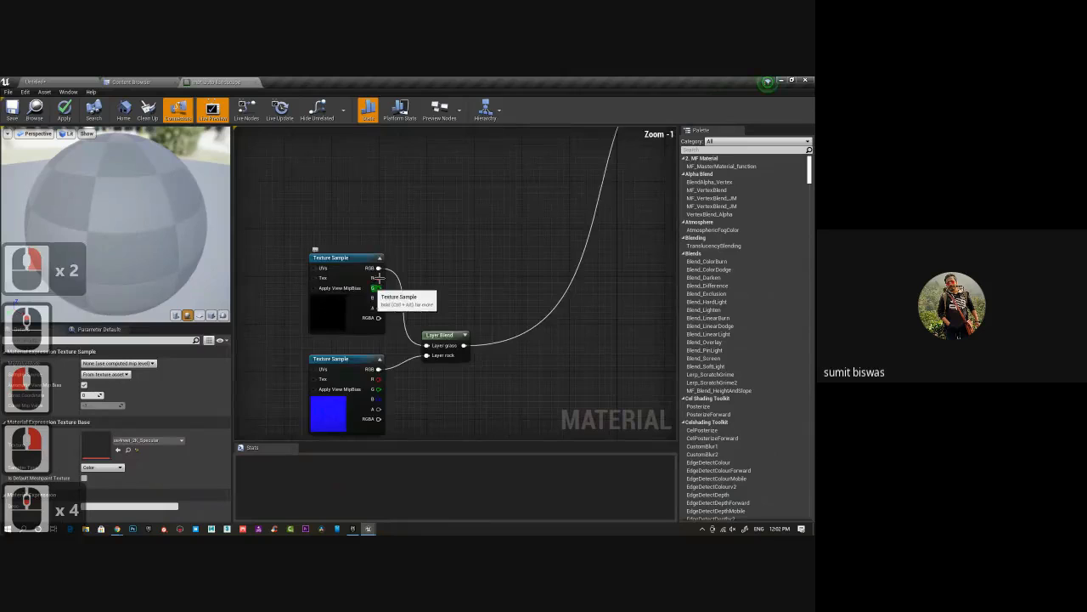
pyautogui.scroll(-4, 381, 279)
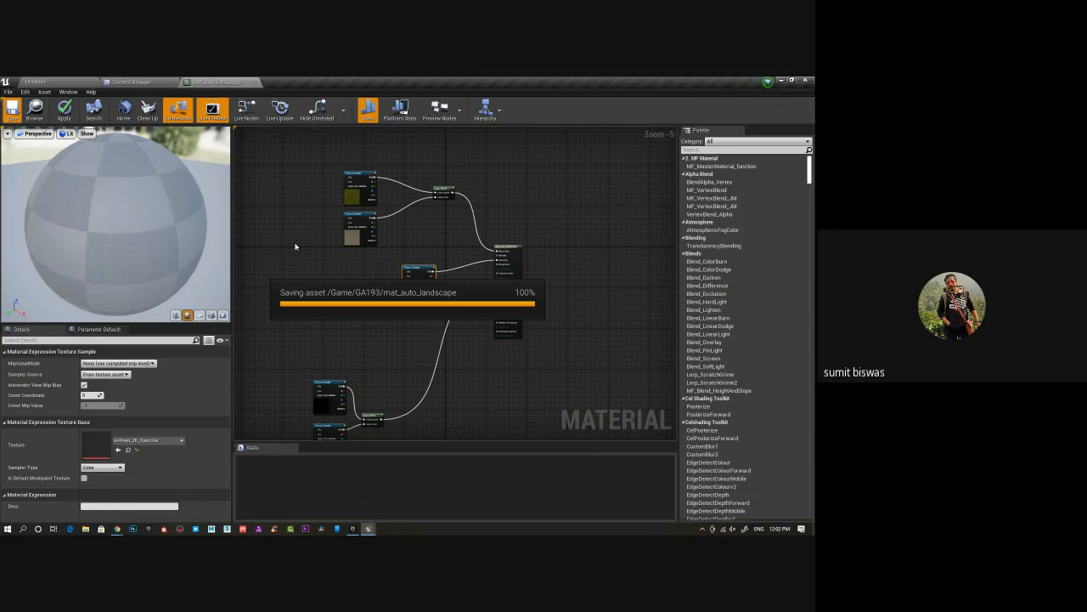
# Paint the rock layer over the mountain ridge and the slopes below it with the landscape Paint tool.
pyautogui.click(73, 81)
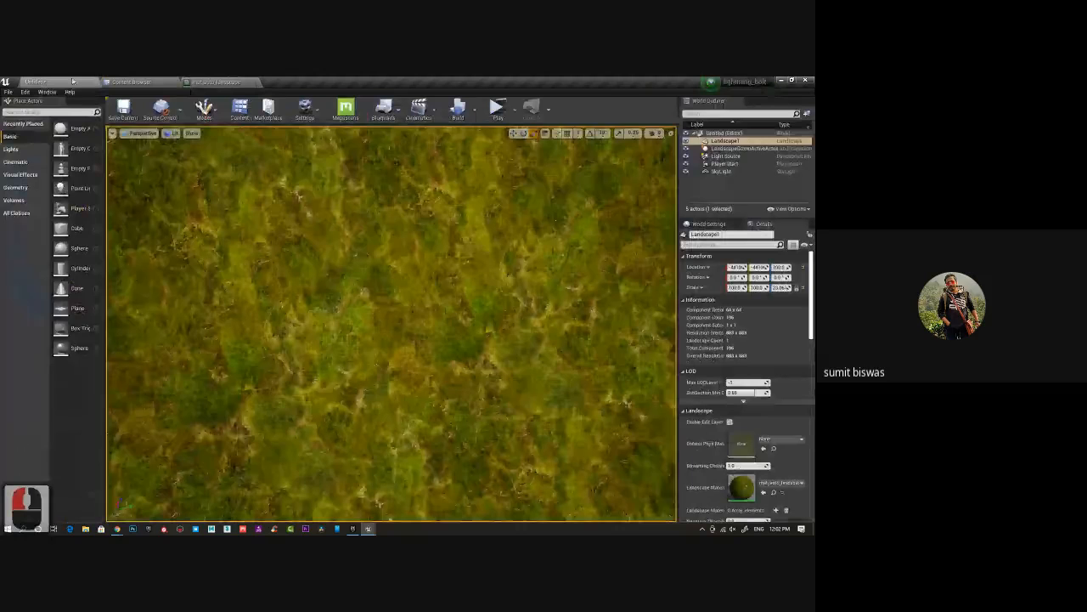
pyautogui.scroll(-3, 515, 360)
pyautogui.keyDown('alt'); pyautogui.moveTo(515, 361); pyautogui.dragTo(397, 385, button='right'); pyautogui.keyUp('alt')
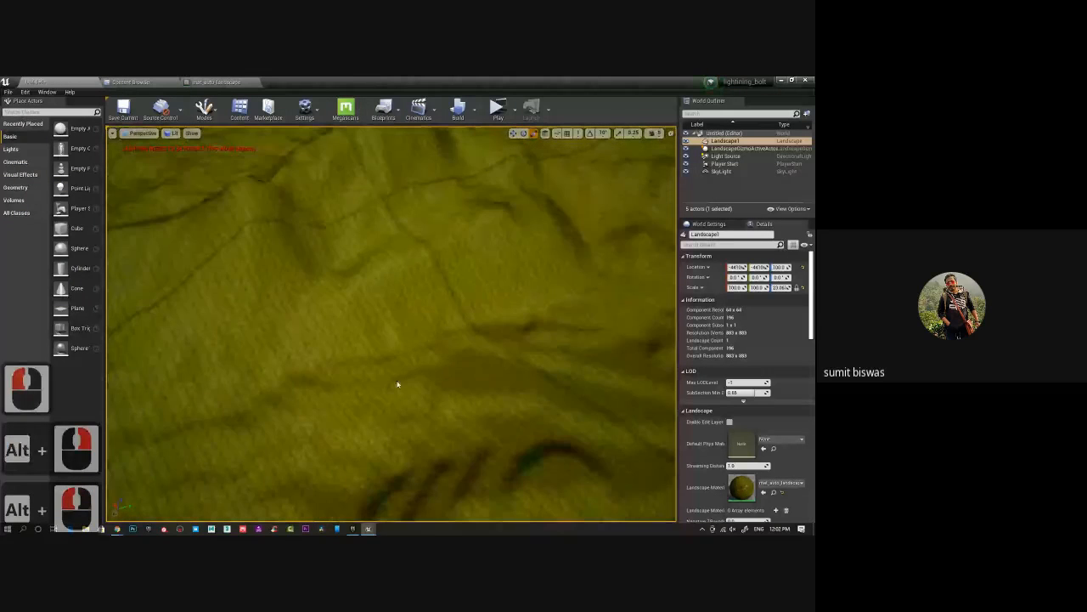
pyautogui.keyDown('alt'); pyautogui.moveTo(397, 384); pyautogui.dragTo(423, 413); pyautogui.keyUp('alt')
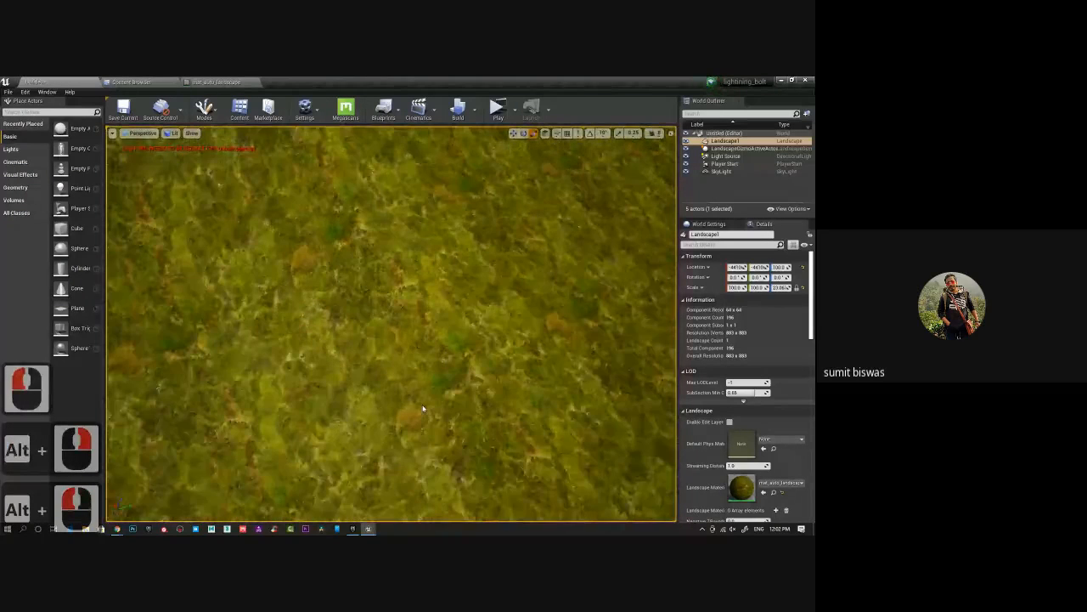
pyautogui.keyDown('alt'); pyautogui.moveTo(422, 413); pyautogui.dragTo(386, 366, button='right'); pyautogui.keyUp('alt')
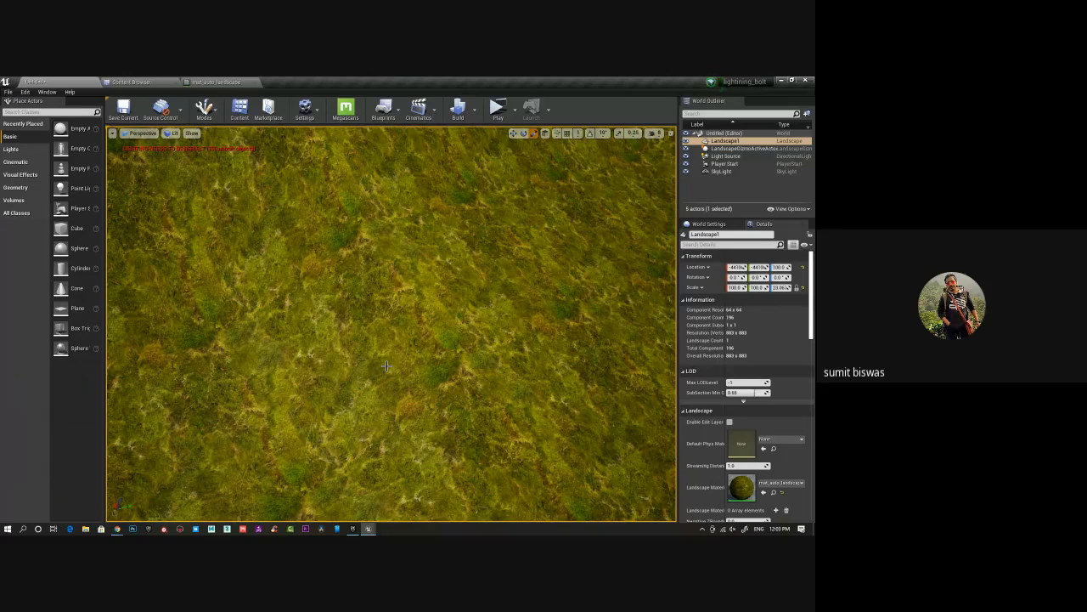
pyautogui.keyDown('alt'); pyautogui.moveTo(387, 365); pyautogui.dragTo(334, 330, button='right'); pyautogui.keyUp('alt')
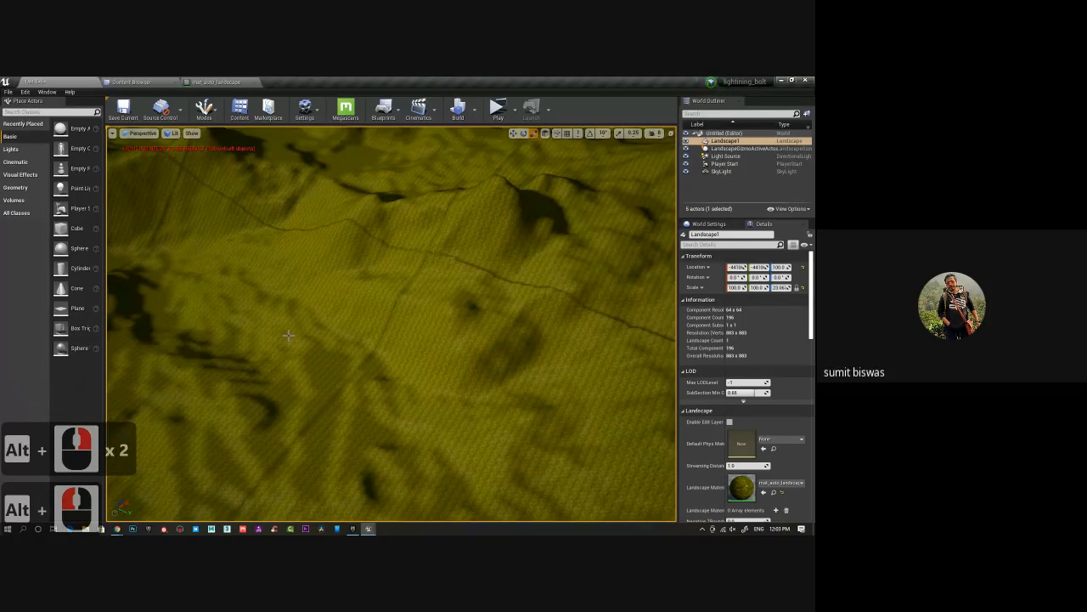
pyautogui.click(205, 108)
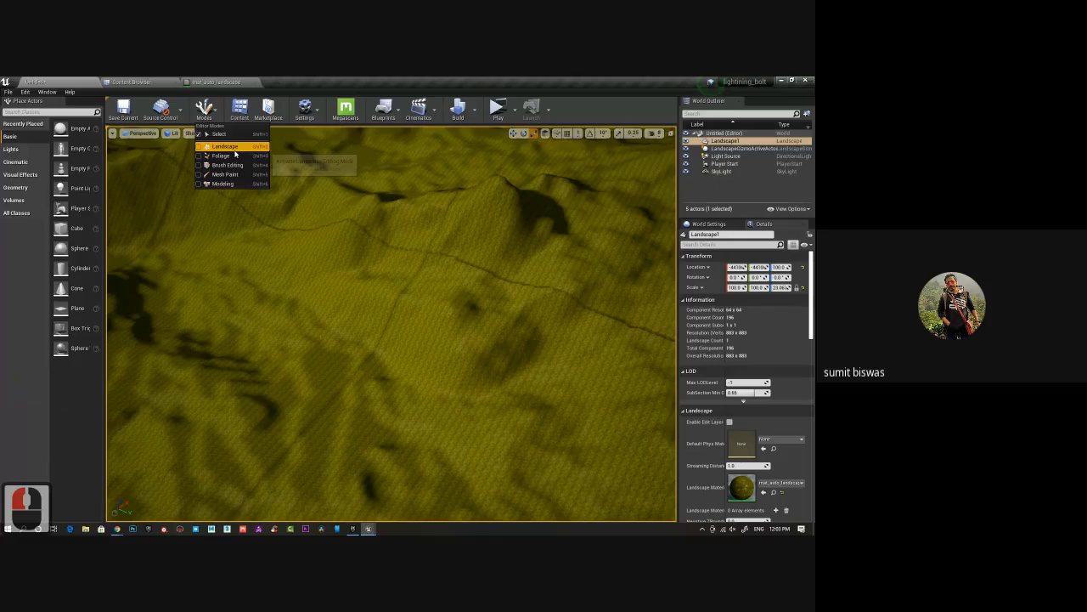
pyautogui.click(234, 148)
pyautogui.click(207, 191)
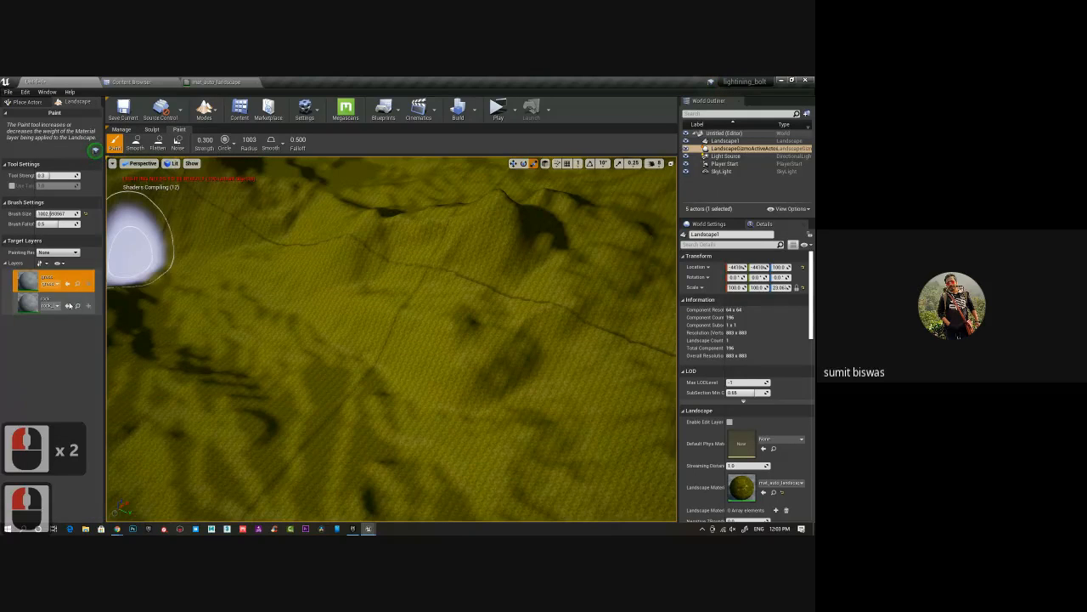
pyautogui.click(26, 303)
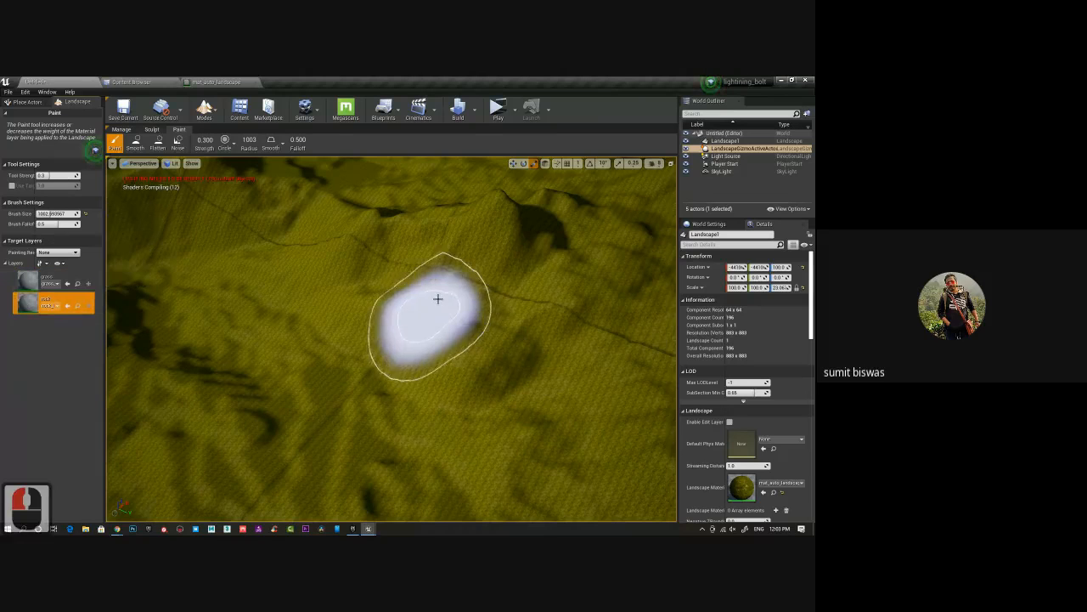
pyautogui.click(483, 243)
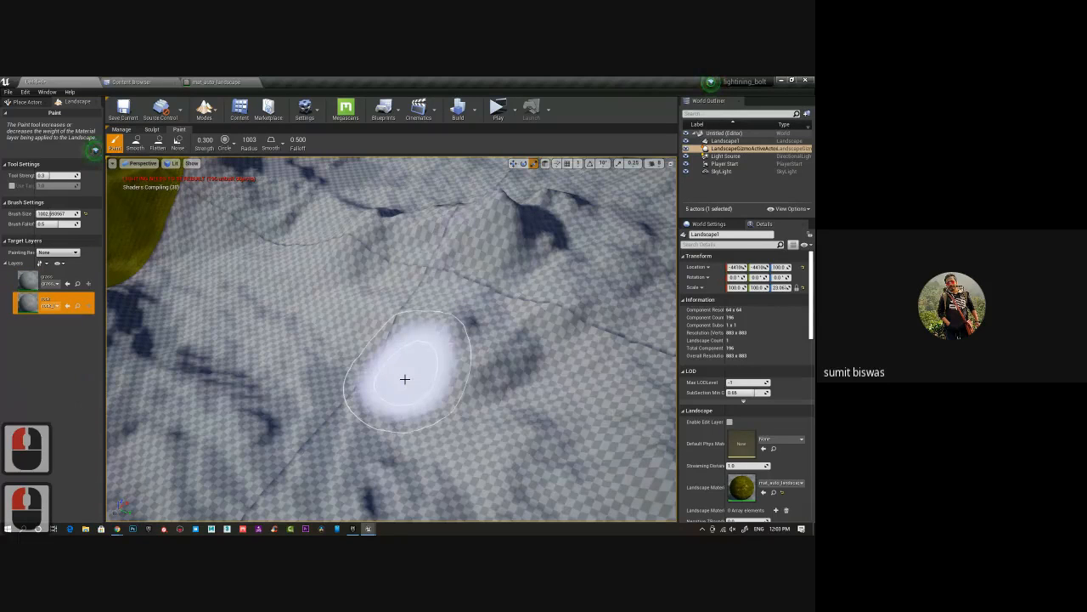
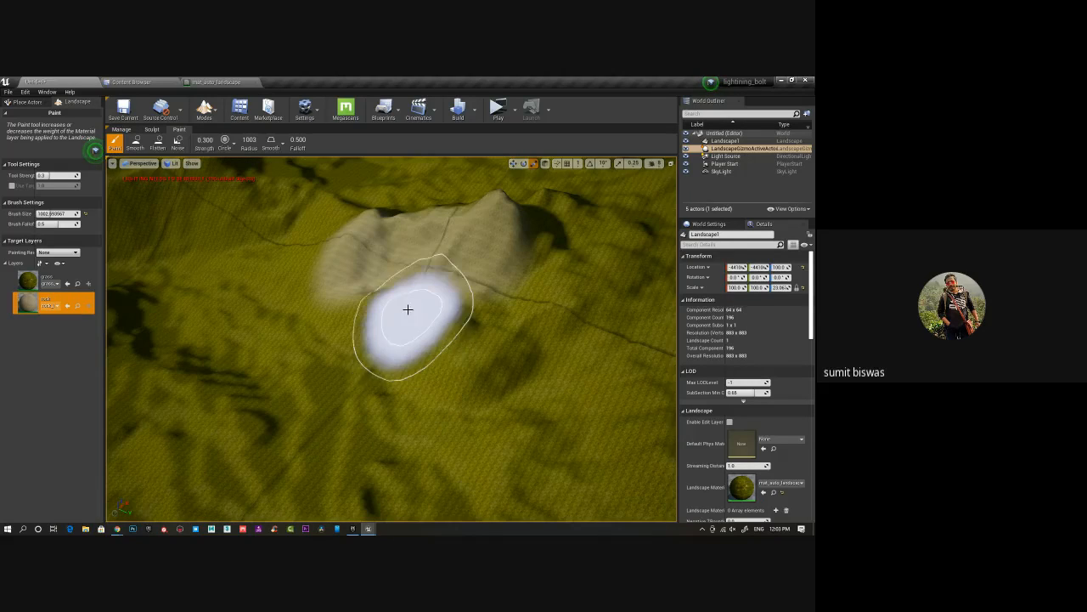
pyautogui.moveTo(408, 309)
pyautogui.mouseDown()
pyautogui.moveTo(286, 318)
pyautogui.moveTo(165, 345)
pyautogui.moveTo(323, 408)
pyautogui.moveTo(445, 311)
pyautogui.moveTo(449, 335)
pyautogui.moveTo(432, 335)
pyautogui.mouseUp()
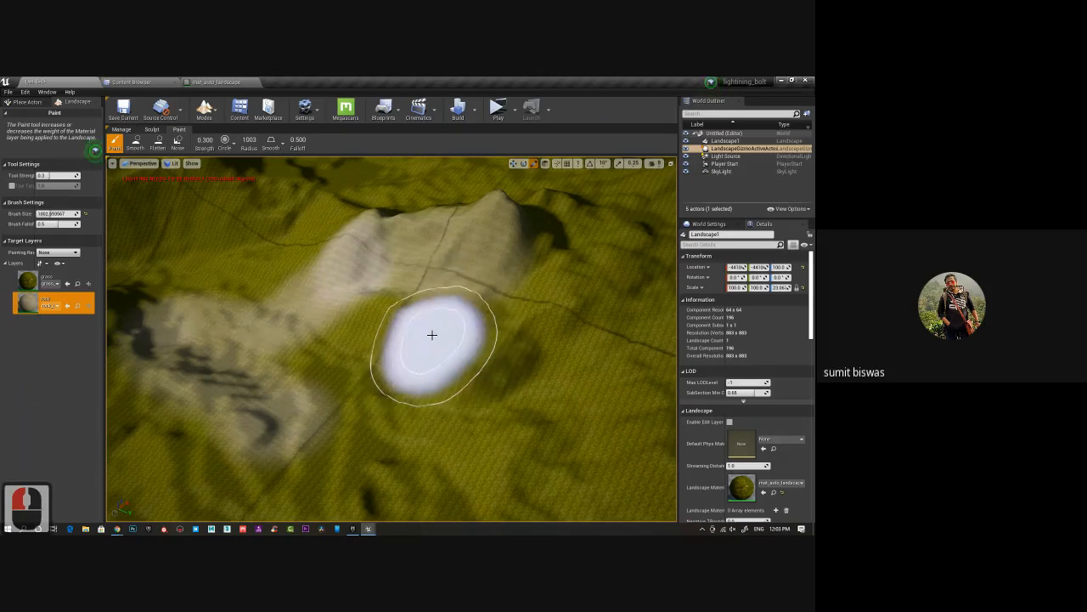
# Examine the painted rock areas and the surrounding grass terrain up close and from several angles.
pyautogui.moveTo(387, 330)
pyautogui.keyDown('alt'); pyautogui.mouseDown()
pyautogui.moveTo(459, 333)
pyautogui.moveTo(437, 340)
pyautogui.mouseUp(); pyautogui.keyUp('alt')
pyautogui.keyDown('alt'); pyautogui.moveTo(437, 340); pyautogui.dragTo(480, 316, button='right'); pyautogui.keyUp('alt')
pyautogui.keyDown('alt'); pyautogui.moveTo(480, 316); pyautogui.dragTo(320, 302); pyautogui.keyUp('alt')
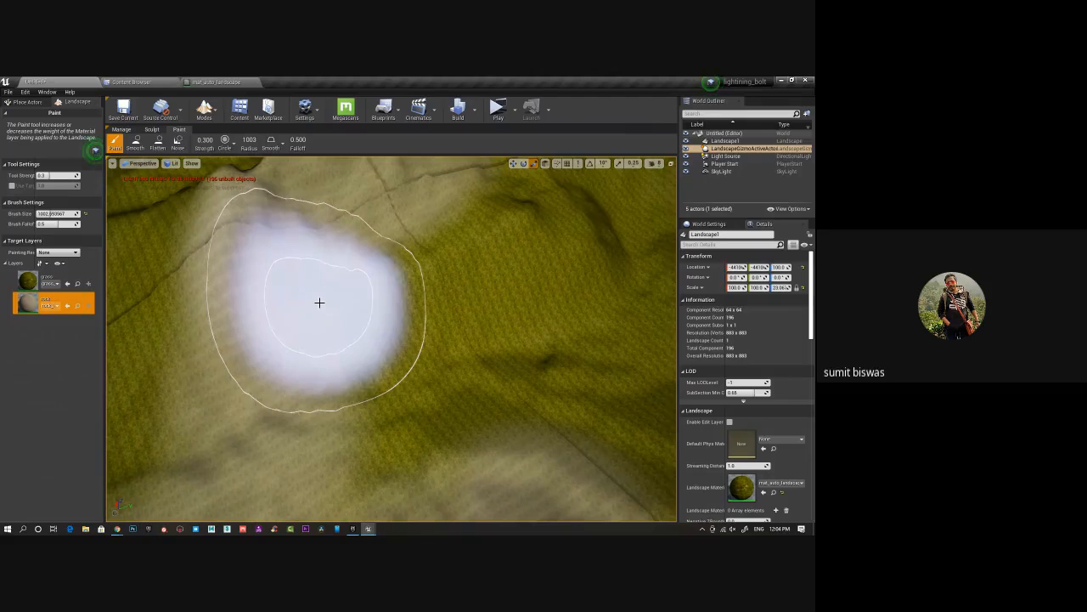
pyautogui.moveTo(320, 303)
pyautogui.keyDown('alt'); pyautogui.mouseDown()
pyautogui.moveTo(292, 339)
pyautogui.moveTo(338, 292)
pyautogui.mouseUp(); pyautogui.keyUp('alt')
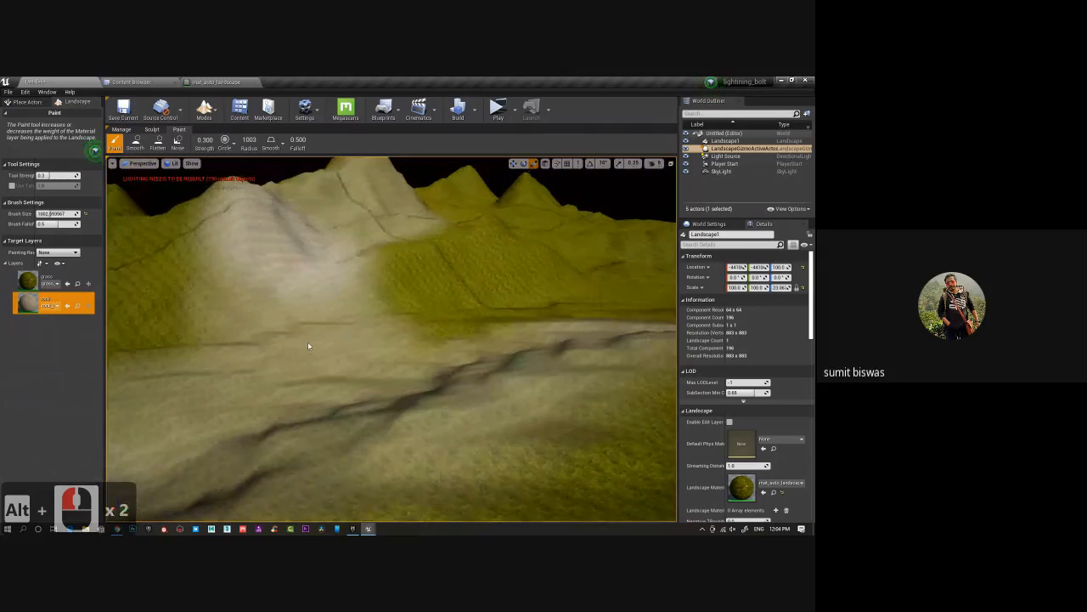
pyautogui.keyDown('alt'); pyautogui.moveTo(309, 346); pyautogui.dragTo(402, 348); pyautogui.keyUp('alt')
pyautogui.keyDown('alt'); pyautogui.moveTo(403, 348); pyautogui.dragTo(425, 349); pyautogui.keyUp('alt')
pyautogui.keyDown('alt'); pyautogui.moveTo(425, 349); pyautogui.dragTo(433, 351, button='right'); pyautogui.keyUp('alt')
pyautogui.keyDown('alt'); pyautogui.moveTo(433, 351); pyautogui.dragTo(426, 349); pyautogui.keyUp('alt')
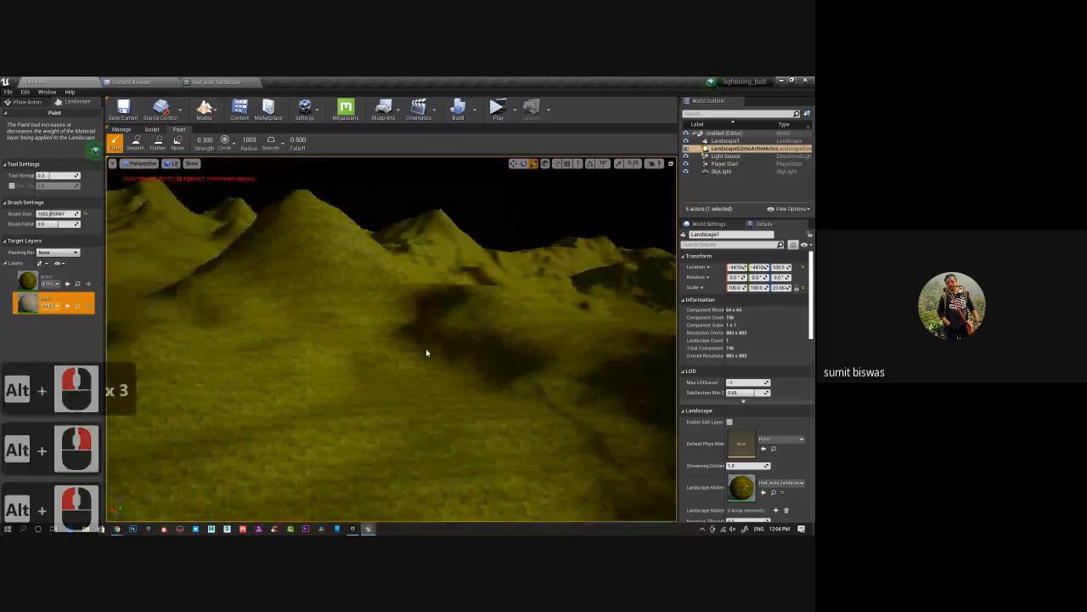
pyautogui.keyDown('alt'); pyautogui.moveTo(426, 349); pyautogui.dragTo(443, 352, button='right'); pyautogui.keyUp('alt')
pyautogui.keyDown('alt'); pyautogui.moveTo(443, 351); pyautogui.dragTo(400, 352, button='middle'); pyautogui.keyUp('alt')
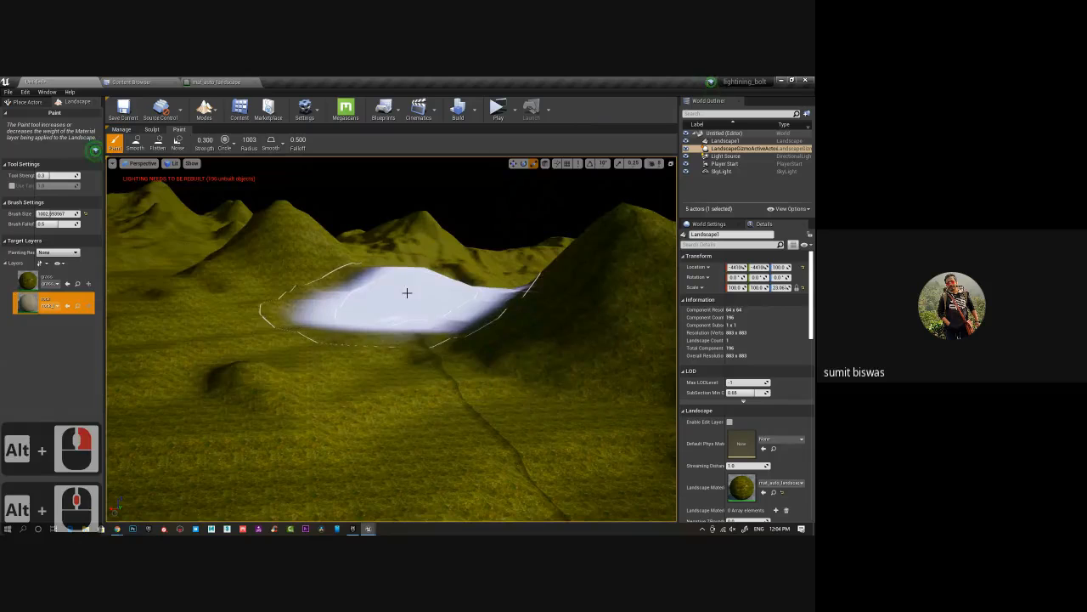
# In the mat_auto_landscape graph, move the normal node group closer to the material node and the albedo group farther from it.
pyautogui.click(217, 82)
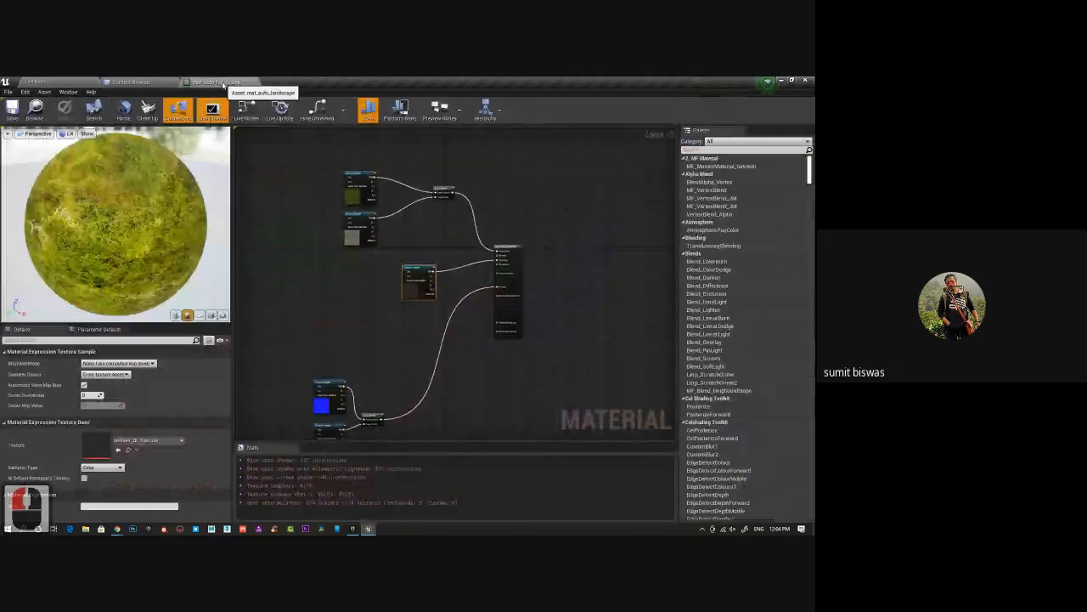
pyautogui.scroll(-3, 468, 229)
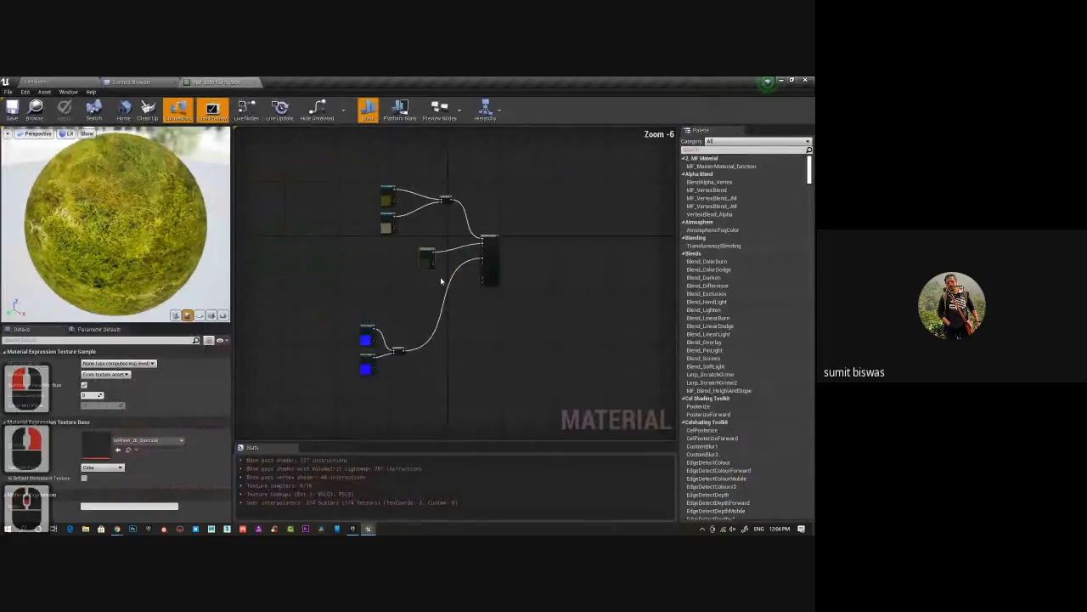
pyautogui.moveTo(442, 283); pyautogui.dragTo(422, 340)
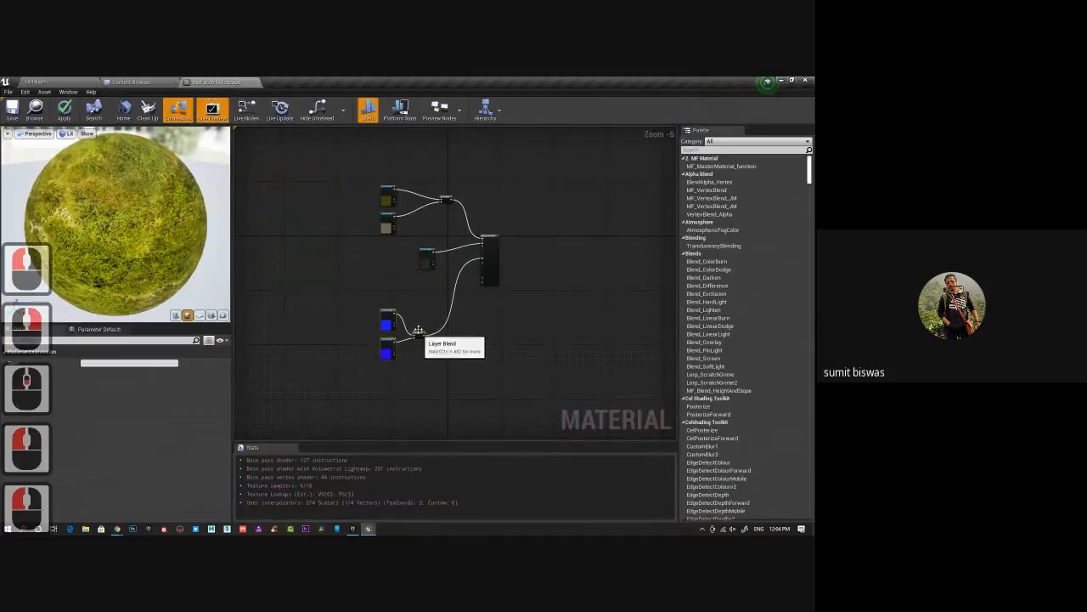
pyautogui.moveTo(356, 149); pyautogui.dragTo(332, 224)
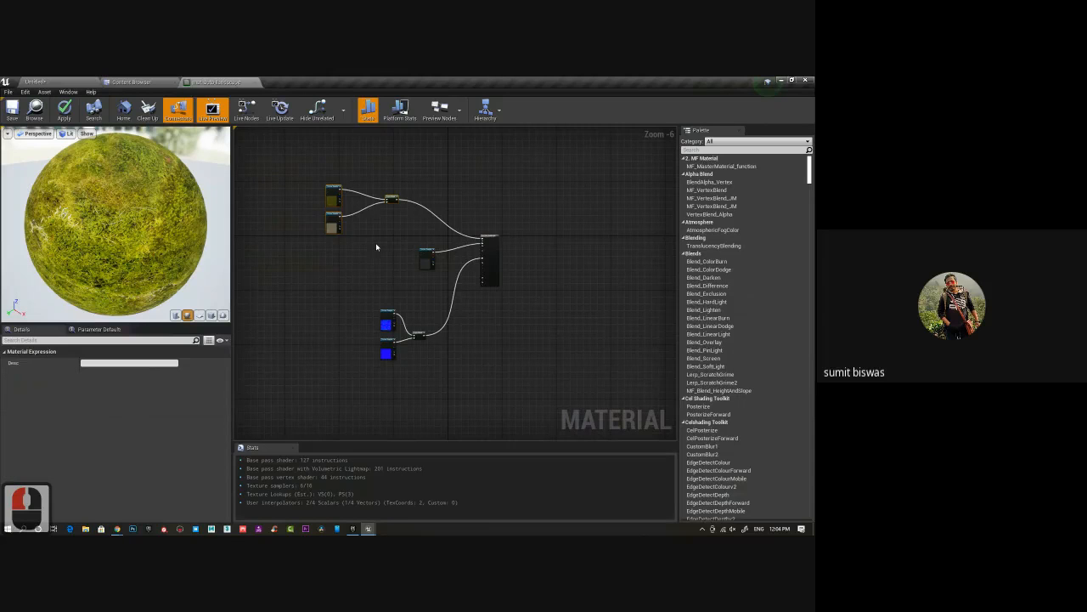
pyautogui.moveTo(296, 169); pyautogui.dragTo(405, 247)
# Add a WorldAlignedBlend node and place it below the albedo Layer Blend, beside the specular texture sample.
pyautogui.rightClick(363, 244)
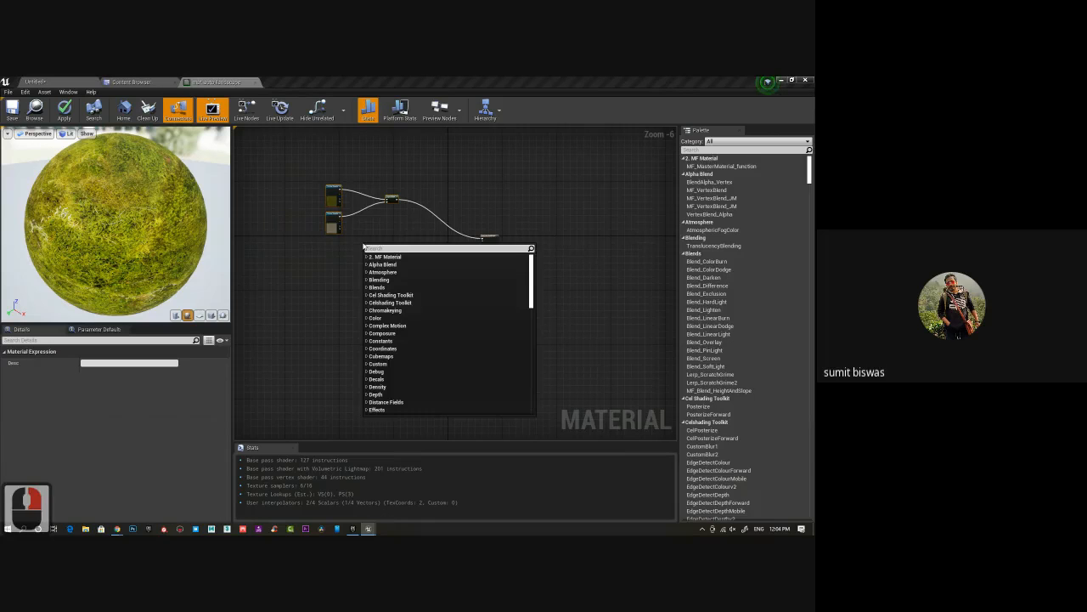
pyautogui.write('worl')
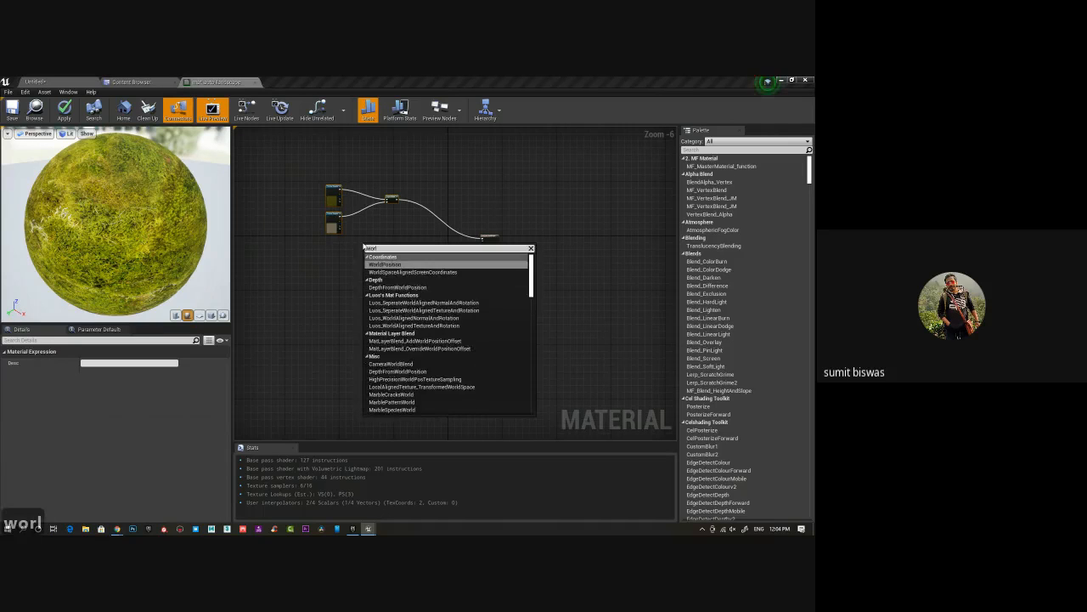
pyautogui.write('dalig')
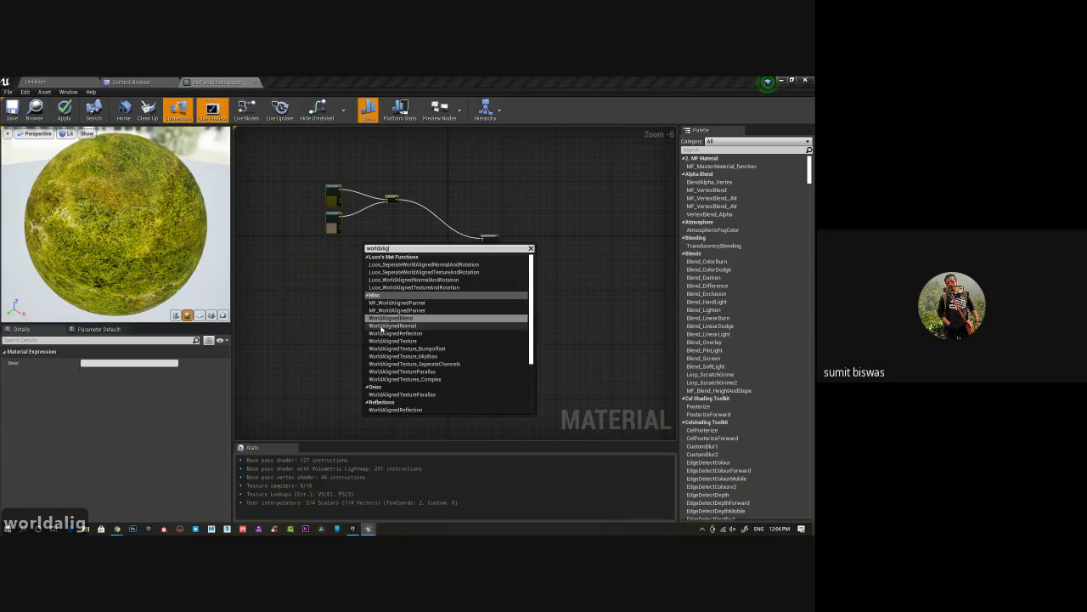
pyautogui.click(399, 319)
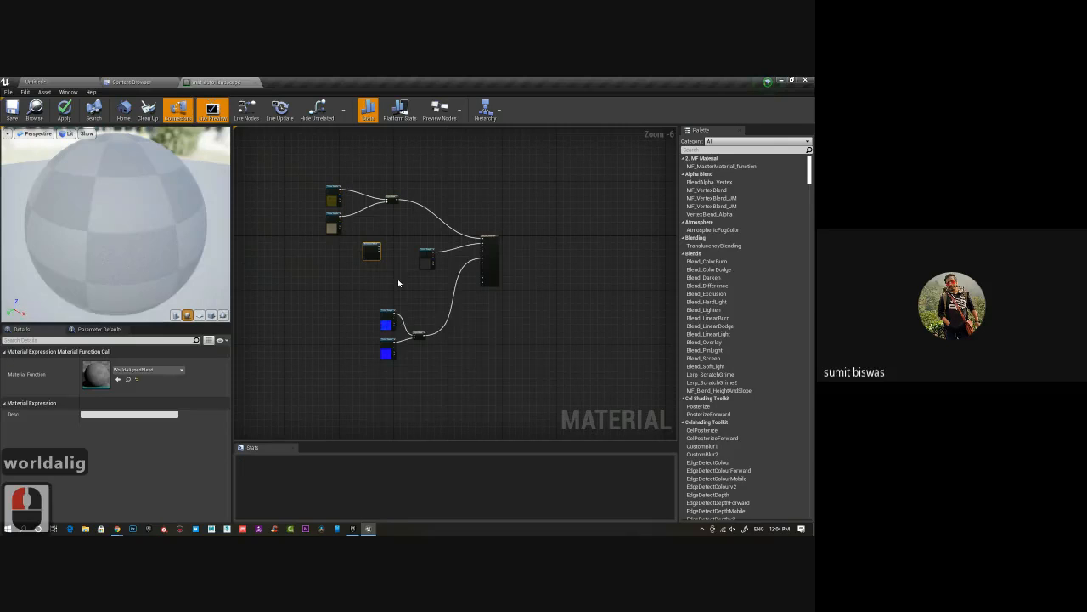
pyautogui.scroll(6, 398, 279)
pyautogui.scroll(-2, 368, 323)
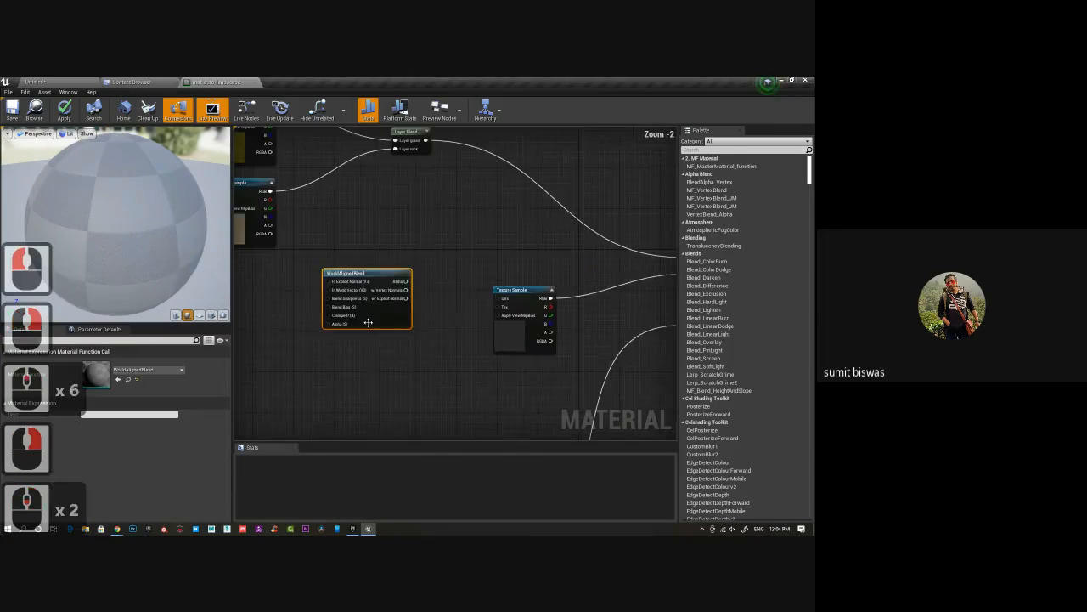
pyautogui.moveTo(368, 323); pyautogui.dragTo(351, 330, button='right')
pyautogui.moveTo(346, 283); pyautogui.dragTo(375, 283)
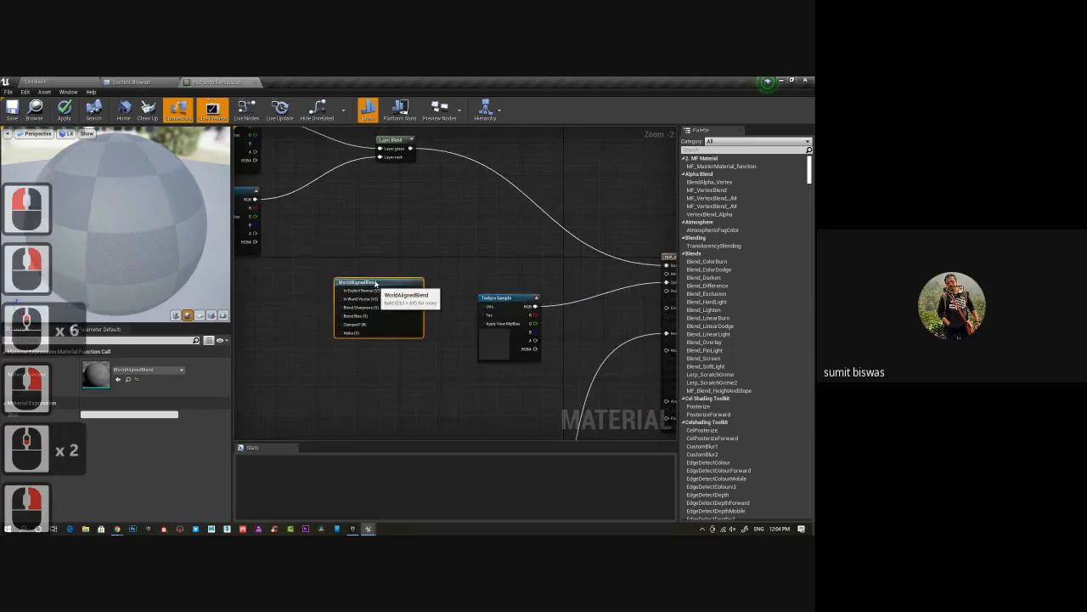
# Open the WorldAlignedBlend function to examine its internal node graph, and return to the landscape material.
pyautogui.tripleClick(375, 283)
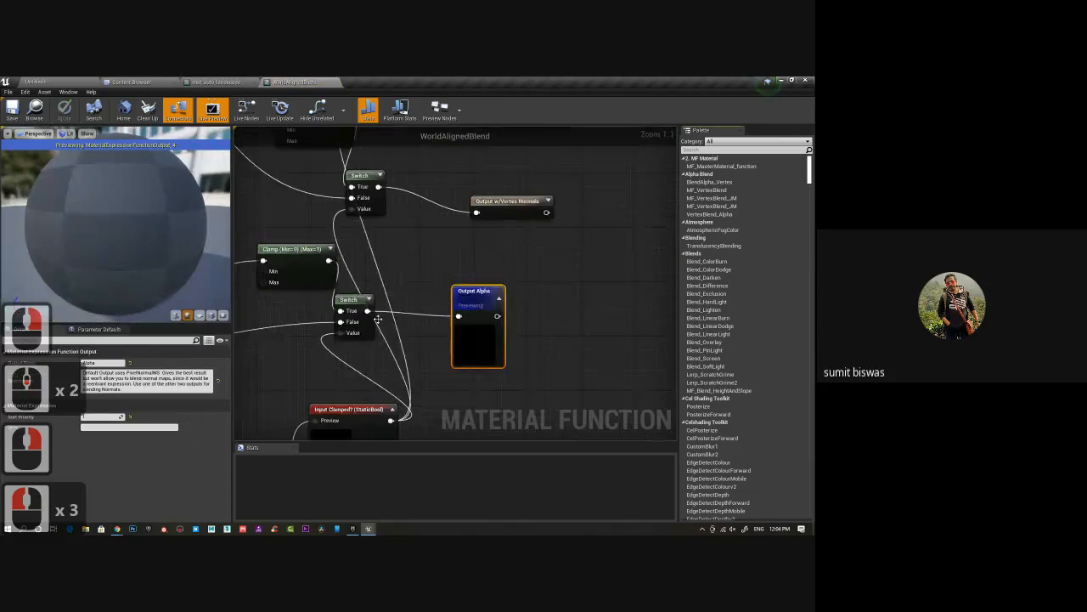
pyautogui.scroll(-9, 518, 280)
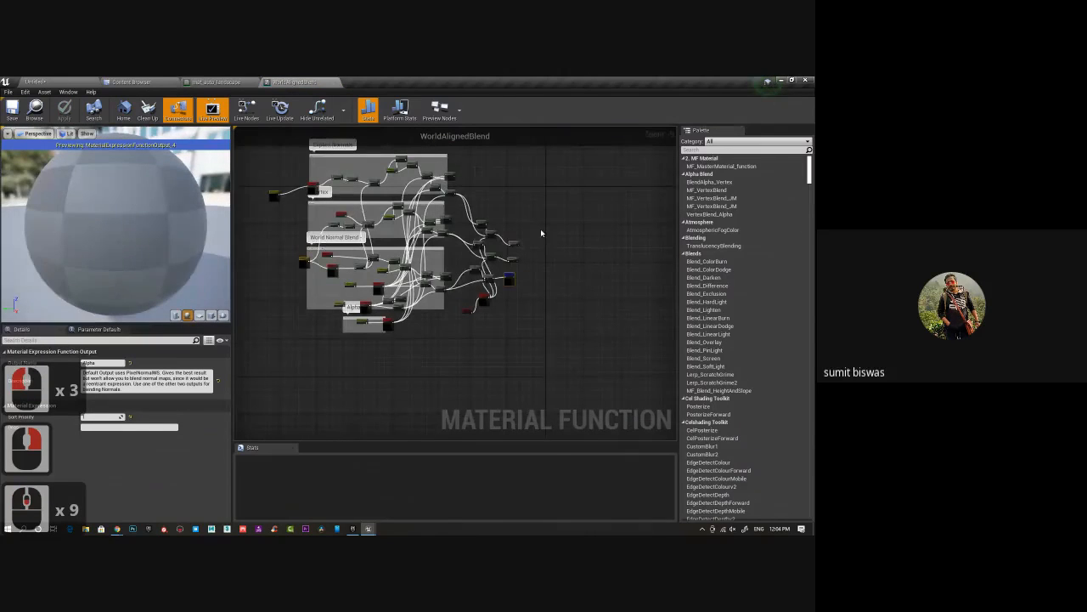
pyautogui.click(338, 81)
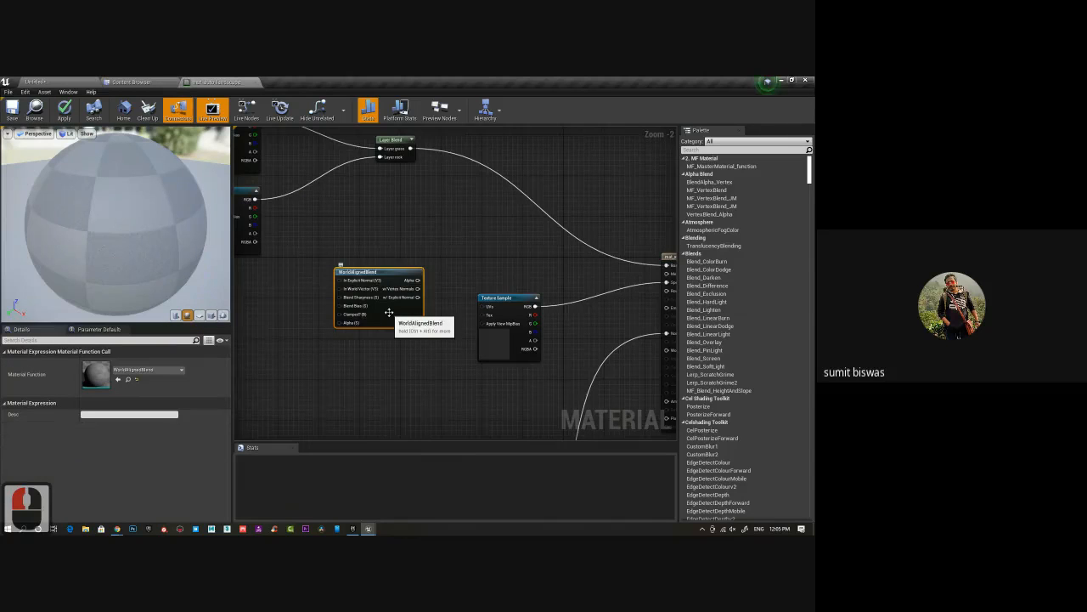
# Move the WorldAlignedBlend node slightly up, closer to the albedo Layer Blend.
pyautogui.moveTo(381, 295); pyautogui.dragTo(354, 333, button='right')
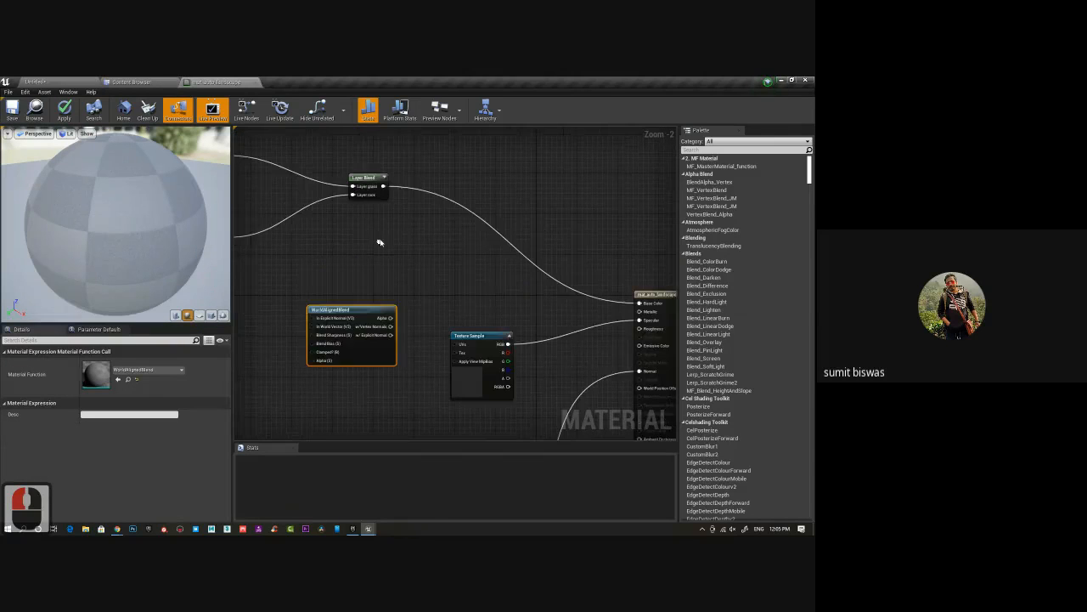
pyautogui.moveTo(371, 274); pyautogui.dragTo(348, 265, button='right')
pyautogui.moveTo(338, 303); pyautogui.dragTo(337, 277)
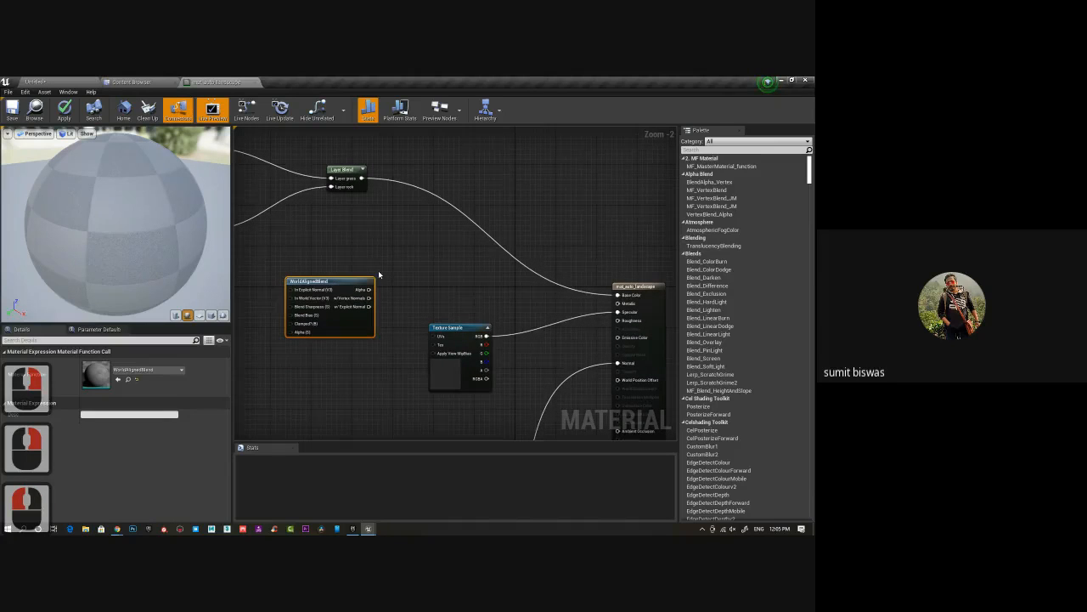
# Promote WorldAlignedBlend's Blend Sharpness and Blend Bias inputs to parameters and stack the two parameter nodes beside its inputs.
pyautogui.moveTo(356, 244); pyautogui.dragTo(450, 248, button='right')
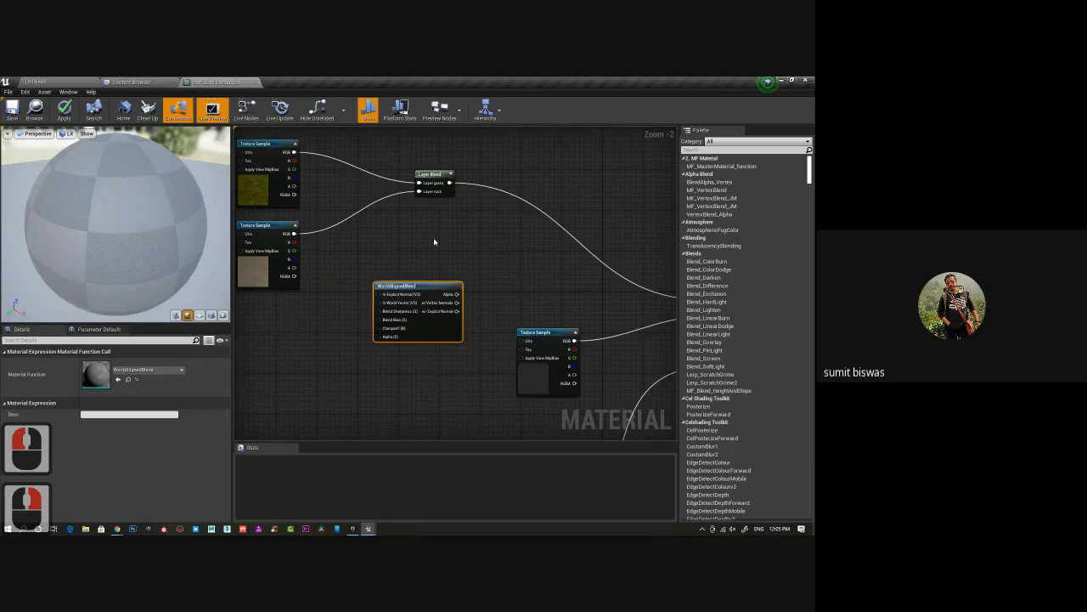
pyautogui.moveTo(436, 243); pyautogui.dragTo(446, 239, button='right')
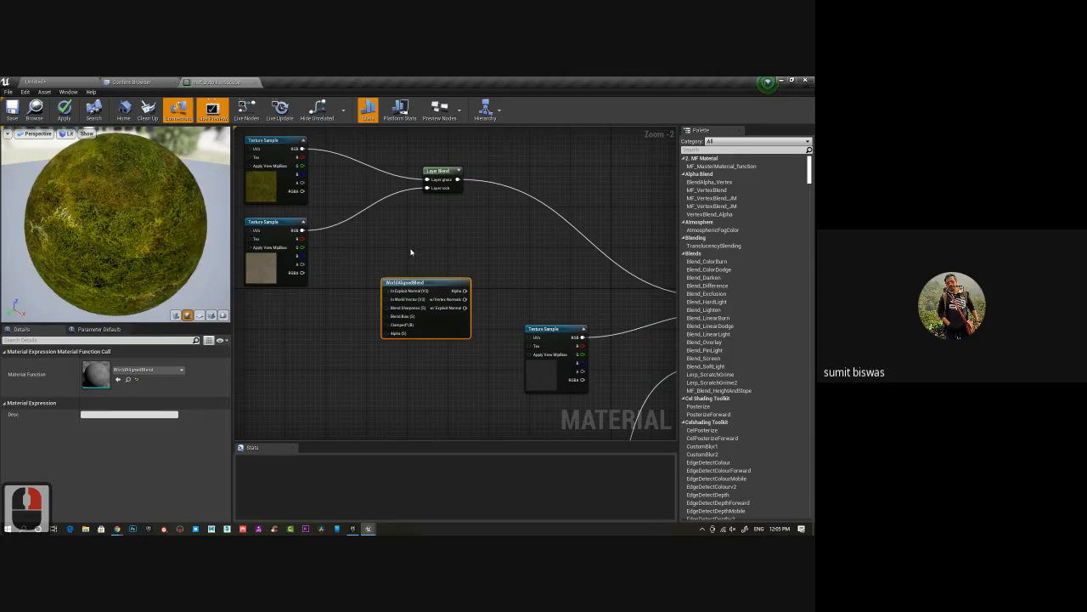
pyautogui.moveTo(412, 254); pyautogui.dragTo(420, 255, button='right')
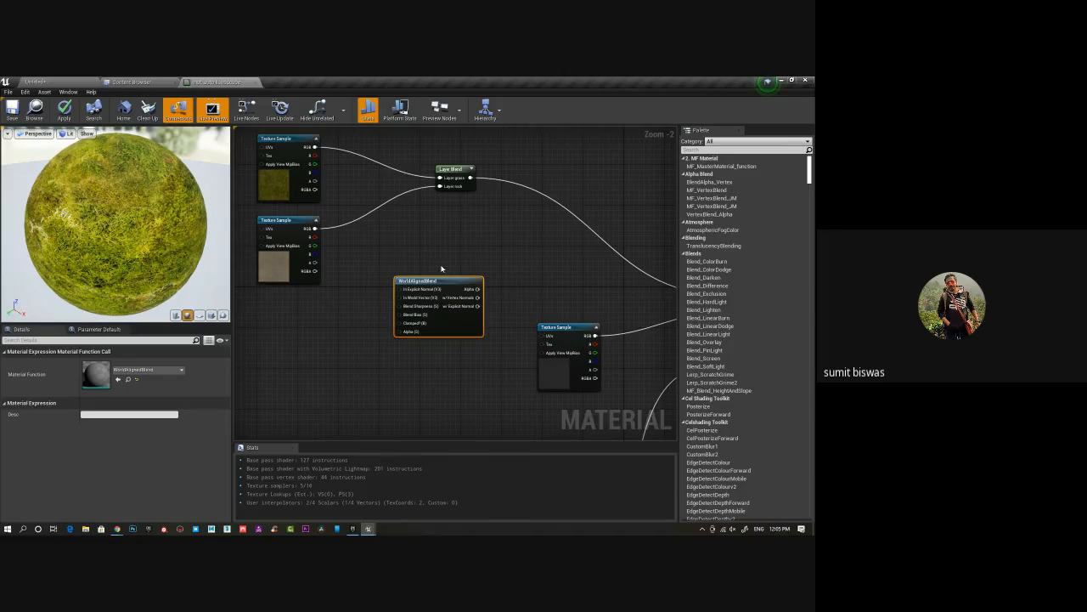
pyautogui.scroll(3, 441, 268)
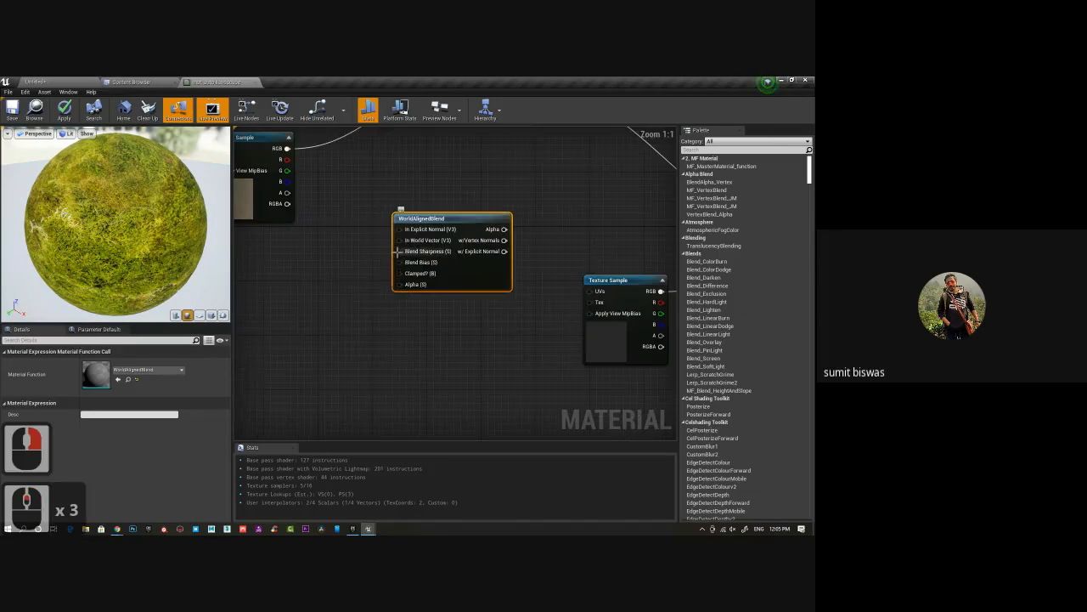
pyautogui.moveTo(398, 251)
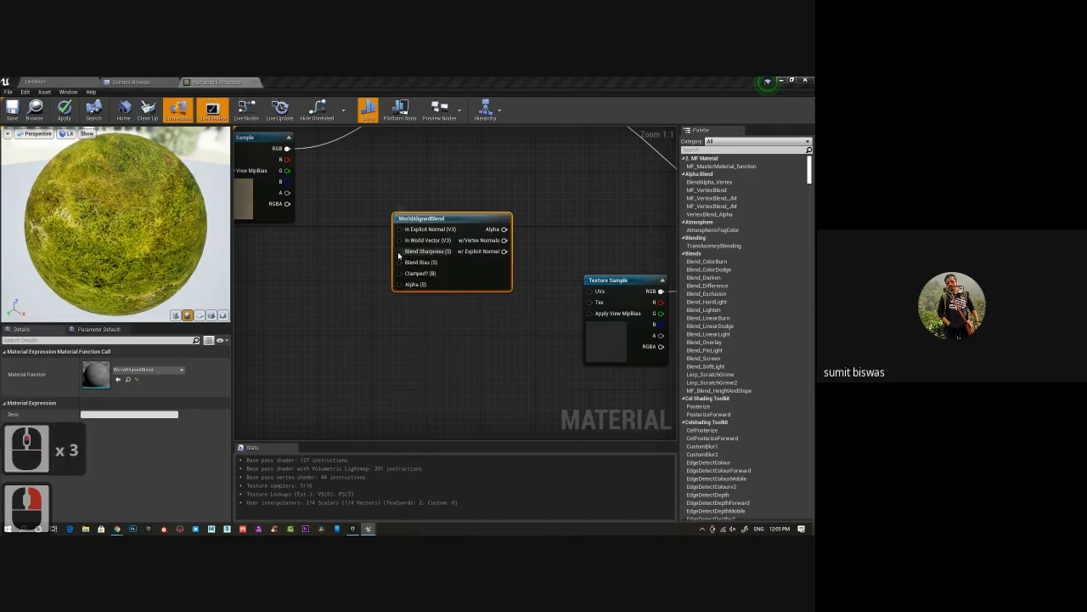
pyautogui.rightClick(398, 251)
pyautogui.click(404, 259)
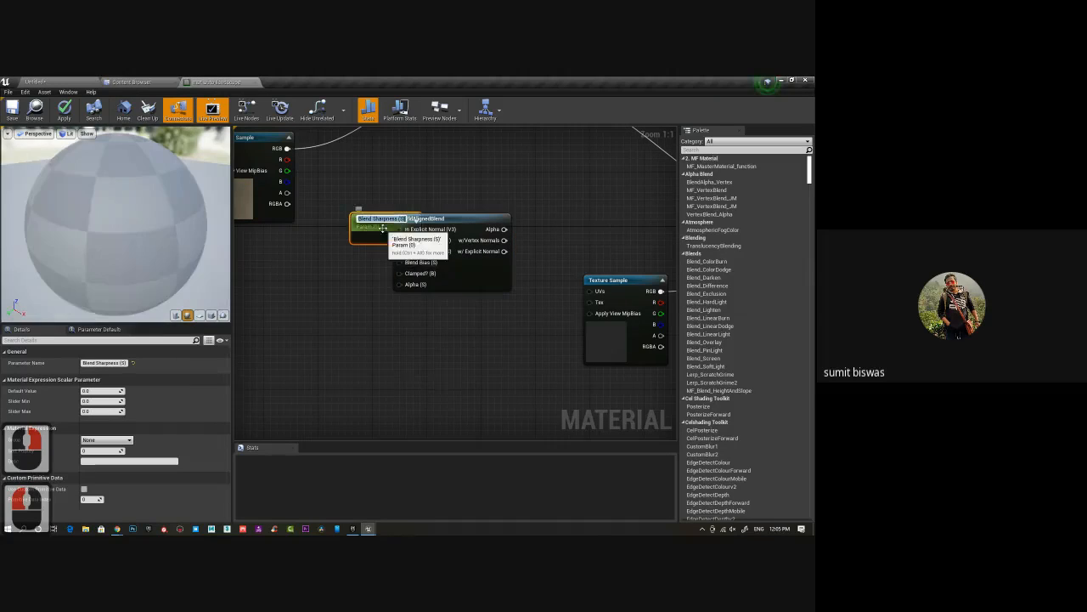
pyautogui.moveTo(378, 231); pyautogui.dragTo(305, 249)
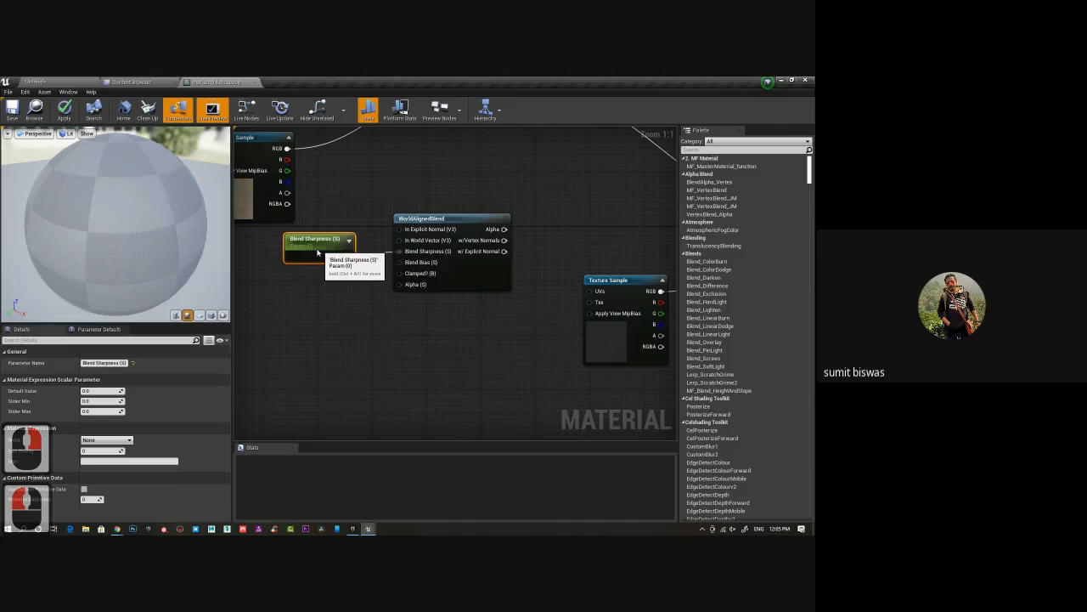
pyautogui.rightClick(399, 262)
pyautogui.click(408, 272)
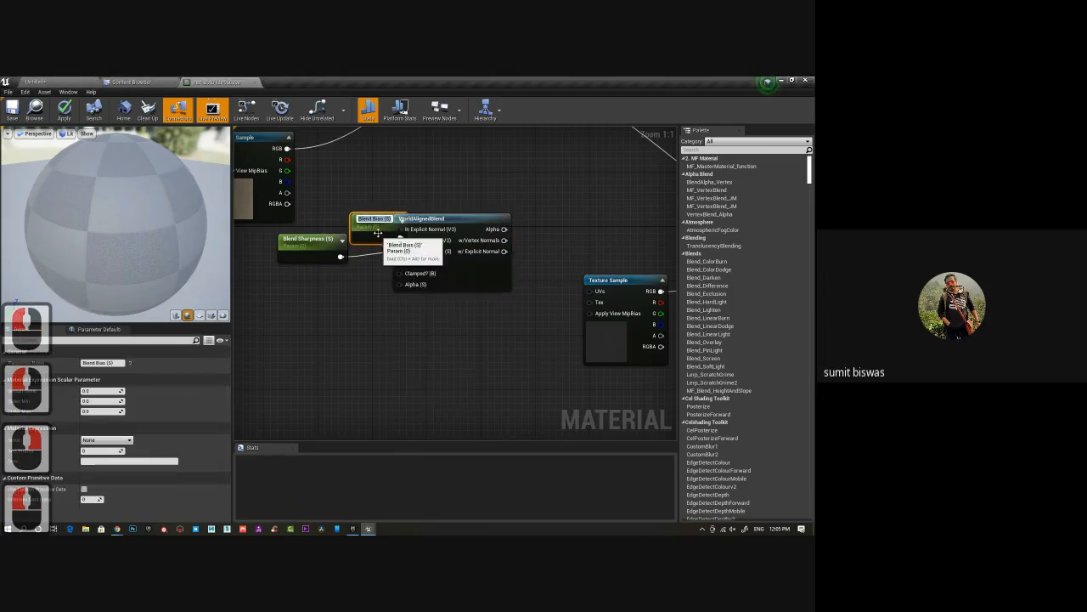
pyautogui.moveTo(378, 230); pyautogui.dragTo(312, 283)
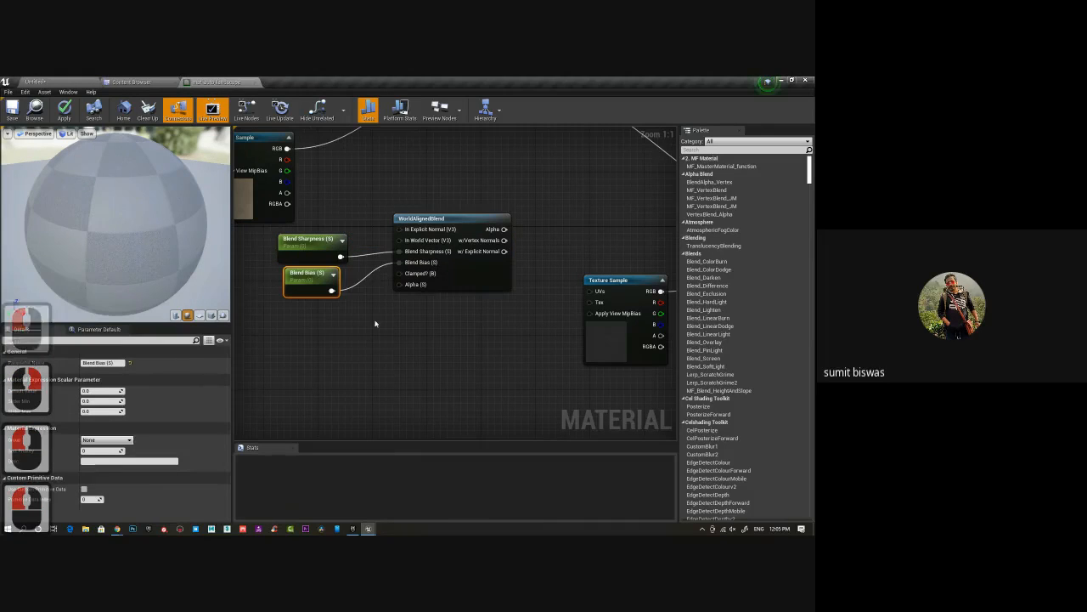
# Set the default value of the Blend Sharpness parameter to 30 and of the Blend Bias parameter to -12.
pyautogui.click(318, 241)
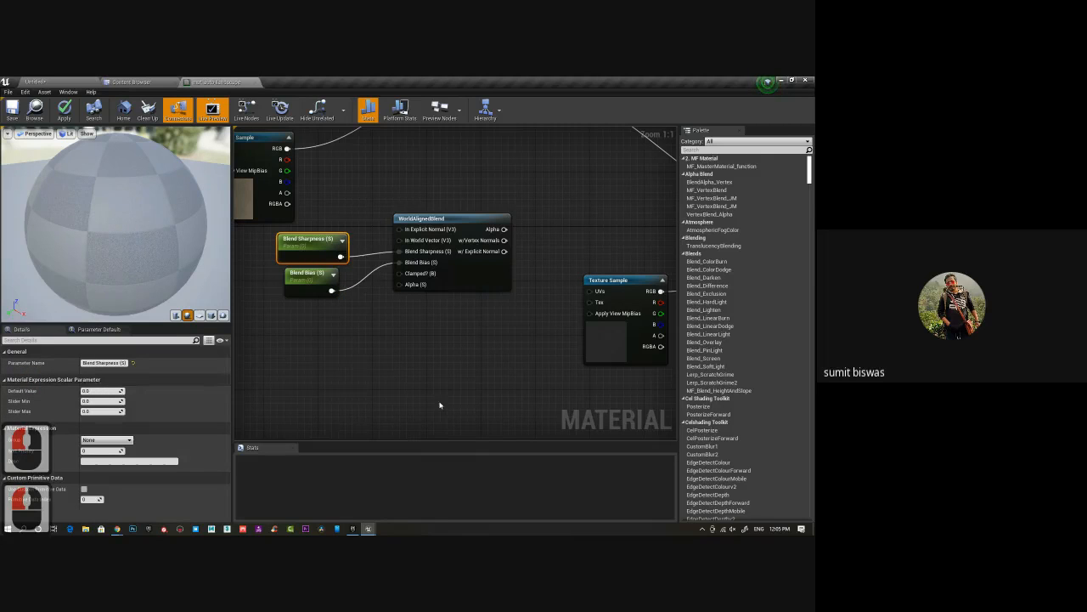
pyautogui.click(101, 391)
pyautogui.write('30')
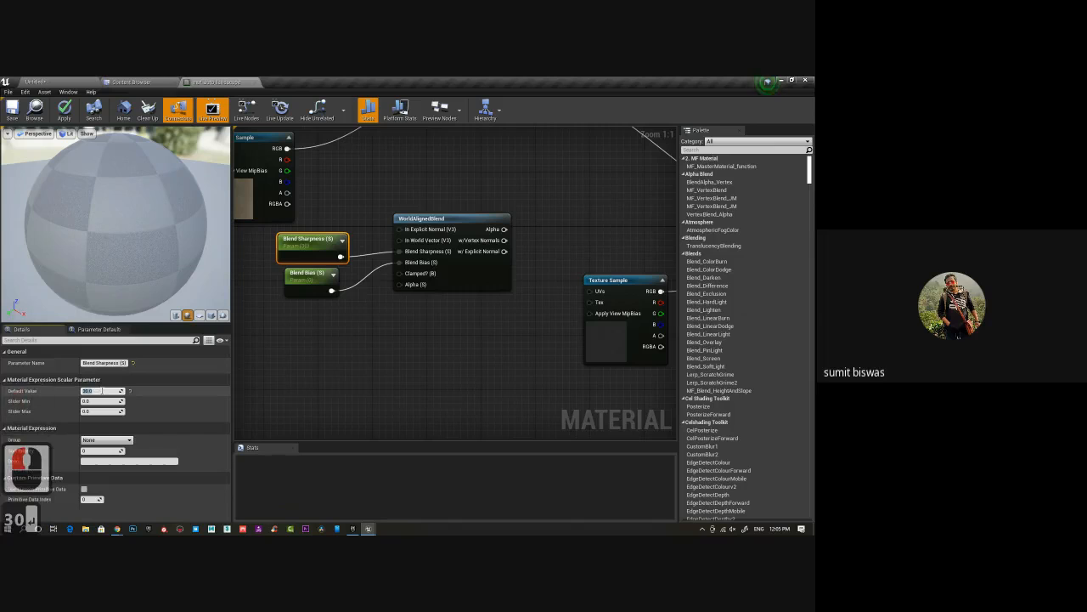
pyautogui.press('Return')
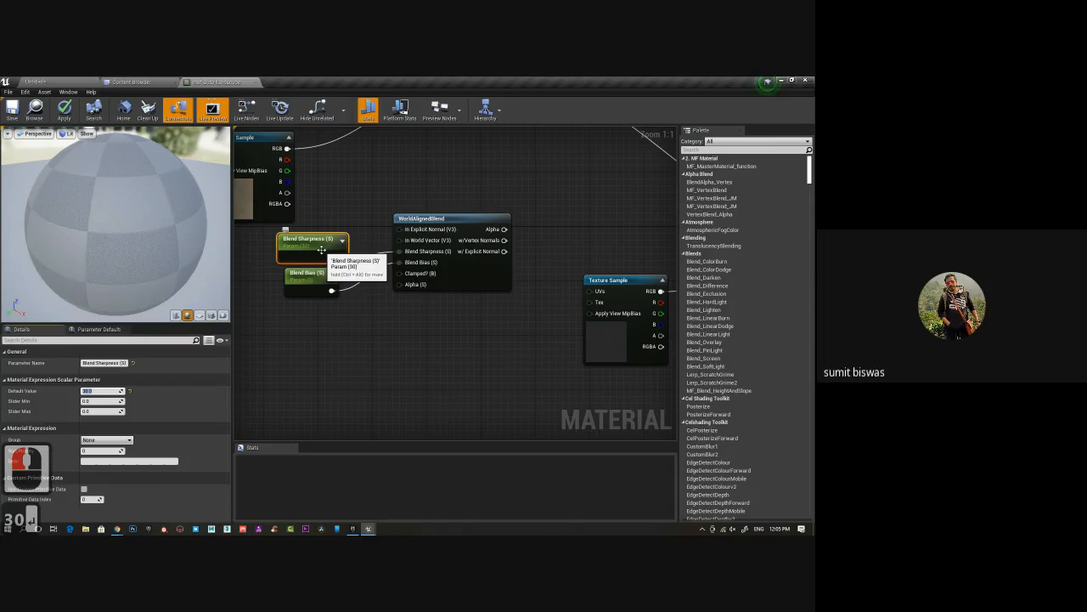
pyautogui.click(313, 276)
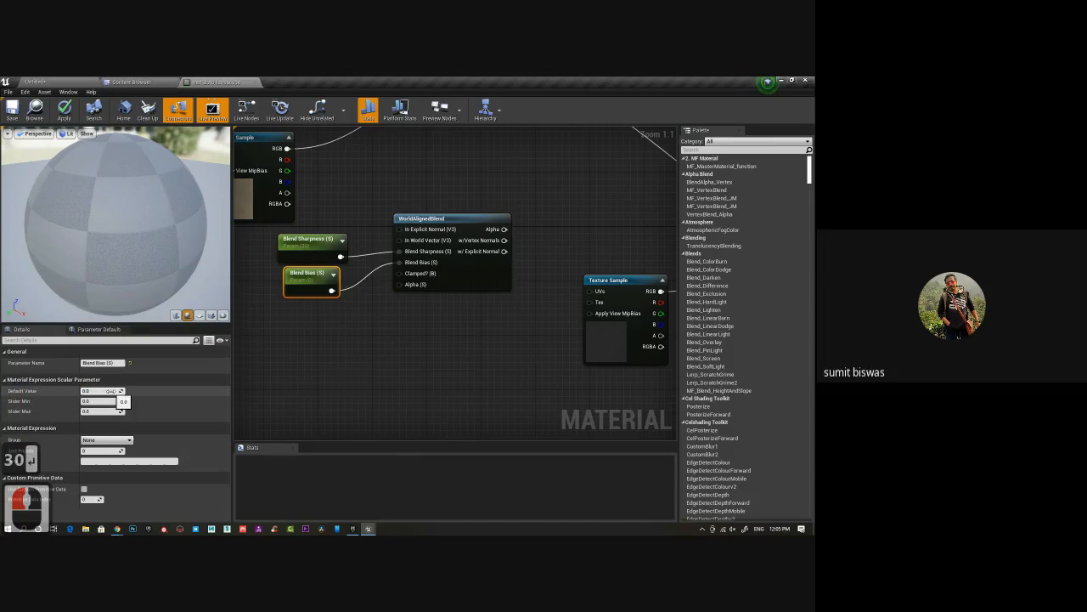
pyautogui.click(111, 391)
pyautogui.write('-1')
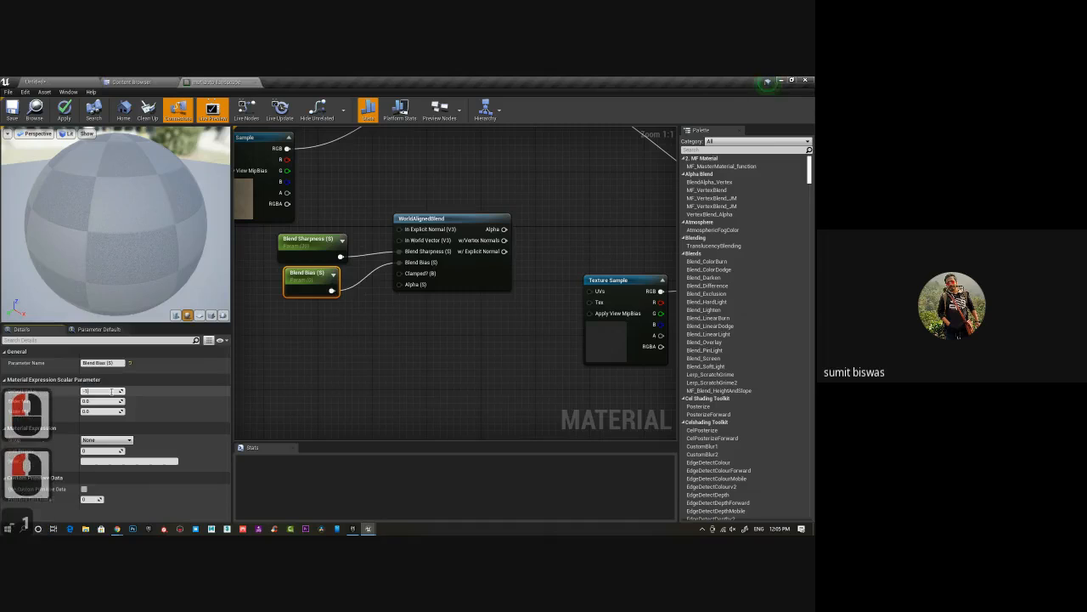
pyautogui.write('2')
pyautogui.press('Return')
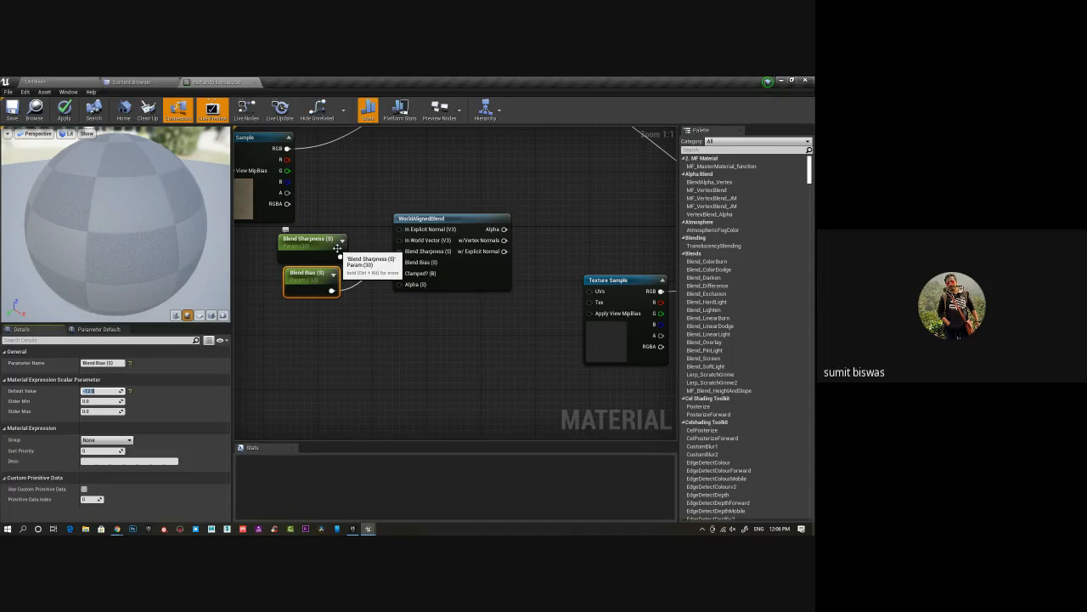
# Connect WorldAlignedBlend's Alpha output to the material's Base Color in place of the Layer Blend, and save the material.
pyautogui.moveTo(338, 247); pyautogui.dragTo(231, 286, button='right')
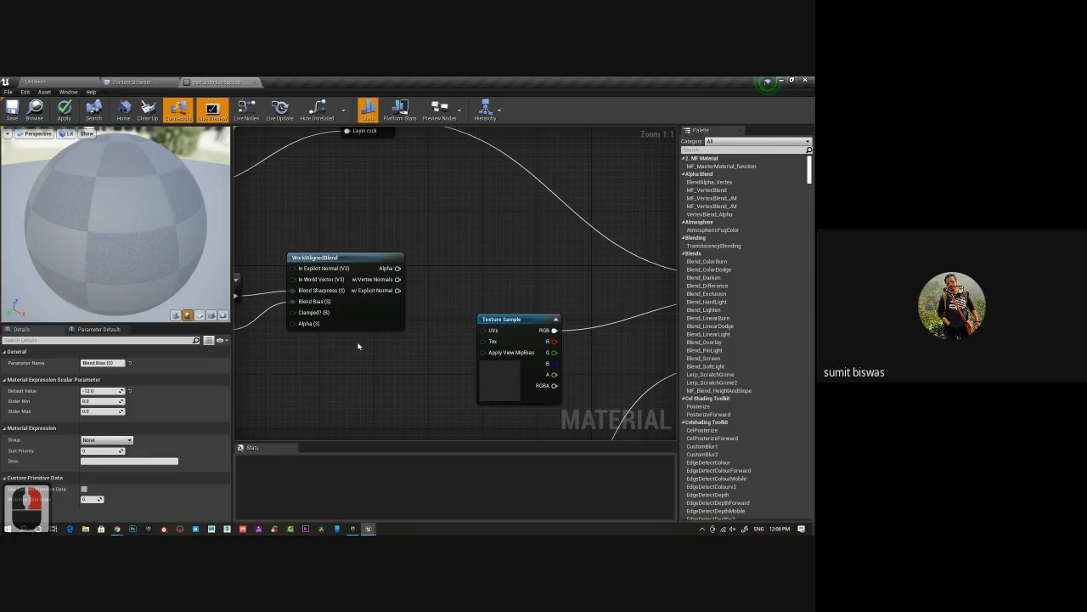
pyautogui.moveTo(337, 208); pyautogui.dragTo(425, 233, button='right')
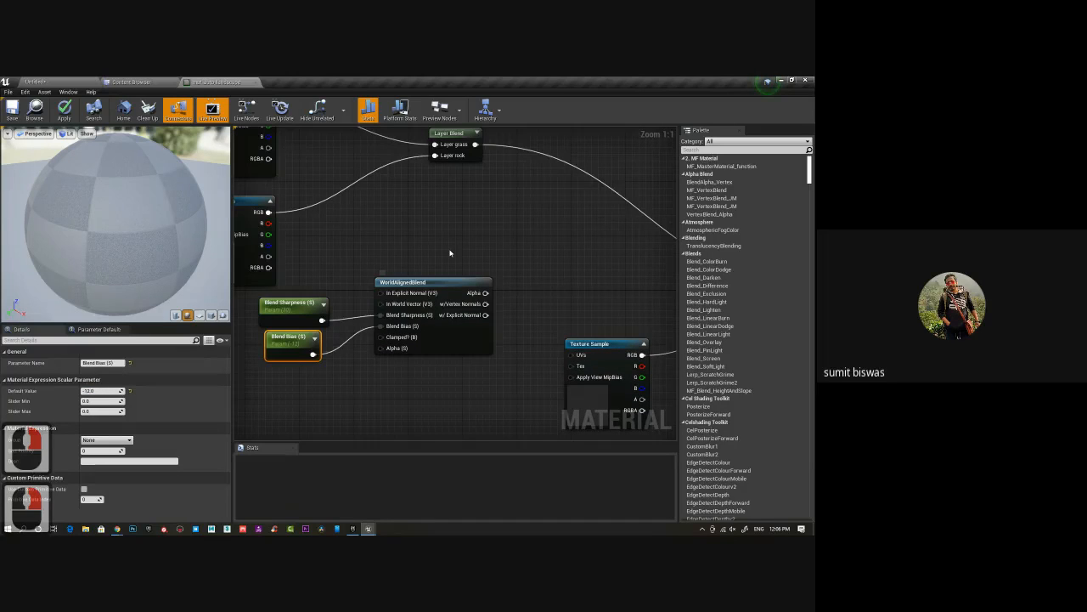
pyautogui.moveTo(450, 252); pyautogui.dragTo(385, 300, button='right')
pyautogui.moveTo(420, 341); pyautogui.dragTo(379, 349)
pyautogui.scroll(-3, 483, 250)
pyautogui.moveTo(323, 283); pyautogui.dragTo(590, 251, button='right')
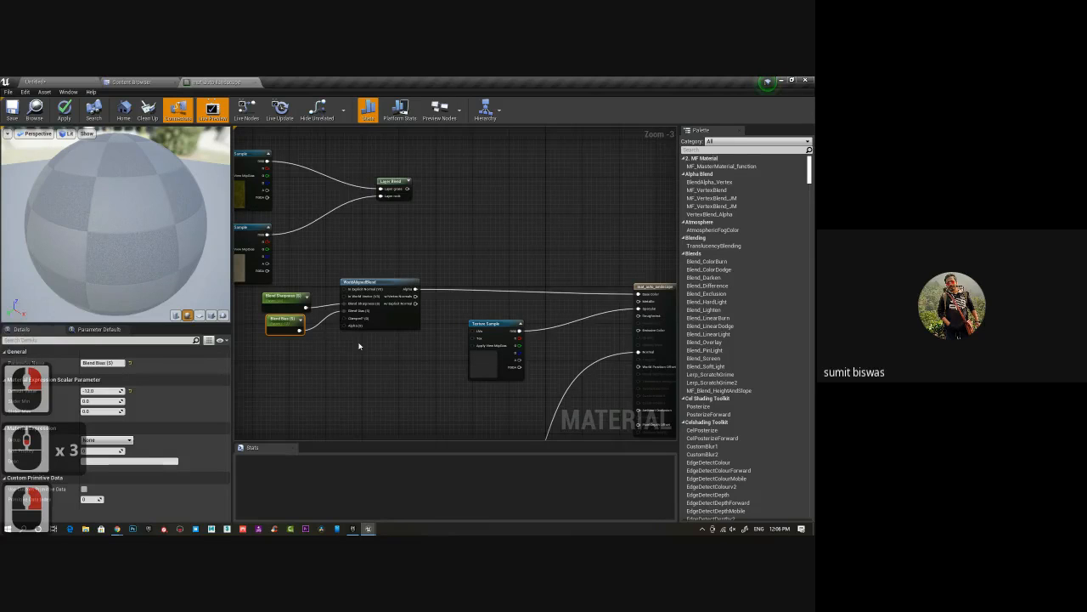
pyautogui.moveTo(283, 297); pyautogui.dragTo(291, 289)
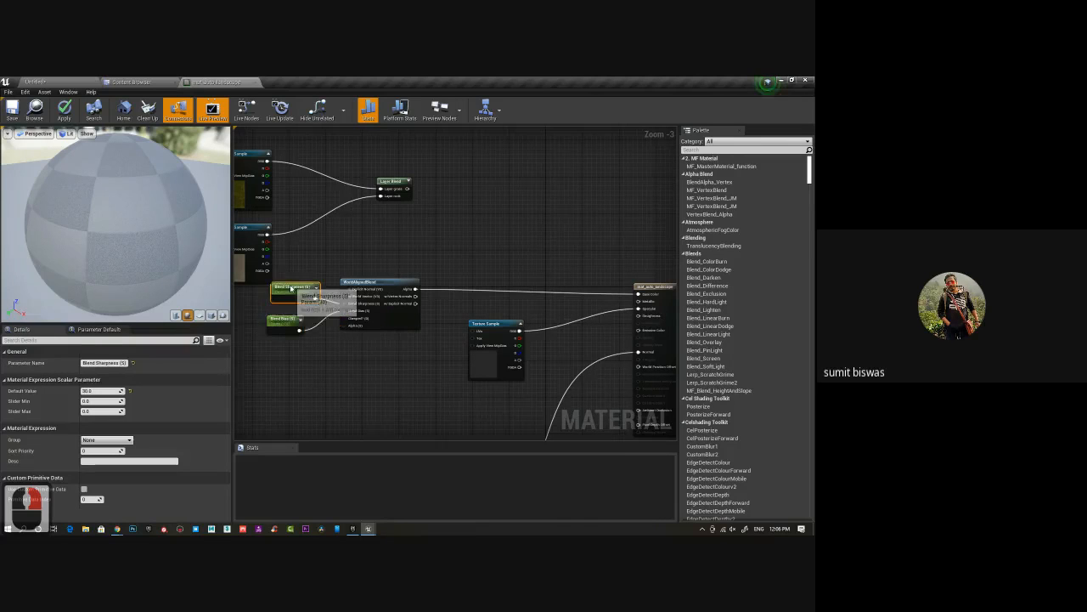
pyautogui.click(11, 113)
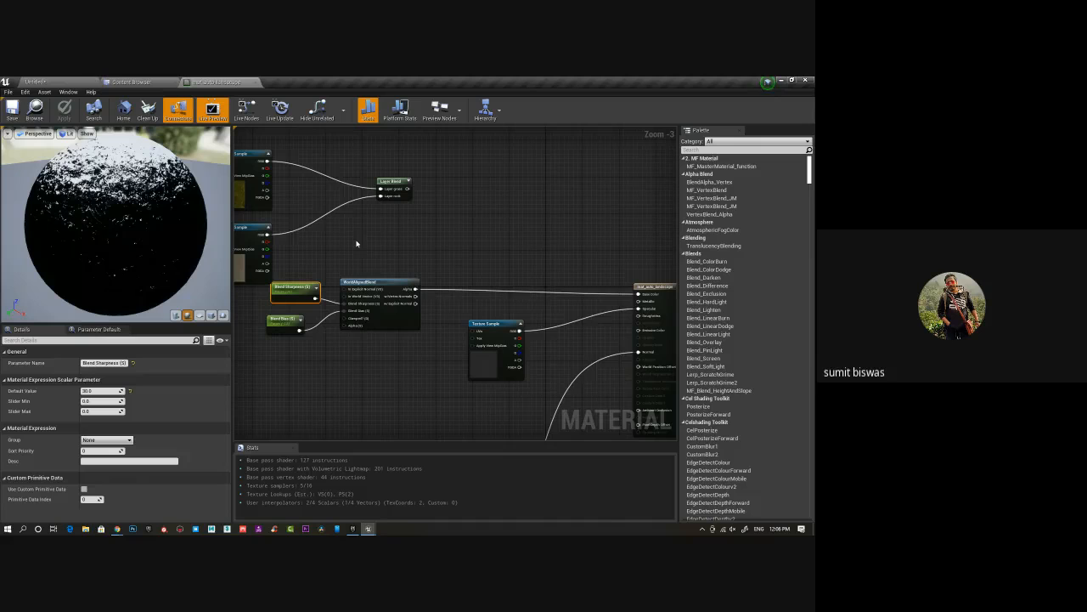
# Return to the level and switch from Landscape mode to Select mode.
pyautogui.click(76, 82)
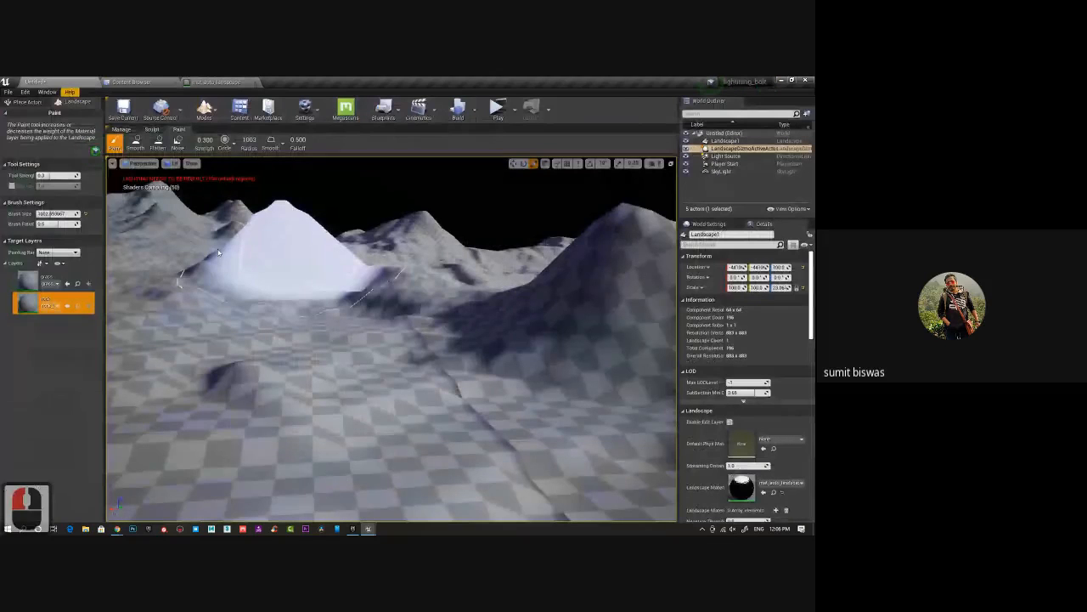
pyautogui.click(204, 109)
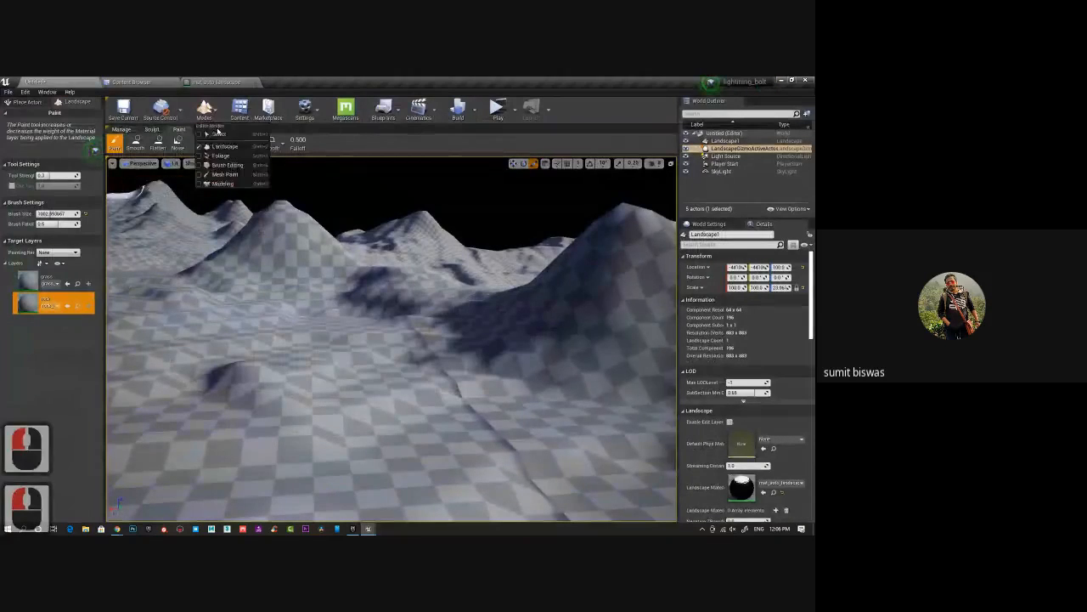
pyautogui.click(227, 127)
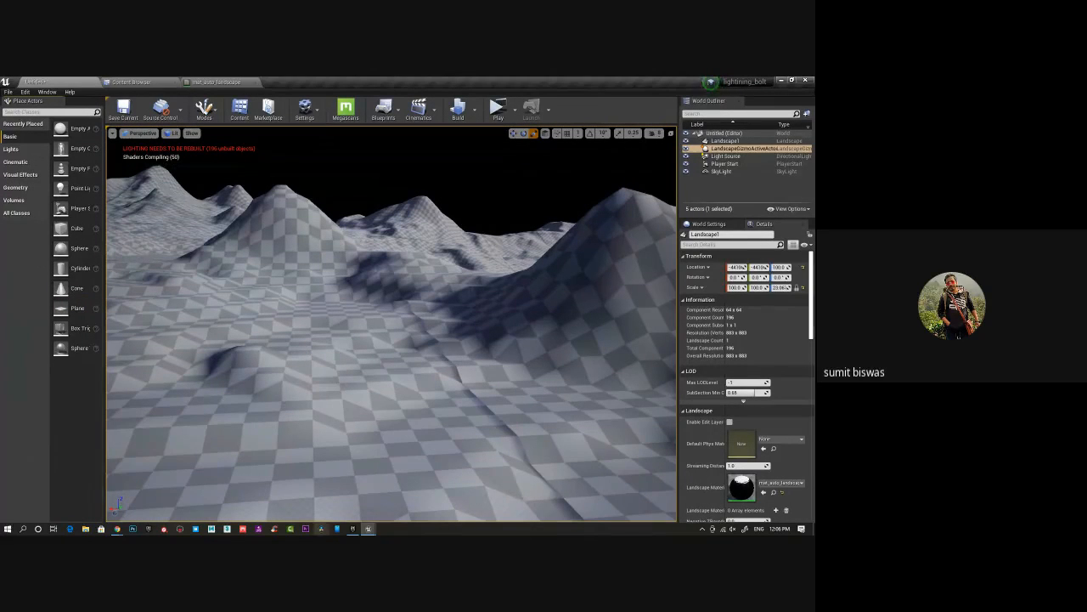
pyautogui.click(352, 528)
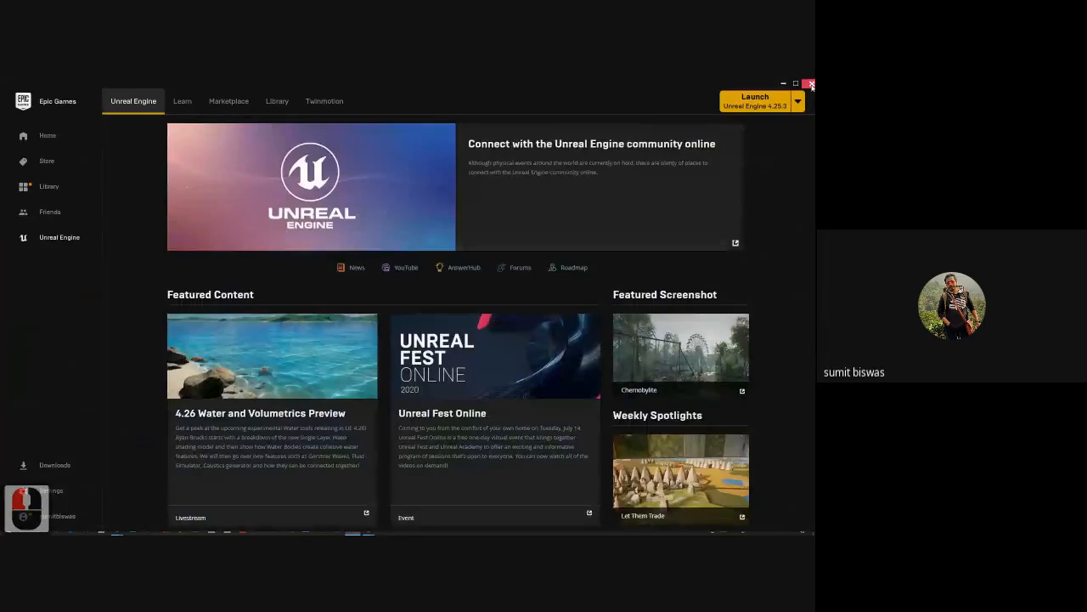
pyautogui.click(353, 528)
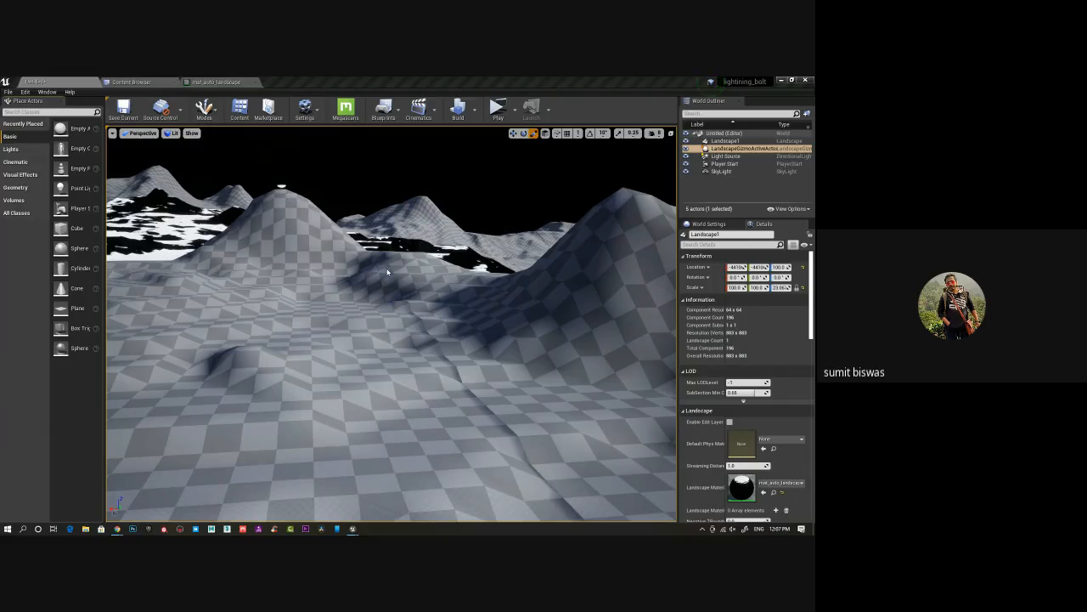
# Examine the black-and-white slope mask across the landscape's peaks and flat areas from a raised viewpoint.
pyautogui.click(448, 294)
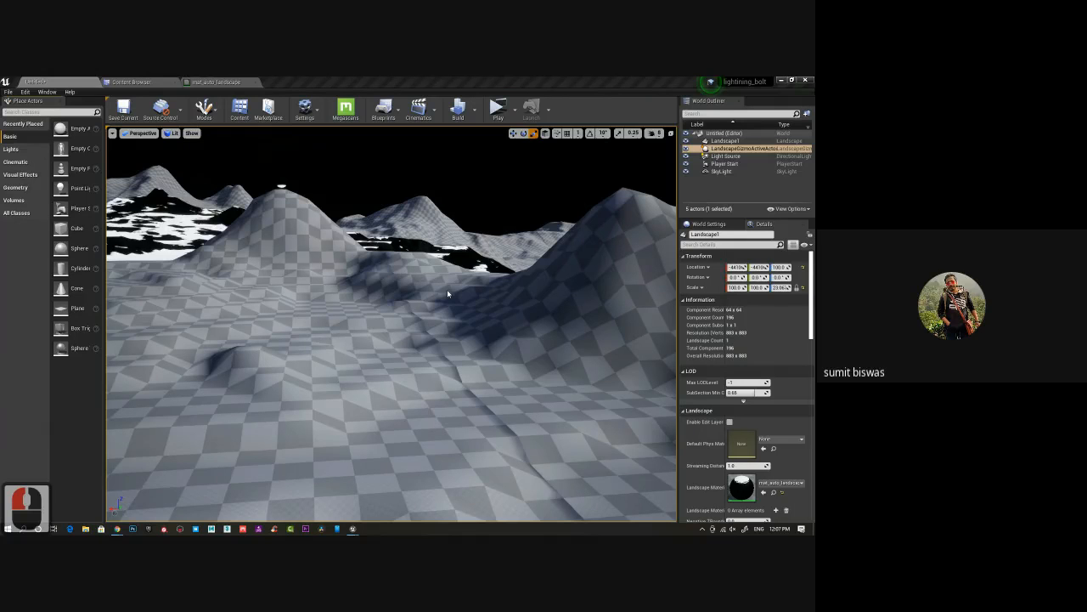
pyautogui.moveTo(447, 294); pyautogui.dragTo(358, 370)
pyautogui.keyDown('alt'); pyautogui.moveTo(416, 371); pyautogui.dragTo(332, 310); pyautogui.keyUp('alt')
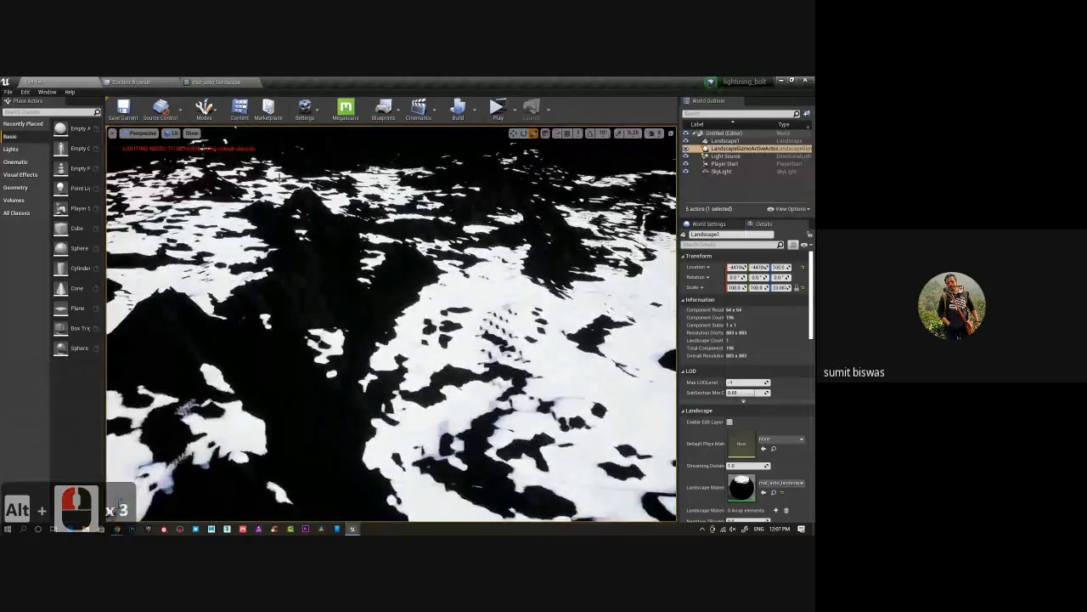
# Set the default value of the material's Blend Sharpness parameter to 60 and save the material.
pyautogui.click(219, 82)
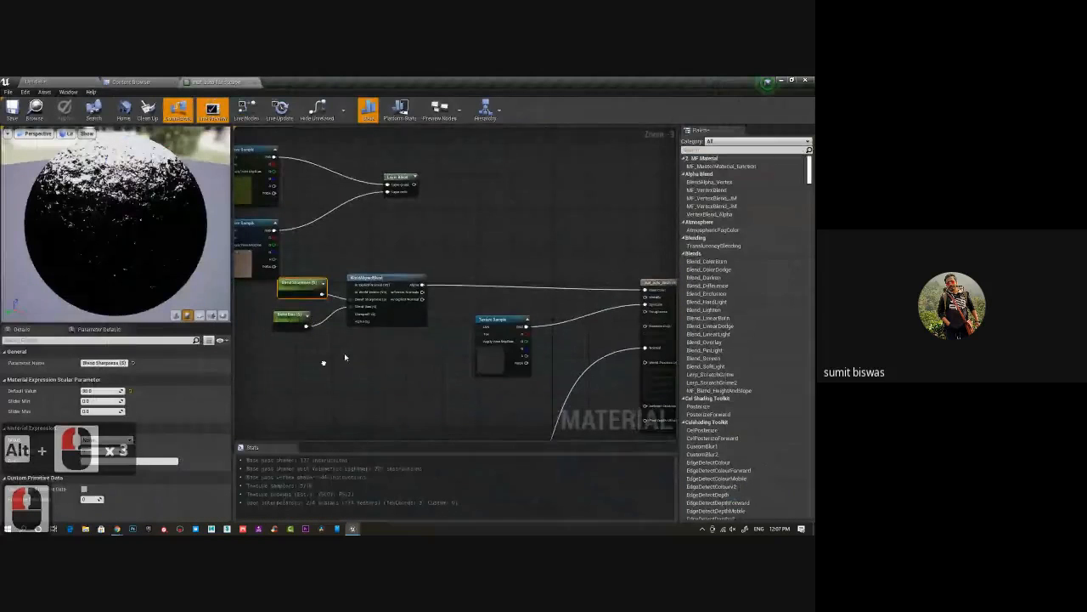
pyautogui.scroll(3, 344, 353)
pyautogui.click(357, 262)
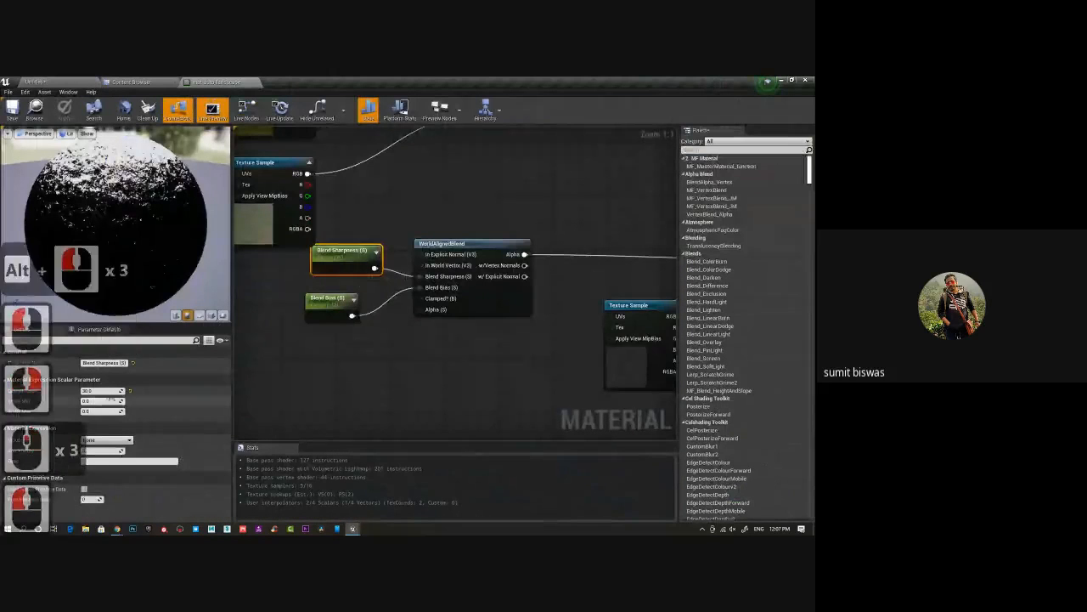
pyautogui.click(117, 391)
pyautogui.write('60')
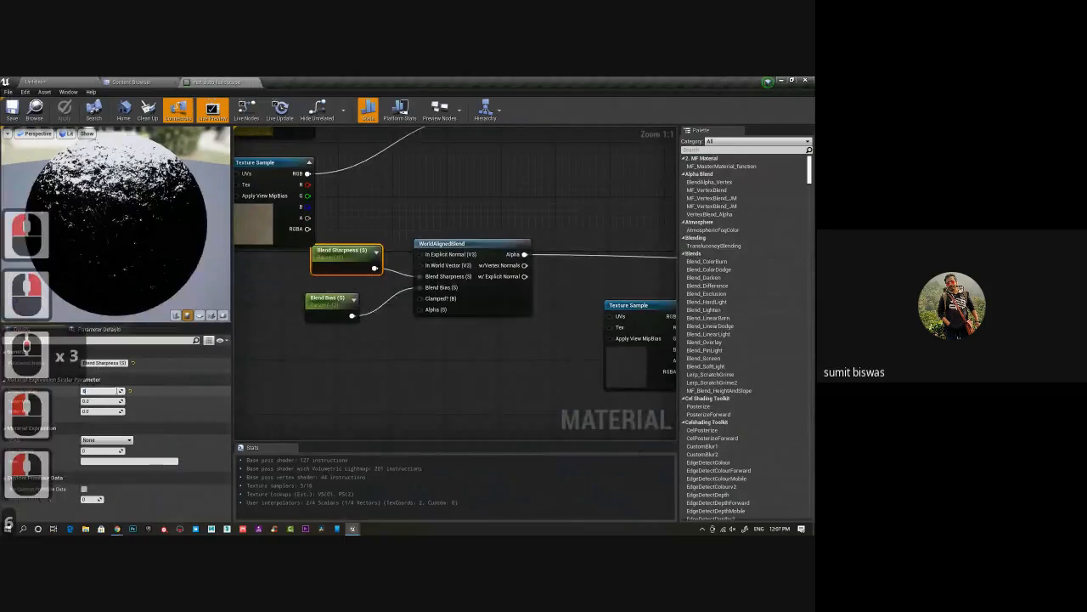
pyautogui.press('Return')
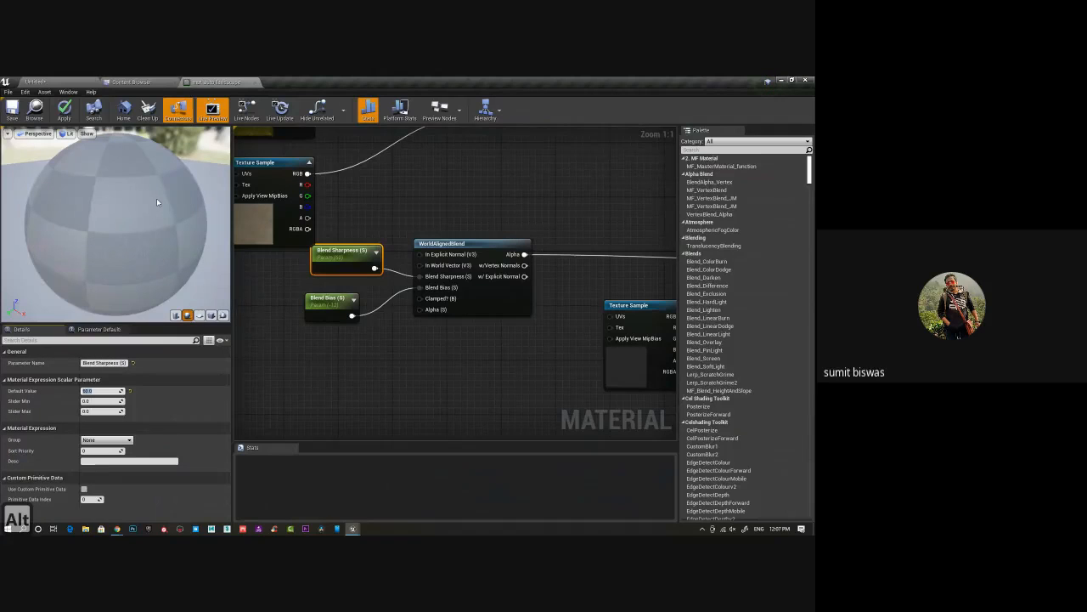
pyautogui.keyDown('alt'); pyautogui.moveTo(157, 198); pyautogui.dragTo(128, 214); pyautogui.keyUp('alt')
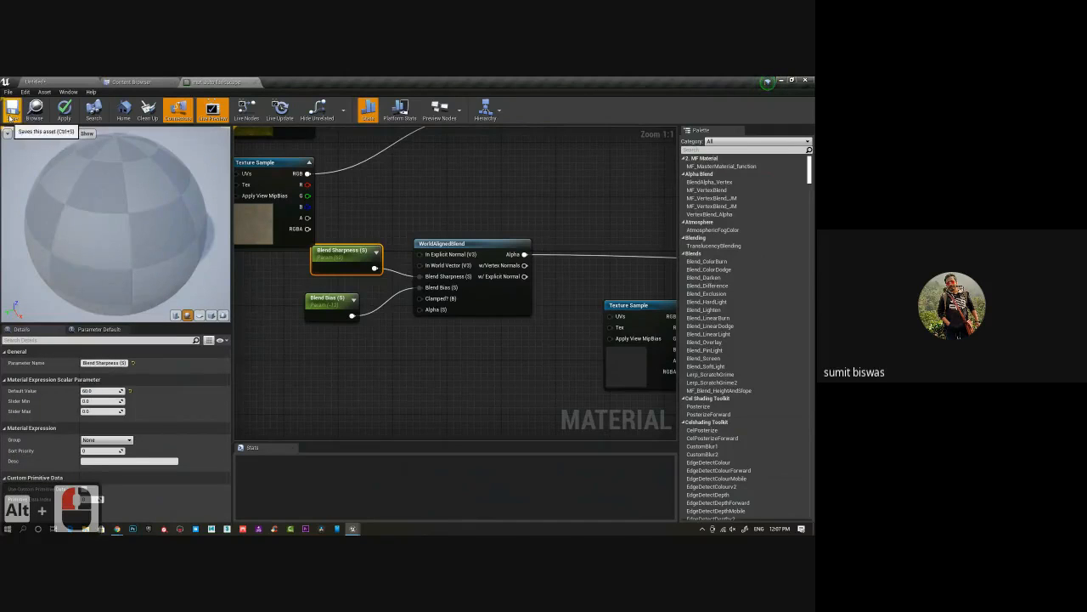
pyautogui.click(12, 110)
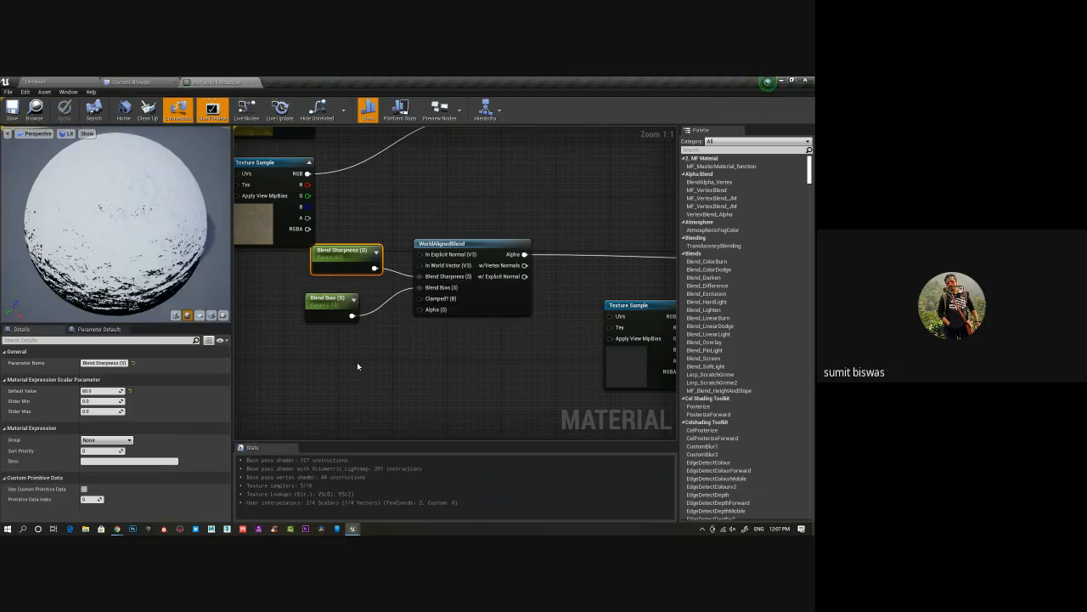
# Examine how the new sharpness affects the black-and-white slope mask on the preview sphere and across the landscape in the level.
pyautogui.click(147, 255)
pyautogui.moveTo(147, 254); pyautogui.dragTo(75, 89)
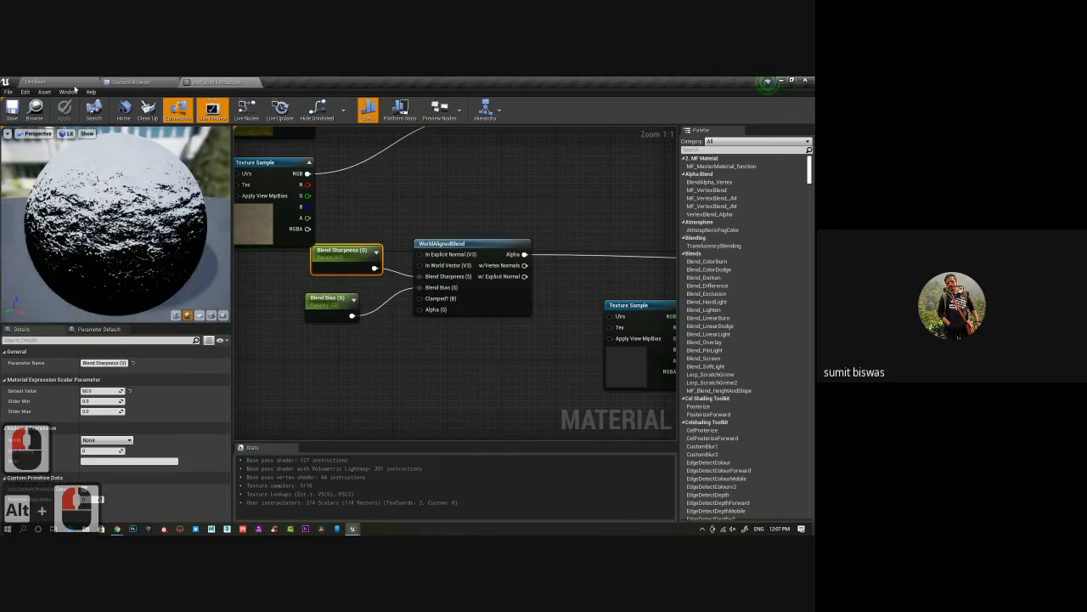
pyautogui.click(60, 81)
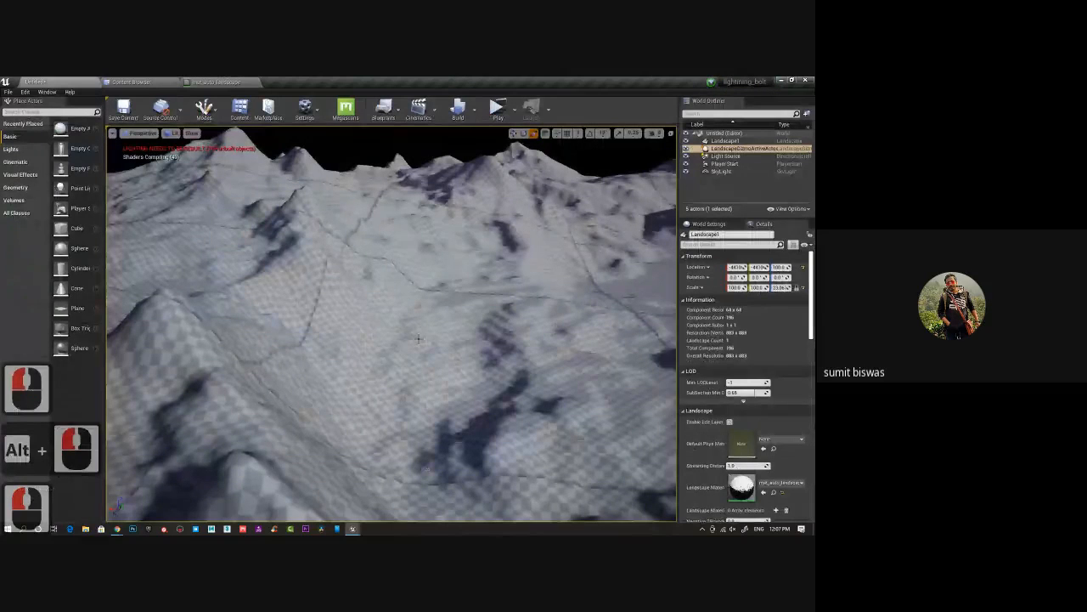
pyautogui.keyDown('alt'); pyautogui.moveTo(418, 339); pyautogui.dragTo(407, 338, button='right'); pyautogui.keyUp('alt')
pyautogui.keyDown('alt'); pyautogui.moveTo(407, 338); pyautogui.dragTo(458, 323); pyautogui.keyUp('alt')
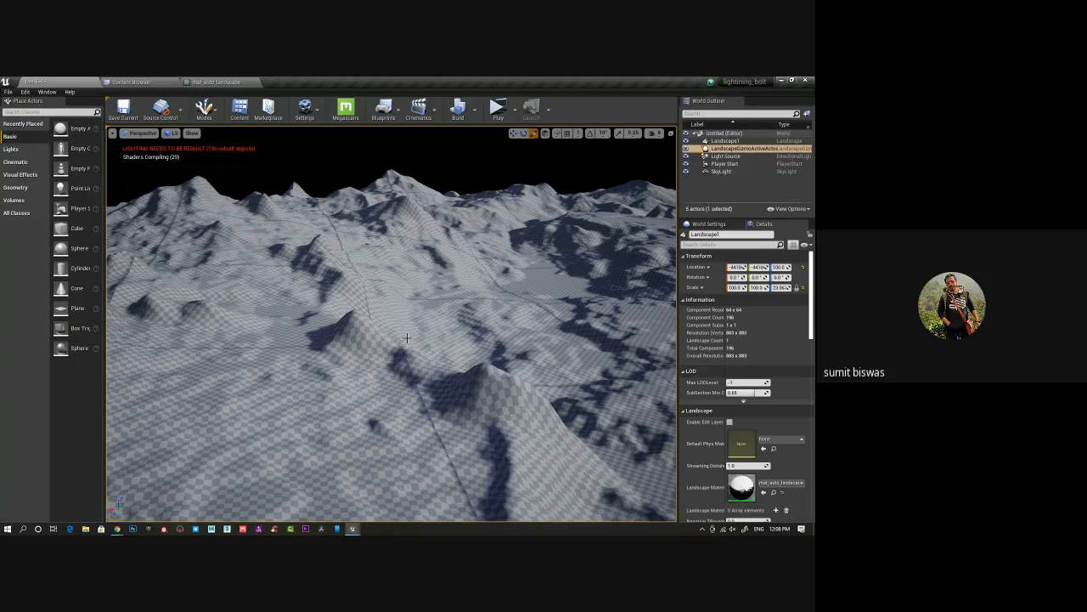
pyautogui.keyDown('alt'); pyautogui.moveTo(371, 257); pyautogui.dragTo(360, 391); pyautogui.keyUp('alt')
pyautogui.keyDown('alt'); pyautogui.moveTo(236, 324); pyautogui.dragTo(236, 373); pyautogui.keyUp('alt')
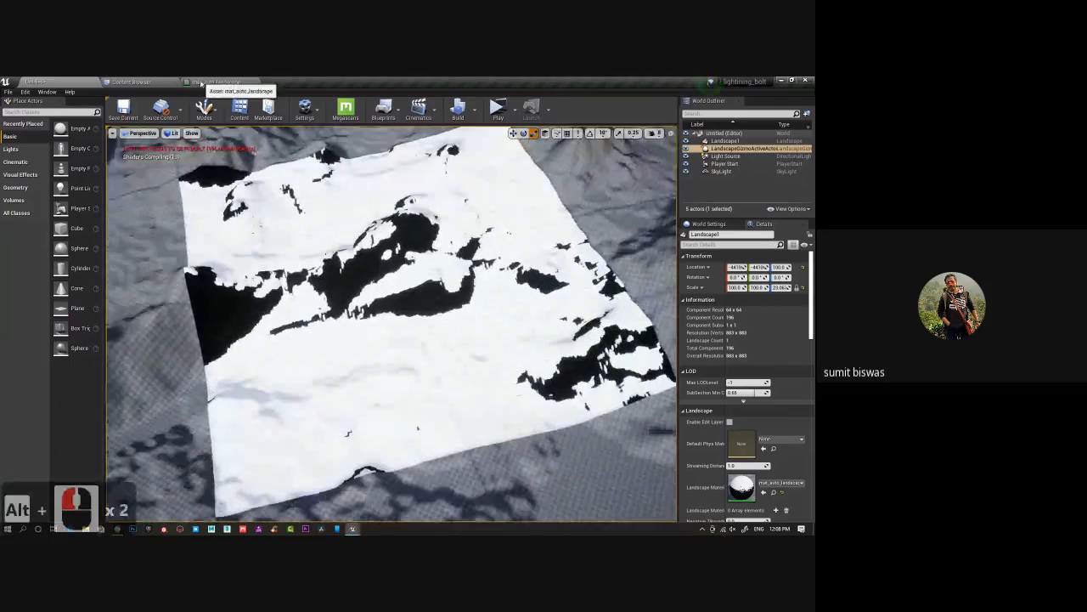
pyautogui.click(200, 83)
pyautogui.click(36, 81)
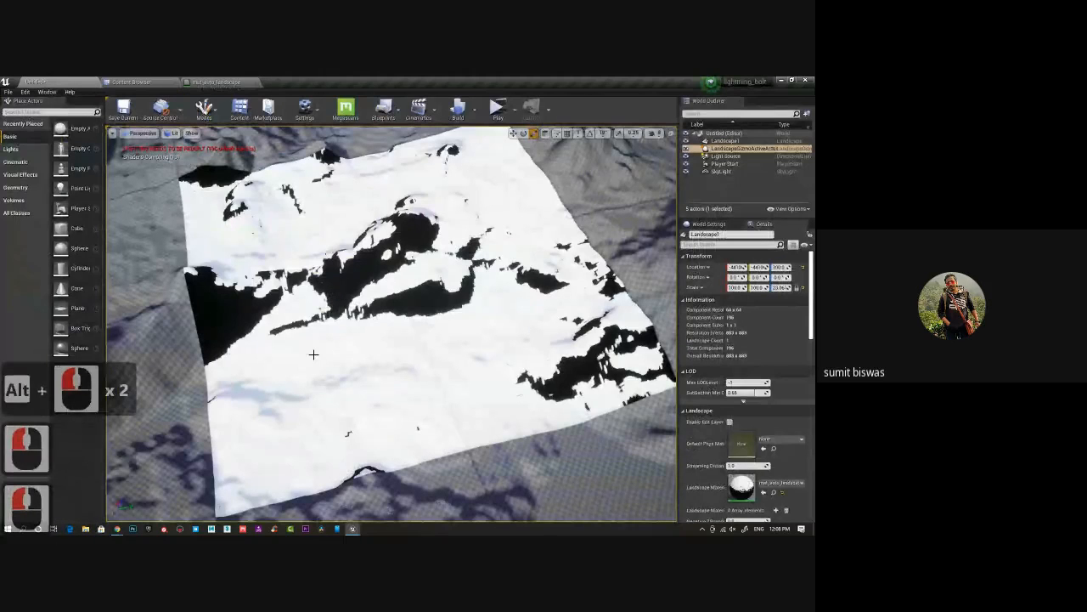
pyautogui.keyDown('alt'); pyautogui.moveTo(314, 354); pyautogui.dragTo(293, 282); pyautogui.keyUp('alt')
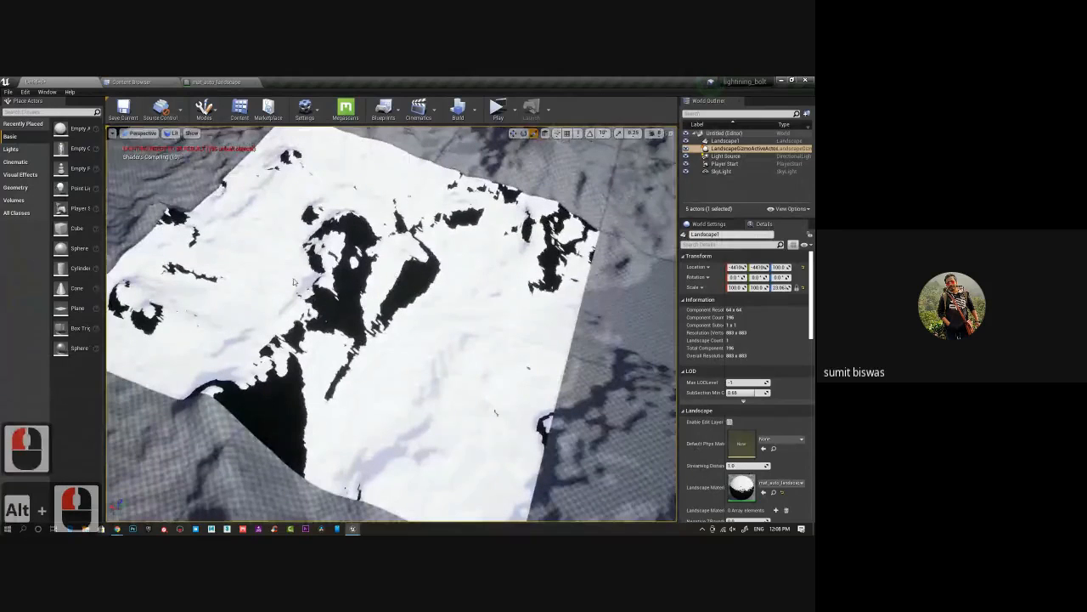
pyautogui.keyDown('alt'); pyautogui.moveTo(293, 282); pyautogui.dragTo(255, 212, button='right'); pyautogui.keyUp('alt')
pyautogui.keyDown('alt'); pyautogui.moveTo(255, 212); pyautogui.dragTo(216, 80); pyautogui.keyUp('alt')
# Try WorldAlignedBlend's w/ Explicit Normal output as the material's Base Color in place of its Alpha output.
pyautogui.click(214, 82)
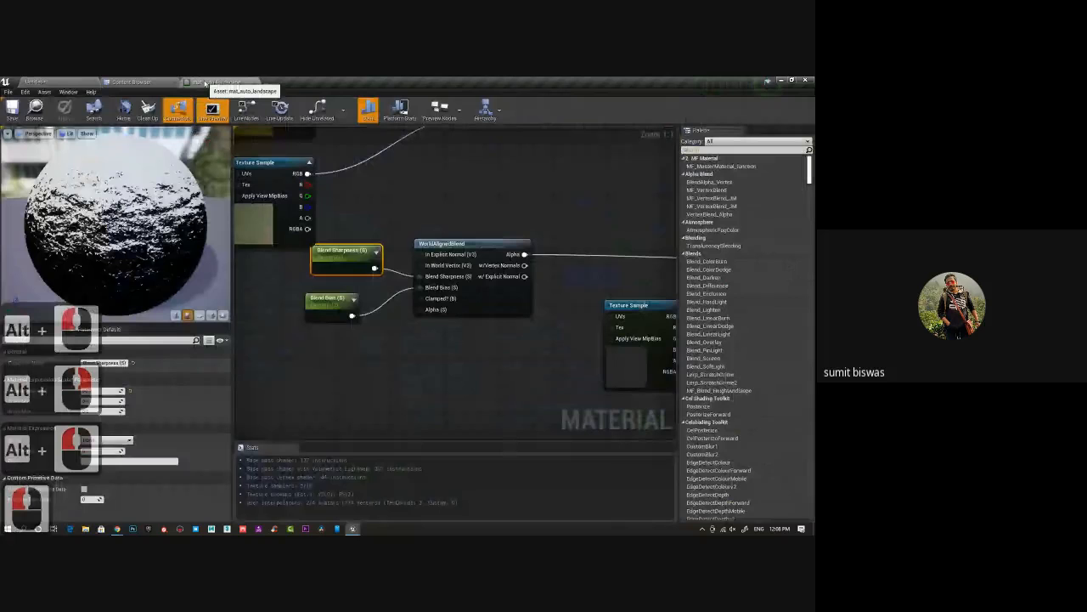
pyautogui.moveTo(554, 280); pyautogui.dragTo(343, 313, button='right')
pyautogui.scroll(-1, 343, 313)
pyautogui.moveTo(316, 311); pyautogui.dragTo(599, 298)
pyautogui.moveTo(325, 312); pyautogui.dragTo(425, 300, button='right')
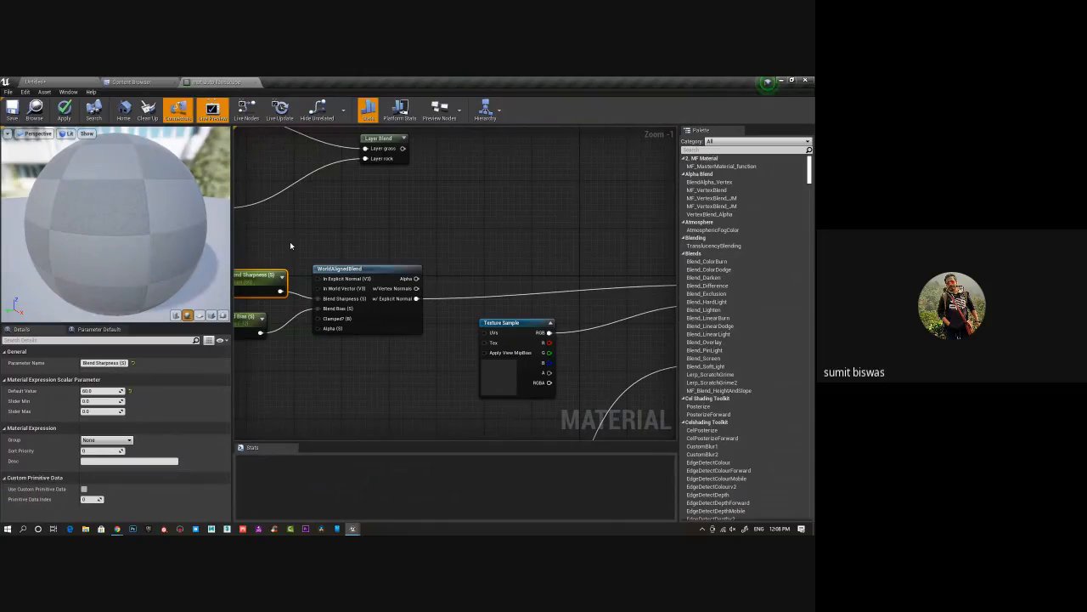
pyautogui.moveTo(290, 241); pyautogui.dragTo(343, 238, button='right')
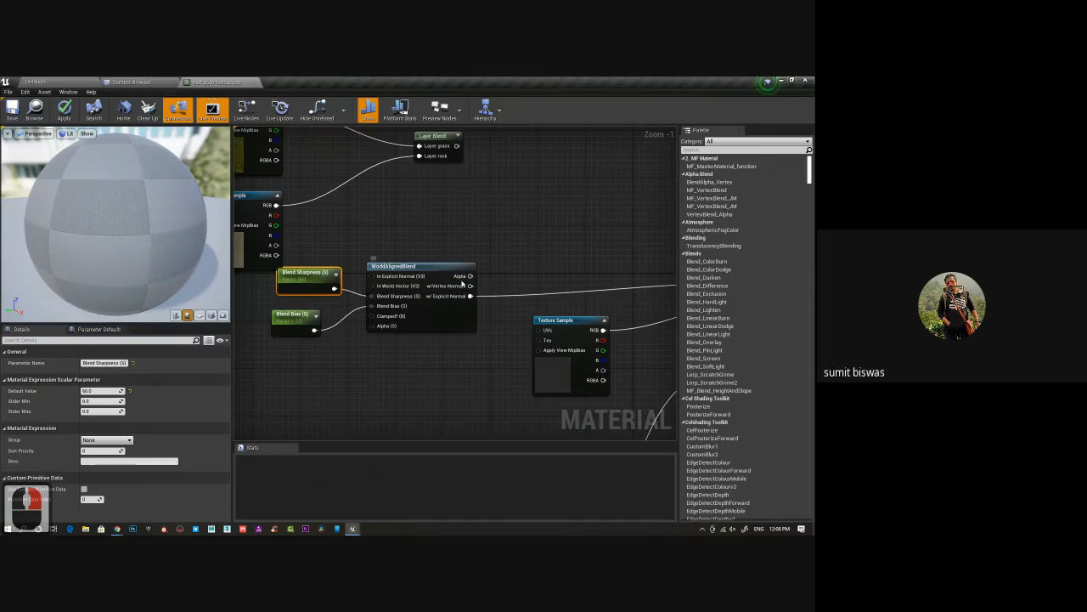
pyautogui.moveTo(519, 260); pyautogui.dragTo(403, 257, button='right')
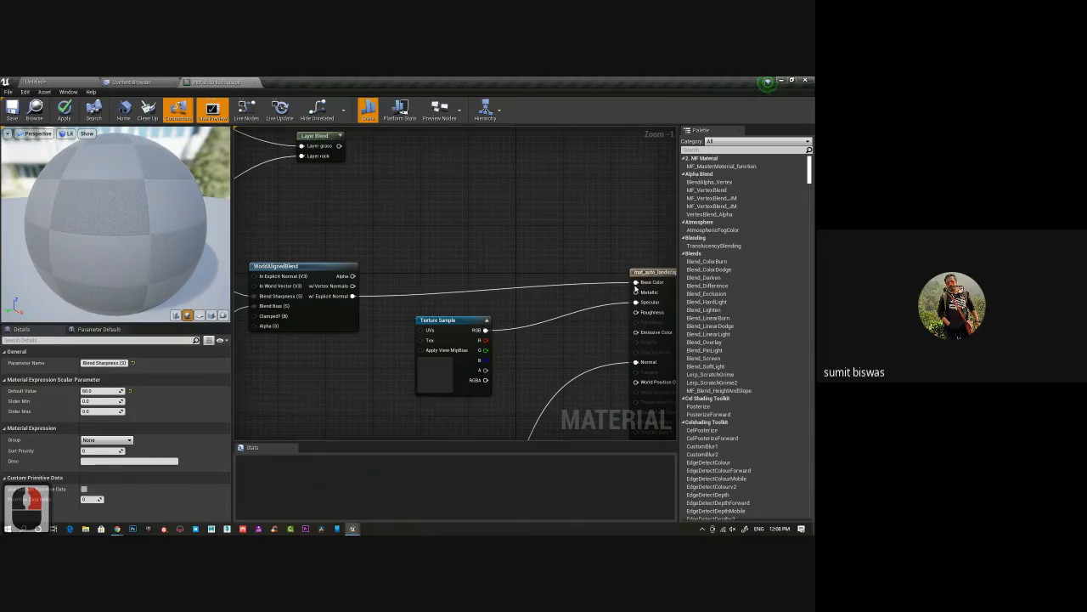
# Break the link between WorldAlignedBlend and the material's Base Color input.
pyautogui.rightClick(635, 283)
pyautogui.click(655, 305)
pyautogui.moveTo(465, 237); pyautogui.dragTo(535, 270, button='right')
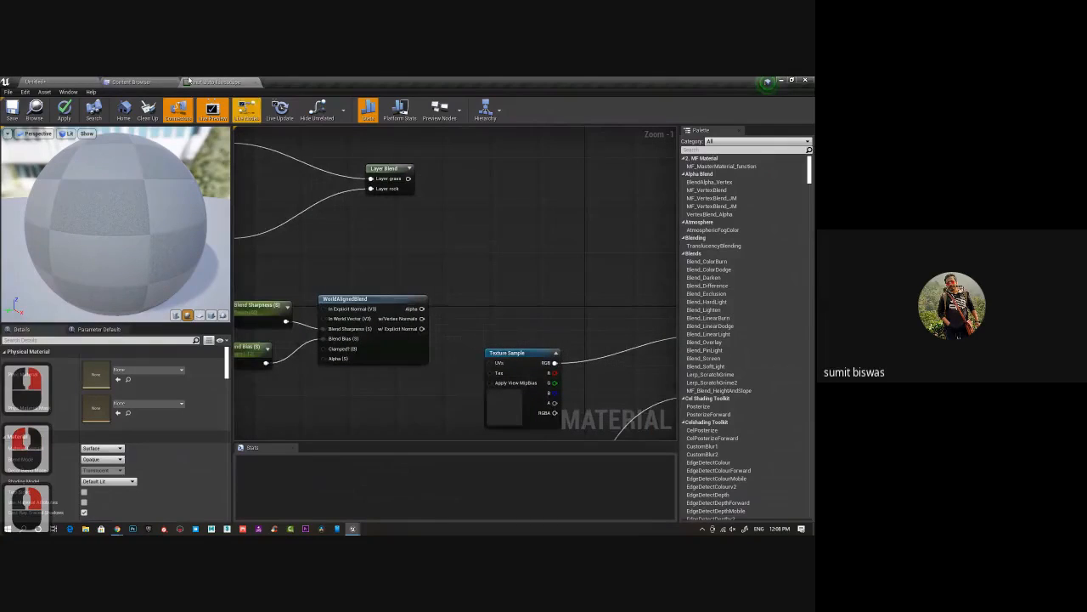
# Inspect the slope mask on the level's landscape again from above, and return to the material graph.
pyautogui.click(69, 80)
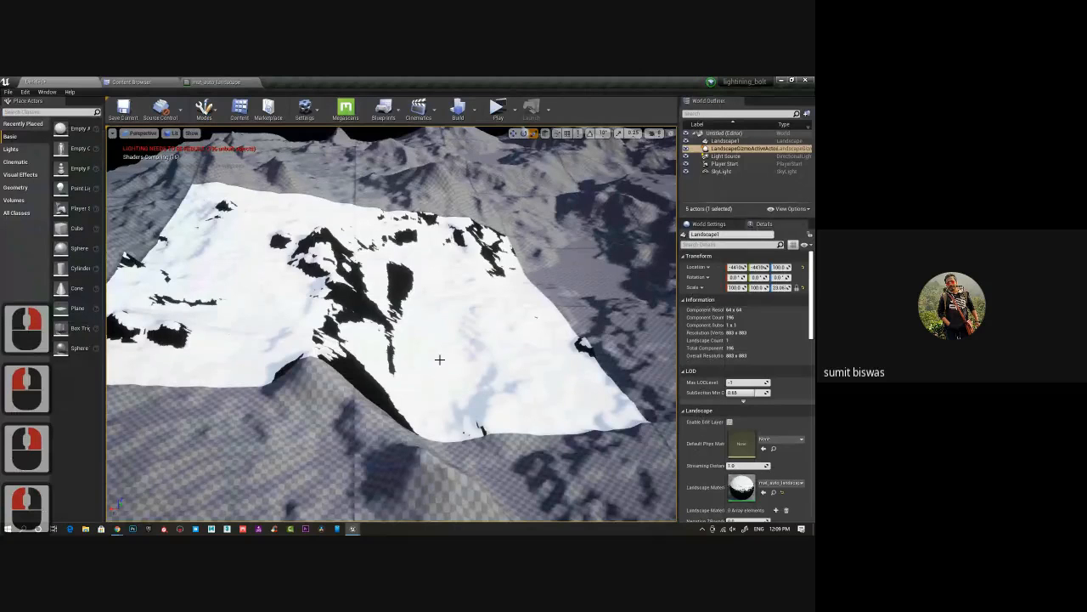
pyautogui.keyDown('alt'); pyautogui.moveTo(439, 360); pyautogui.dragTo(349, 308); pyautogui.keyUp('alt')
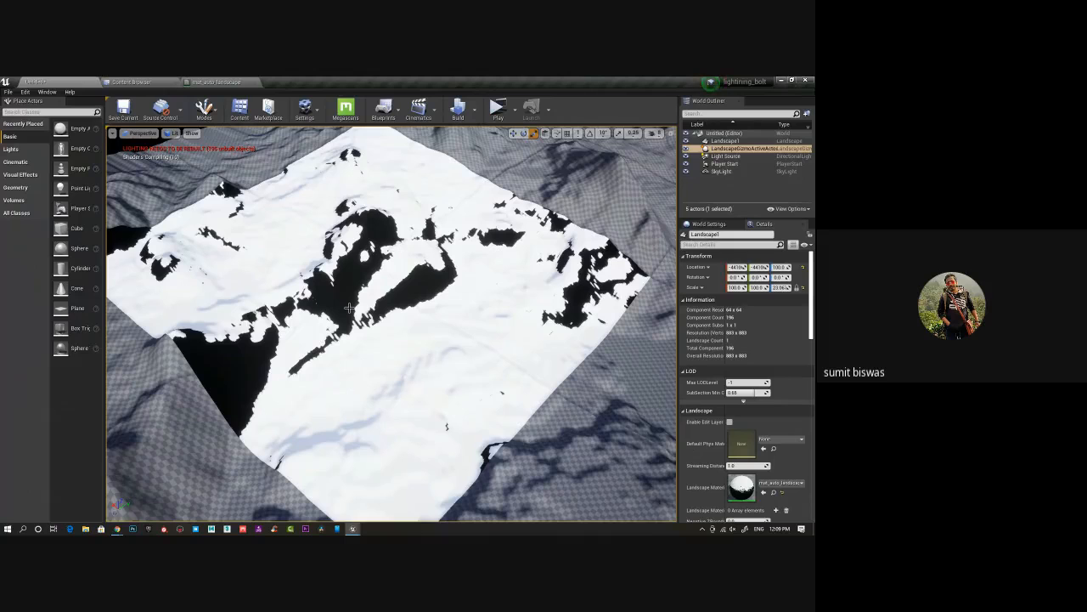
pyautogui.click(216, 82)
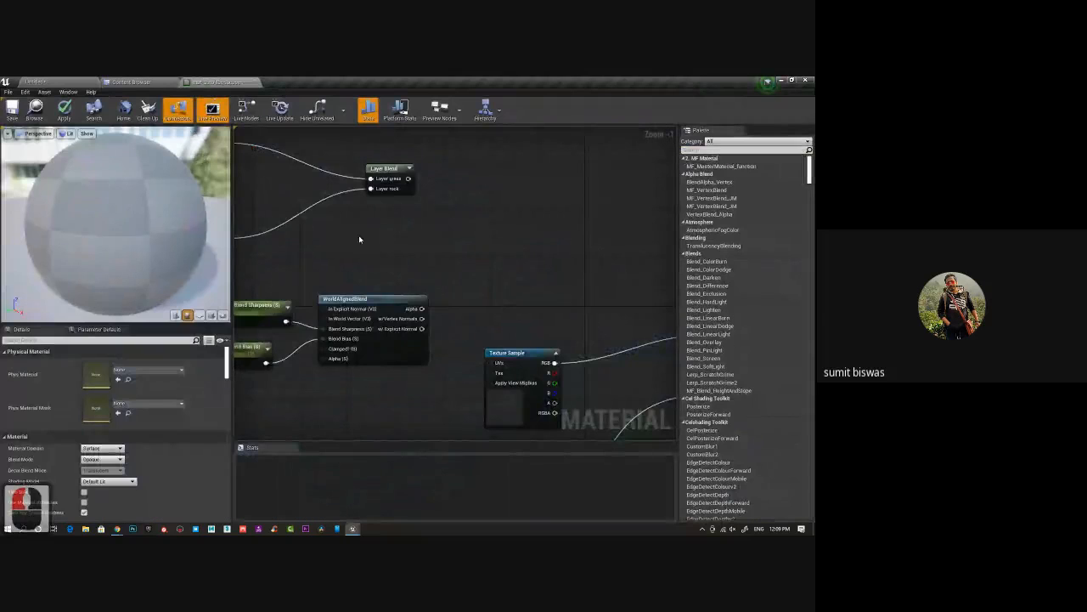
# Add a Lerp node between the Layer Blend and WorldAlignedBlend nodes, and move the Layer Blend farther from the texture samples.
pyautogui.moveTo(359, 238); pyautogui.dragTo(430, 224, button='right')
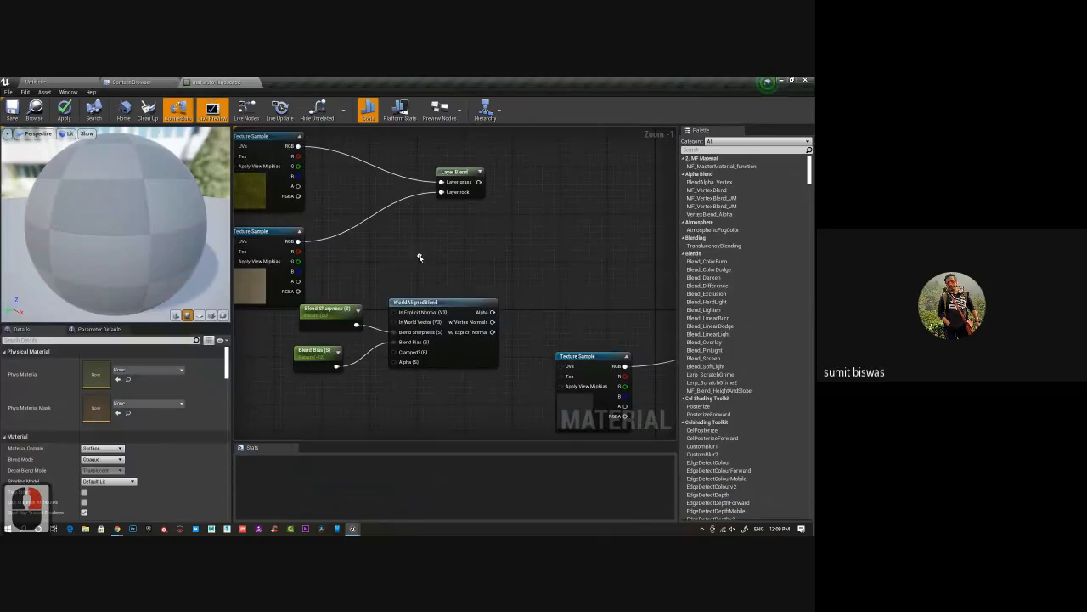
pyautogui.moveTo(430, 239); pyautogui.dragTo(433, 236, button='right')
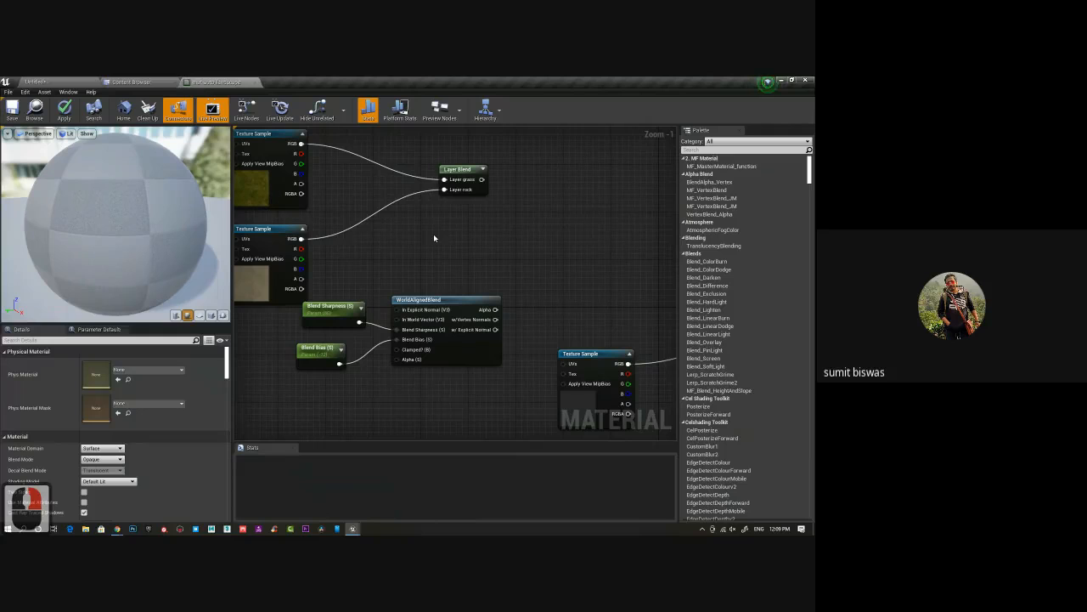
pyautogui.click(434, 238)
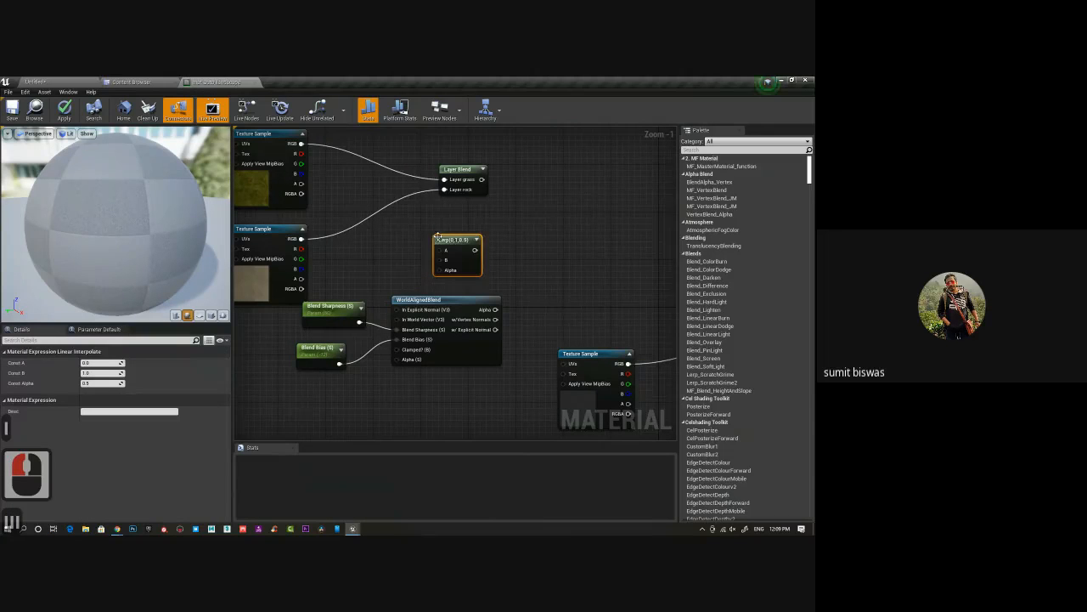
pyautogui.moveTo(445, 240); pyautogui.dragTo(456, 235)
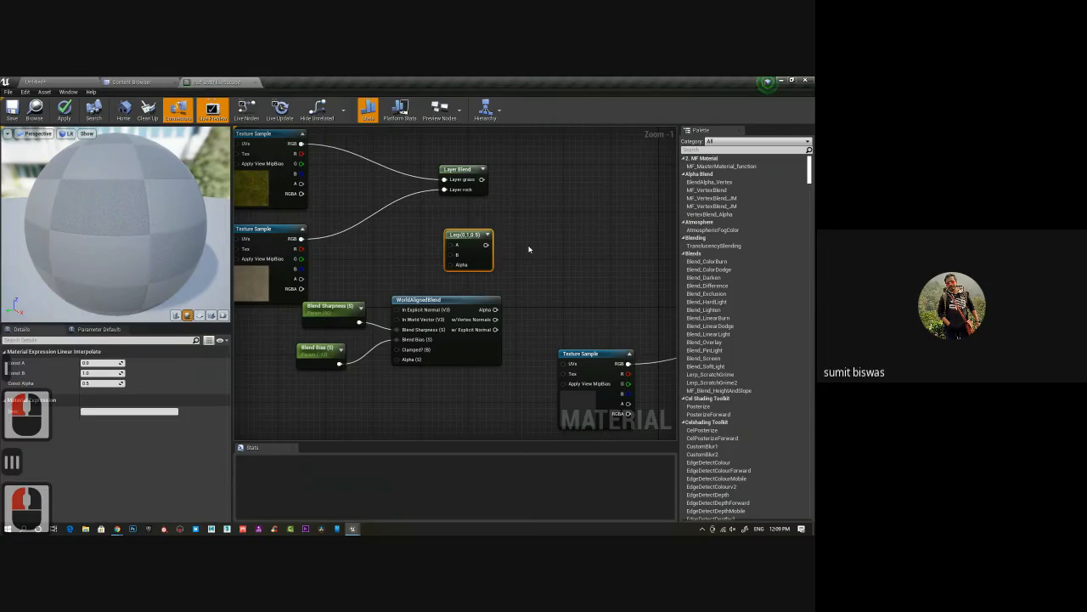
pyautogui.moveTo(528, 249); pyautogui.dragTo(494, 289, button='right')
pyautogui.moveTo(429, 212); pyautogui.dragTo(516, 212)
# Connect WorldAlignedBlend's Alpha output to the Lerp's Alpha input and the Lerp's output to the Layer Blend's rock layer.
pyautogui.moveTo(474, 362); pyautogui.dragTo(473, 308, button='right')
pyautogui.moveTo(459, 296); pyautogui.dragTo(415, 251)
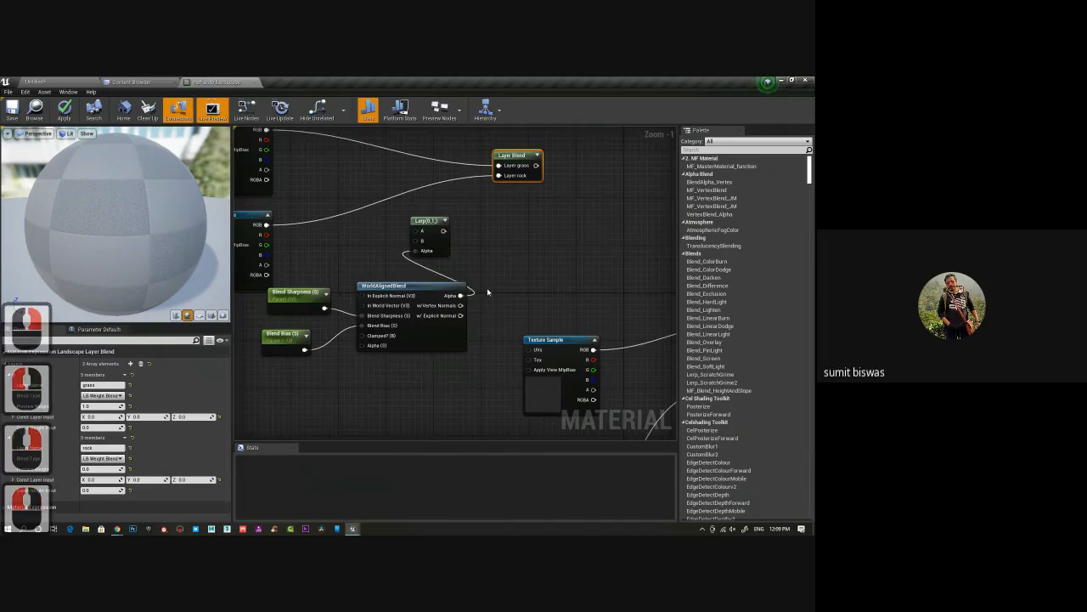
pyautogui.moveTo(498, 243); pyautogui.dragTo(493, 299, button='right')
pyautogui.moveTo(440, 287); pyautogui.dragTo(493, 231)
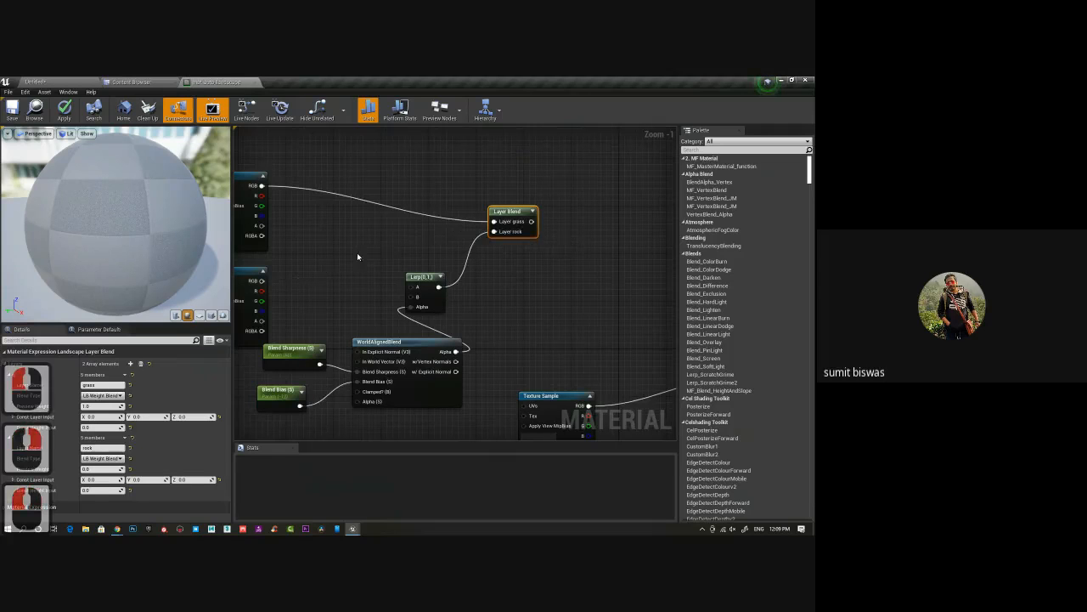
# Connect the moss texture's RGB to the Lerp's A input and the cement texture's RGB to its B input.
pyautogui.moveTo(357, 252); pyautogui.dragTo(410, 246, button='right')
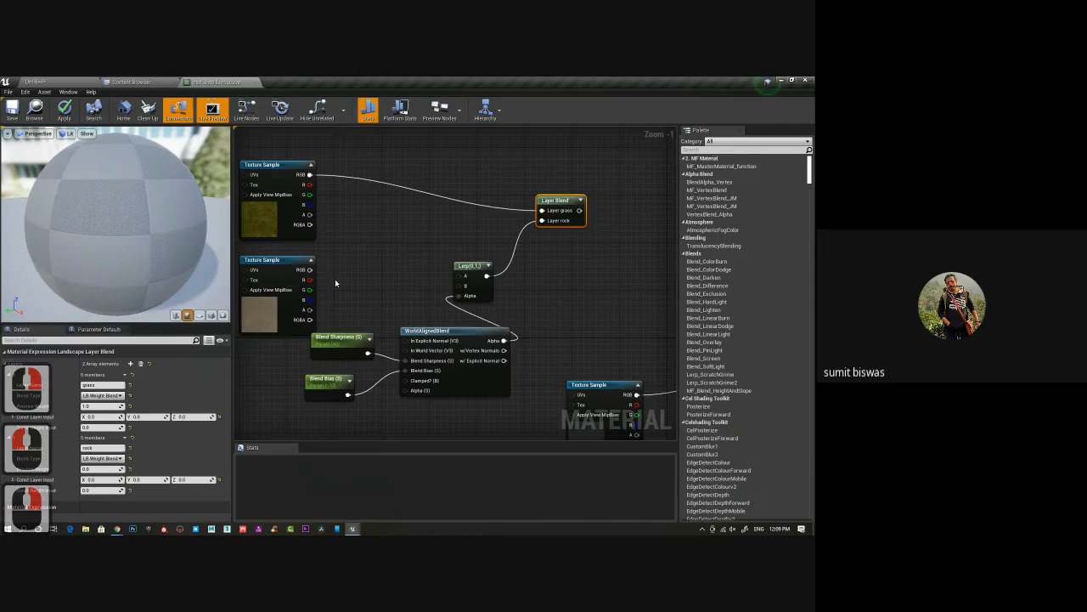
pyautogui.moveTo(309, 174); pyautogui.dragTo(472, 235)
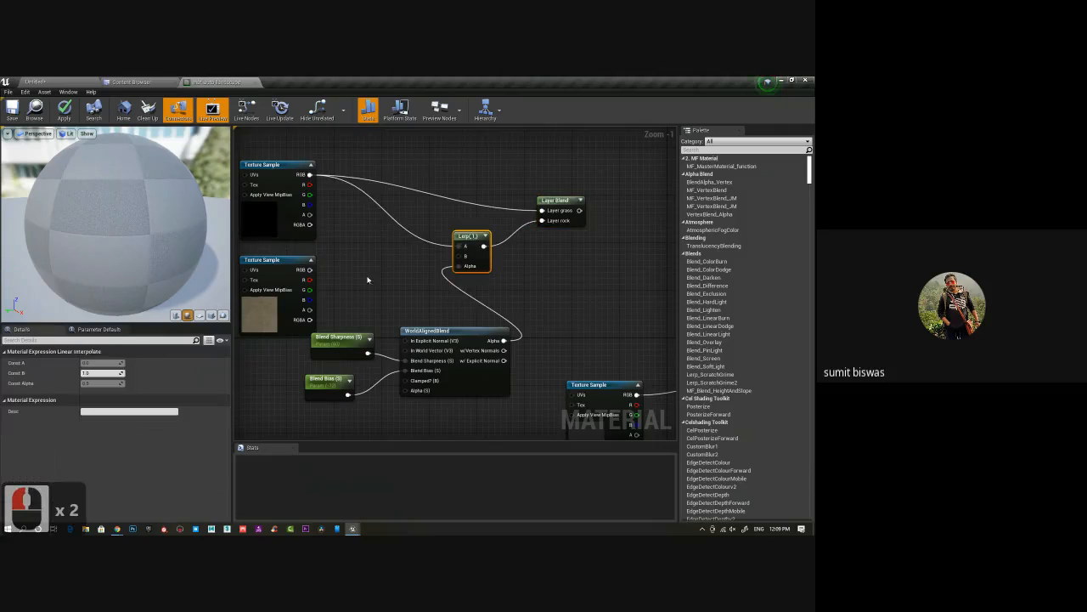
pyautogui.moveTo(309, 269); pyautogui.dragTo(459, 256)
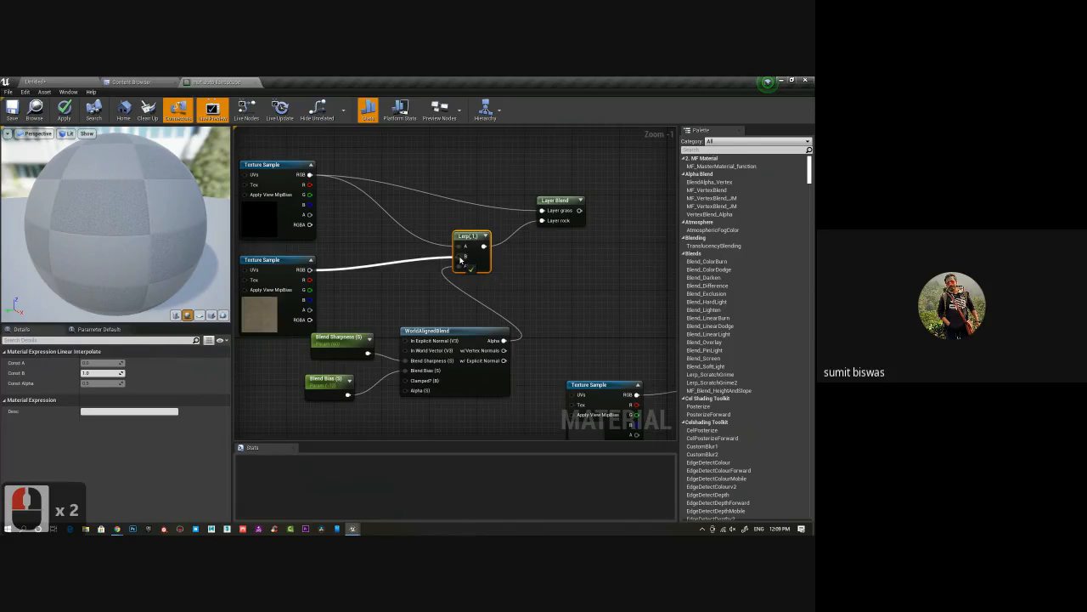
pyautogui.moveTo(535, 277); pyautogui.dragTo(516, 283, button='right')
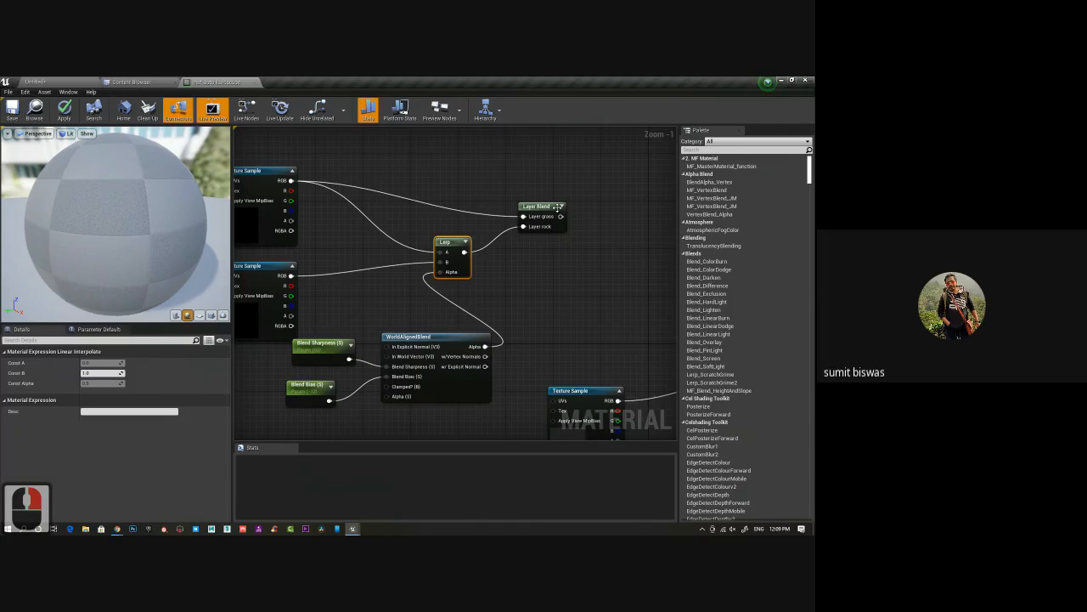
# Connect the output of the color Layer Blend to the material's Base Color.
pyautogui.moveTo(379, 304); pyautogui.dragTo(408, 300, button='right')
pyautogui.scroll(-1, 407, 300)
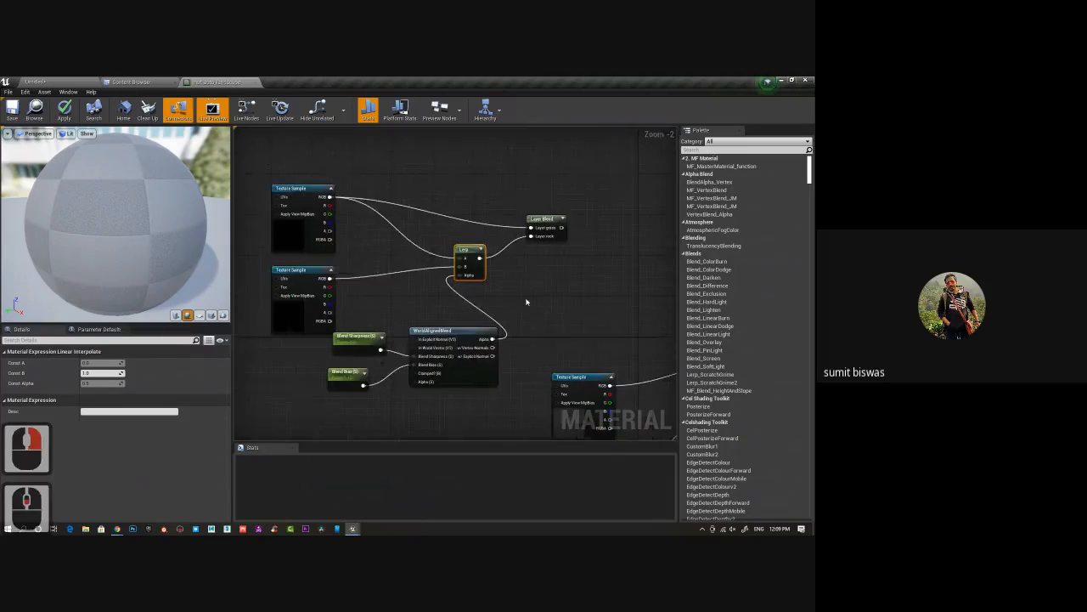
pyautogui.moveTo(610, 239); pyautogui.dragTo(364, 183, button='right')
pyautogui.moveTo(355, 183); pyautogui.dragTo(533, 300)
pyautogui.moveTo(379, 278); pyautogui.dragTo(451, 237, button='right')
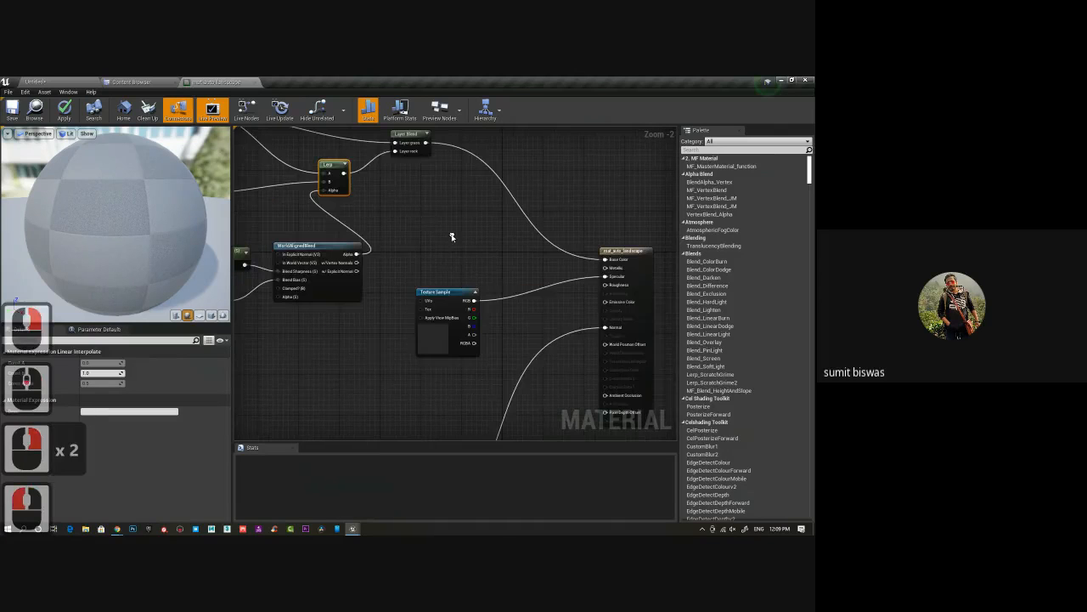
# Duplicate the Lerp, WorldAlignedBlend, Blend Sharpness and Blend Bias nodes together, and place the copies beneath the normal maps' Layer Blend.
pyautogui.scroll(-2, 451, 237)
pyautogui.moveTo(446, 268); pyautogui.dragTo(346, 182)
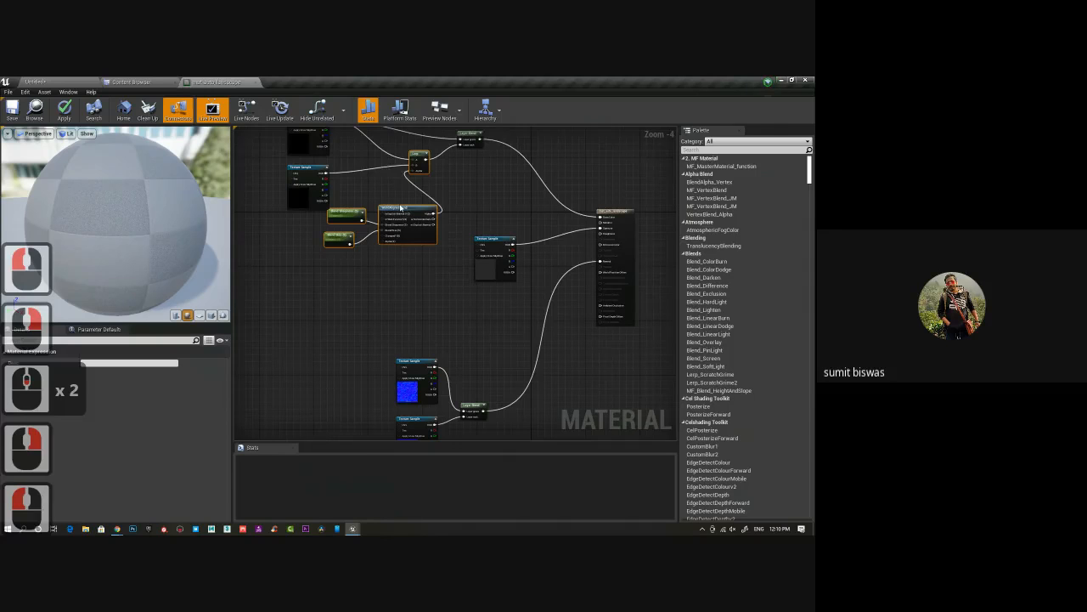
pyautogui.hotkey('ctrl', 'w')
pyautogui.moveTo(461, 310); pyautogui.dragTo(428, 232, button='right')
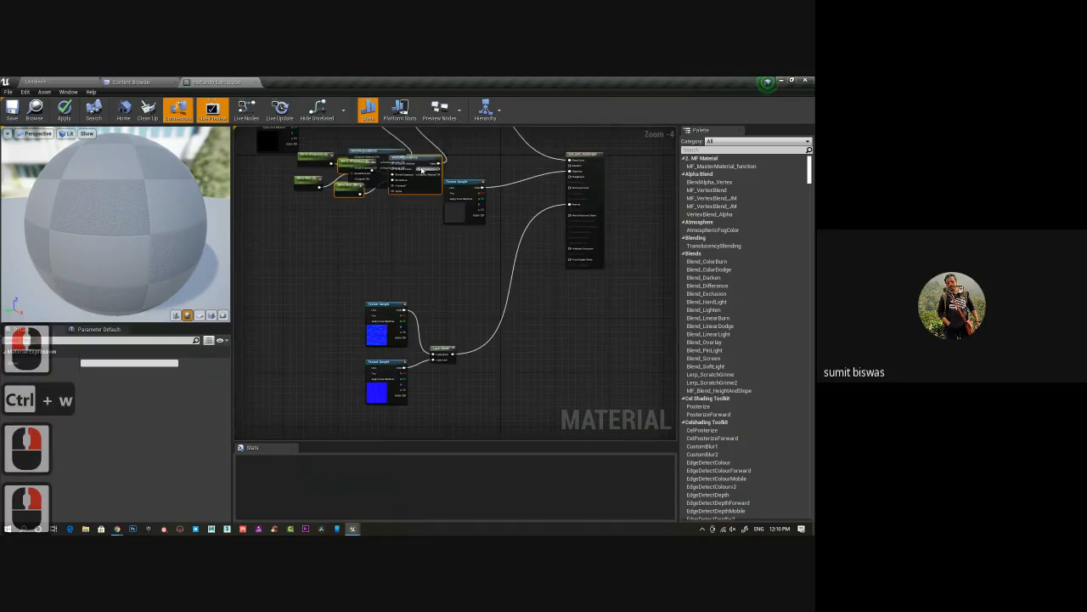
pyautogui.moveTo(423, 169); pyautogui.dragTo(432, 436)
pyautogui.moveTo(480, 376); pyautogui.dragTo(449, 311, button='right')
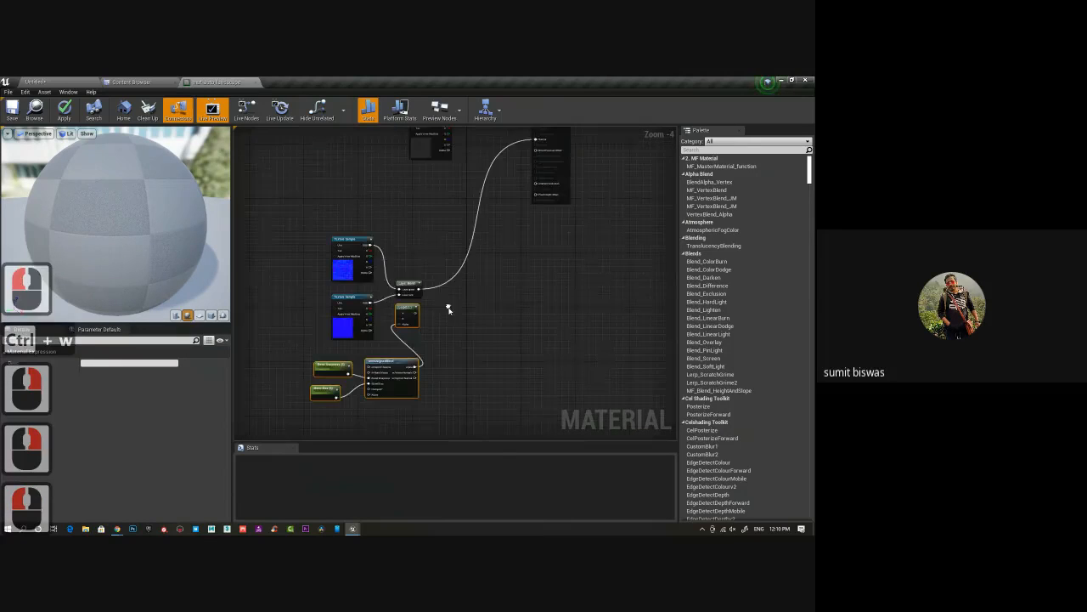
# Connect the moss and cement normal maps to the copied Lerp's A and B inputs, and its output to the normal Layer Blend's rock layer.
pyautogui.moveTo(406, 308); pyautogui.dragTo(421, 330)
pyautogui.scroll(1, 384, 317)
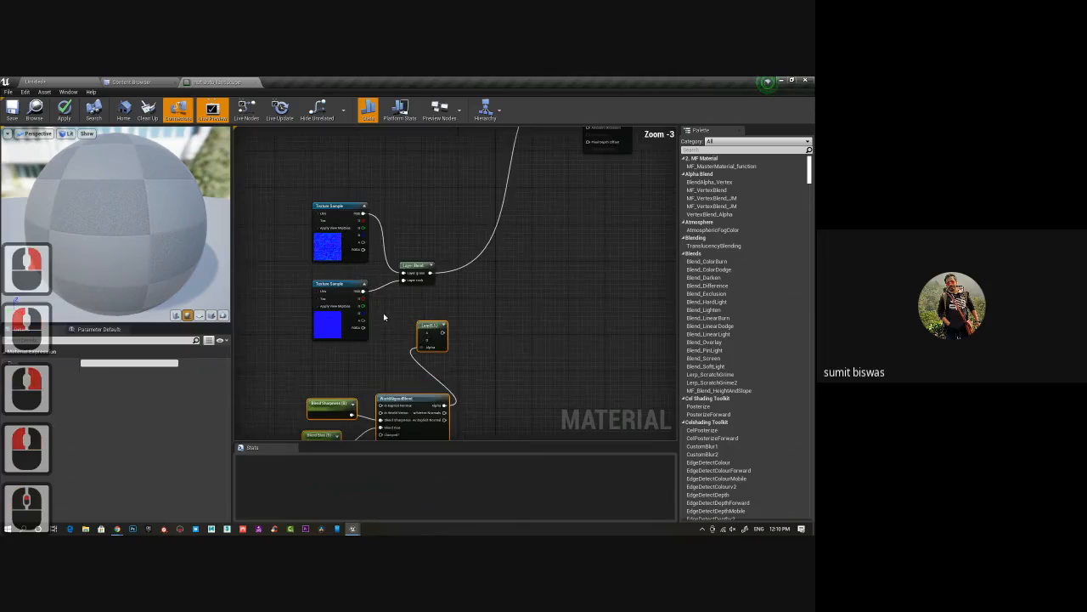
pyautogui.moveTo(363, 291); pyautogui.dragTo(421, 338)
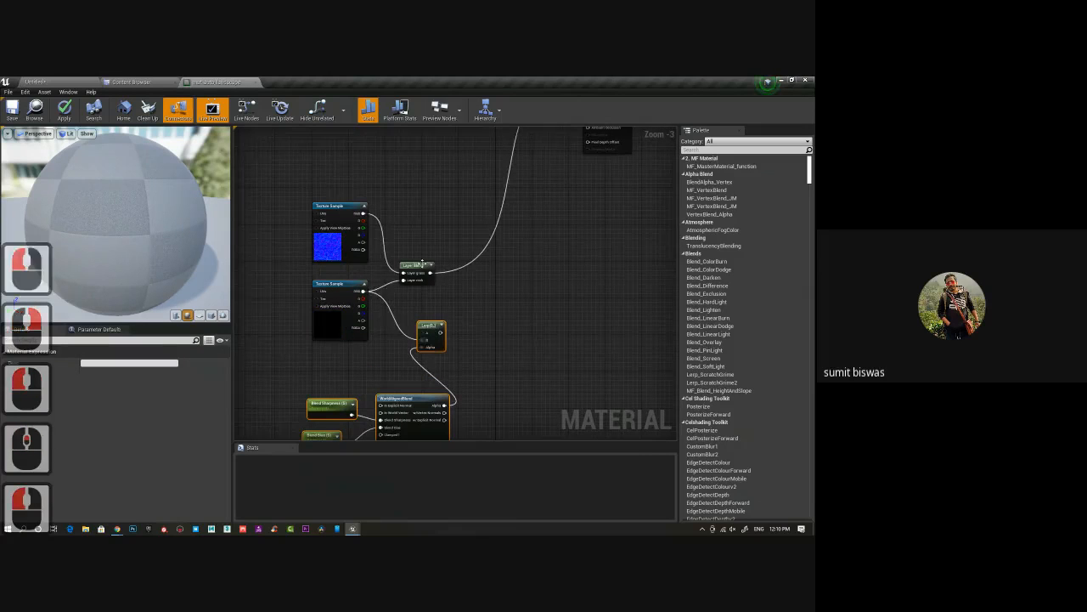
pyautogui.moveTo(423, 263); pyautogui.dragTo(483, 250)
pyautogui.moveTo(350, 204); pyautogui.dragTo(464, 266)
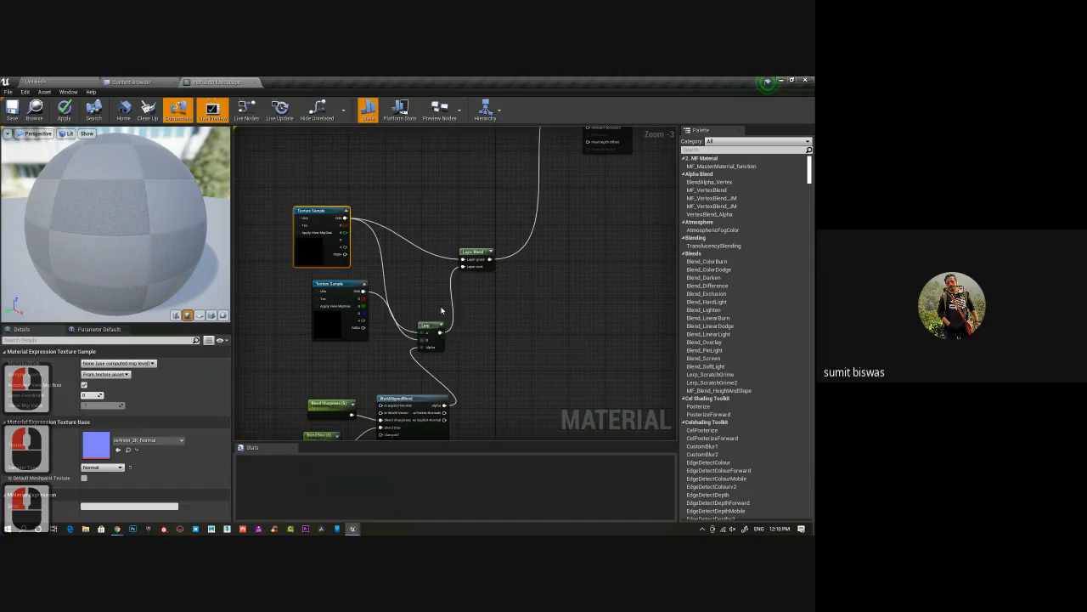
# Tidy the normal map network by placing the Lerp beside its Layer Blend and moving WorldAlignedBlend with its two parameters closer beneath the textures.
pyautogui.moveTo(430, 326); pyautogui.dragTo(431, 279)
pyautogui.moveTo(403, 360); pyautogui.dragTo(416, 304, button='right')
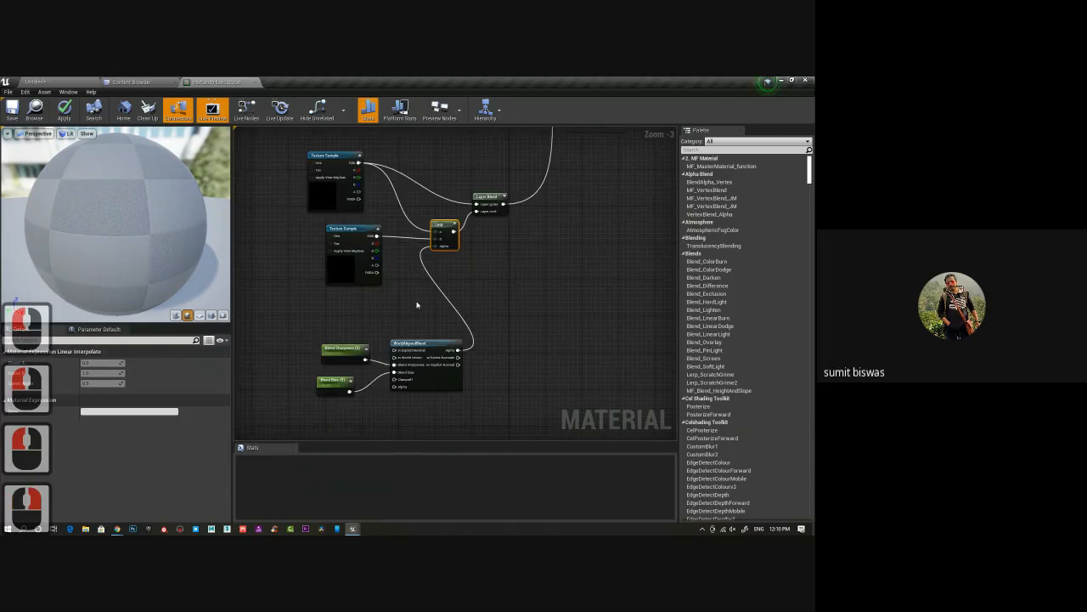
pyautogui.moveTo(308, 325); pyautogui.dragTo(524, 427)
pyautogui.moveTo(430, 300); pyautogui.dragTo(411, 268)
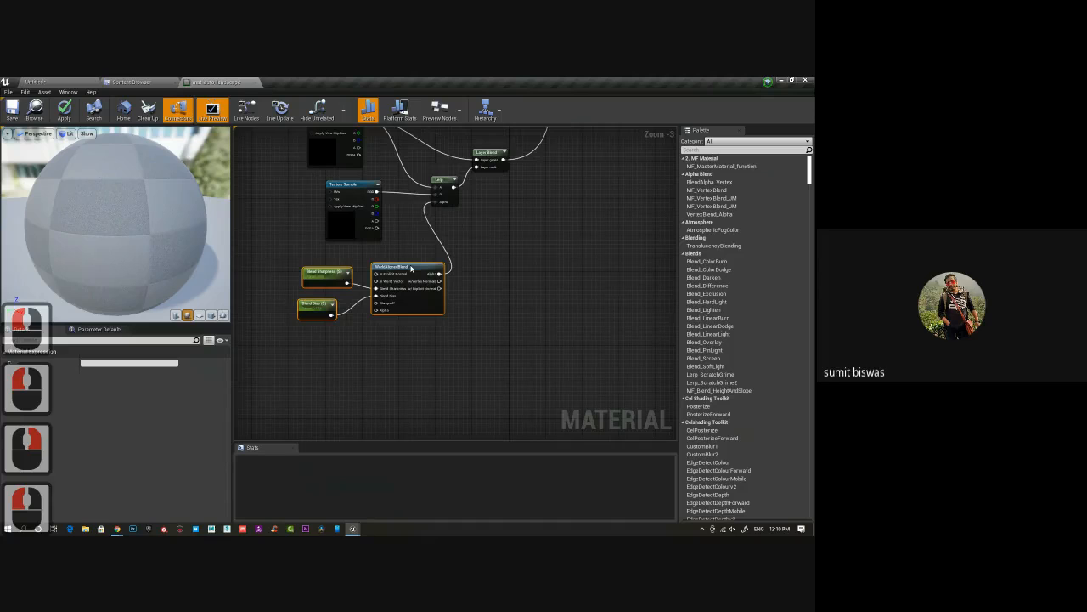
pyautogui.click(521, 260)
pyautogui.scroll(-3, 376, 332)
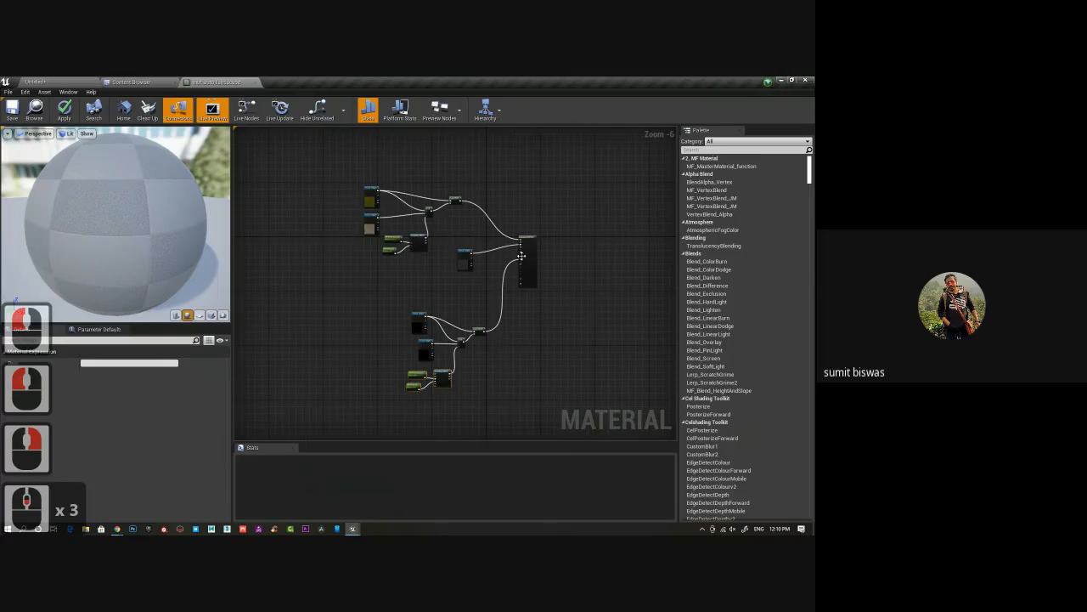
# Save the landscape material, then save the level as Untitled in the GA193 folder, overwriting the existing map.
pyautogui.click(13, 115)
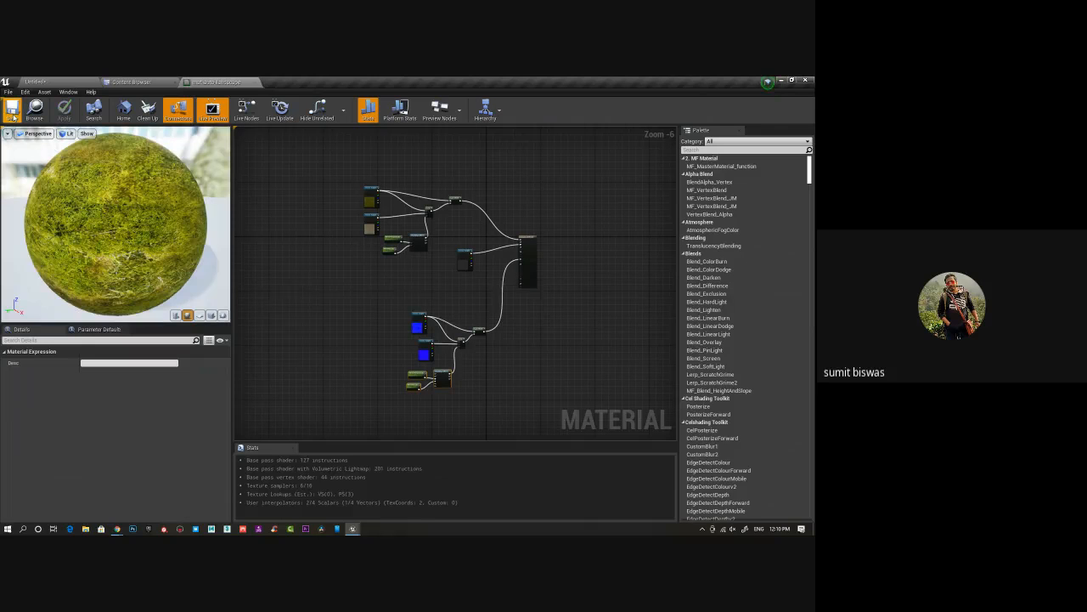
pyautogui.click(53, 81)
pyautogui.click(124, 108)
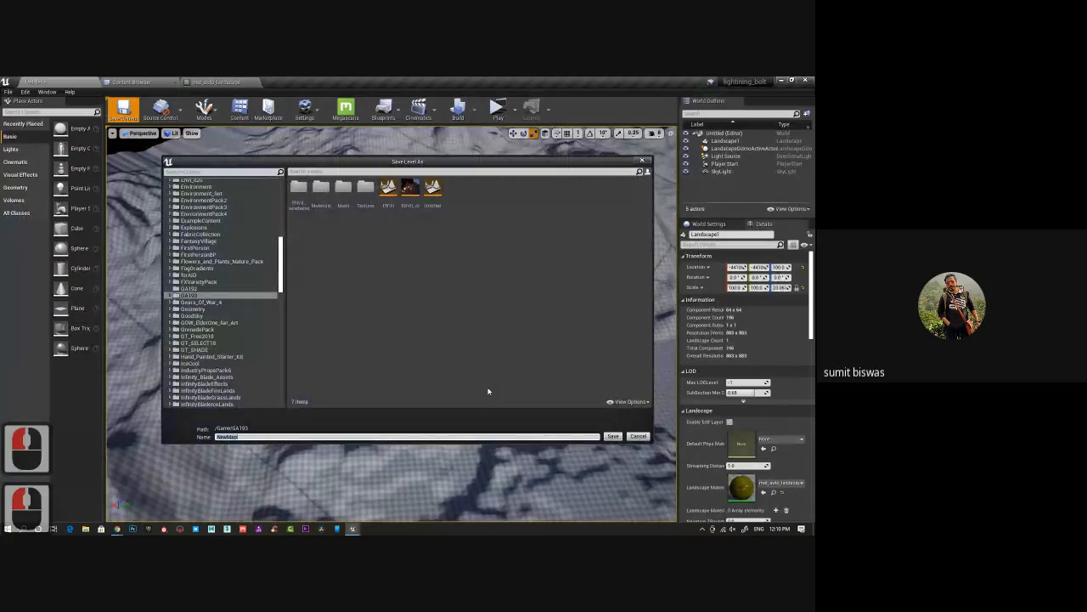
pyautogui.doubleClick(433, 188)
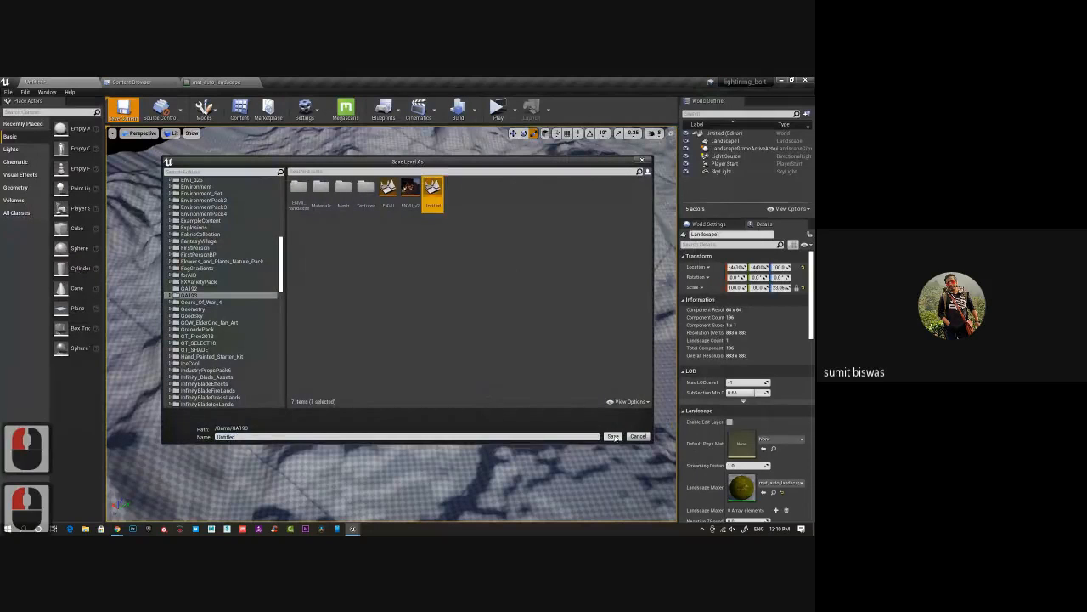
pyautogui.click(434, 323)
pyautogui.click(434, 322)
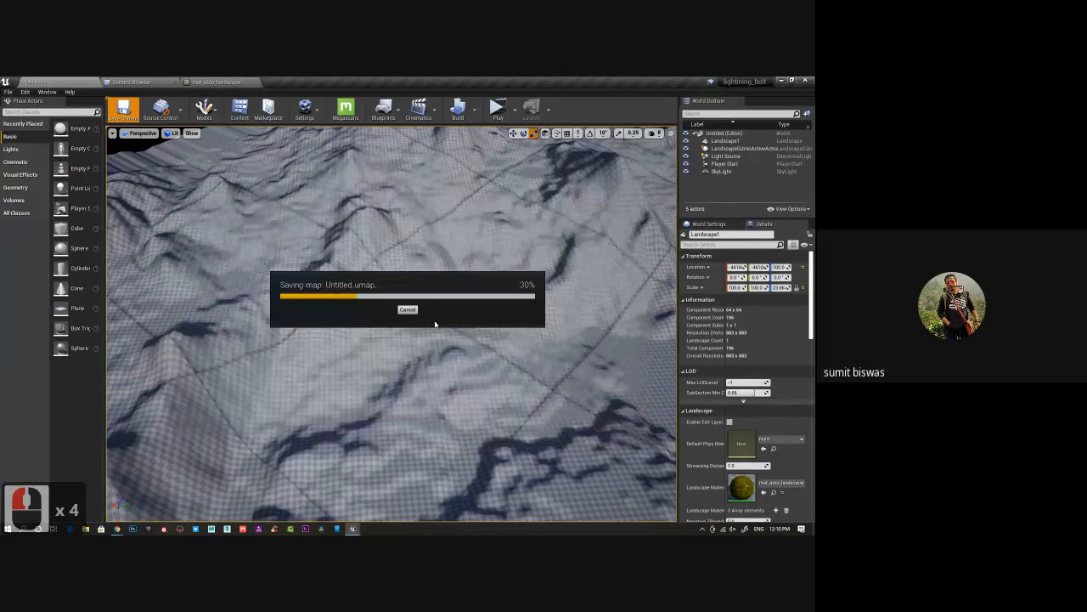
# Examine the landscape from several angles, comparing the sections with the moss material against the grey checkered area.
pyautogui.keyDown('alt'); pyautogui.moveTo(433, 320); pyautogui.dragTo(297, 327); pyautogui.keyUp('alt')
pyautogui.keyDown('alt'); pyautogui.moveTo(287, 323); pyautogui.dragTo(264, 340, button='right'); pyautogui.keyUp('alt')
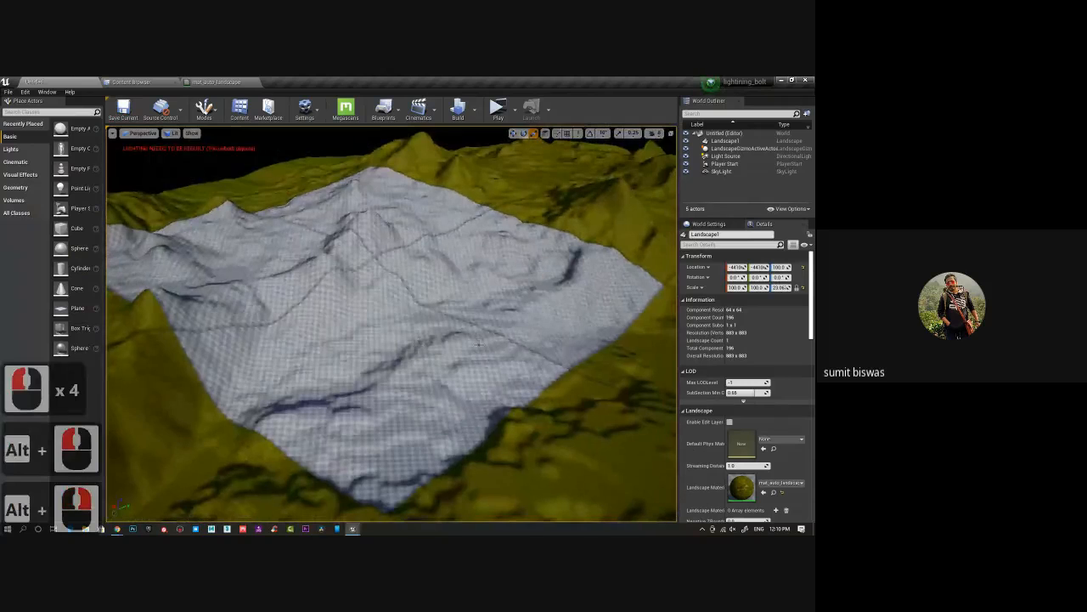
pyautogui.moveTo(467, 345)
pyautogui.keyDown('alt'); pyautogui.mouseDown()
pyautogui.moveTo(378, 333)
pyautogui.moveTo(455, 330)
pyautogui.mouseUp(); pyautogui.keyUp('alt')
pyautogui.click(459, 331)
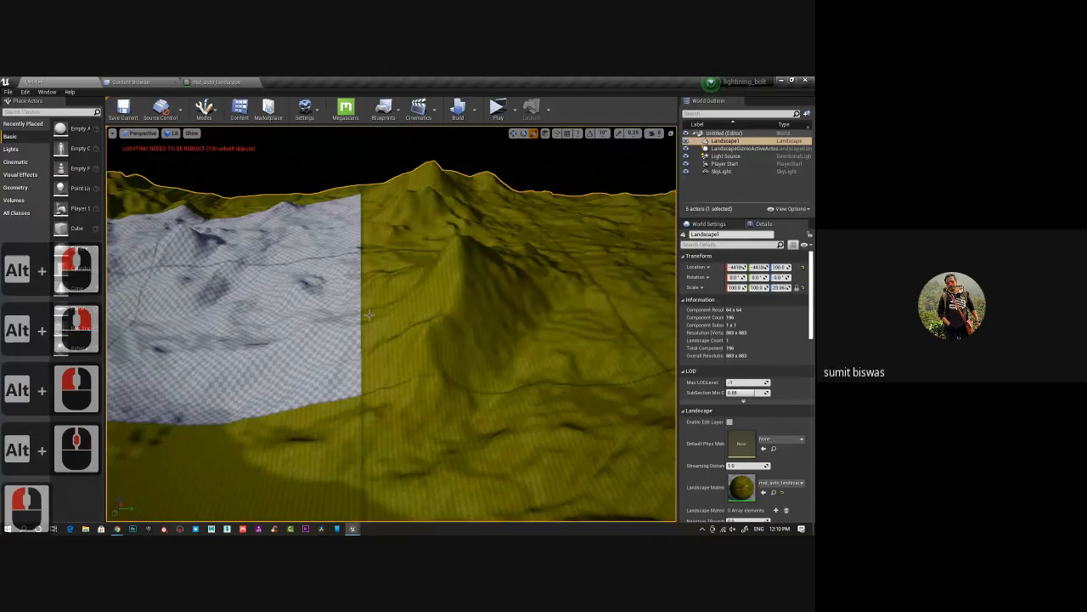
pyautogui.keyDown('alt'); pyautogui.moveTo(388, 315); pyautogui.dragTo(340, 312); pyautogui.keyUp('alt')
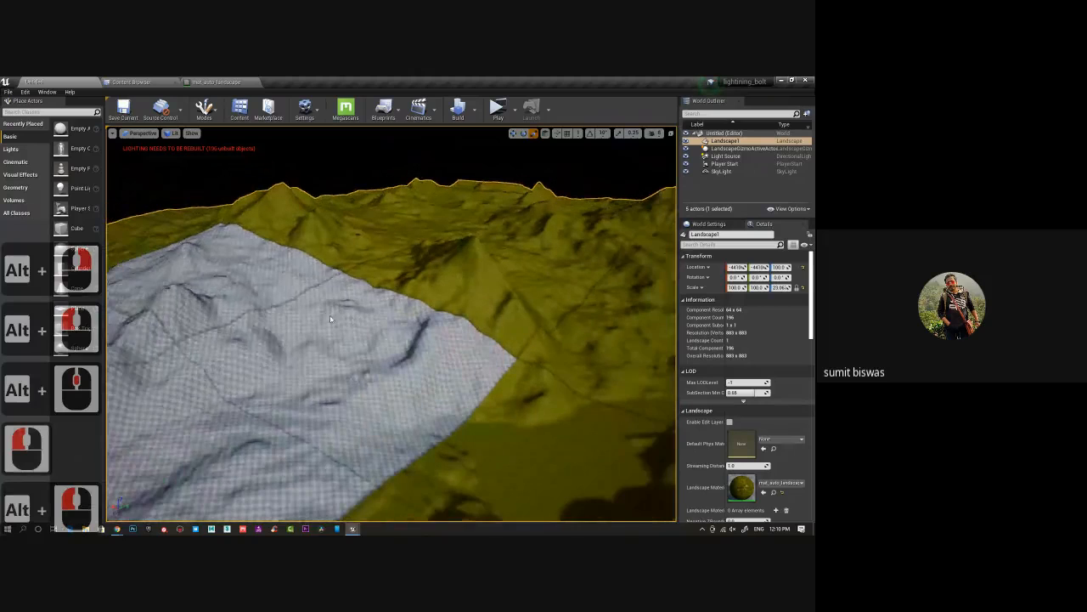
pyautogui.keyDown('alt'); pyautogui.moveTo(340, 313); pyautogui.dragTo(153, 172, button='right'); pyautogui.keyUp('alt')
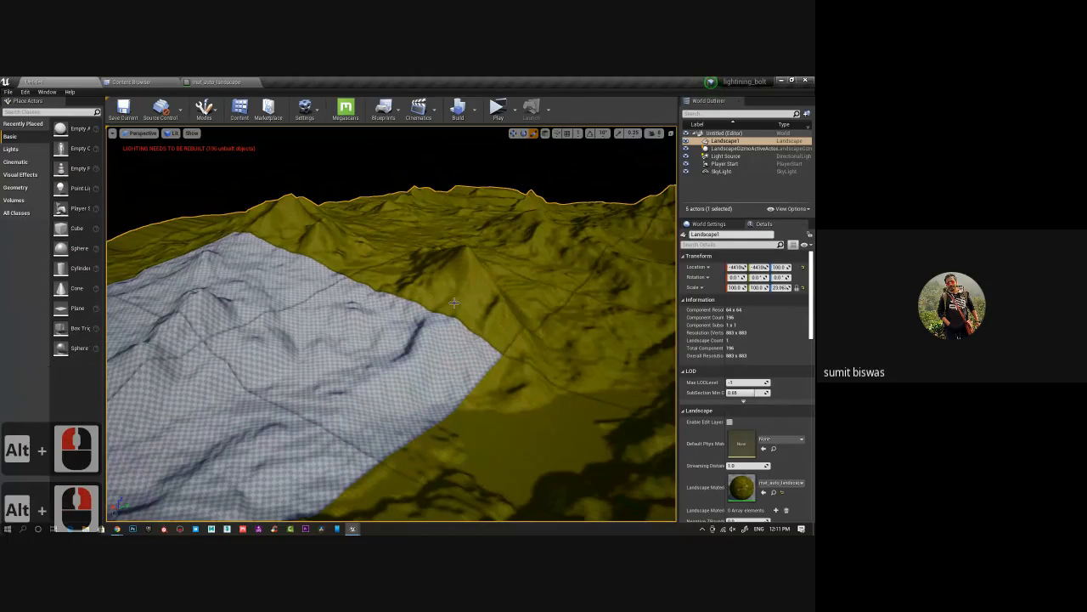
pyautogui.keyDown('alt'); pyautogui.moveTo(455, 302); pyautogui.dragTo(387, 328); pyautogui.keyUp('alt')
pyautogui.keyDown('alt'); pyautogui.moveTo(388, 328); pyautogui.dragTo(397, 366, button='right'); pyautogui.keyUp('alt')
pyautogui.keyDown('alt'); pyautogui.moveTo(396, 365); pyautogui.dragTo(401, 357); pyautogui.keyUp('alt')
pyautogui.click(534, 286)
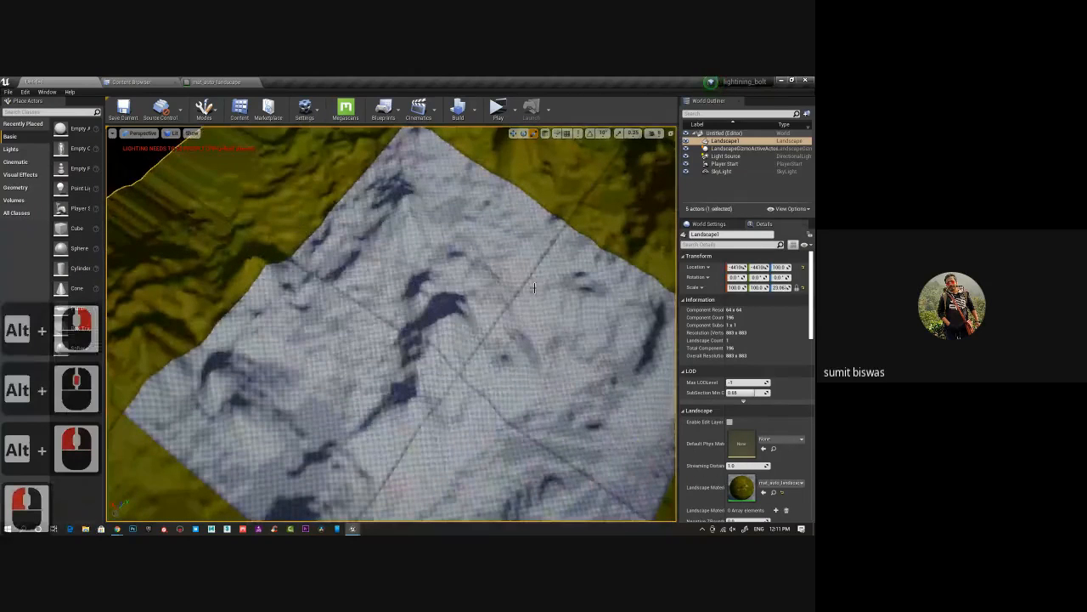
pyautogui.keyDown('alt'); pyautogui.moveTo(533, 286); pyautogui.dragTo(496, 230); pyautogui.keyUp('alt')
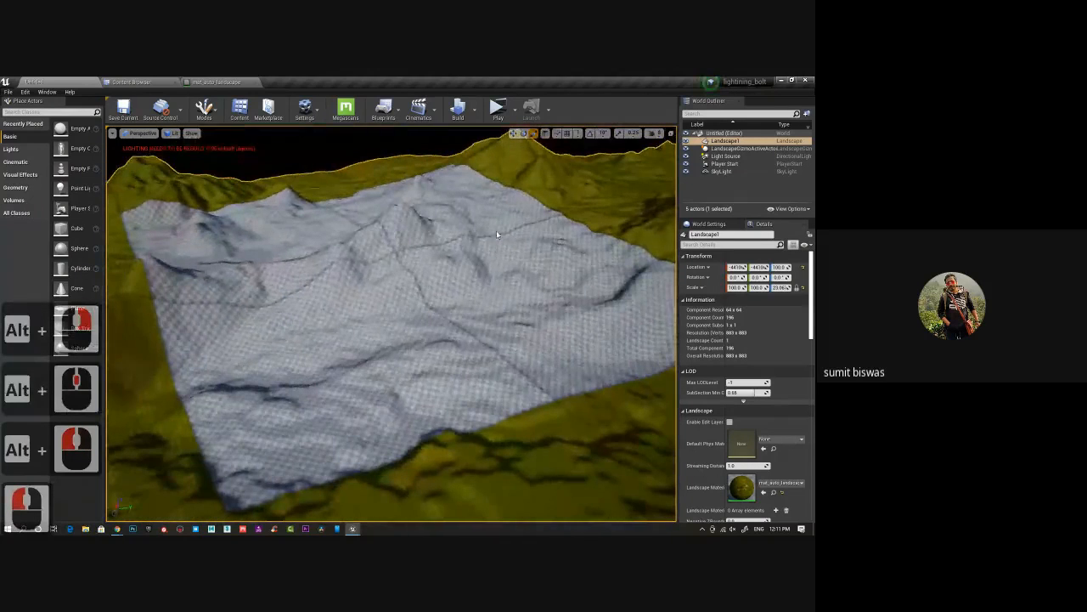
pyautogui.keyDown('alt'); pyautogui.click(549, 297); pyautogui.keyUp('alt')
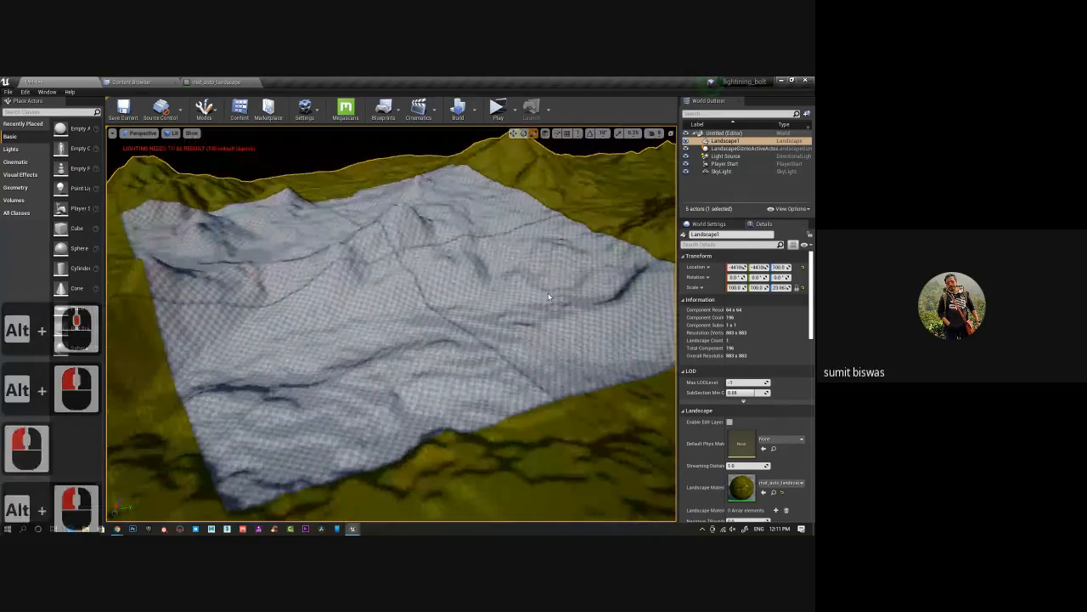
# Return to the mat_auto_landscape material and bring up the sampling settings of the moss color texture.
pyautogui.click(212, 82)
pyautogui.scroll(3, 359, 206)
pyautogui.click(396, 197)
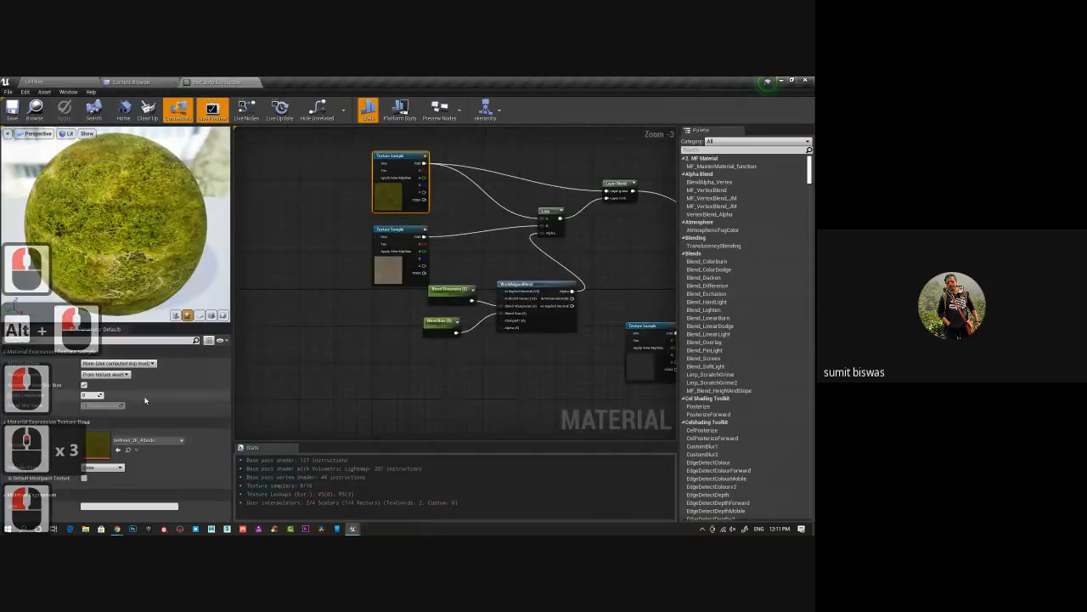
pyautogui.click(134, 363)
pyautogui.click(325, 374)
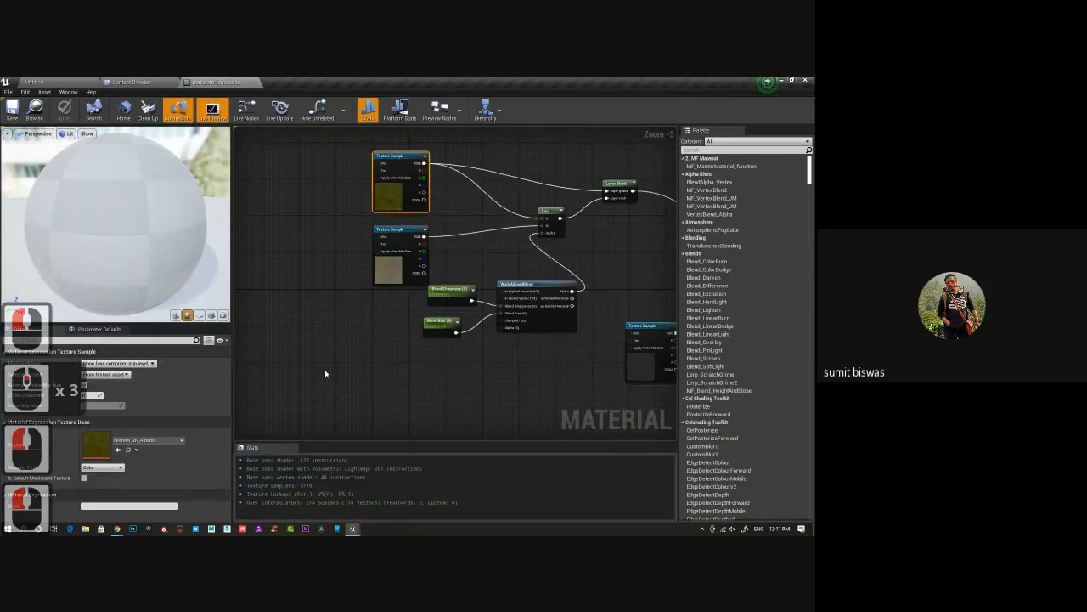
pyautogui.click(396, 197)
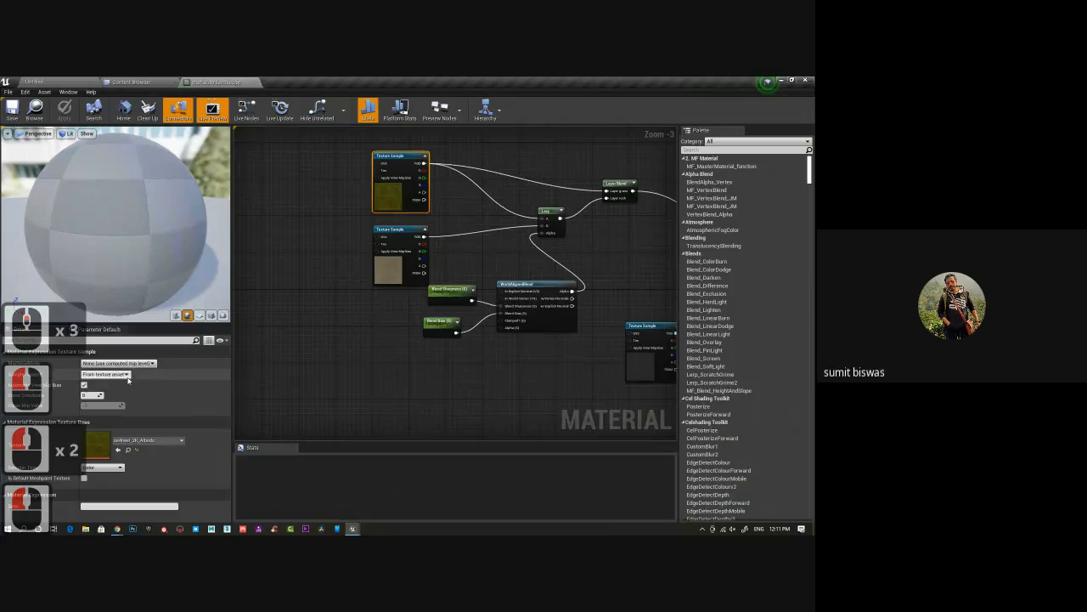
# Set the sampler source of both albedo texture samples, grass and rock, to Shared: Wrap.
pyautogui.click(106, 373)
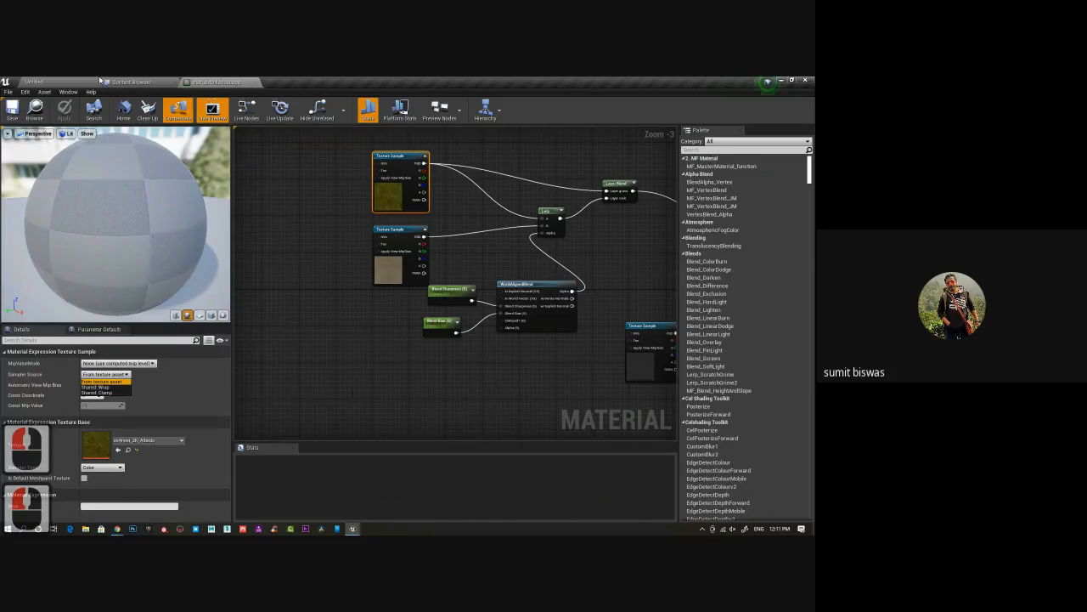
pyautogui.click(72, 81)
pyautogui.click(213, 81)
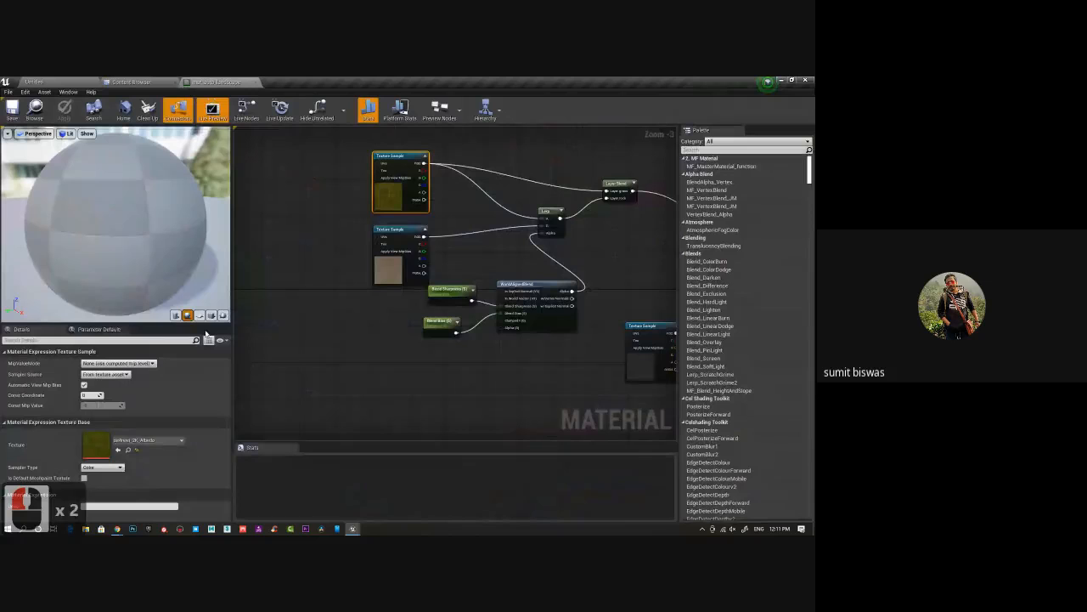
pyautogui.click(128, 375)
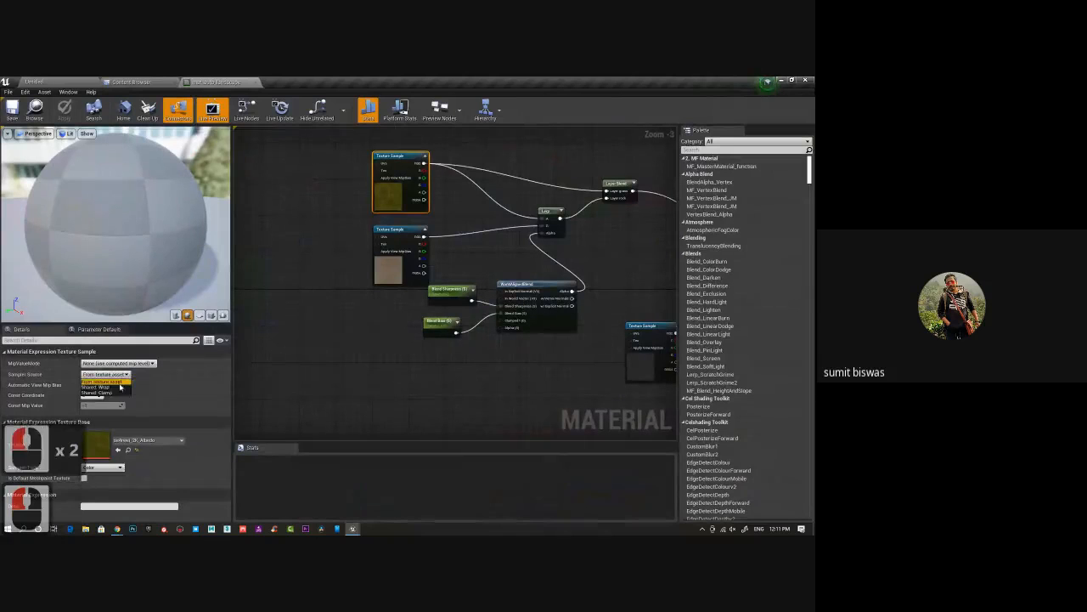
pyautogui.click(110, 389)
pyautogui.click(389, 272)
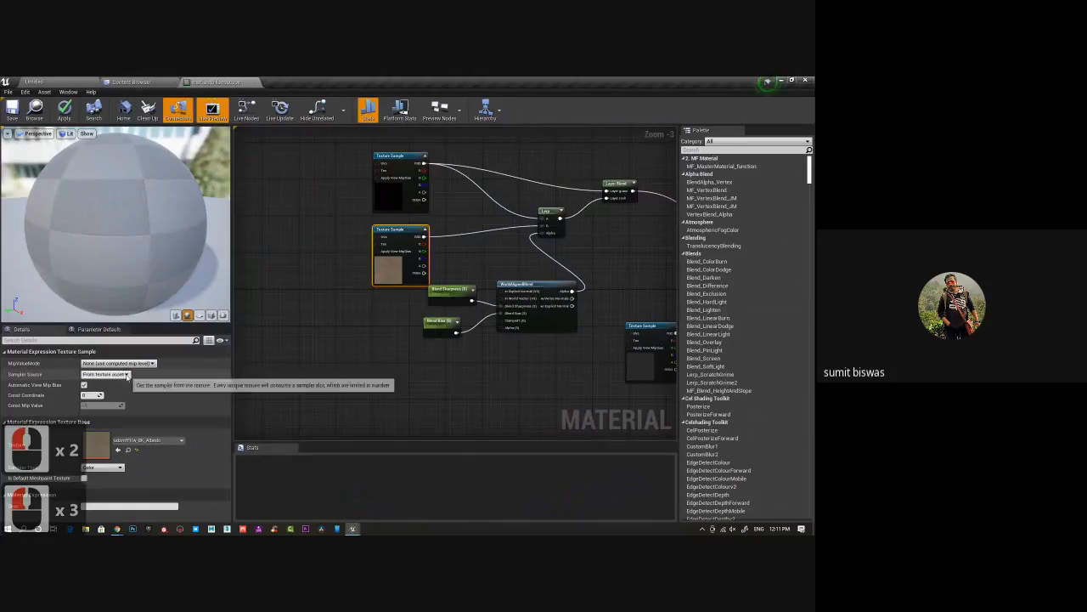
pyautogui.click(128, 375)
pyautogui.click(112, 389)
# Set the sampler source of the two normal map texture samples to Shared: Wrap.
pyautogui.moveTo(371, 384); pyautogui.dragTo(317, 187, button='right')
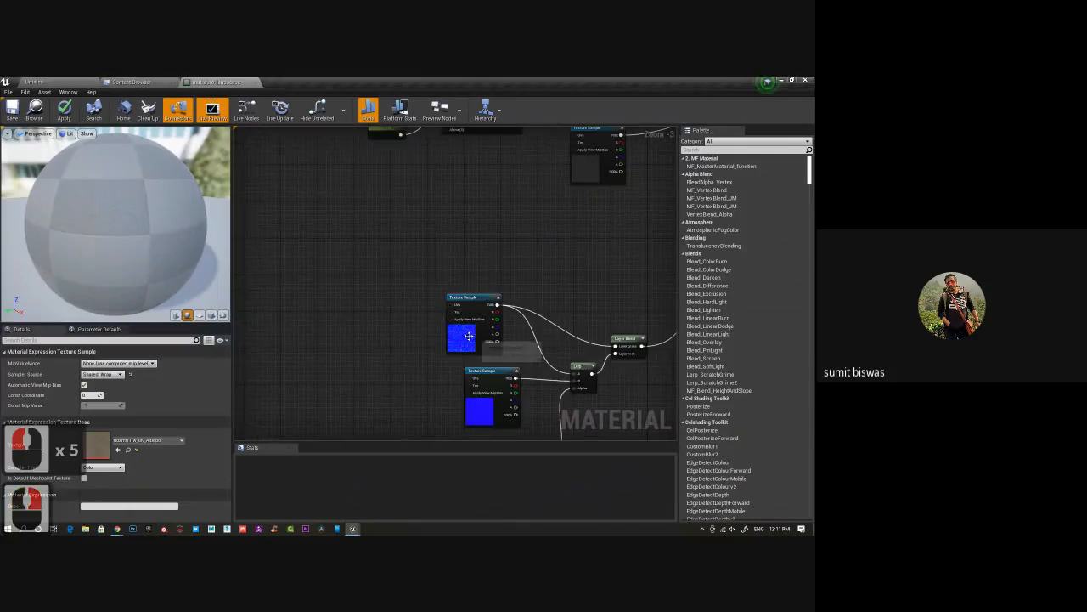
pyautogui.click(472, 337)
pyautogui.click(118, 374)
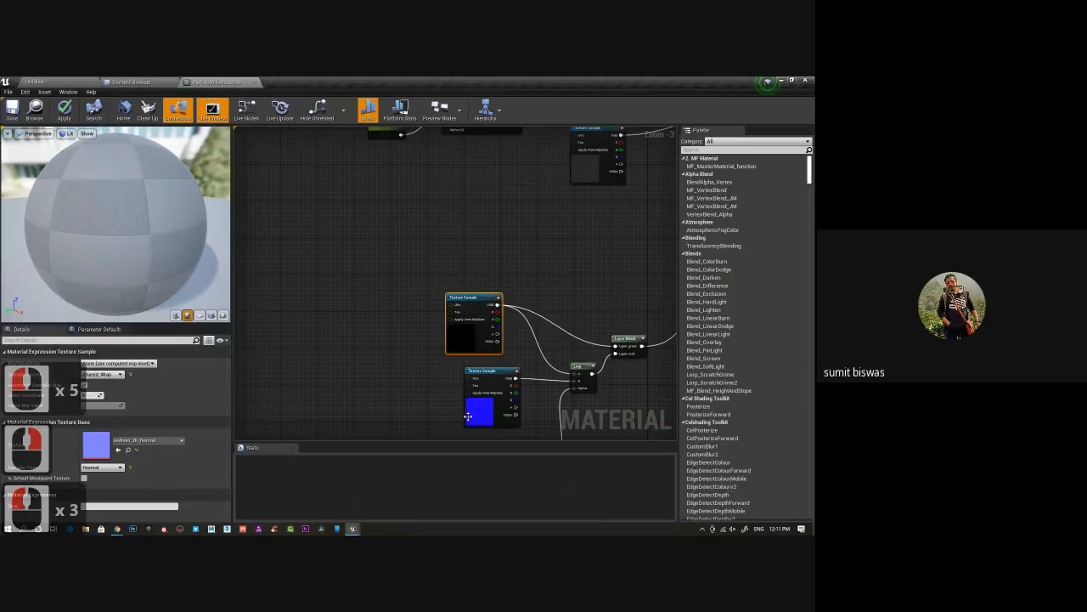
pyautogui.click(112, 388)
pyautogui.click(112, 388)
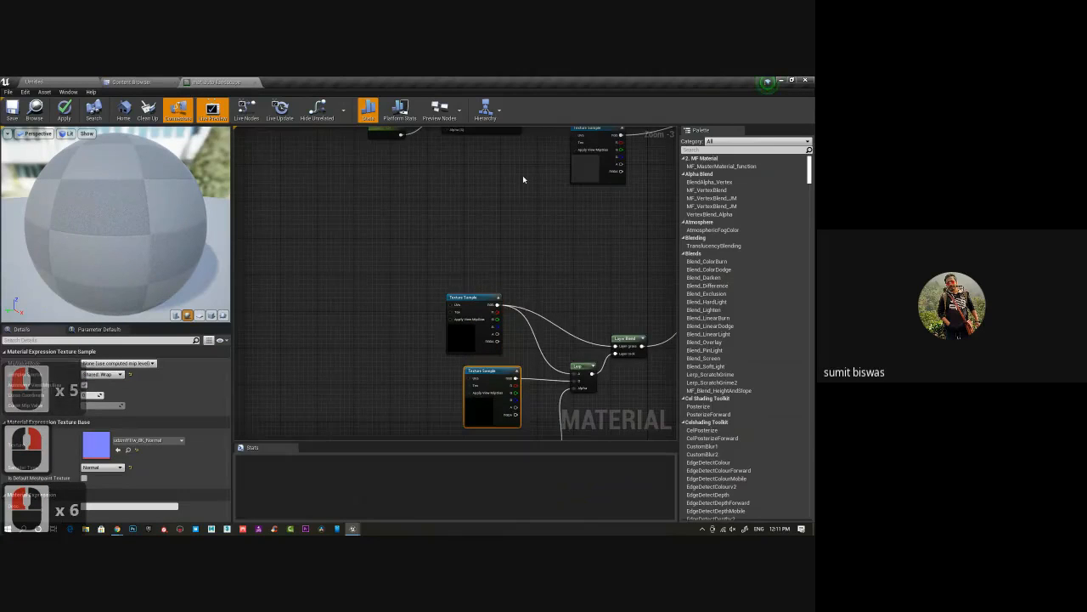
# Set the specular texture sample's sampler source to Shared: Wrap and save the material.
pyautogui.moveTo(522, 175); pyautogui.dragTo(462, 236, button='right')
pyautogui.click(524, 228)
pyautogui.click(102, 376)
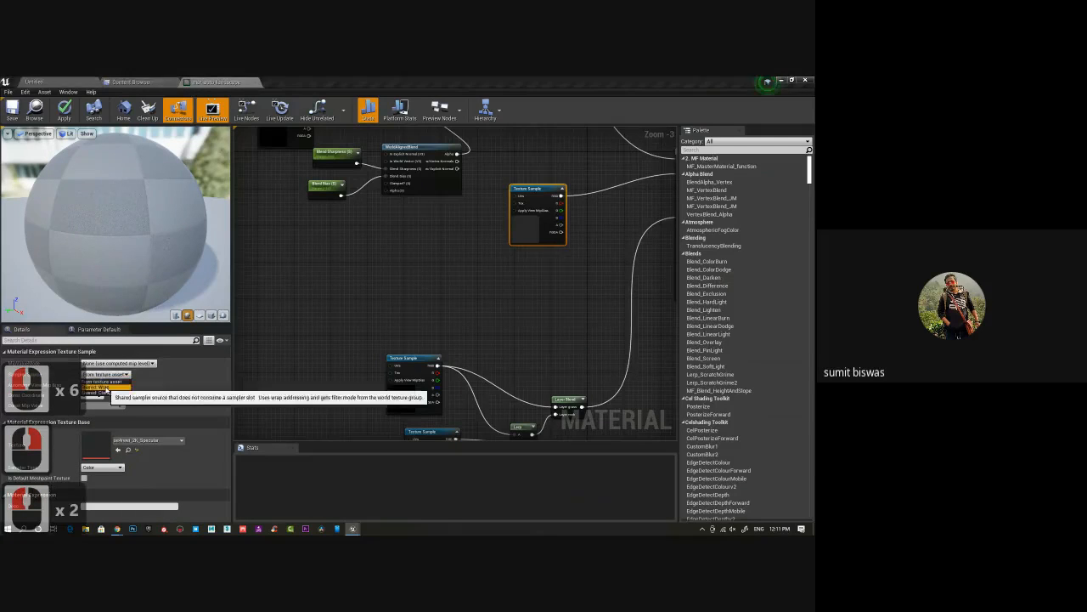
pyautogui.click(99, 388)
pyautogui.moveTo(319, 350); pyautogui.dragTo(277, 294, button='right')
pyautogui.scroll(-1, 277, 296)
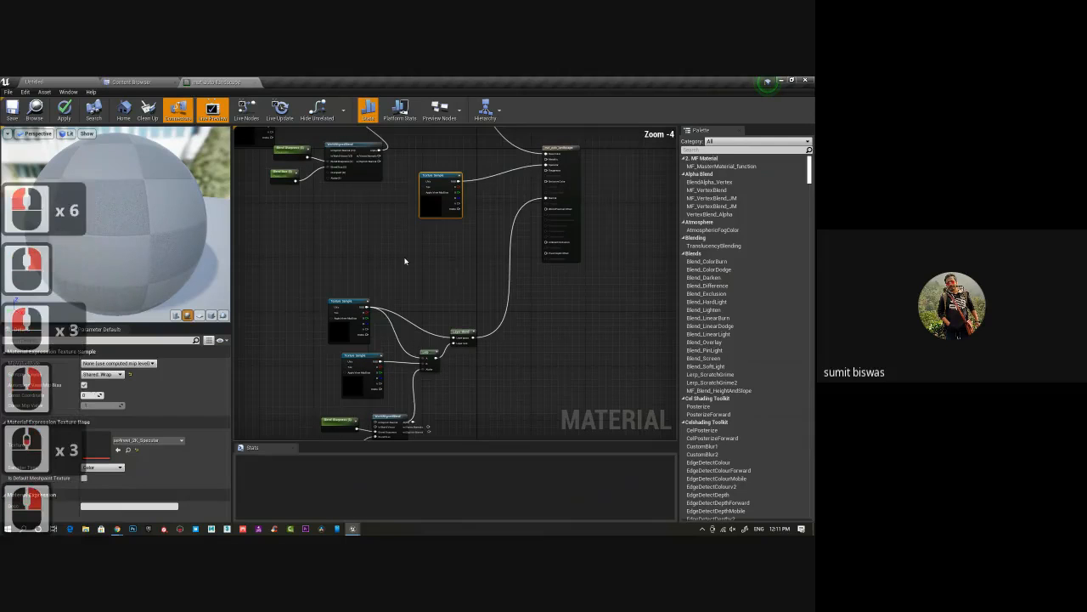
pyautogui.click(13, 111)
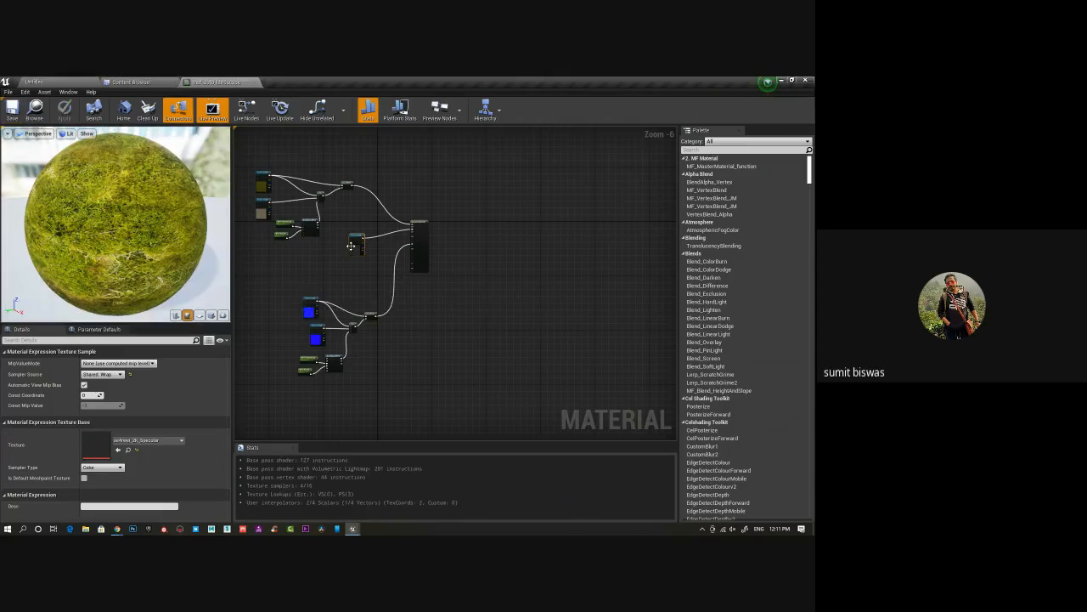
# Check the landscape in the level, and add a LandscapeLayerCoords node ahead of the texture samples in the material graph.
pyautogui.click(38, 81)
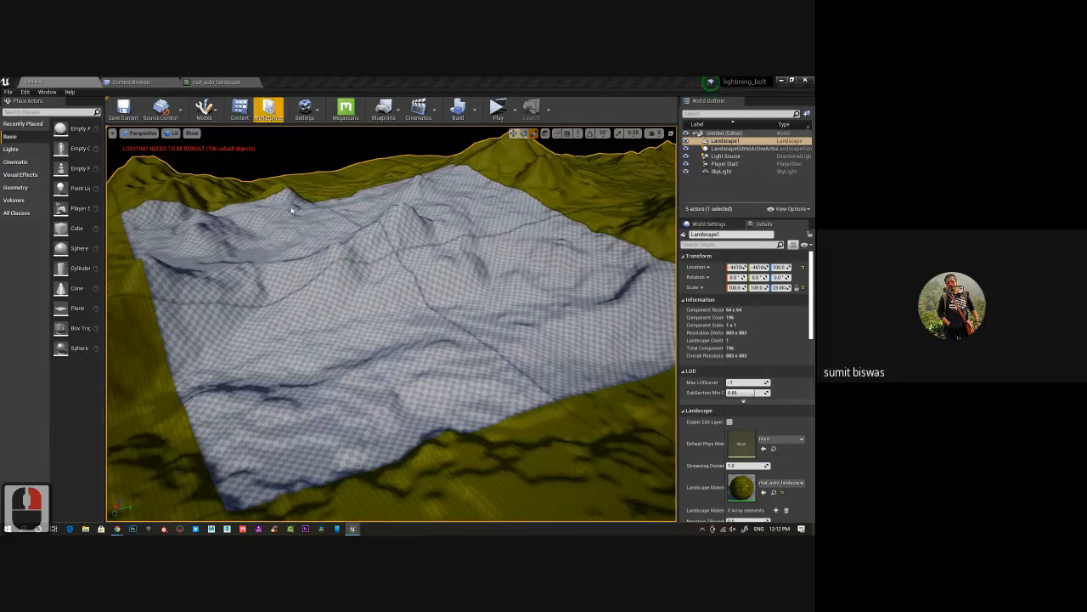
pyautogui.keyDown('alt'); pyautogui.moveTo(387, 359); pyautogui.dragTo(425, 382, button='right'); pyautogui.keyUp('alt')
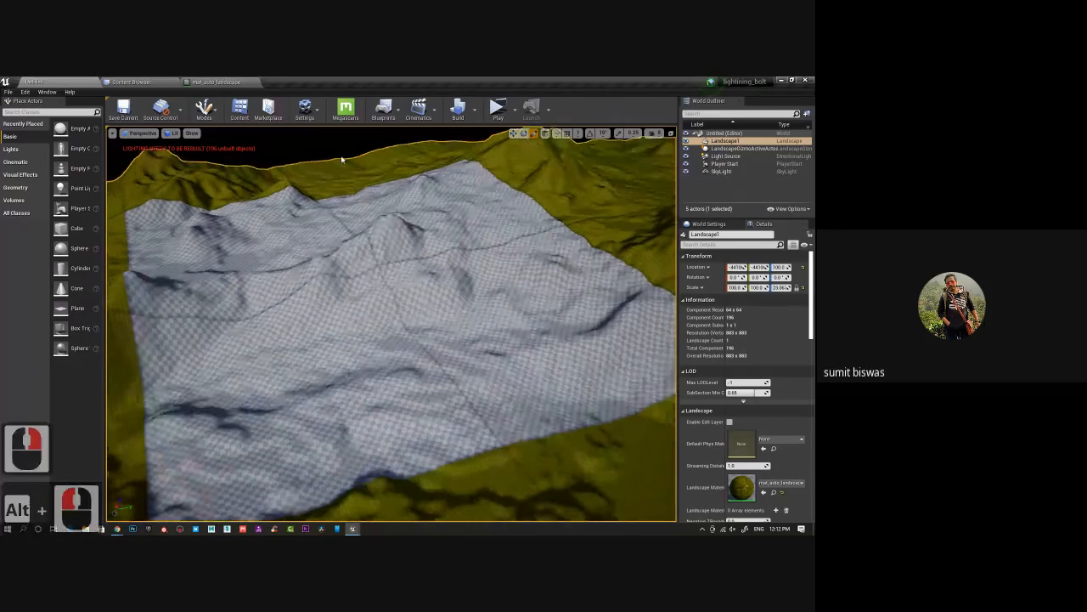
pyautogui.click(212, 82)
pyautogui.moveTo(238, 213); pyautogui.dragTo(357, 212, button='right')
pyautogui.rightClick(302, 215)
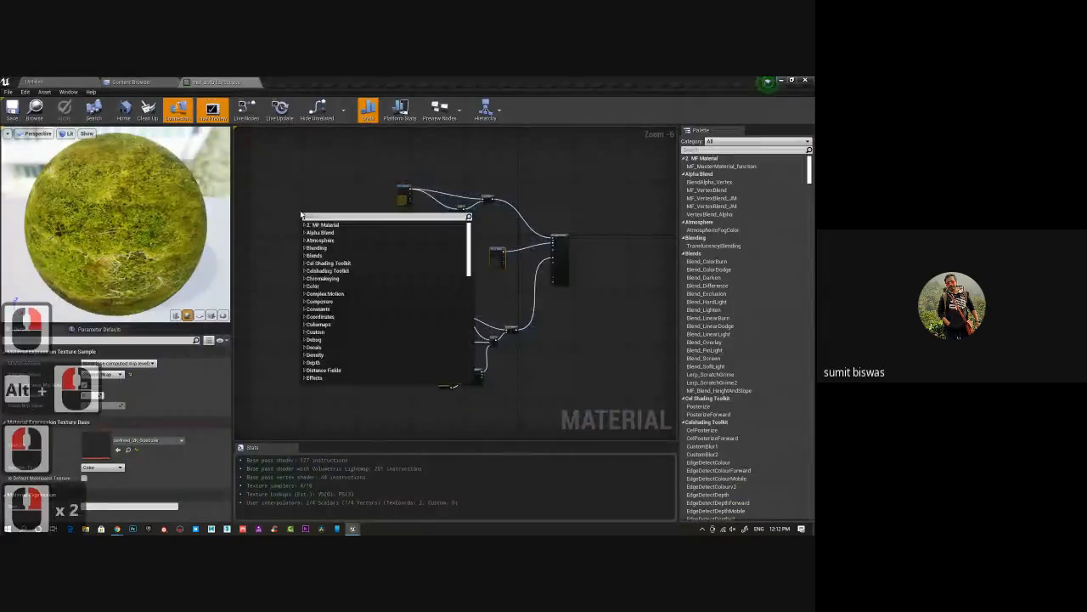
pyautogui.write('land')
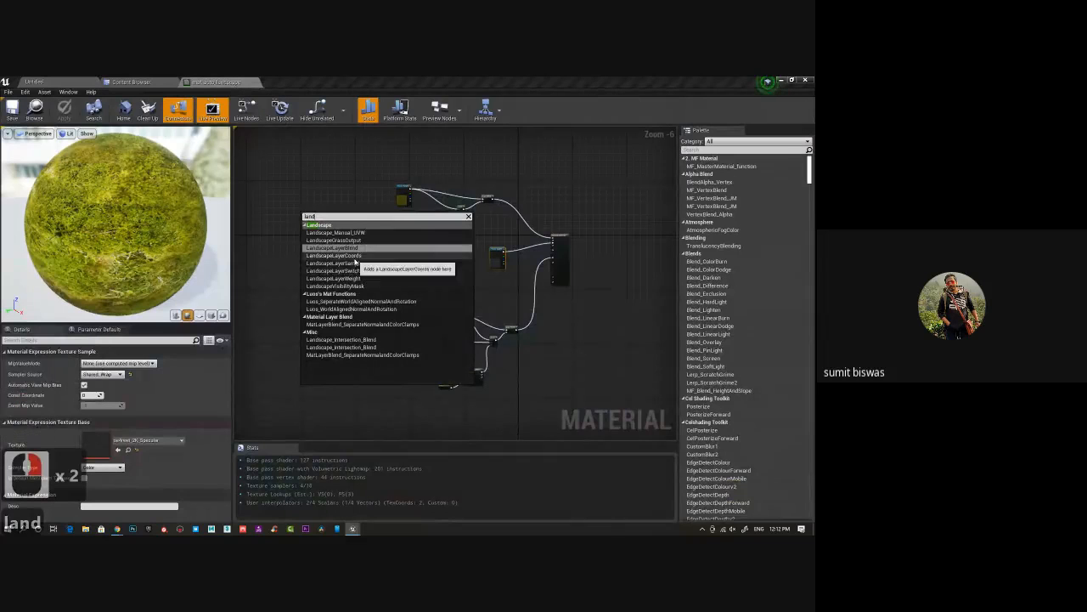
pyautogui.click(365, 256)
pyautogui.scroll(3, 396, 253)
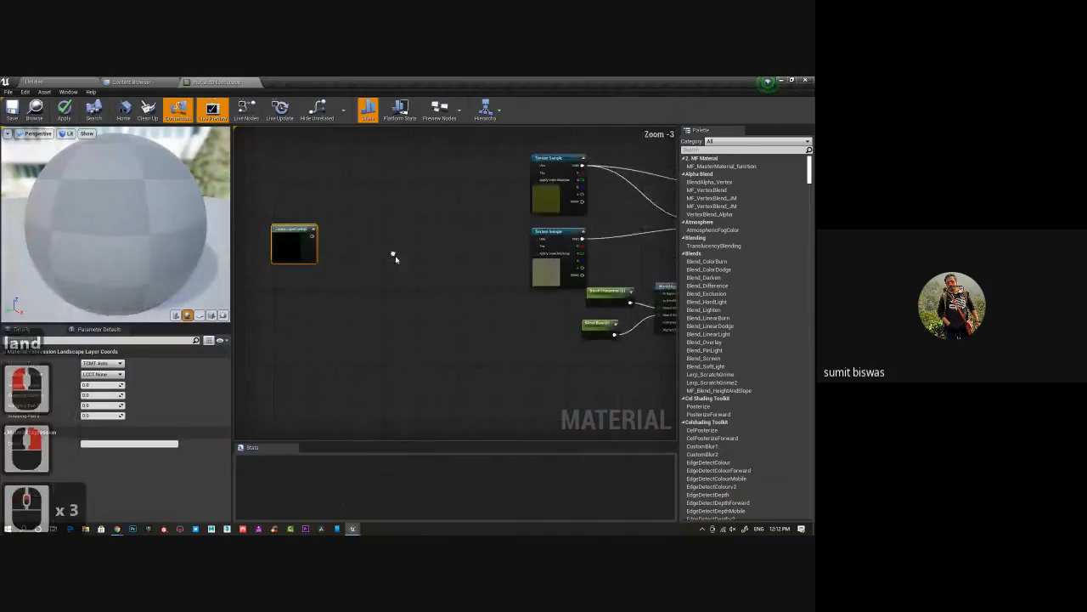
pyautogui.moveTo(337, 226); pyautogui.dragTo(378, 208)
pyautogui.moveTo(437, 226); pyautogui.dragTo(386, 239, button='right')
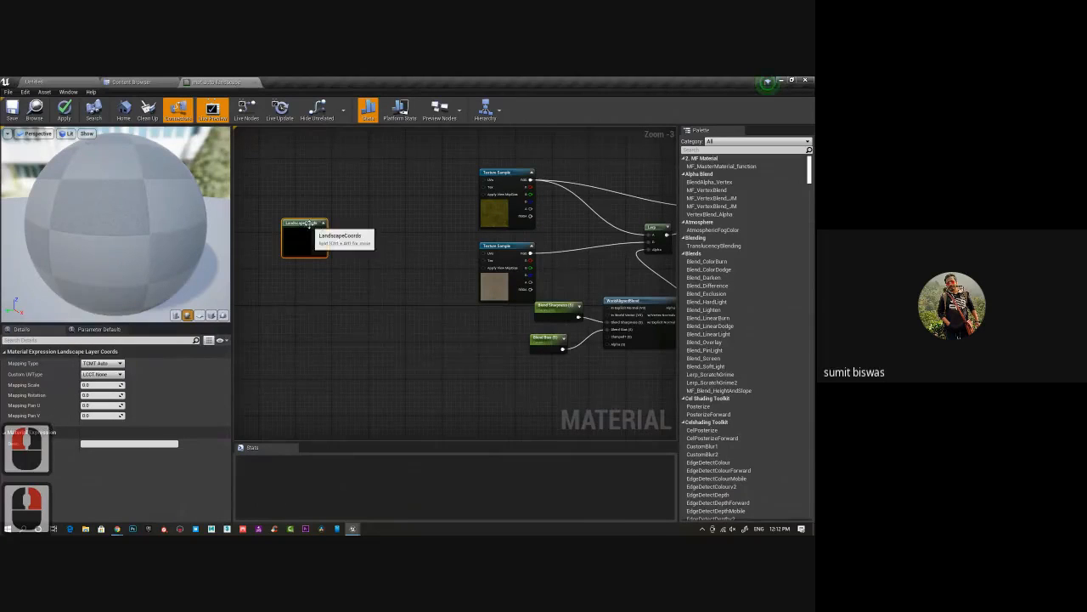
# Insert a Multiply node after the landscape coordinates and feed it into the UVs of both albedo texture samples.
pyautogui.moveTo(312, 229); pyautogui.dragTo(485, 182)
pyautogui.click(371, 237)
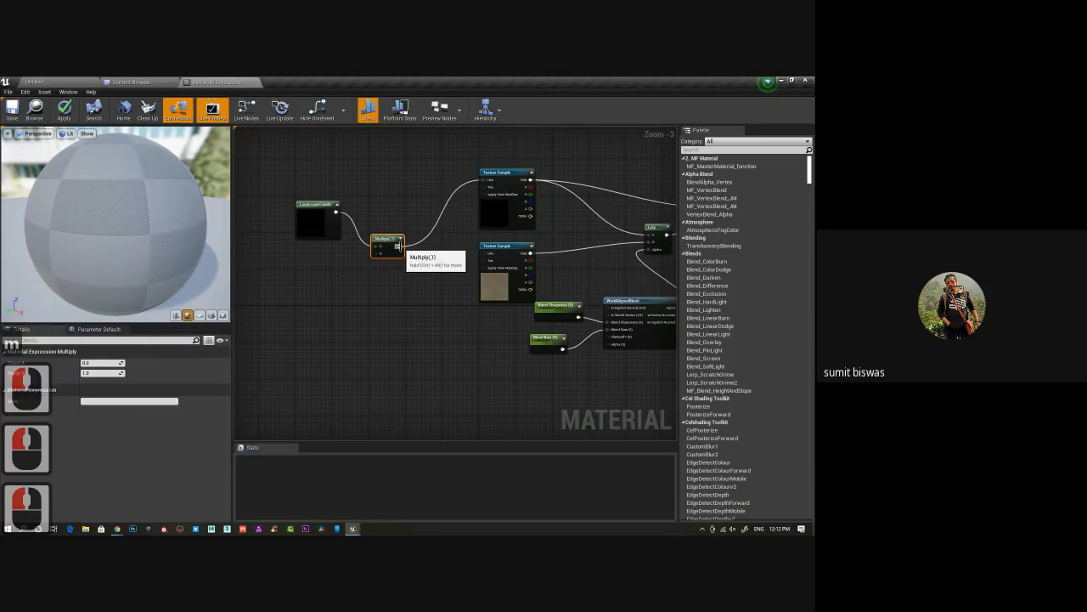
pyautogui.moveTo(400, 247); pyautogui.dragTo(484, 254)
pyautogui.moveTo(436, 341); pyautogui.dragTo(390, 261, button='right')
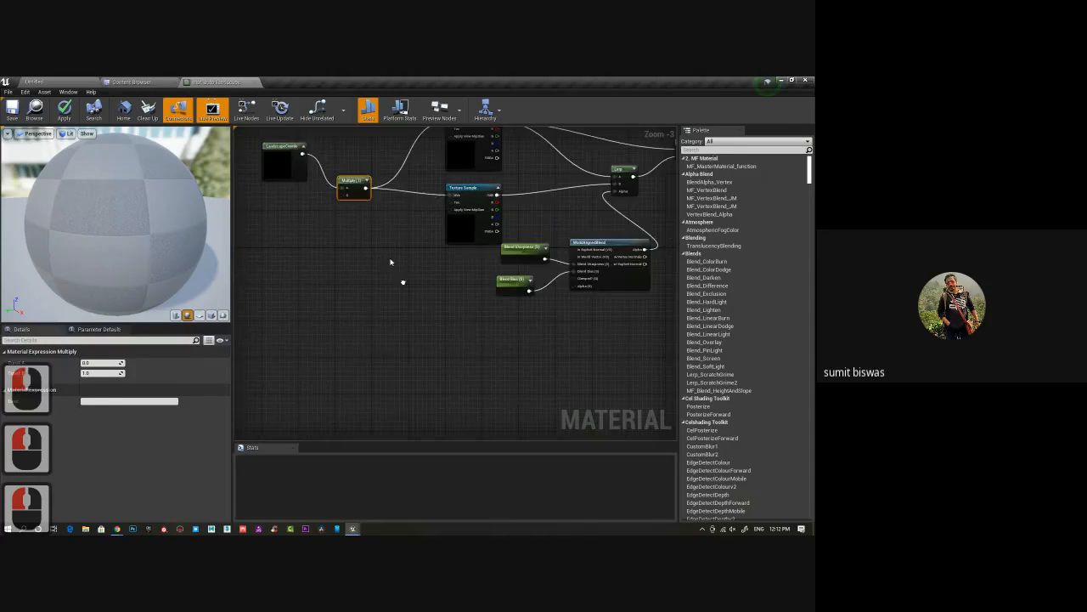
# Move the Multiply node near the normal maps and connect its output to the UVs of the specular and both normal texture samples.
pyautogui.scroll(-2, 390, 261)
pyautogui.moveTo(347, 193); pyautogui.dragTo(536, 255)
pyautogui.moveTo(353, 197); pyautogui.dragTo(416, 334)
pyautogui.scroll(4, 436, 356)
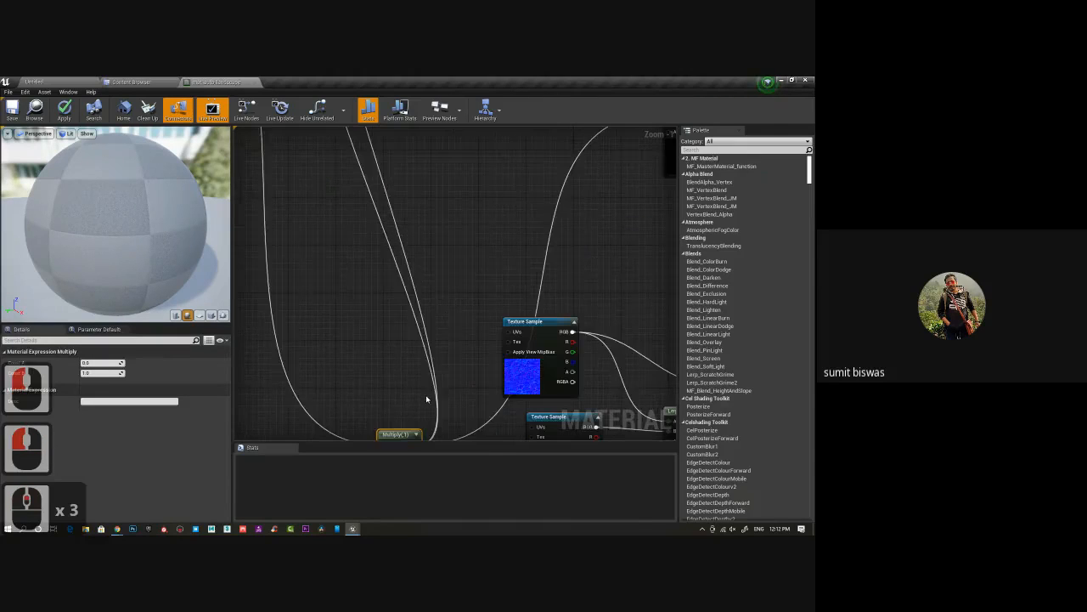
pyautogui.click(425, 367)
pyautogui.moveTo(426, 365); pyautogui.dragTo(394, 241, button='right')
pyautogui.moveTo(374, 319); pyautogui.dragTo(477, 211)
pyautogui.moveTo(307, 210); pyautogui.dragTo(499, 307)
# Add a scalar parameter named tilling beside the Multiply node and set its default value to 1.
pyautogui.scroll(-4, 467, 323)
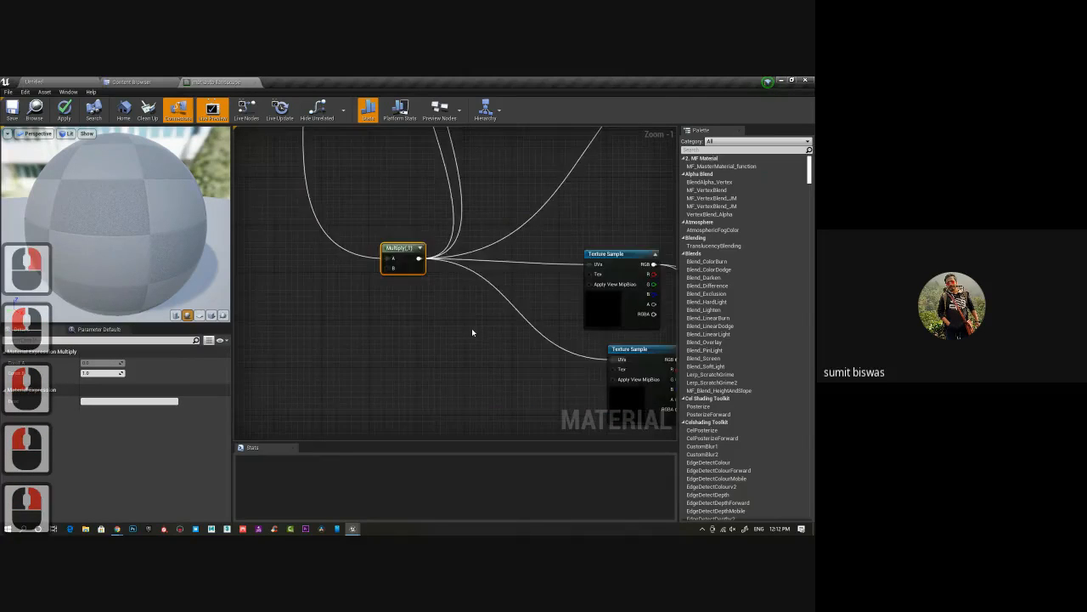
pyautogui.click(382, 350)
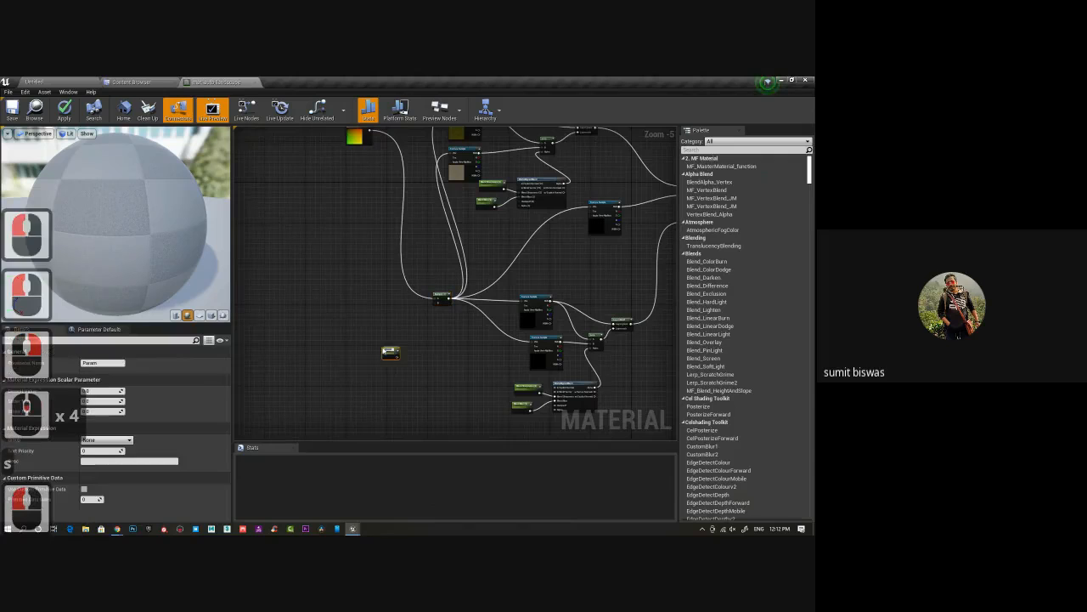
pyautogui.write('tilling')
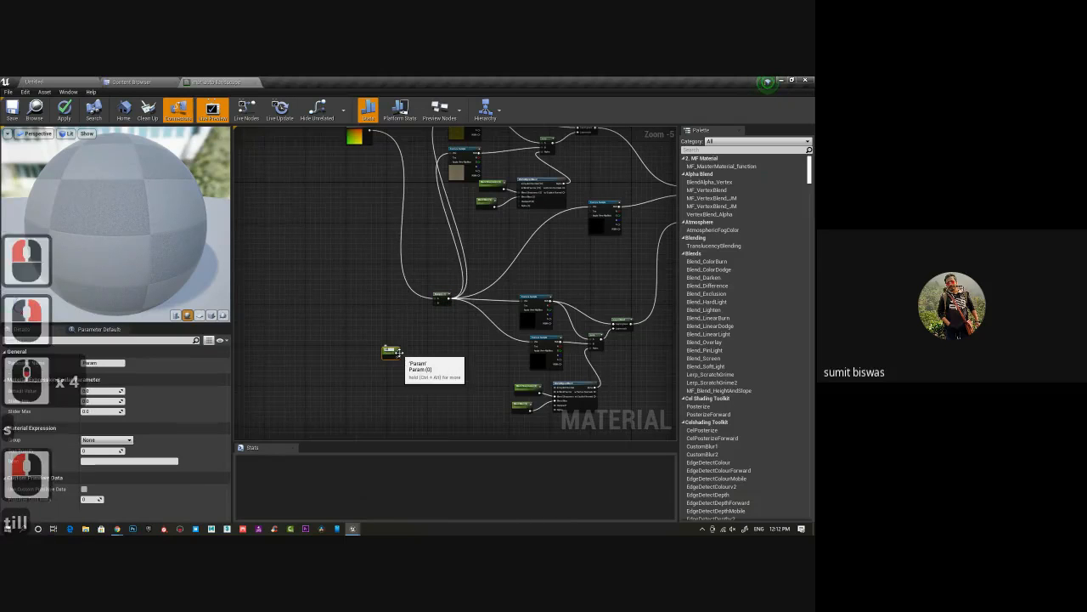
pyautogui.press('Return')
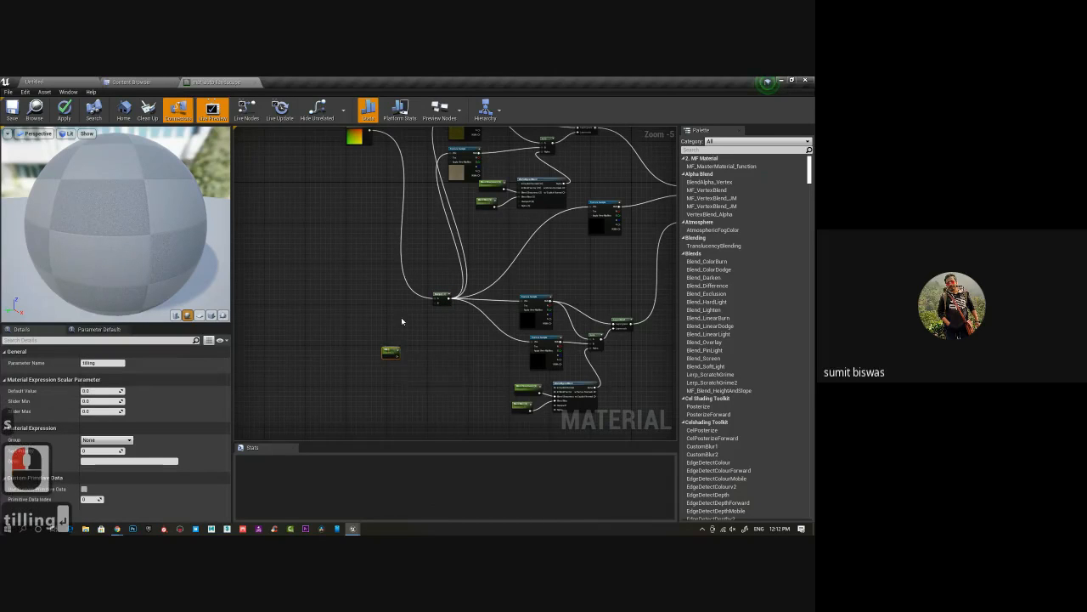
pyautogui.moveTo(401, 317); pyautogui.dragTo(371, 292, button='right')
pyautogui.click(102, 391)
pyautogui.write('1')
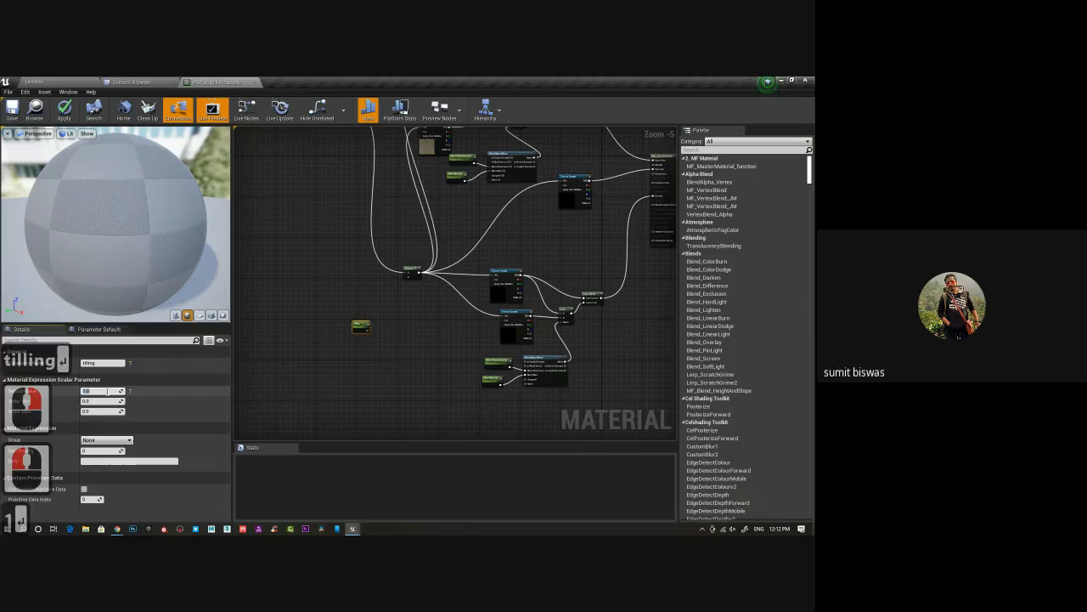
pyautogui.press('Return')
# Connect the tilling parameter to the Multiply node's second input, tidy the coordinate nodes and save the material.
pyautogui.scroll(2, 347, 349)
pyautogui.moveTo(347, 349); pyautogui.dragTo(427, 284)
pyautogui.scroll(3, 347, 286)
pyautogui.scroll(-7, 456, 301)
pyautogui.click(417, 265)
pyautogui.moveTo(457, 334); pyautogui.dragTo(409, 339, button='right')
pyautogui.click(12, 109)
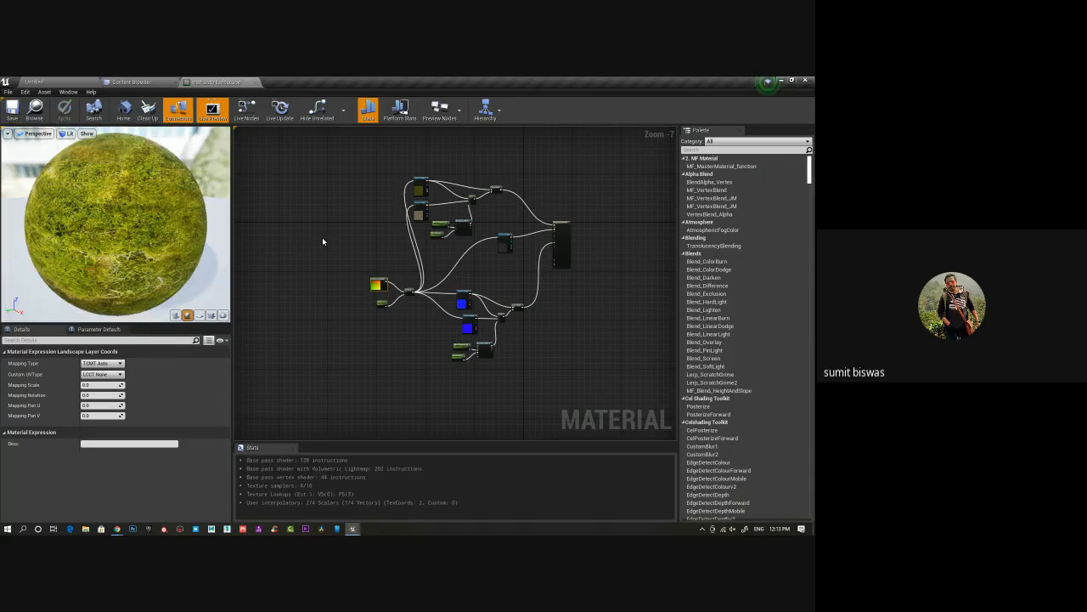
pyautogui.moveTo(204, 170); pyautogui.dragTo(154, 247)
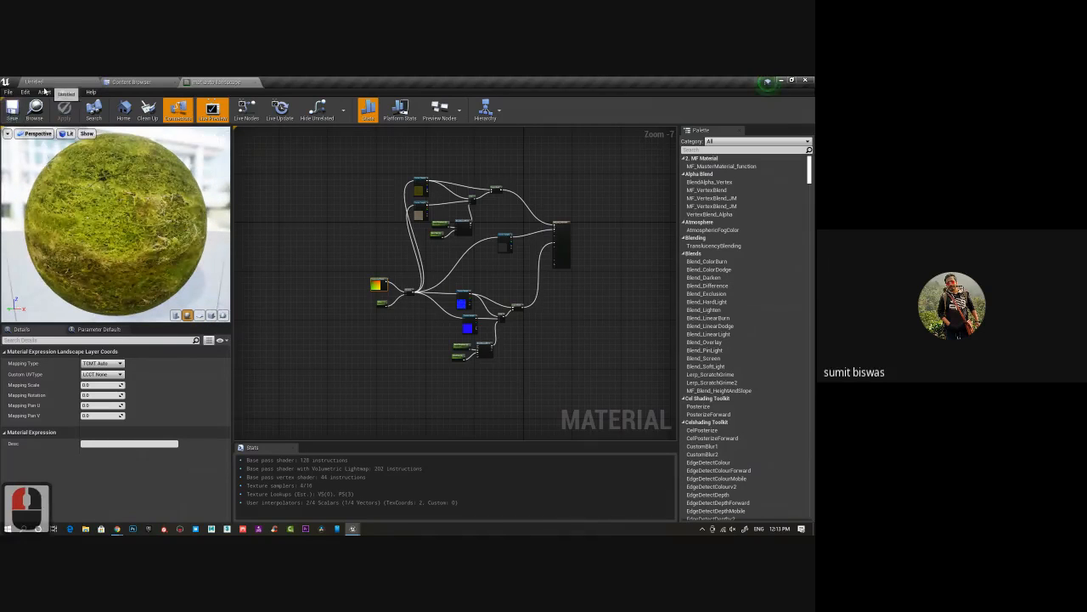
pyautogui.click(13, 109)
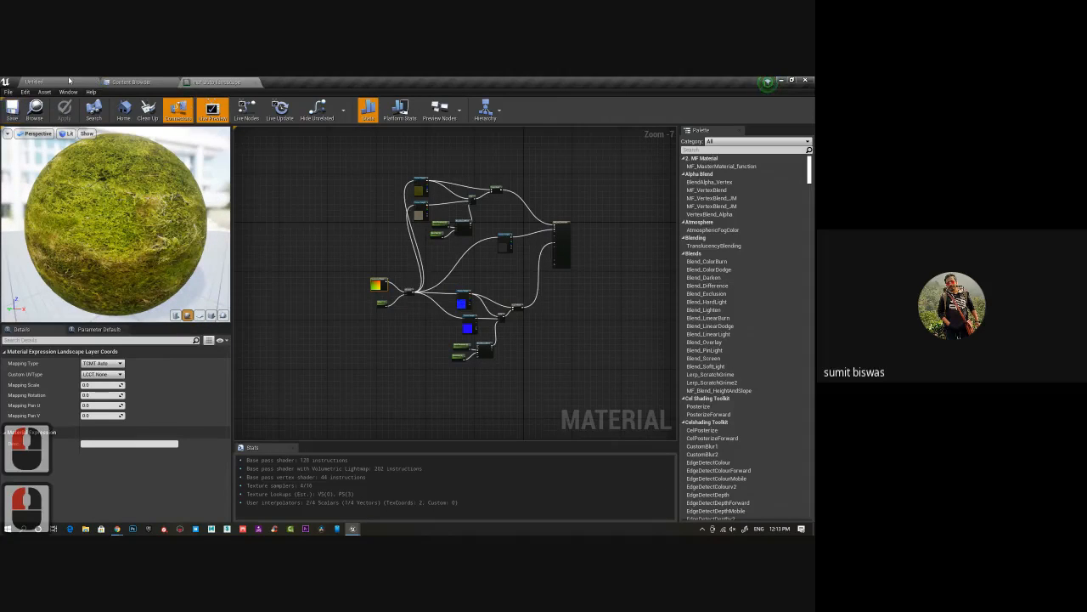
# Inspect the landscape in the level and examine the rock layer's layer info assignment in Landscape paint mode.
pyautogui.click(39, 81)
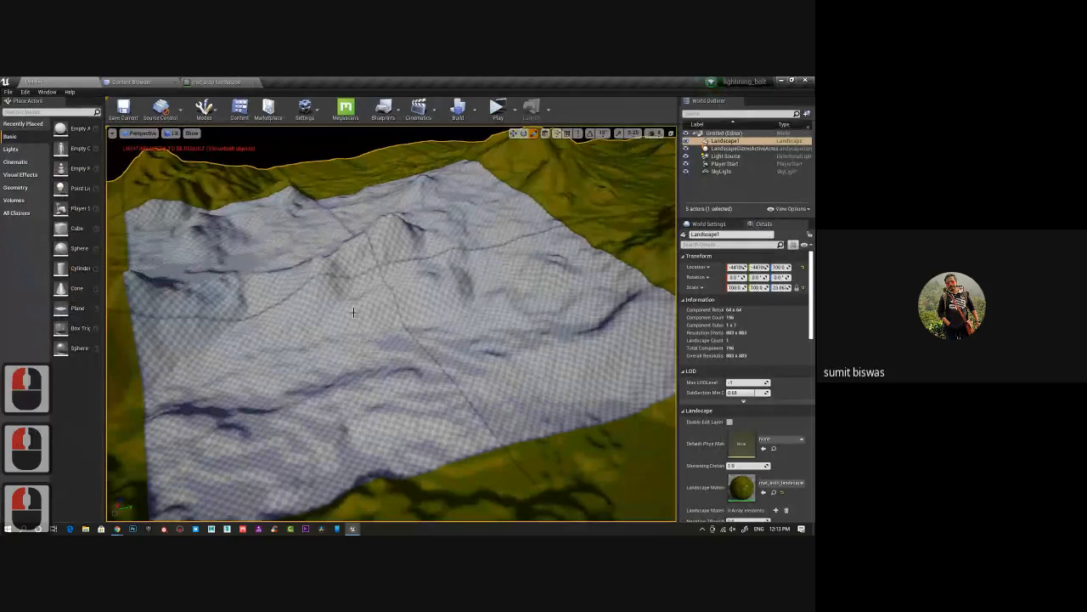
pyautogui.keyDown('alt'); pyautogui.moveTo(354, 311); pyautogui.dragTo(219, 355); pyautogui.keyUp('alt')
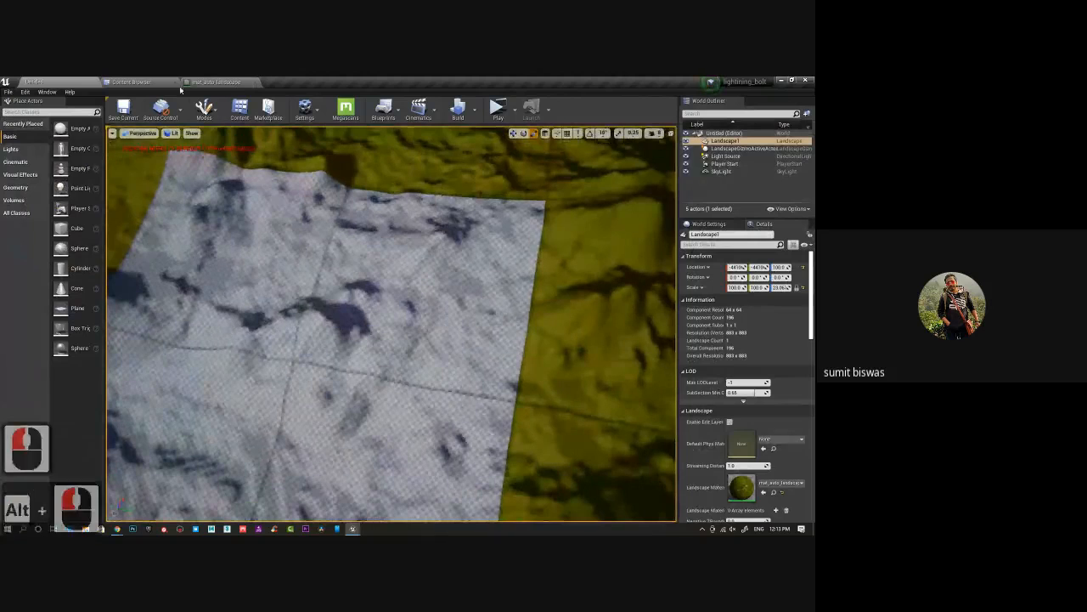
pyautogui.click(204, 109)
pyautogui.click(225, 147)
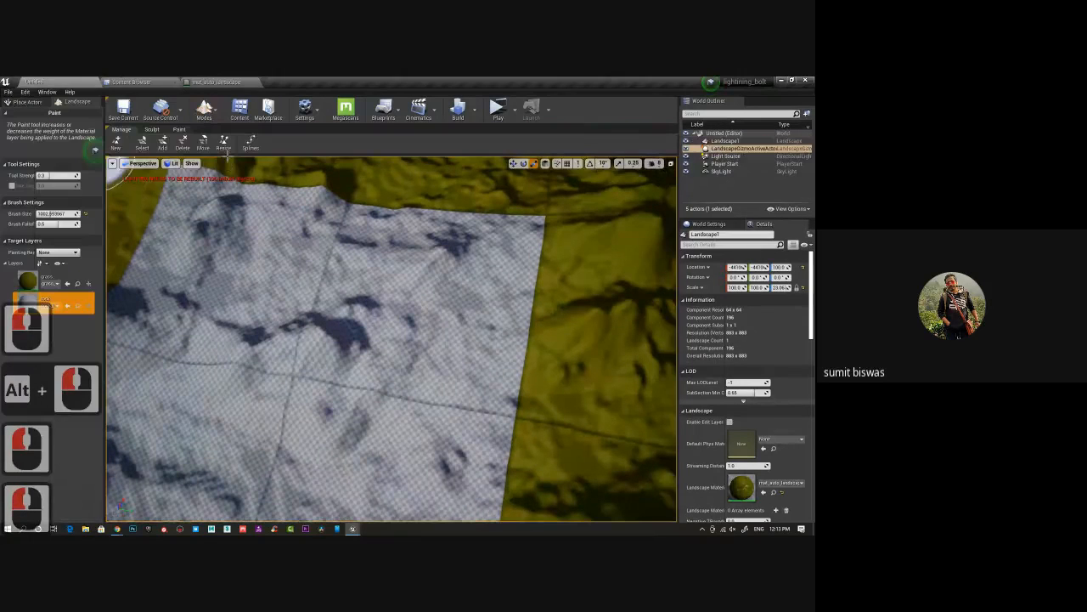
pyautogui.click(57, 306)
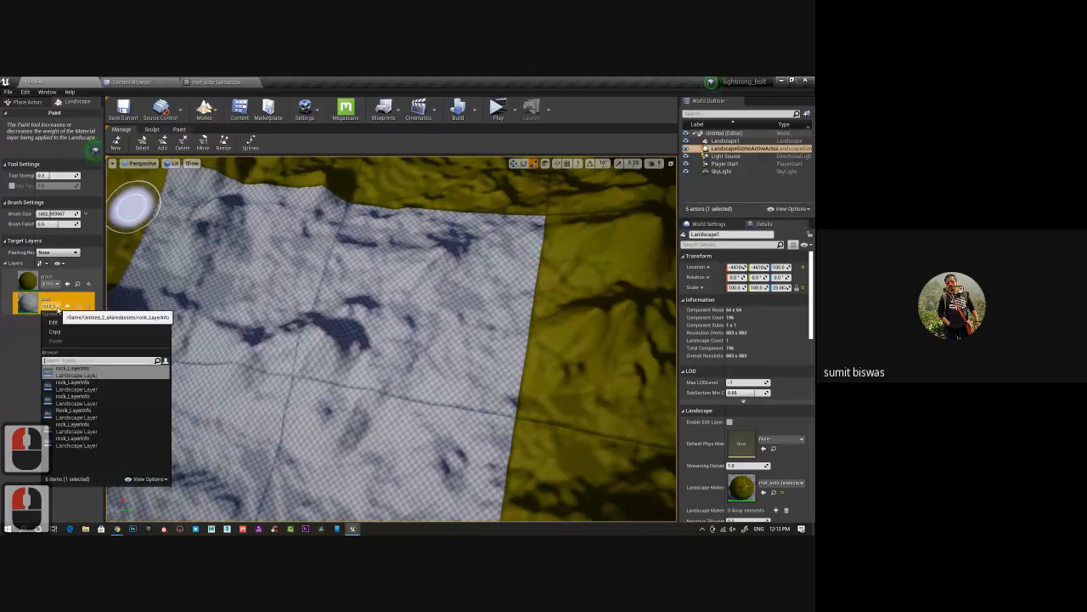
pyautogui.click(56, 308)
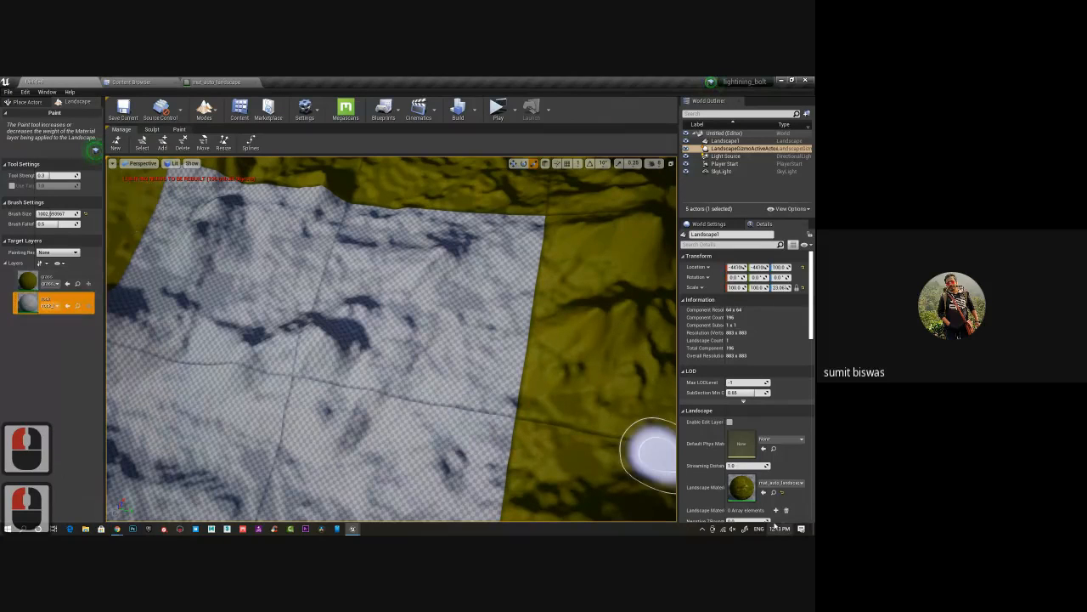
# Reset the landscape's assigned Landscape Material to its default of None.
pyautogui.click(784, 494)
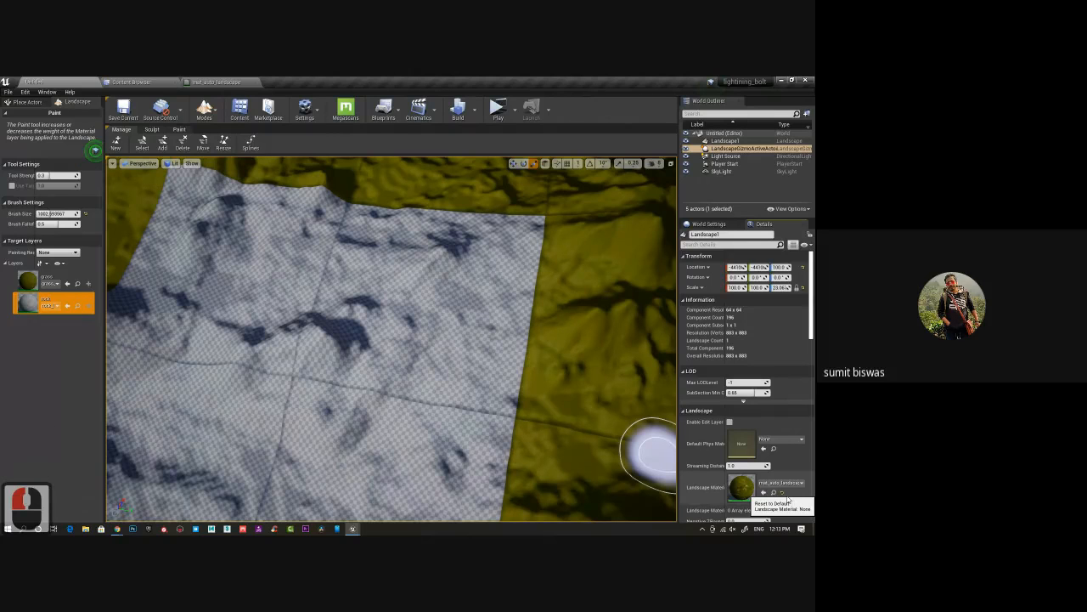
pyautogui.click(790, 498)
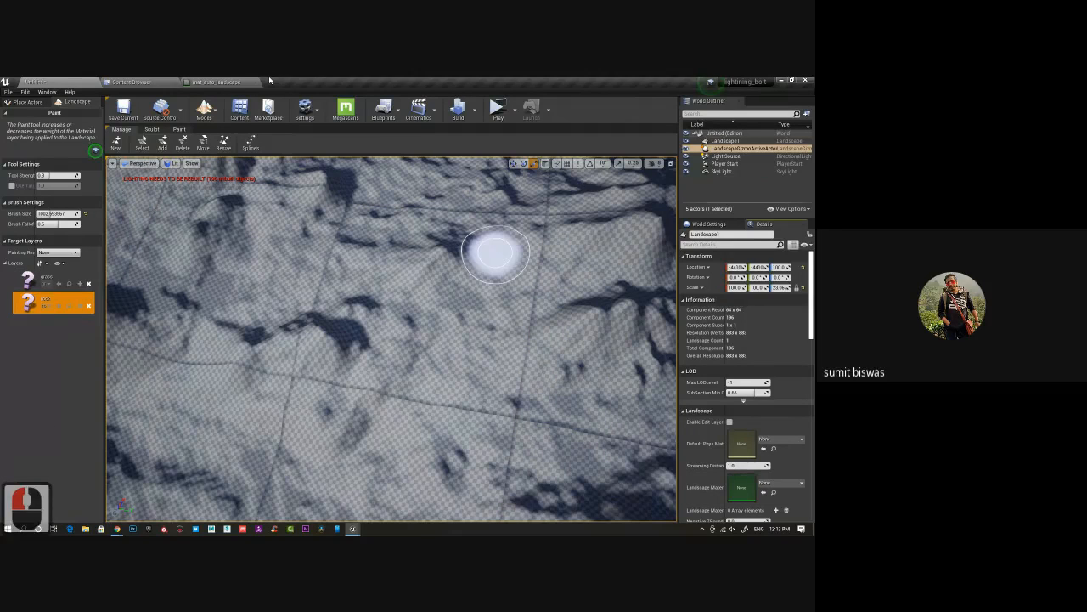
# Create a material instance of mat_auto_landscape named mat_auto_landscape_Inst in the GA193 folder and save all assets.
pyautogui.click(172, 81)
pyautogui.rightClick(381, 210)
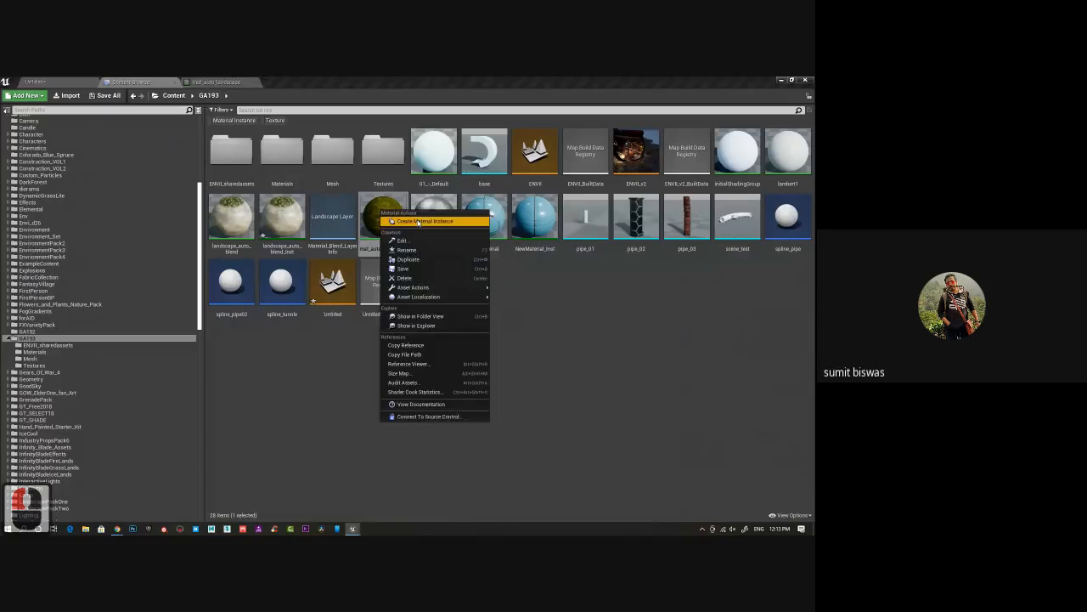
pyautogui.click(403, 220)
pyautogui.click(479, 291)
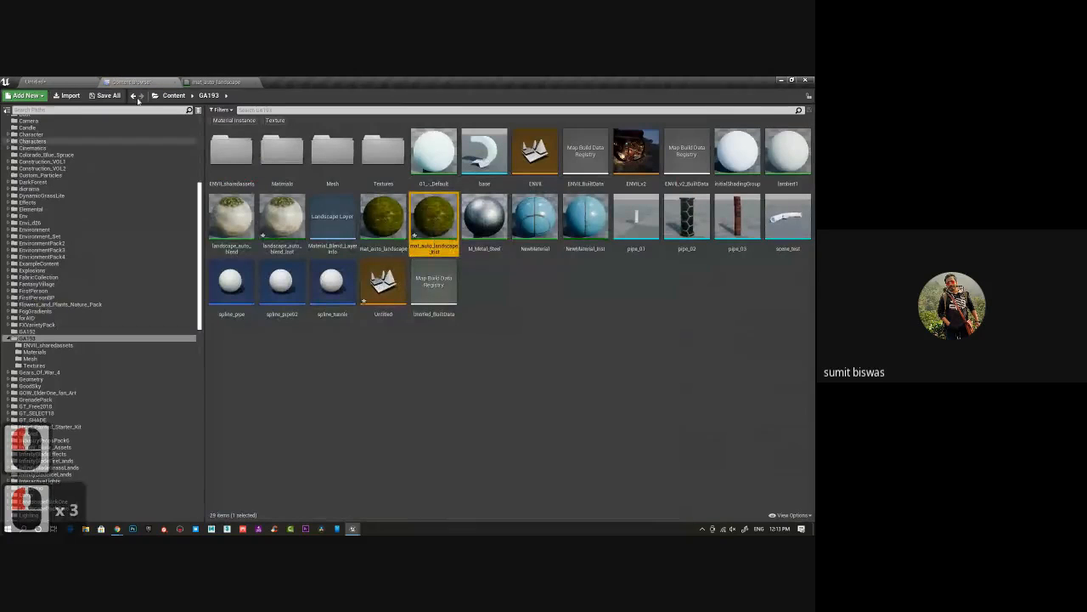
pyautogui.click(103, 97)
pyautogui.click(484, 380)
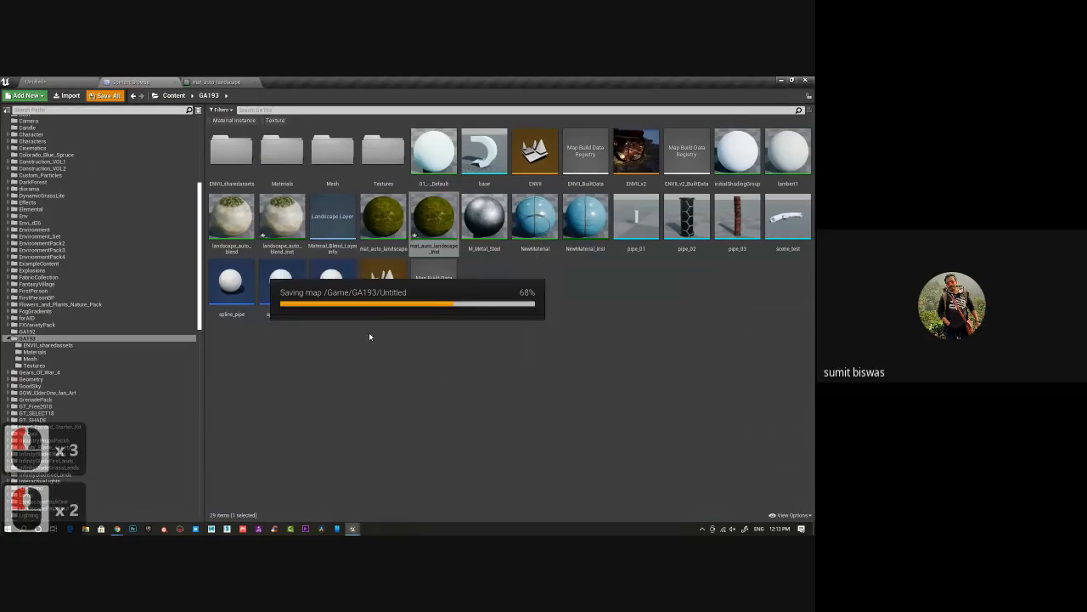
# Assign mat_auto_landscape_Inst as the landscape's Landscape Material.
pyautogui.click(431, 223)
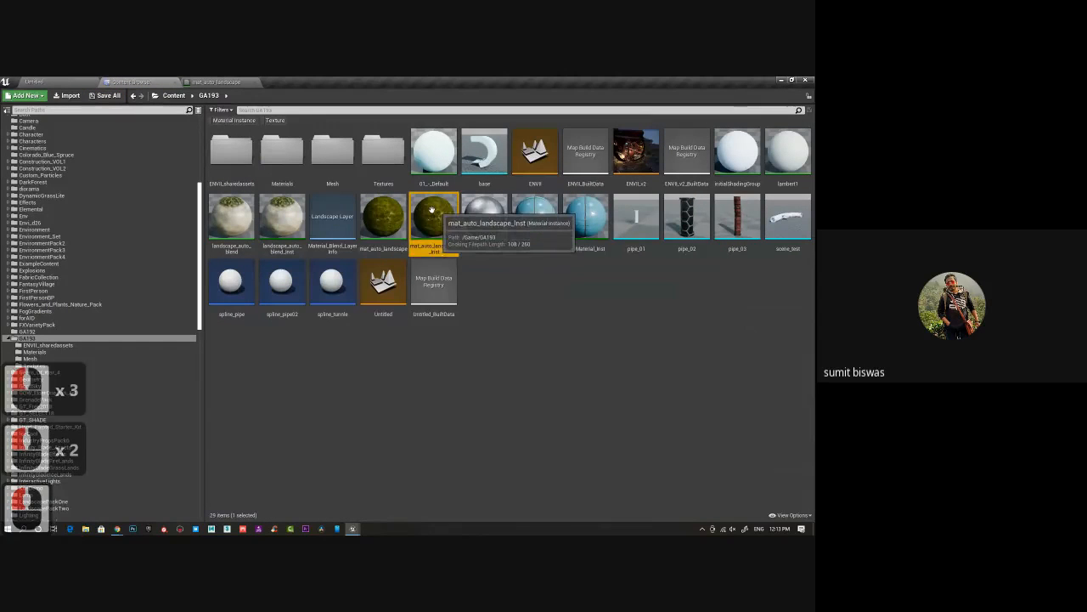
pyautogui.click(65, 78)
pyautogui.click(764, 492)
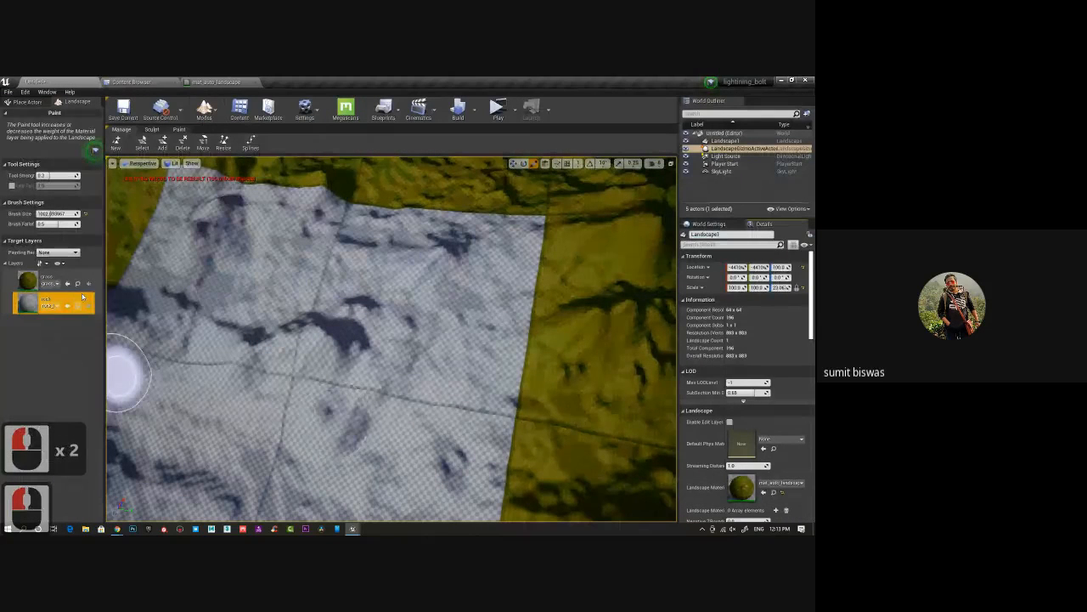
# Inspect the rock layer's layer info asset, close it, and look through the rock_LayerInfo assets available for the layer.
pyautogui.click(56, 306)
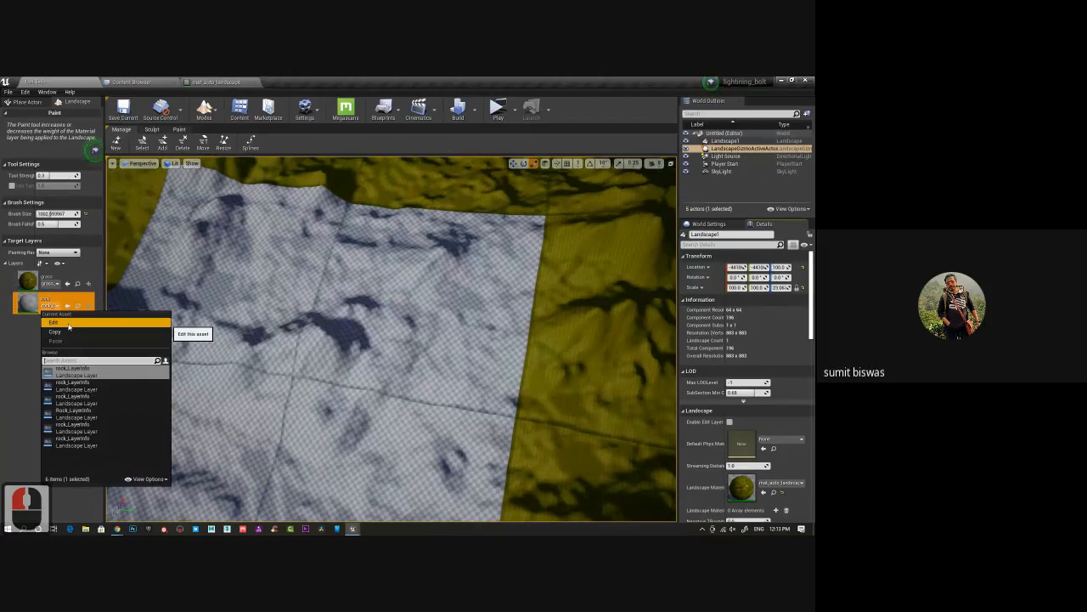
pyautogui.click(55, 323)
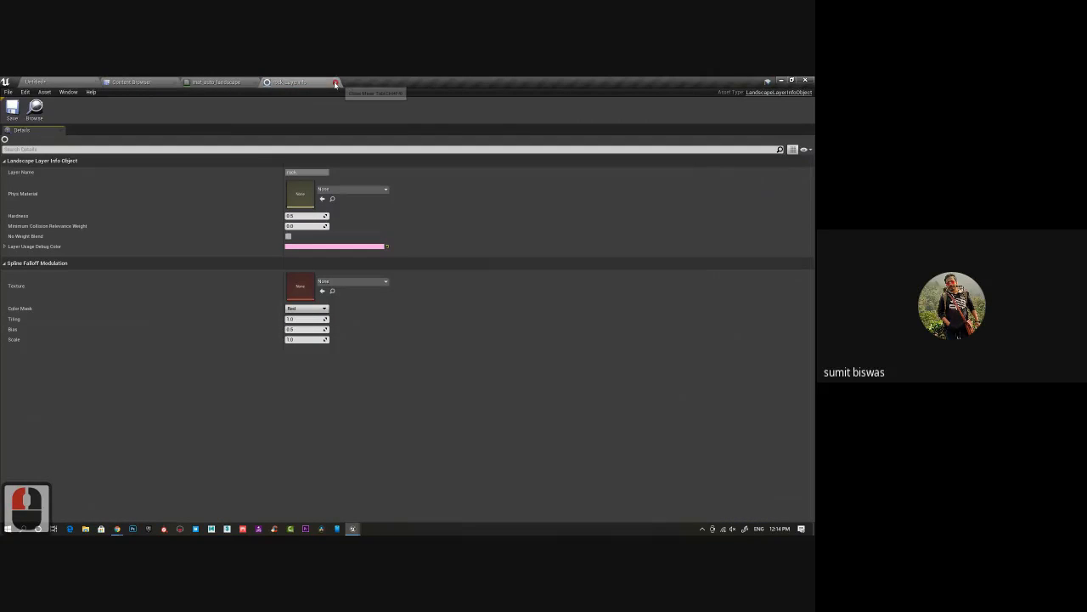
pyautogui.click(336, 84)
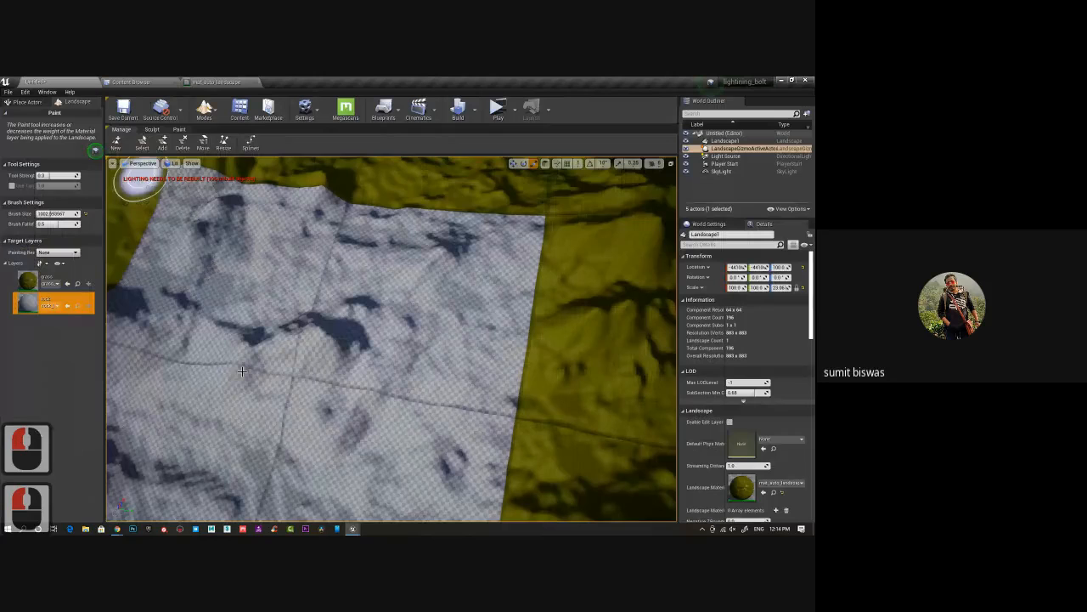
pyautogui.click(67, 307)
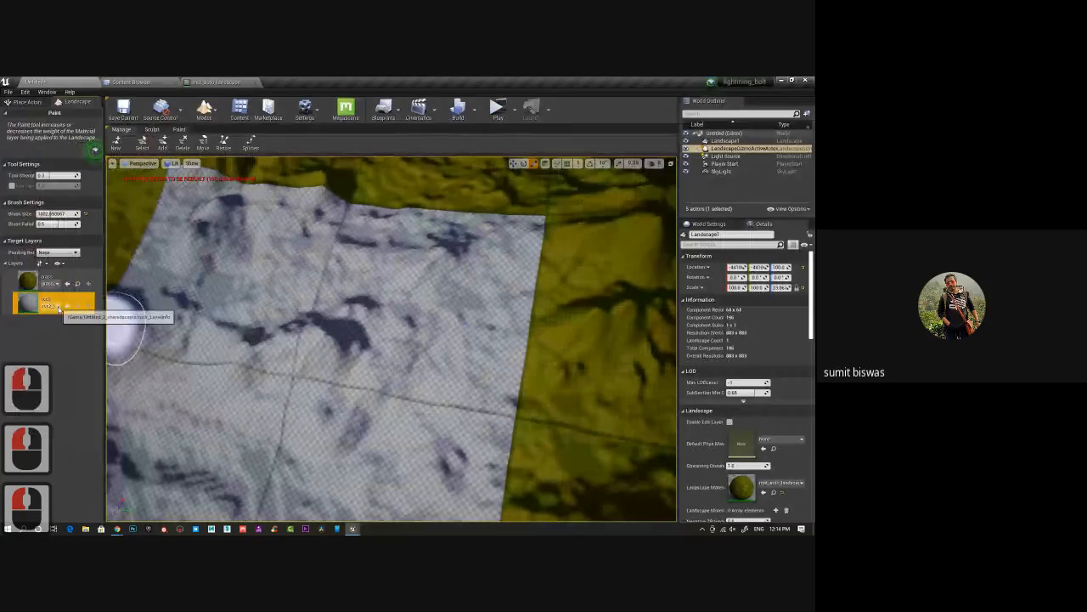
pyautogui.click(67, 308)
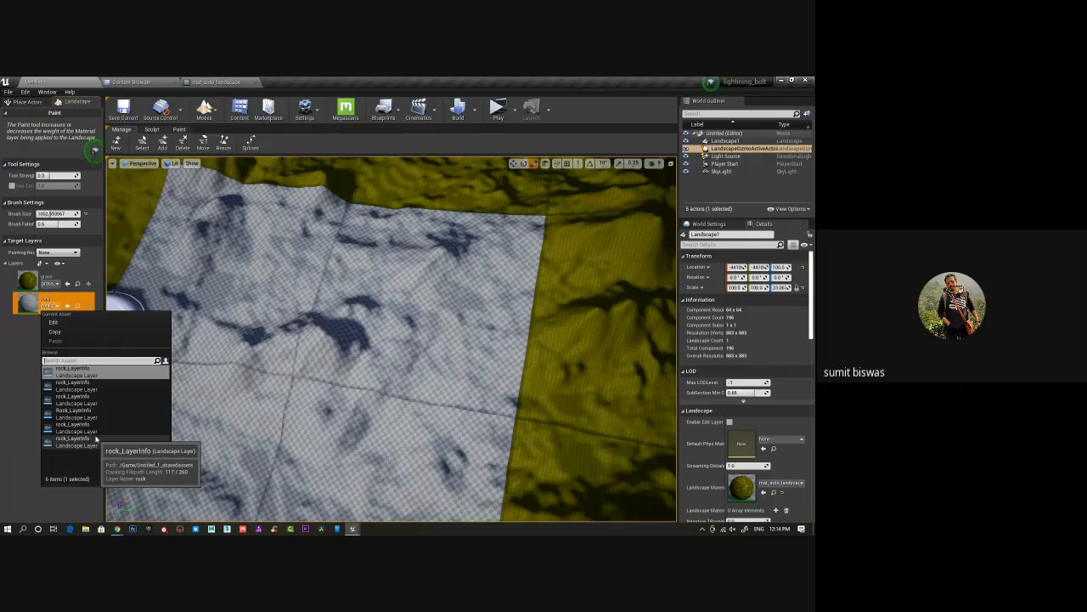
pyautogui.click(20, 373)
pyautogui.click(59, 307)
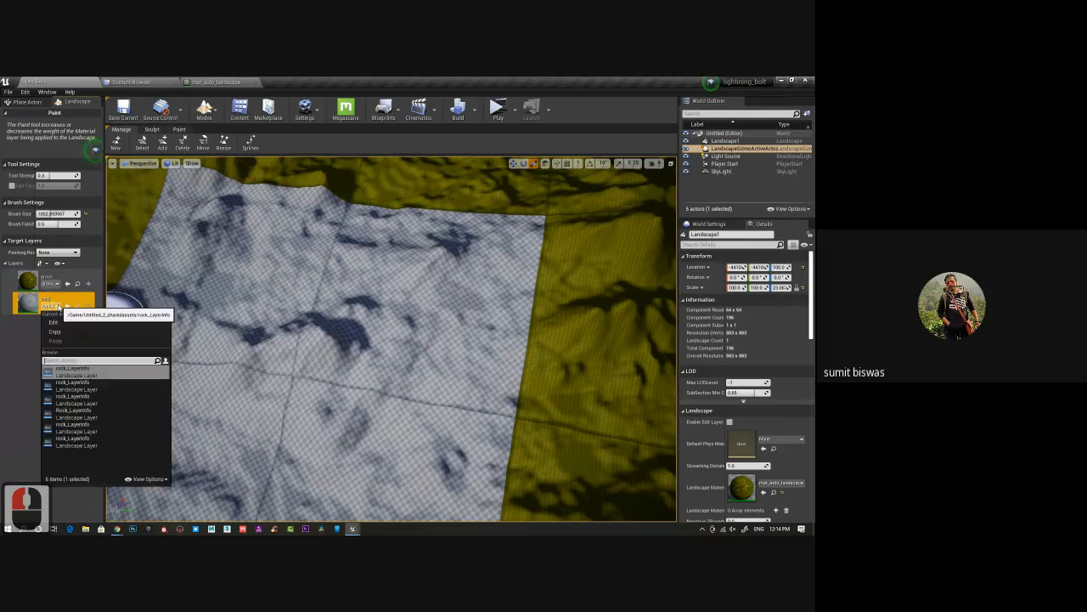
pyautogui.click(59, 306)
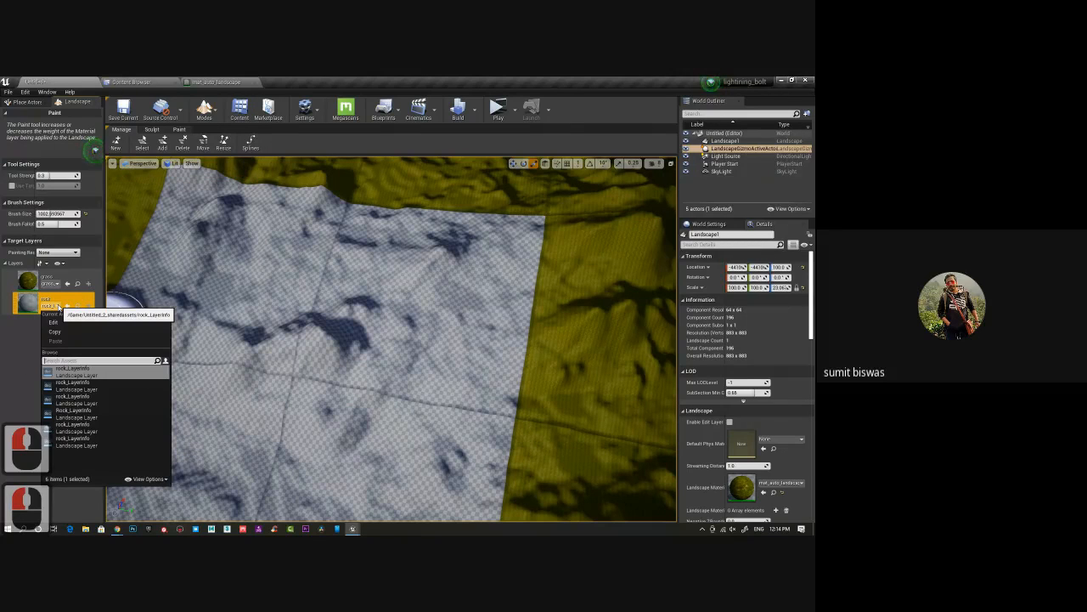
pyautogui.click(30, 326)
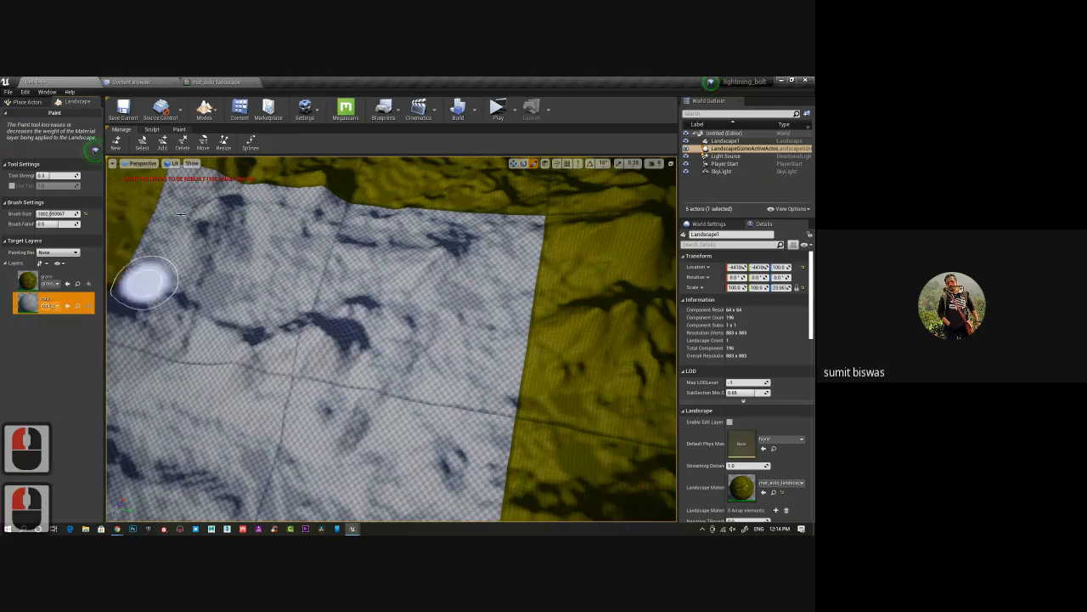
# Fill the whole landscape with the grass layer, leaving the rock layer as the selected target layer.
pyautogui.rightClick(34, 282)
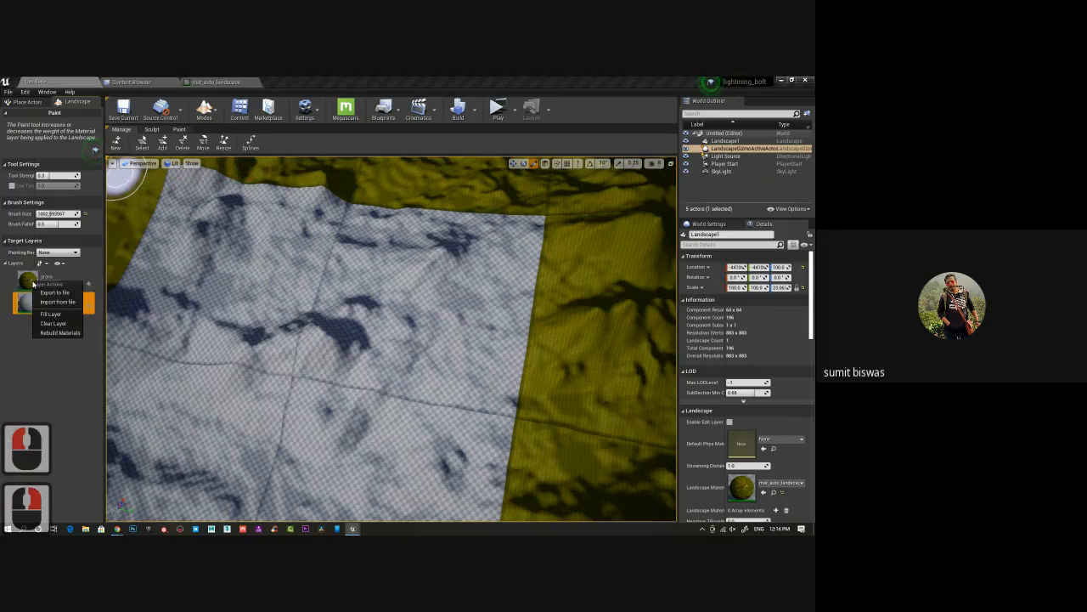
pyautogui.click(61, 315)
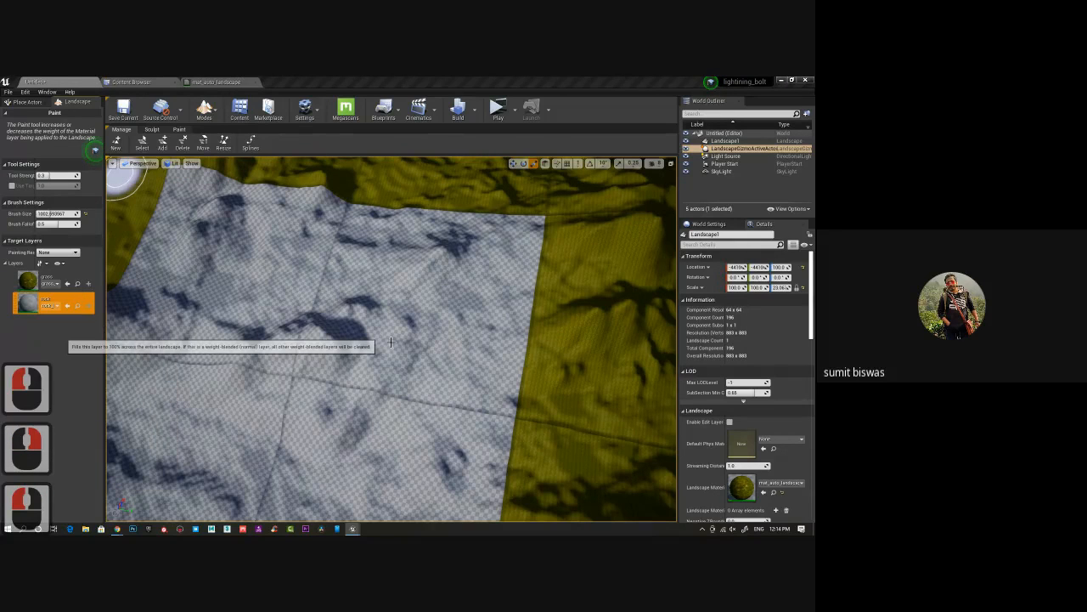
pyautogui.click(28, 305)
# Rebuild the materials of the rock target layer.
pyautogui.click(88, 308)
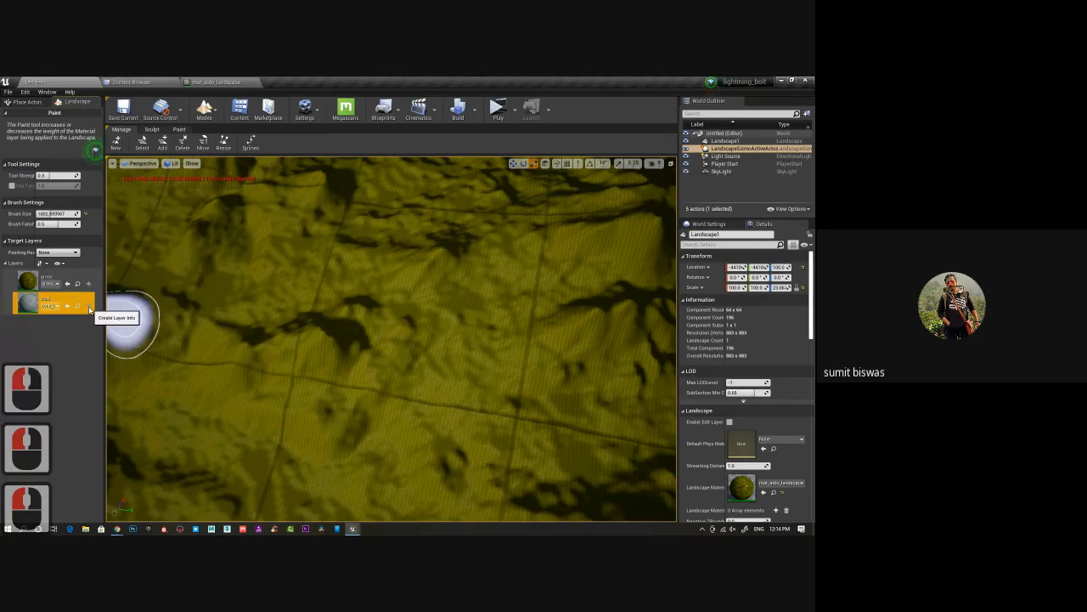
pyautogui.rightClick(32, 304)
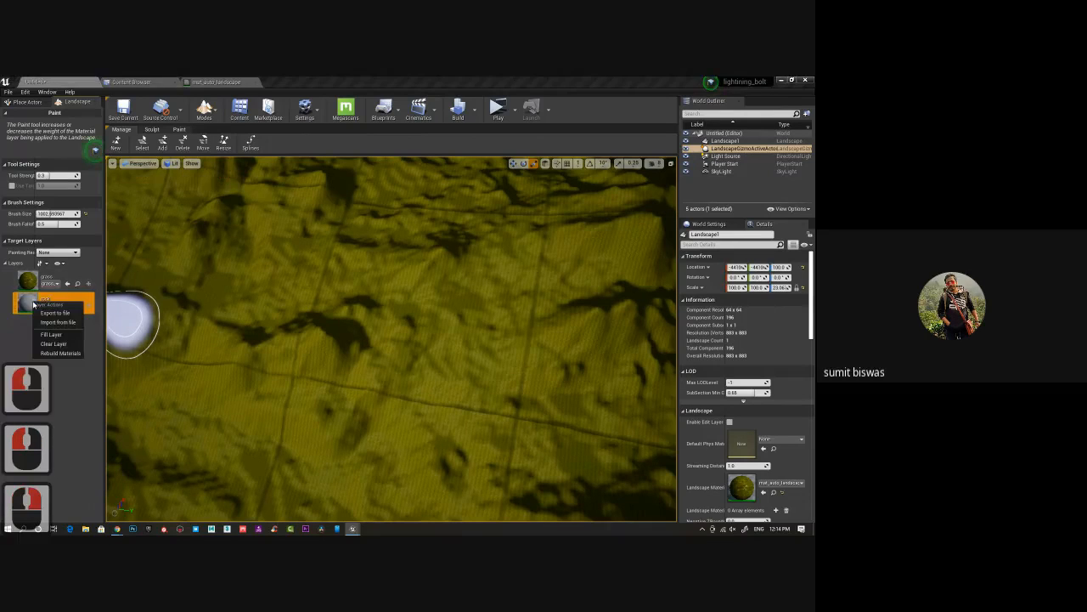
pyautogui.click(61, 352)
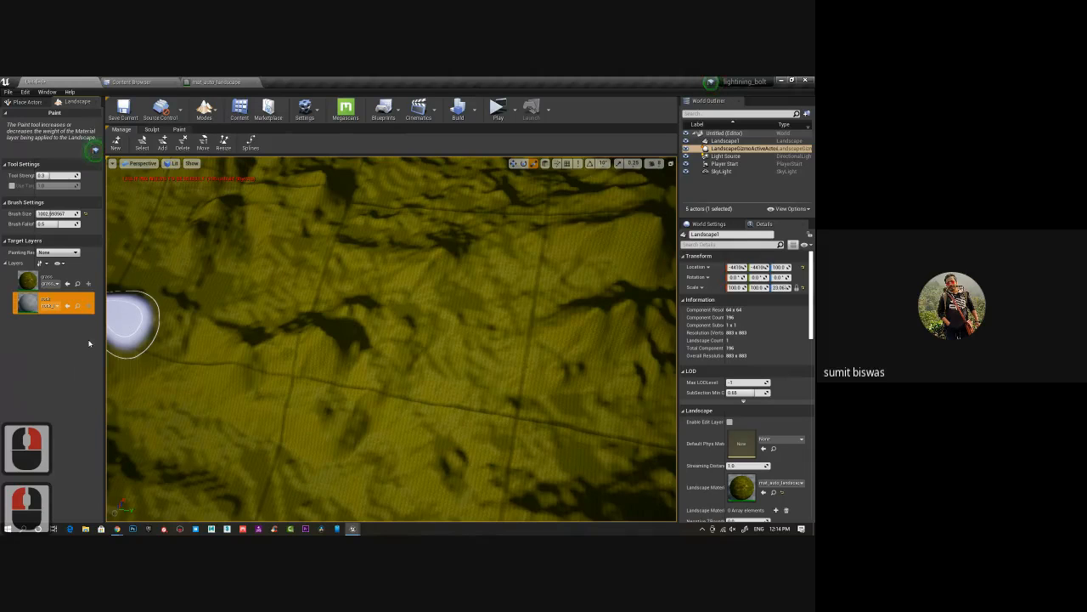
# Try to create or reassign the rock layer's layer info and recheck the rock_LayerInfo assets offered for it.
pyautogui.click(88, 309)
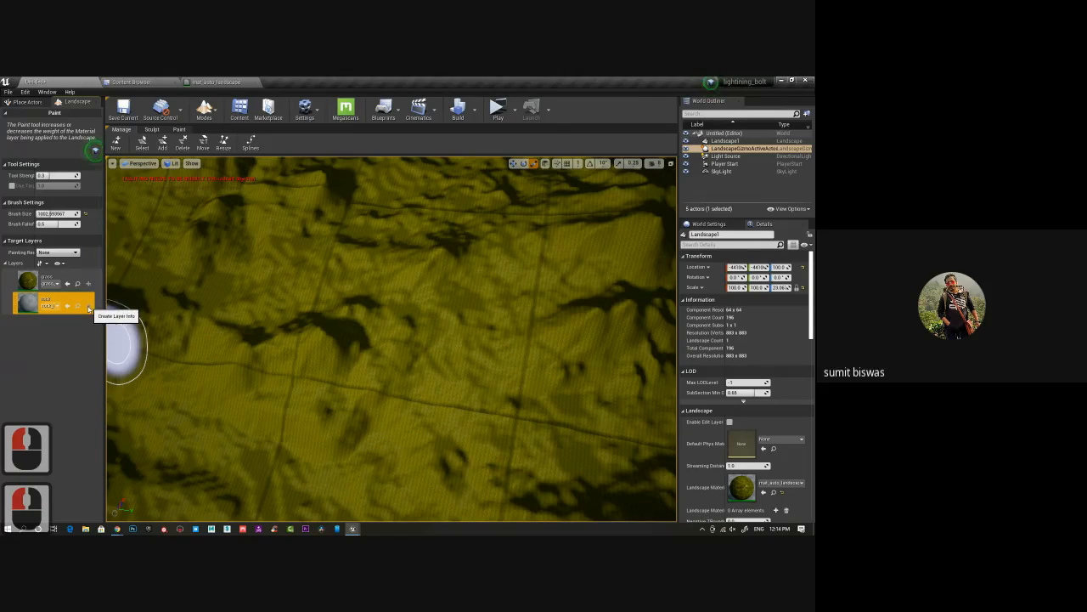
pyautogui.click(57, 307)
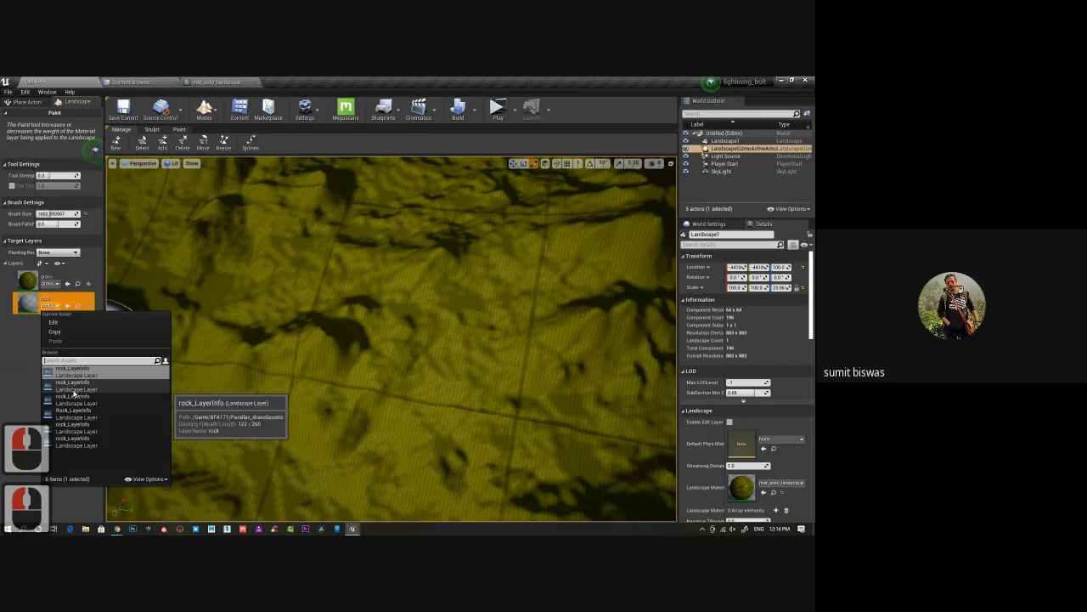
pyautogui.click(30, 368)
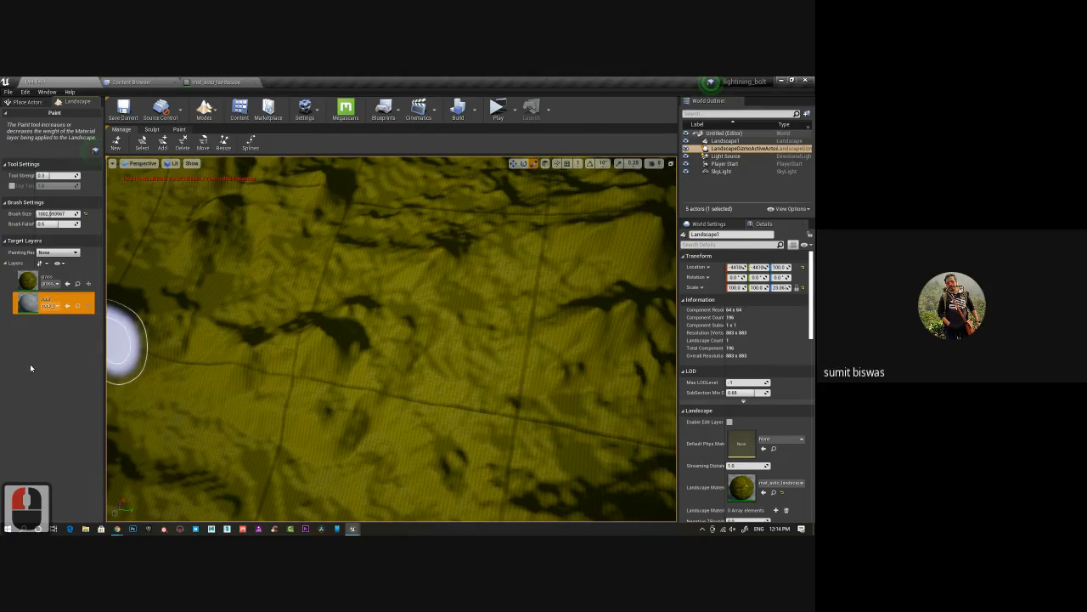
pyautogui.click(56, 306)
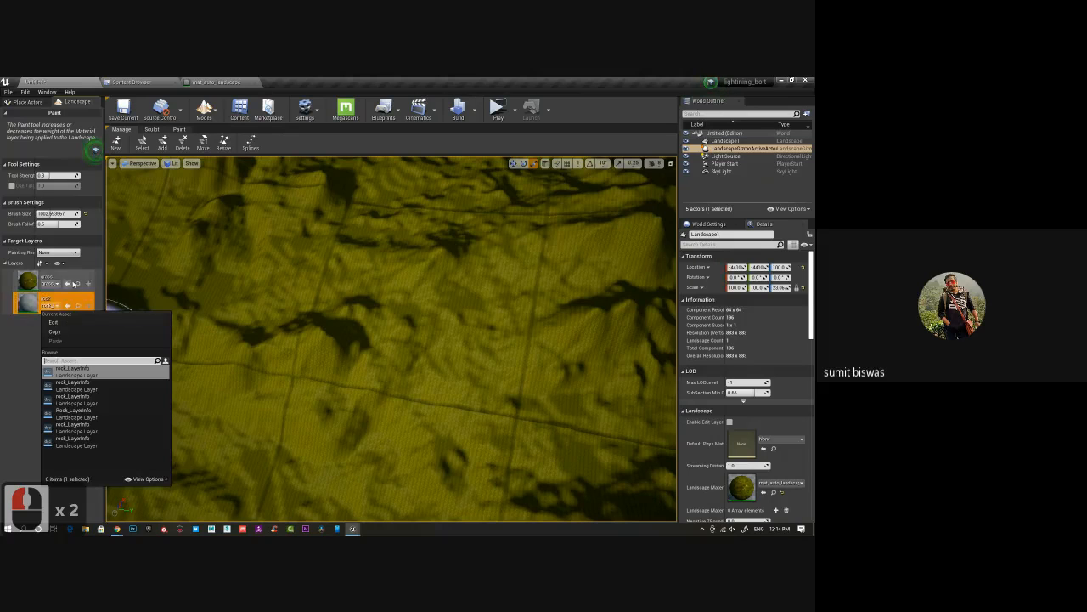
pyautogui.click(73, 253)
pyautogui.click(68, 336)
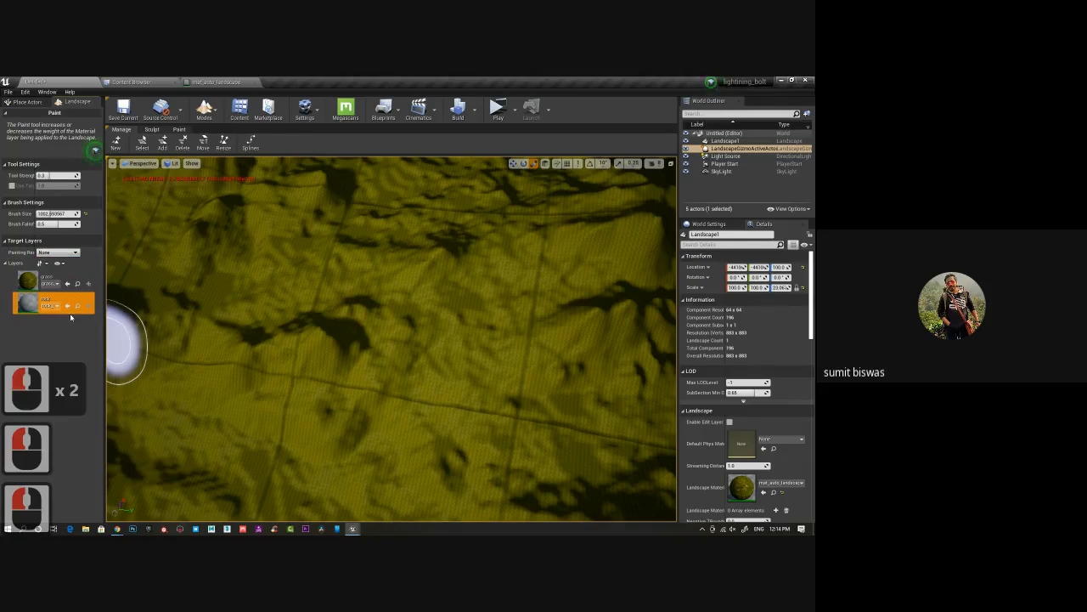
pyautogui.click(68, 306)
pyautogui.click(68, 306)
pyautogui.click(58, 305)
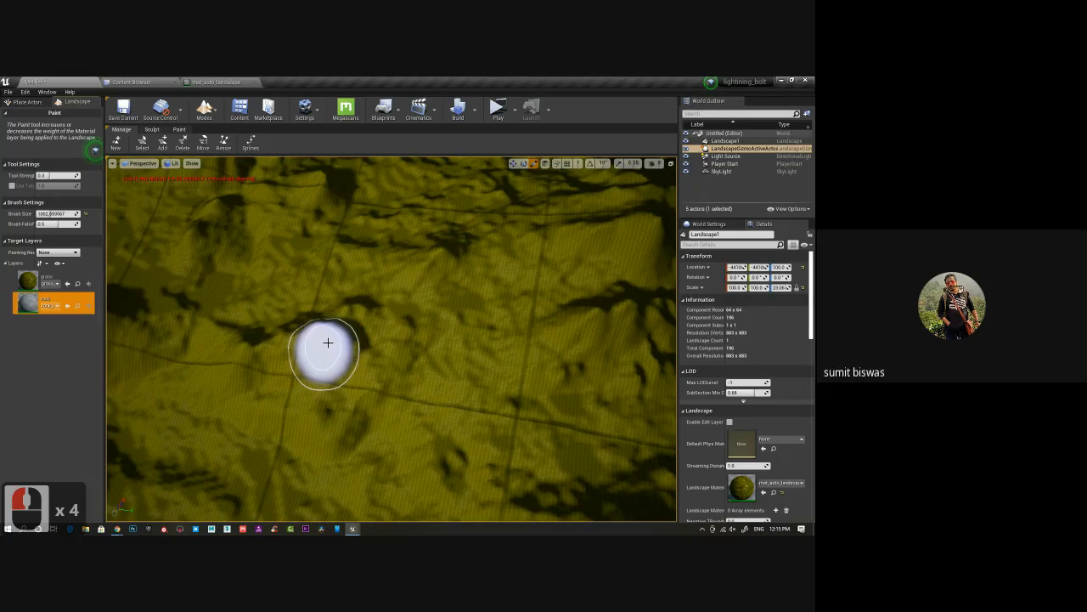
pyautogui.keyDown('alt'); pyautogui.moveTo(328, 343); pyautogui.dragTo(474, 320); pyautogui.keyUp('alt')
# Check the grass and rock layer settings of the upper Layer Blend node in the mat_auto_landscape material.
pyautogui.click(215, 82)
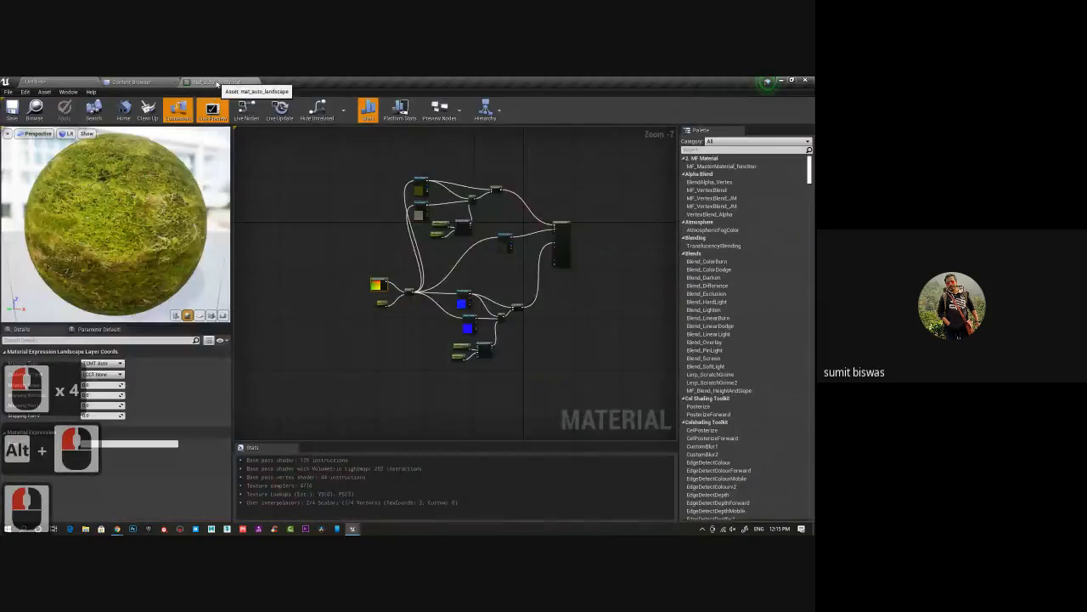
pyautogui.click(136, 81)
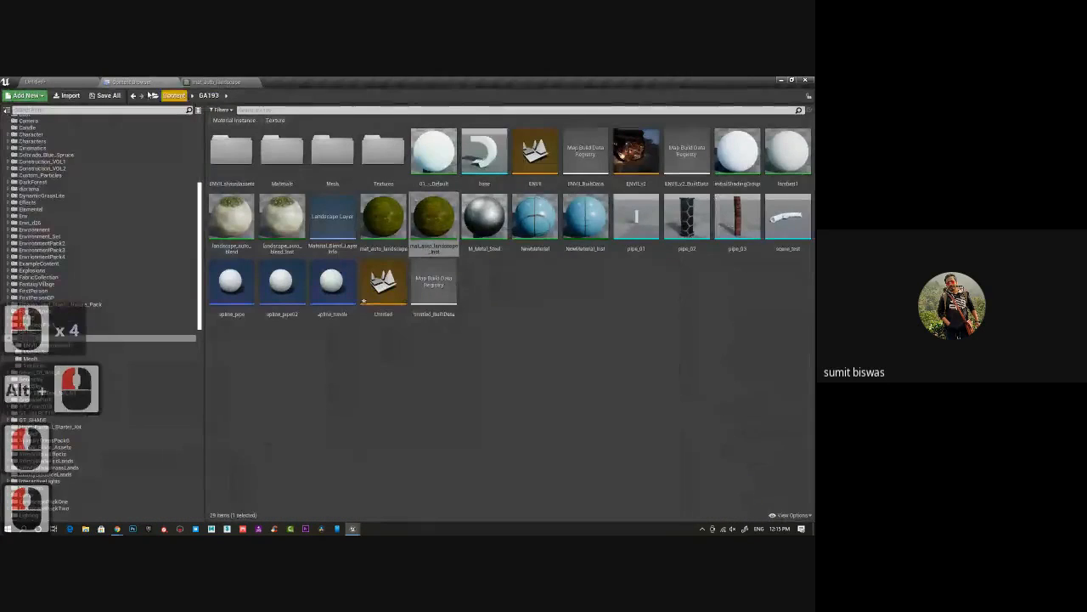
pyautogui.click(215, 82)
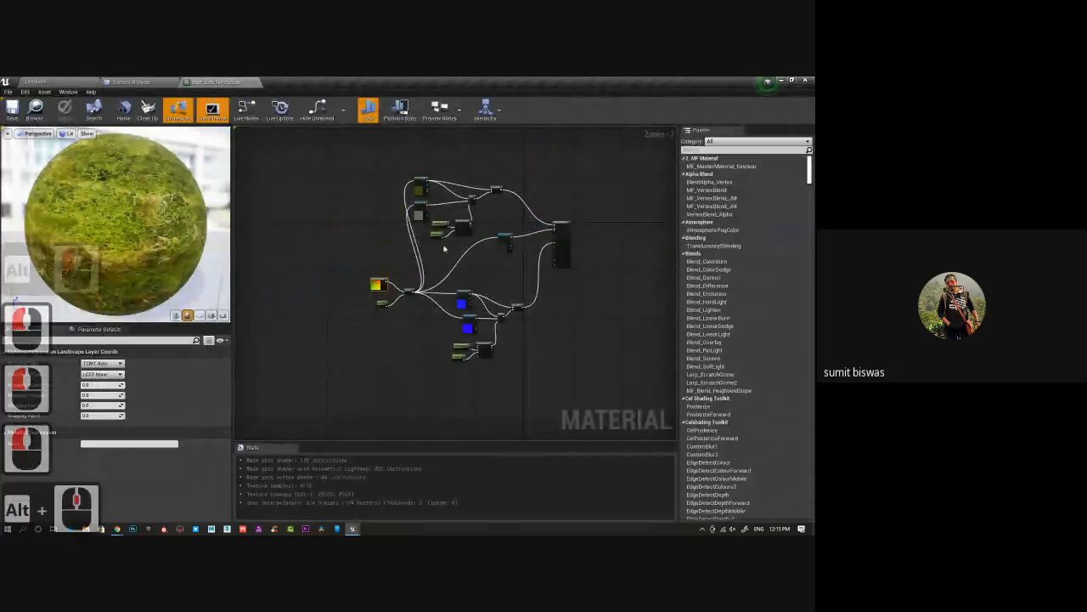
pyautogui.scroll(4, 439, 240)
pyautogui.moveTo(575, 269); pyautogui.dragTo(427, 382, button='right')
pyautogui.click(499, 168)
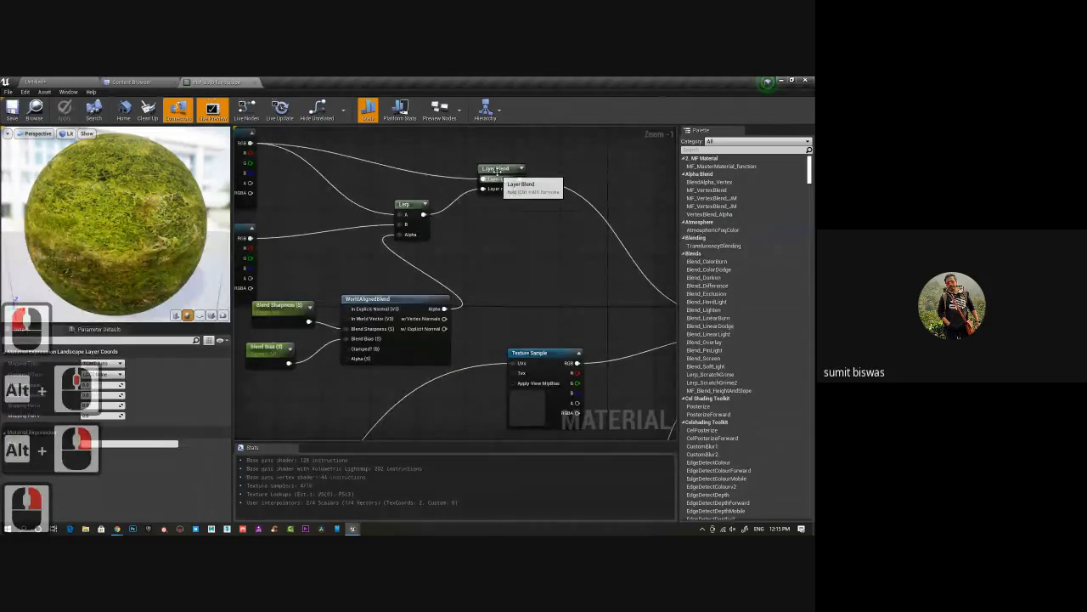
pyautogui.moveTo(510, 277); pyautogui.dragTo(600, 259, button='right')
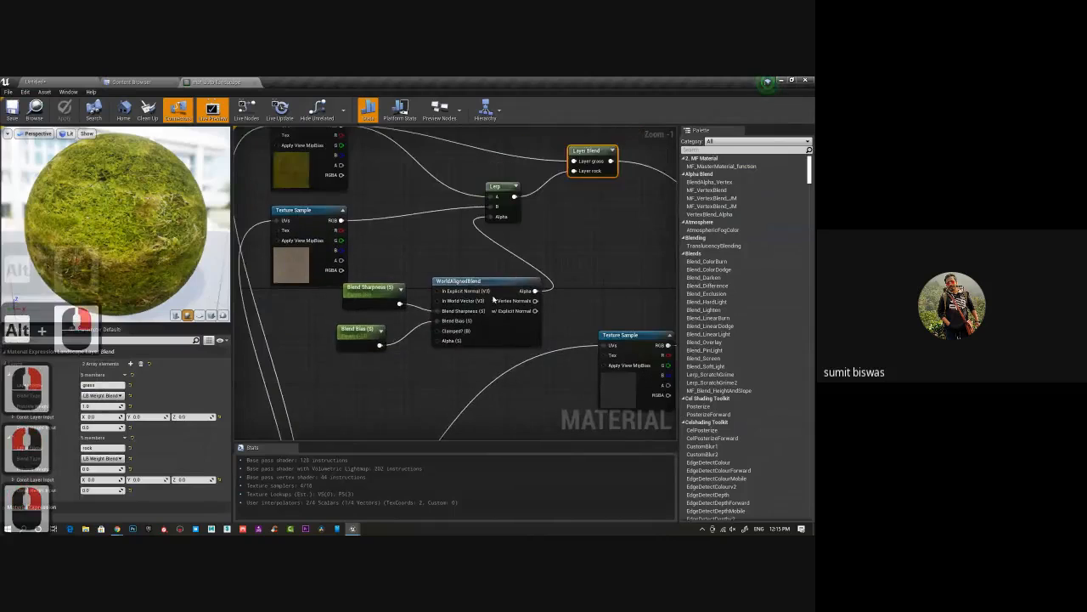
# Move the upper WorldAlignedBlend node with its Blend Sharpness and Blend Bias parameters below the rock texture sample, and review the graph.
pyautogui.moveTo(370, 257); pyautogui.dragTo(538, 430)
pyautogui.moveTo(484, 285); pyautogui.dragTo(406, 332)
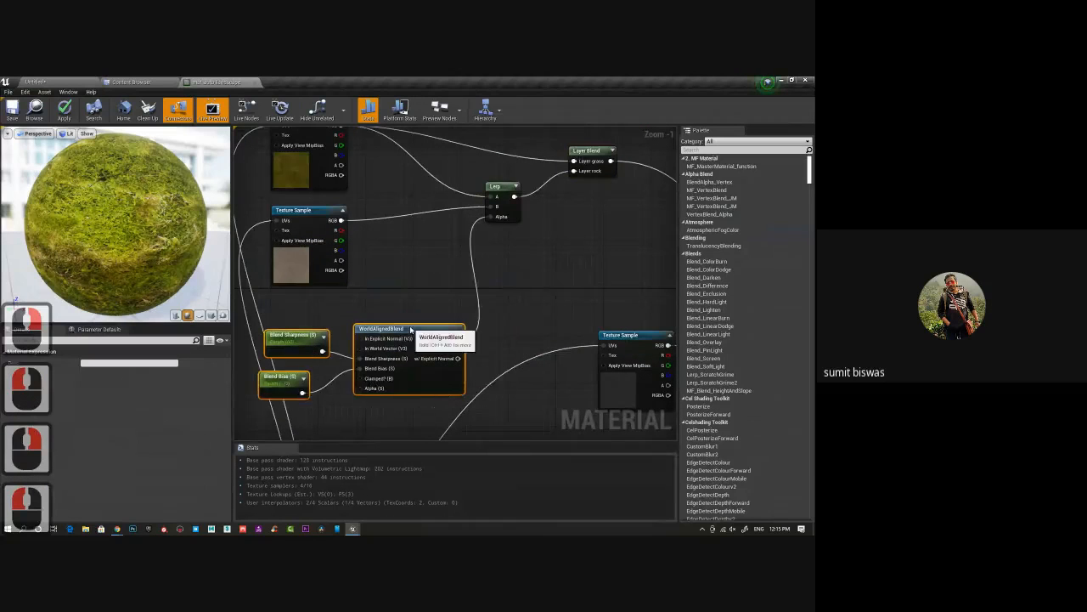
pyautogui.moveTo(540, 363); pyautogui.dragTo(425, 312, button='right')
pyautogui.scroll(-4, 425, 312)
pyautogui.moveTo(498, 396); pyautogui.dragTo(497, 311, button='right')
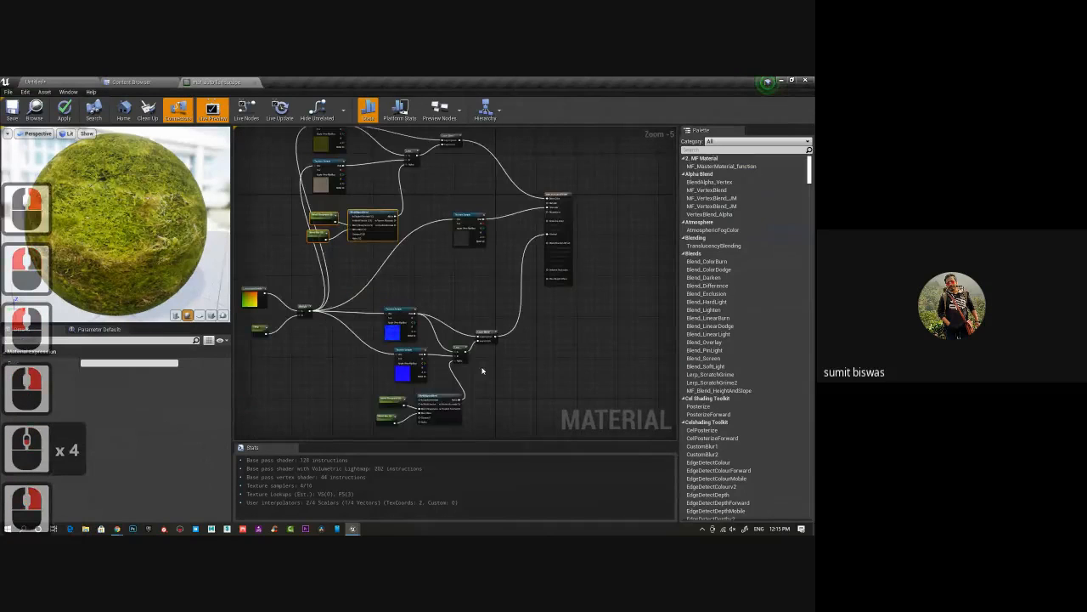
pyautogui.moveTo(481, 369); pyautogui.dragTo(465, 374, button='right')
pyautogui.scroll(3, 465, 374)
pyautogui.moveTo(476, 323); pyautogui.dragTo(506, 411, button='right')
pyautogui.moveTo(435, 216); pyautogui.dragTo(474, 305, button='right')
pyautogui.scroll(-2, 511, 364)
pyautogui.scroll(2, 432, 267)
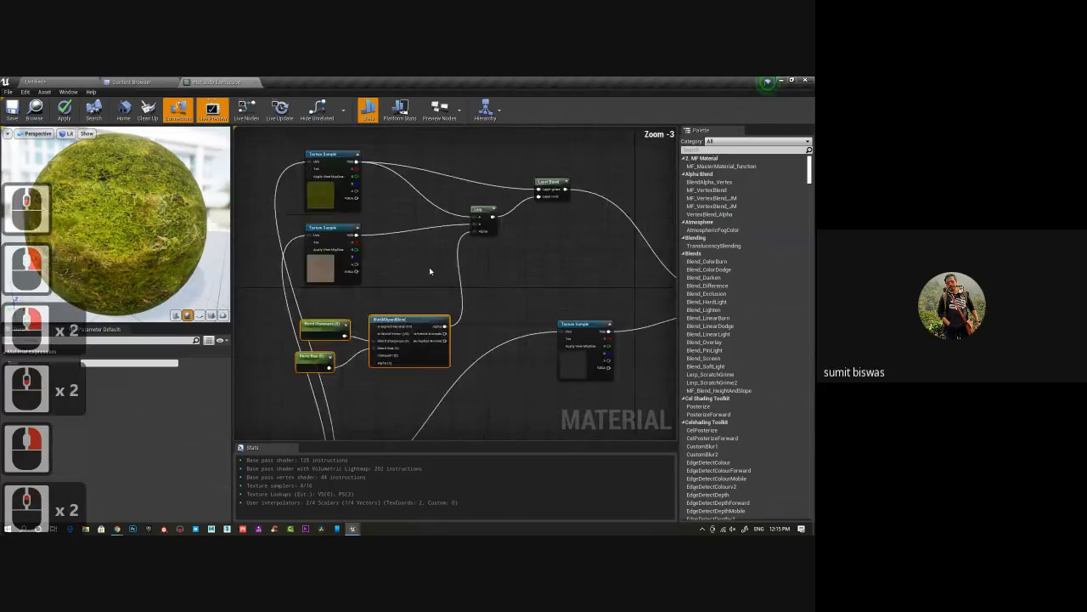
# Inspect the whole landscape in the level in Unlit view mode, and return the viewport to Lit.
pyautogui.click(75, 81)
pyautogui.moveTo(427, 311)
pyautogui.mouseDown(button='right')
pyautogui.moveTo(419, 381)
pyautogui.moveTo(349, 345)
pyautogui.moveTo(260, 255)
pyautogui.moveTo(341, 260)
pyautogui.mouseUp(button='right')
pyautogui.keyDown('alt'); pyautogui.moveTo(341, 260); pyautogui.dragTo(212, 230); pyautogui.keyUp('alt')
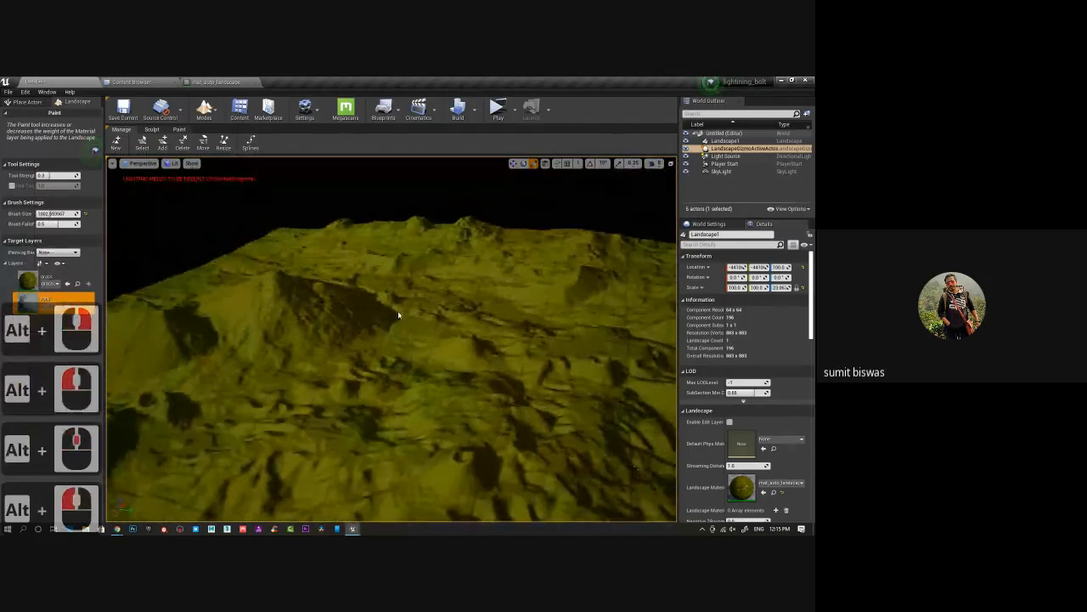
pyautogui.click(174, 162)
pyautogui.click(198, 197)
pyautogui.click(177, 162)
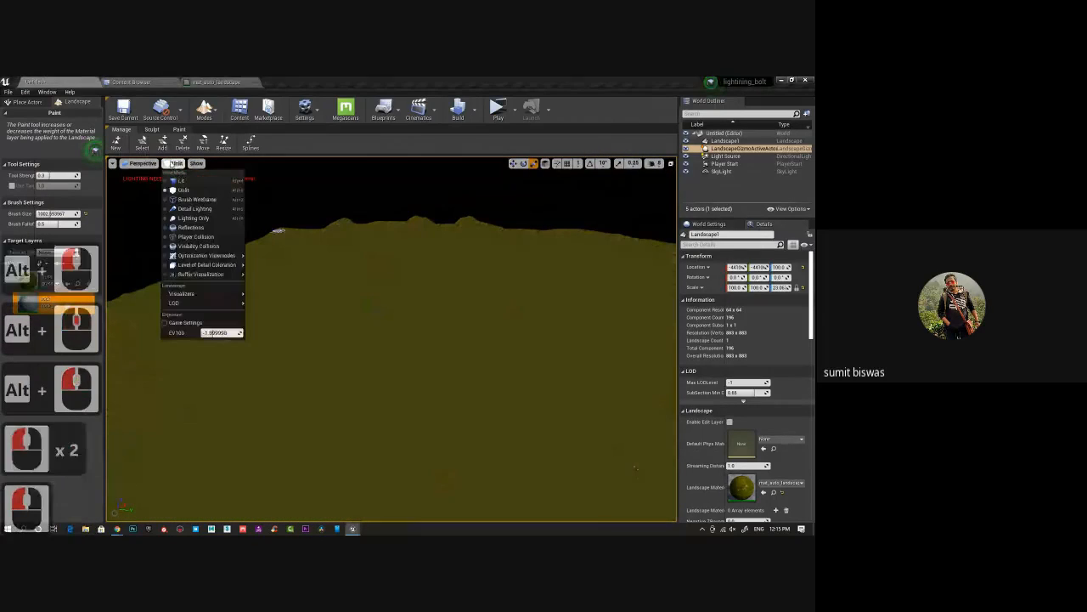
pyautogui.click(181, 181)
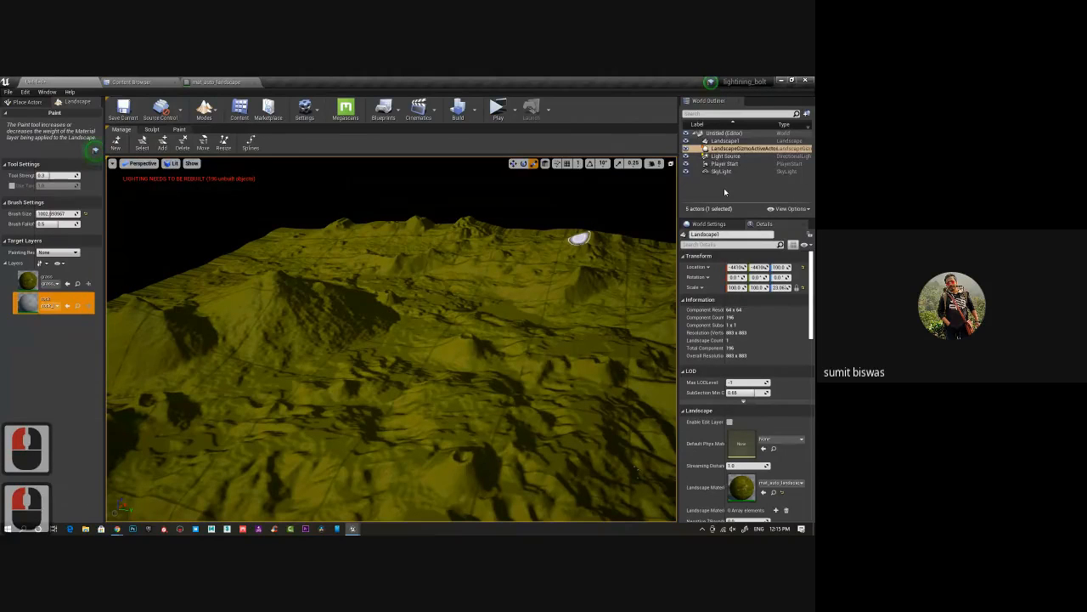
# Reset the Light Source's intensity to its default and inspect the lit landscape surface up close.
pyautogui.click(578, 237)
pyautogui.click(776, 374)
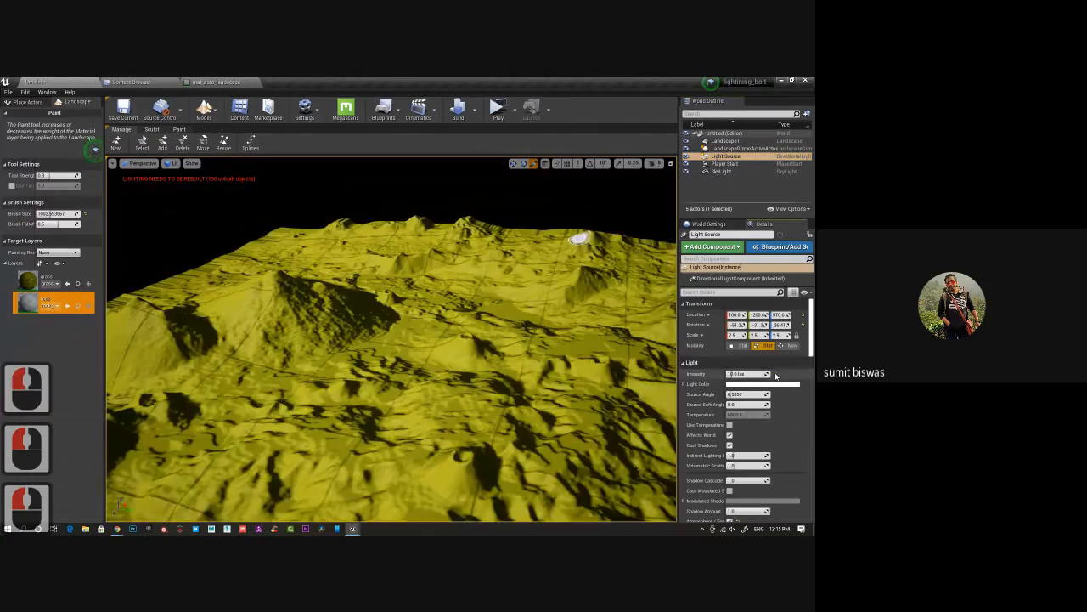
pyautogui.keyDown('alt'); pyautogui.moveTo(381, 317); pyautogui.dragTo(450, 359); pyautogui.keyUp('alt')
pyautogui.keyDown('alt'); pyautogui.moveTo(451, 358); pyautogui.dragTo(706, 439, button='right'); pyautogui.keyUp('alt')
pyautogui.keyDown('alt'); pyautogui.moveTo(410, 328); pyautogui.dragTo(546, 414); pyautogui.keyUp('alt')
pyautogui.keyDown('alt'); pyautogui.rightClick(547, 412); pyautogui.keyUp('alt')
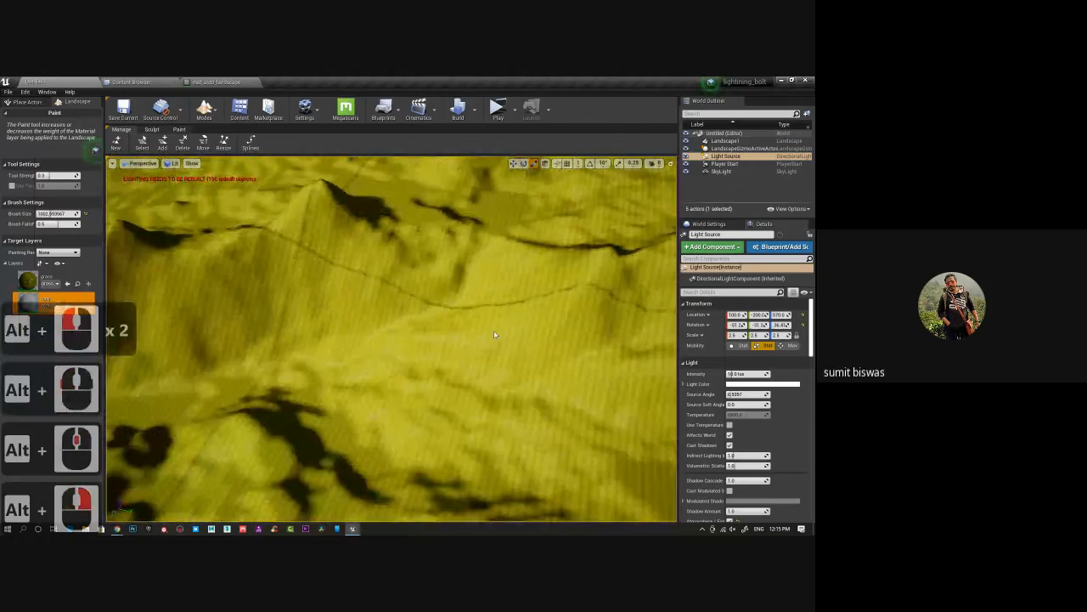
# Open the auto landscape material instance in a floating window over the level viewport.
pyautogui.click(204, 82)
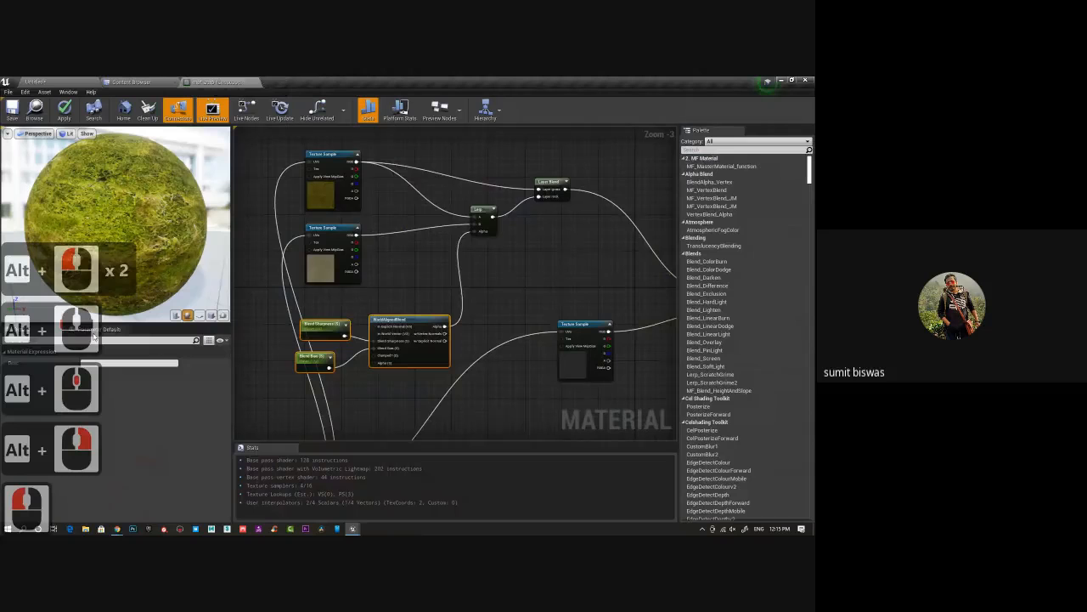
pyautogui.click(130, 81)
pyautogui.doubleClick(432, 208)
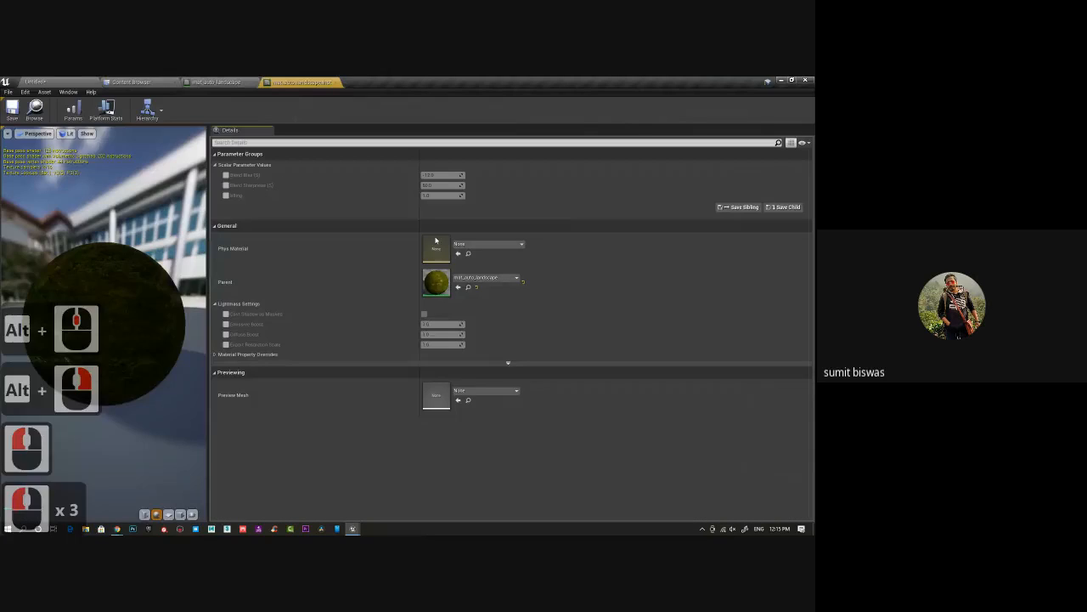
pyautogui.moveTo(289, 82); pyautogui.dragTo(361, 167)
pyautogui.click(54, 82)
pyautogui.moveTo(467, 167); pyautogui.dragTo(466, 181)
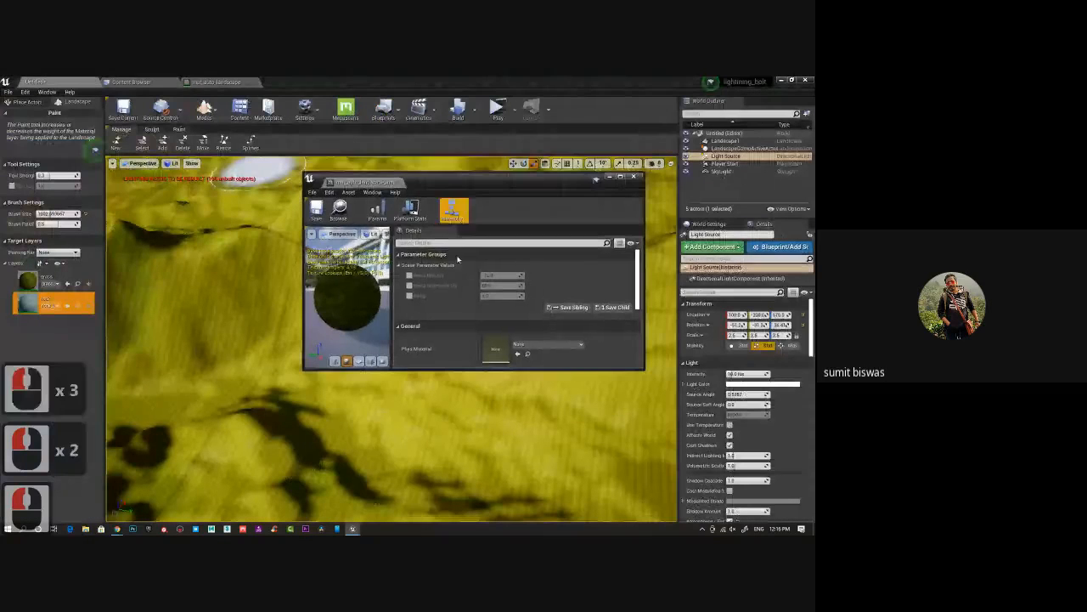
# Enable the Tiling parameter in the material instance, set it to 100, and check the landscape.
pyautogui.click(409, 296)
pyautogui.click(493, 296)
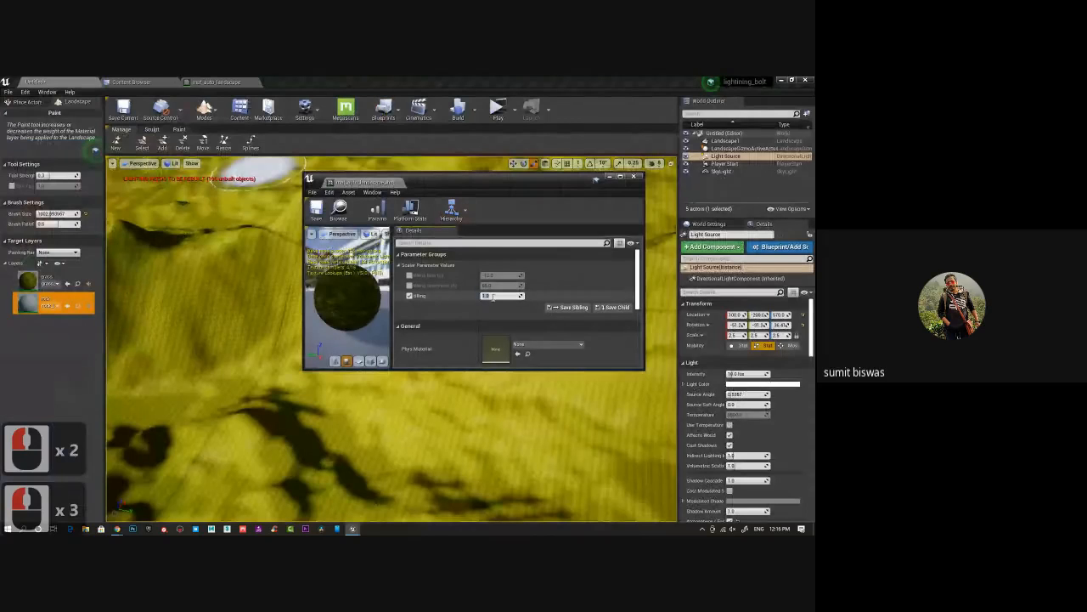
pyautogui.write('100')
pyautogui.press('Return')
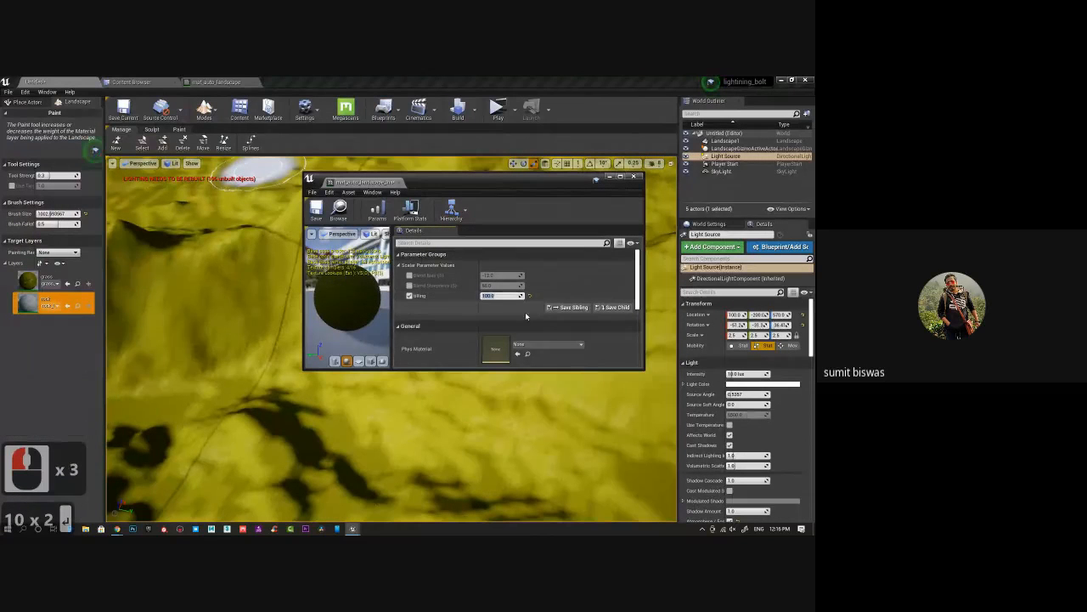
pyautogui.moveTo(459, 181); pyautogui.dragTo(671, 195)
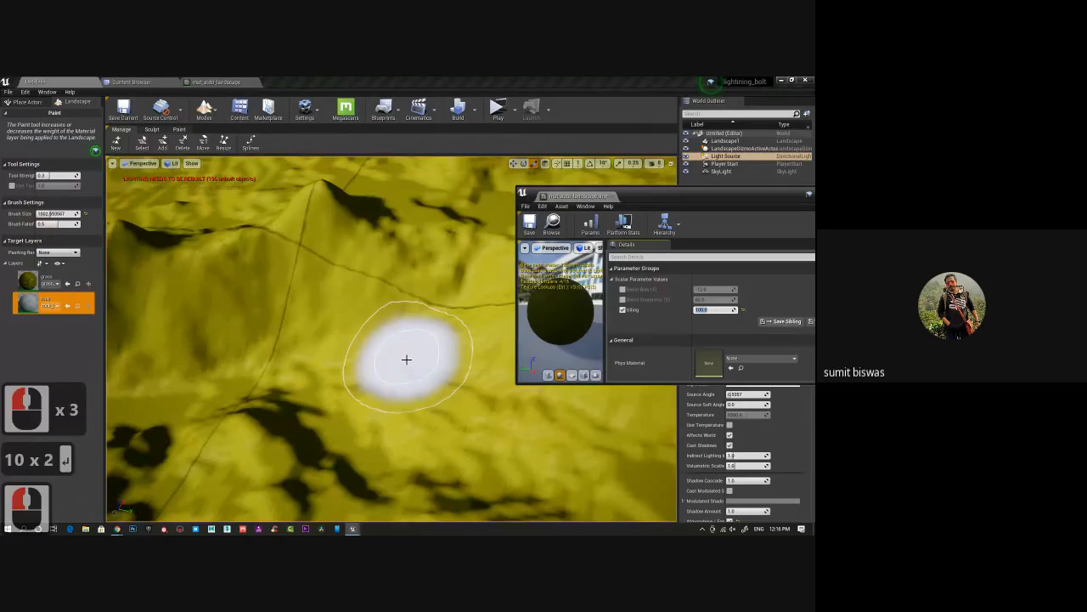
pyautogui.keyDown('alt'); pyautogui.moveTo(407, 359); pyautogui.dragTo(119, 331, button='right'); pyautogui.keyUp('alt')
pyautogui.keyDown('alt'); pyautogui.moveTo(118, 330); pyautogui.dragTo(136, 331); pyautogui.keyUp('alt')
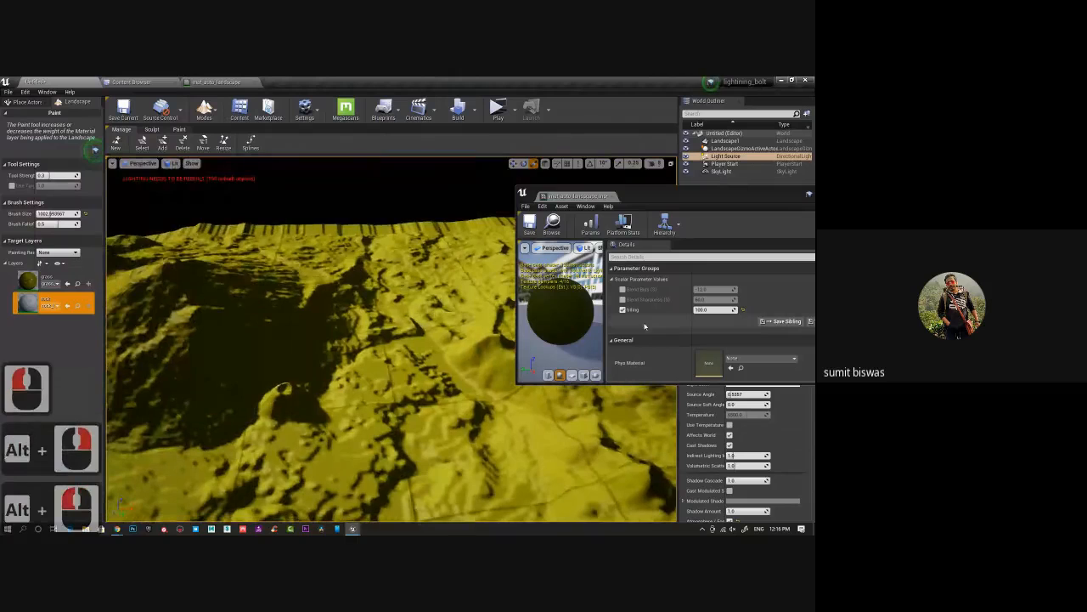
# Try a Tiling value of 0.2, set it to 0.02, and inspect the landscape's textures from several distances.
pyautogui.click(712, 311)
pyautogui.write('2')
pyautogui.press('Return')
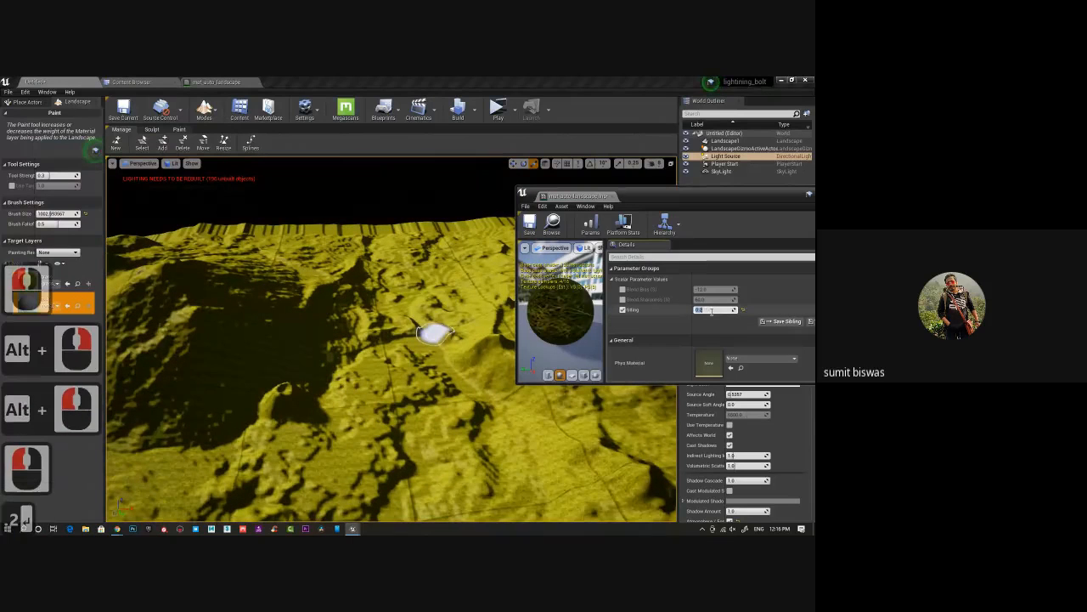
pyautogui.write('.02')
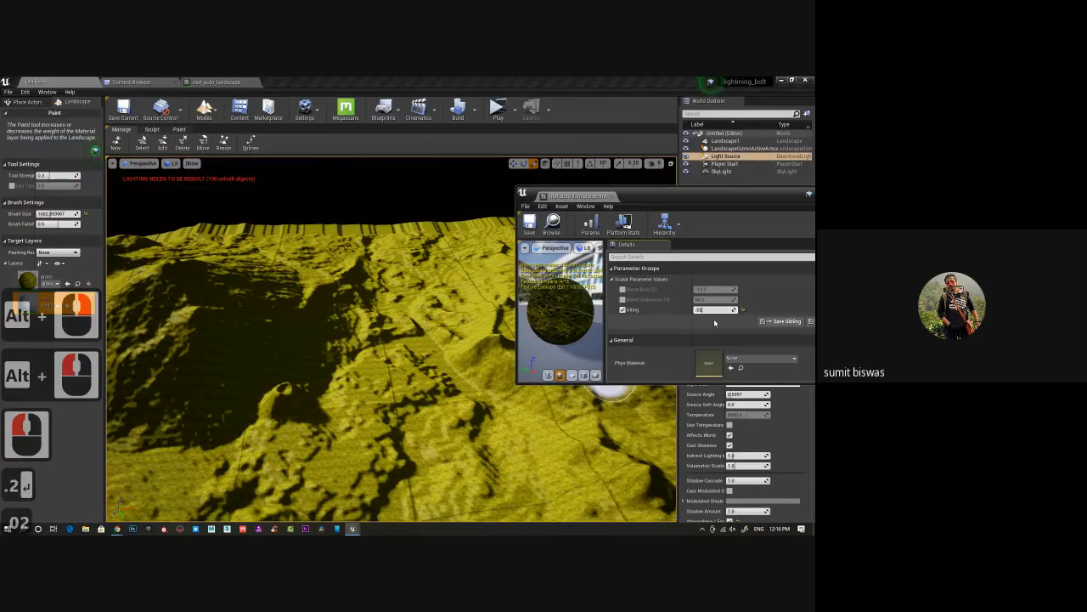
pyautogui.press('Return')
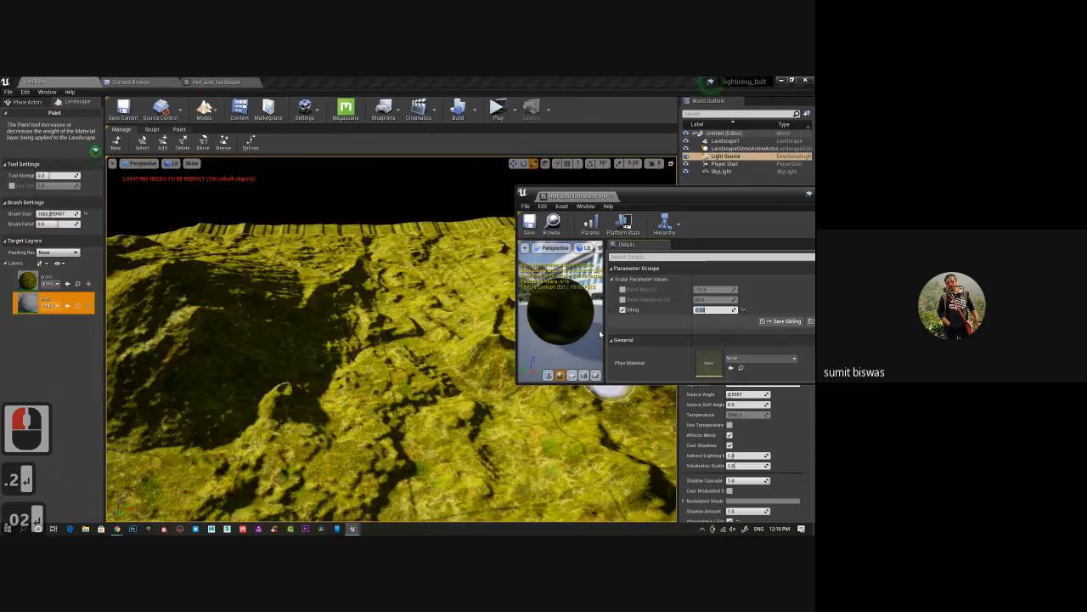
pyautogui.keyDown('alt'); pyautogui.moveTo(357, 374); pyautogui.dragTo(377, 366); pyautogui.keyUp('alt')
pyautogui.keyDown('alt'); pyautogui.moveTo(377, 366); pyautogui.dragTo(366, 357, button='middle'); pyautogui.keyUp('alt')
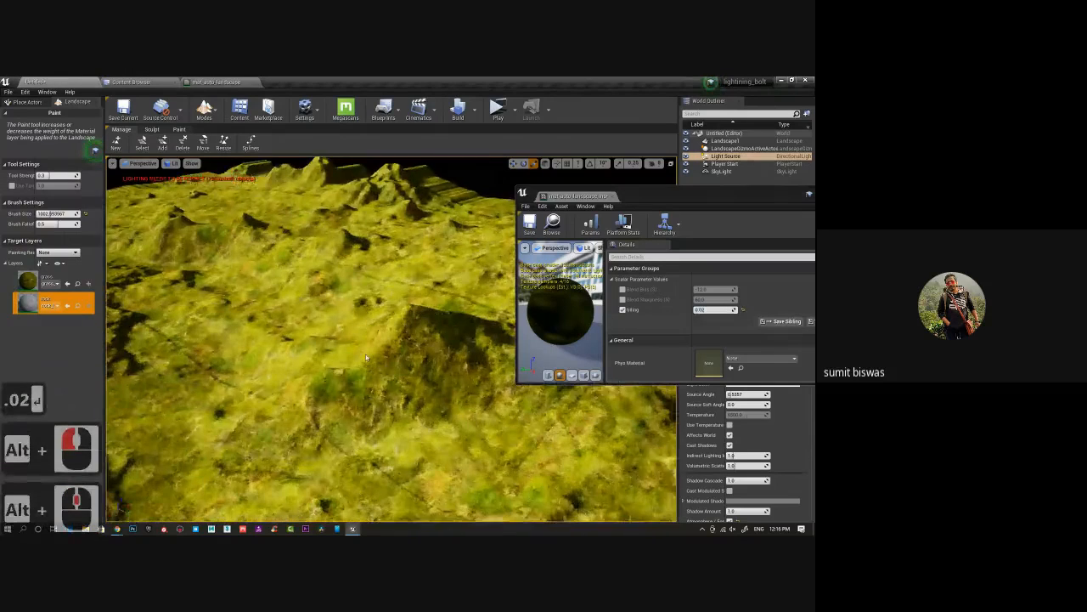
pyautogui.keyDown('alt'); pyautogui.moveTo(366, 358); pyautogui.dragTo(527, 314, button='right'); pyautogui.keyUp('alt')
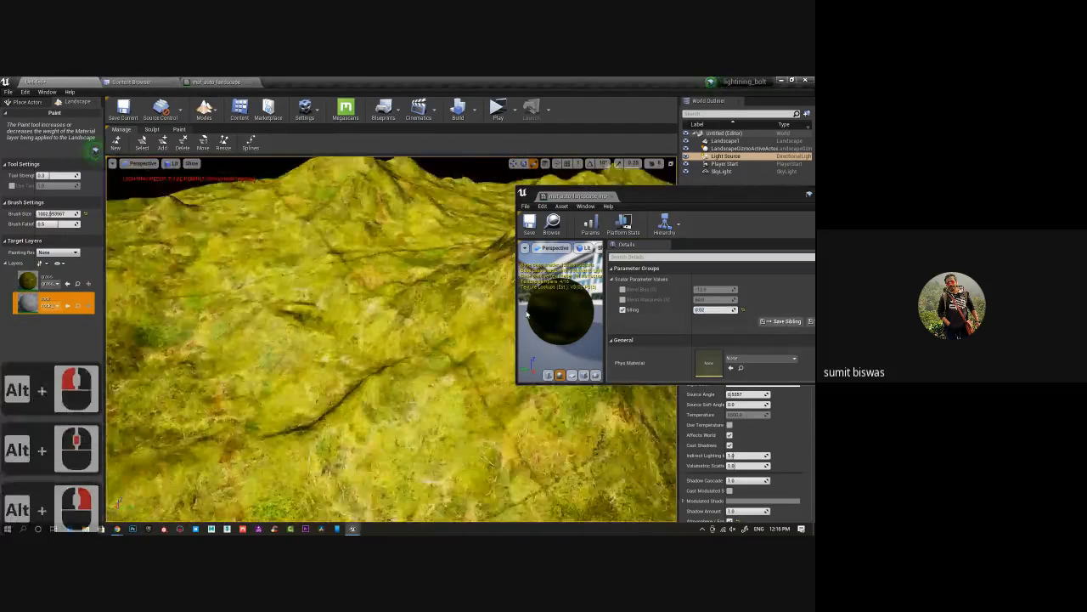
pyautogui.keyDown('alt'); pyautogui.moveTo(510, 319); pyautogui.dragTo(355, 364); pyautogui.keyUp('alt')
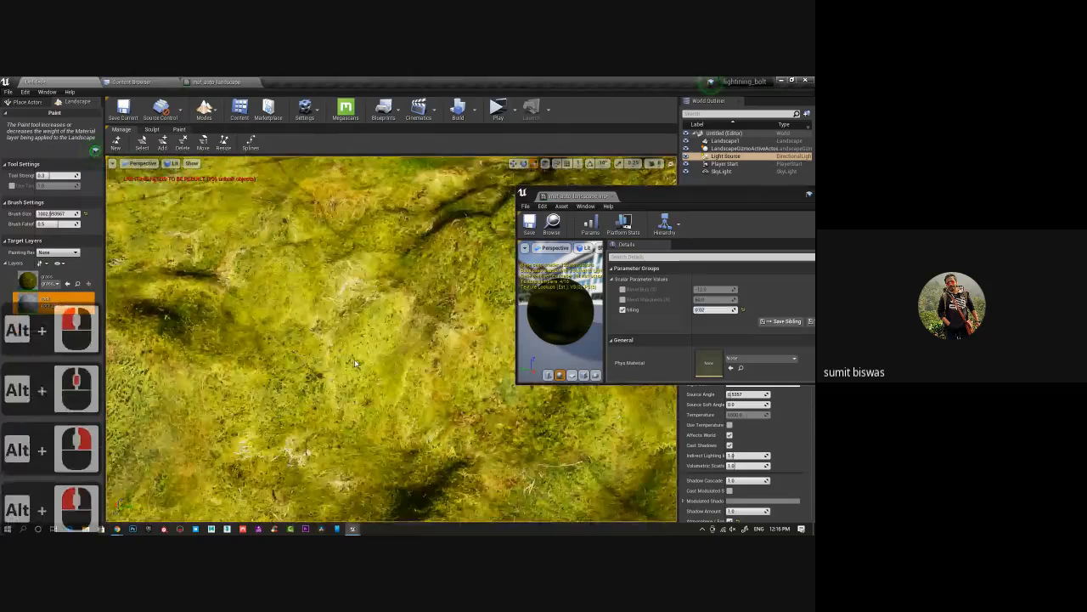
pyautogui.keyDown('alt'); pyautogui.moveTo(355, 363); pyautogui.dragTo(454, 343, button='right'); pyautogui.keyUp('alt')
pyautogui.moveTo(454, 343)
pyautogui.keyDown('alt'); pyautogui.mouseDown()
pyautogui.moveTo(304, 359)
pyautogui.moveTo(333, 343)
pyautogui.mouseUp(); pyautogui.keyUp('alt')
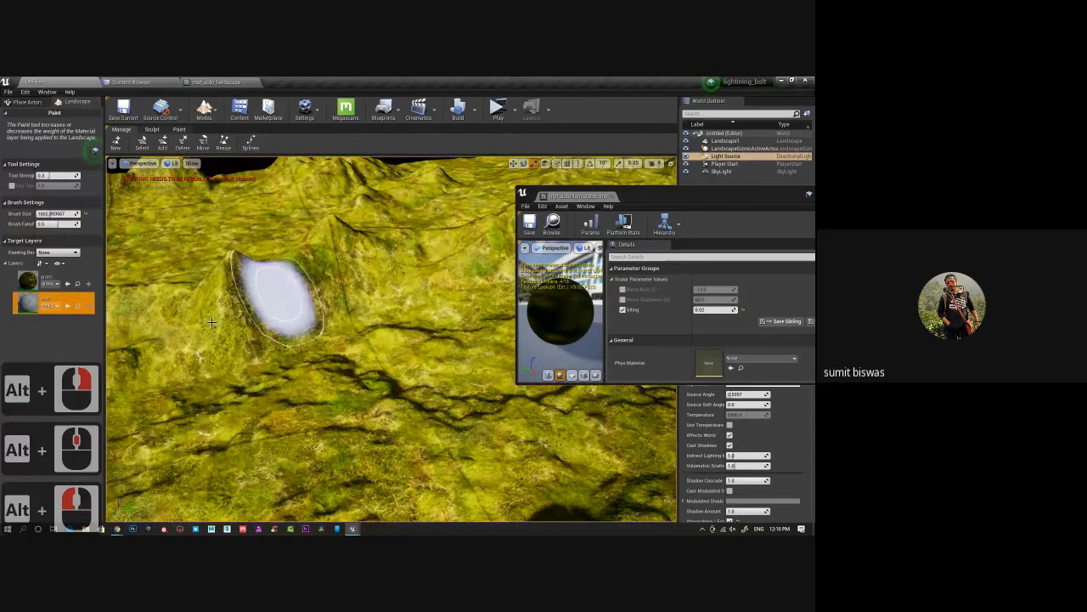
# Check the actions available for the rock target layer and the painting restriction options.
pyautogui.rightClick(25, 304)
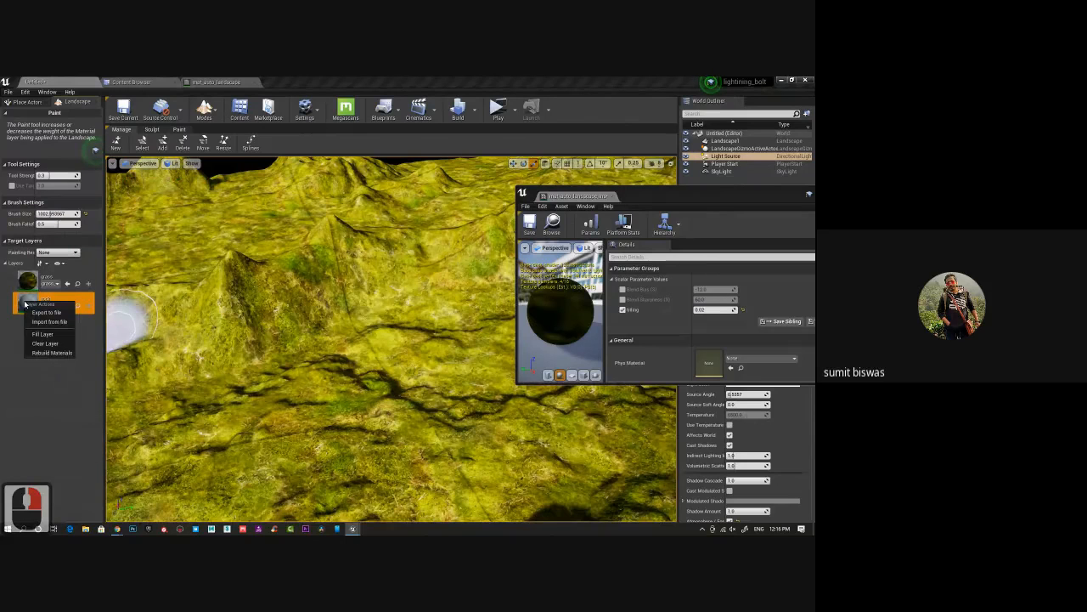
pyautogui.click(25, 304)
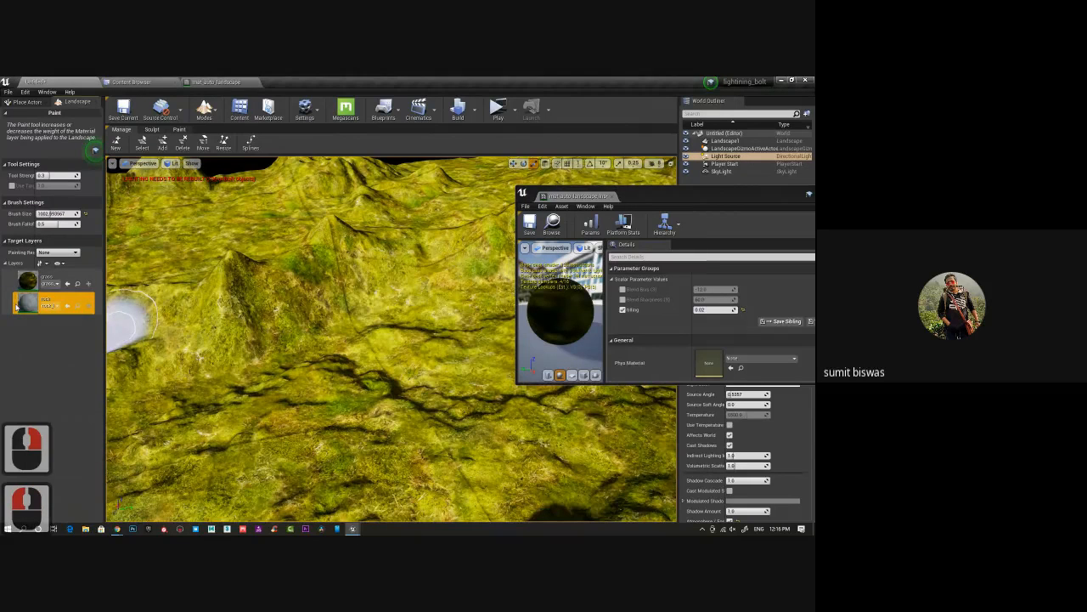
pyautogui.rightClick(28, 303)
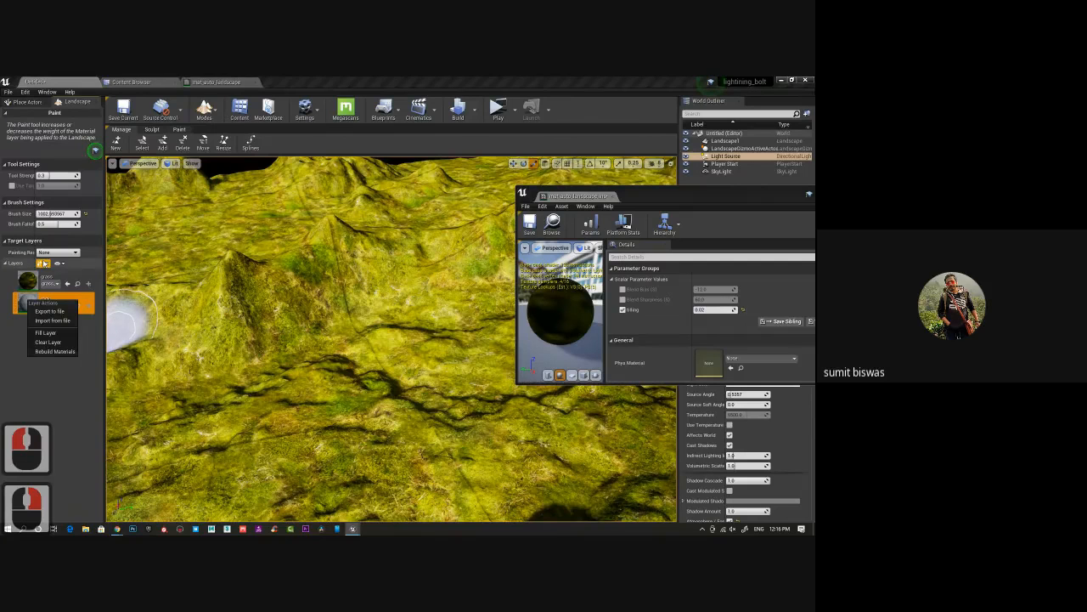
pyautogui.click(58, 252)
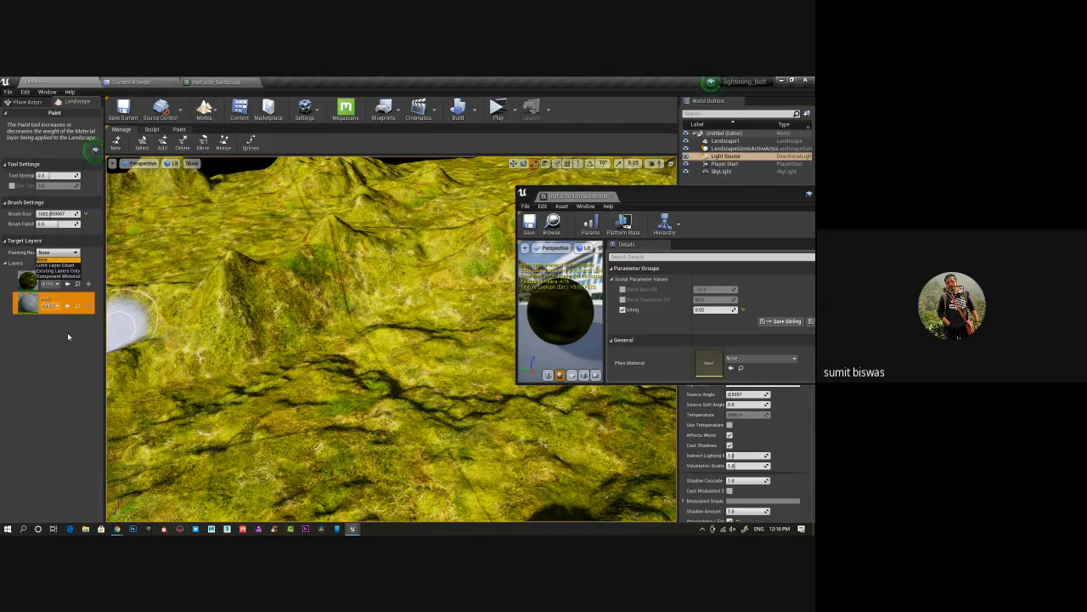
pyautogui.click(67, 332)
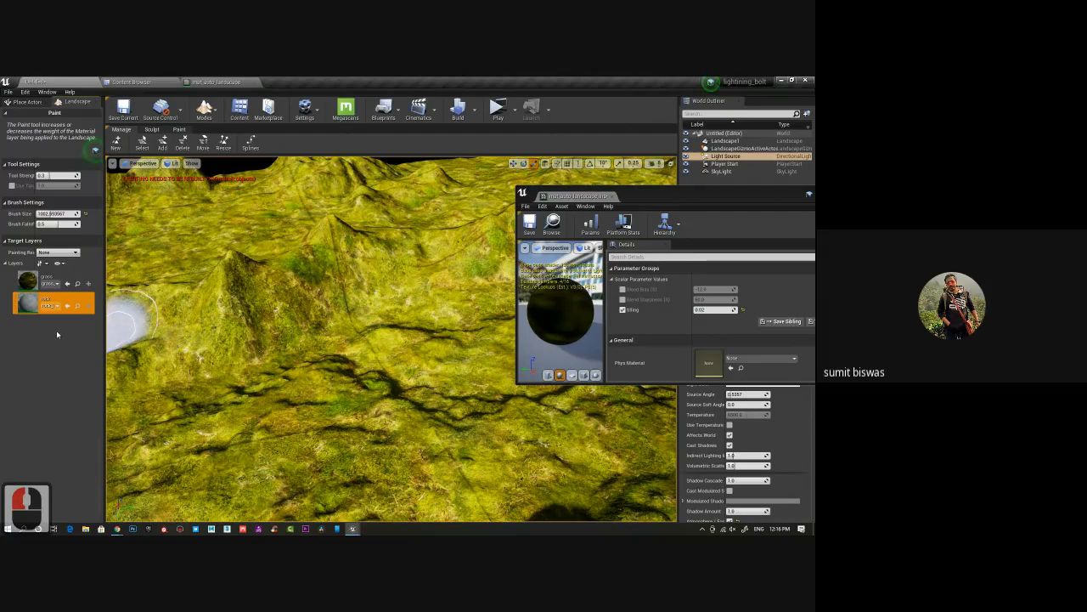
pyautogui.moveTo(709, 195); pyautogui.dragTo(628, 197)
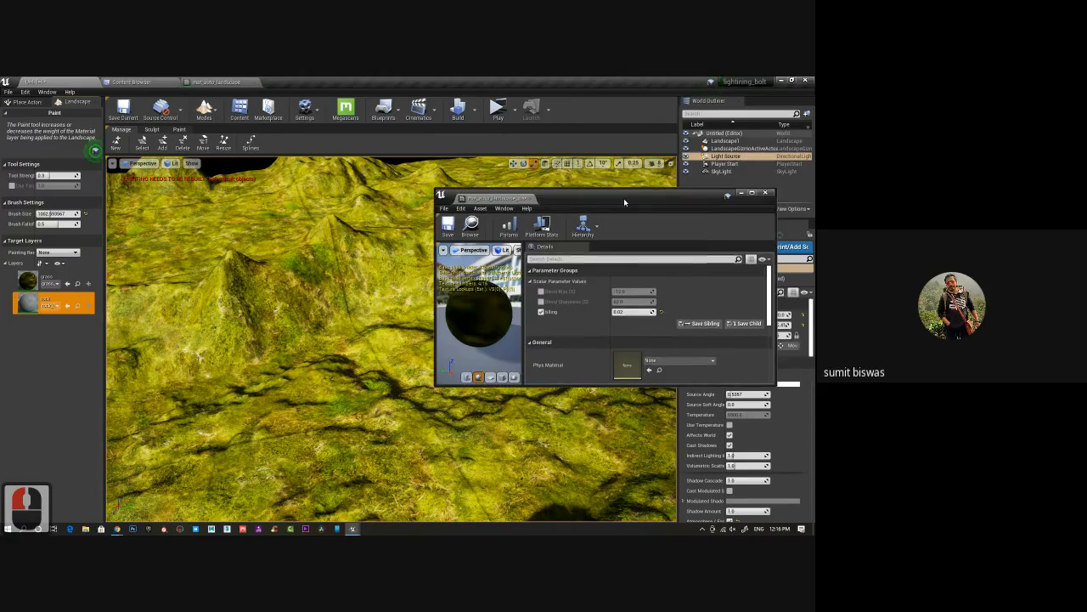
pyautogui.click(228, 241)
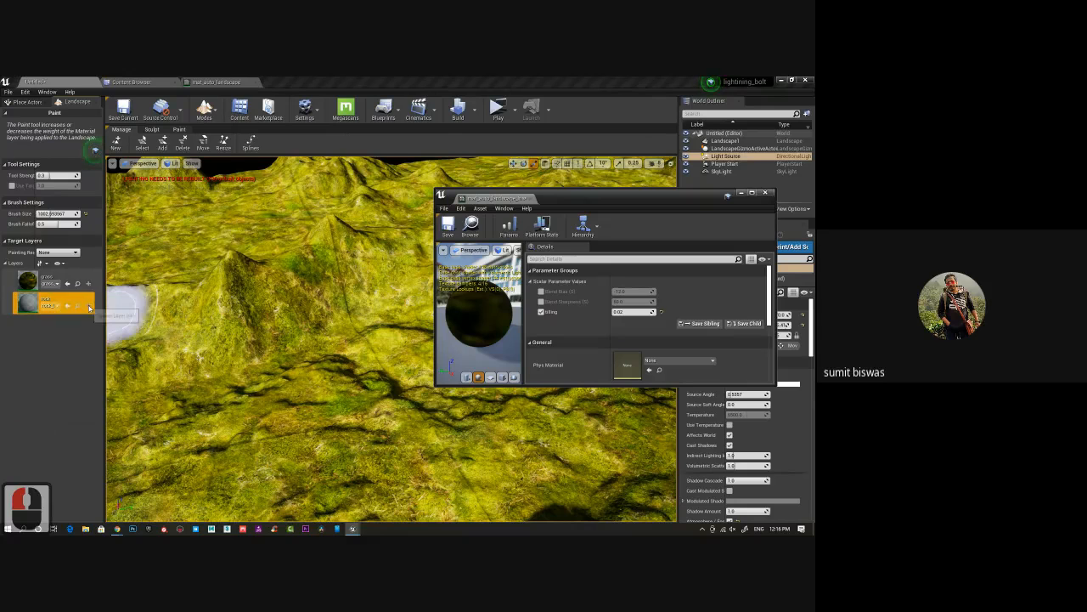
# Close the material instance and move the texture coordinate, Tiling and Multiply nodes farther from the texture samples in the mat_auto_landscape graph.
pyautogui.click(244, 82)
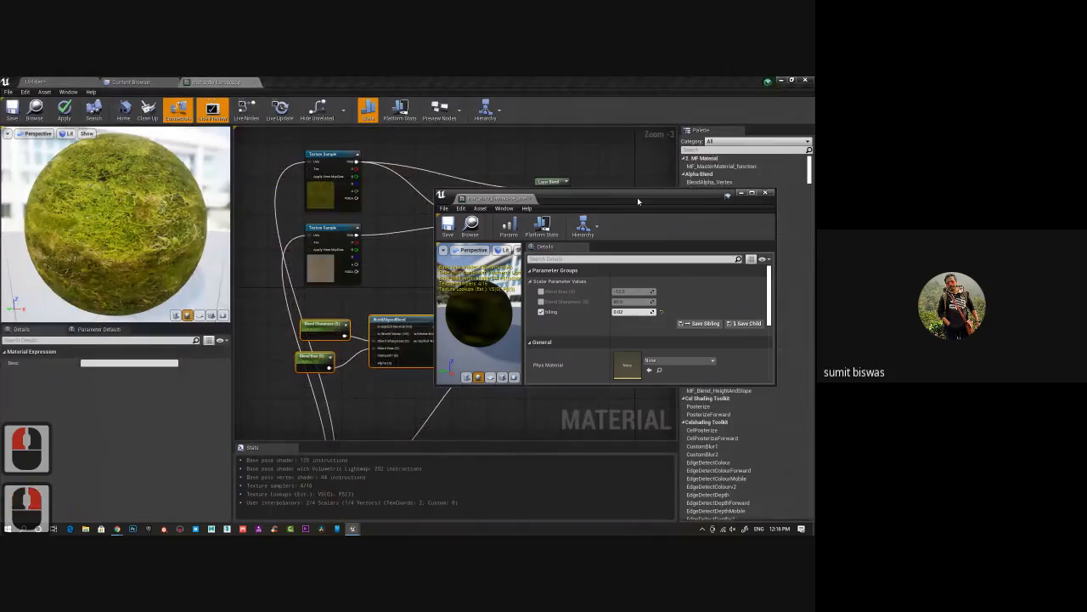
pyautogui.click(764, 192)
pyautogui.scroll(-3, 424, 255)
pyautogui.moveTo(354, 311); pyautogui.dragTo(366, 289, button='right')
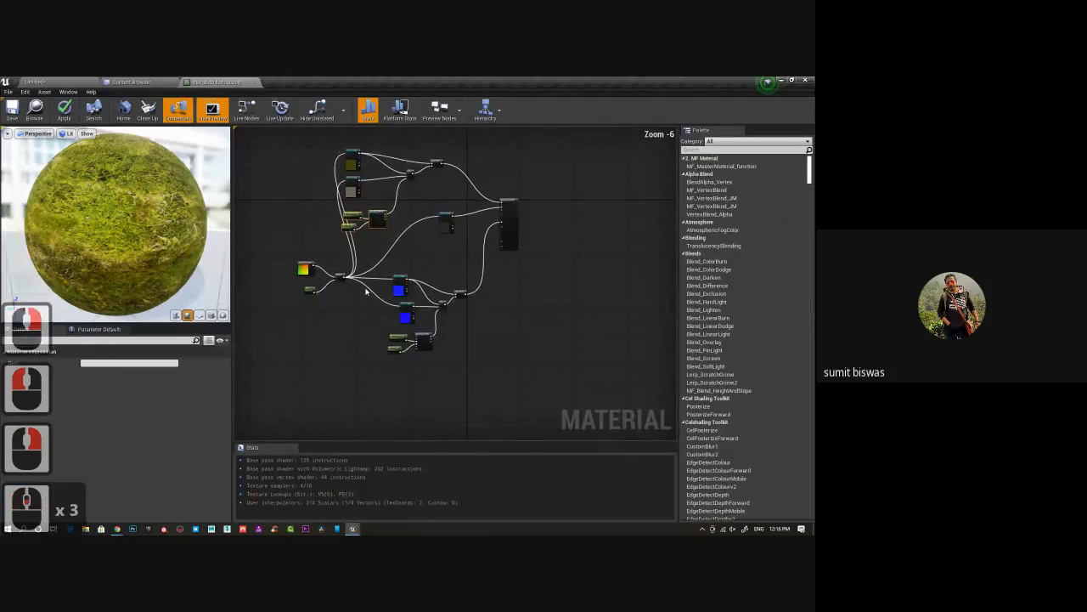
pyautogui.moveTo(280, 258); pyautogui.dragTo(315, 271)
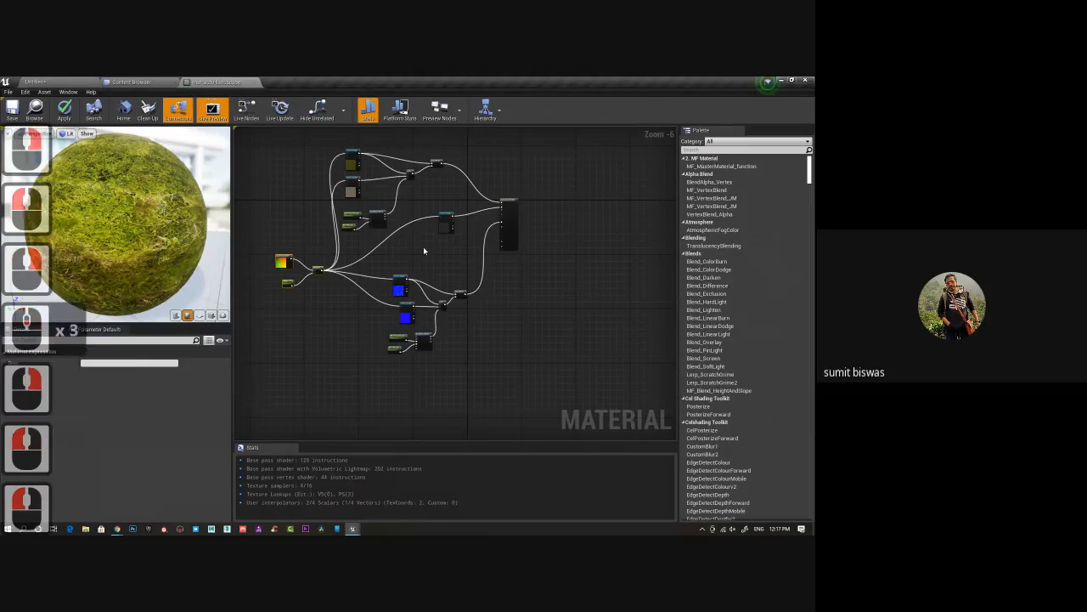
# Rename the rock layer of the upper Layer Blend node to rock_new.
pyautogui.scroll(3, 423, 247)
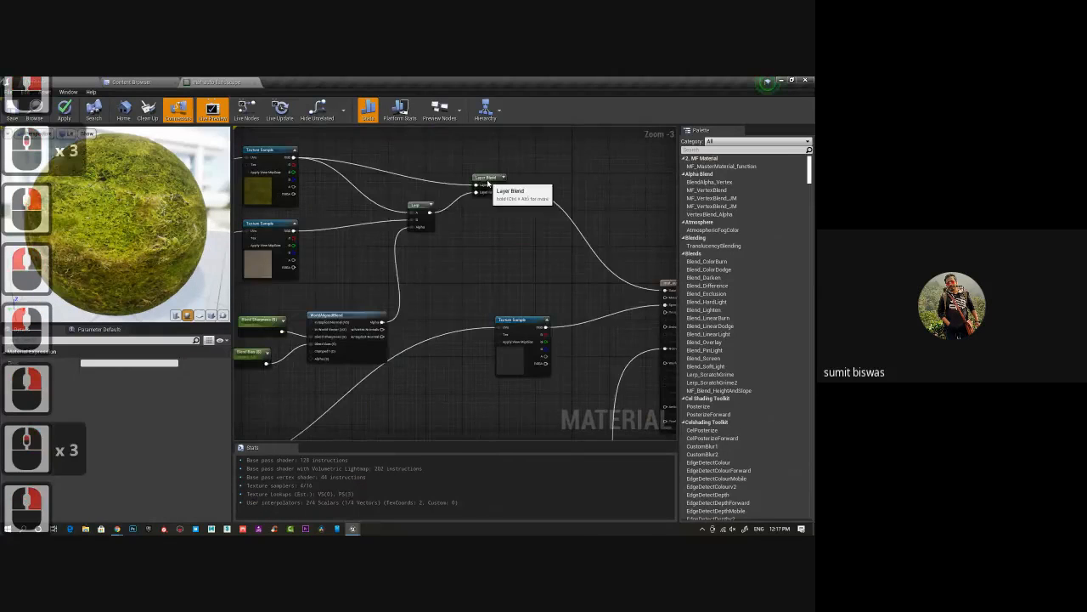
pyautogui.click(488, 180)
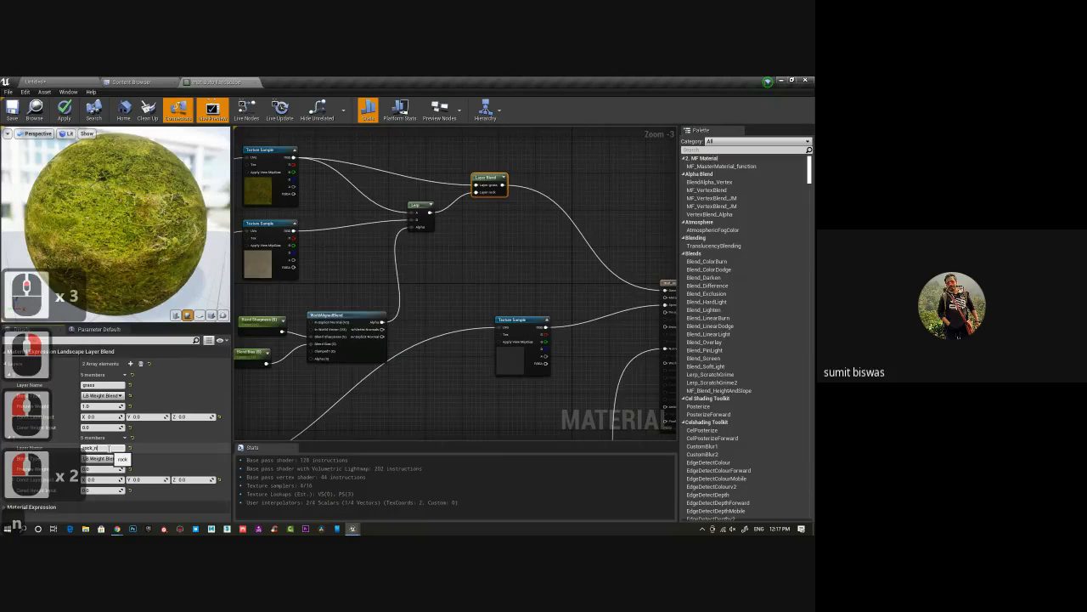
pyautogui.write('_new')
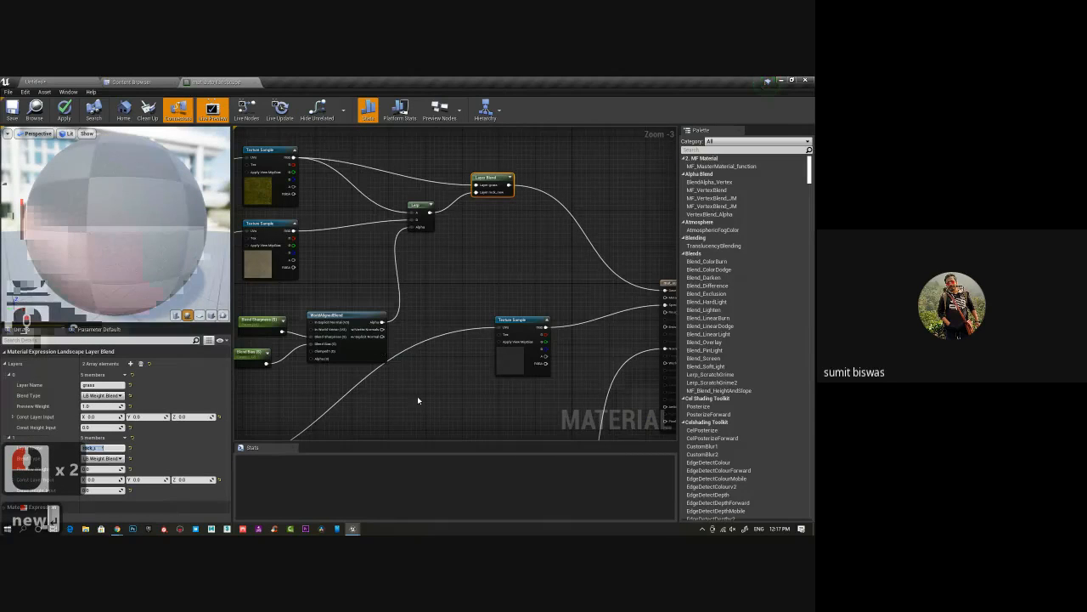
# Rename the rock layer of the lower Layer Blend node, which blends the normal maps, to rock_new.
pyautogui.moveTo(417, 395); pyautogui.dragTo(395, 226, button='right')
pyautogui.moveTo(424, 366); pyautogui.dragTo(400, 247, button='right')
pyautogui.click(503, 247)
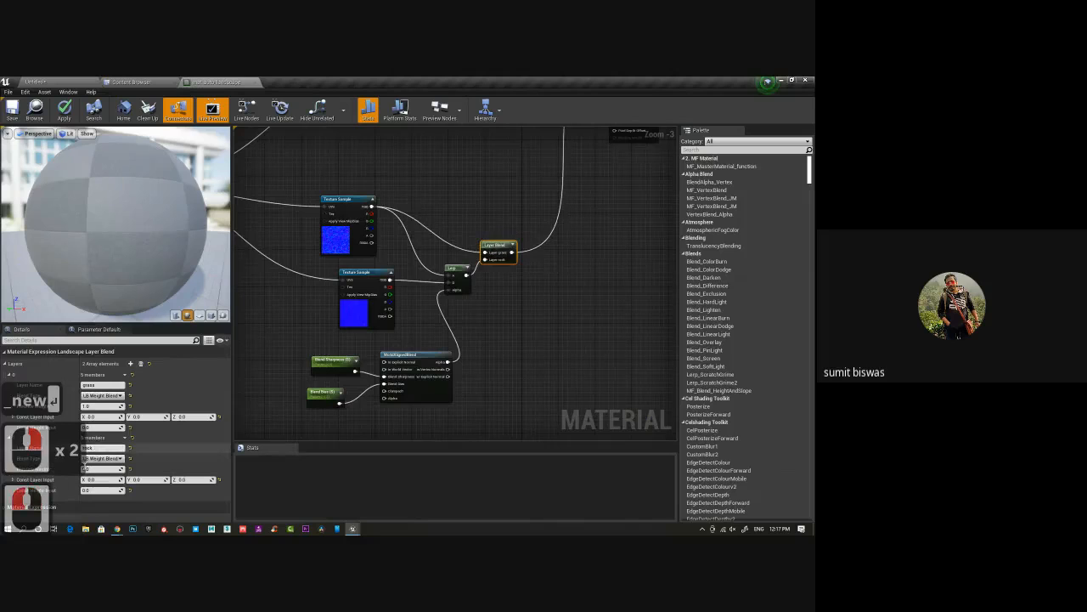
pyautogui.doubleClick(109, 448)
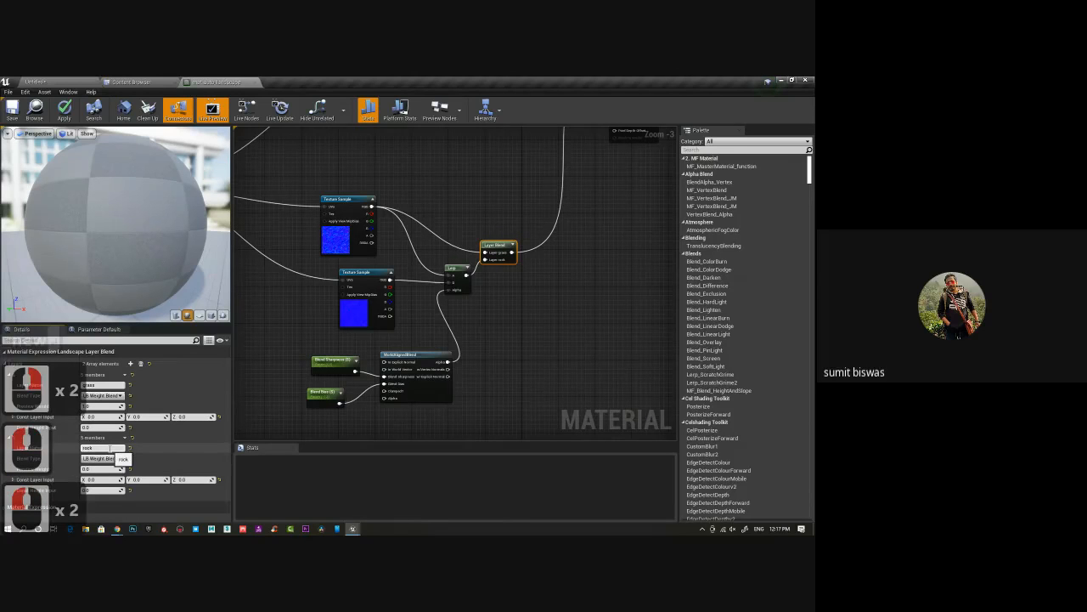
pyautogui.write('_new')
pyautogui.press('Return')
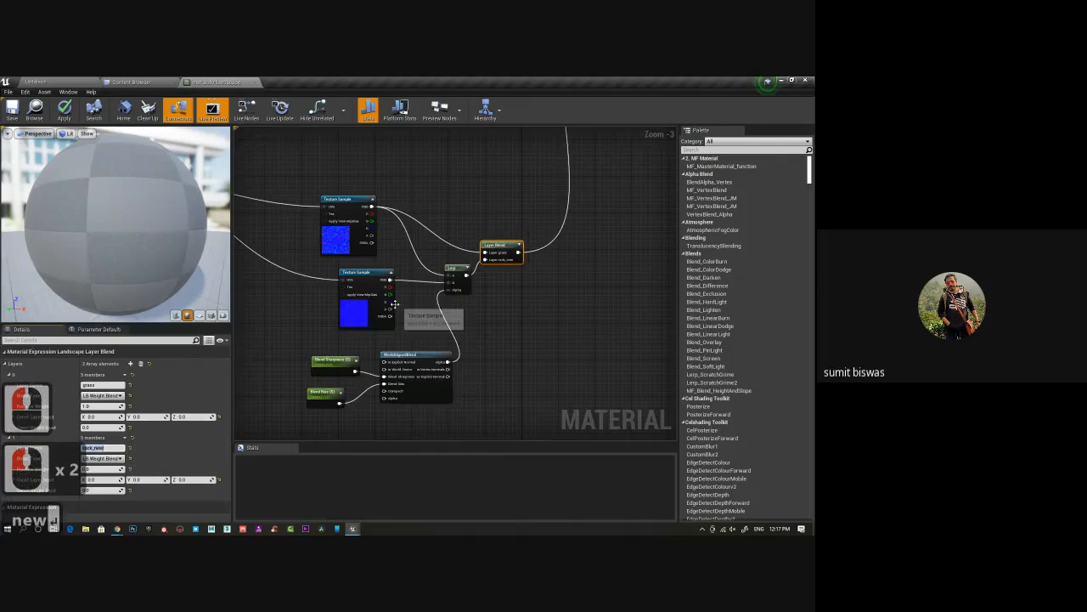
# Review the whole material graph, save the material, and return to the level.
pyautogui.moveTo(475, 196); pyautogui.dragTo(416, 260, button='right')
pyautogui.scroll(-5, 416, 260)
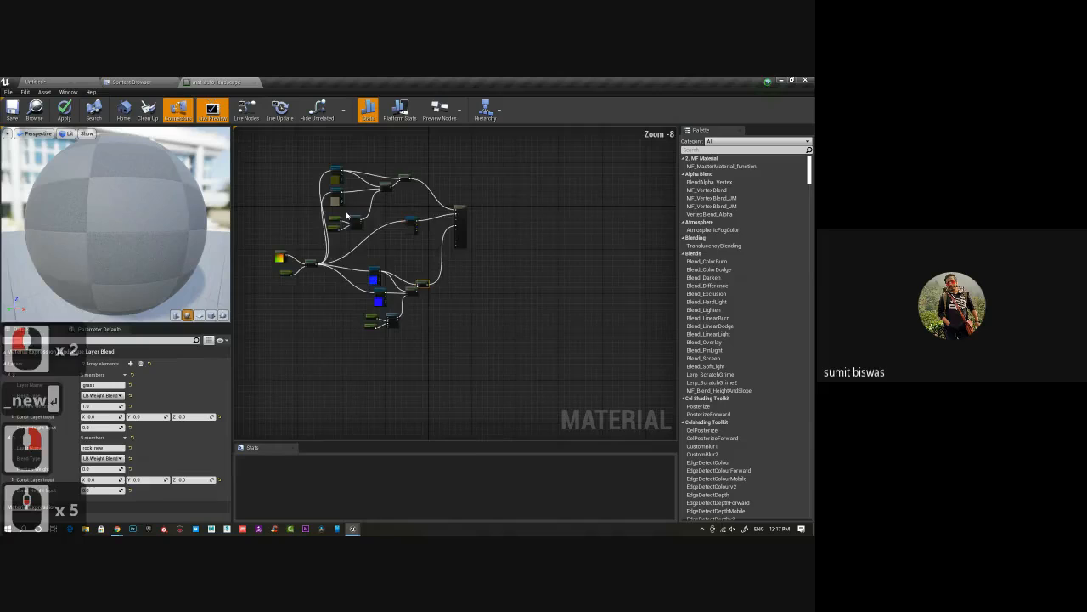
pyautogui.scroll(3, 408, 255)
pyautogui.scroll(3, 408, 255)
pyautogui.click(12, 110)
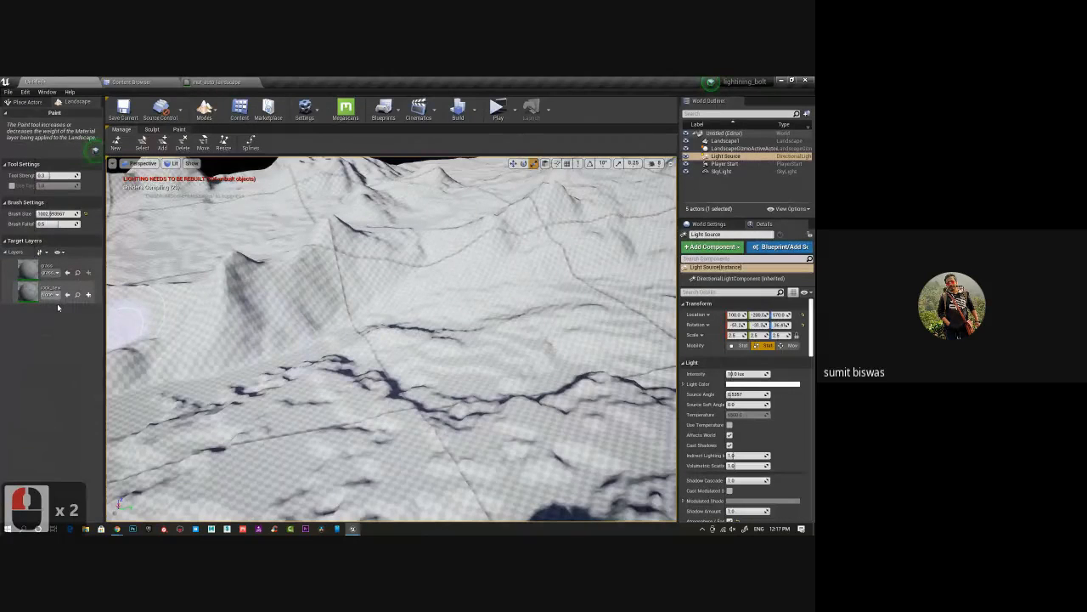
# Create a weight-blended layer info named rock_new_LayerInfo in Untitled_sharedassets for the rock_new layer, save everything, and return to the level.
pyautogui.click(88, 294)
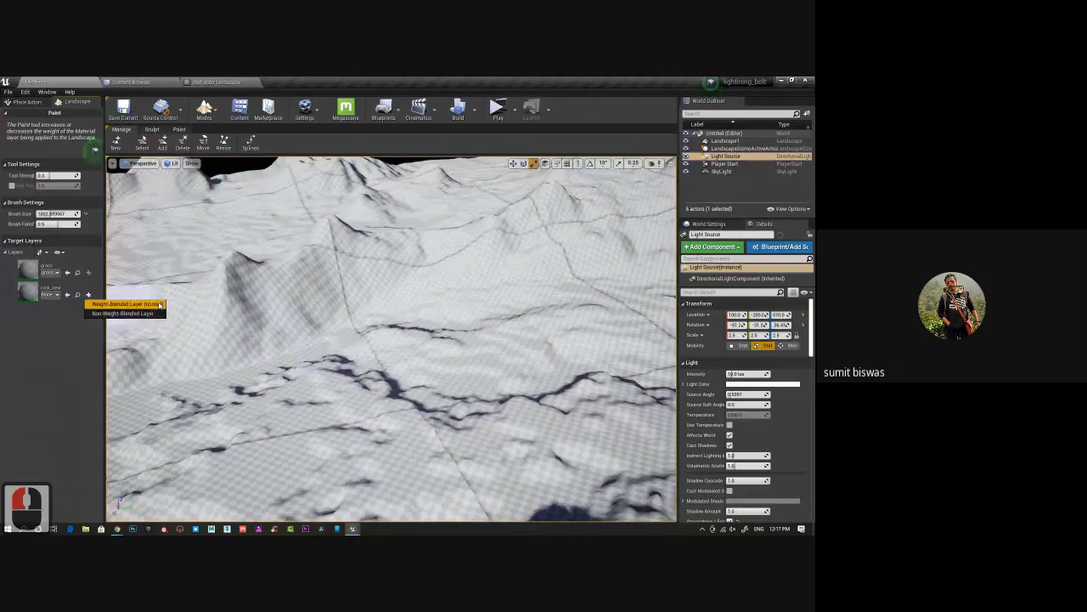
pyautogui.click(158, 303)
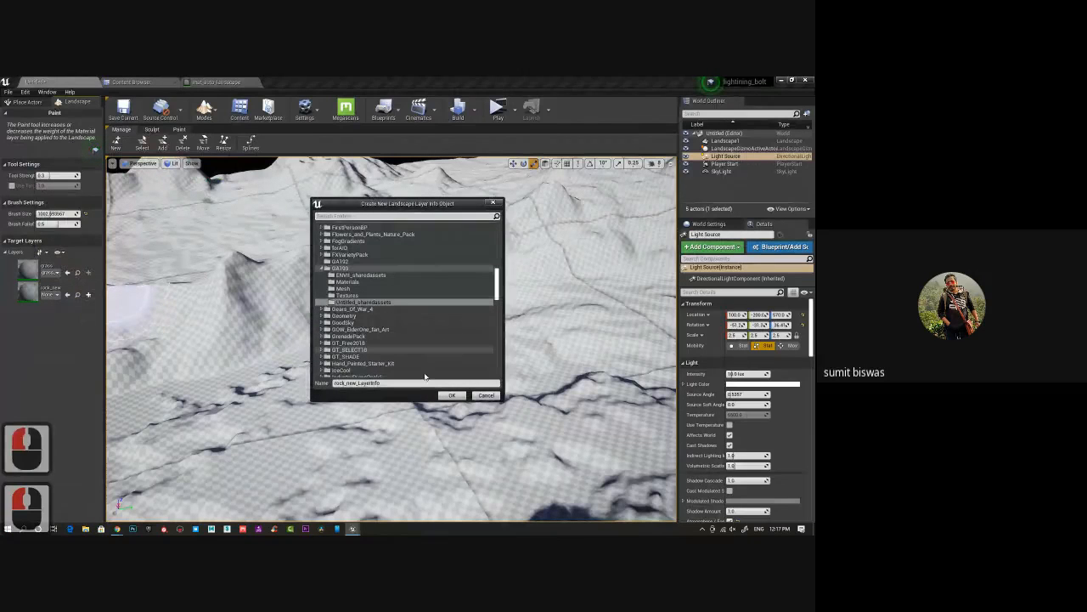
pyautogui.click(452, 396)
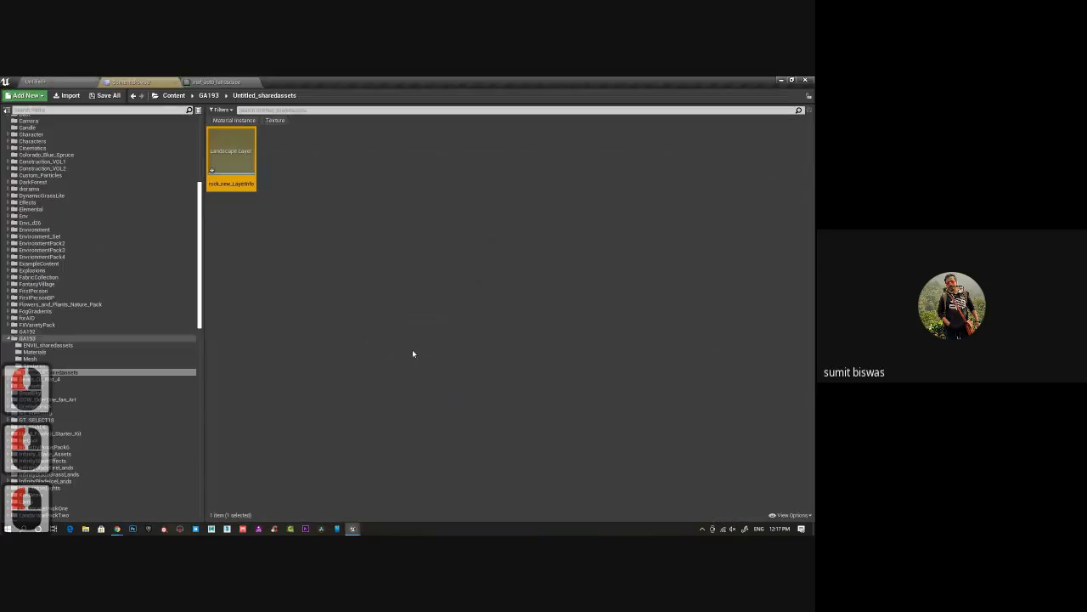
pyautogui.click(104, 95)
pyautogui.click(483, 381)
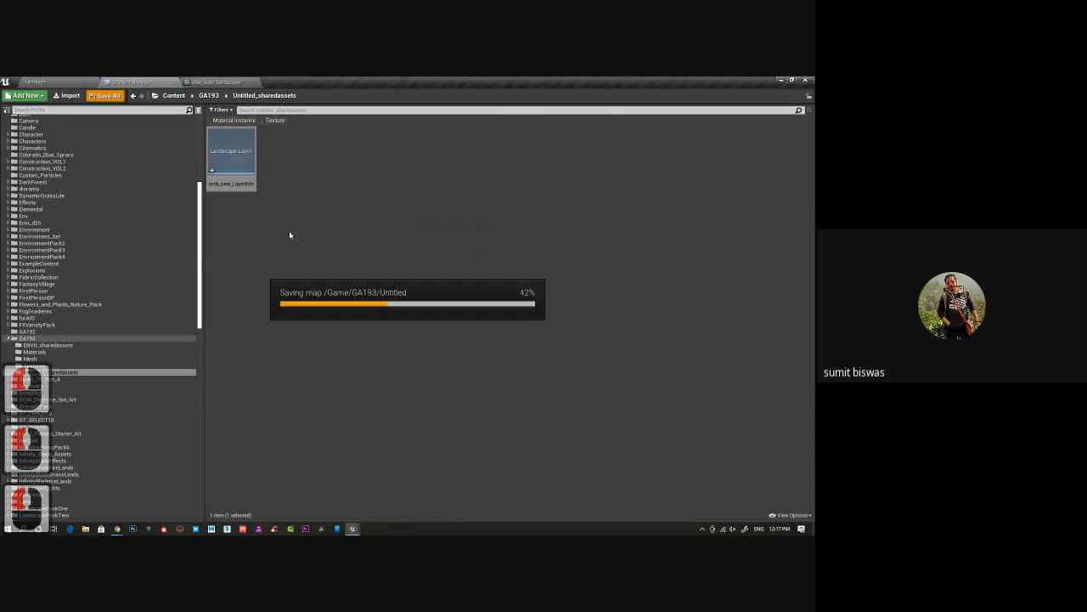
pyautogui.click(73, 85)
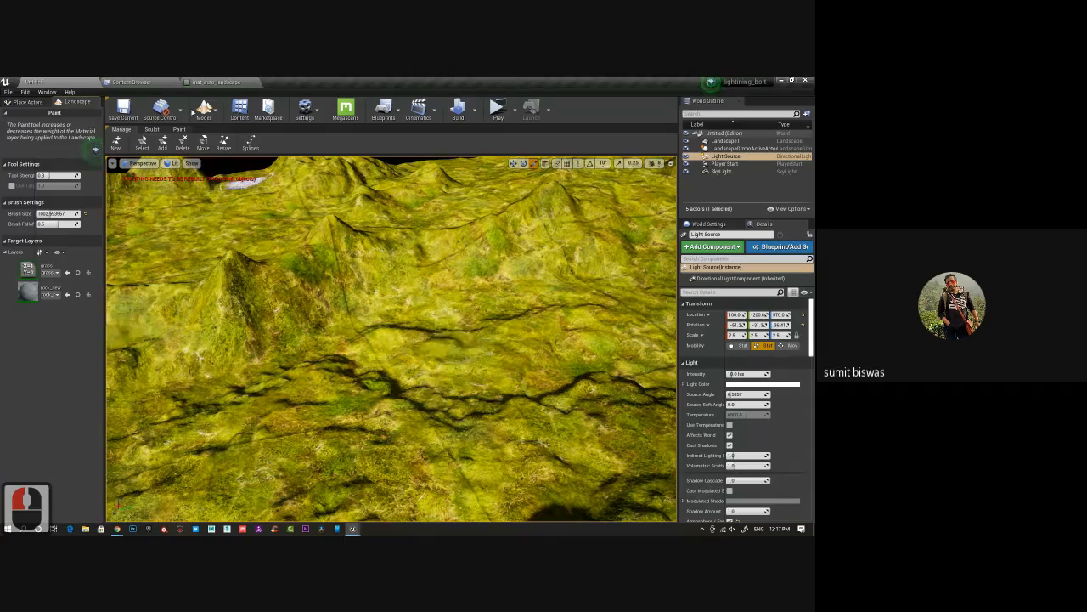
# Leave landscape painting for Select mode and inspect the grass and rock blending on the terrain up close.
pyautogui.click(204, 109)
pyautogui.click(222, 145)
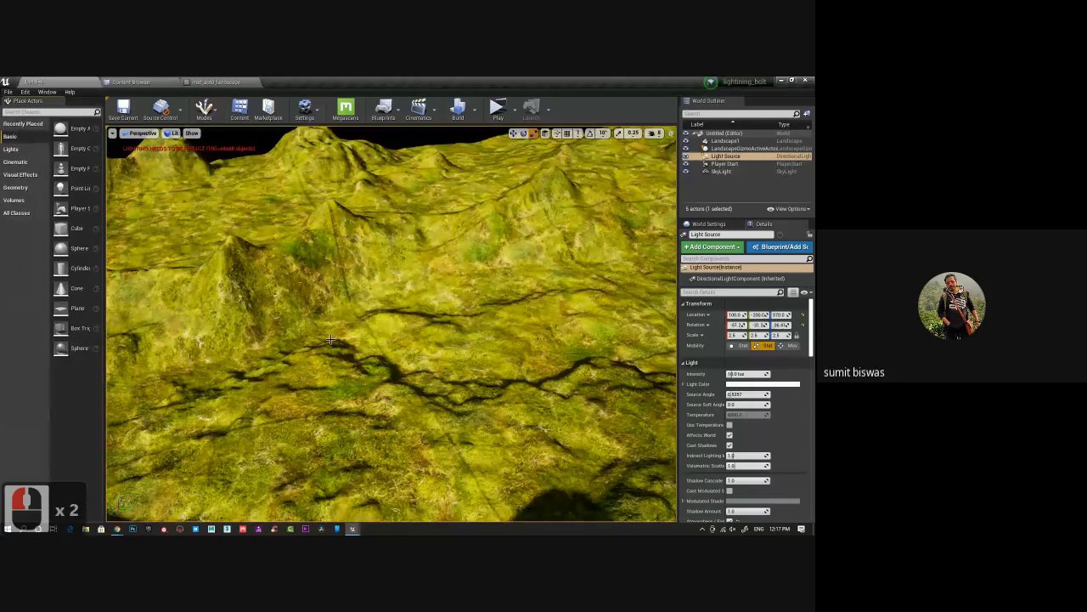
pyautogui.keyDown('alt'); pyautogui.moveTo(331, 340); pyautogui.dragTo(331, 366); pyautogui.keyUp('alt')
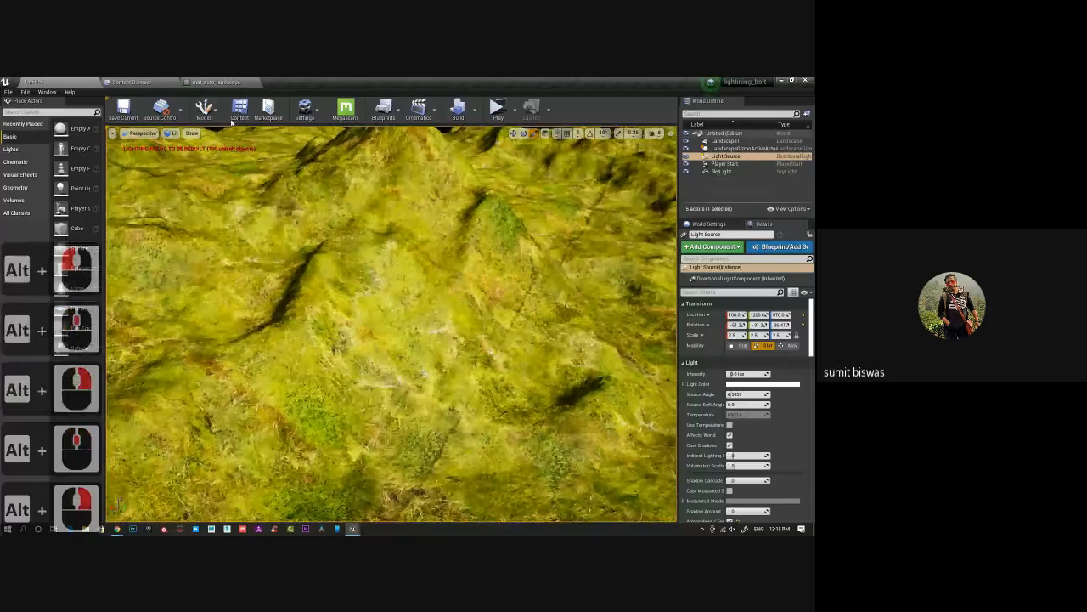
pyautogui.click(216, 81)
pyautogui.click(147, 83)
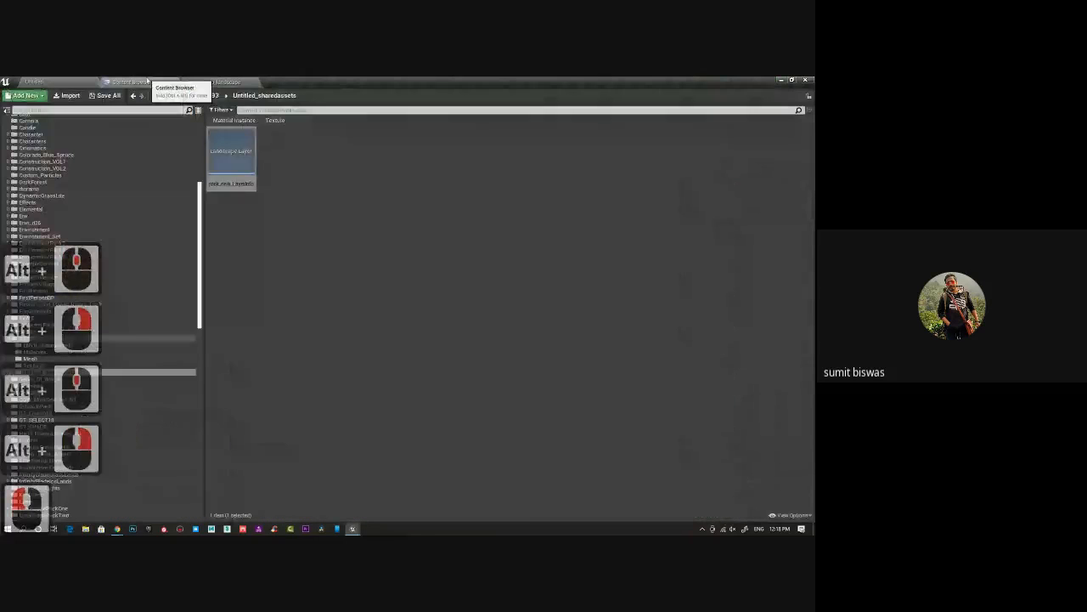
pyautogui.click(218, 84)
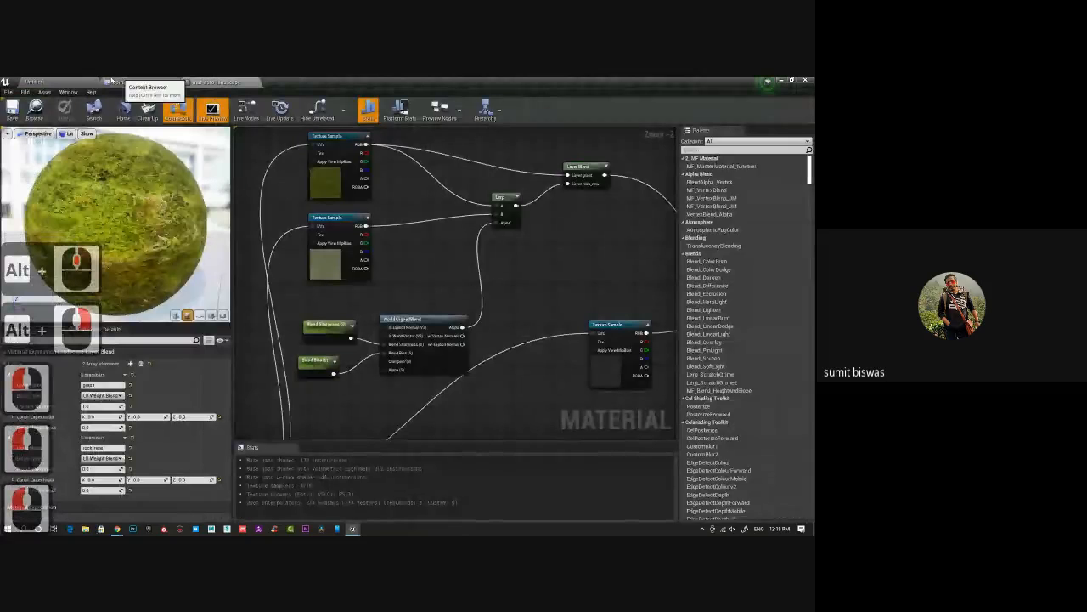
pyautogui.click(60, 82)
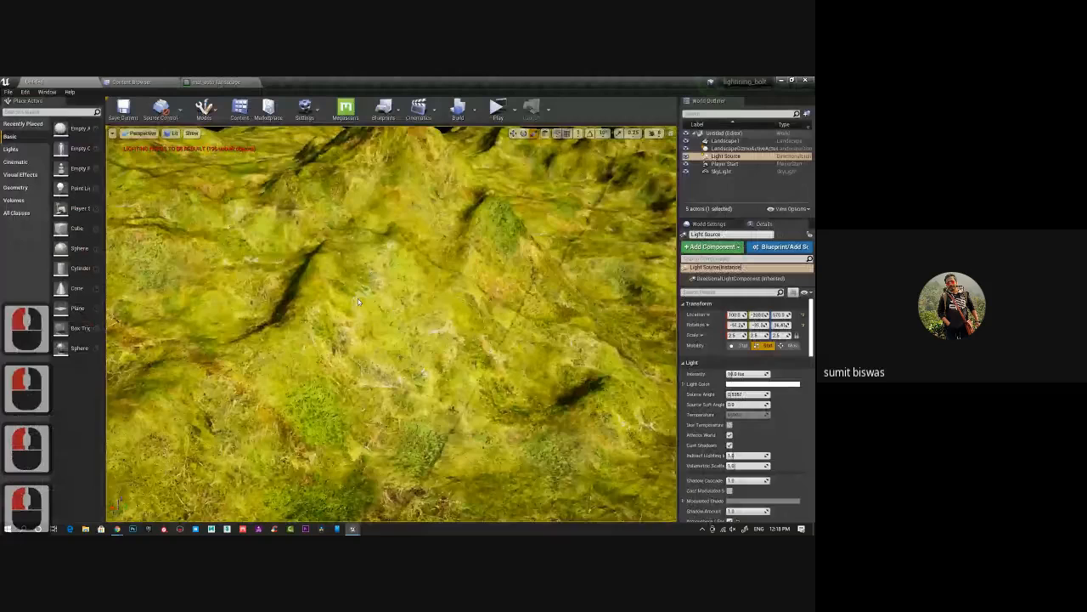
pyautogui.keyDown('alt'); pyautogui.moveTo(357, 298); pyautogui.dragTo(323, 317); pyautogui.keyUp('alt')
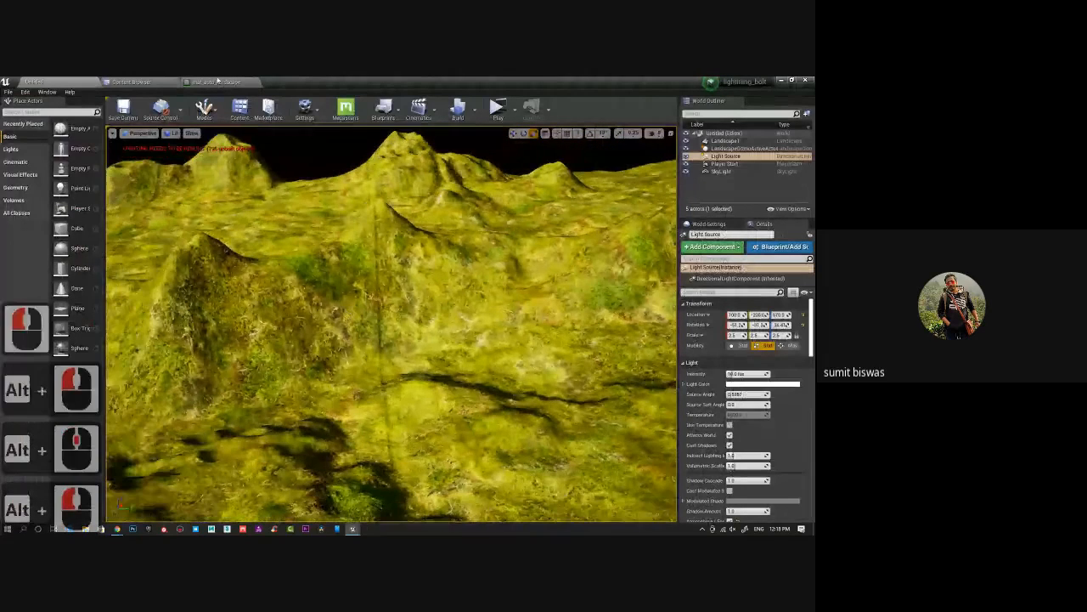
pyautogui.click(217, 82)
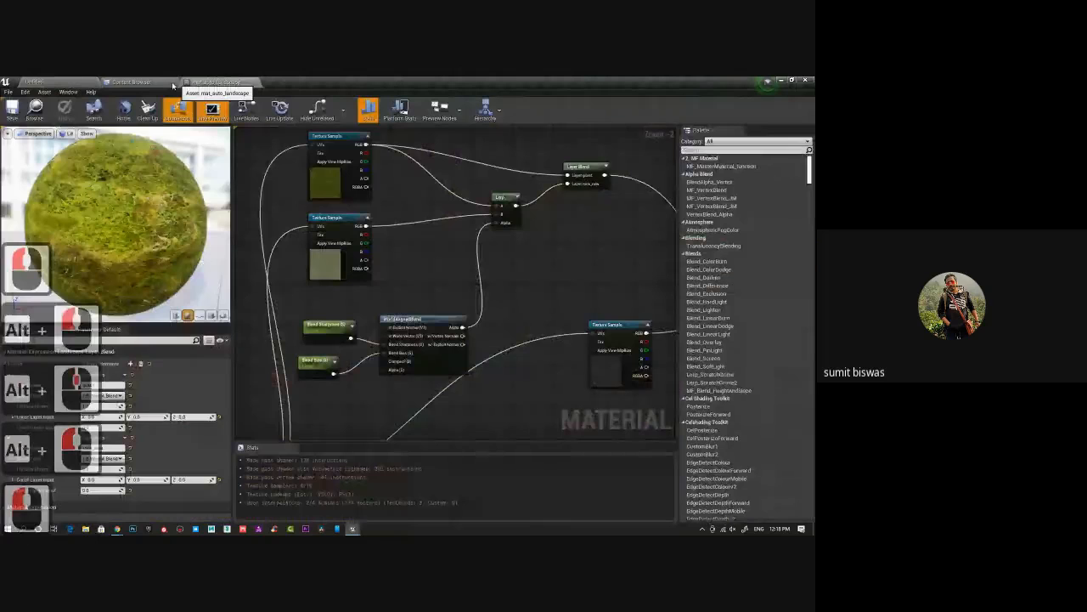
pyautogui.click(161, 81)
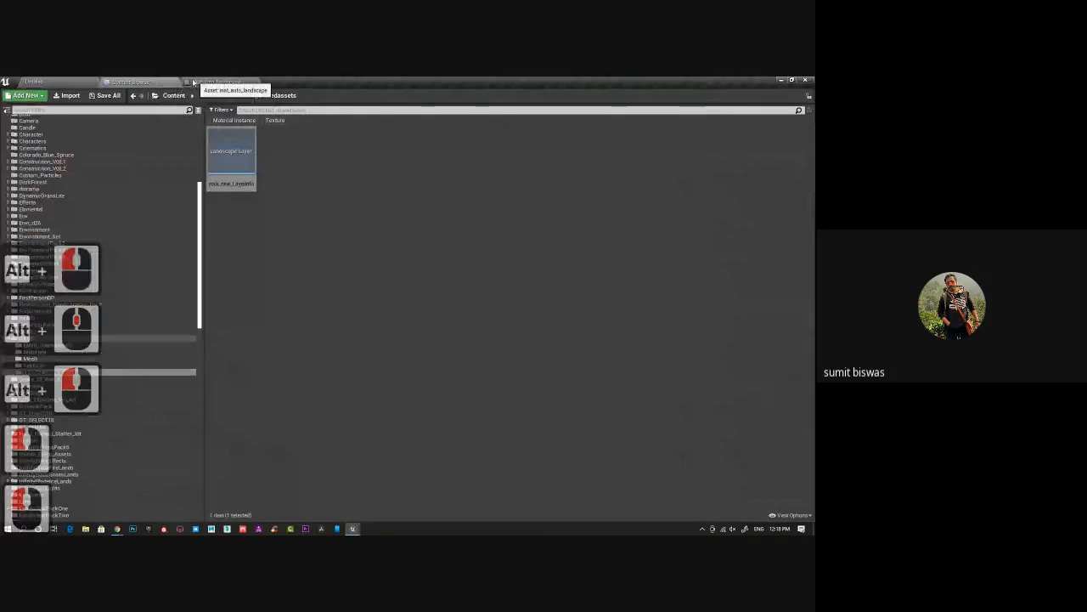
# Select the landscape in the level and open its assigned material instance in a floating window over the viewport.
pyautogui.click(39, 82)
pyautogui.click(584, 346)
pyautogui.doubleClick(745, 495)
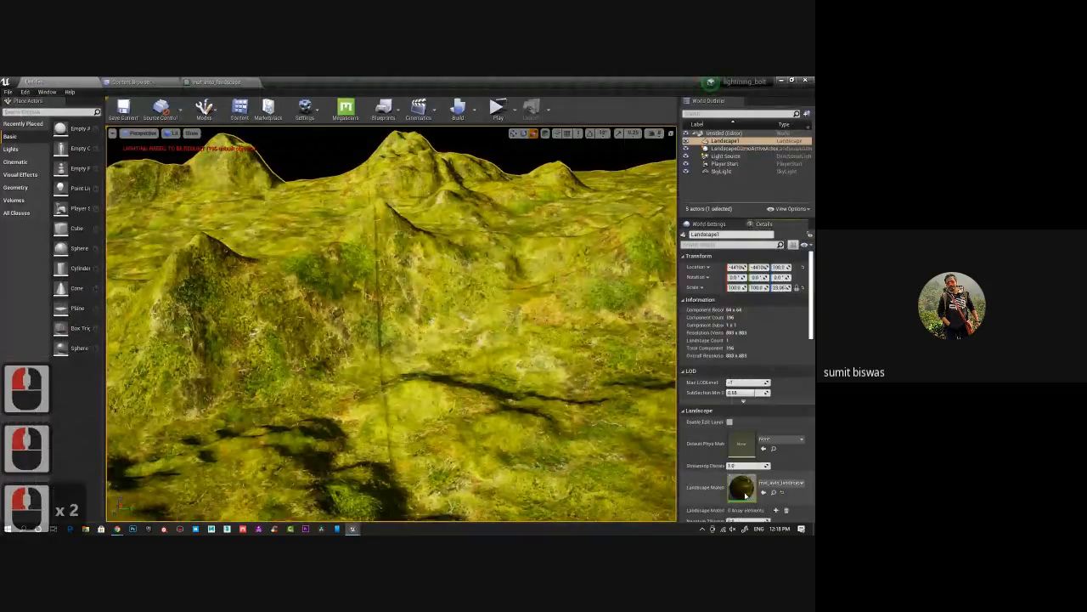
pyautogui.moveTo(299, 83); pyautogui.dragTo(369, 180)
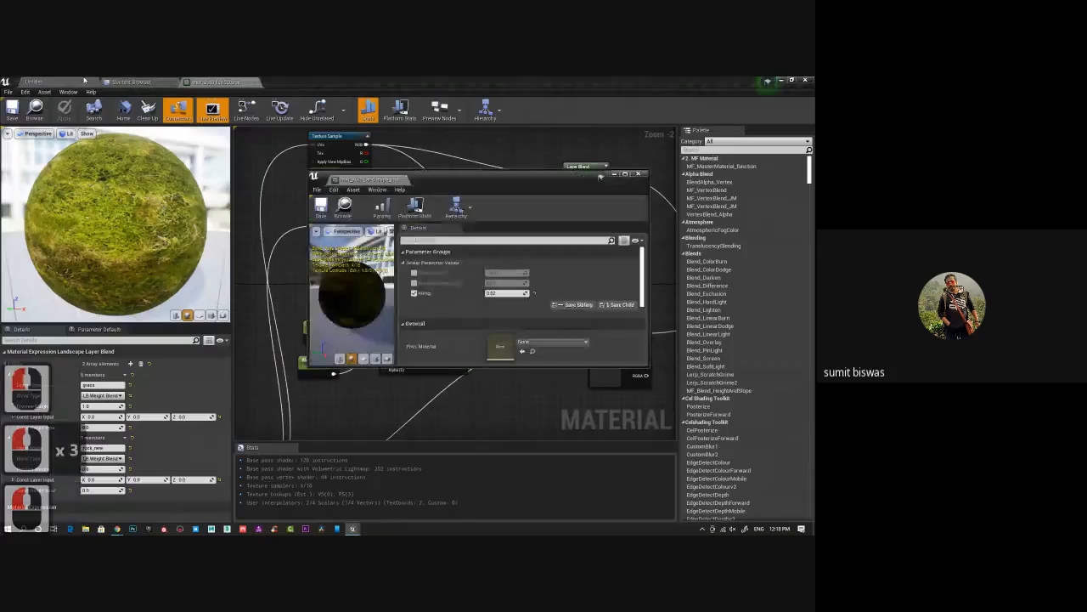
pyautogui.click(39, 82)
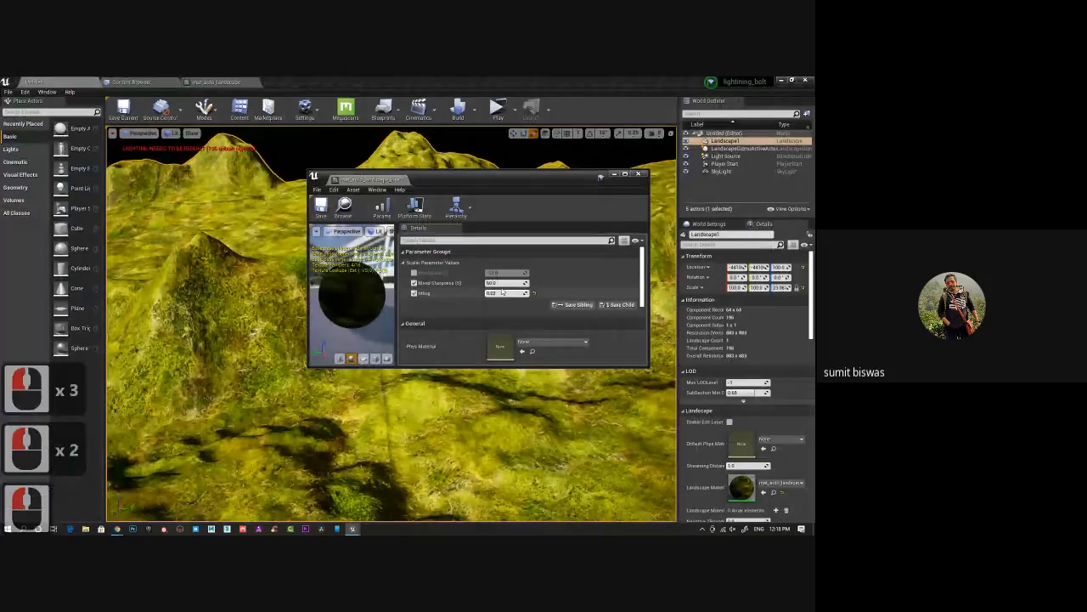
# Enable the Blend Sharpness override in the landscape's material instance and set it to 30.
pyautogui.click(414, 282)
pyautogui.tripleClick(504, 283)
pyautogui.write('30')
pyautogui.press('Return')
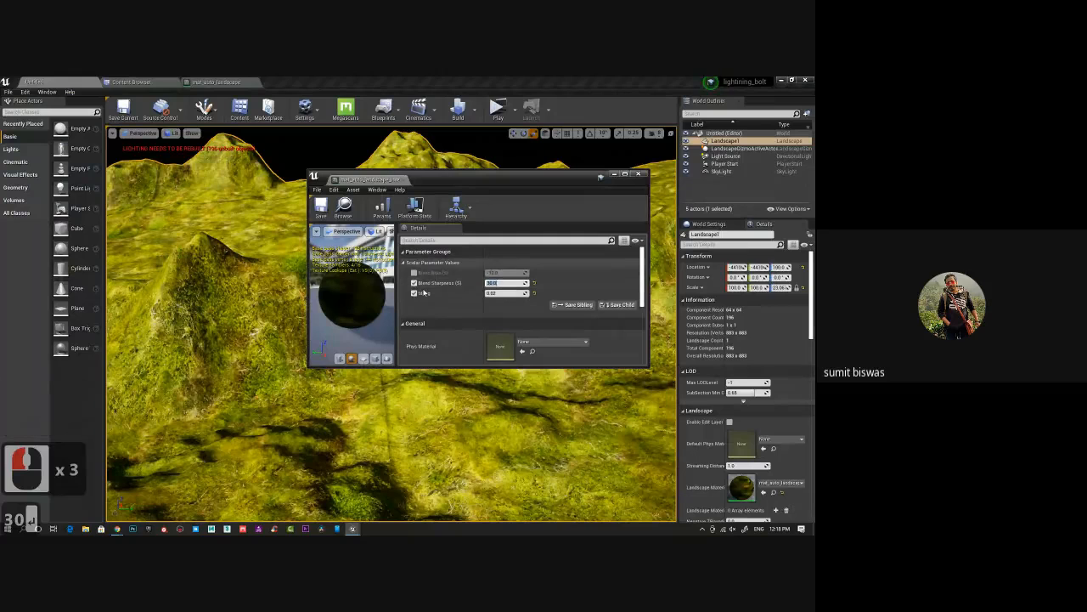
# Review the material instance's remaining settings, close it, and inspect the landscape's slopes for rock blending.
pyautogui.scroll(-3, 442, 298)
pyautogui.scroll(-7, 457, 309)
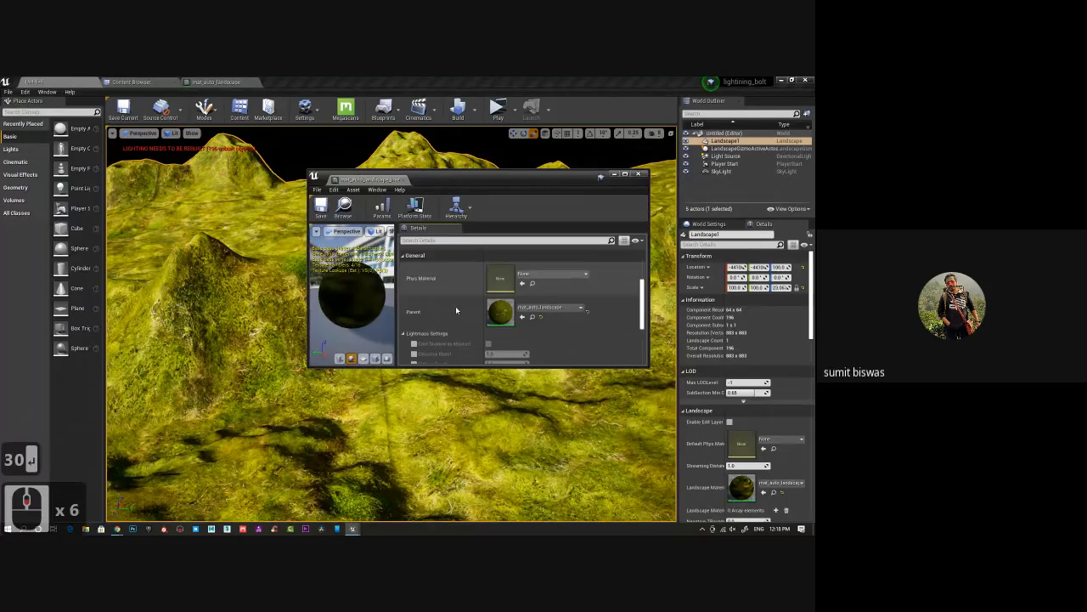
pyautogui.scroll(-3, 457, 309)
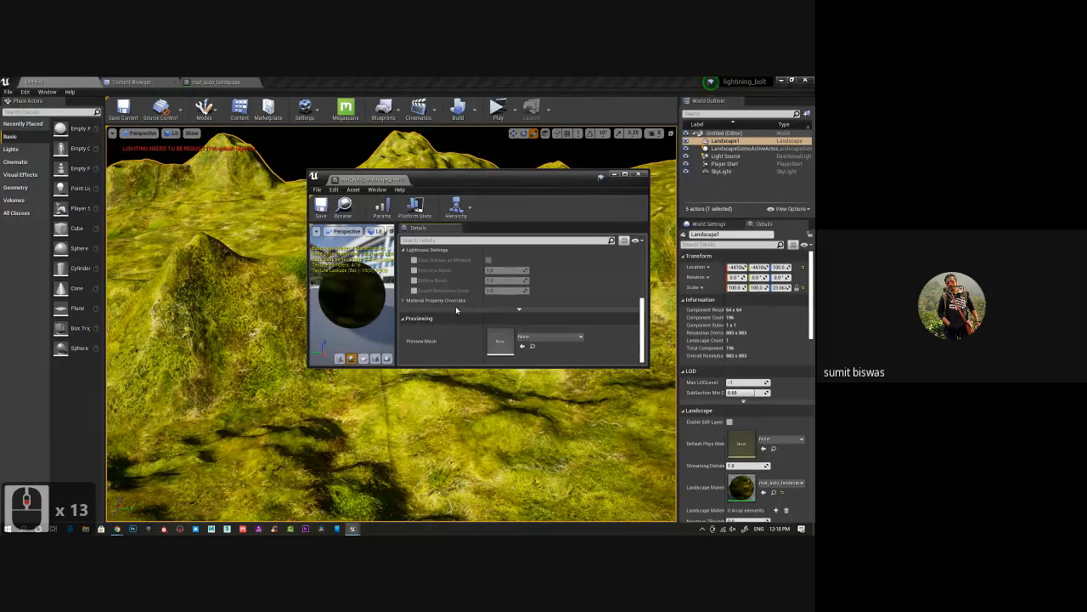
pyautogui.scroll(-3, 457, 309)
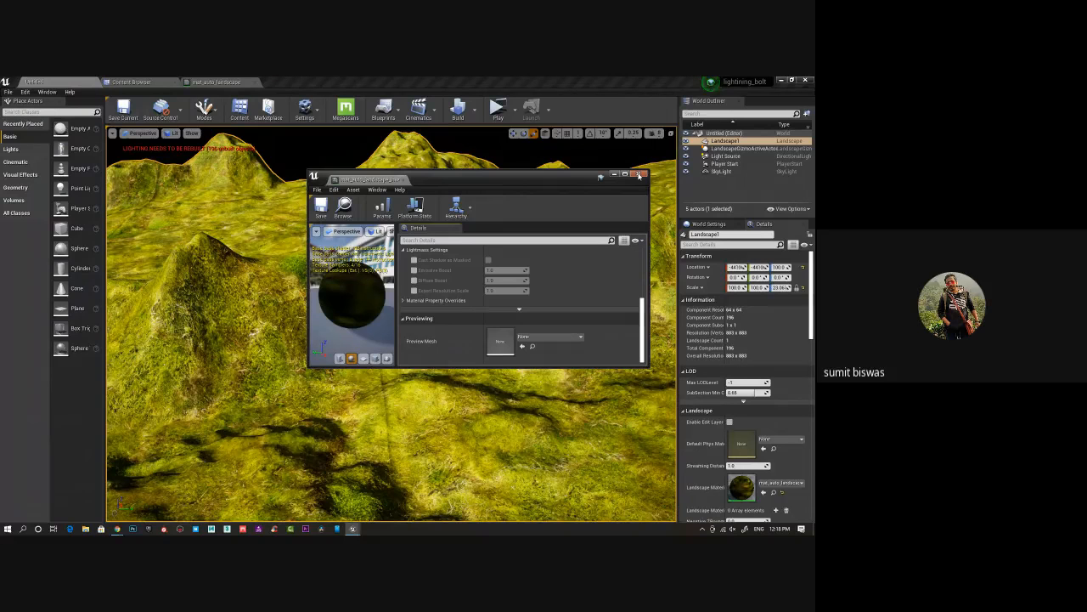
pyautogui.click(640, 175)
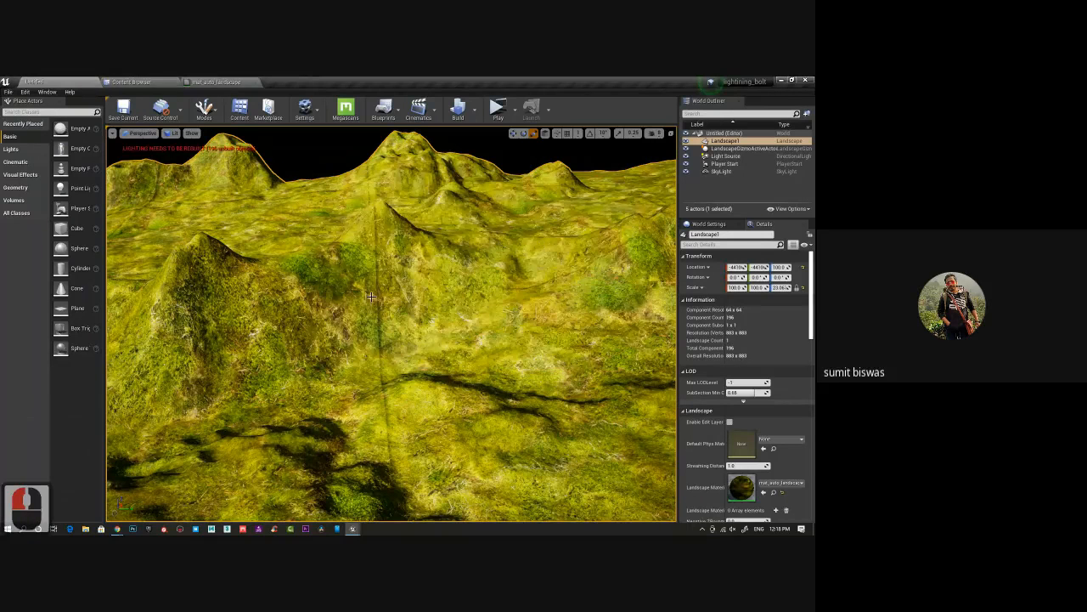
pyautogui.keyDown('alt'); pyautogui.moveTo(370, 296); pyautogui.dragTo(403, 278); pyautogui.keyUp('alt')
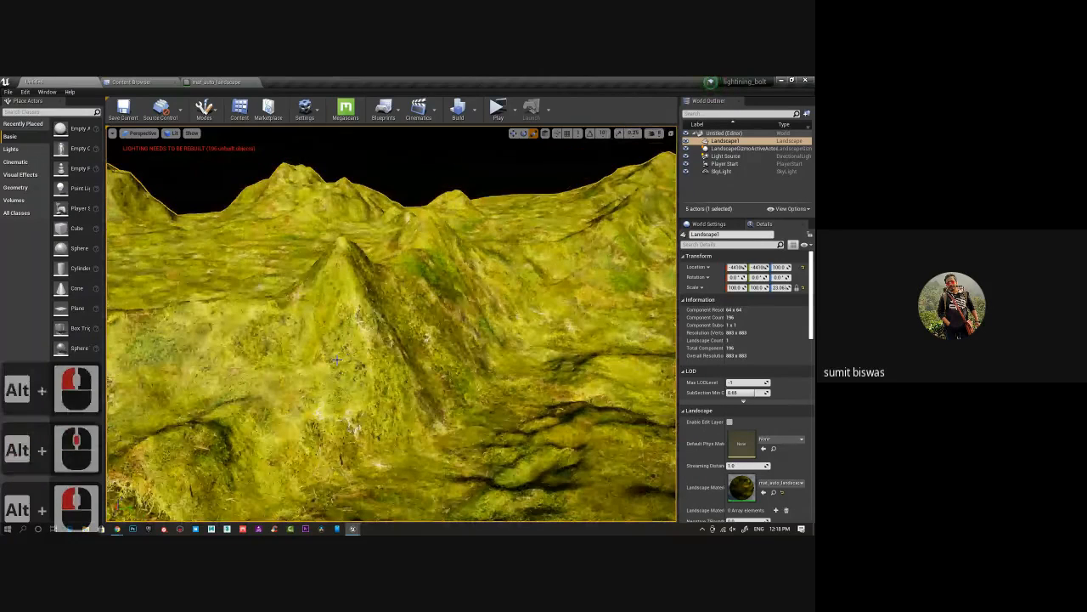
# Examine the mat_auto_landscape graph, tracing the Layer Blend, Lerp, WorldAlignedBlend and tiling connections of the colour and normal textures.
pyautogui.click(213, 82)
pyautogui.scroll(2, 510, 373)
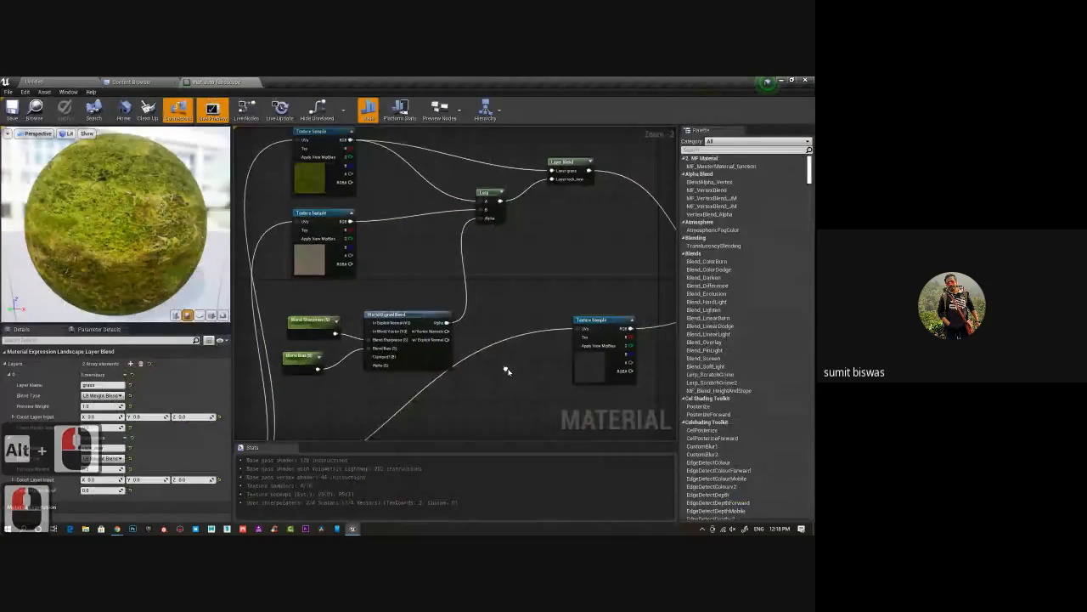
pyautogui.moveTo(476, 355); pyautogui.dragTo(359, 186, button='right')
pyautogui.moveTo(444, 337); pyautogui.dragTo(529, 212, button='right')
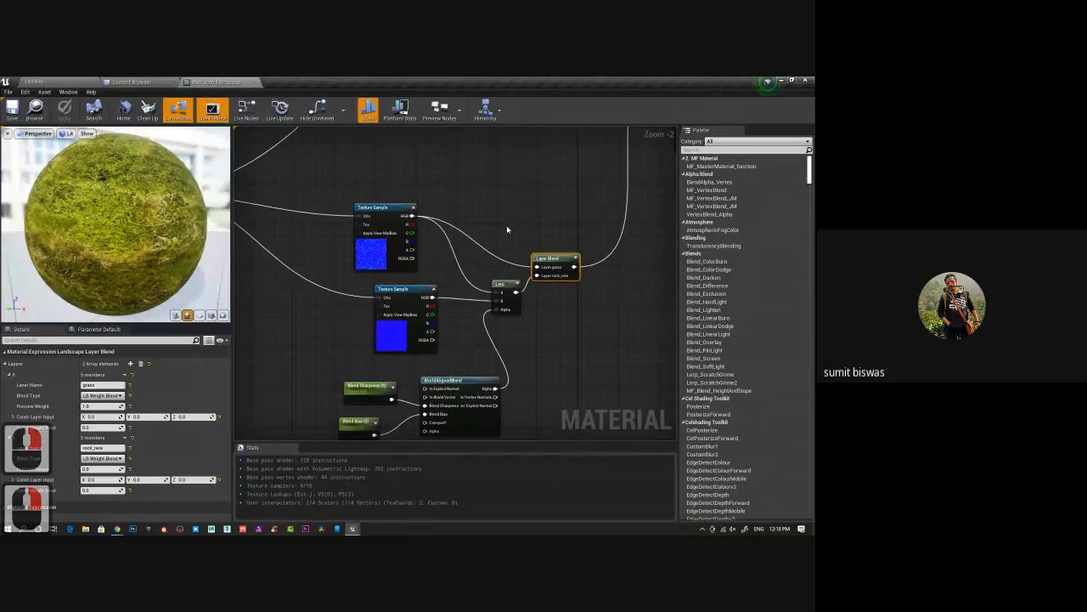
pyautogui.moveTo(322, 307); pyautogui.dragTo(422, 410, button='right')
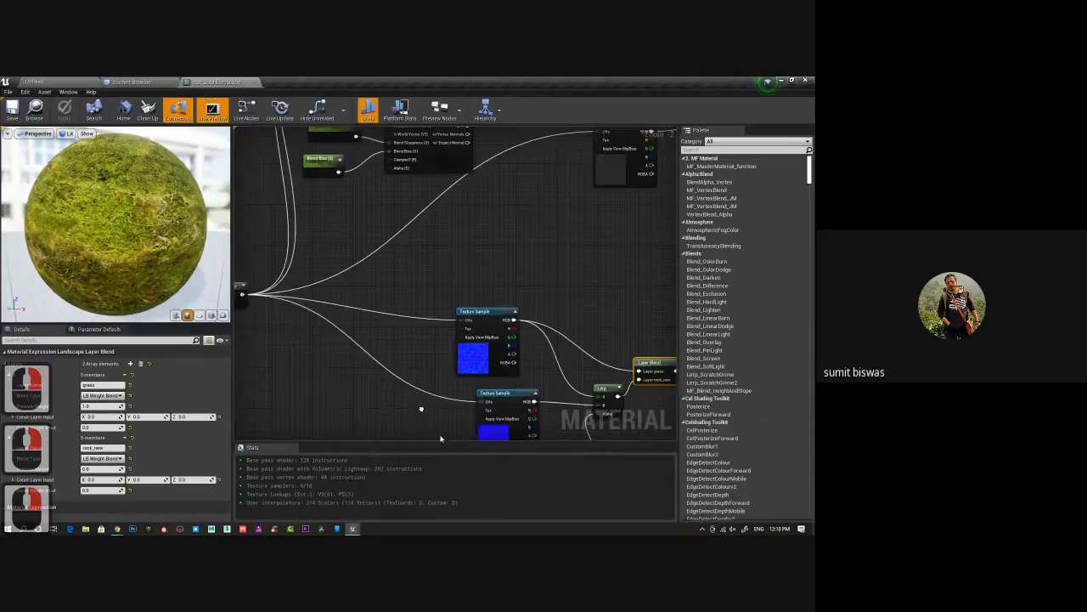
pyautogui.moveTo(424, 232); pyautogui.dragTo(402, 384, button='right')
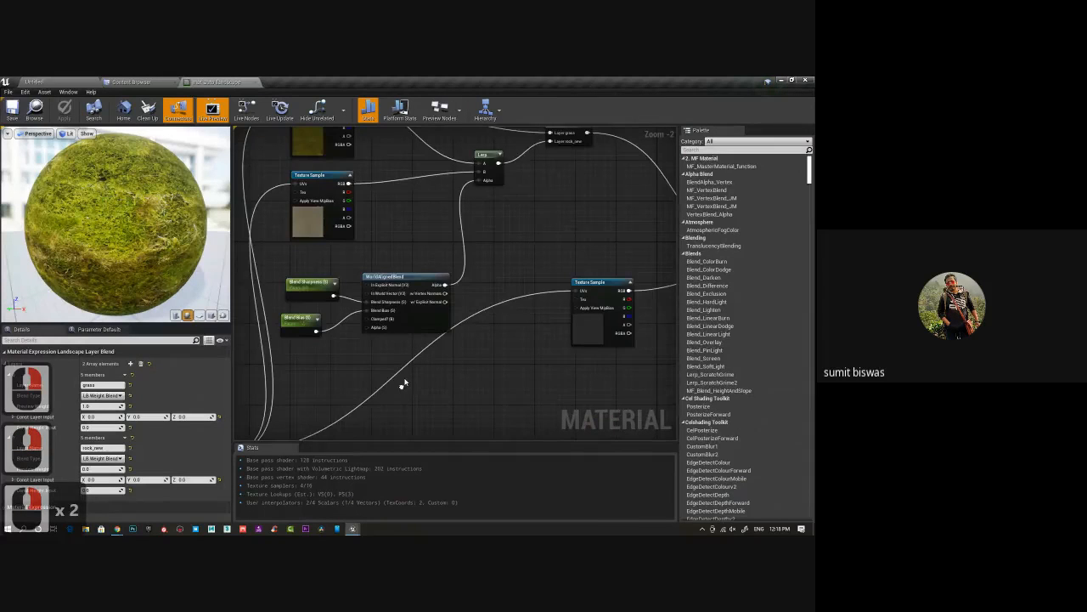
pyautogui.moveTo(474, 265); pyautogui.dragTo(493, 160, button='right')
pyautogui.moveTo(337, 303); pyautogui.dragTo(490, 291, button='right')
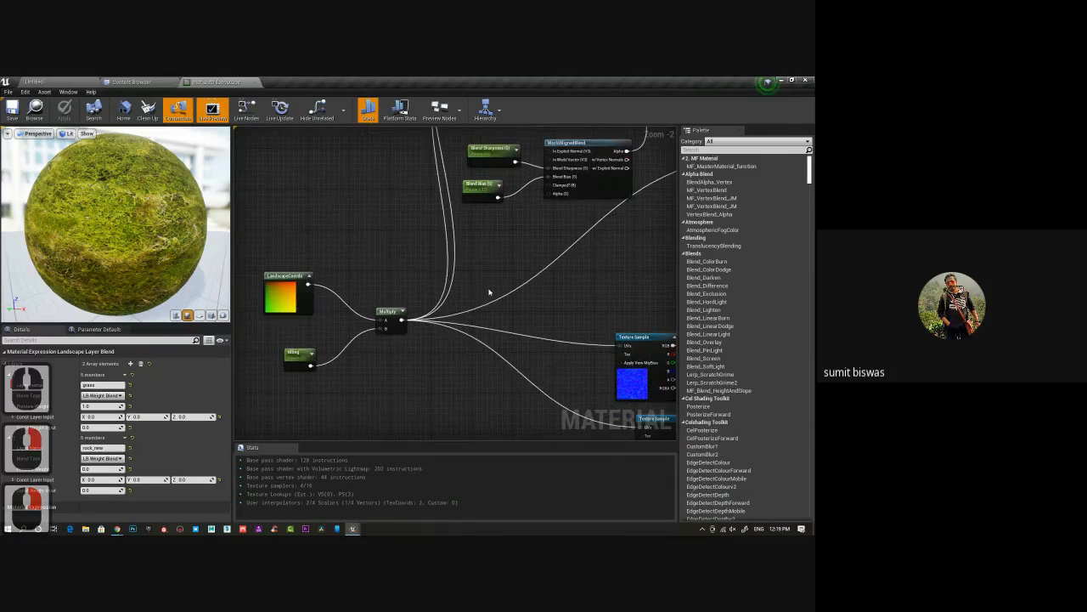
pyautogui.moveTo(570, 236); pyautogui.dragTo(385, 372, button='right')
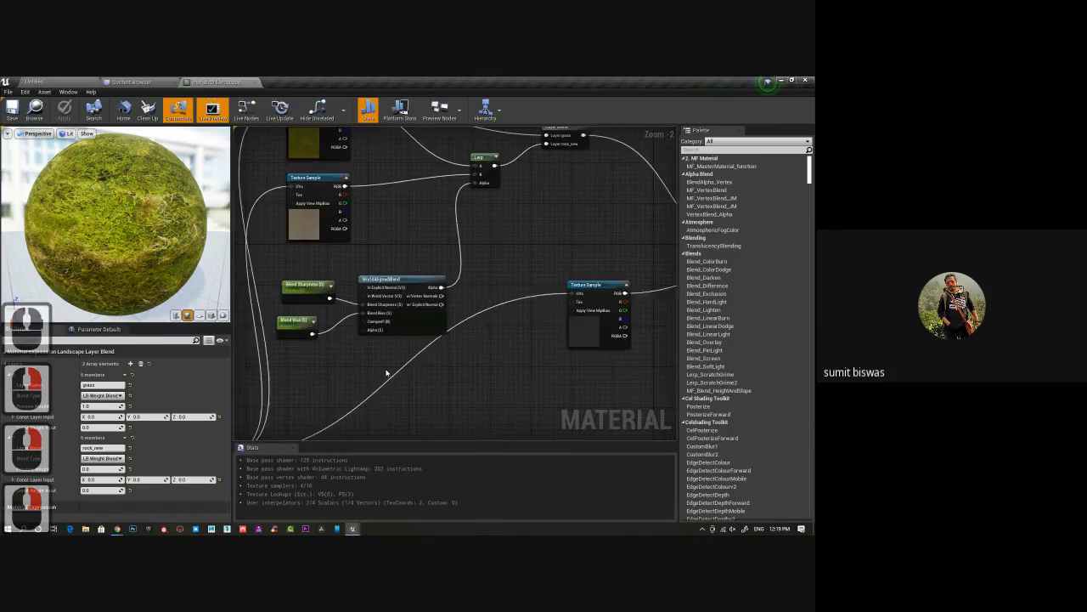
pyautogui.moveTo(514, 282); pyautogui.dragTo(503, 299, button='right')
# Start previewing the WorldAlignedBlend node feeding the colour Lerp and examine its mask on the preview sphere.
pyautogui.rightClick(401, 300)
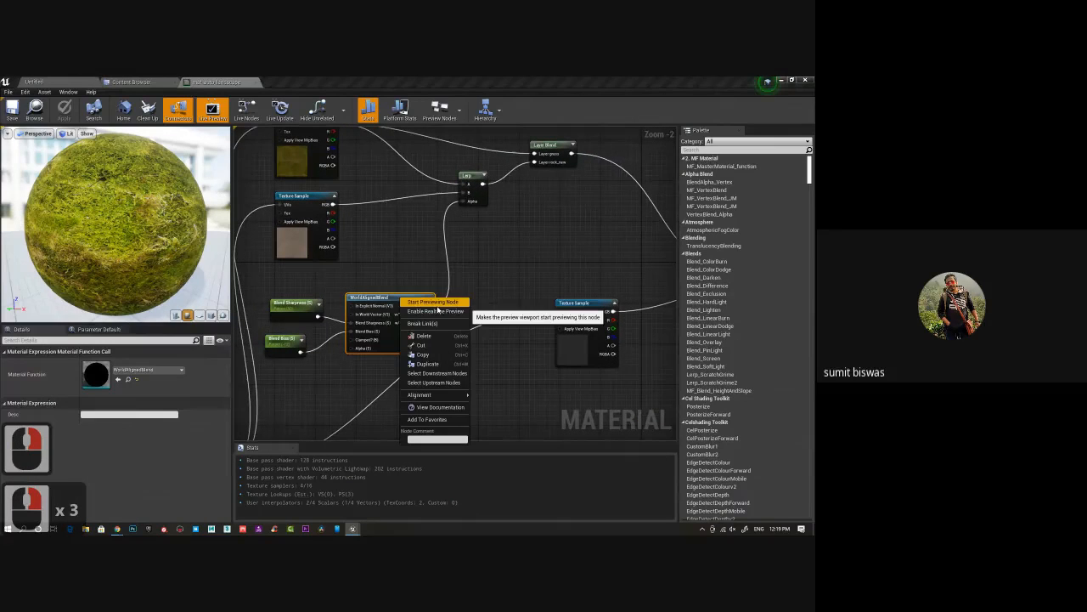
pyautogui.click(435, 304)
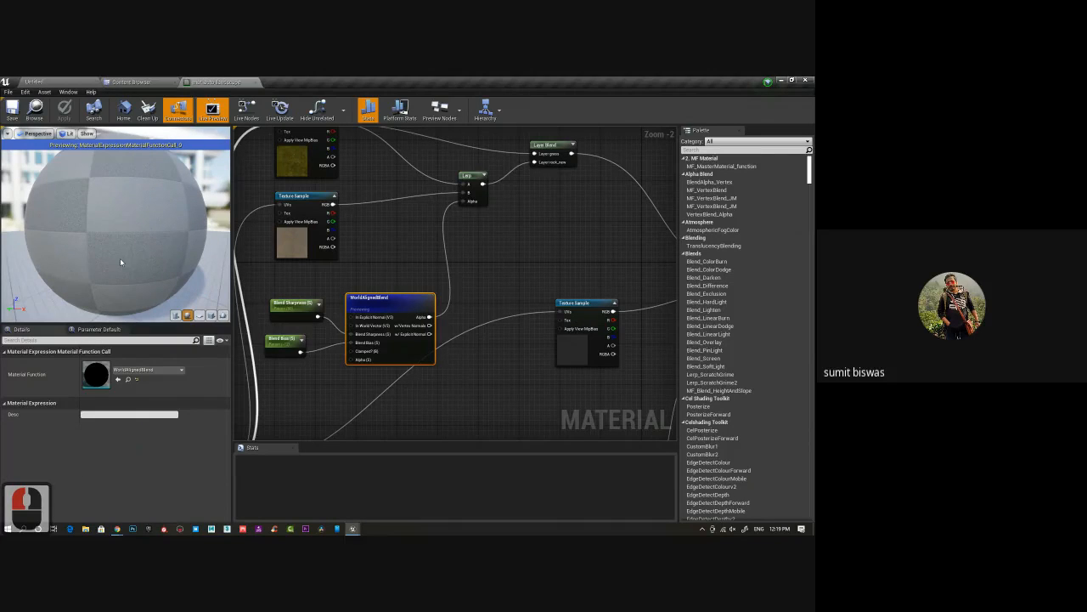
pyautogui.keyDown('alt'); pyautogui.moveTo(120, 259); pyautogui.dragTo(131, 272); pyautogui.keyUp('alt')
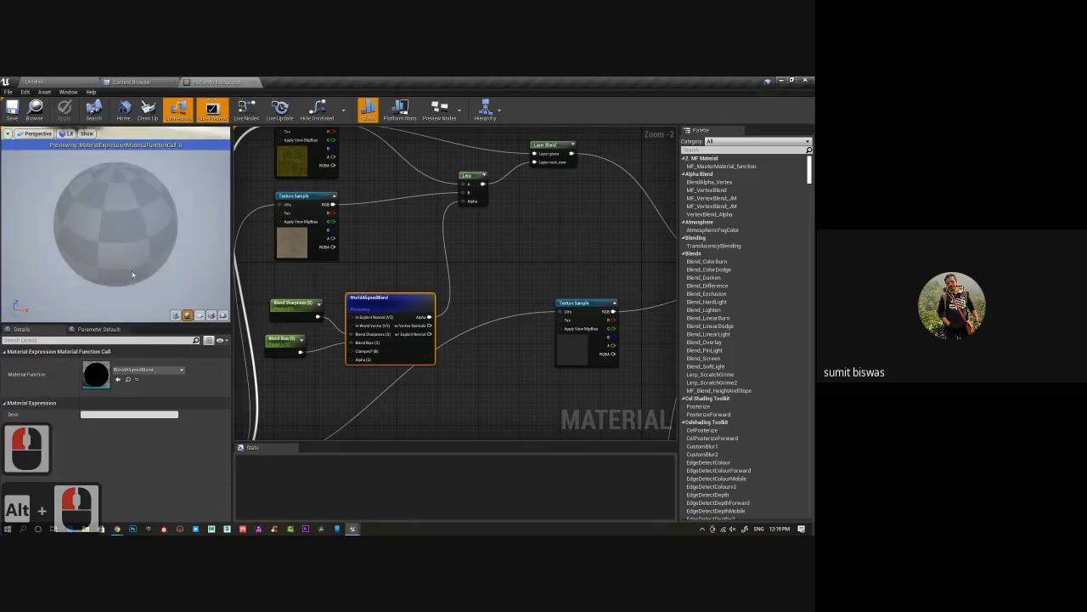
pyautogui.keyDown('alt'); pyautogui.moveTo(131, 274); pyautogui.dragTo(131, 255, button='right'); pyautogui.keyUp('alt')
pyautogui.keyDown('alt'); pyautogui.moveTo(131, 255); pyautogui.dragTo(131, 226); pyautogui.keyUp('alt')
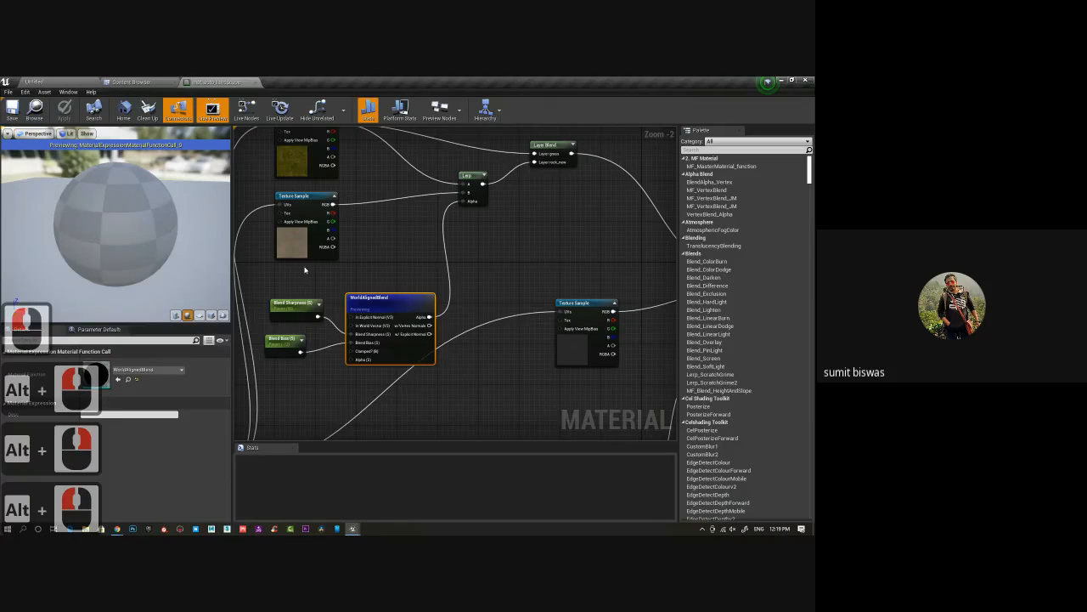
# Request a realtime preview of the WorldAlignedBlend node, check the blend mask, and stop previewing the node.
pyautogui.rightClick(371, 298)
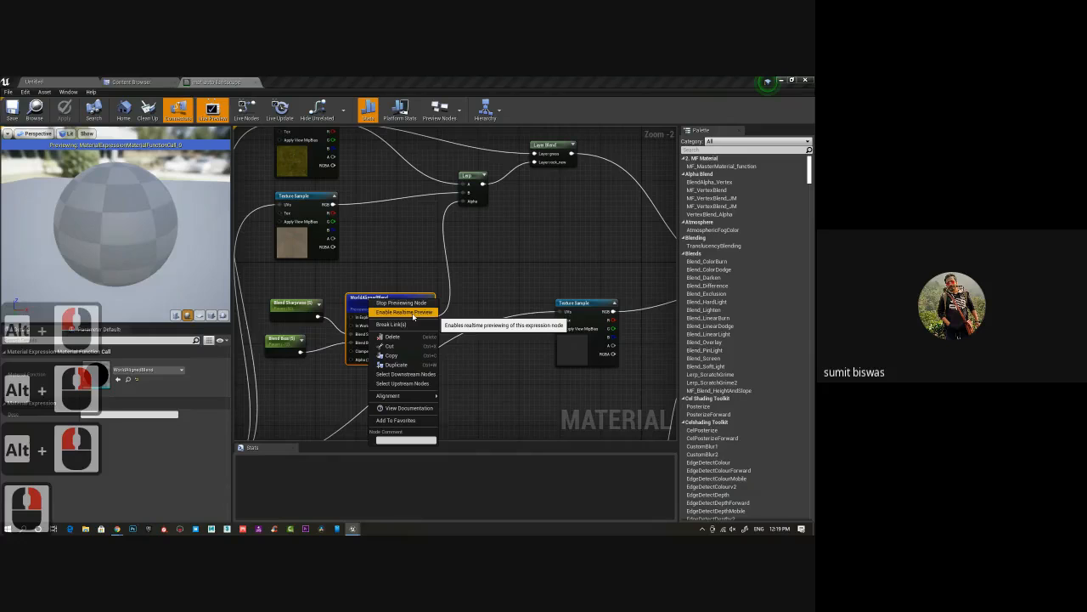
pyautogui.click(413, 313)
pyautogui.rightClick(397, 304)
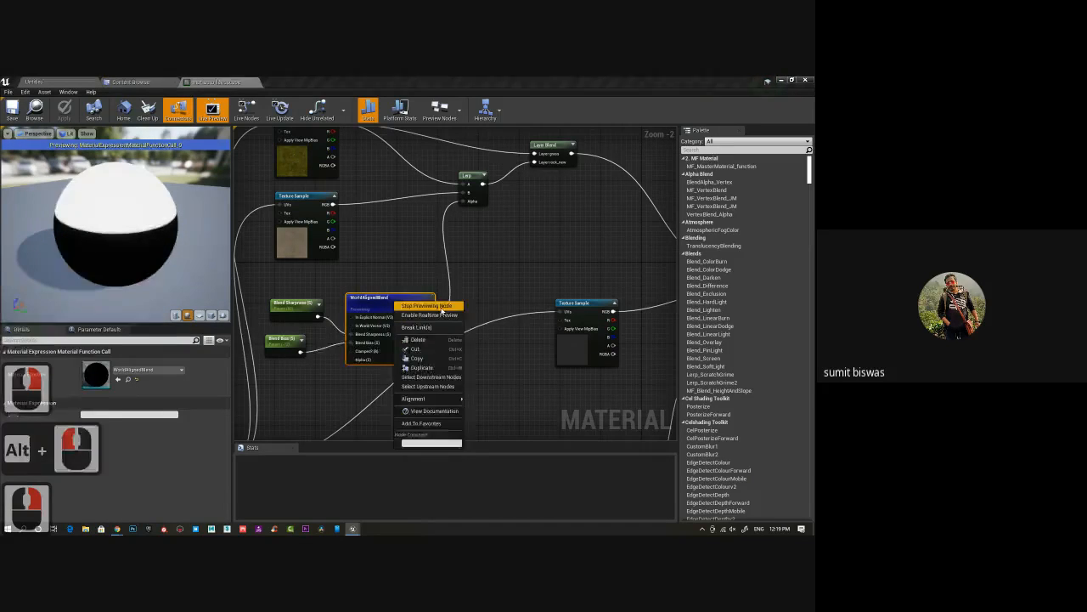
pyautogui.click(429, 306)
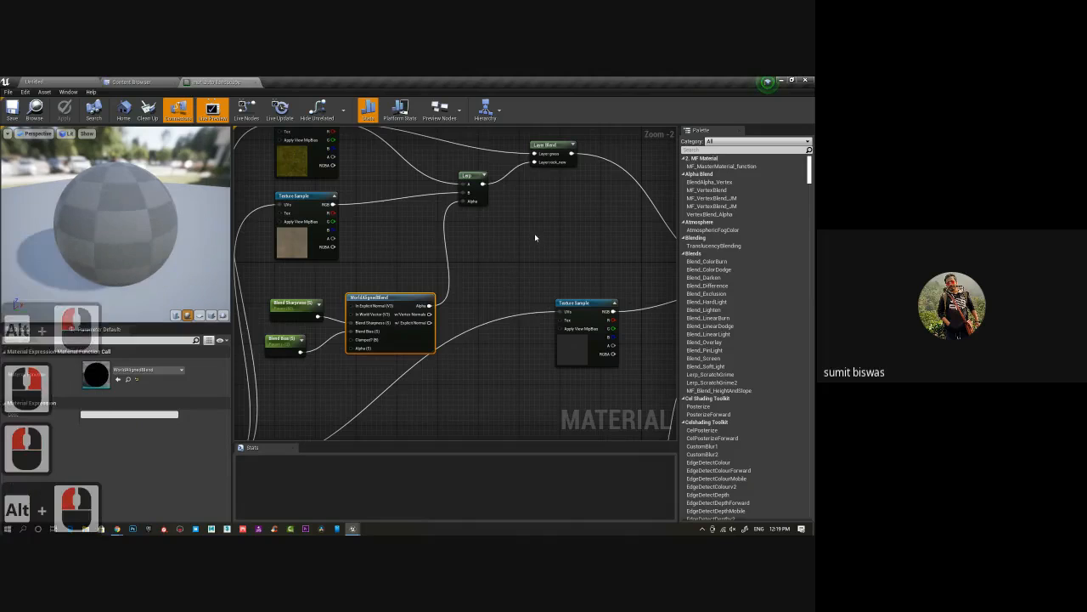
# Feed the colour Lerp into Layer Blend's grass input and the grass texture into rock_new, save the material, and inspect the preview sphere.
pyautogui.moveTo(527, 236); pyautogui.dragTo(502, 294, button='right')
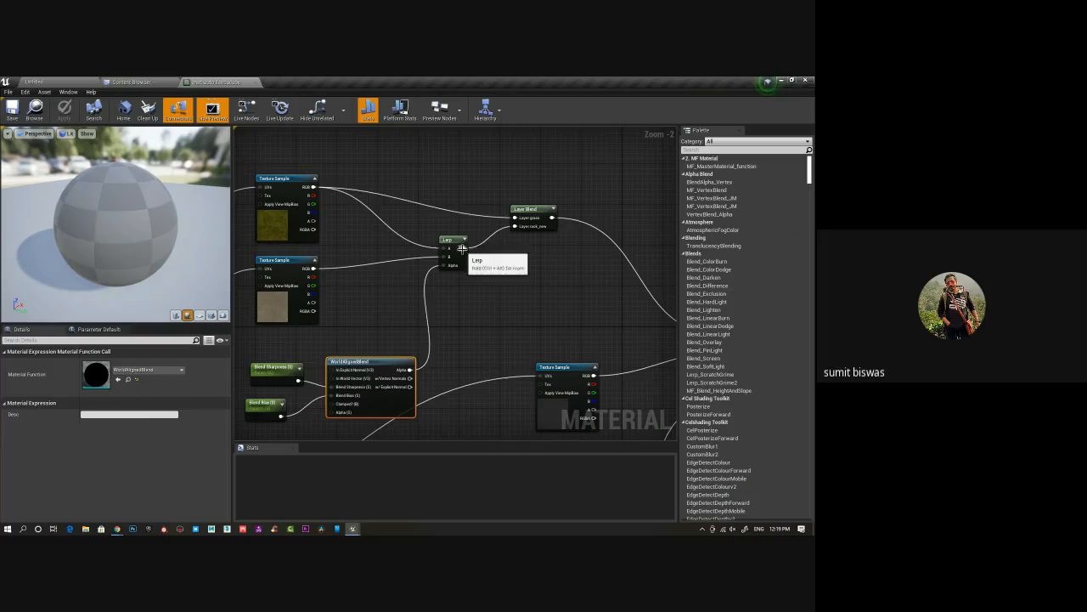
pyautogui.moveTo(463, 247); pyautogui.dragTo(512, 219)
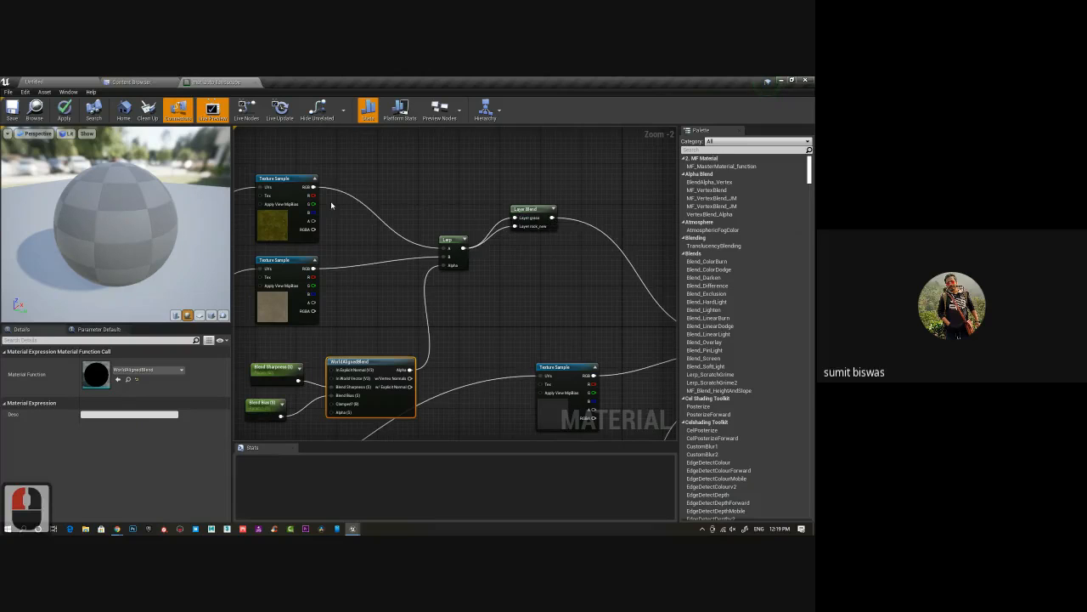
pyautogui.moveTo(313, 187); pyautogui.dragTo(454, 228)
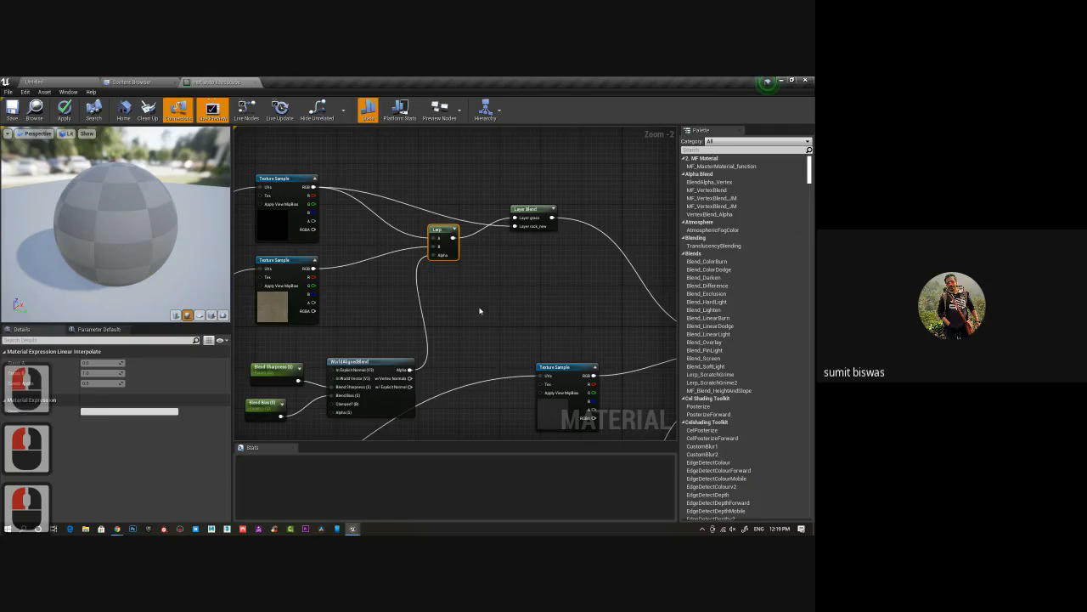
pyautogui.click(12, 111)
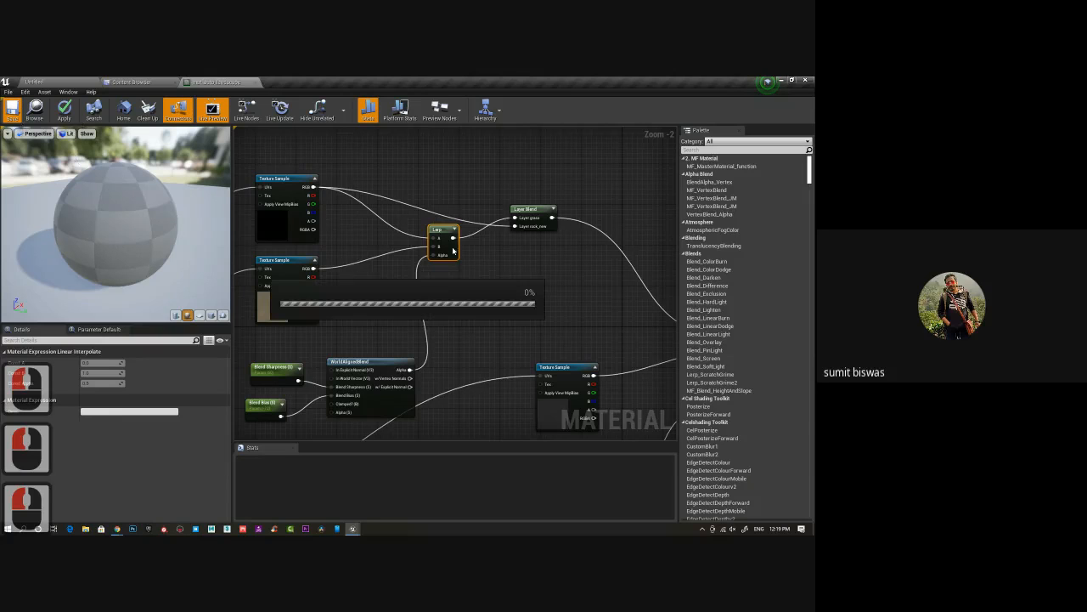
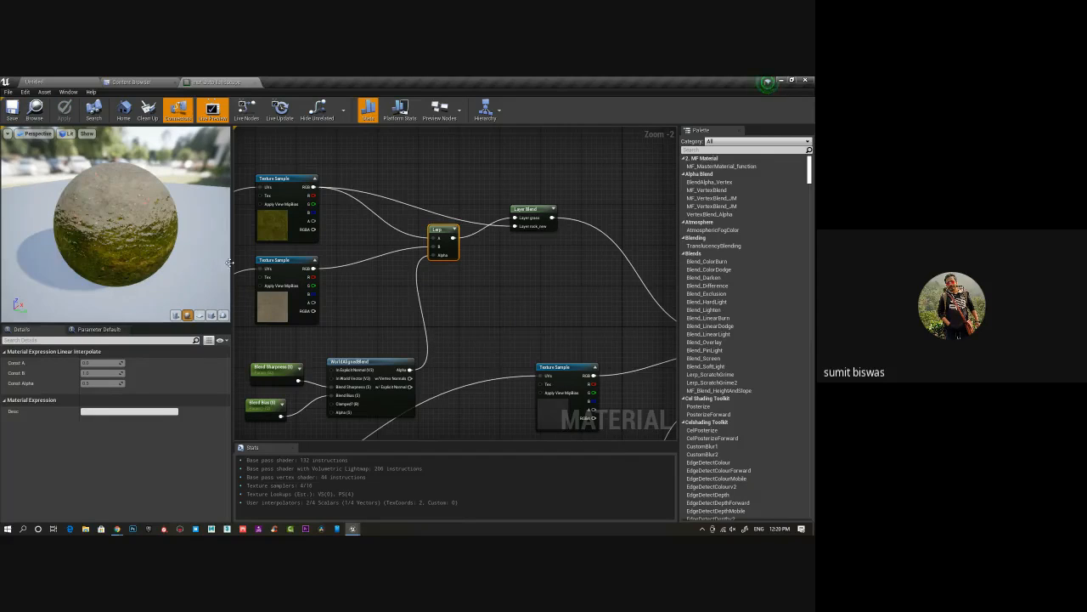
pyautogui.moveTo(128, 277); pyautogui.dragTo(154, 204)
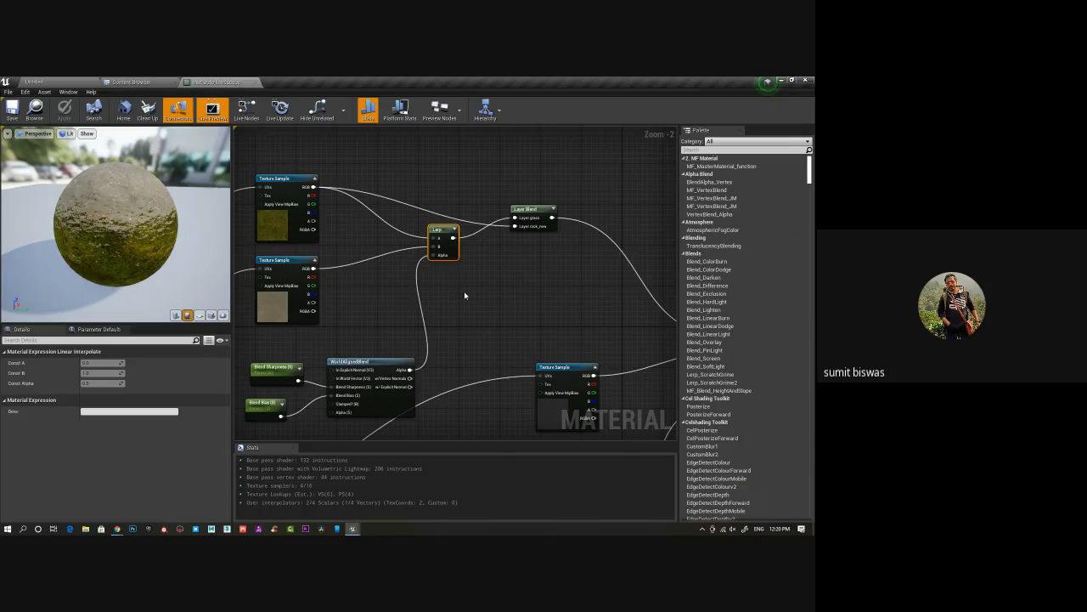
# Feed the rock texture into the Lerp's A and grass into B, reconnecting grass to Layer Blend's grass input and the Lerp to rock_new.
pyautogui.moveTo(471, 290); pyautogui.dragTo(466, 303, button='right')
pyautogui.moveTo(307, 203); pyautogui.dragTo(426, 263)
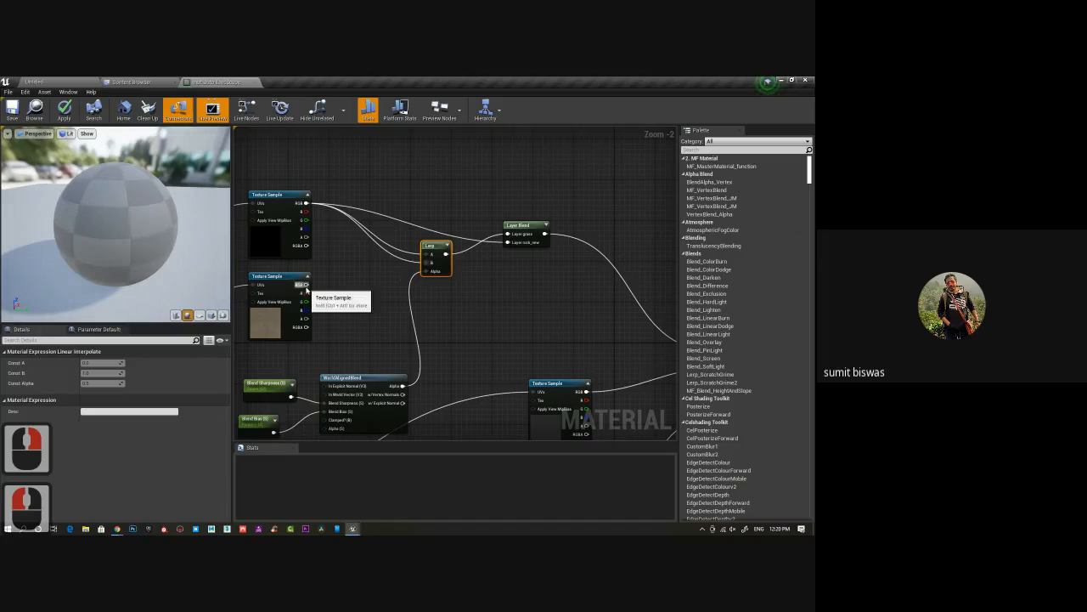
pyautogui.moveTo(307, 285); pyautogui.dragTo(428, 254)
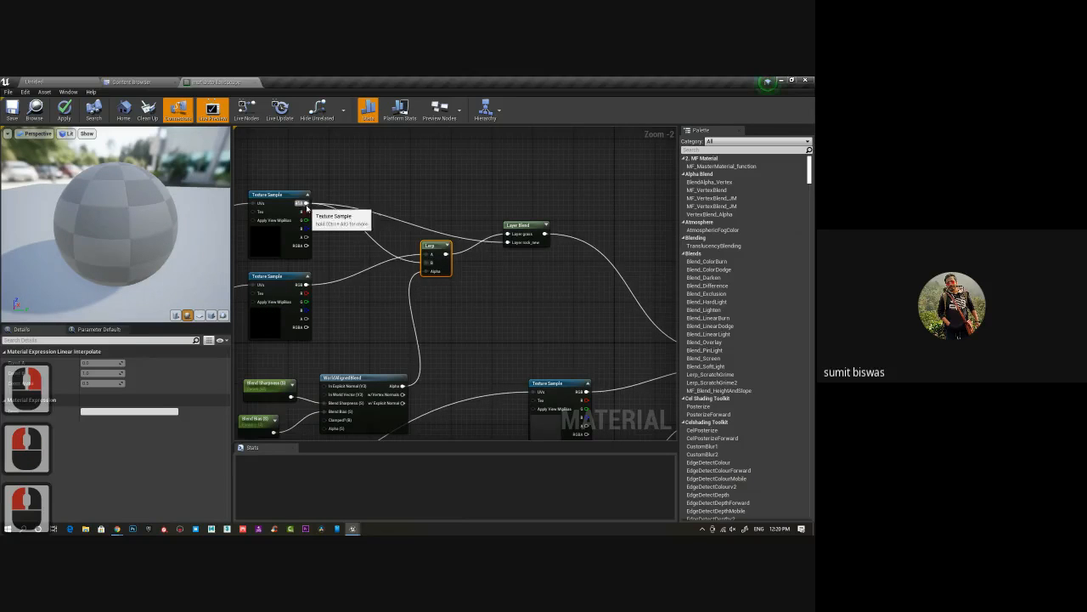
pyautogui.moveTo(306, 203); pyautogui.dragTo(507, 236)
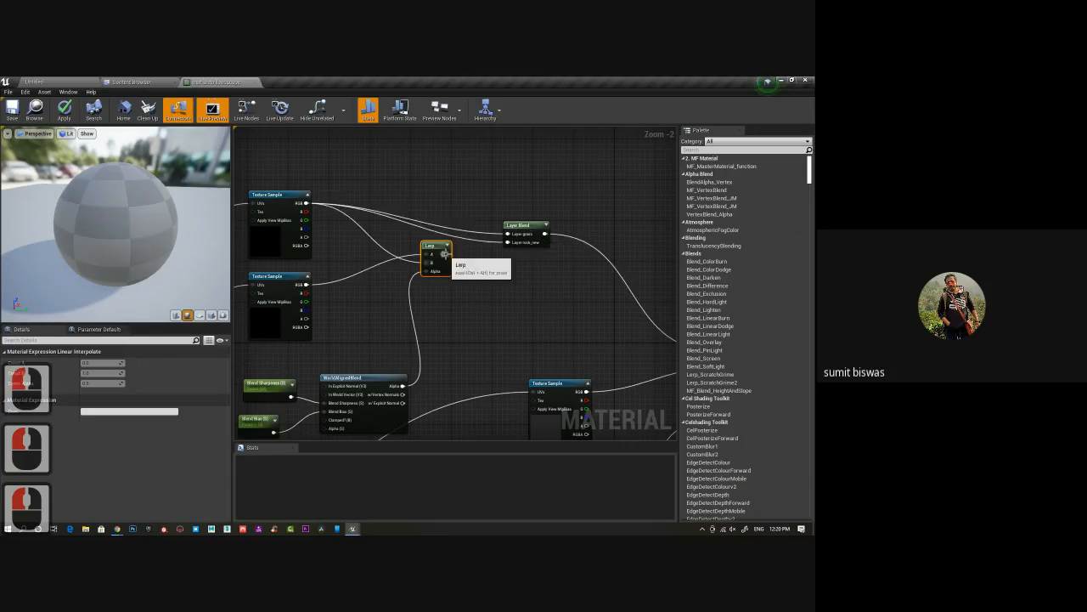
pyautogui.moveTo(446, 254); pyautogui.dragTo(507, 242)
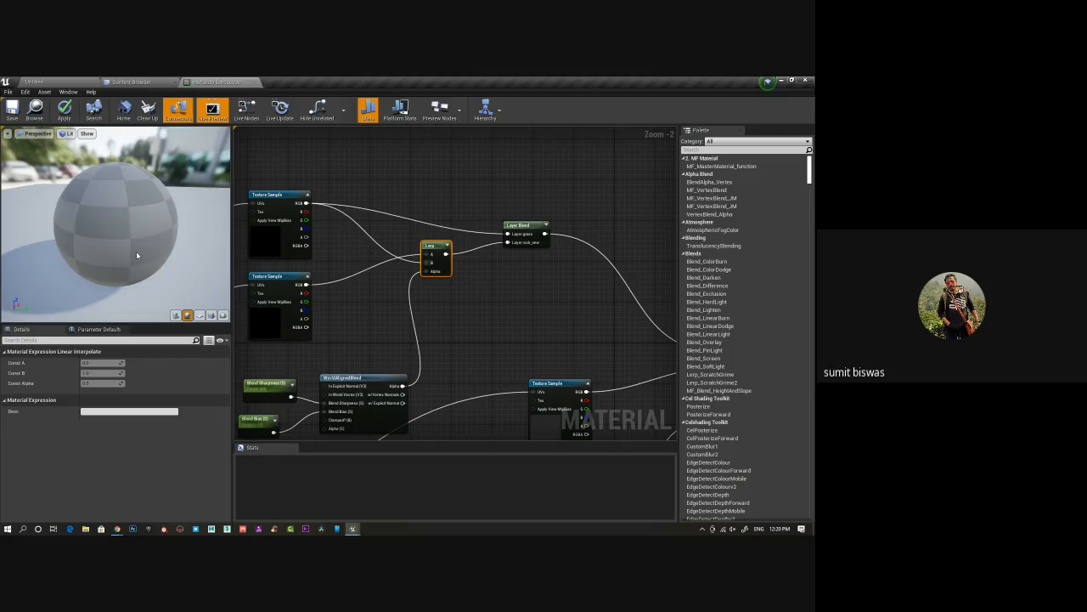
# Examine the material on the preview sphere from several angles and review the overall node graph.
pyautogui.moveTo(136, 251); pyautogui.dragTo(122, 238)
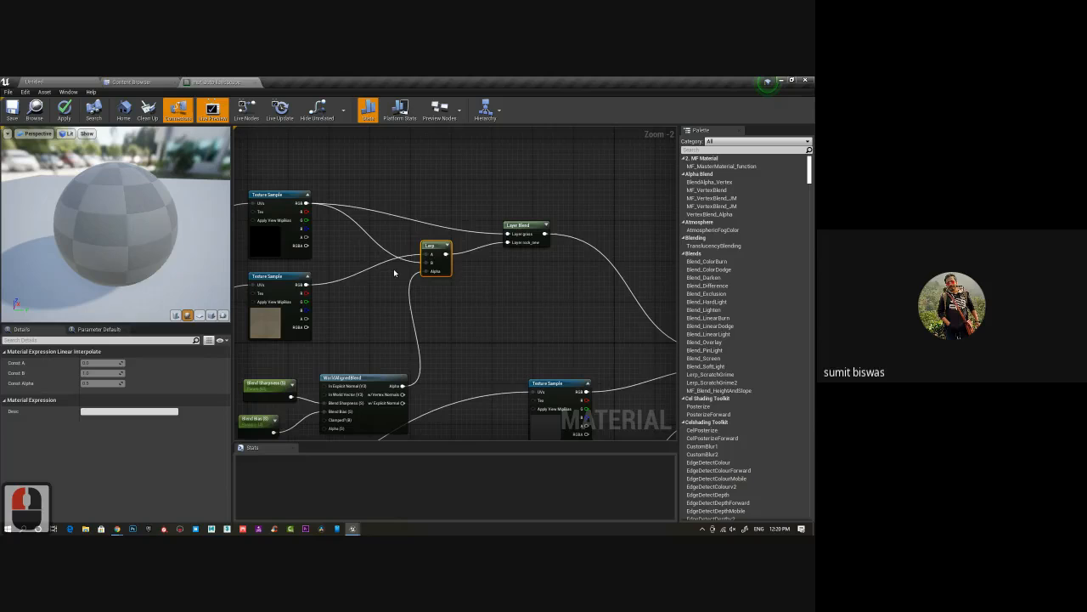
pyautogui.moveTo(394, 272); pyautogui.dragTo(435, 285, button='right')
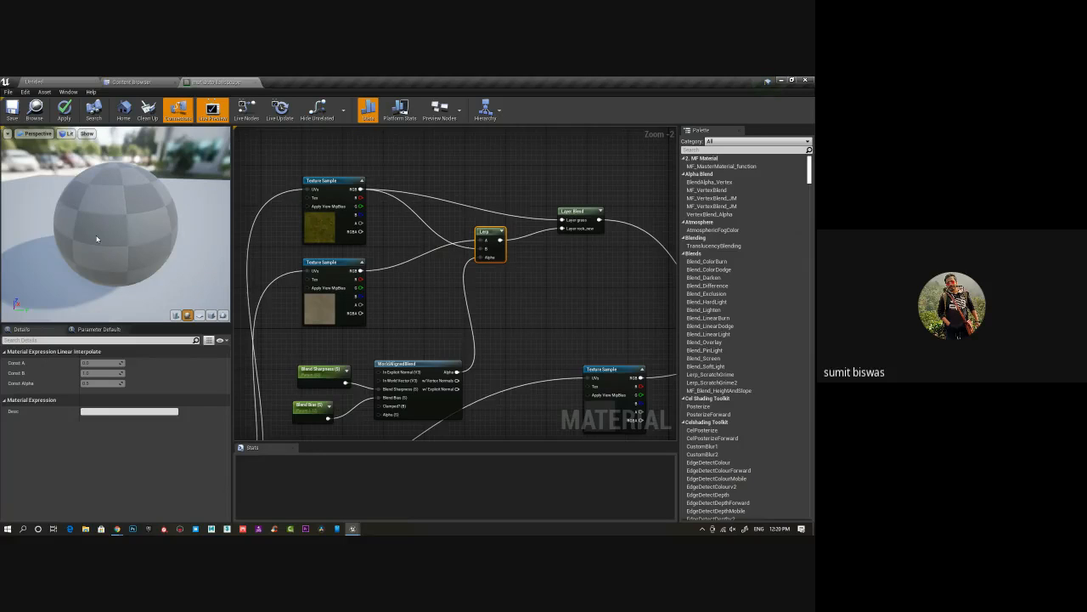
pyautogui.moveTo(99, 238); pyautogui.dragTo(136, 240)
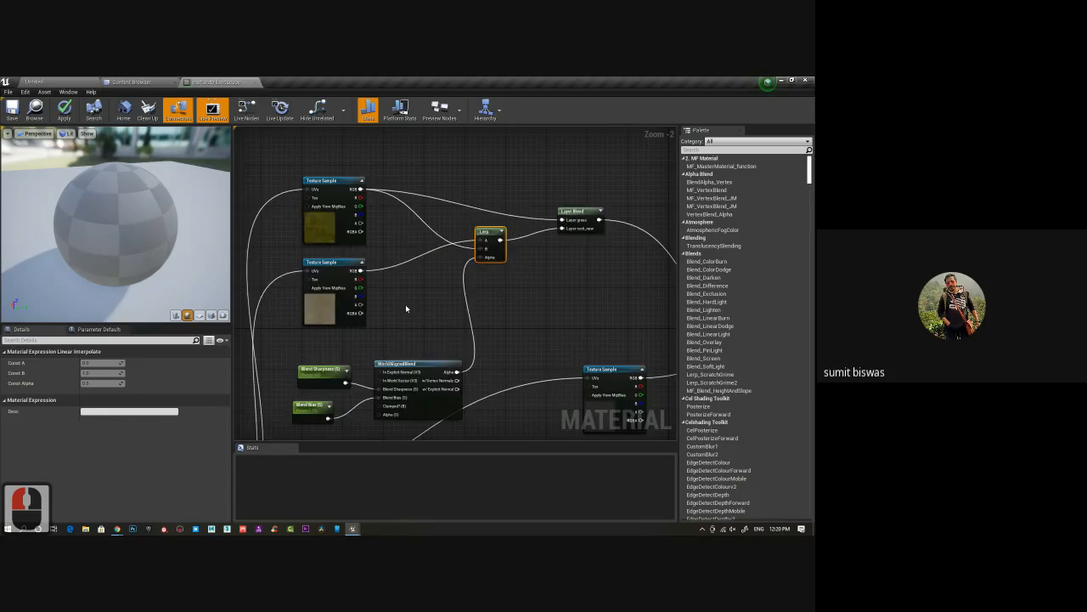
pyautogui.scroll(-3, 406, 308)
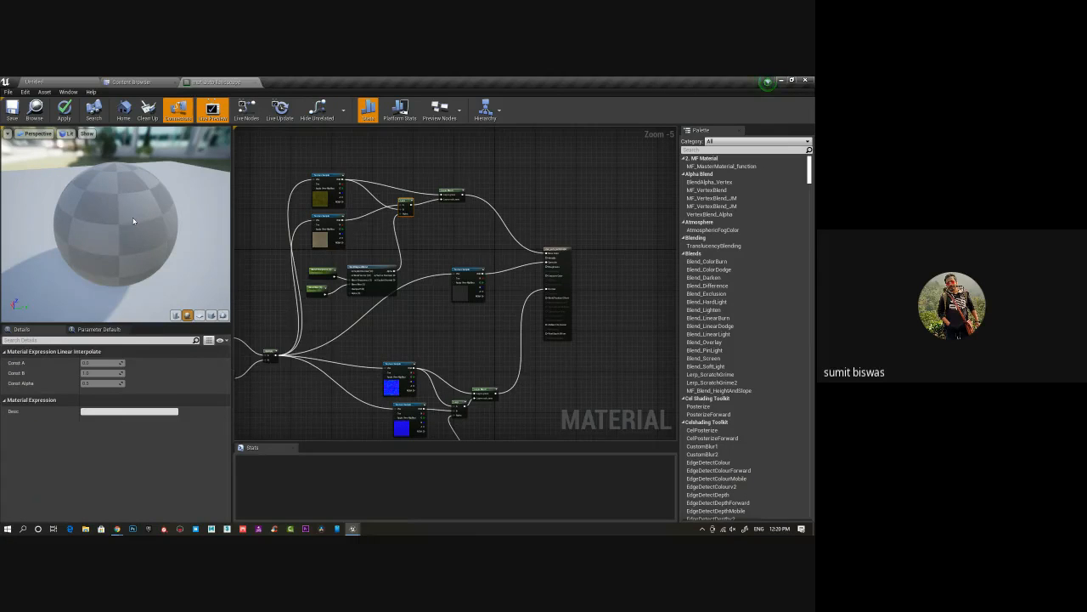
pyautogui.moveTo(133, 221); pyautogui.dragTo(115, 222)
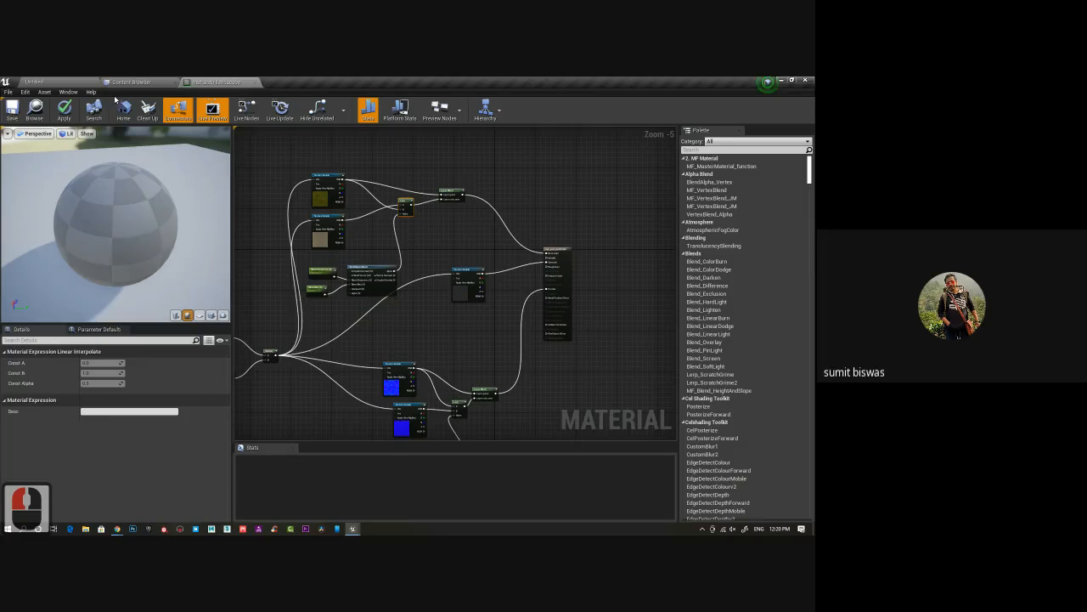
pyautogui.moveTo(441, 246); pyautogui.dragTo(430, 217, button='right')
pyautogui.moveTo(136, 242)
pyautogui.mouseDown()
pyautogui.moveTo(130, 201)
pyautogui.moveTo(121, 243)
pyautogui.mouseUp()
pyautogui.scroll(3, 165, 228)
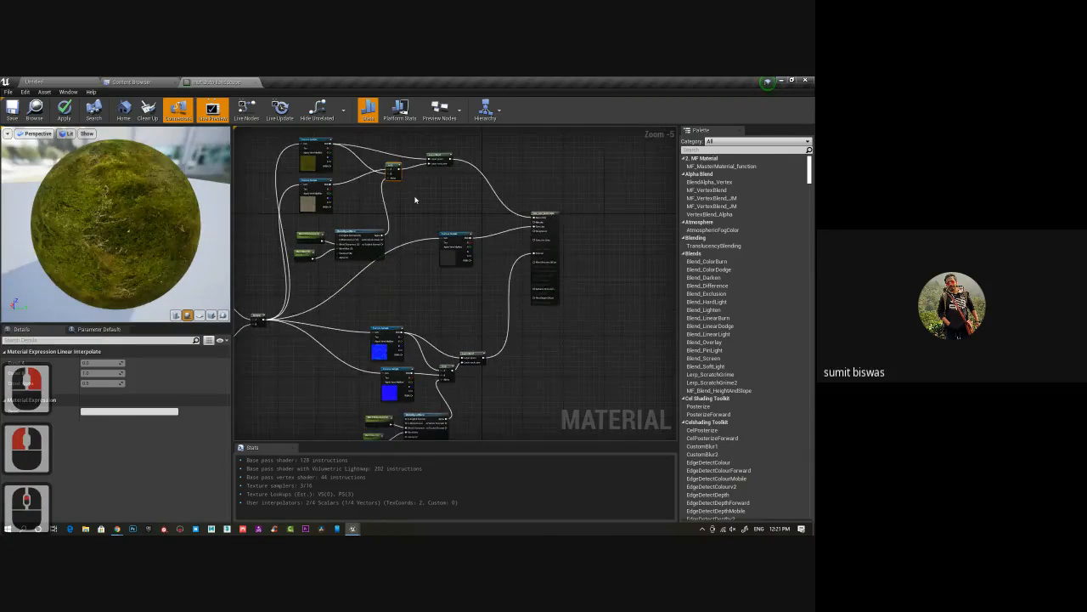
# Connect the grass texture to the colour Lerp's A and rock to B, and feed the rock texture into Layer Blend's grass input.
pyautogui.scroll(1, 311, 245)
pyautogui.scroll(1, 320, 181)
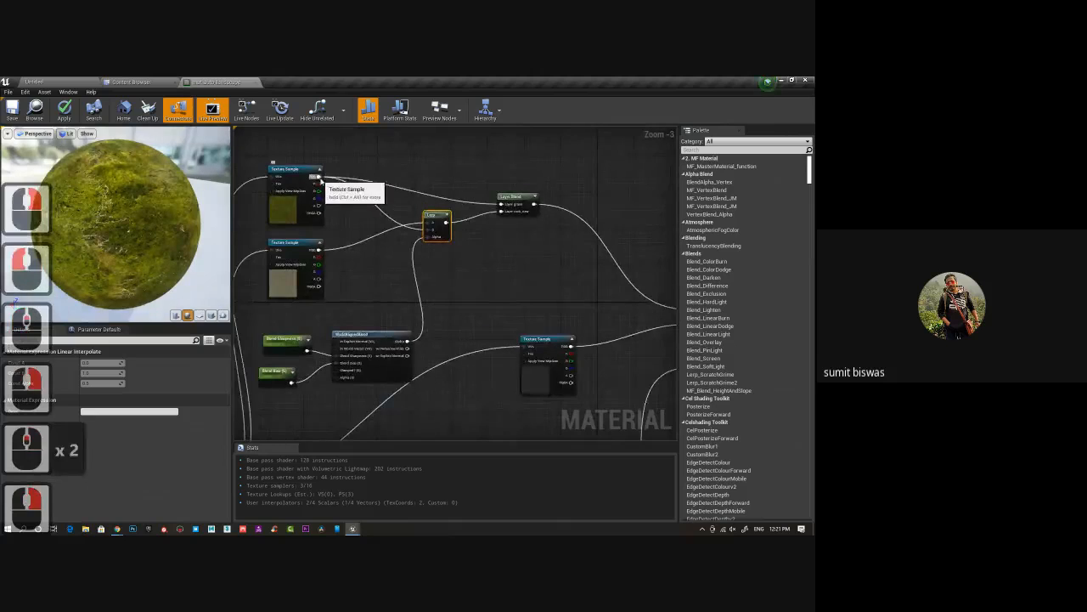
pyautogui.moveTo(320, 181); pyautogui.dragTo(427, 223)
pyautogui.moveTo(320, 249); pyautogui.dragTo(429, 231)
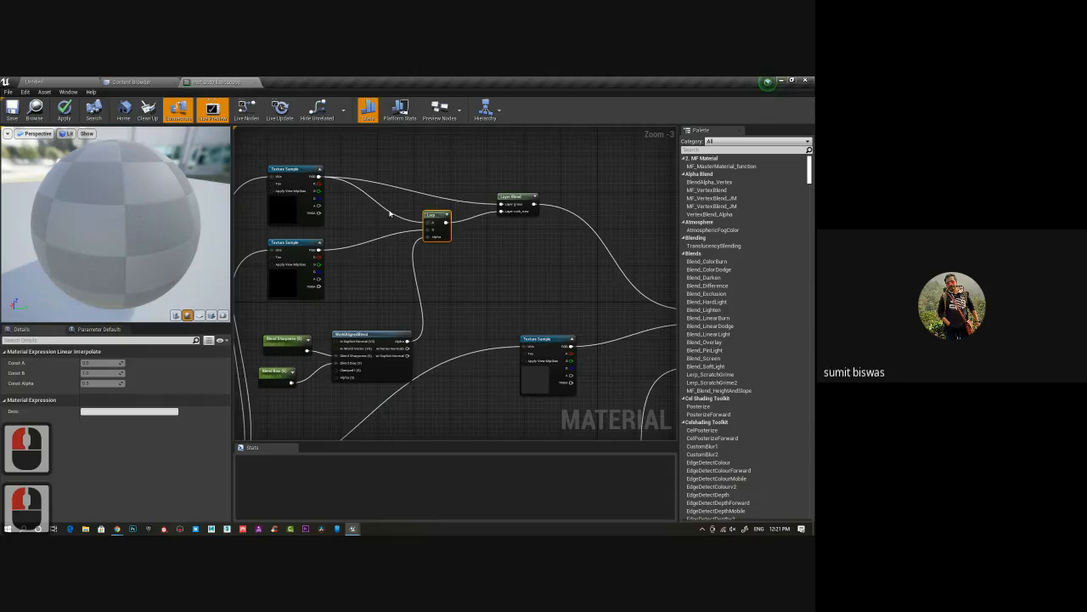
pyautogui.moveTo(446, 222); pyautogui.dragTo(501, 207)
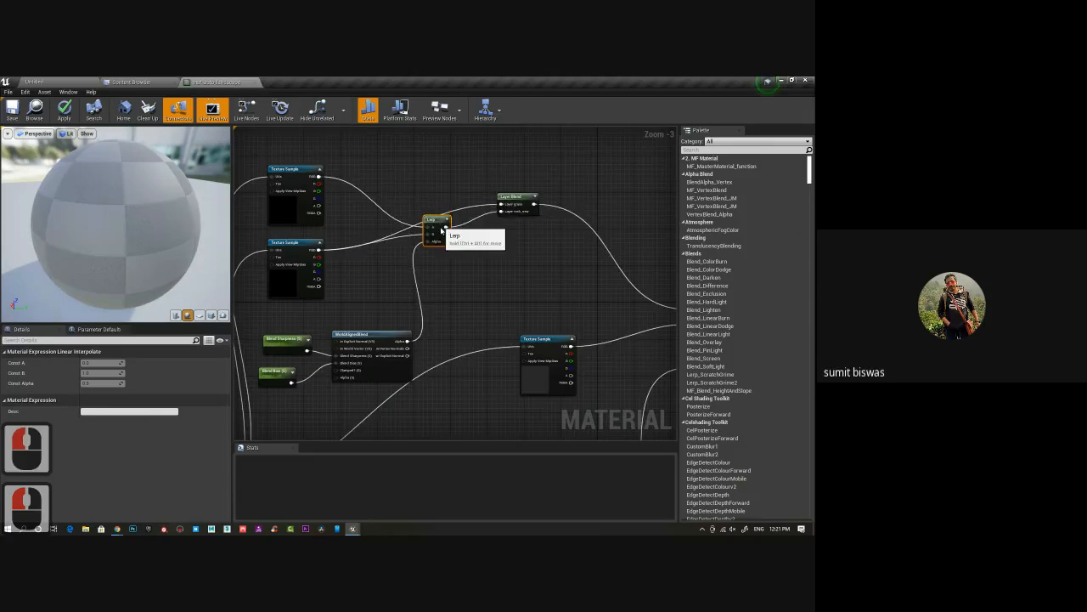
# Reposition the colour Lerp slightly lower and the colour Layer Blend node higher, spreading their connections apart.
pyautogui.moveTo(434, 226); pyautogui.dragTo(443, 245)
pyautogui.moveTo(510, 195); pyautogui.dragTo(487, 171)
pyautogui.moveTo(444, 234); pyautogui.dragTo(435, 234)
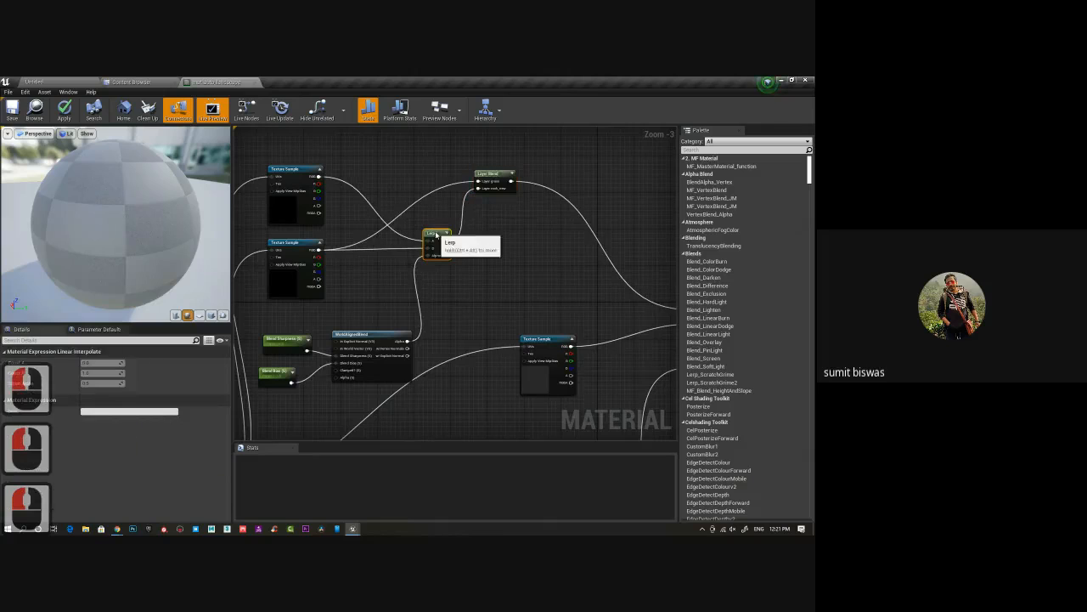
# Rename the colour Layer Blend's first layer to rock and its second layer to grass.
pyautogui.click(488, 186)
pyautogui.moveTo(460, 296); pyautogui.dragTo(513, 269, button='right')
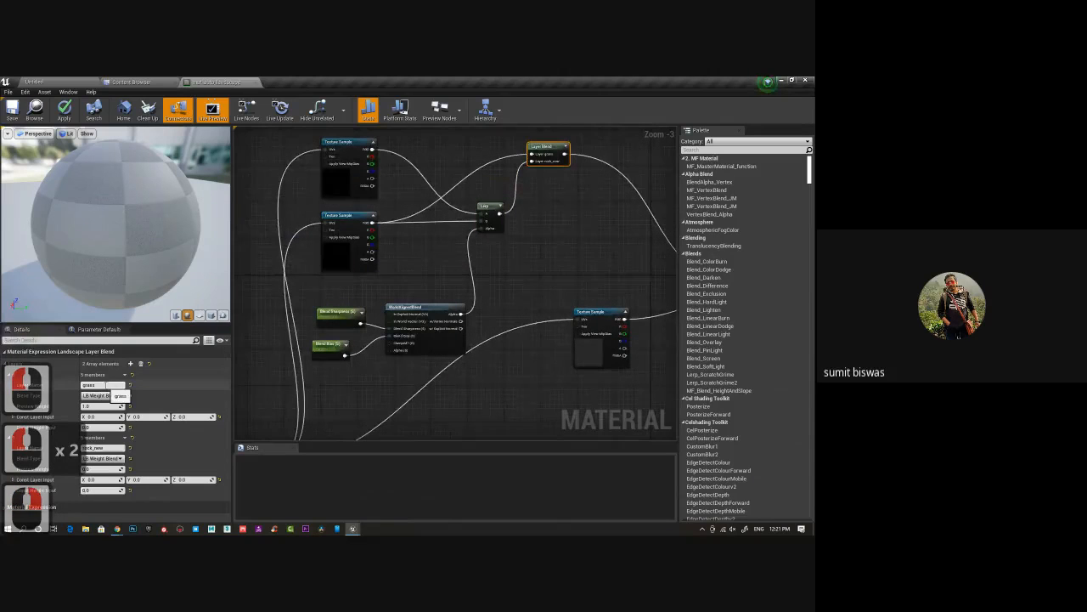
pyautogui.moveTo(112, 385); pyautogui.dragTo(46, 385)
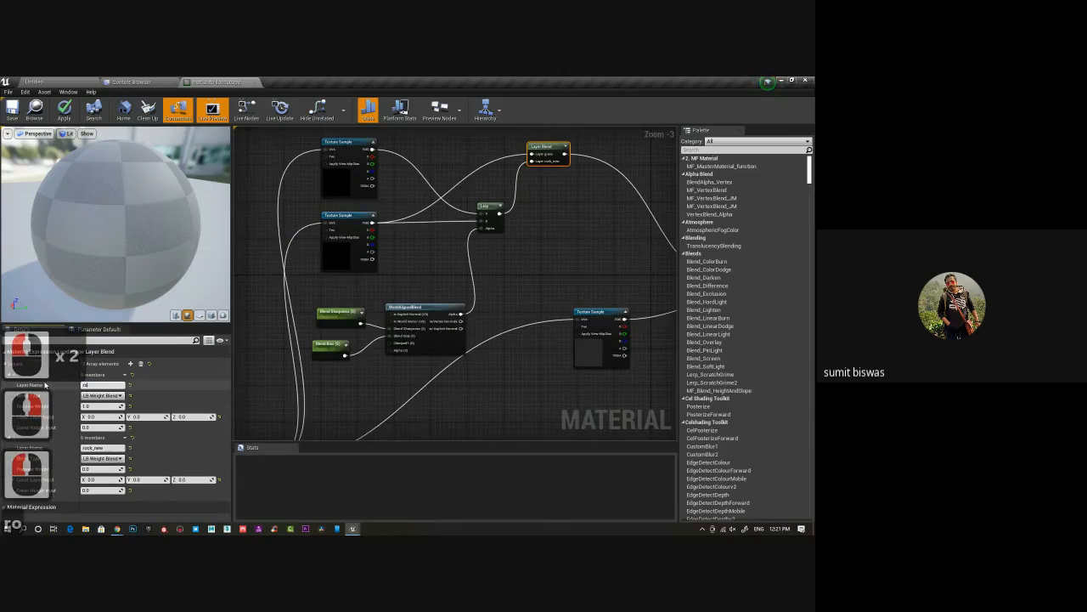
pyautogui.write('rock')
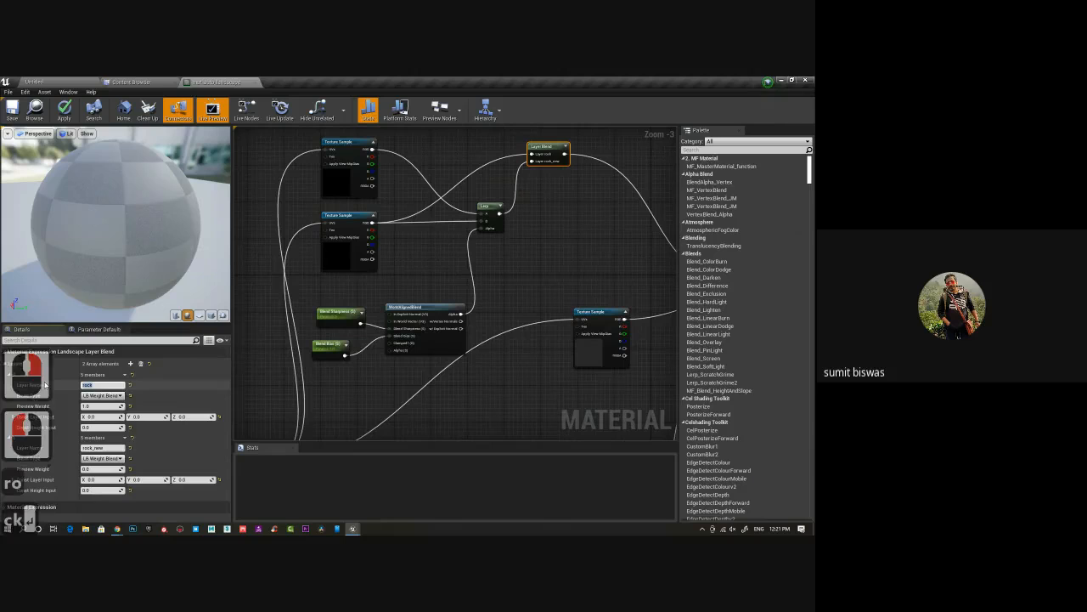
pyautogui.press('Return')
pyautogui.moveTo(111, 447); pyautogui.dragTo(73, 448)
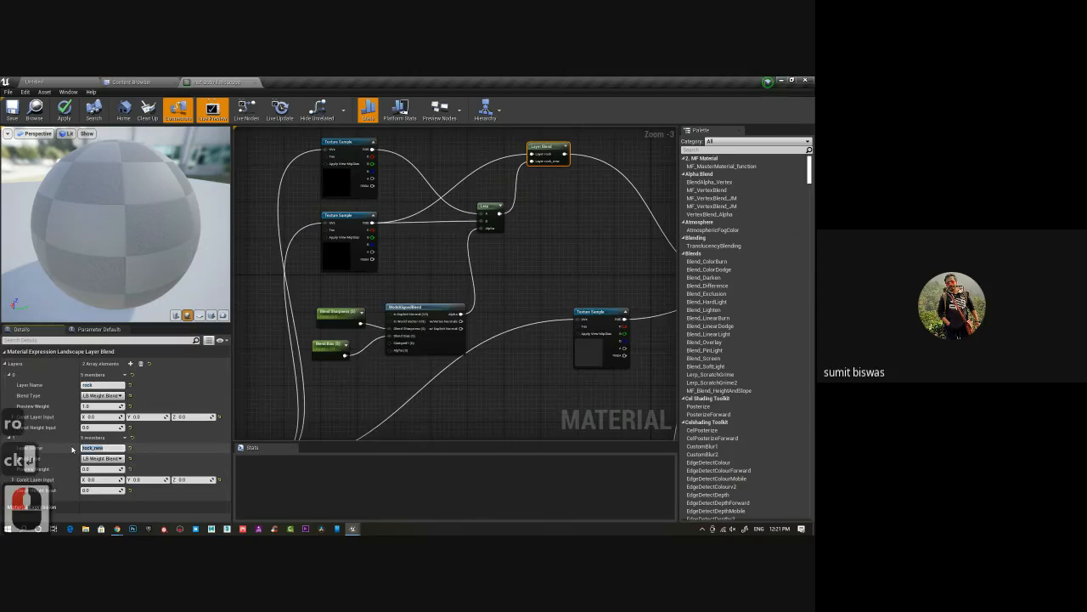
pyautogui.write('grass')
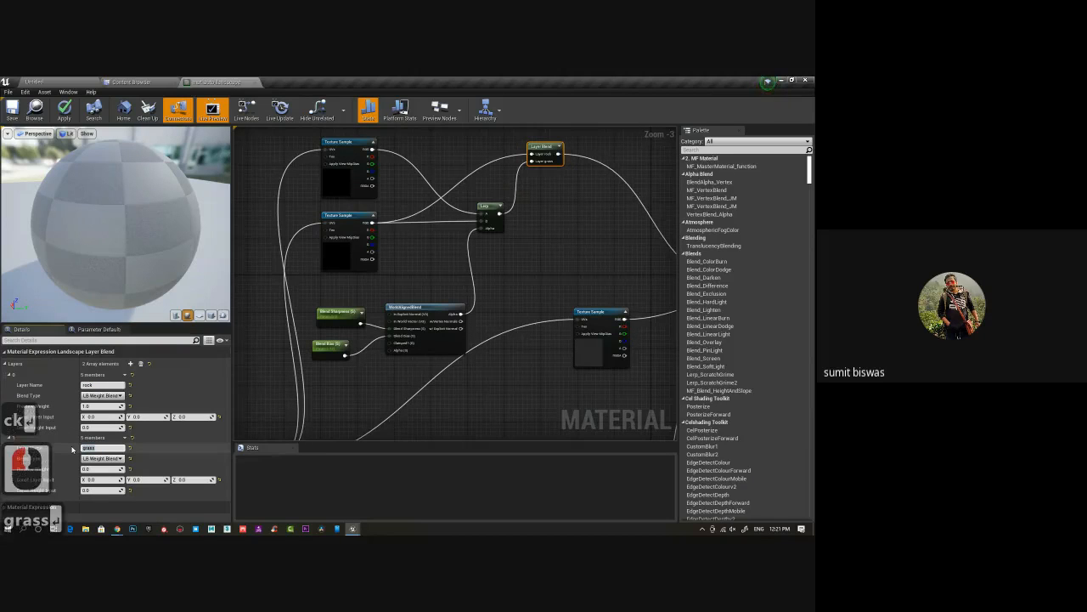
pyautogui.press('Return')
# Rename the normal-map Layer Blend's first layer to rock and its second layer to grass.
pyautogui.moveTo(537, 364); pyautogui.dragTo(476, 350, button='right')
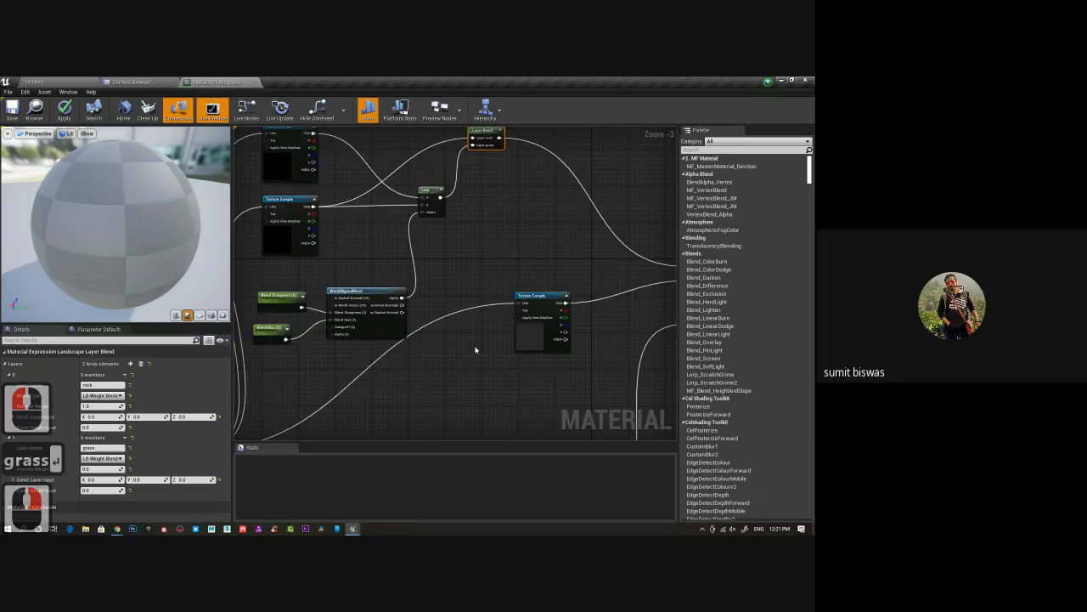
pyautogui.moveTo(457, 403); pyautogui.dragTo(428, 271, button='right')
pyautogui.scroll(-2, 417, 223)
pyautogui.scroll(3, 427, 318)
pyautogui.moveTo(449, 381); pyautogui.dragTo(405, 354, button='right')
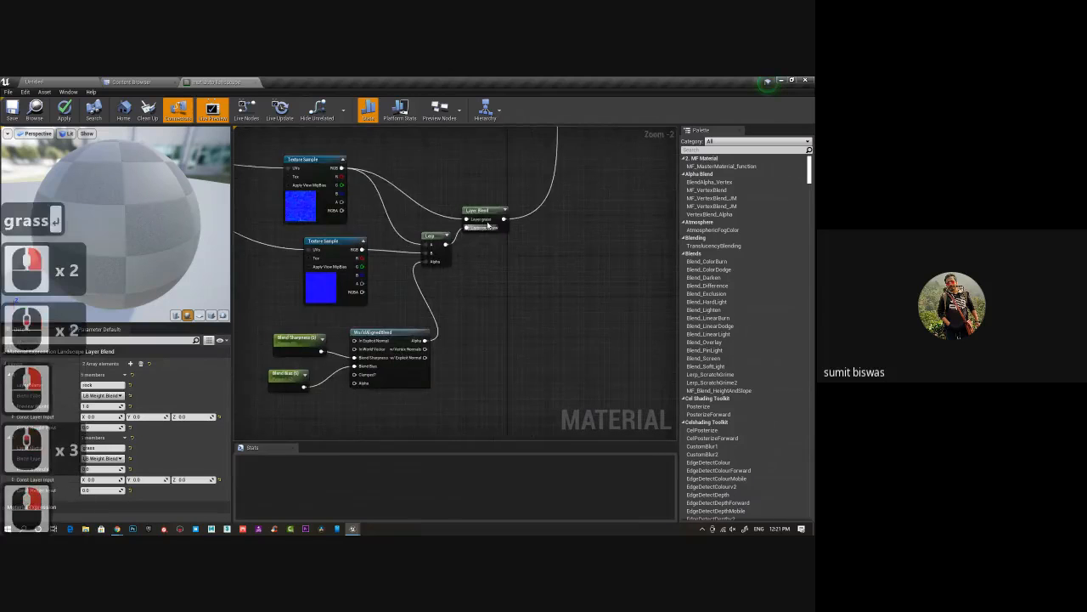
pyautogui.click(482, 218)
pyautogui.click(119, 385)
pyautogui.write('ro')
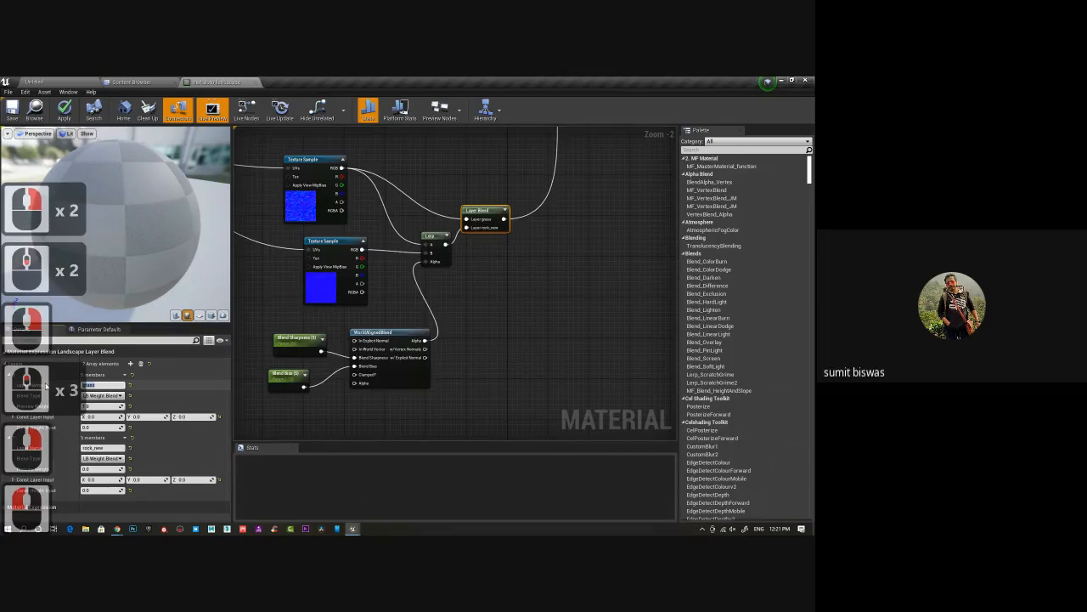
pyautogui.write('ck')
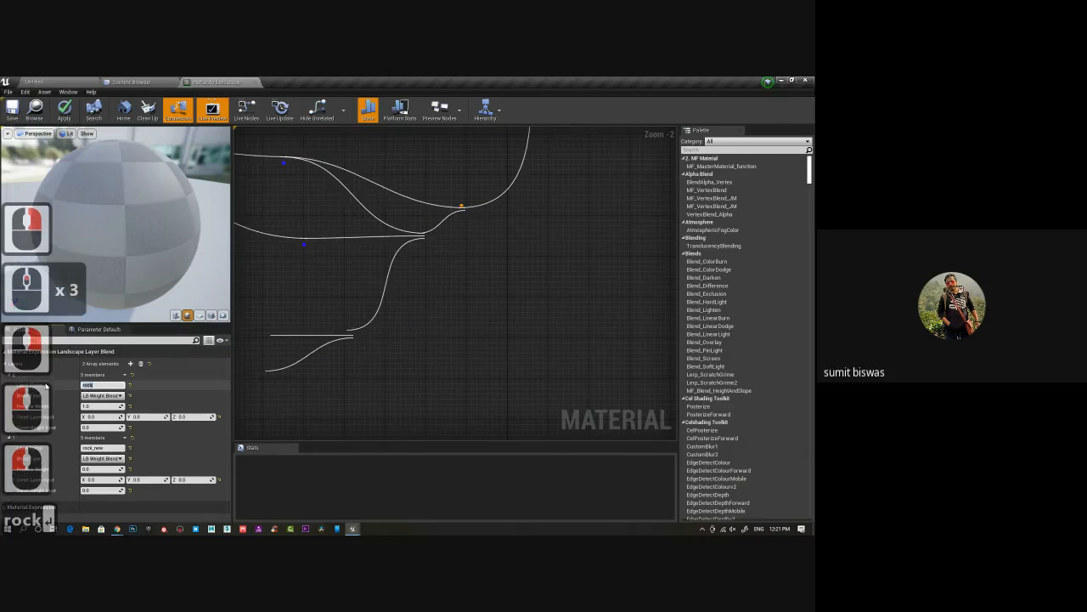
pyautogui.doubleClick(104, 447)
pyautogui.write('grass')
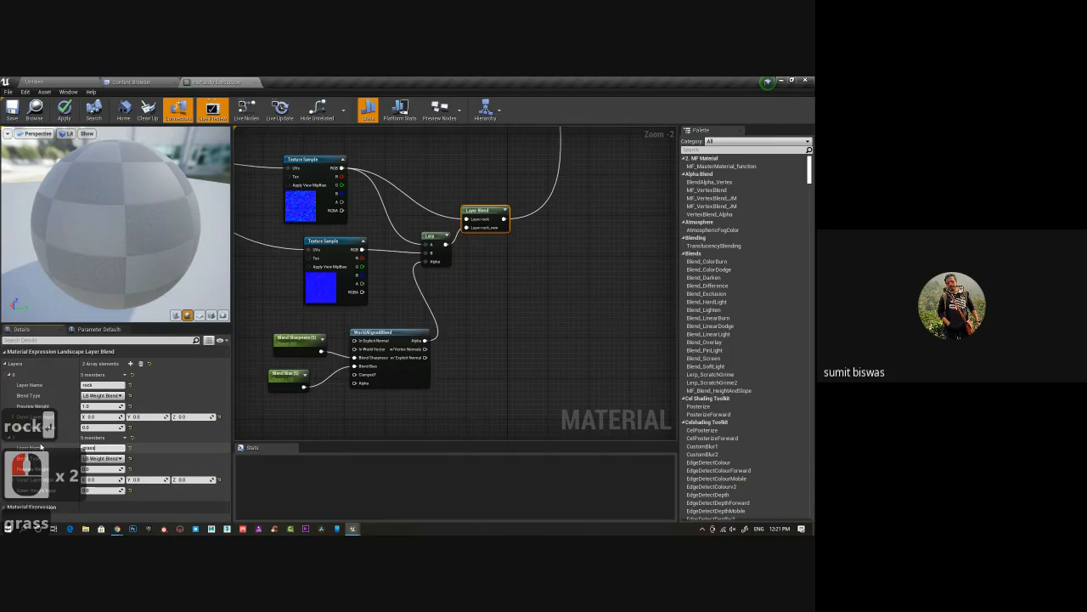
pyautogui.press('Return')
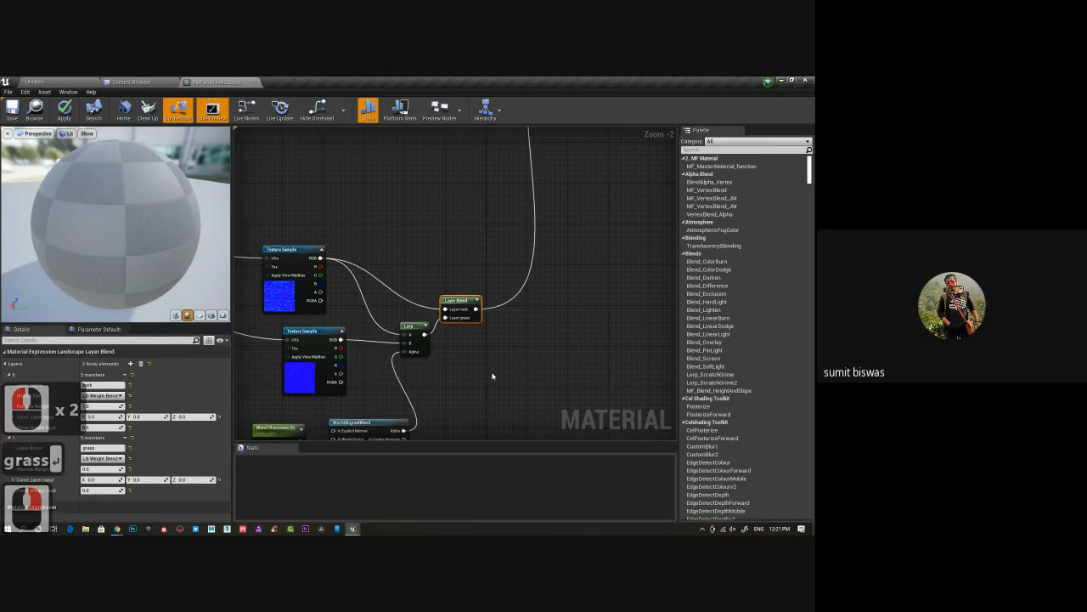
# Connect the lower normal texture to the normal Layer Blend's rock input, and move that Layer Blend node higher in the graph.
pyautogui.scroll(-4, 491, 378)
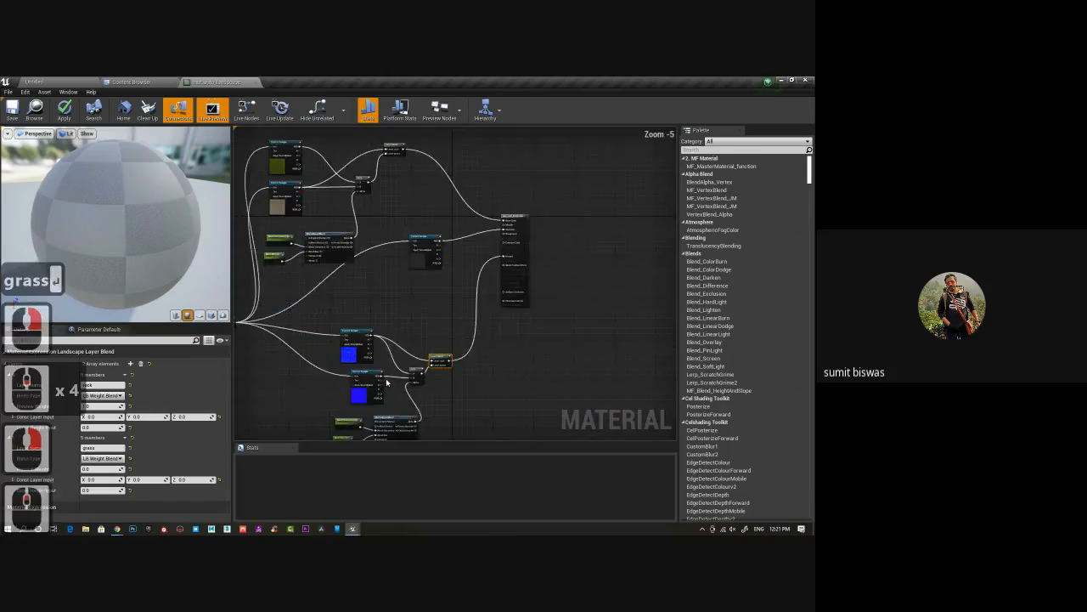
pyautogui.moveTo(381, 374); pyautogui.dragTo(435, 369)
pyautogui.scroll(1, 436, 369)
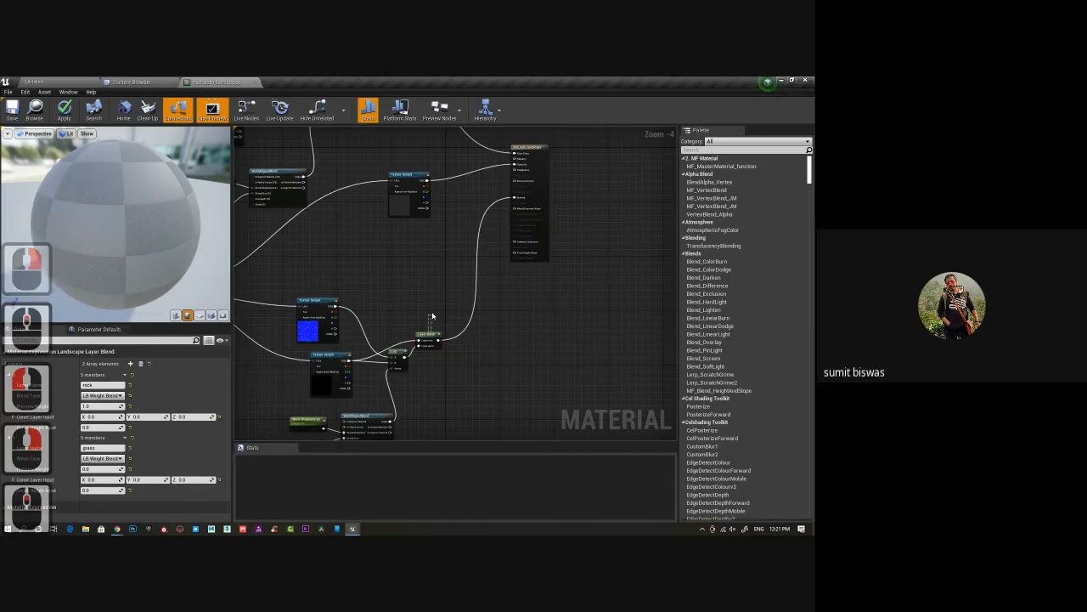
pyautogui.click(431, 318)
pyautogui.moveTo(428, 333); pyautogui.dragTo(434, 308)
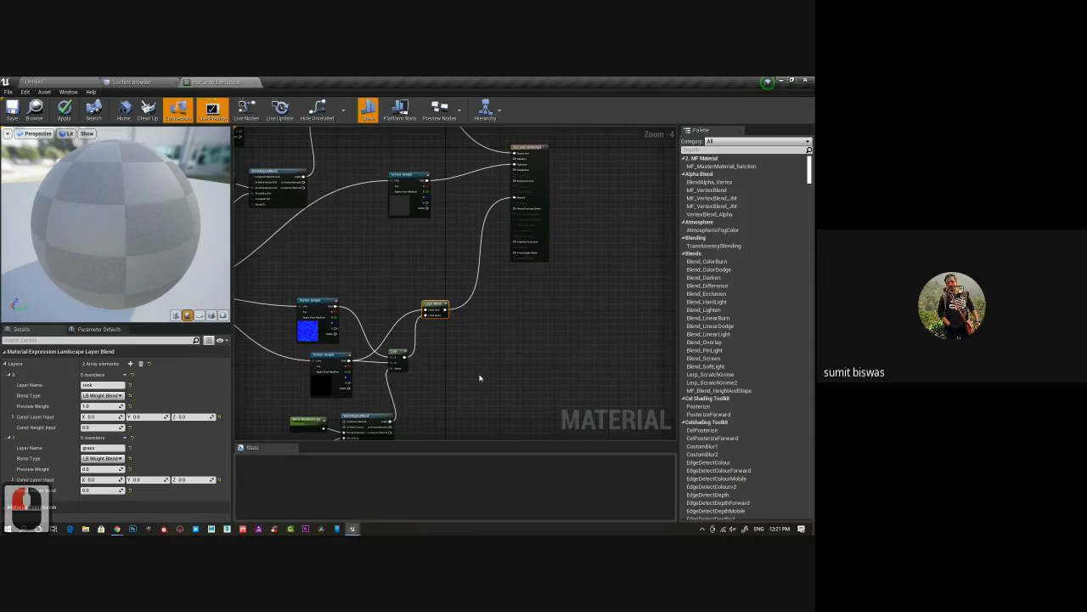
pyautogui.moveTo(474, 379); pyautogui.dragTo(404, 371, button='right')
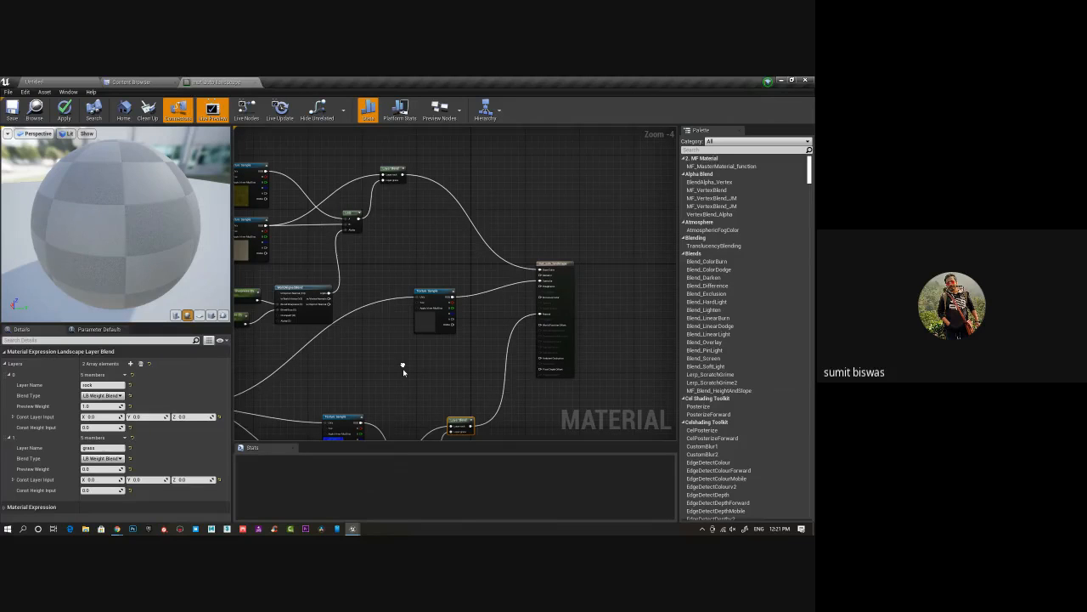
# Swap the colour Lerp's texture inputs, feeding the rock texture into A and the grass texture into B.
pyautogui.moveTo(106, 212); pyautogui.dragTo(191, 183)
pyautogui.moveTo(382, 231); pyautogui.dragTo(496, 298, button='right')
pyautogui.scroll(1, 415, 258)
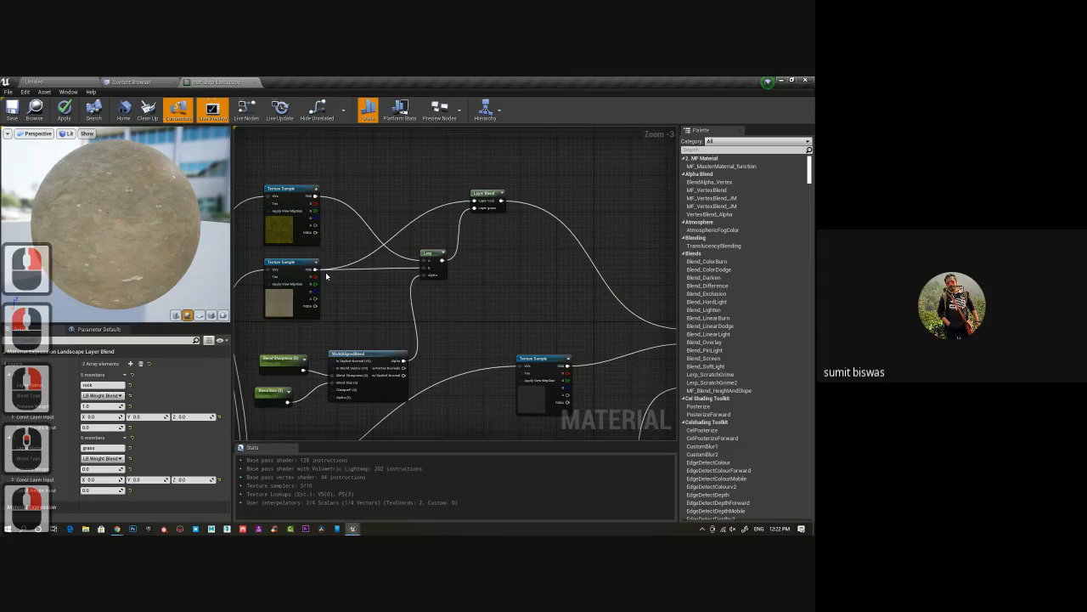
pyautogui.moveTo(315, 270); pyautogui.dragTo(474, 208)
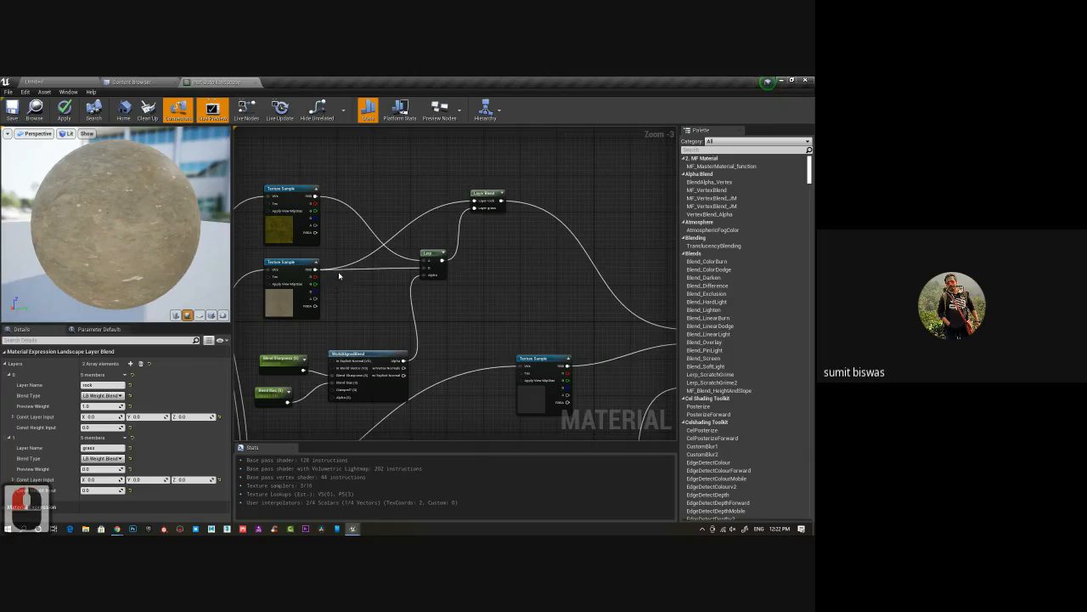
pyautogui.moveTo(316, 197); pyautogui.dragTo(424, 260)
pyautogui.moveTo(336, 269); pyautogui.dragTo(426, 265)
# Swap the normal-map Lerp's inputs, feeding the lower normal texture into A and the upper into B, and move that Lerp slightly higher.
pyautogui.moveTo(502, 272); pyautogui.dragTo(468, 208, button='right')
pyautogui.moveTo(449, 347); pyautogui.dragTo(411, 224, button='right')
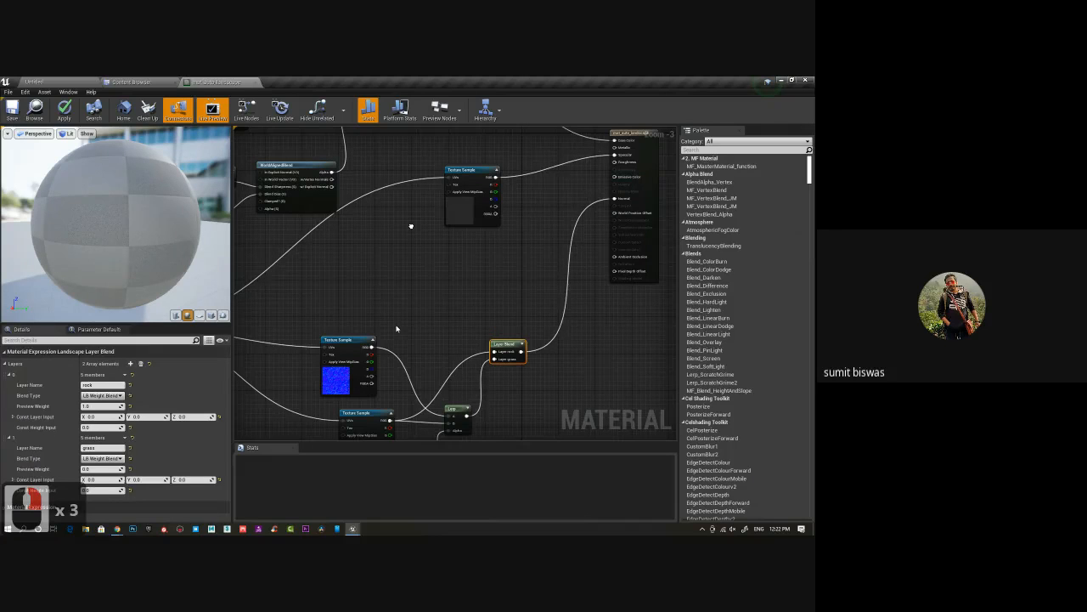
pyautogui.moveTo(412, 226); pyautogui.dragTo(376, 115, button='right')
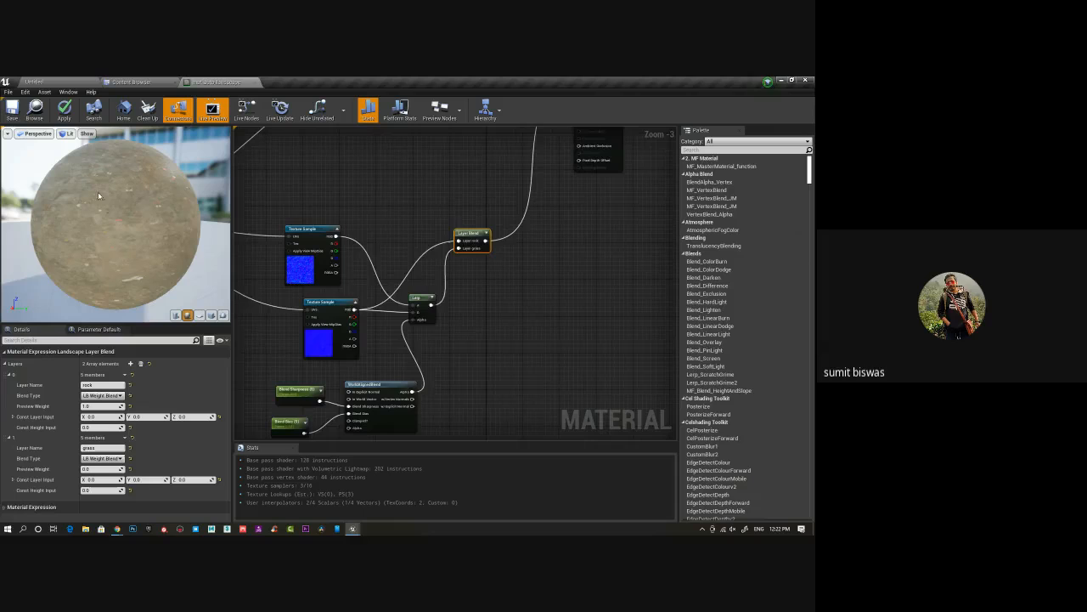
pyautogui.moveTo(539, 356); pyautogui.dragTo(559, 336, button='right')
pyautogui.moveTo(373, 289); pyautogui.dragTo(433, 286)
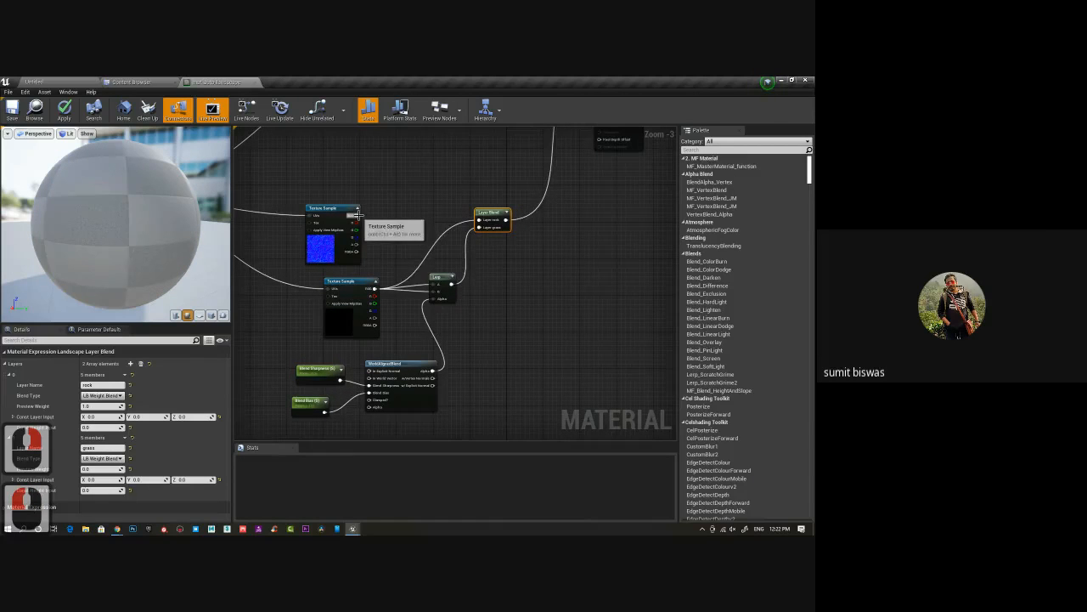
pyautogui.moveTo(357, 222); pyautogui.dragTo(435, 292)
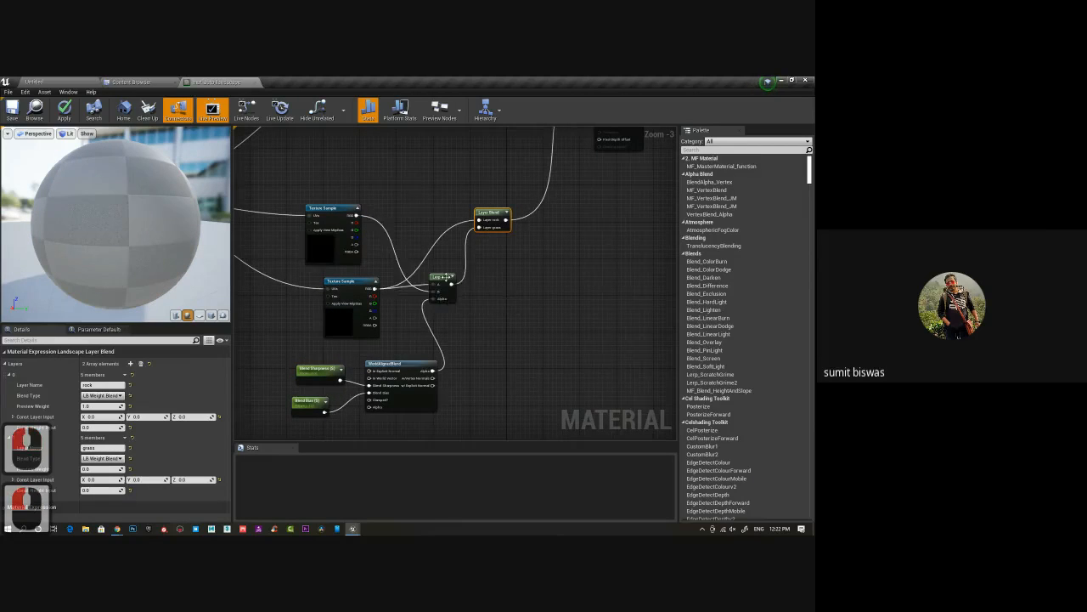
pyautogui.click(447, 269)
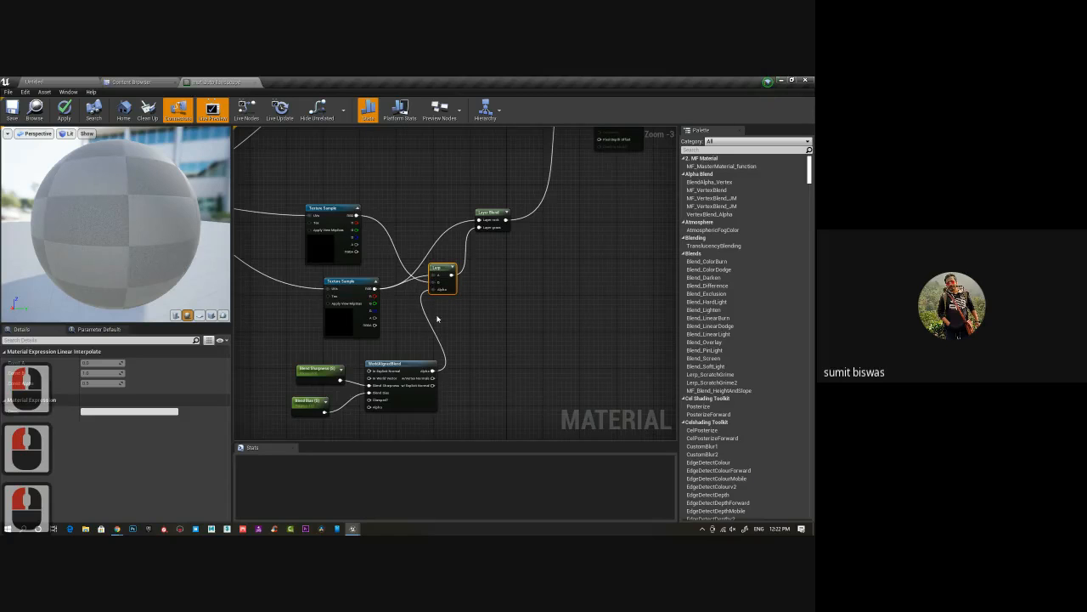
# Undo the recent Lerp and Layer Blend rewiring, renaming and repositioning, and move the colour Lerp node slightly lower.
pyautogui.moveTo(507, 287); pyautogui.dragTo(499, 375, button='right')
pyautogui.moveTo(401, 202)
pyautogui.mouseDown(button='right')
pyautogui.moveTo(389, 308)
pyautogui.moveTo(395, 203)
pyautogui.mouseUp(button='right')
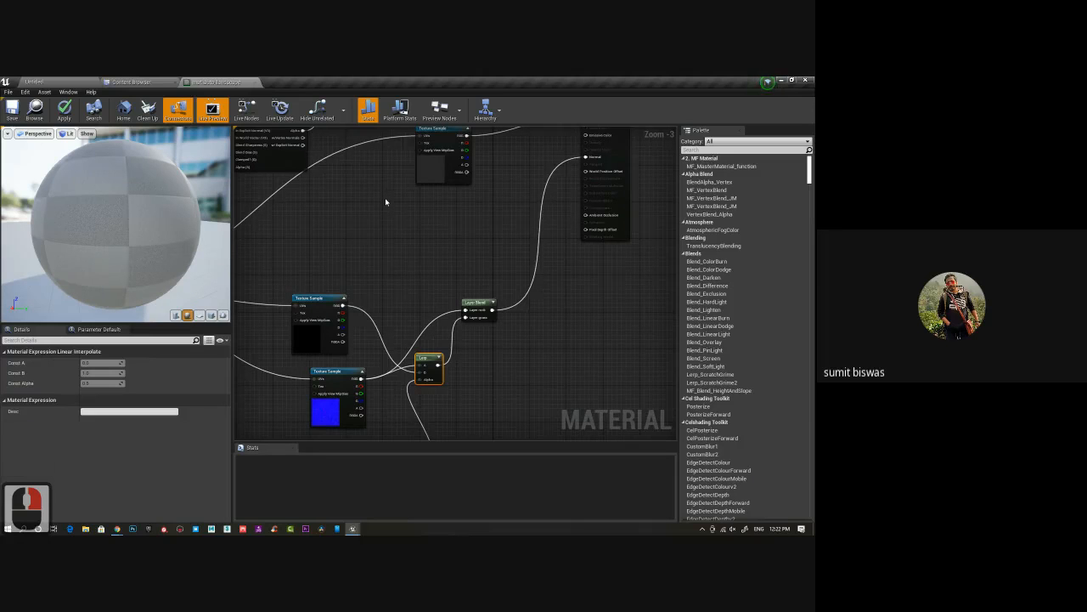
pyautogui.moveTo(360, 183); pyautogui.dragTo(417, 349, button='right')
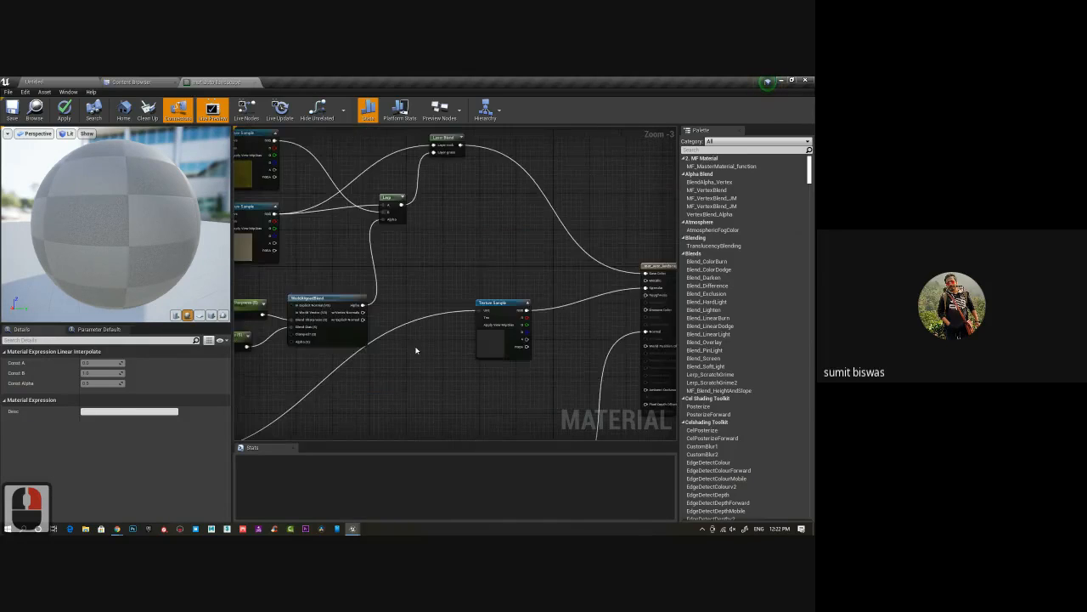
pyautogui.moveTo(431, 266); pyautogui.dragTo(354, 260, button='right')
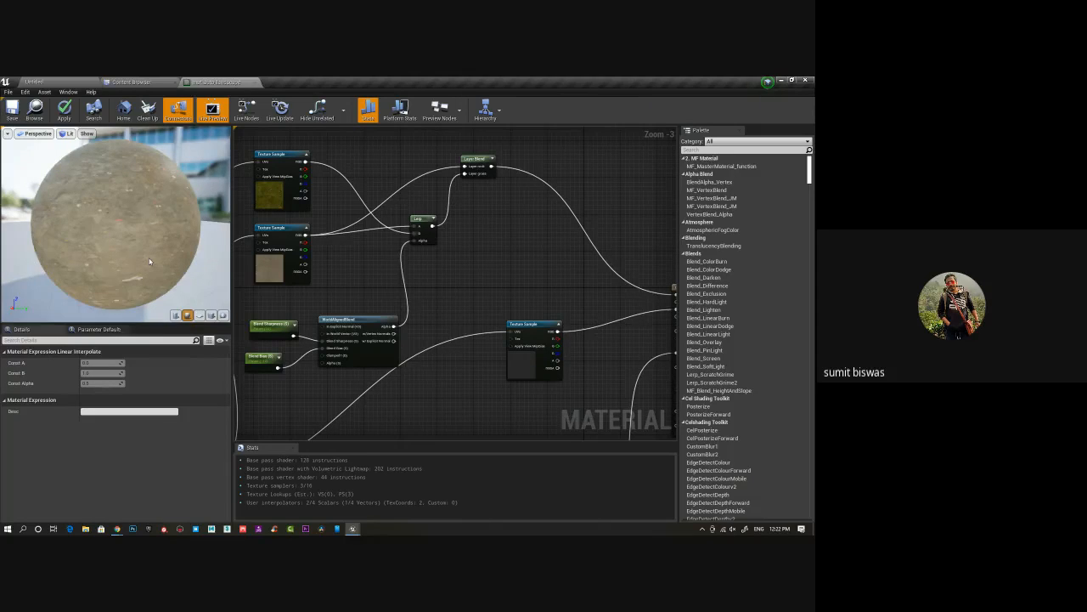
pyautogui.moveTo(149, 262); pyautogui.dragTo(159, 207)
pyautogui.moveTo(494, 273); pyautogui.dragTo(486, 289, button='right')
pyautogui.hotkey('ctrl', 'z')
pyautogui.hotkey('ctrl', 'z')
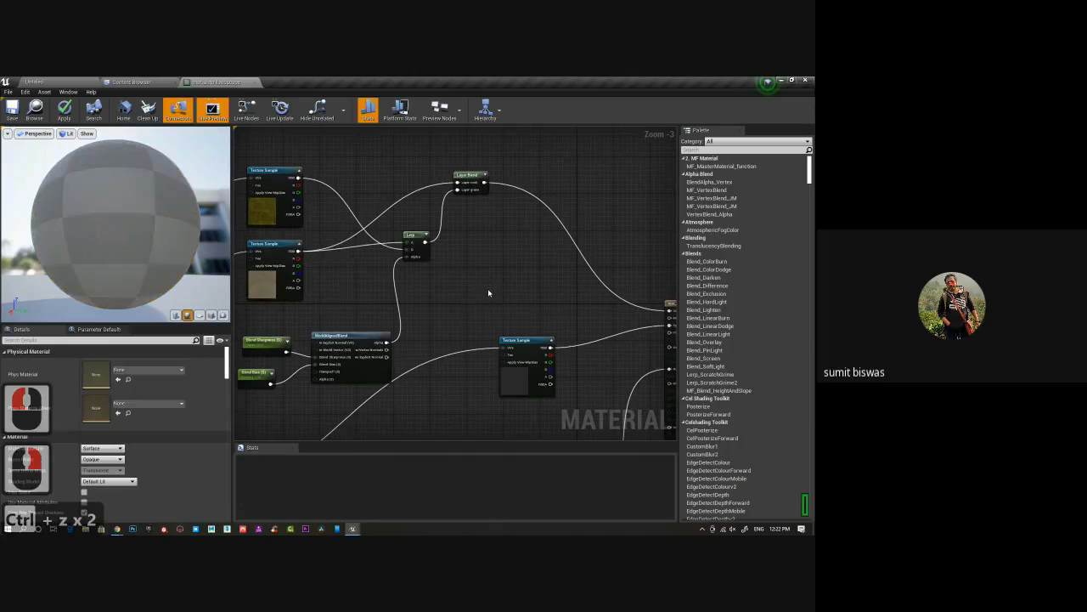
pyautogui.hotkey('ctrl', 'z')
pyautogui.hotkey('ctrl', 'z')
pyautogui.hotkey('ctrl', 'z')
pyautogui.hotkey('ctrl', 'z')
pyautogui.hotkey('ctrl', 'z')
pyautogui.hotkey('ctrl', 'z')
pyautogui.hotkey('ctrl', 'z')
pyautogui.hotkey('ctrl', 'z')
pyautogui.hotkey('ctrl', 'z')
pyautogui.hotkey('ctrl', 'z')
pyautogui.hotkey('ctrl', 'z')
pyautogui.hotkey('ctrl', 'z')
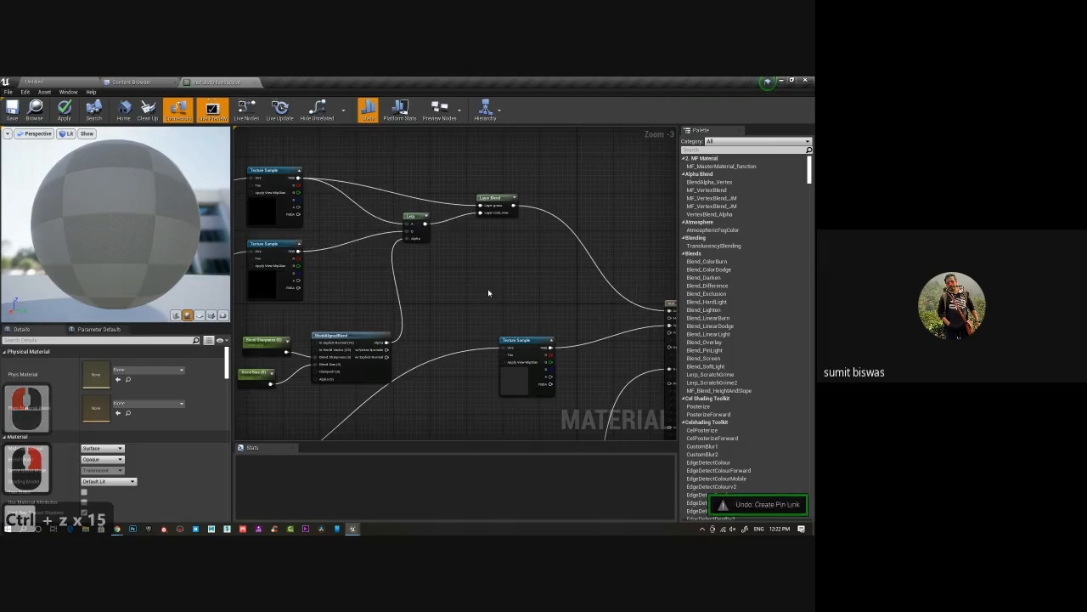
pyautogui.hotkey('ctrl', 'z')
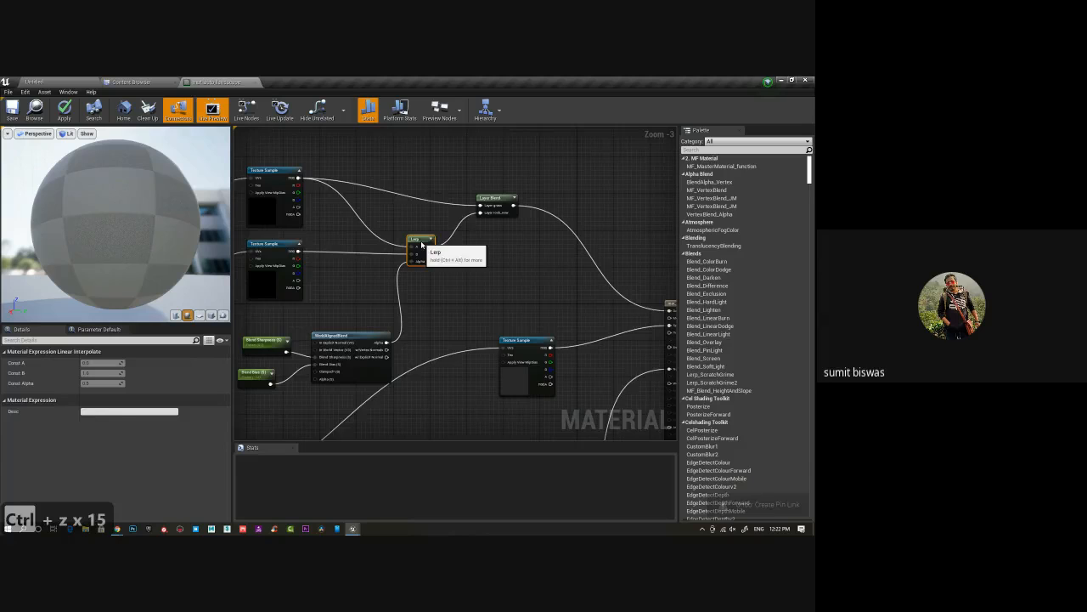
pyautogui.click(420, 241)
# Connect the rock colour texture and the lower normal texture to the grass inputs of their respective Layer Blend nodes.
pyautogui.moveTo(486, 255); pyautogui.dragTo(500, 272, button='right')
pyautogui.moveTo(162, 225); pyautogui.dragTo(164, 244)
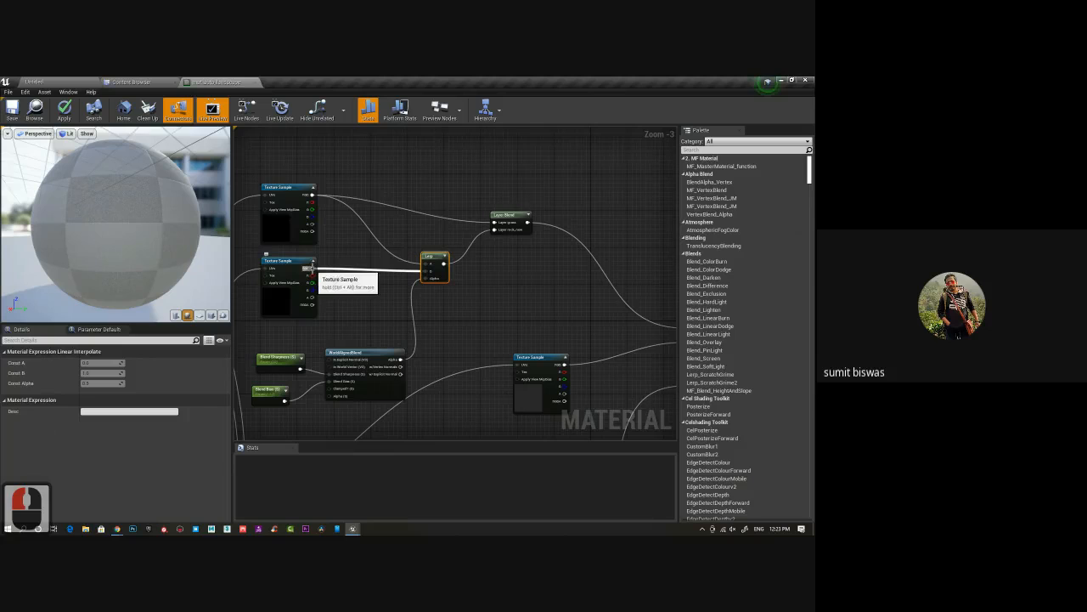
pyautogui.moveTo(309, 268); pyautogui.dragTo(495, 223)
pyautogui.moveTo(507, 302); pyautogui.dragTo(475, 136, button='right')
pyautogui.scroll(-2, 441, 323)
pyautogui.moveTo(441, 323); pyautogui.dragTo(422, 223, button='right')
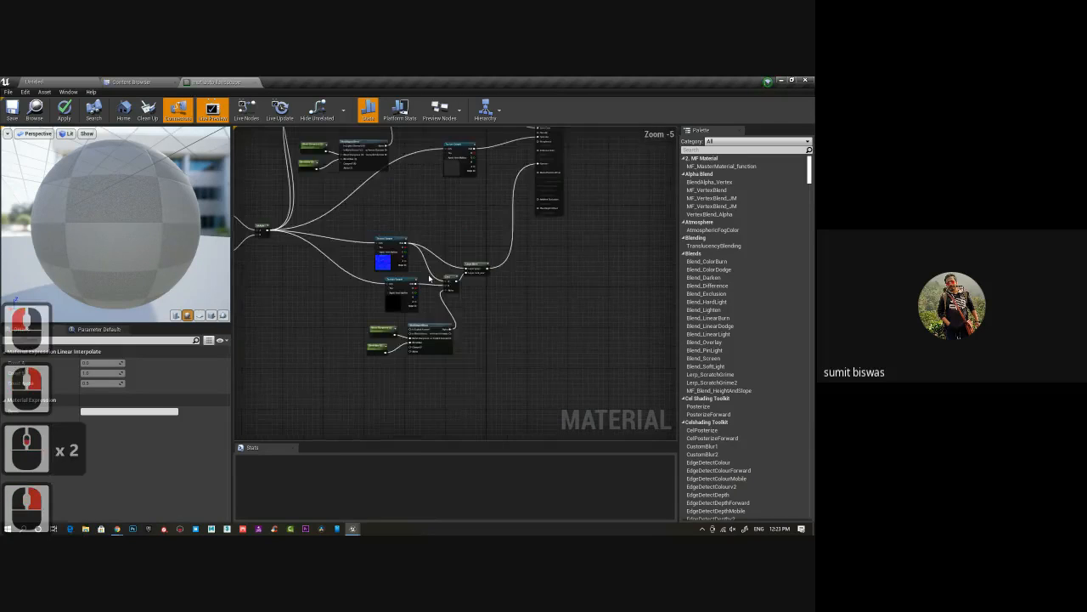
pyautogui.scroll(2, 430, 274)
pyautogui.moveTo(401, 290); pyautogui.dragTo(459, 285)
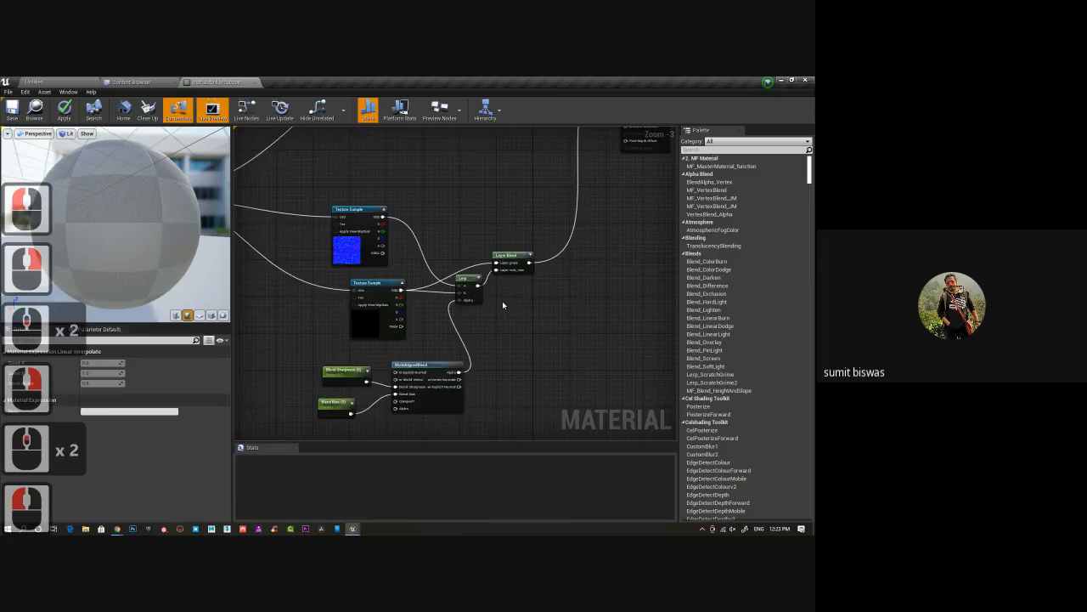
# Save the material and rotate the preview sphere to inspect the blended surface.
pyautogui.moveTo(450, 199); pyautogui.dragTo(432, 278, button='right')
pyautogui.scroll(-3, 433, 278)
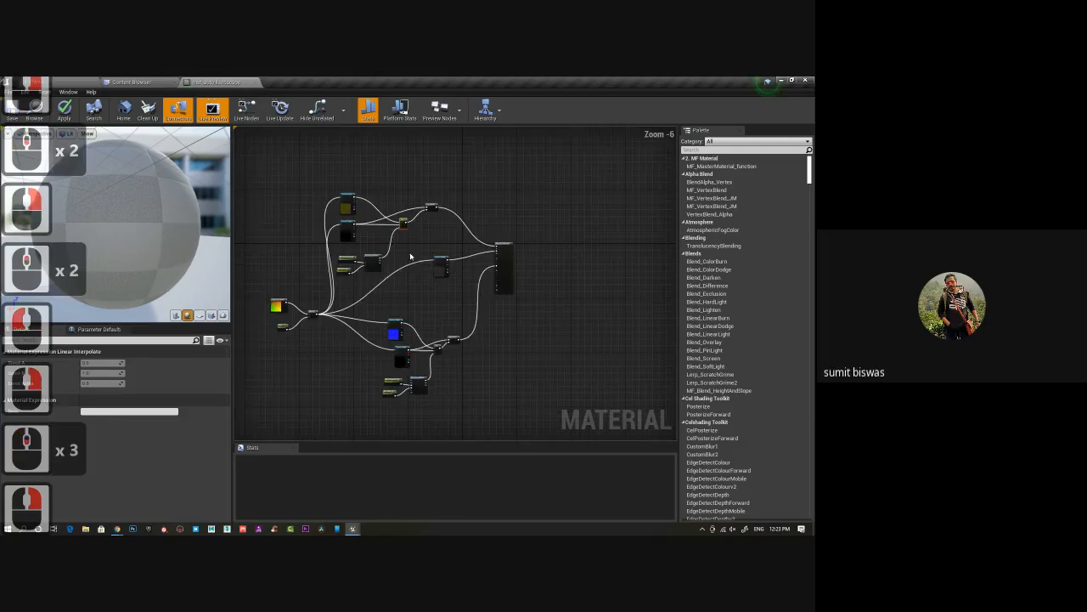
pyautogui.scroll(1, 420, 255)
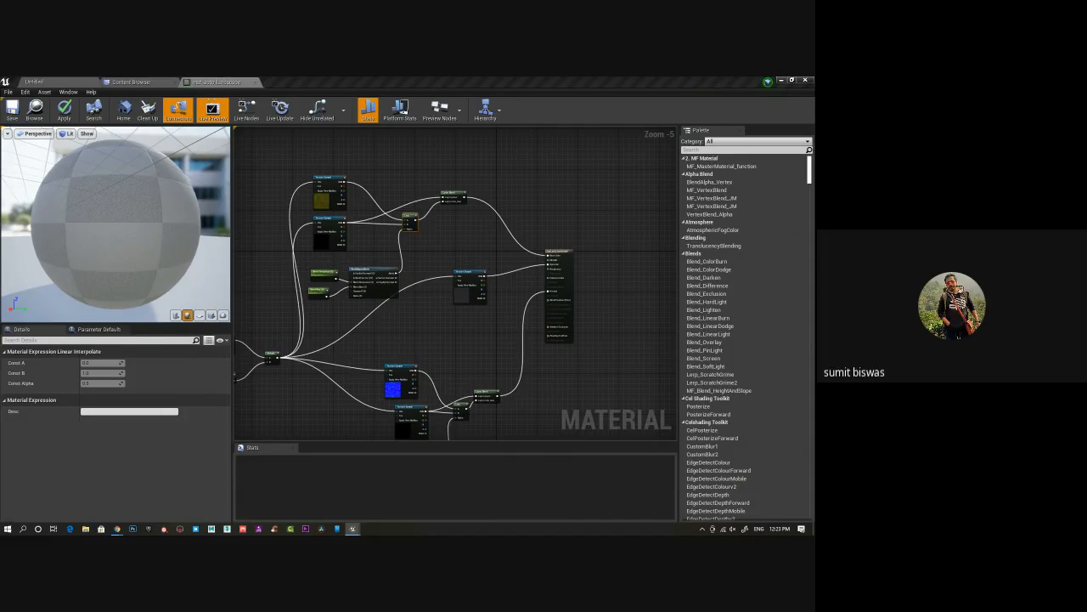
pyautogui.rightClick(408, 209)
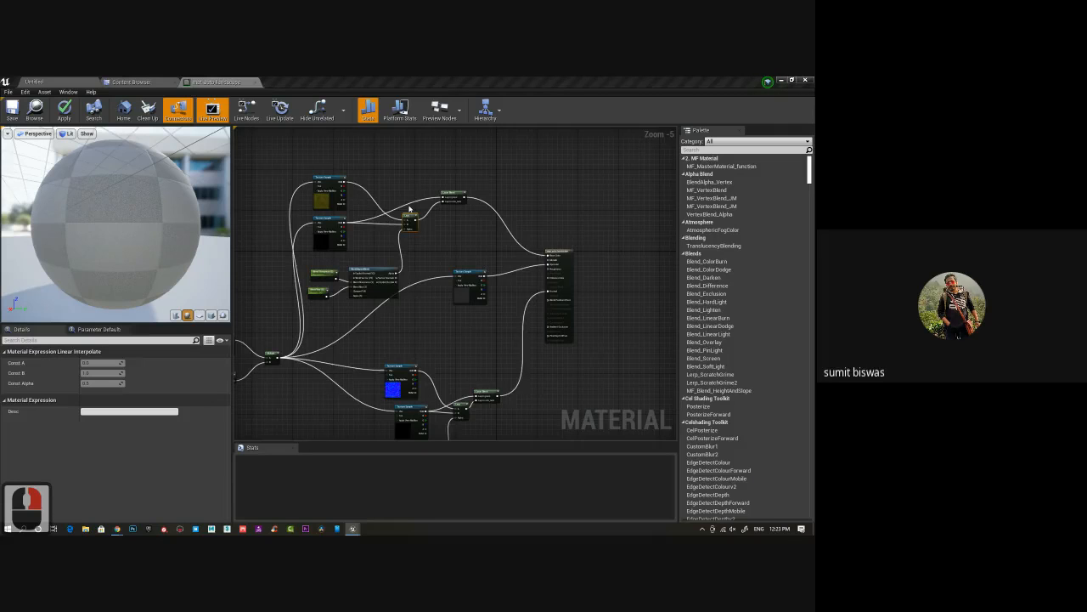
pyautogui.moveTo(409, 209); pyautogui.dragTo(443, 269, button='right')
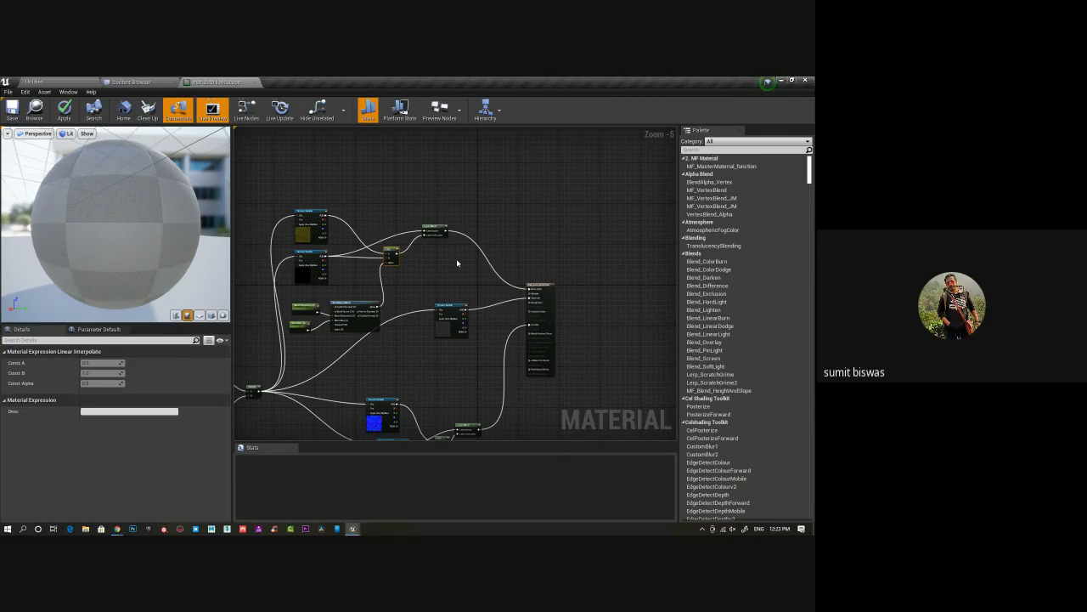
pyautogui.moveTo(161, 208)
pyautogui.mouseDown()
pyautogui.moveTo(136, 209)
pyautogui.moveTo(160, 211)
pyautogui.mouseUp()
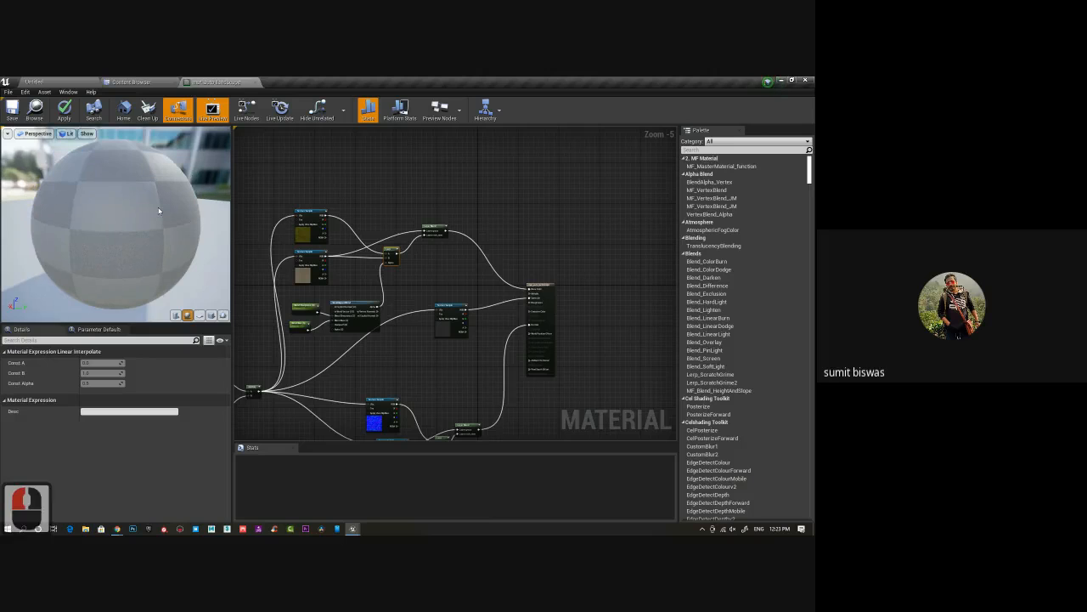
pyautogui.moveTo(409, 347); pyautogui.dragTo(404, 239, button='right')
pyautogui.moveTo(141, 248); pyautogui.dragTo(140, 252)
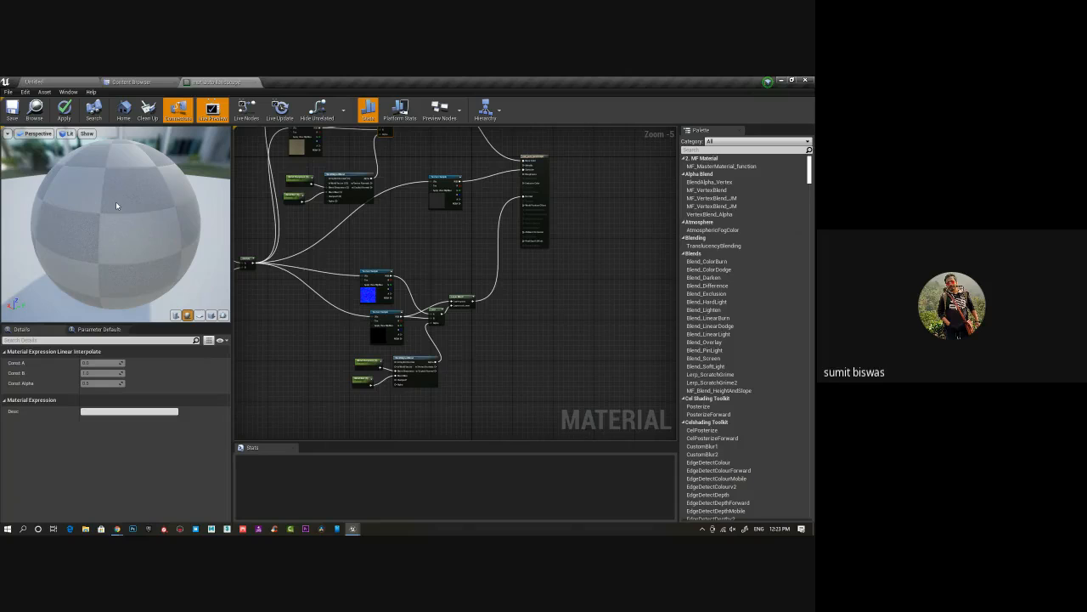
pyautogui.click(12, 110)
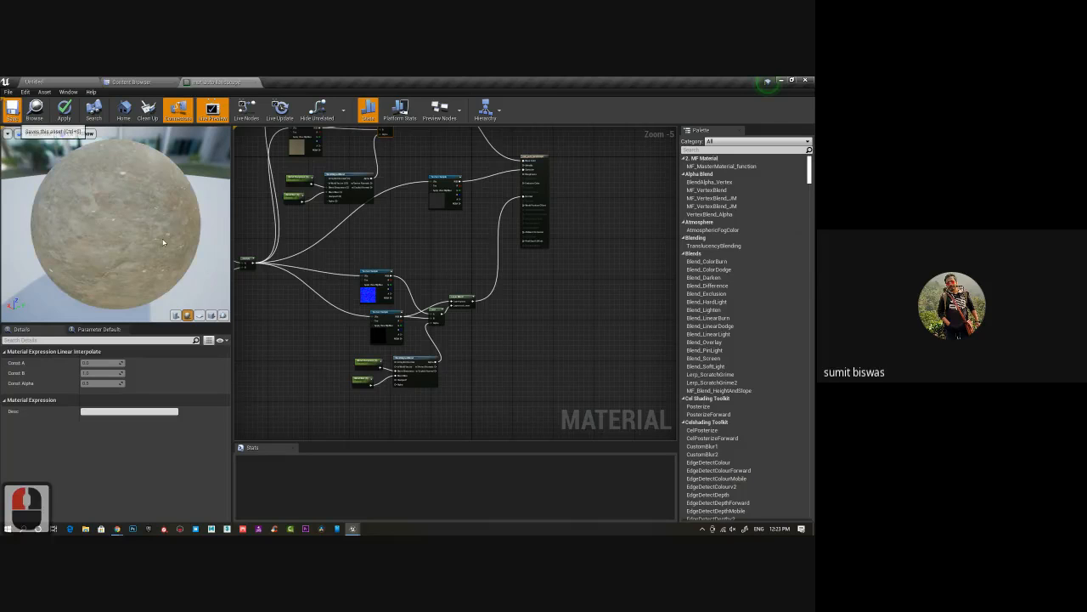
pyautogui.click(123, 192)
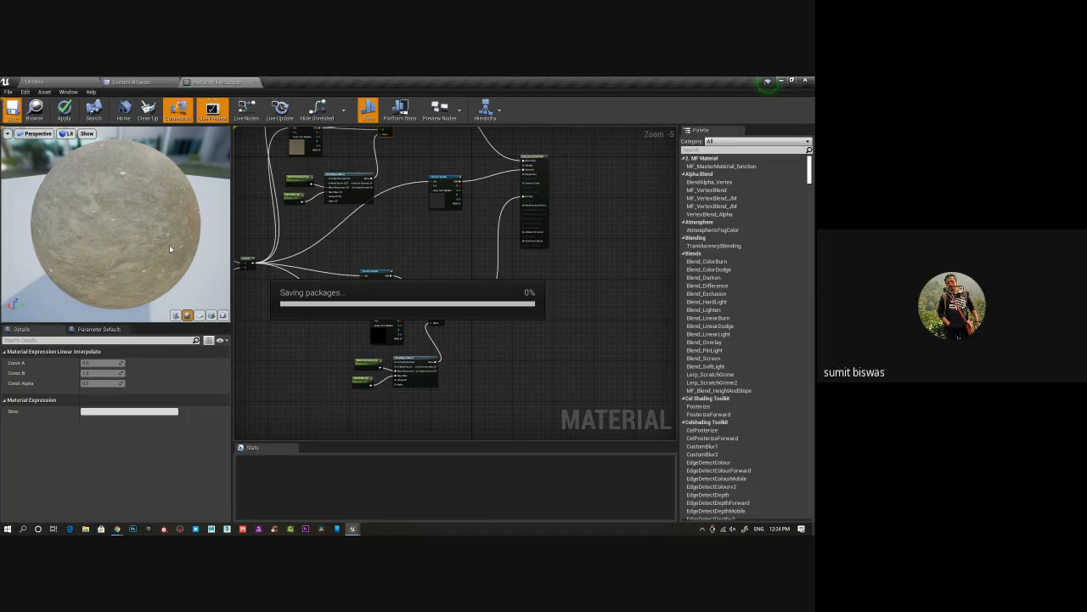
pyautogui.moveTo(116, 252); pyautogui.dragTo(127, 161)
# Connect the colour Lerp to the Layer Blend's grass input and the grass colour texture to its rock input.
pyautogui.moveTo(408, 166); pyautogui.dragTo(401, 262, button='right')
pyautogui.scroll(3, 401, 262)
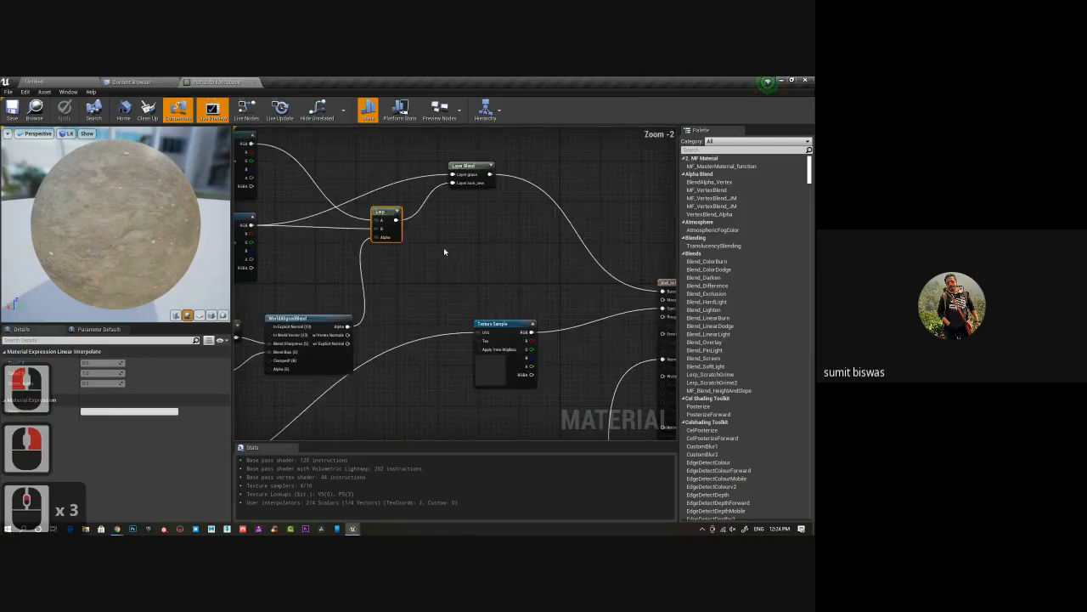
pyautogui.moveTo(451, 217); pyautogui.dragTo(451, 217)
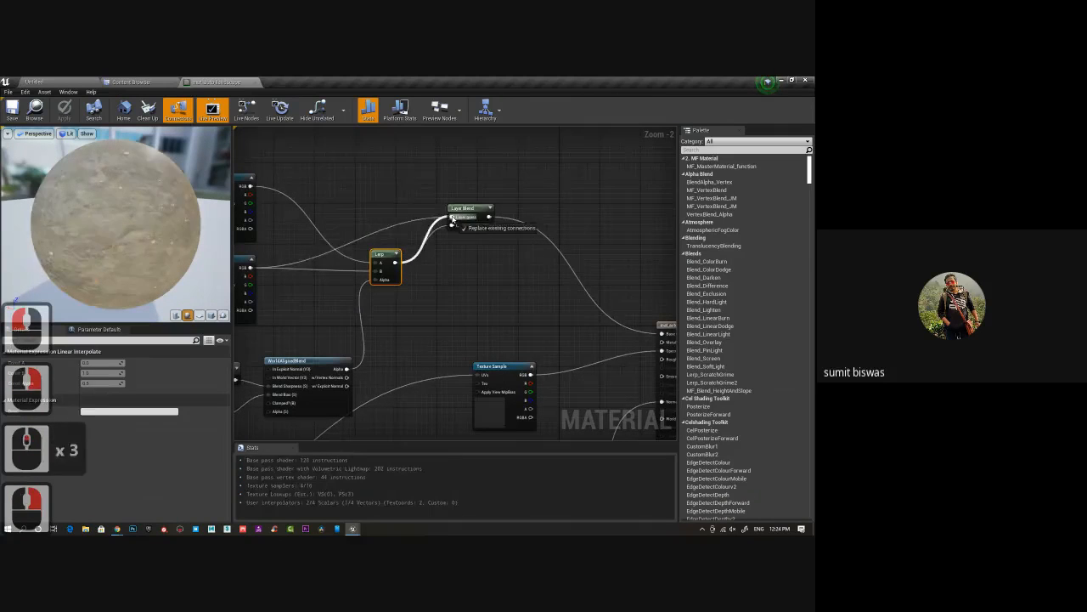
pyautogui.moveTo(251, 185); pyautogui.dragTo(451, 225)
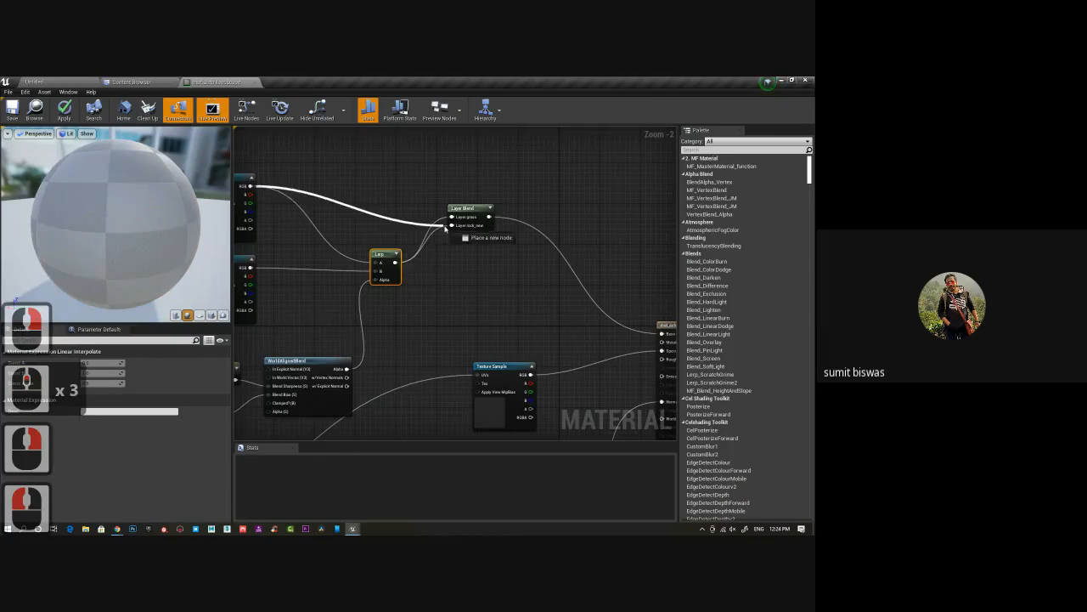
# Connect the normal-map Lerp to its Layer Blend's grass input and the upper normal texture to the rock input.
pyautogui.scroll(-3, 408, 251)
pyautogui.moveTo(390, 239); pyautogui.dragTo(385, 227, button='right')
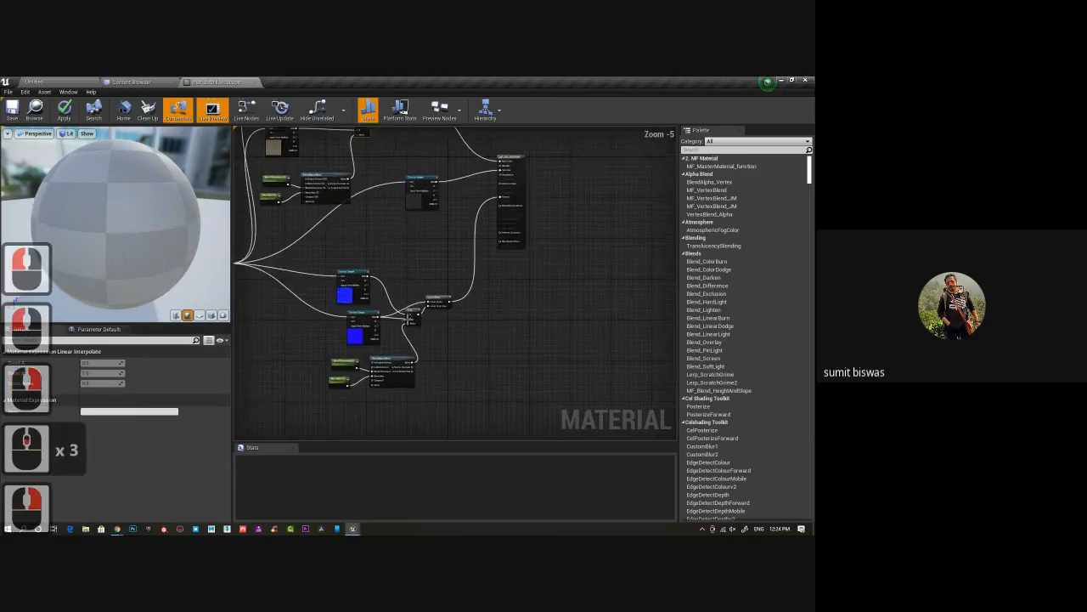
pyautogui.scroll(3, 415, 321)
pyautogui.moveTo(323, 233); pyautogui.dragTo(449, 292)
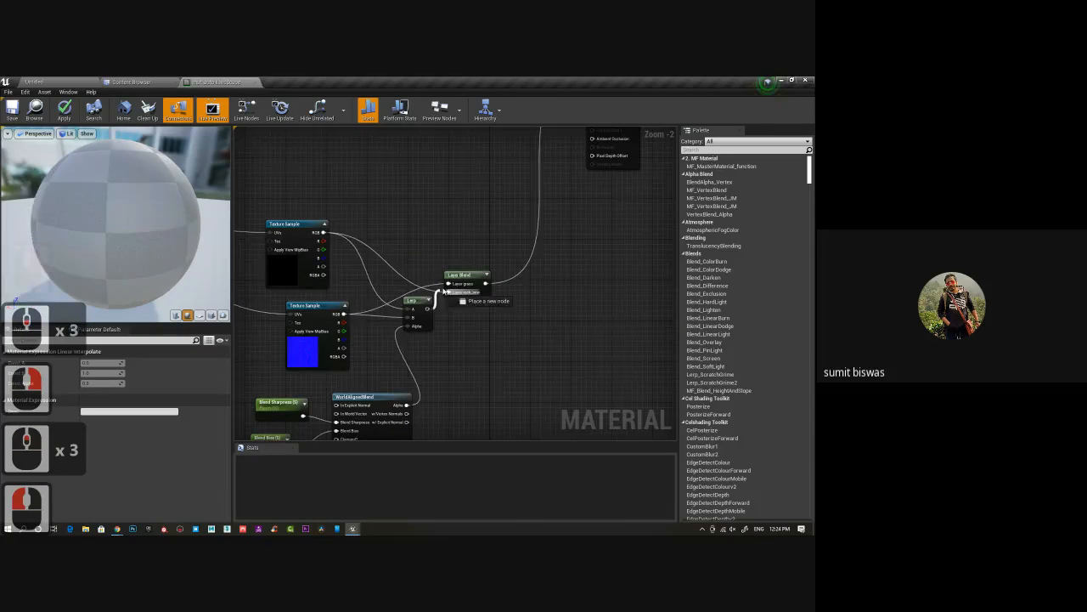
pyautogui.moveTo(471, 355); pyautogui.dragTo(470, 299, button='right')
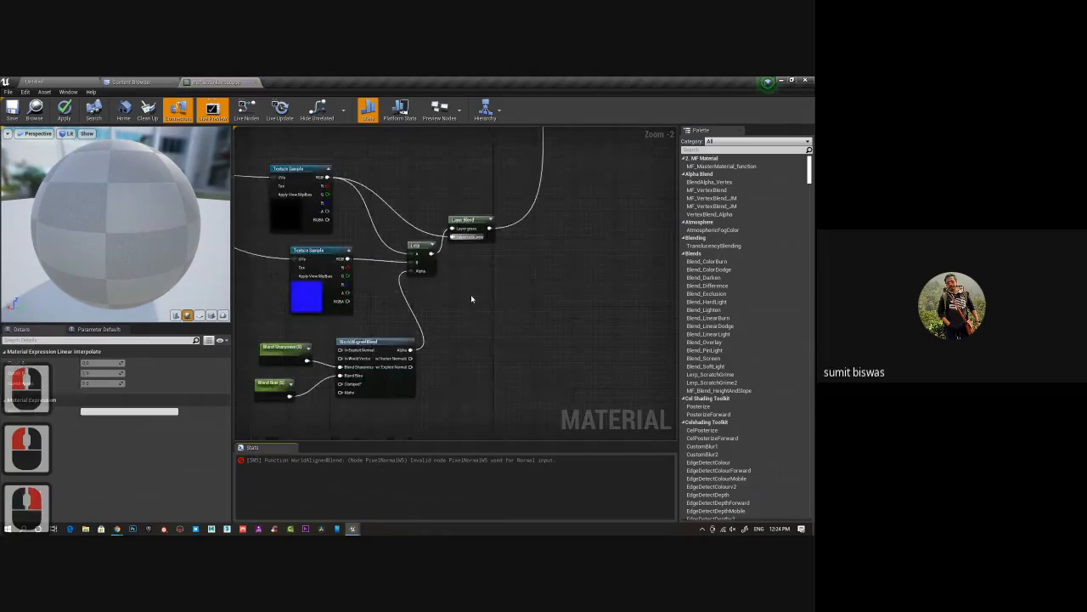
# Examine the normal-map Lerp and WorldAlignedBlend nodes in relation to the shader compile error.
pyautogui.scroll(-3, 472, 298)
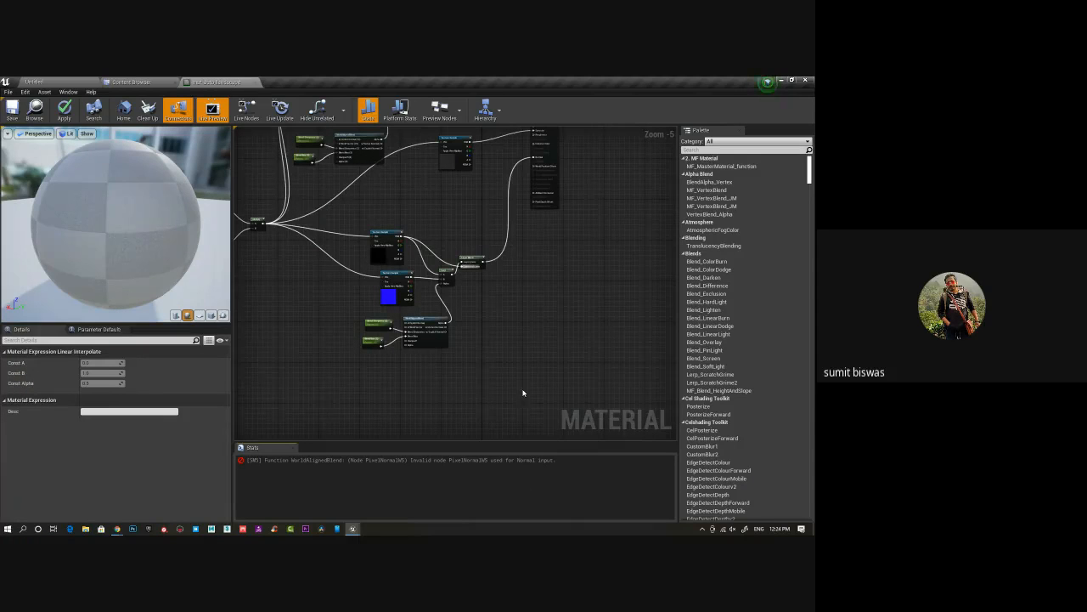
pyautogui.moveTo(514, 281); pyautogui.dragTo(493, 334, button='right')
pyautogui.doubleClick(434, 312)
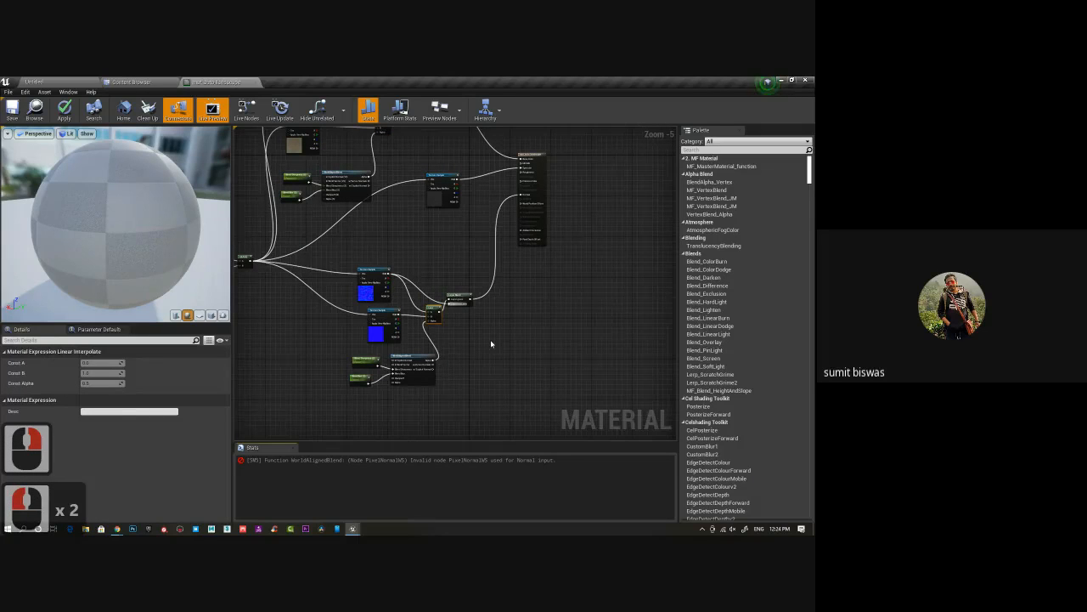
pyautogui.moveTo(505, 328); pyautogui.dragTo(475, 330, button='right')
pyautogui.scroll(2, 478, 339)
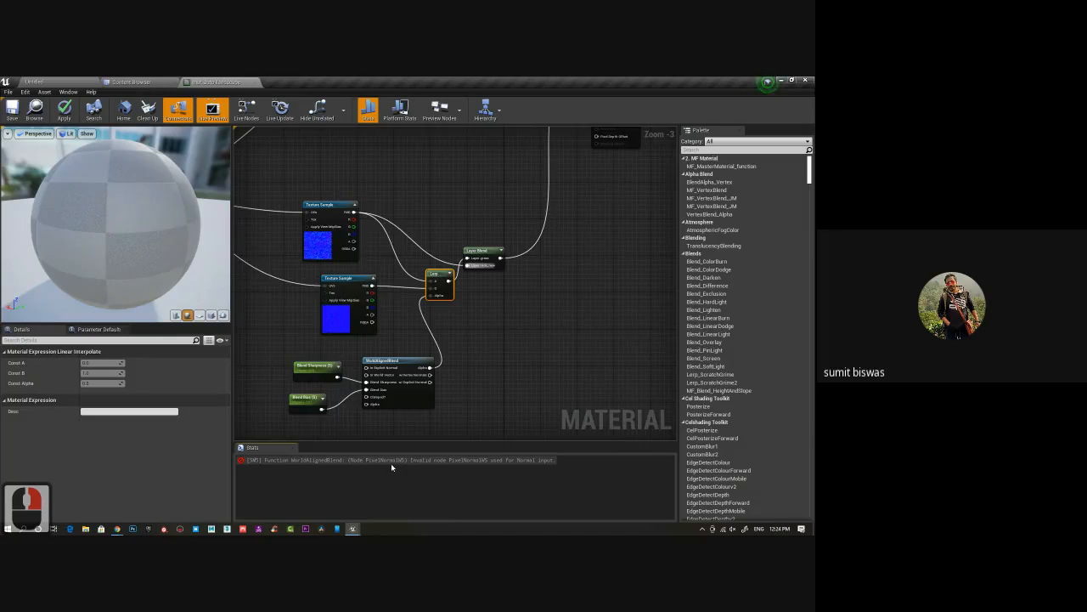
pyautogui.moveTo(465, 387); pyautogui.dragTo(467, 352, button='right')
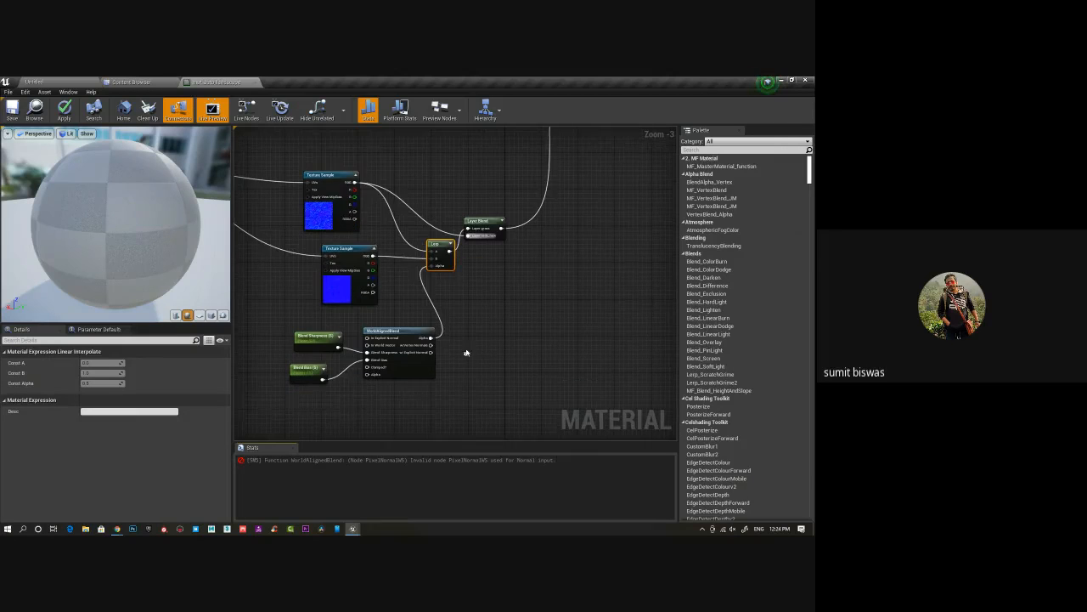
pyautogui.scroll(1, 421, 354)
pyautogui.scroll(1, 421, 354)
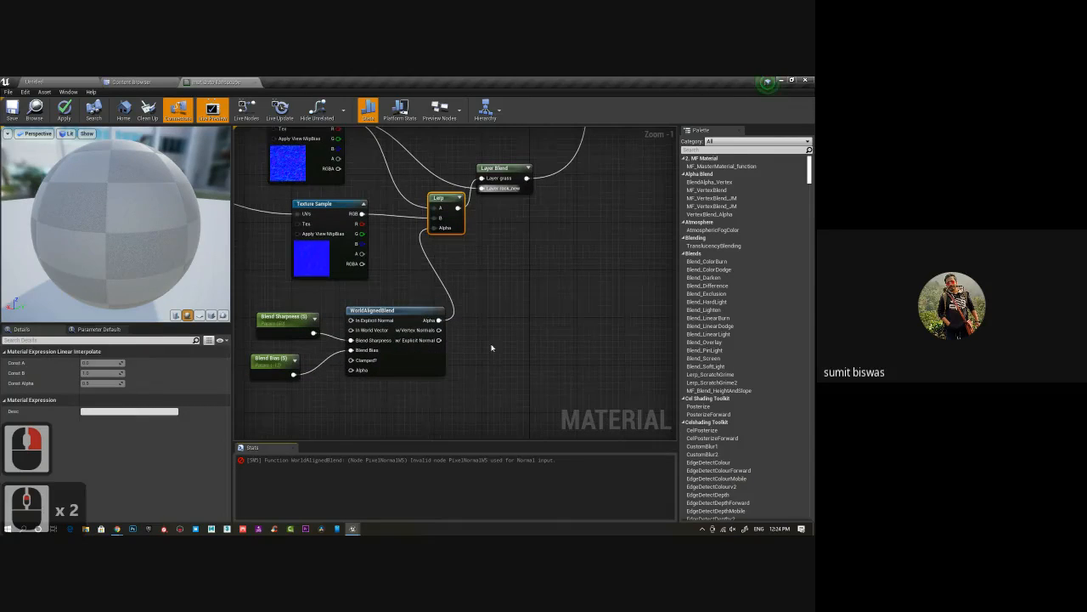
# Delete the whole normal-map branch, including its textures, Lerp, Layer Blend and WorldAlignedBlend nodes, and lower the specular texture node slightly.
pyautogui.moveTo(490, 342)
pyautogui.mouseDown(button='right')
pyautogui.moveTo(475, 368)
pyautogui.moveTo(479, 339)
pyautogui.moveTo(476, 349)
pyautogui.mouseUp(button='right')
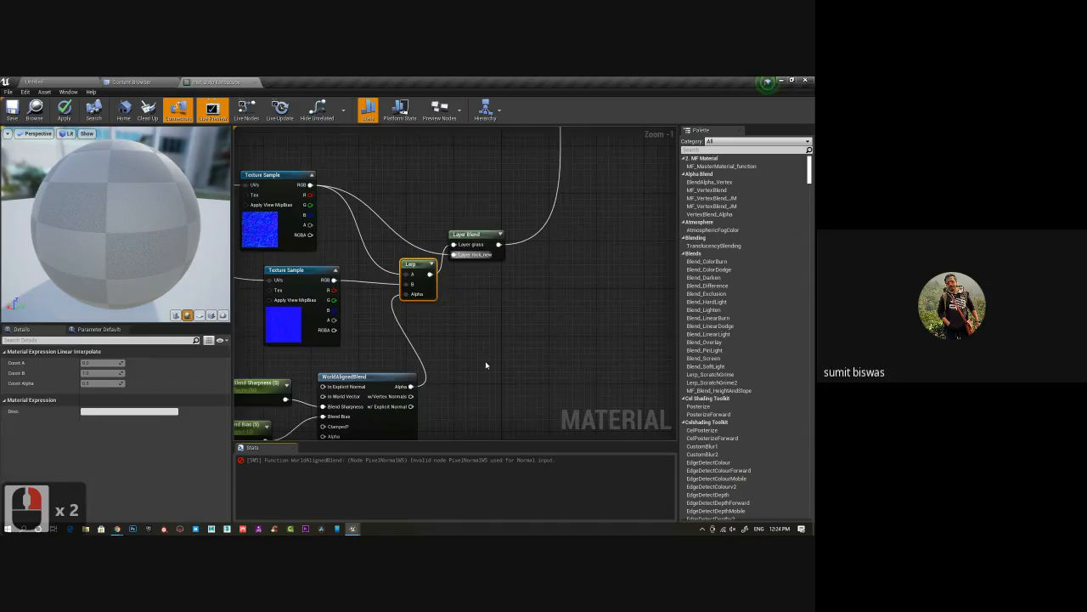
pyautogui.scroll(-4, 476, 364)
pyautogui.moveTo(334, 236); pyautogui.dragTo(525, 411)
pyautogui.press('Delete')
pyautogui.moveTo(447, 306); pyautogui.dragTo(449, 385, button='right')
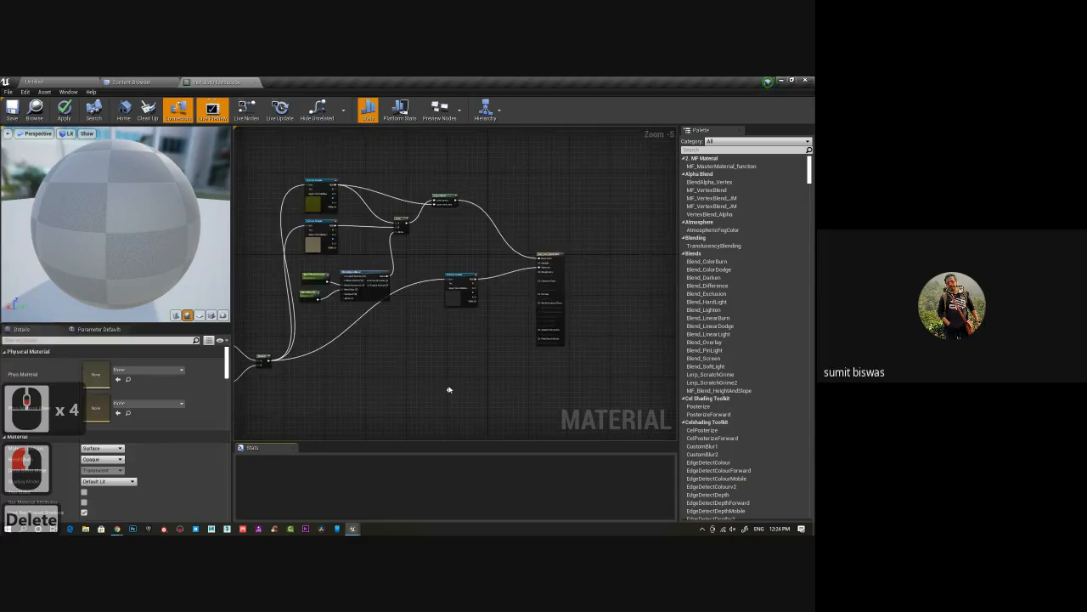
pyautogui.click(451, 313)
pyautogui.moveTo(396, 364); pyautogui.dragTo(422, 377, button='right')
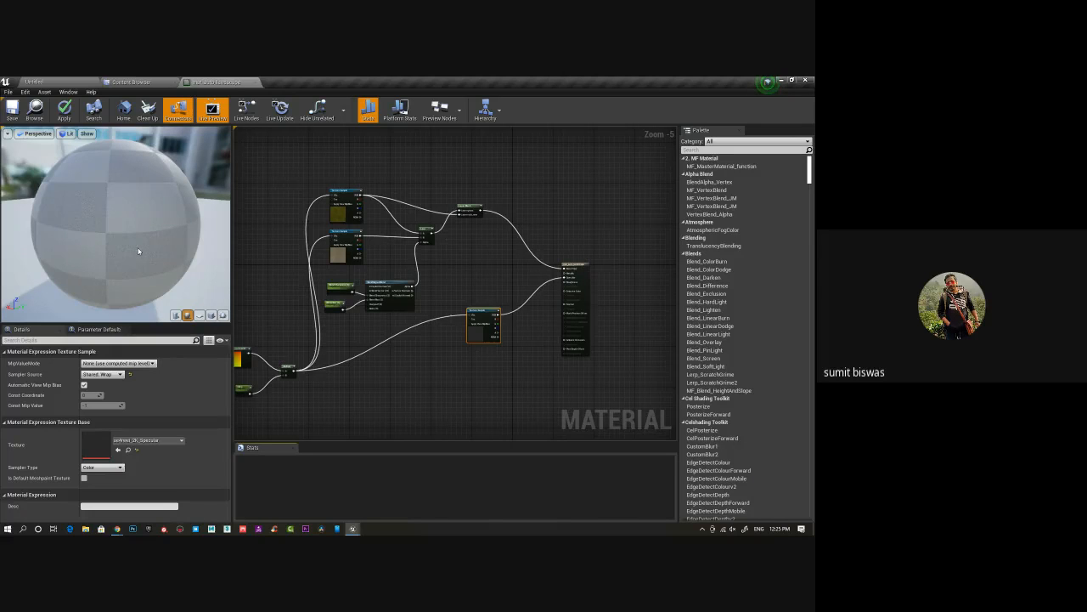
# Rotate the preview sphere, then apply and save the landscape material.
pyautogui.moveTo(170, 230); pyautogui.dragTo(128, 246)
pyautogui.click(64, 110)
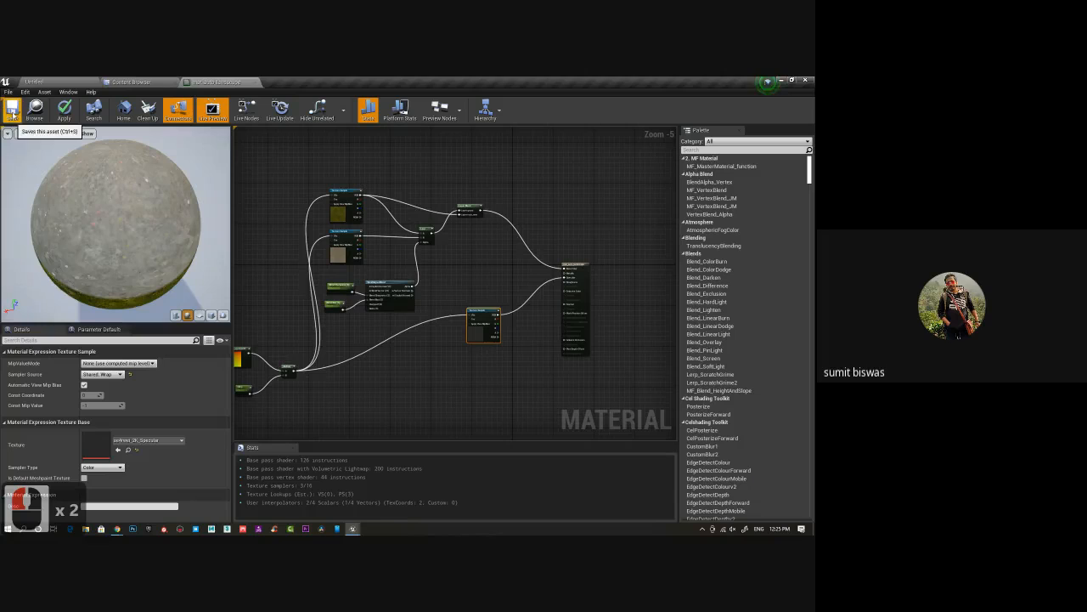
pyautogui.click(12, 109)
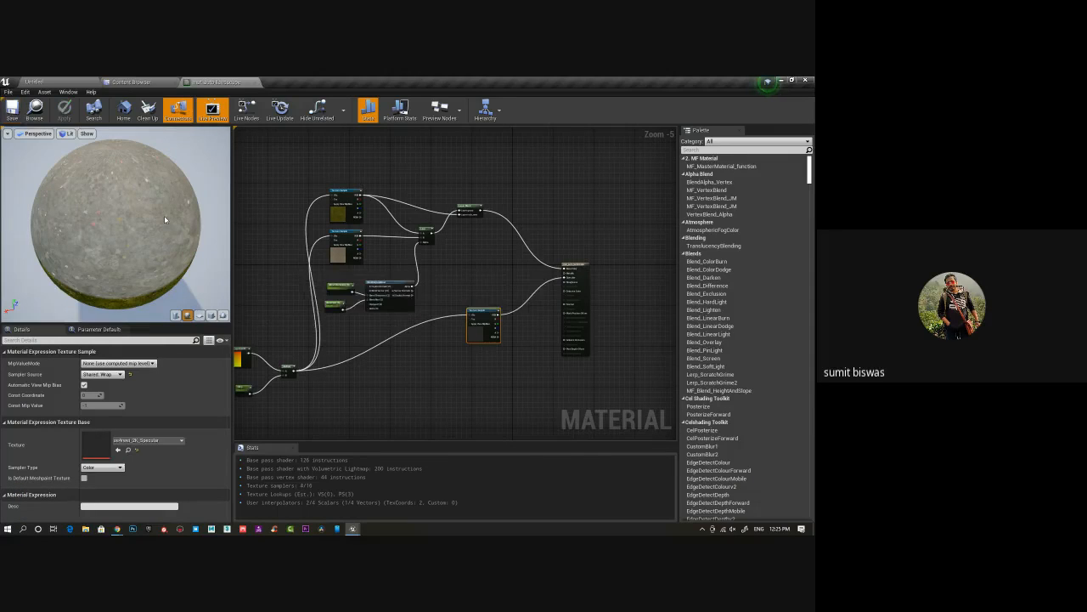
# Inspect how the grass and rock textures blend across the landscape's slopes and flat areas in the level viewport.
pyautogui.click(94, 81)
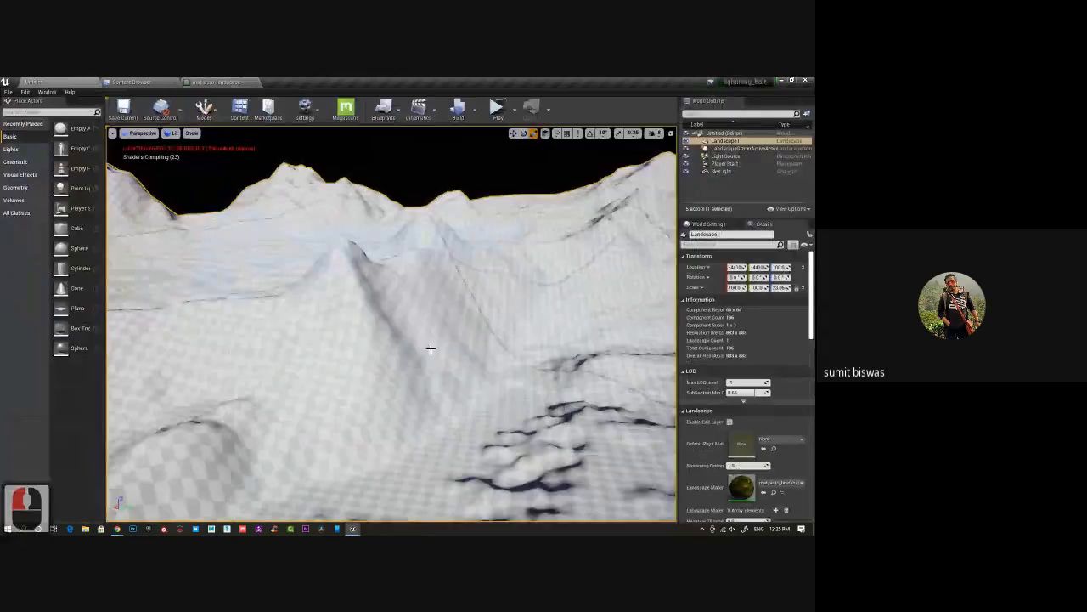
pyautogui.scroll(3, 412, 341)
pyautogui.keyDown('alt'); pyautogui.click(413, 341); pyautogui.keyUp('alt')
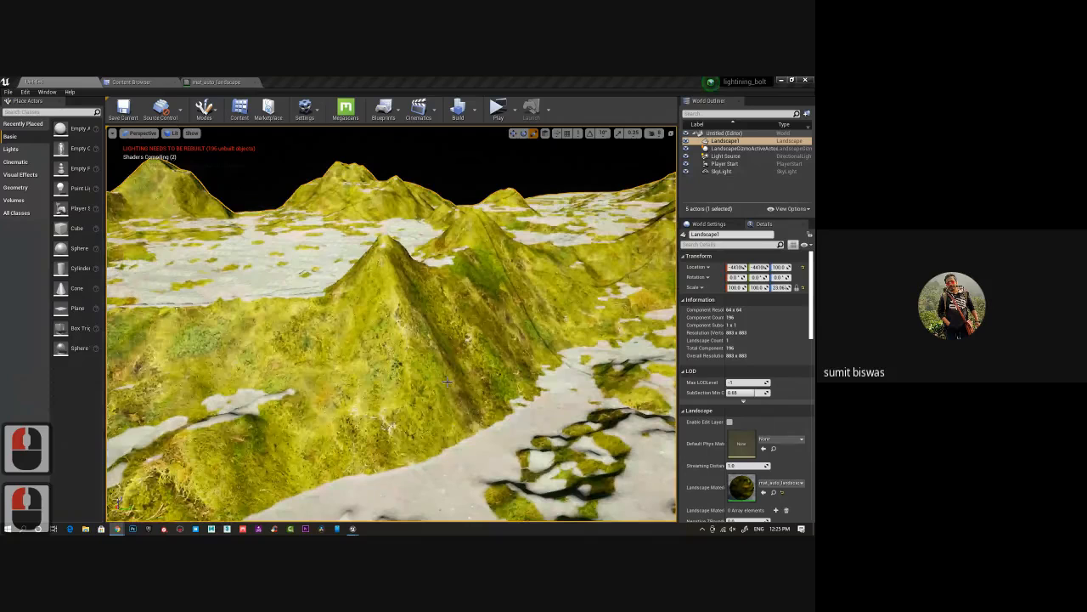
pyautogui.scroll(-5, 251, 343)
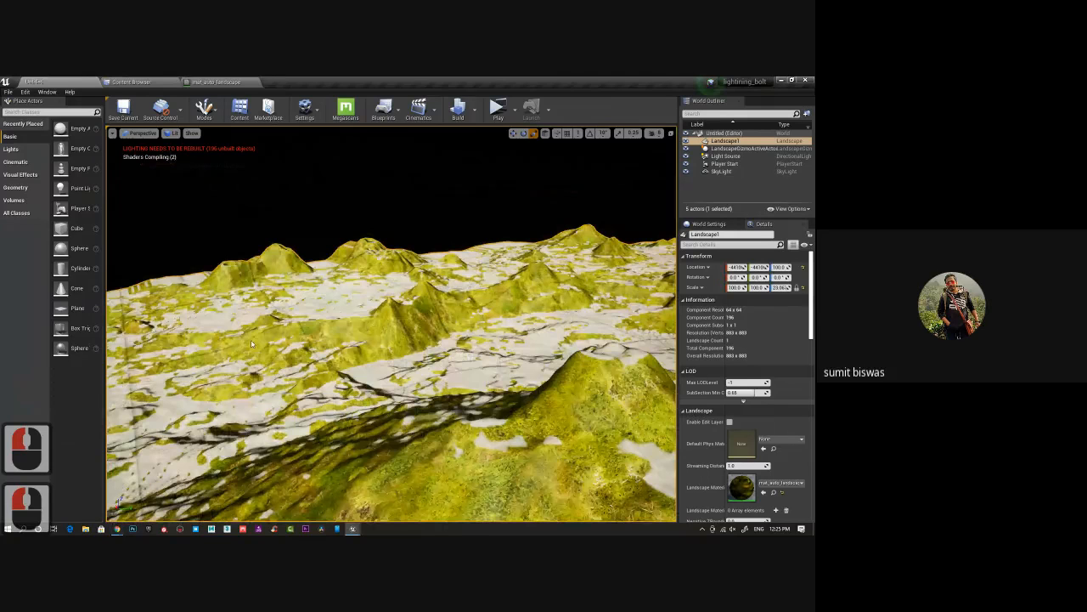
pyautogui.moveTo(252, 344)
pyautogui.keyDown('alt'); pyautogui.mouseDown()
pyautogui.moveTo(223, 359)
pyautogui.moveTo(374, 344)
pyautogui.moveTo(523, 353)
pyautogui.moveTo(542, 302)
pyautogui.moveTo(255, 340)
pyautogui.mouseUp(); pyautogui.keyUp('alt')
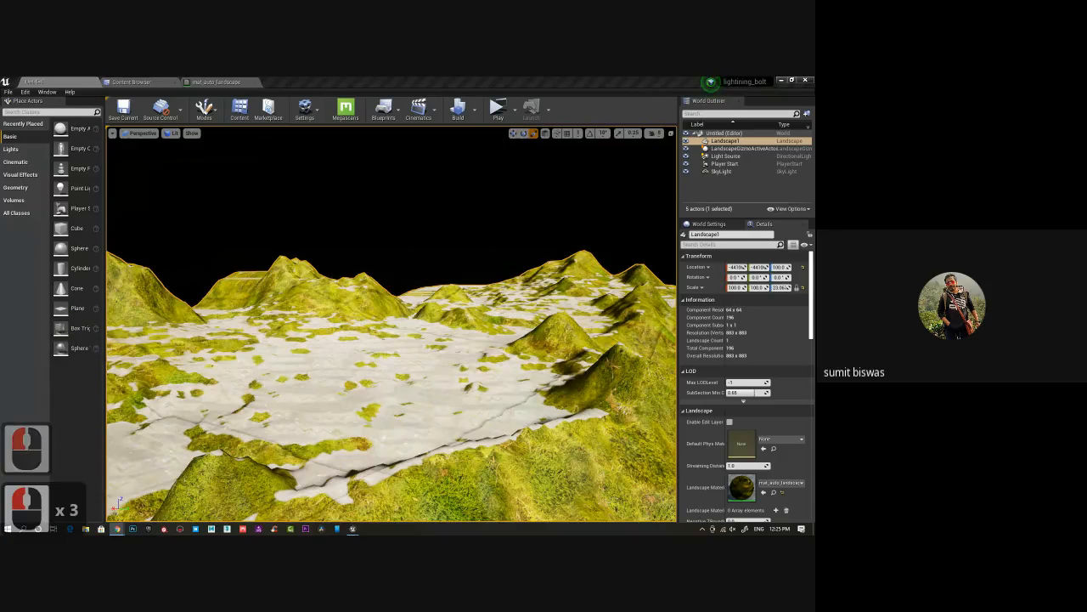
# Switch to the course site in Chrome and open the 3D Env II attendance for 6 October 2020 with paging disabled.
pyautogui.moveTo(2, 162); pyautogui.dragTo(343, 78)
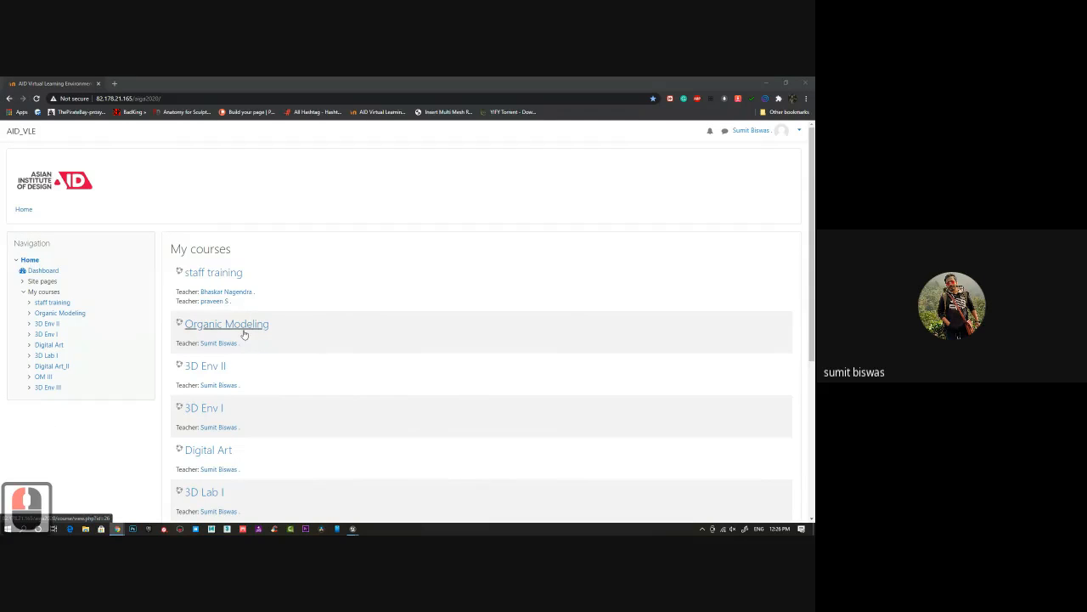
pyautogui.click(206, 371)
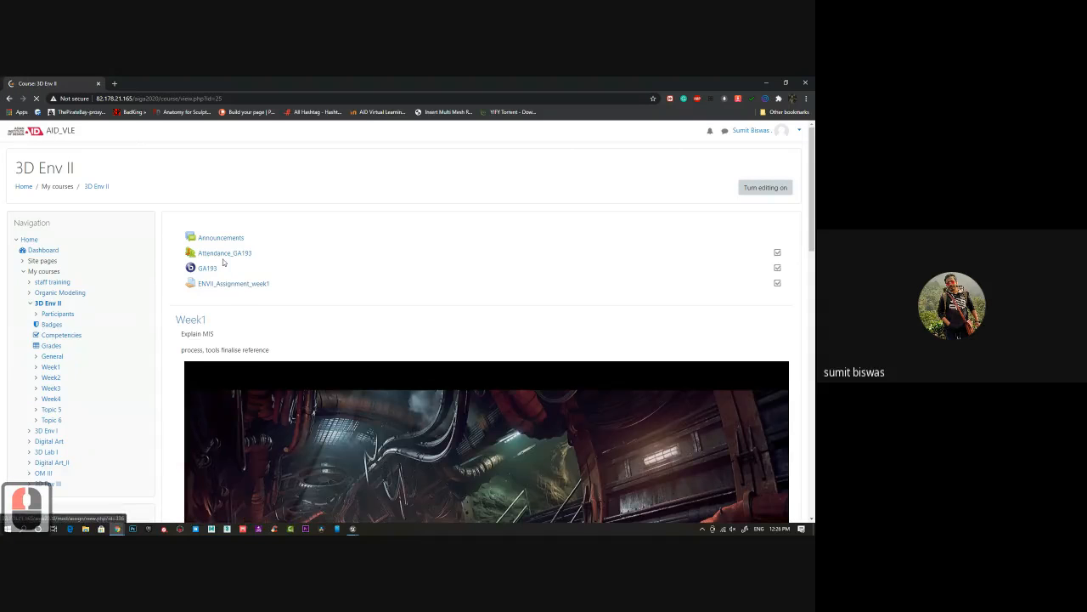
pyautogui.click(223, 254)
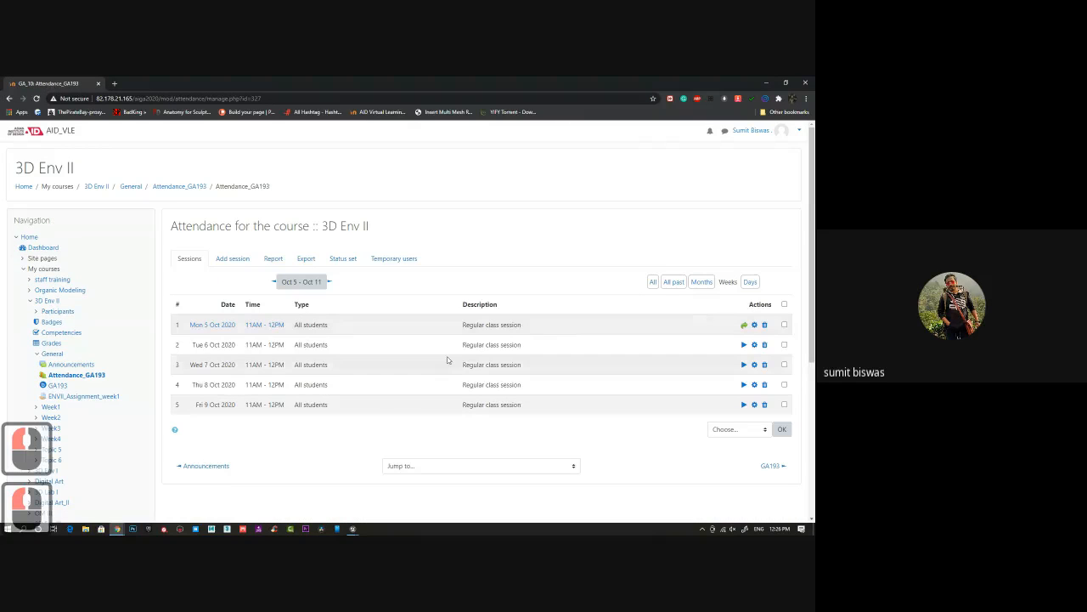
pyautogui.click(417, 345)
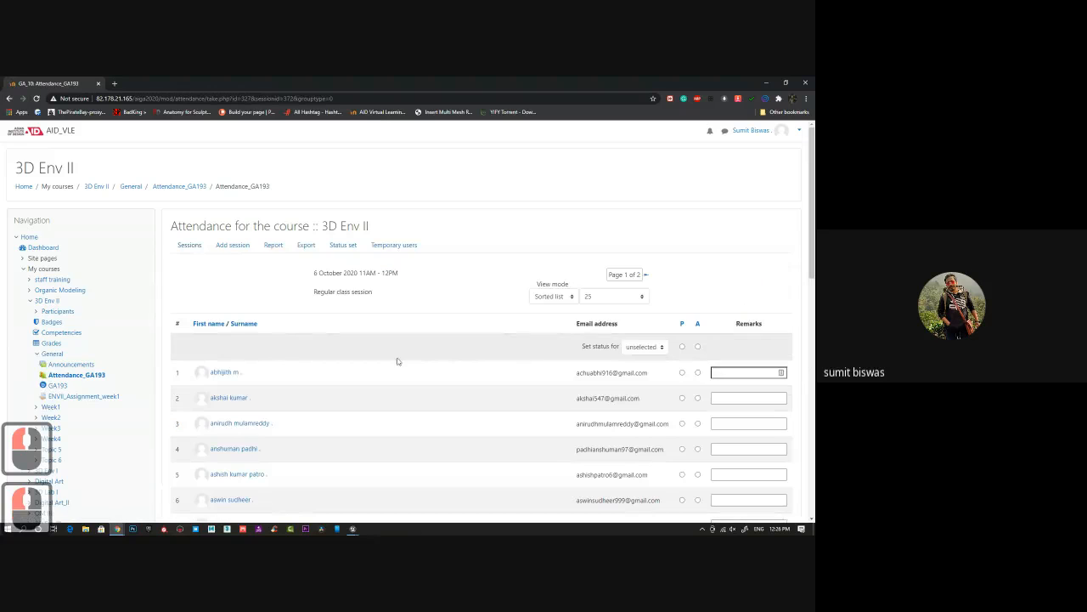
pyautogui.click(613, 296)
pyautogui.click(605, 316)
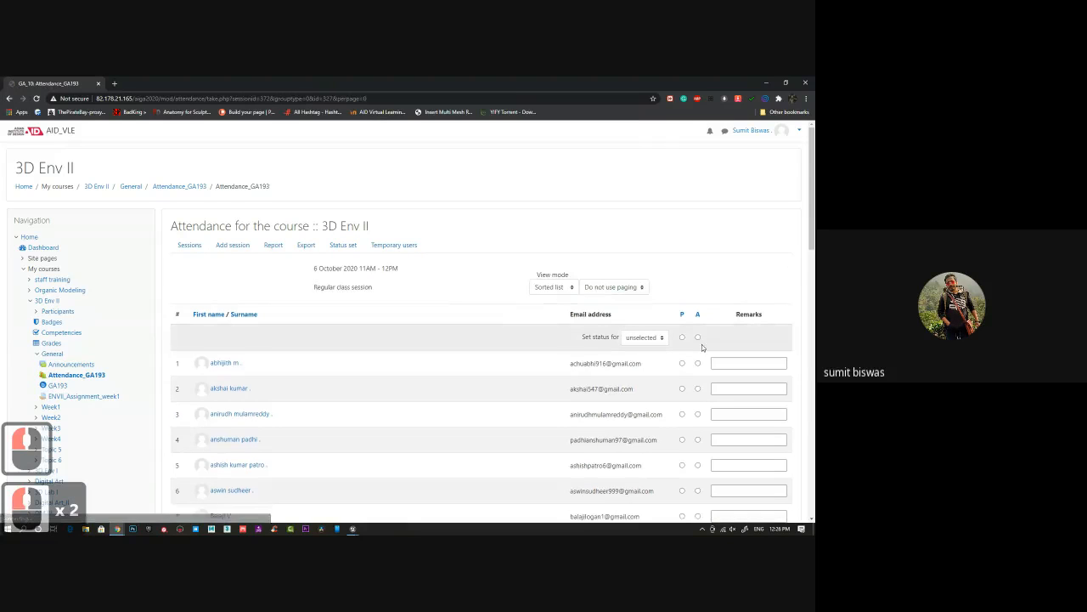
# Mark every unselected student as absent (A), then mark the students in rows 2 and 4 as present (P).
pyautogui.click(698, 337)
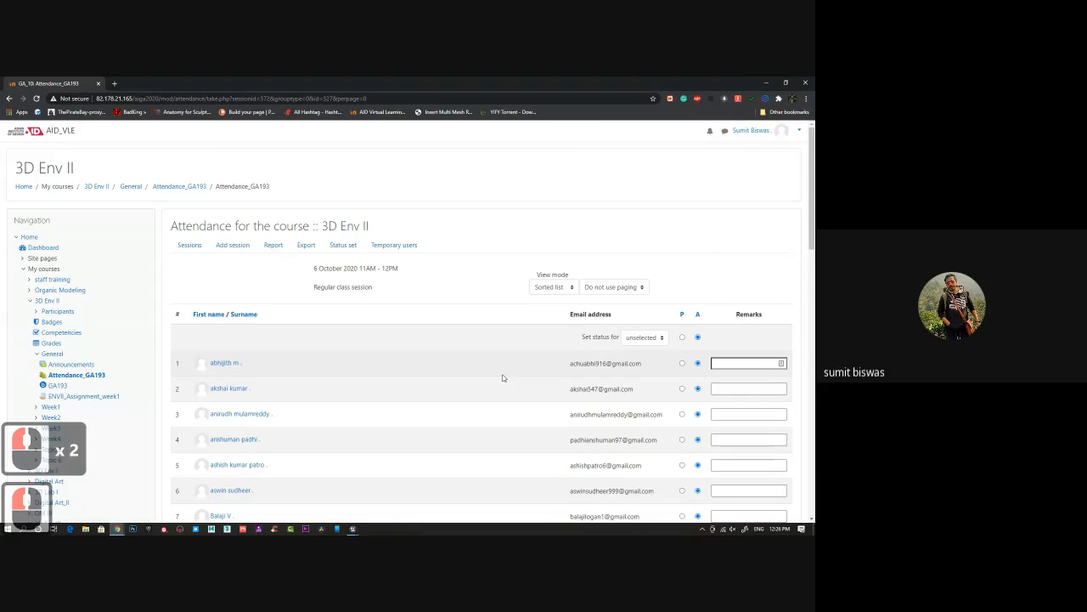
pyautogui.scroll(-1, 503, 378)
pyautogui.click(365, 356)
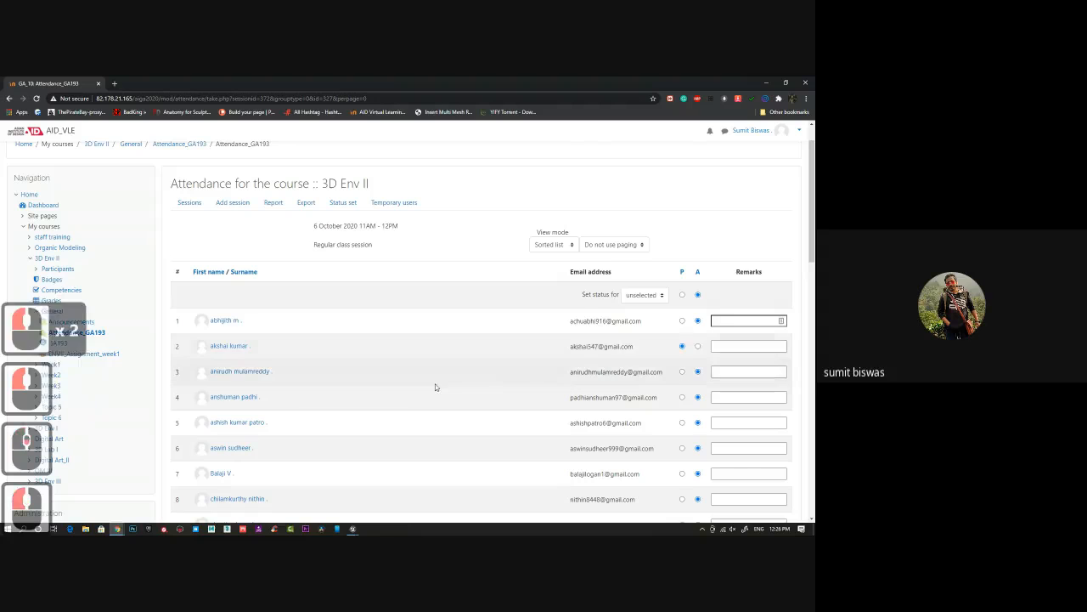
pyautogui.scroll(-1, 468, 363)
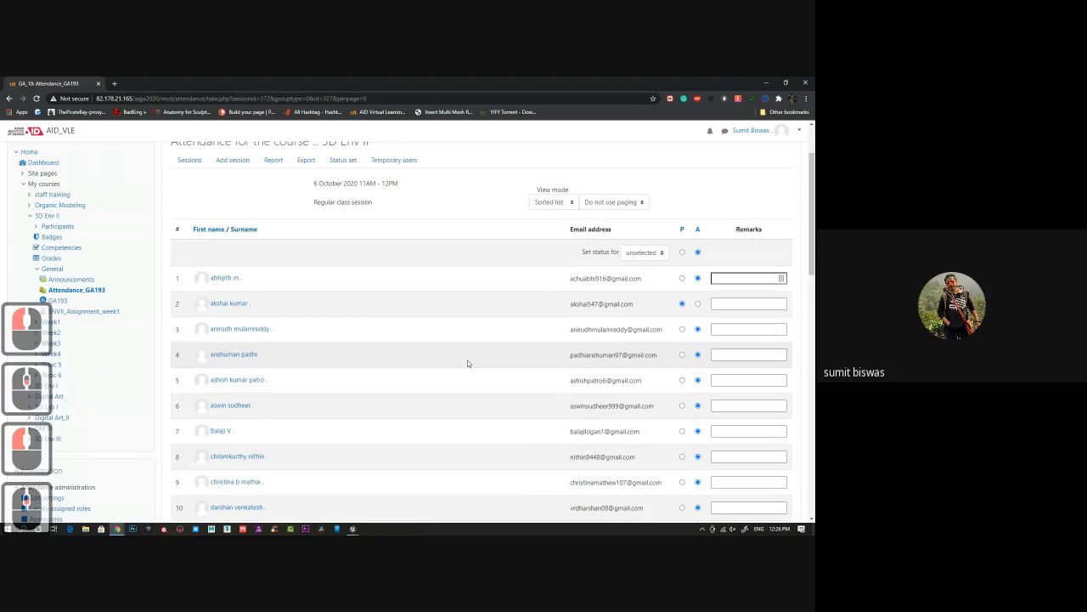
pyautogui.click(376, 363)
pyautogui.scroll(-2, 454, 374)
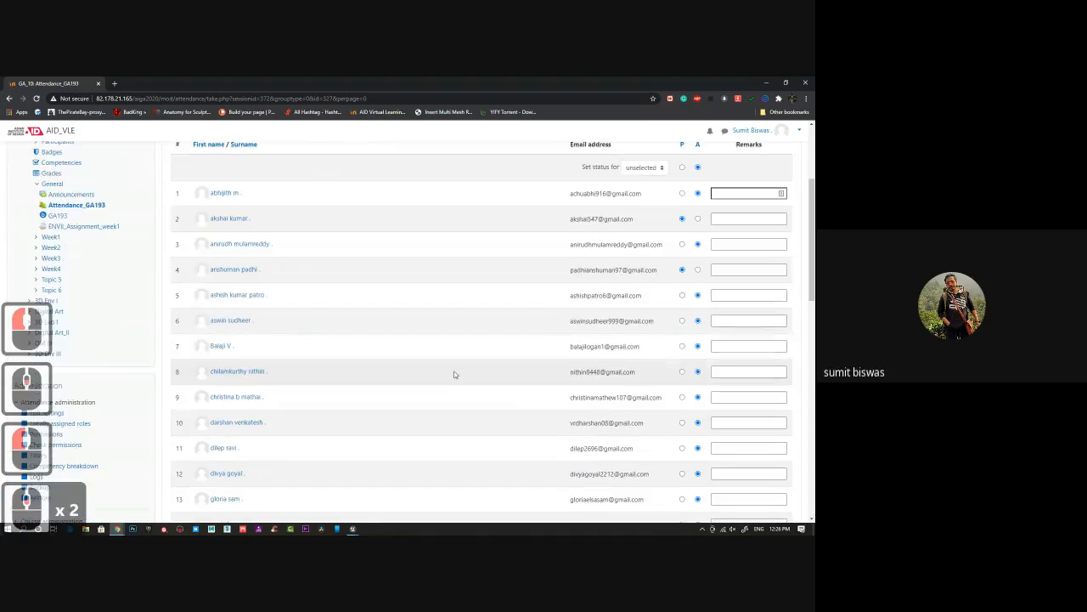
# Mark the students in rows 11 and 19 of the attendance list as present (P).
pyautogui.scroll(-3, 393, 351)
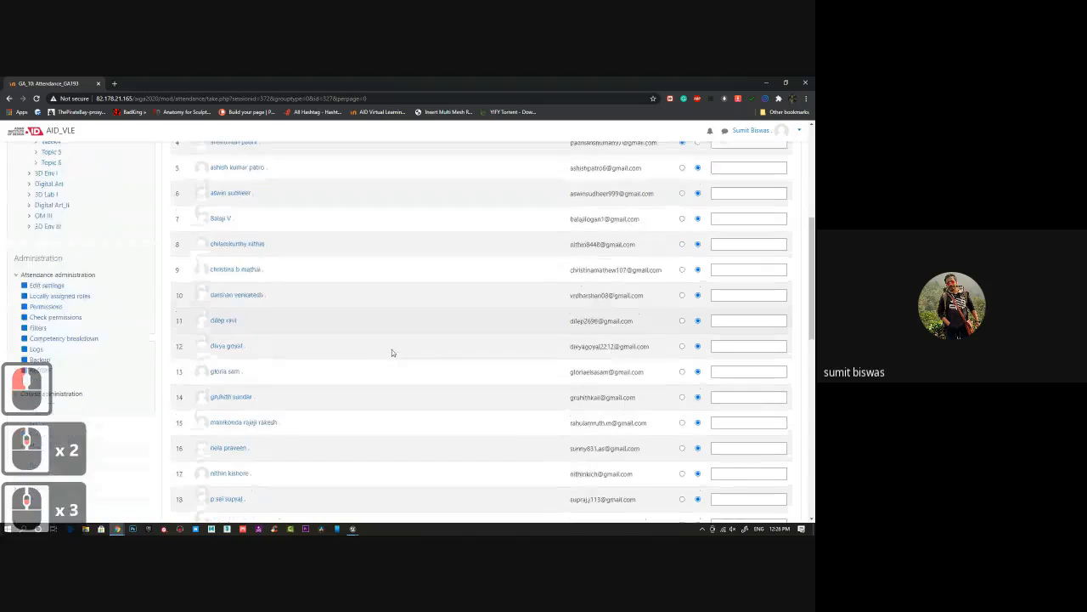
pyautogui.click(684, 322)
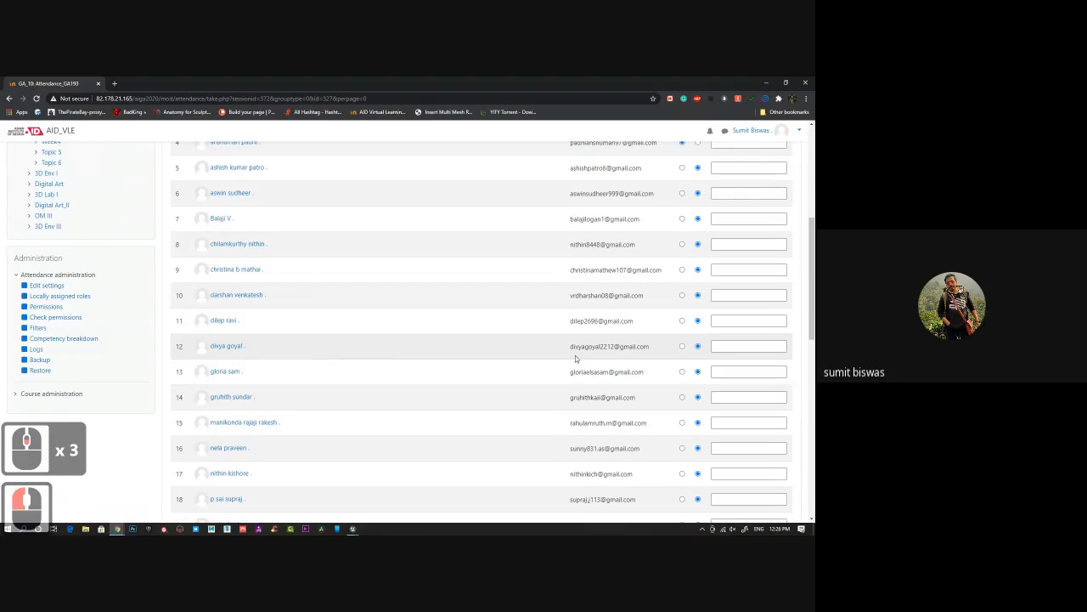
pyautogui.click(683, 322)
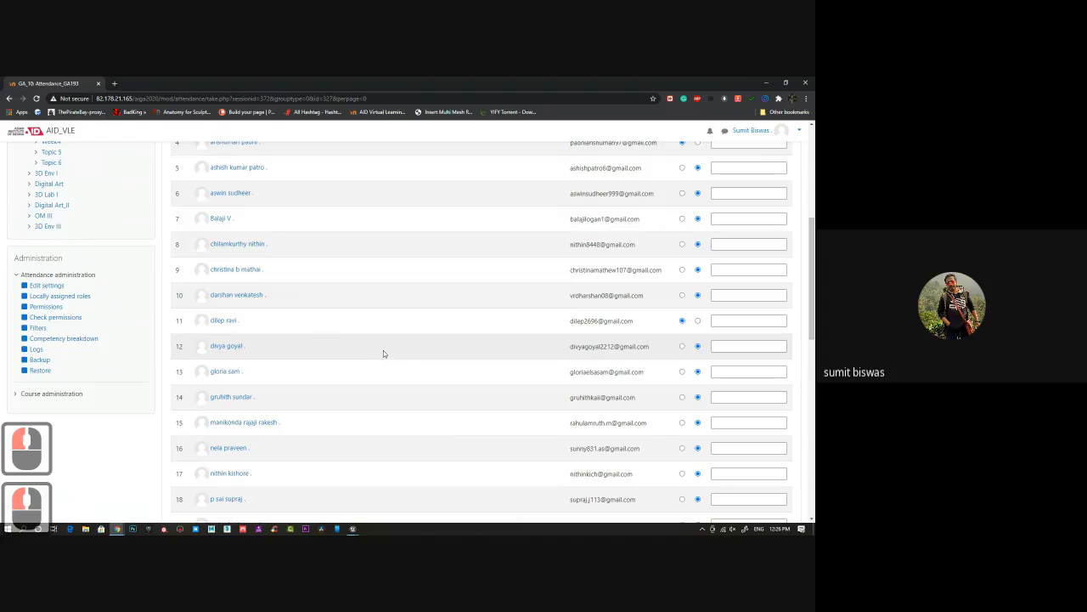
pyautogui.scroll(-5, 385, 353)
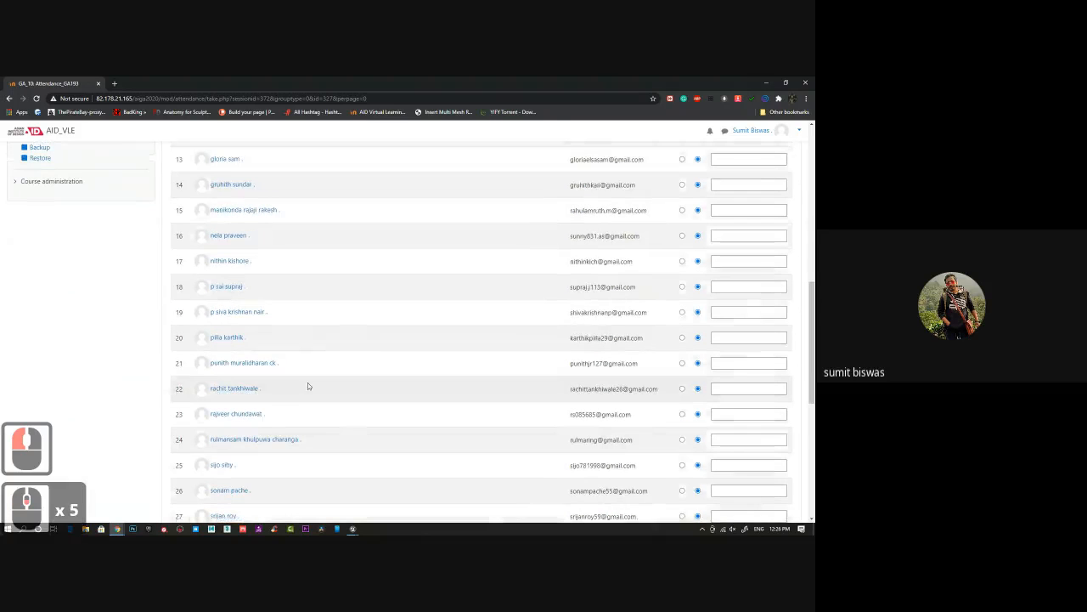
pyautogui.click(681, 311)
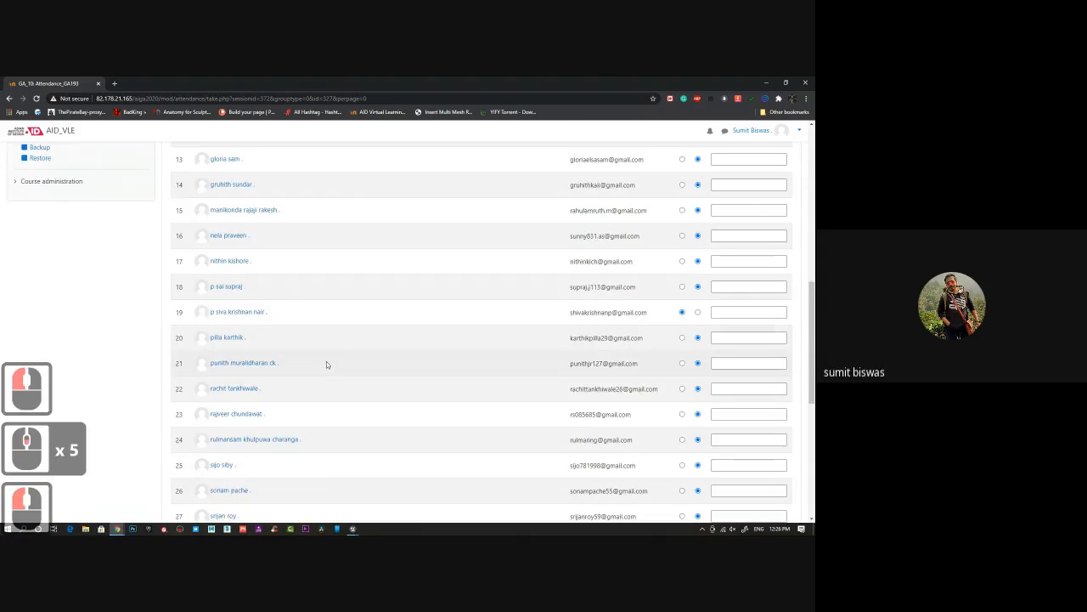
pyautogui.scroll(-12, 330, 361)
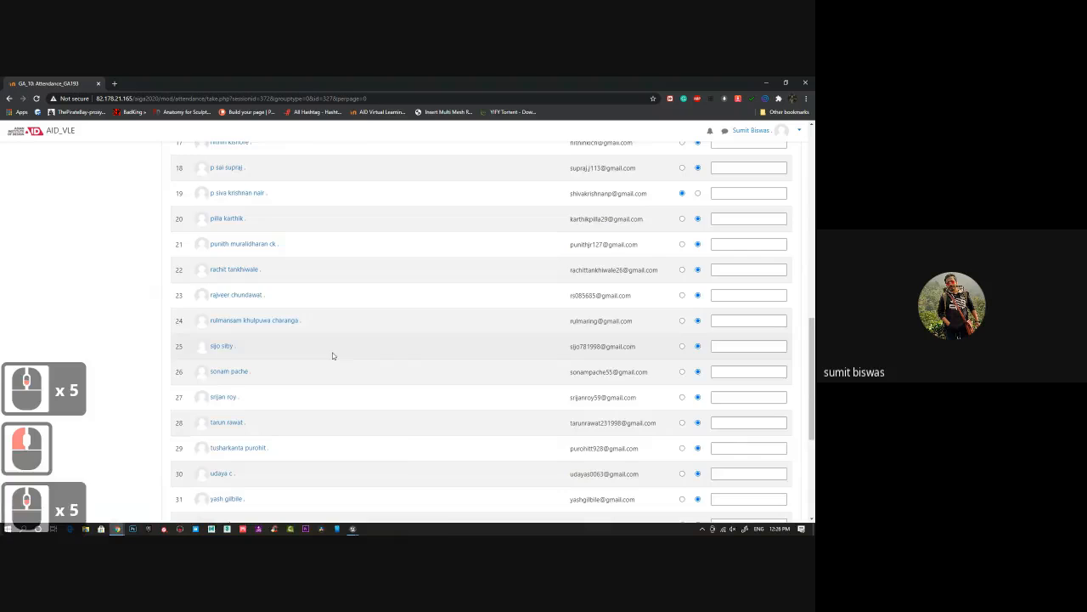
pyautogui.click(481, 373)
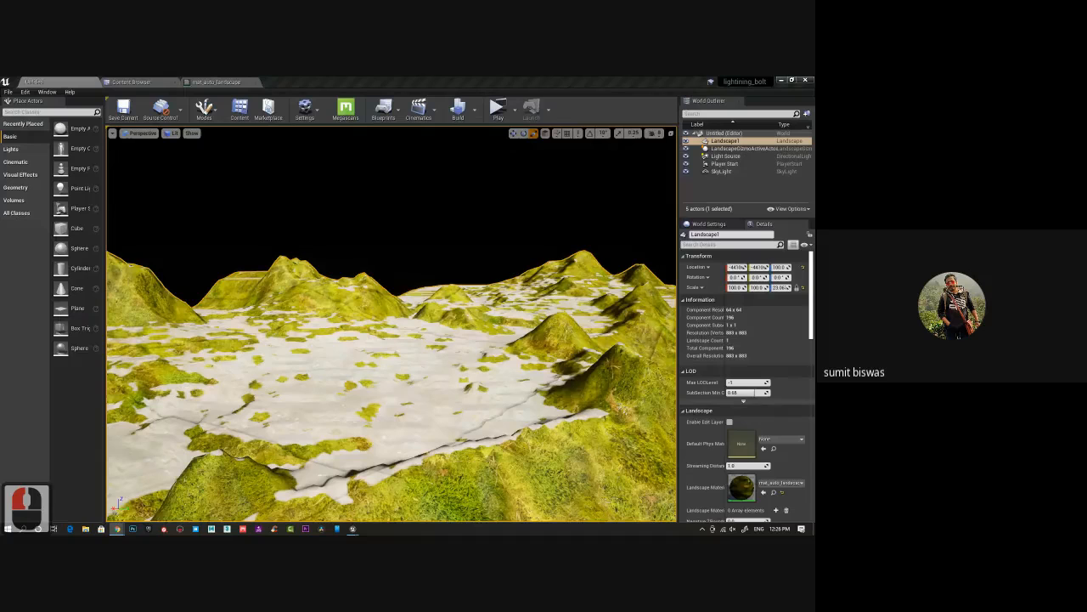
# Switch back to Unreal Editor and orbit the landscape to examine the grass and rock blending close up.
pyautogui.click(456, 327)
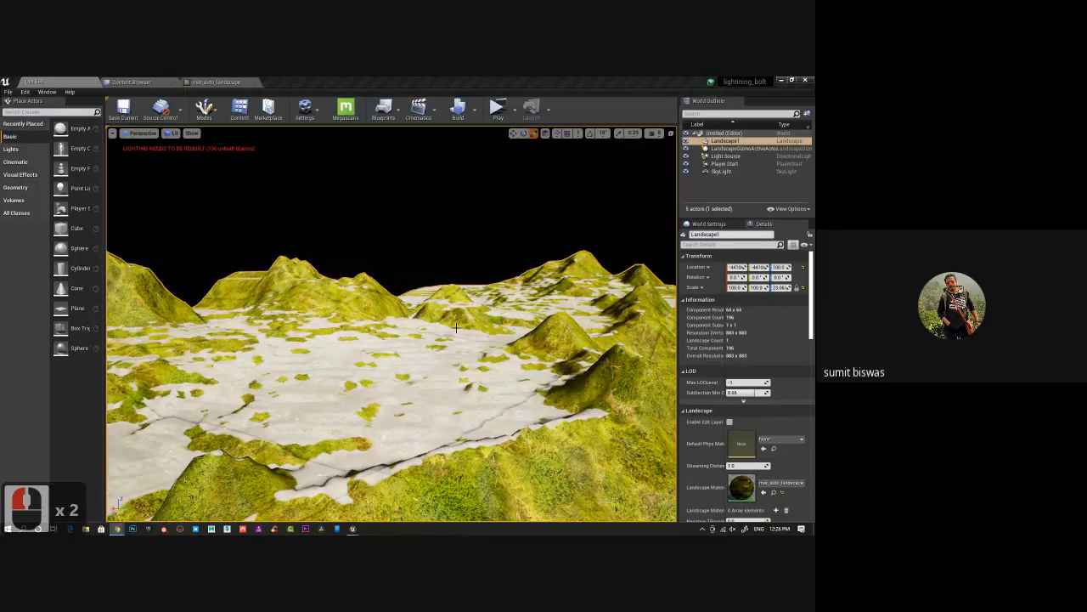
pyautogui.keyDown('alt'); pyautogui.moveTo(456, 327); pyautogui.dragTo(271, 316); pyautogui.keyUp('alt')
pyautogui.keyDown('alt'); pyautogui.moveTo(272, 316); pyautogui.dragTo(416, 316, button='middle'); pyautogui.keyUp('alt')
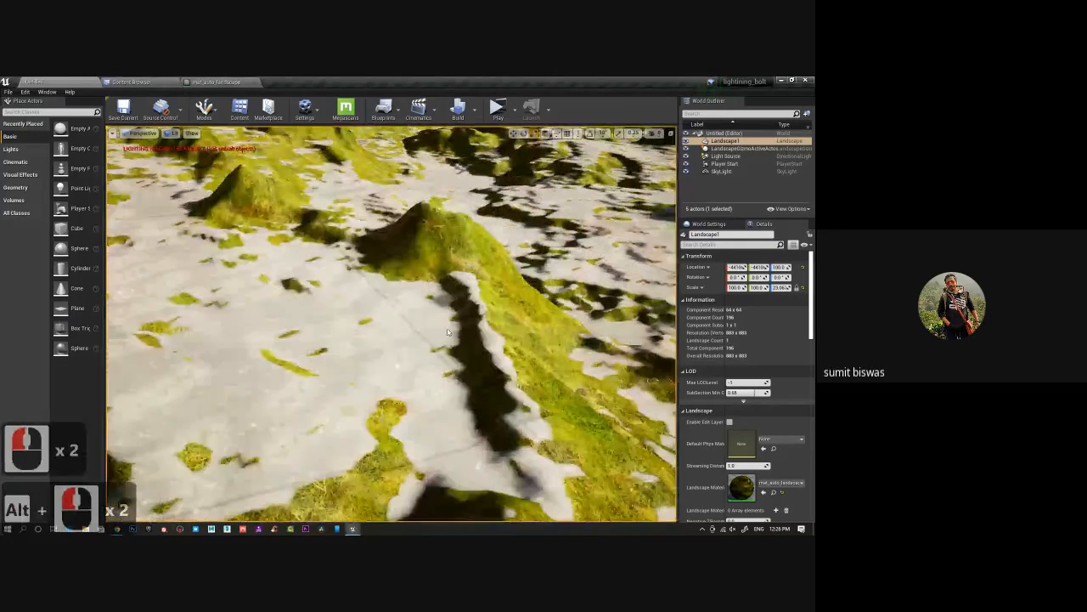
# Return to the landscape material graph and undo the specular node move and the deletion of the normal-map branch.
pyautogui.click(197, 82)
pyautogui.scroll(-5, 439, 308)
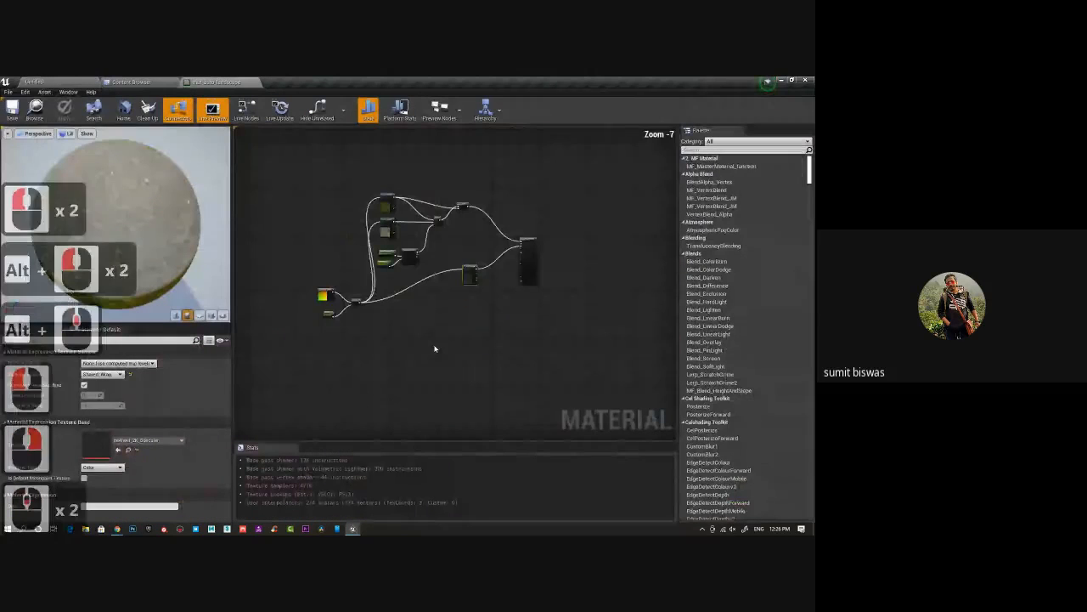
pyautogui.click(424, 319)
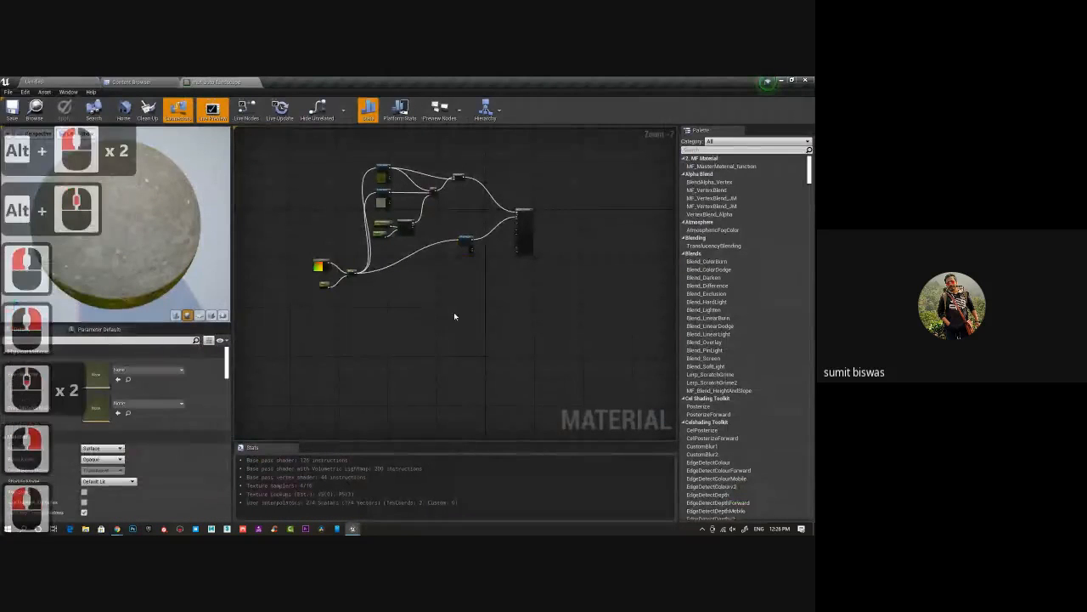
pyautogui.moveTo(454, 314); pyautogui.dragTo(426, 308, button='right')
pyautogui.scroll(1, 395, 320)
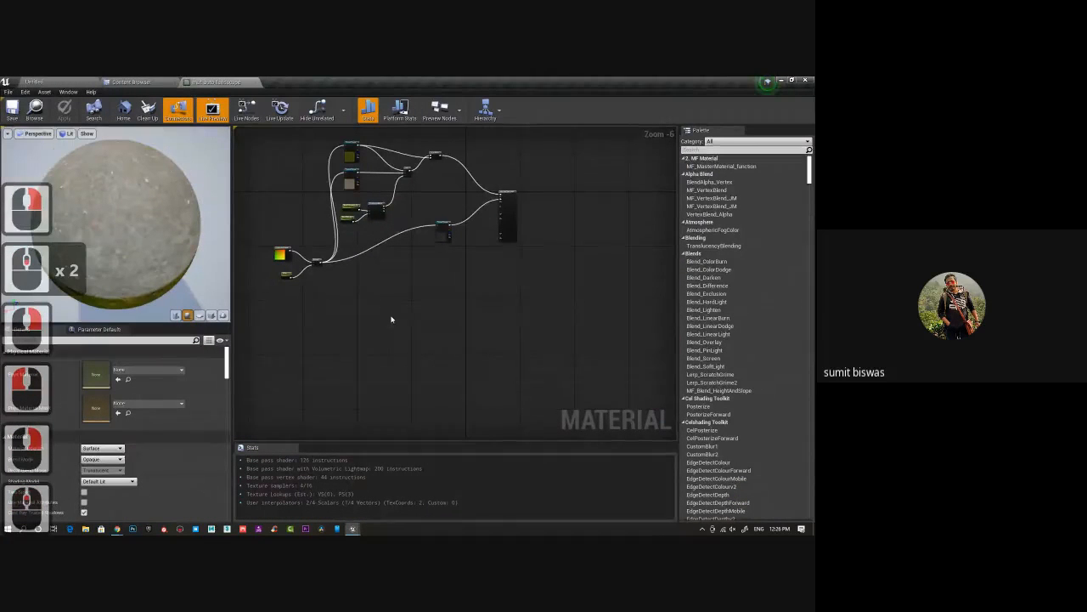
pyautogui.hotkey('ctrl', 'z')
pyautogui.hotkey('ctrl', 'z')
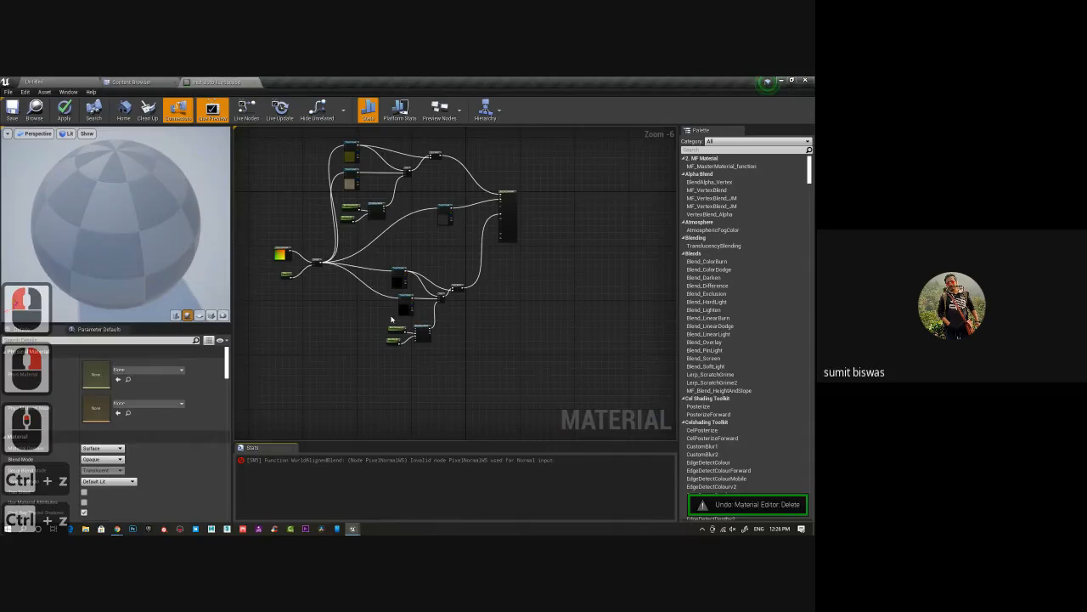
# Connect the lower WorldAlignedBlend's w/ Explicit Normal output to the normal-map Lerp's Alpha, and move it with its two parameters farther from the Lerp.
pyautogui.scroll(4, 520, 337)
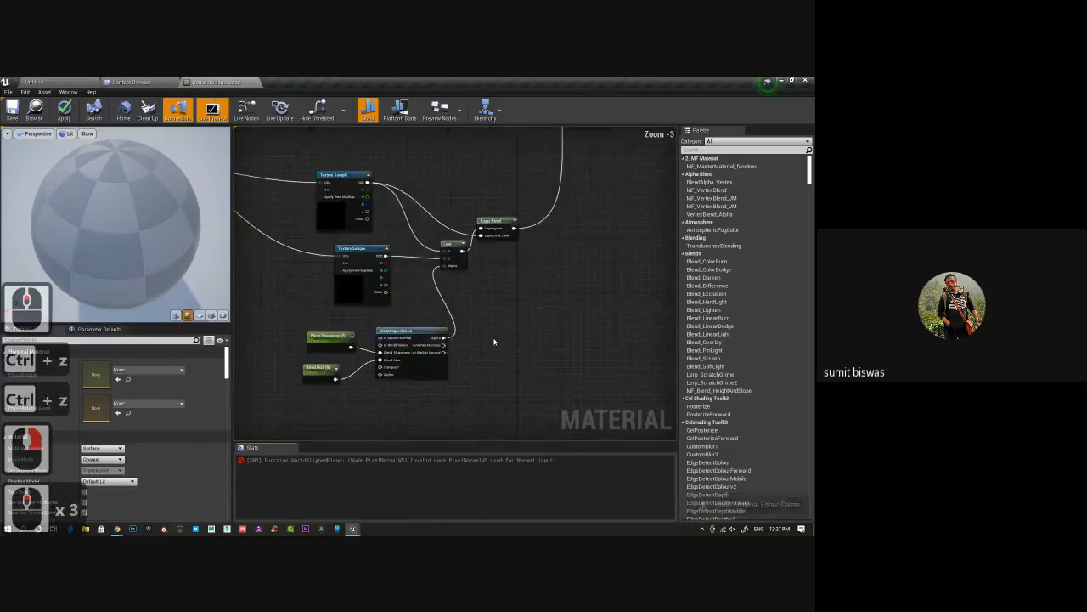
pyautogui.moveTo(438, 355); pyautogui.dragTo(439, 260)
pyautogui.click(406, 330)
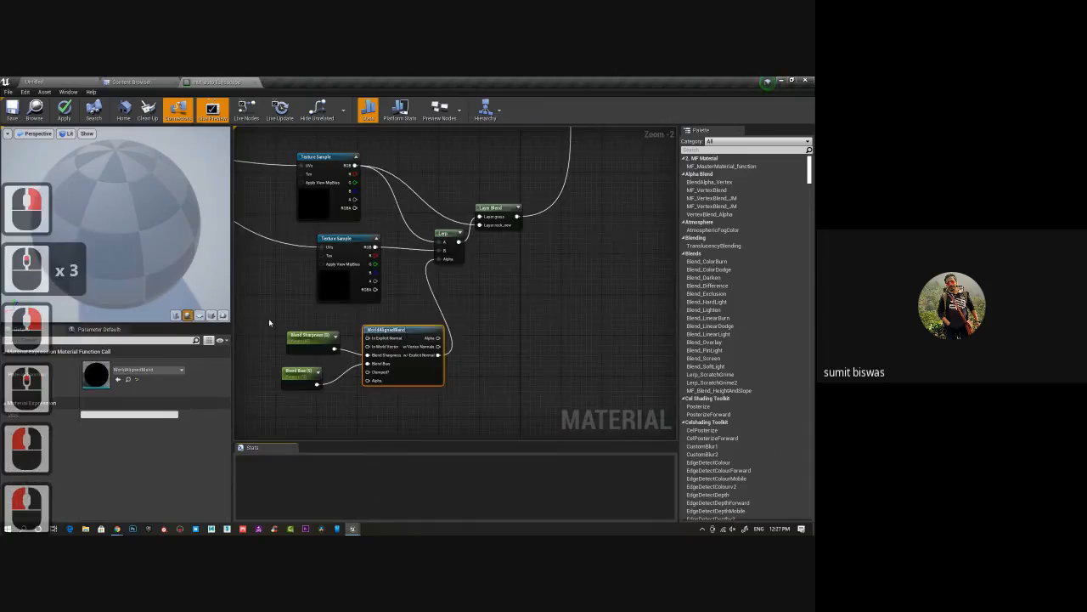
pyautogui.moveTo(269, 322); pyautogui.dragTo(391, 391)
pyautogui.moveTo(406, 331); pyautogui.dragTo(375, 331)
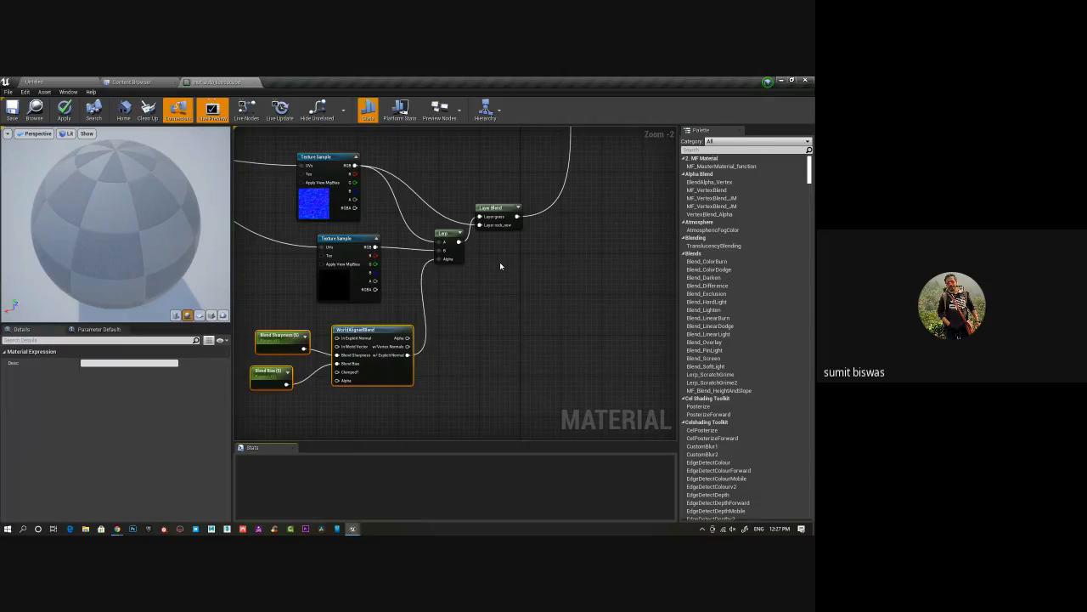
pyautogui.moveTo(499, 261); pyautogui.dragTo(484, 309, button='right')
pyautogui.scroll(-2, 484, 309)
pyautogui.moveTo(553, 238)
pyautogui.mouseDown(button='right')
pyautogui.moveTo(532, 380)
pyautogui.moveTo(549, 255)
pyautogui.mouseUp(button='right')
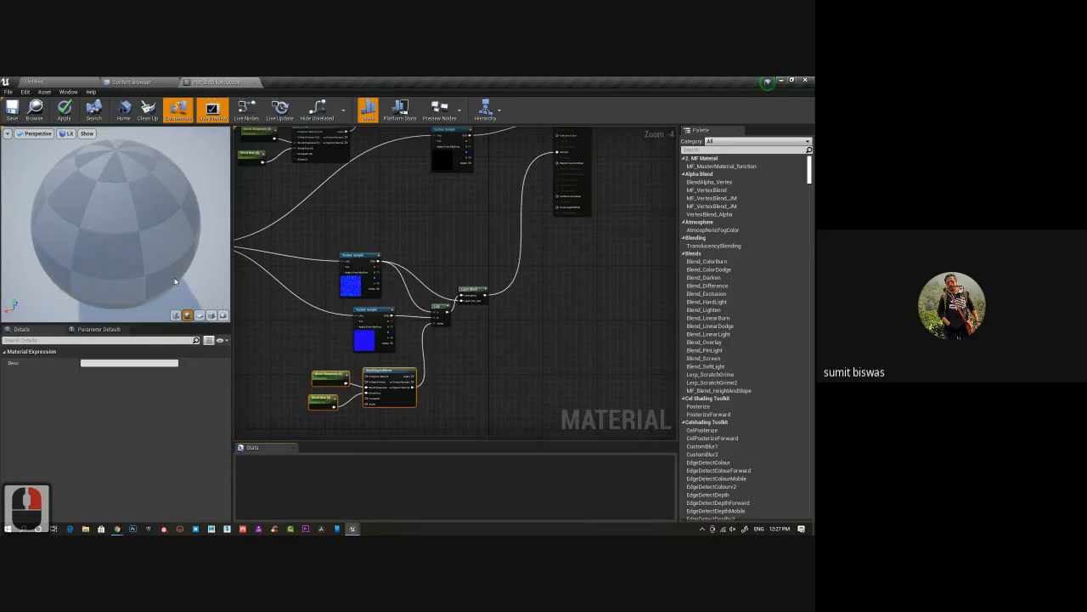
# Try the upper WorldAlignedBlend's w/ Explicit Normal output on the base-color Lerp's Alpha and check the blend on the preview sphere.
pyautogui.keyDown('alt'); pyautogui.moveTo(133, 283); pyautogui.dragTo(578, 371); pyautogui.keyUp('alt')
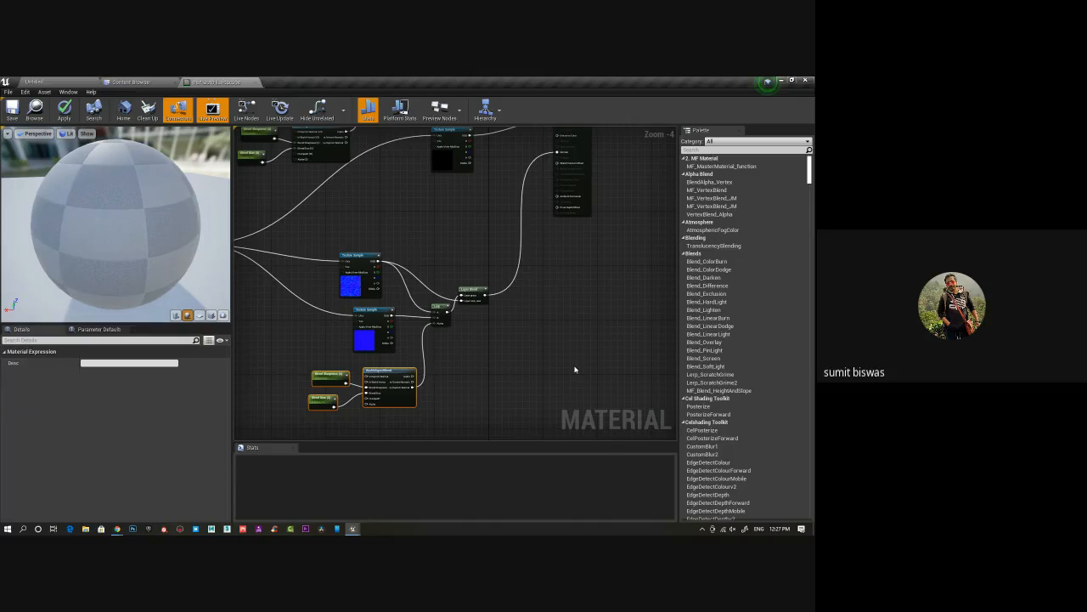
pyautogui.moveTo(411, 207); pyautogui.dragTo(409, 279, button='right')
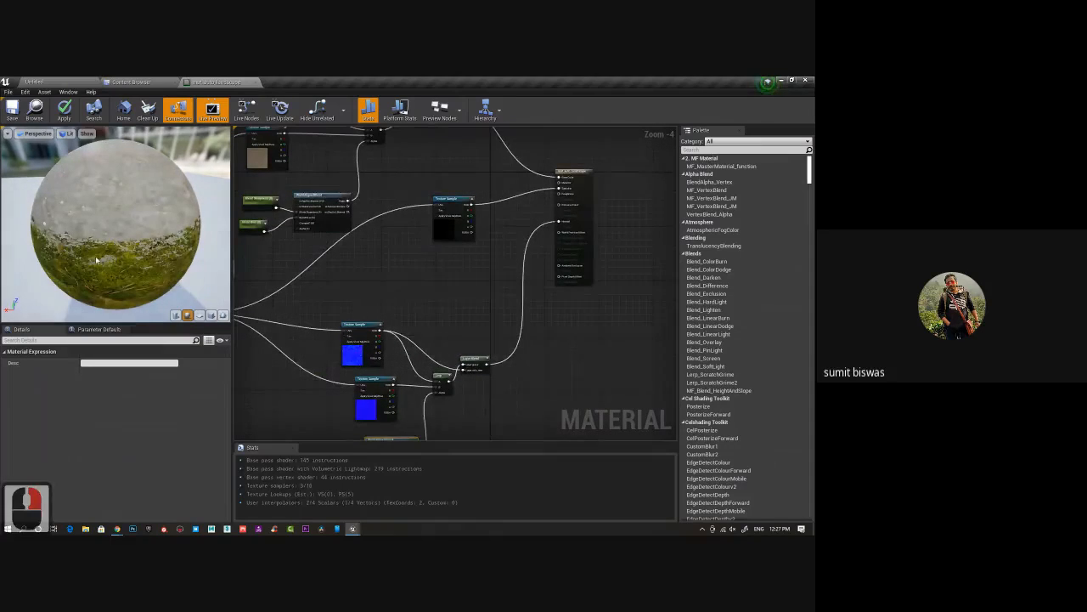
pyautogui.scroll(5, 417, 408)
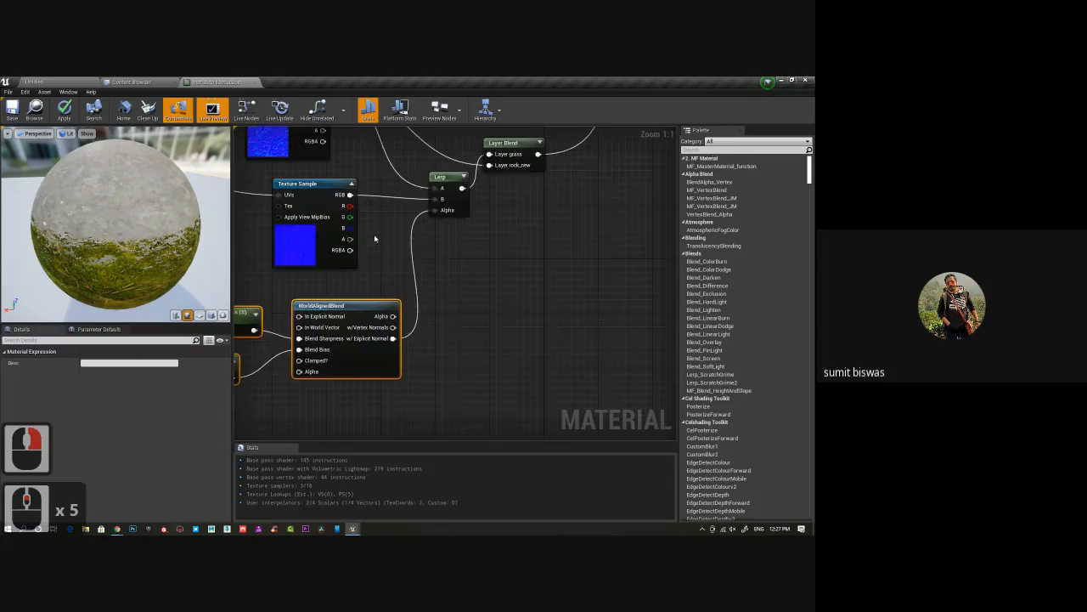
pyautogui.moveTo(479, 332); pyautogui.dragTo(470, 412, button='right')
pyautogui.scroll(-4, 469, 412)
pyautogui.moveTo(449, 343); pyautogui.dragTo(467, 440, button='right')
pyautogui.scroll(3, 382, 250)
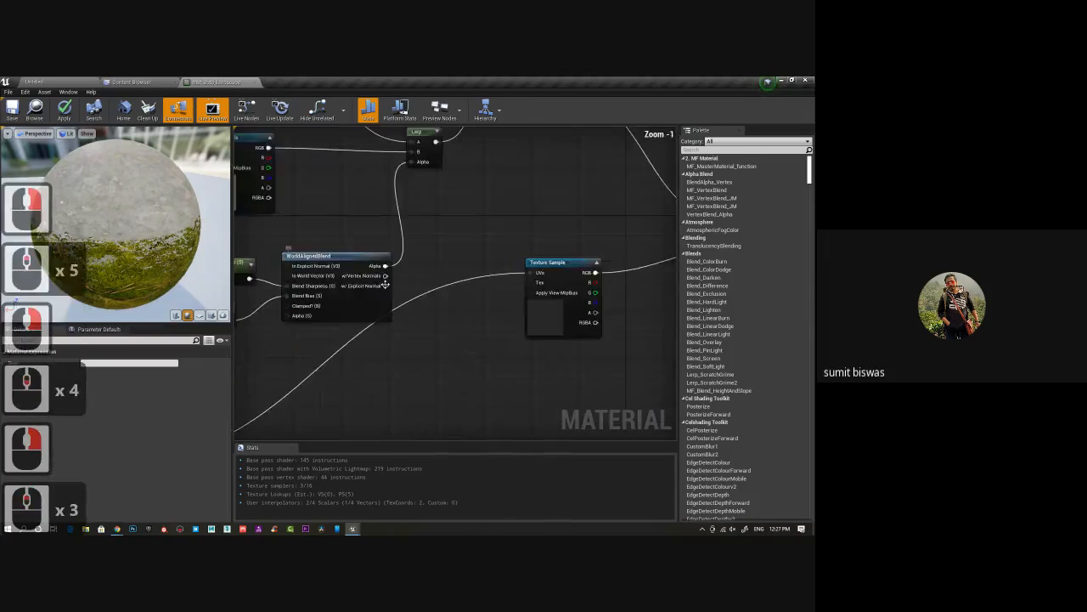
pyautogui.moveTo(385, 285); pyautogui.dragTo(374, 335, button='right')
pyautogui.moveTo(374, 336); pyautogui.dragTo(403, 213)
pyautogui.moveTo(431, 248); pyautogui.dragTo(436, 214, button='right')
pyautogui.scroll(-3, 489, 317)
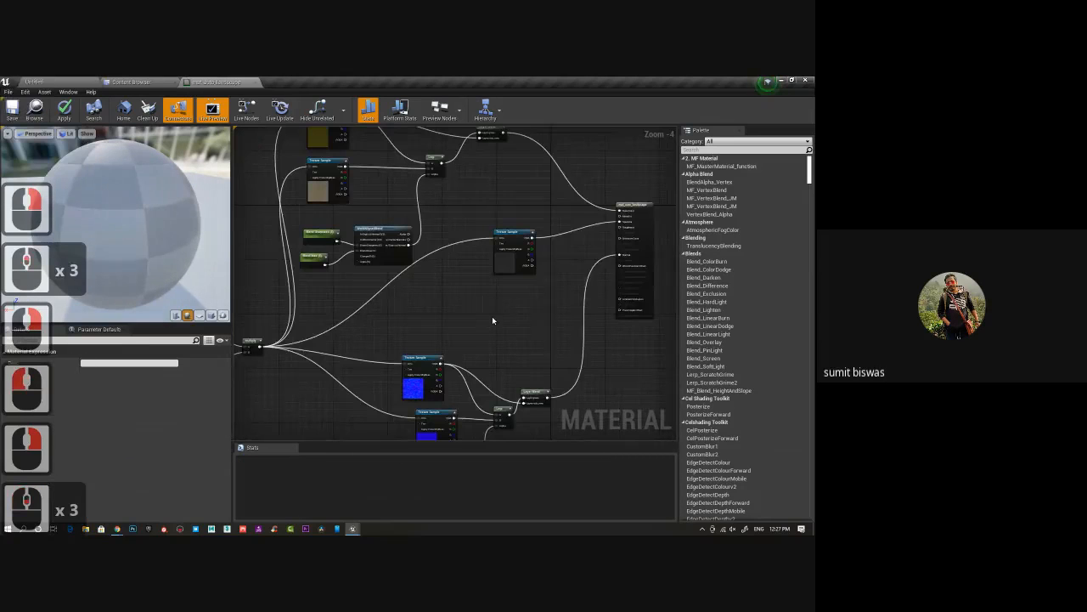
pyautogui.moveTo(492, 320); pyautogui.dragTo(419, 280, button='right')
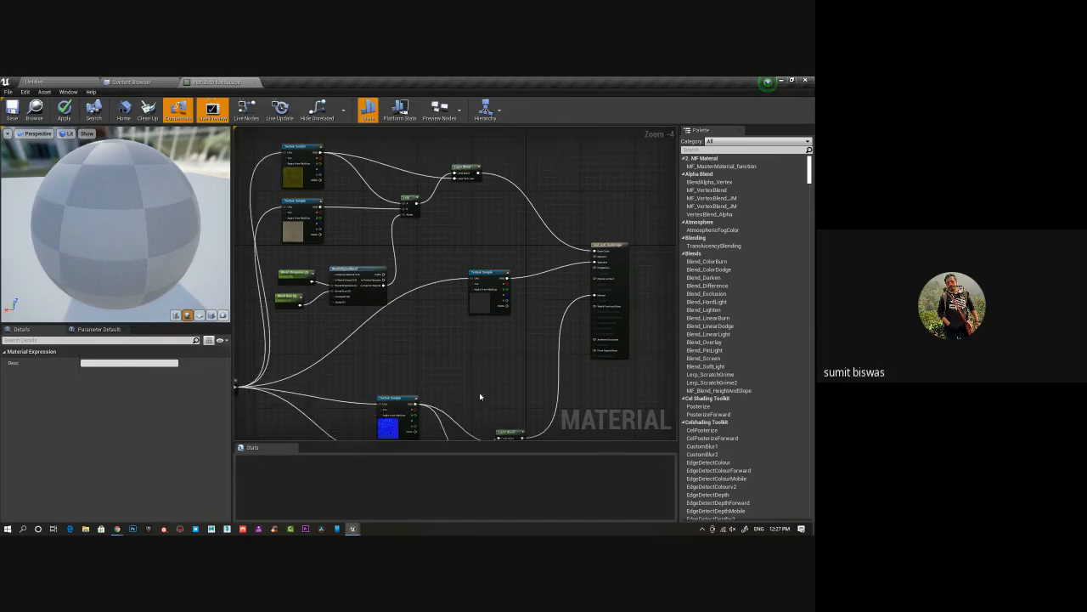
pyautogui.moveTo(481, 396); pyautogui.dragTo(459, 366, button='right')
pyautogui.moveTo(135, 237); pyautogui.dragTo(121, 258)
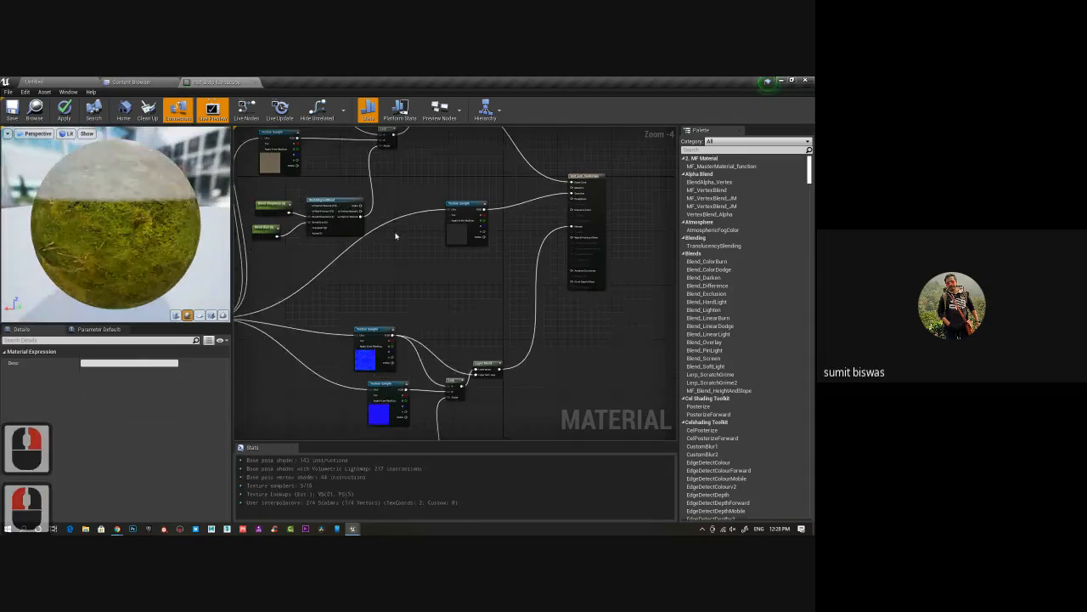
# Reconnect the upper WorldAlignedBlend's Alpha output to the base-color Lerp's Alpha and save the material.
pyautogui.scroll(2, 274, 264)
pyautogui.moveTo(338, 245); pyautogui.dragTo(365, 158)
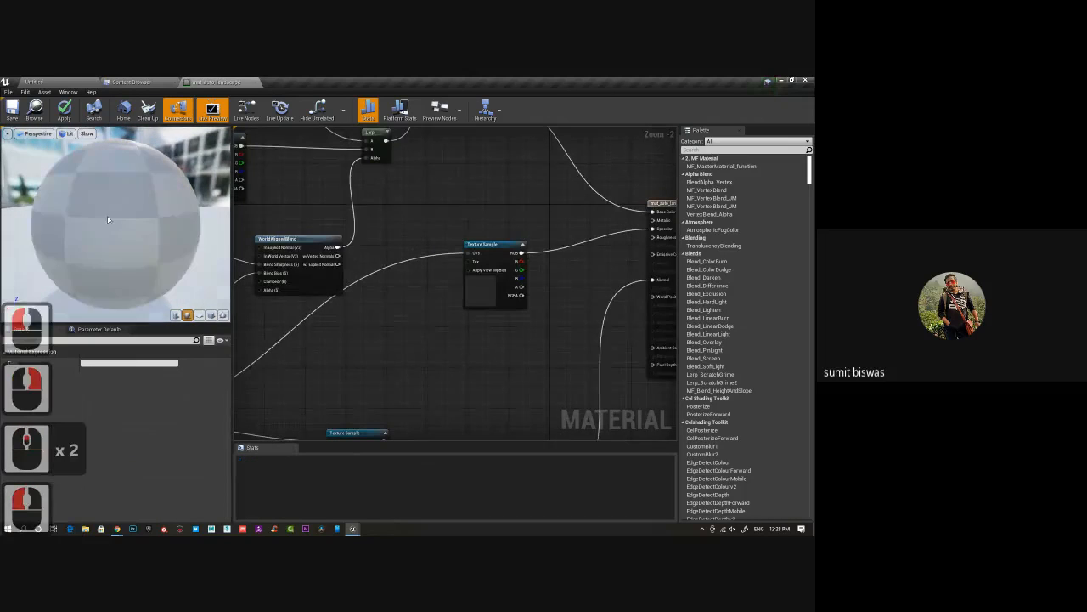
pyautogui.click(12, 109)
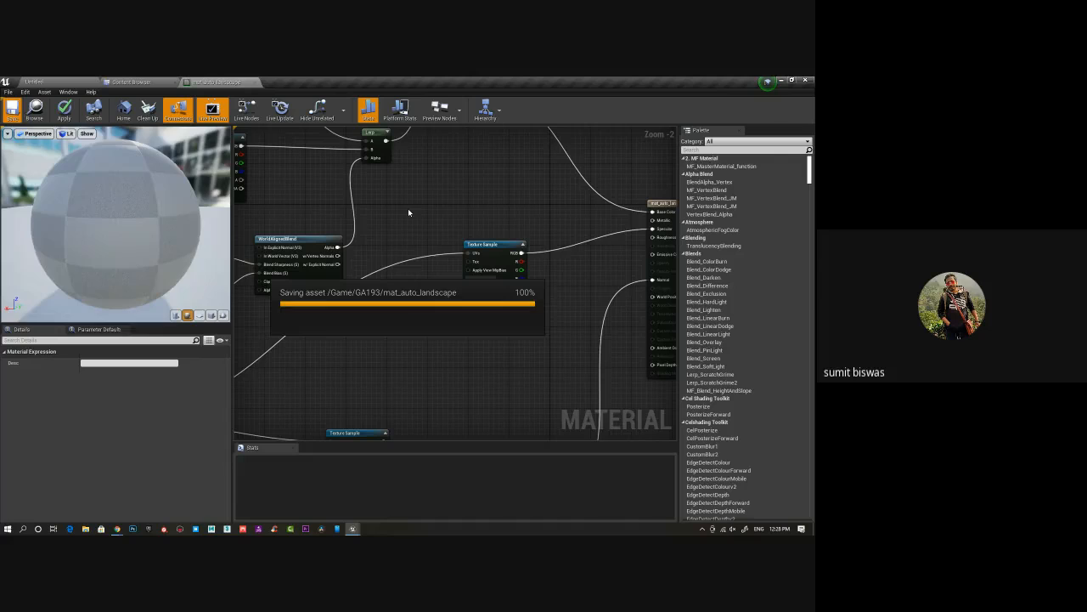
pyautogui.moveTo(66, 202); pyautogui.dragTo(76, 217)
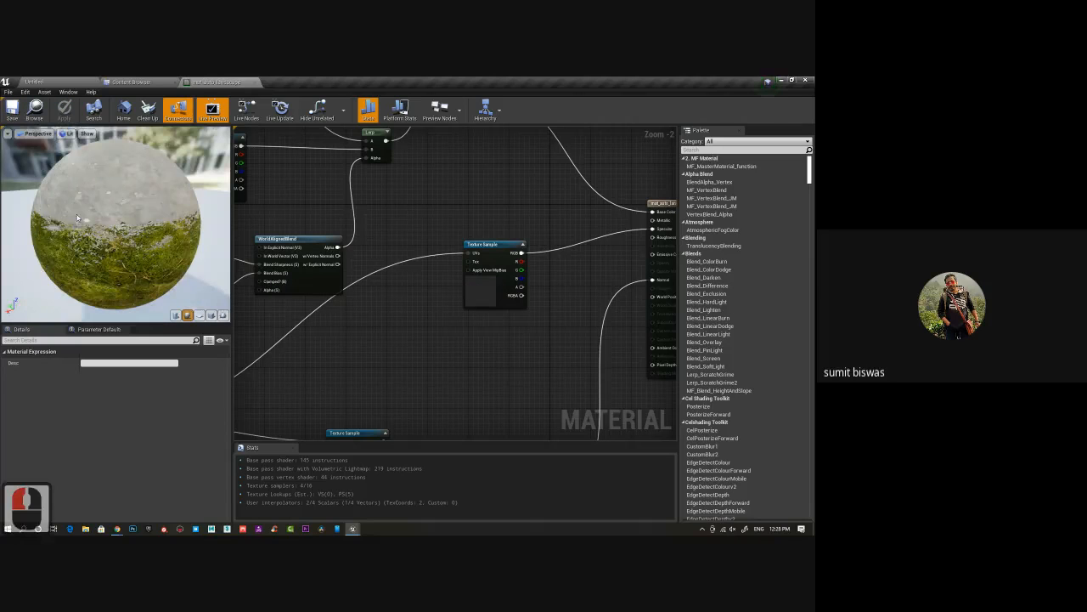
pyautogui.click(19, 113)
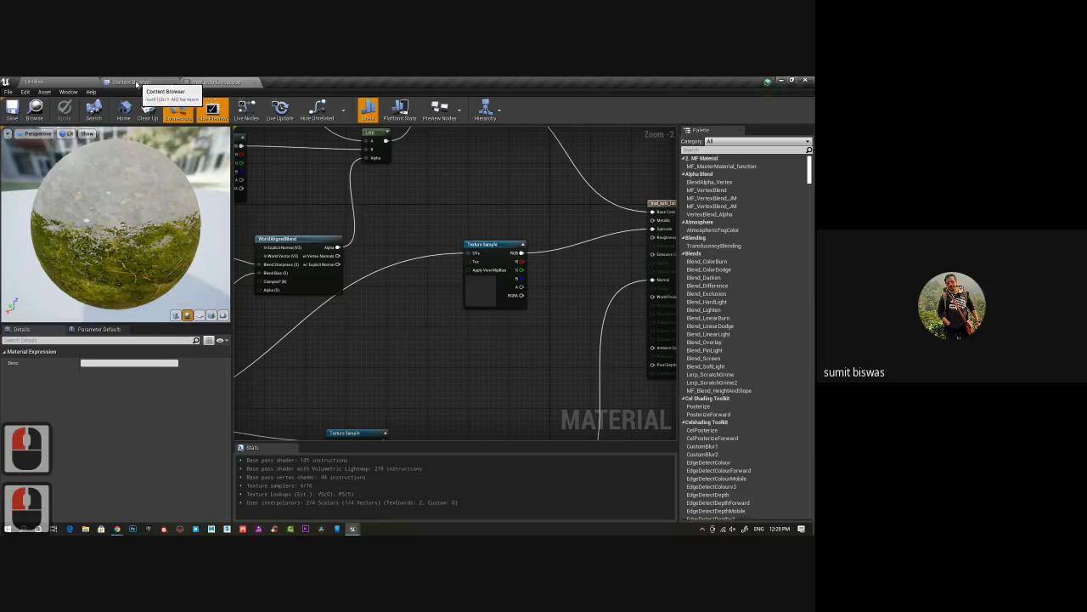
# Go to the level and orbit, pan and zoom over the landscape to examine the grass and rock distribution.
pyautogui.click(56, 82)
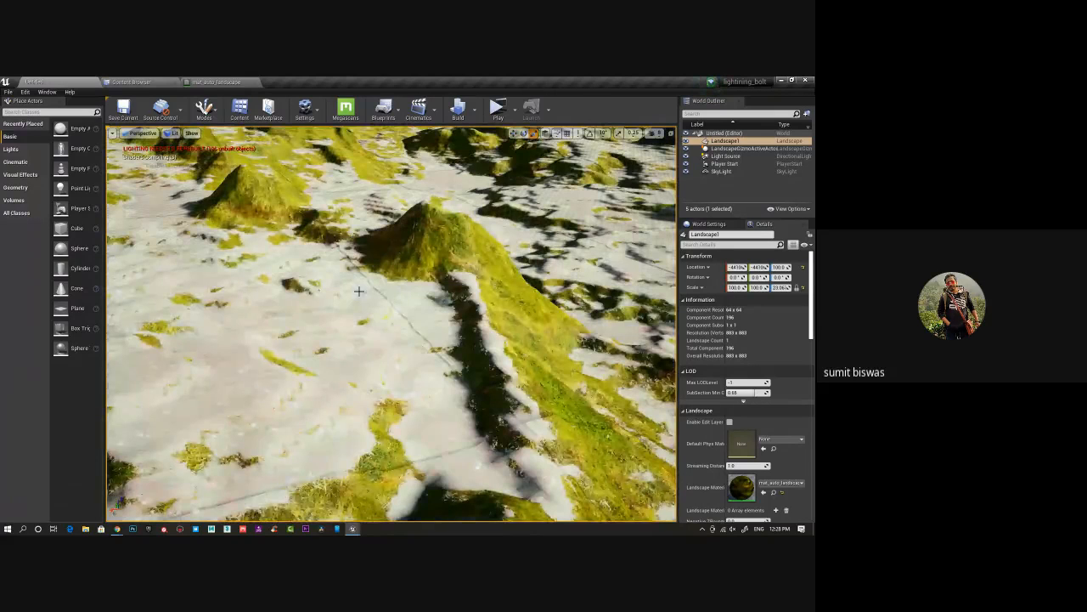
pyautogui.doubleClick(476, 399)
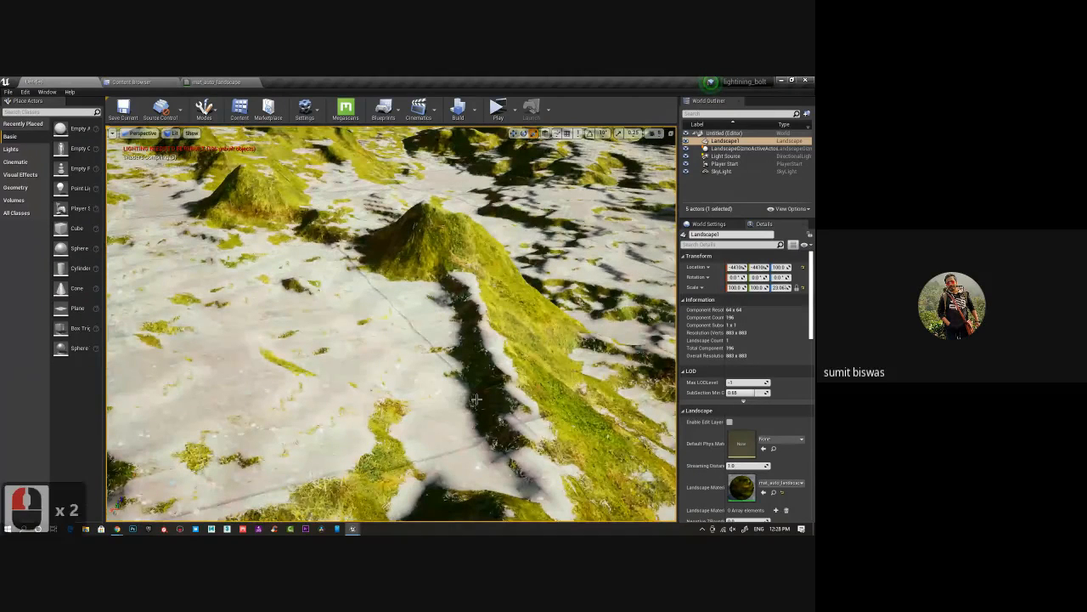
pyautogui.moveTo(476, 399); pyautogui.dragTo(446, 408)
pyautogui.keyDown('alt'); pyautogui.moveTo(446, 408); pyautogui.dragTo(482, 417, button='middle'); pyautogui.keyUp('alt')
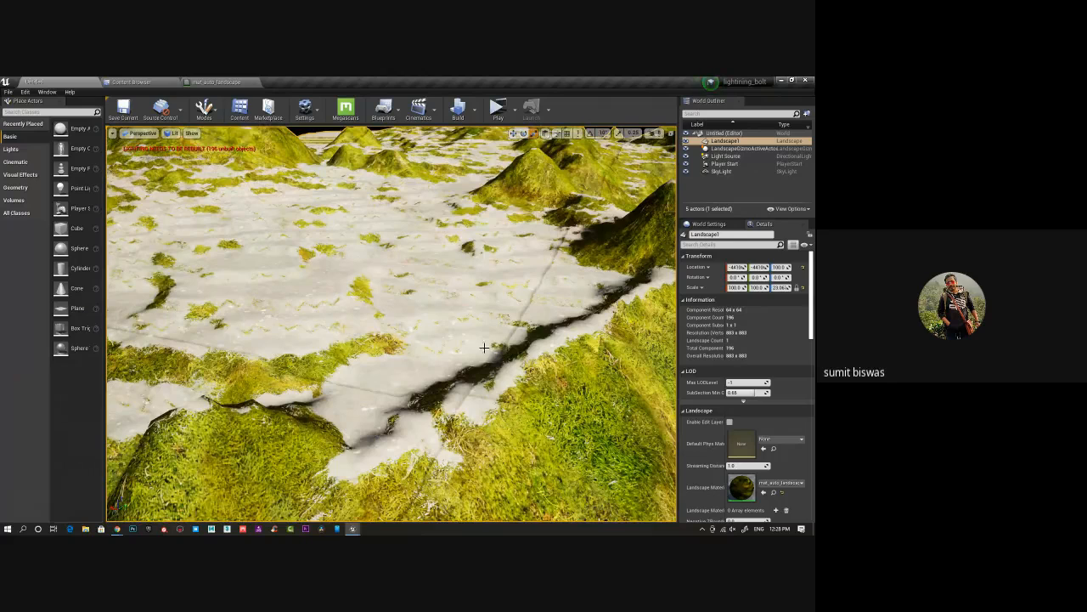
pyautogui.keyDown('alt'); pyautogui.moveTo(390, 324); pyautogui.dragTo(387, 270, button='middle'); pyautogui.keyUp('alt')
pyautogui.keyDown('alt'); pyautogui.moveTo(387, 269); pyautogui.dragTo(501, 314, button='right'); pyautogui.keyUp('alt')
pyautogui.keyDown('alt'); pyautogui.moveTo(501, 314); pyautogui.dragTo(446, 327); pyautogui.keyUp('alt')
pyautogui.keyDown('alt'); pyautogui.moveTo(446, 327); pyautogui.dragTo(440, 350, button='right'); pyautogui.keyUp('alt')
pyautogui.keyDown('alt'); pyautogui.moveTo(440, 350); pyautogui.dragTo(514, 344); pyautogui.keyUp('alt')
# In the landscape material graph, swap the base-color Lerp's inputs so the rock texture feeds A and the grass texture feeds B.
pyautogui.click(208, 81)
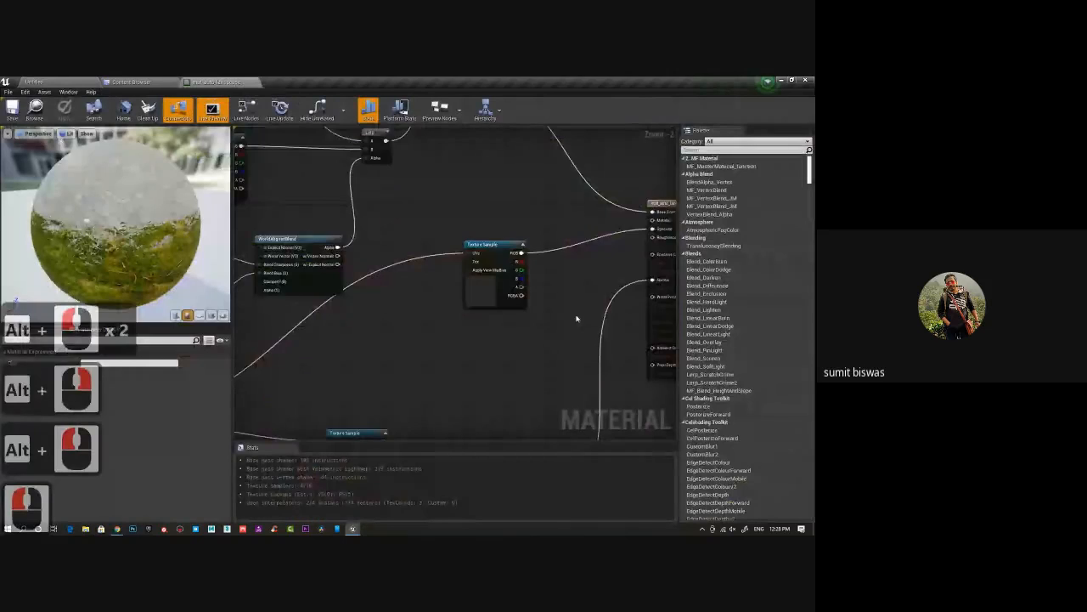
pyautogui.scroll(3, 561, 327)
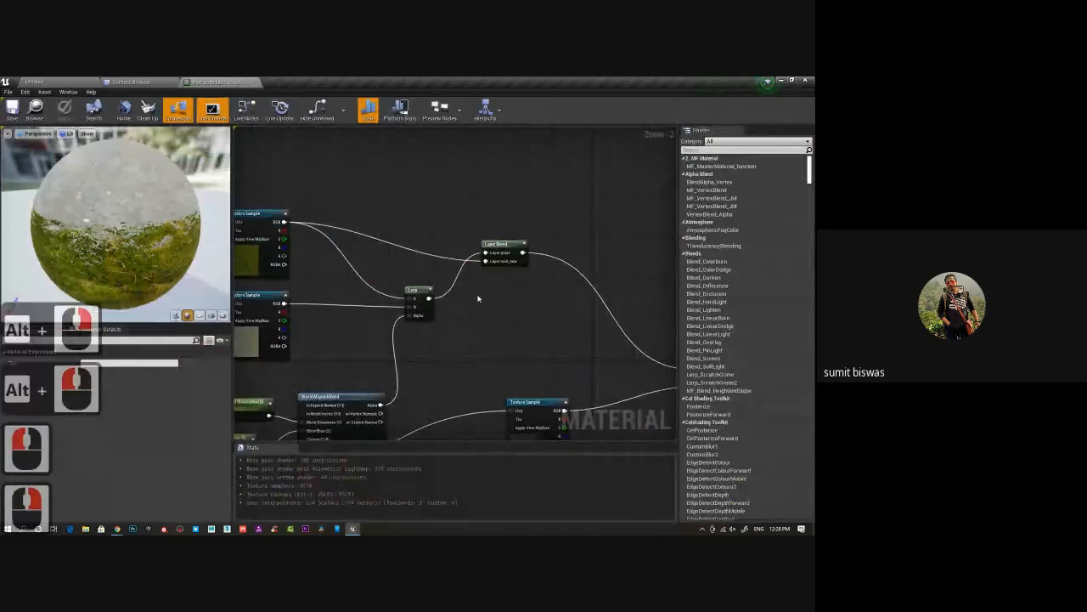
pyautogui.moveTo(429, 298)
pyautogui.mouseDown()
pyautogui.moveTo(479, 263)
pyautogui.moveTo(431, 300)
pyautogui.mouseUp()
pyautogui.moveTo(492, 304); pyautogui.dragTo(481, 313, button='right')
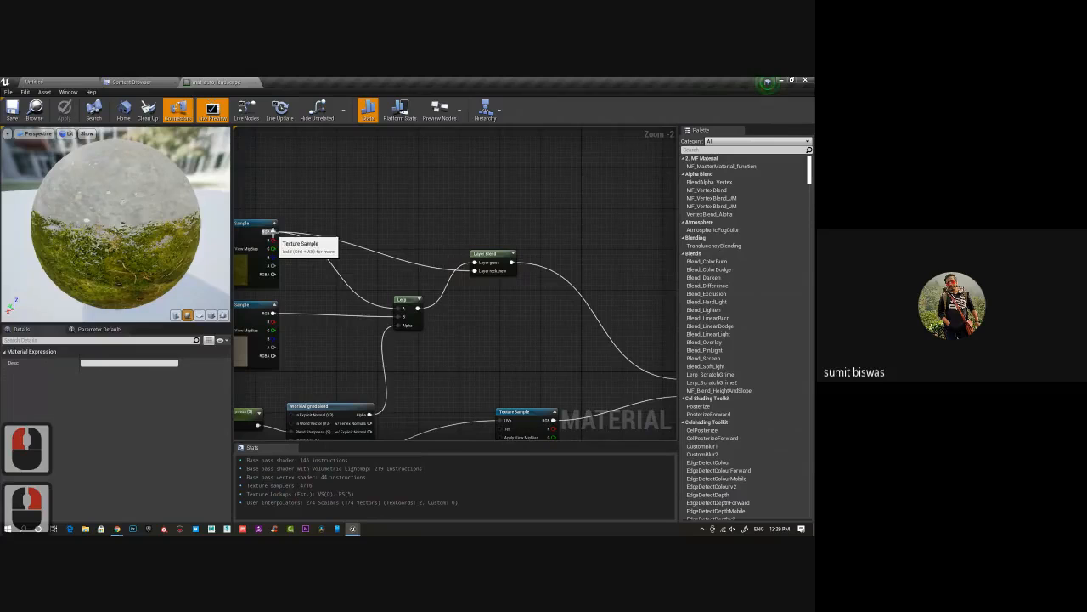
pyautogui.moveTo(331, 271); pyautogui.dragTo(339, 260, button='right')
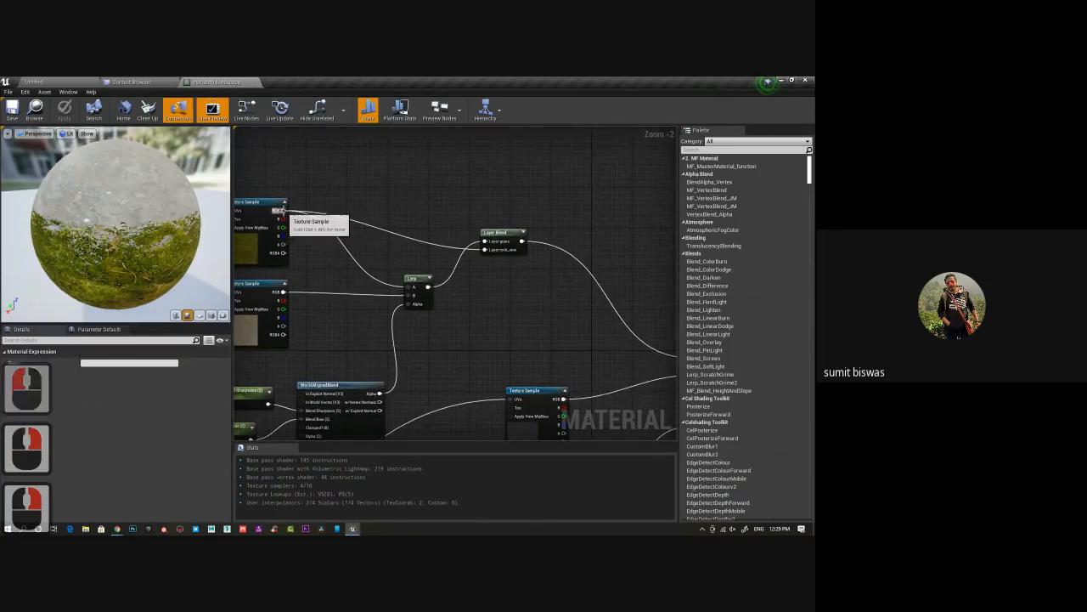
pyautogui.moveTo(283, 210); pyautogui.dragTo(410, 295)
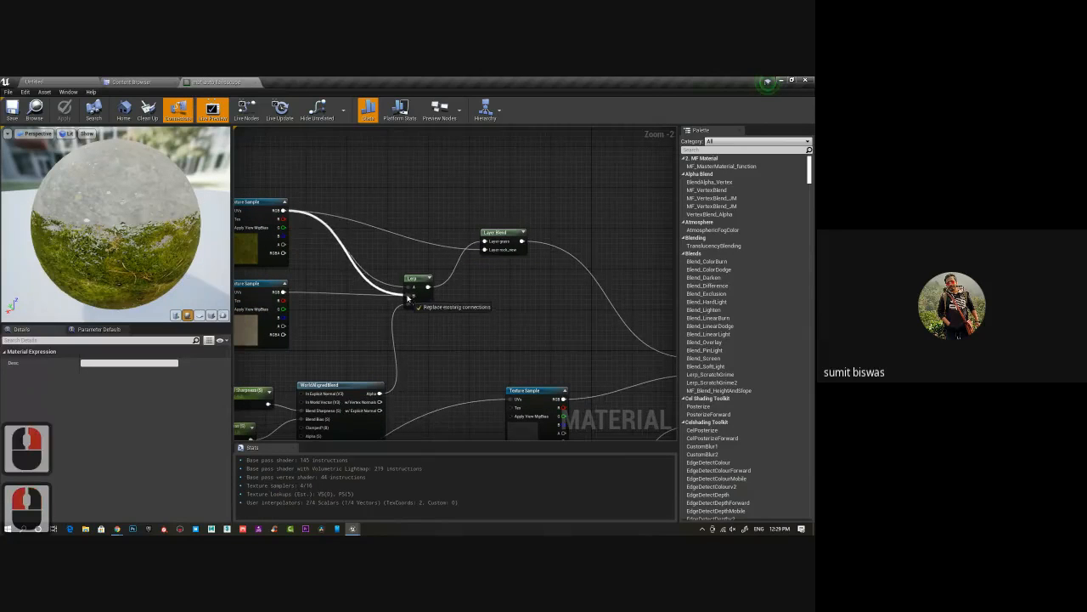
pyautogui.moveTo(283, 291); pyautogui.dragTo(406, 287)
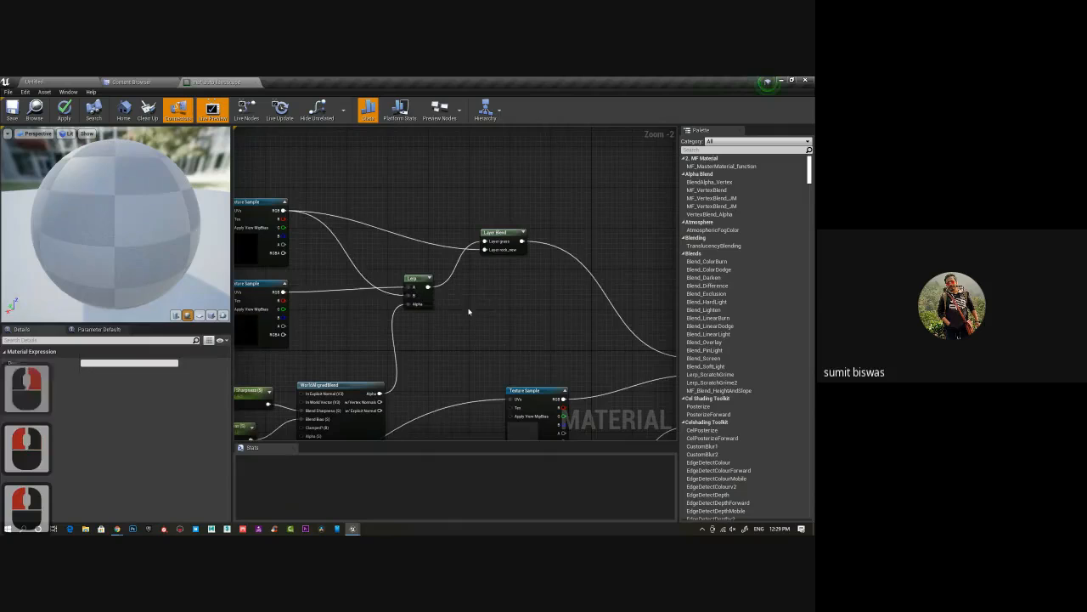
pyautogui.moveTo(498, 330); pyautogui.dragTo(463, 267, button='right')
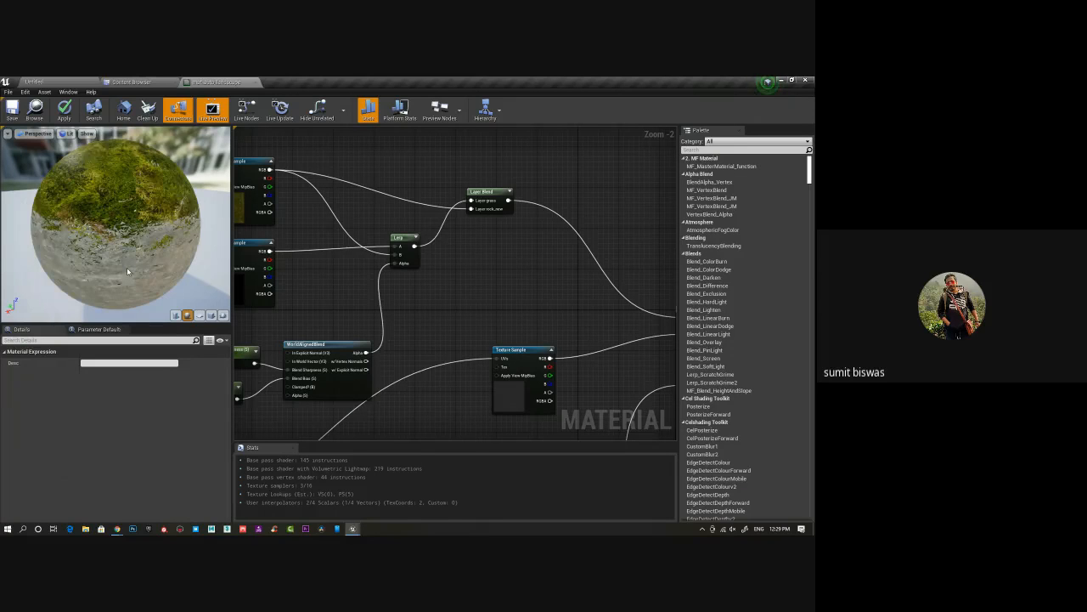
pyautogui.moveTo(127, 268)
pyautogui.mouseDown()
pyautogui.moveTo(174, 258)
pyautogui.moveTo(159, 292)
pyautogui.moveTo(124, 250)
pyautogui.mouseUp()
# Swap the normal-map Lerp's inputs so the lower normal texture feeds A and the upper one feeds B, and save the material.
pyautogui.moveTo(444, 328); pyautogui.dragTo(434, 254, button='right')
pyautogui.scroll(-1, 434, 254)
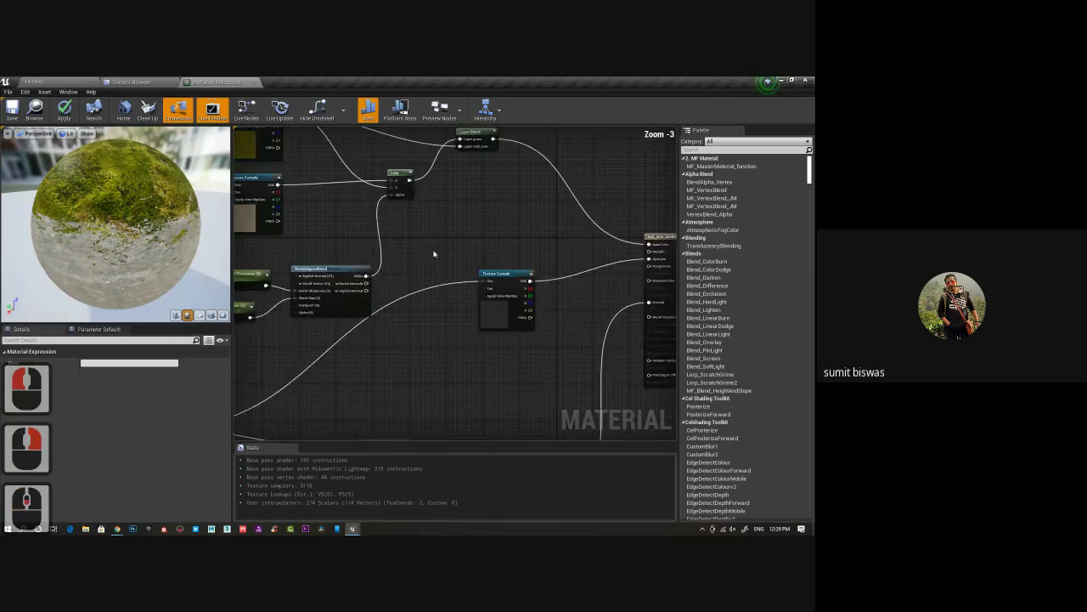
pyautogui.scroll(-1, 436, 352)
pyautogui.moveTo(436, 351); pyautogui.dragTo(410, 243, button='right')
pyautogui.scroll(1, 459, 347)
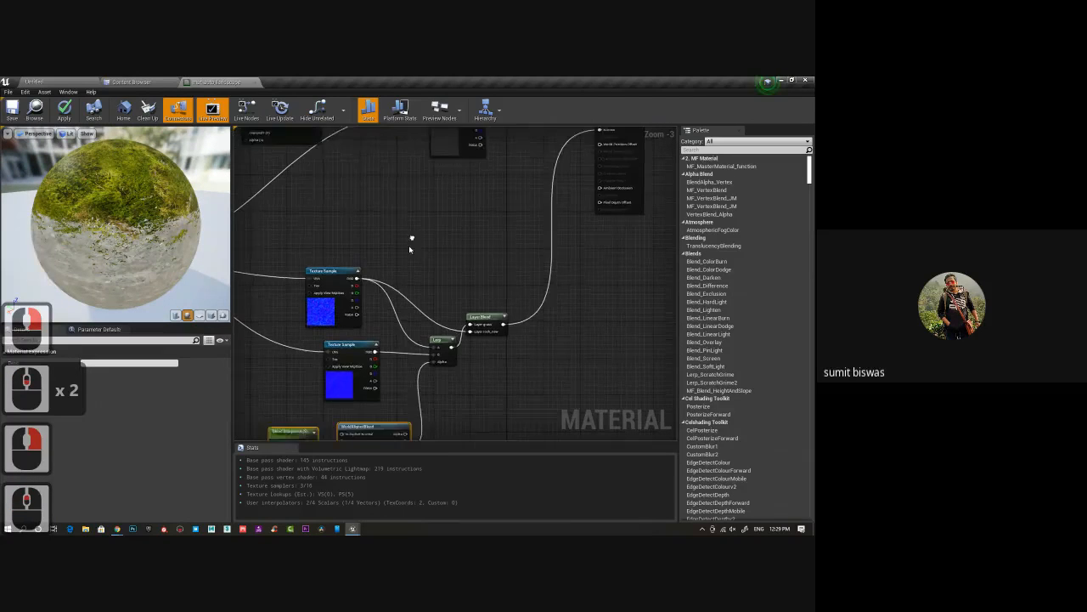
pyautogui.scroll(2, 393, 364)
pyautogui.moveTo(374, 318); pyautogui.dragTo(446, 313)
pyautogui.moveTo(349, 222); pyautogui.dragTo(444, 322)
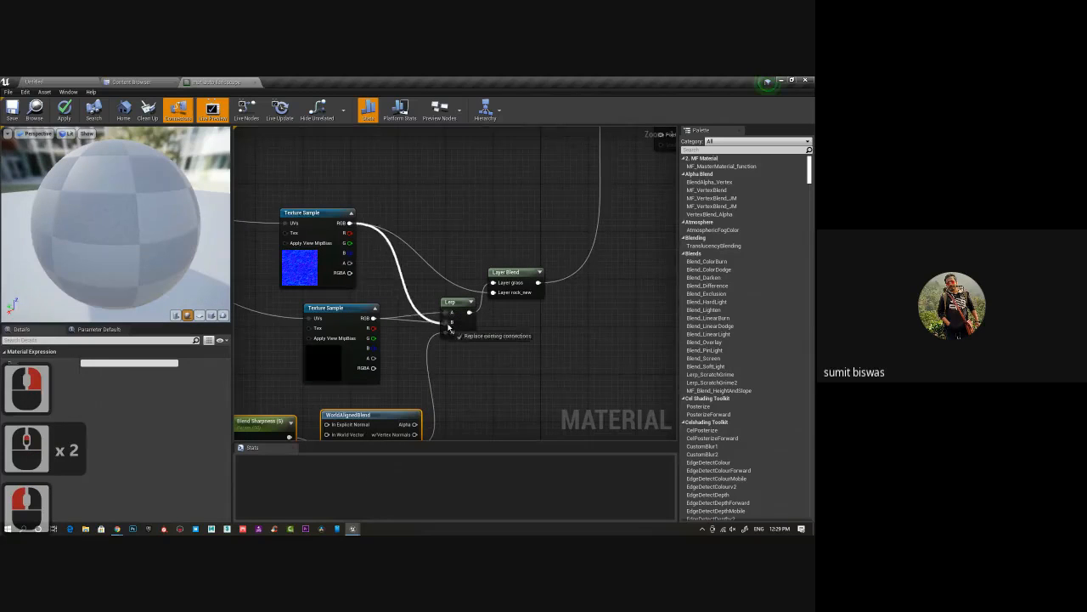
pyautogui.scroll(-4, 487, 343)
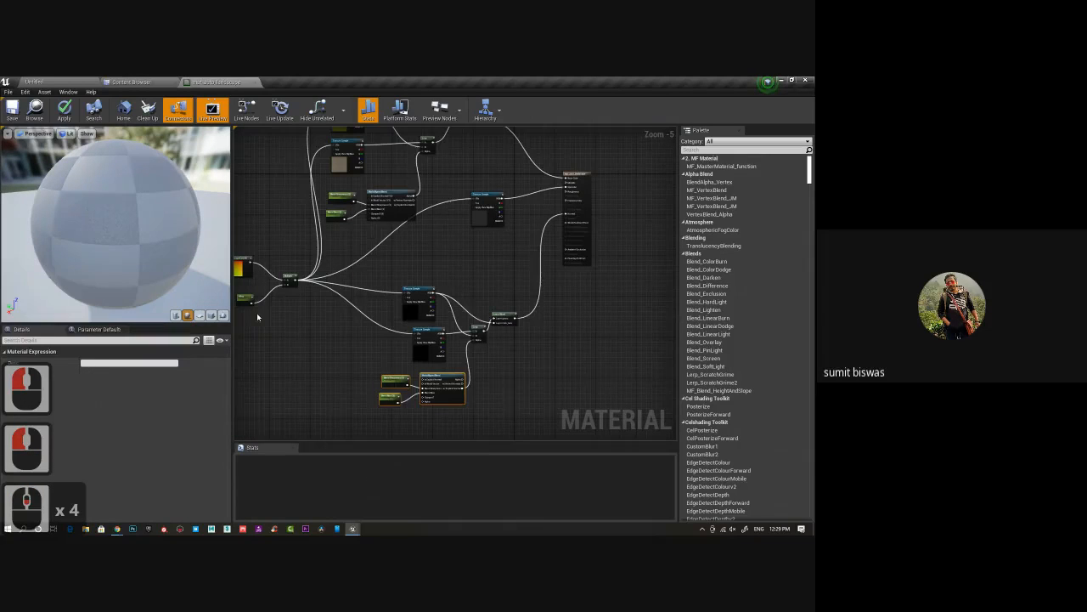
pyautogui.click(12, 108)
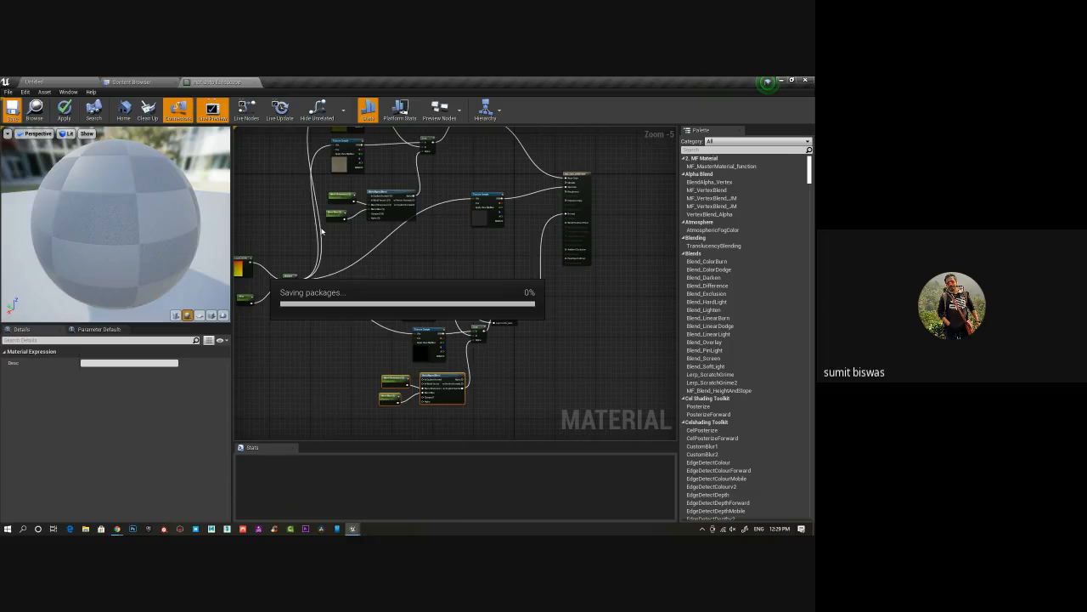
# Return to the level and orbit the landscape to examine how the swapped material covers slopes and flat ground.
pyautogui.click(132, 81)
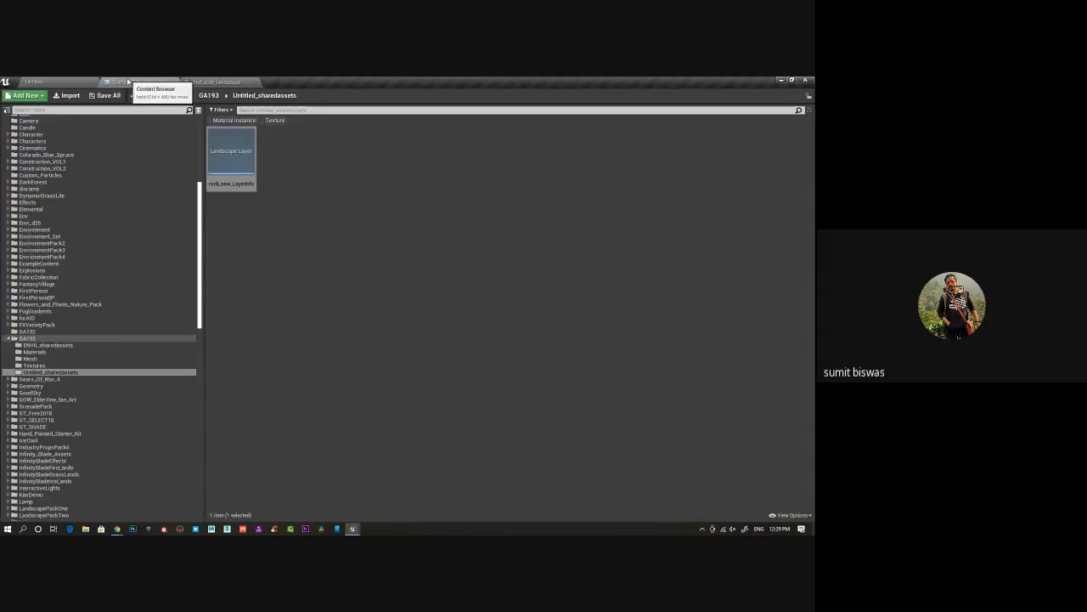
pyautogui.click(49, 80)
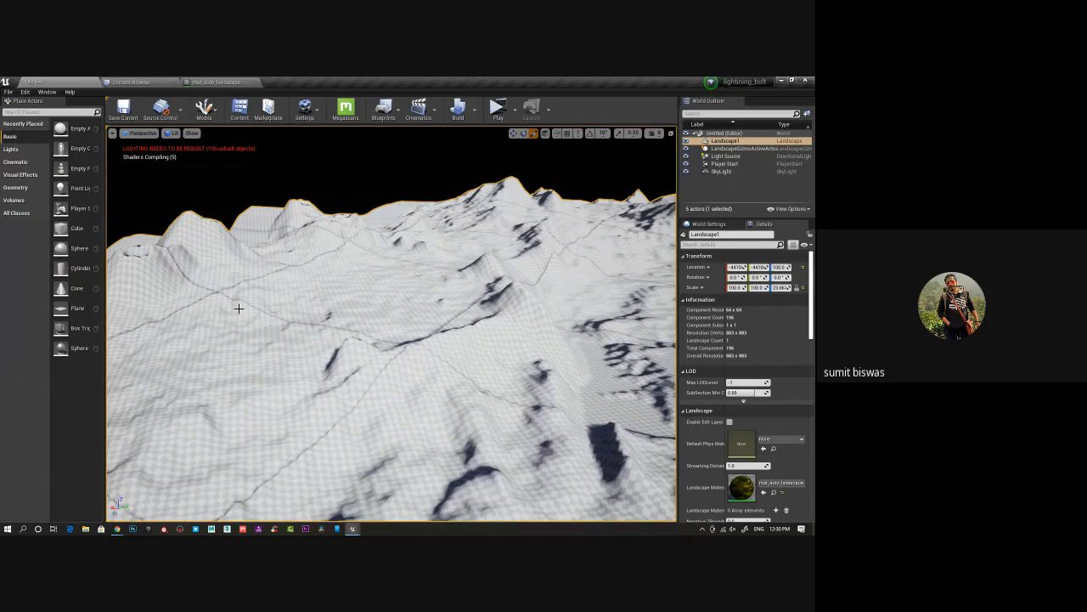
pyautogui.doubleClick(561, 331)
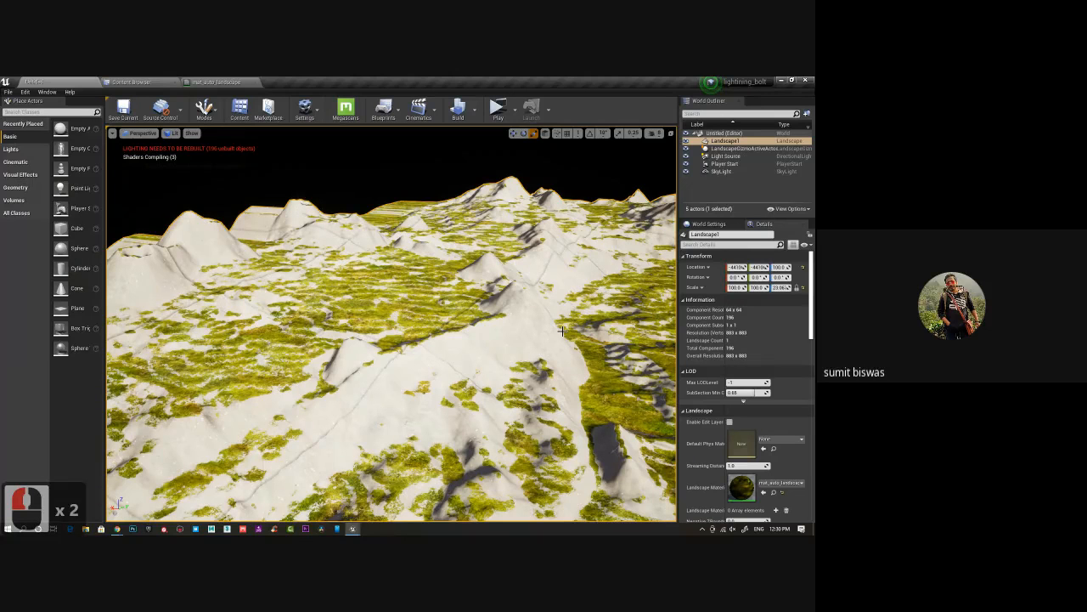
pyautogui.keyDown('alt'); pyautogui.moveTo(562, 330); pyautogui.dragTo(490, 455); pyautogui.keyUp('alt')
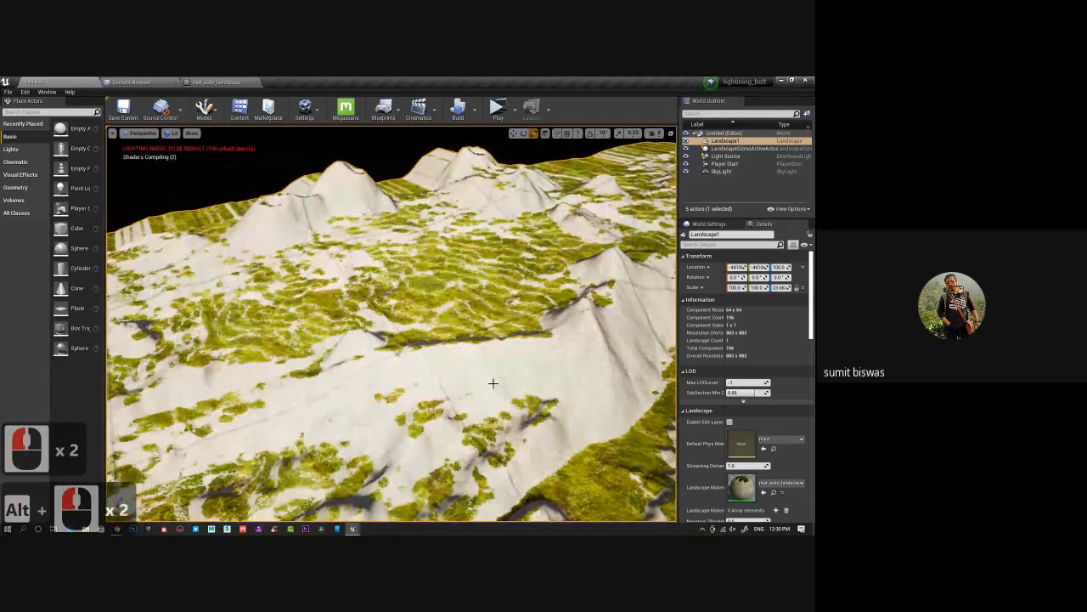
pyautogui.keyDown('alt'); pyautogui.moveTo(453, 388); pyautogui.dragTo(420, 434); pyautogui.keyUp('alt')
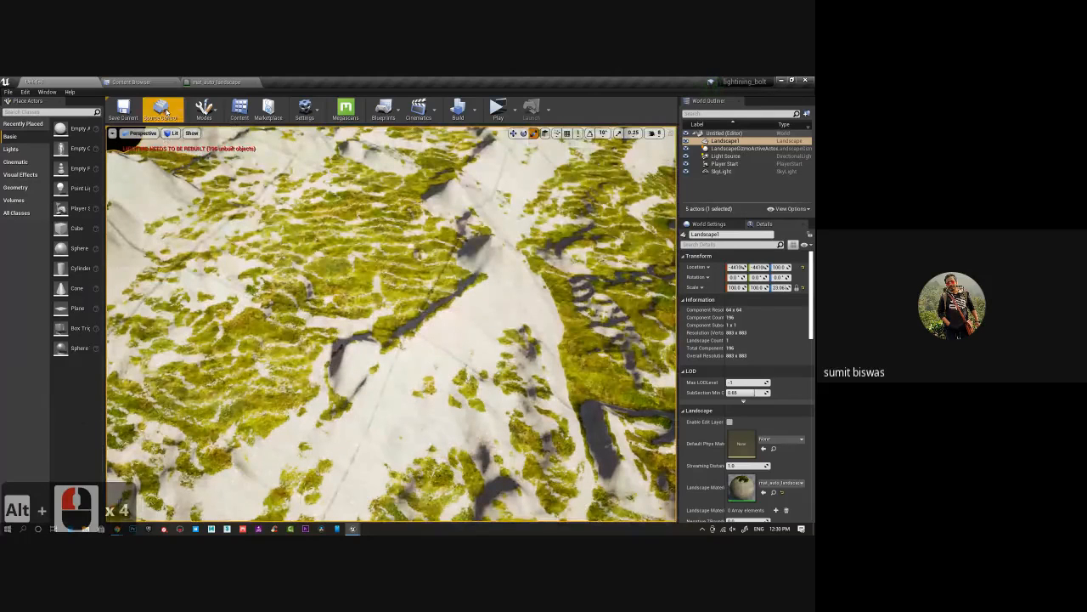
# Enter Landscape mode with the Paint tool and select the rock_new target layer.
pyautogui.click(207, 109)
pyautogui.click(217, 148)
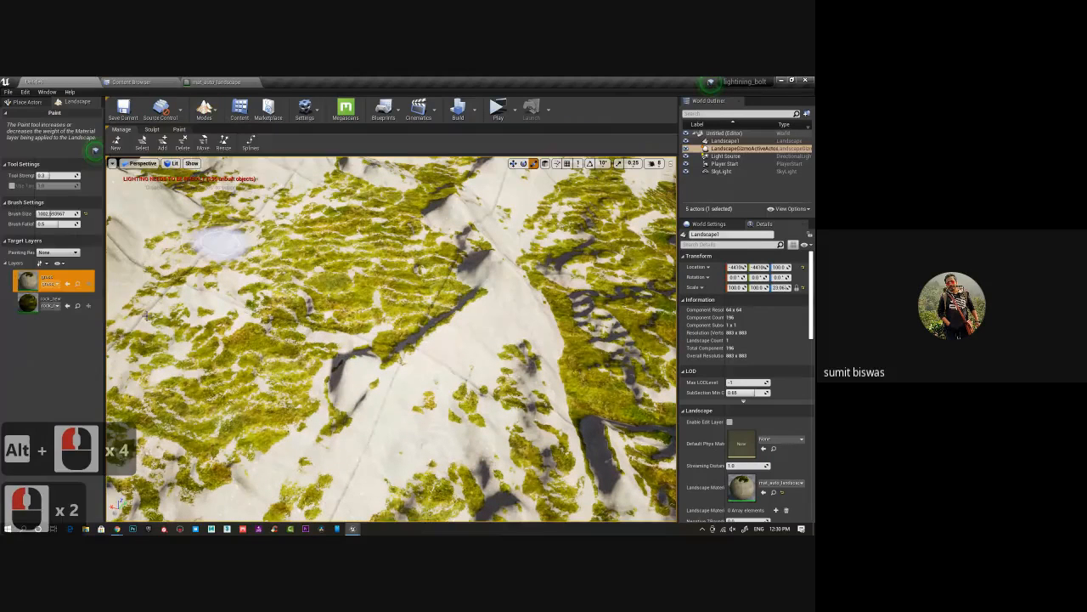
pyautogui.click(40, 306)
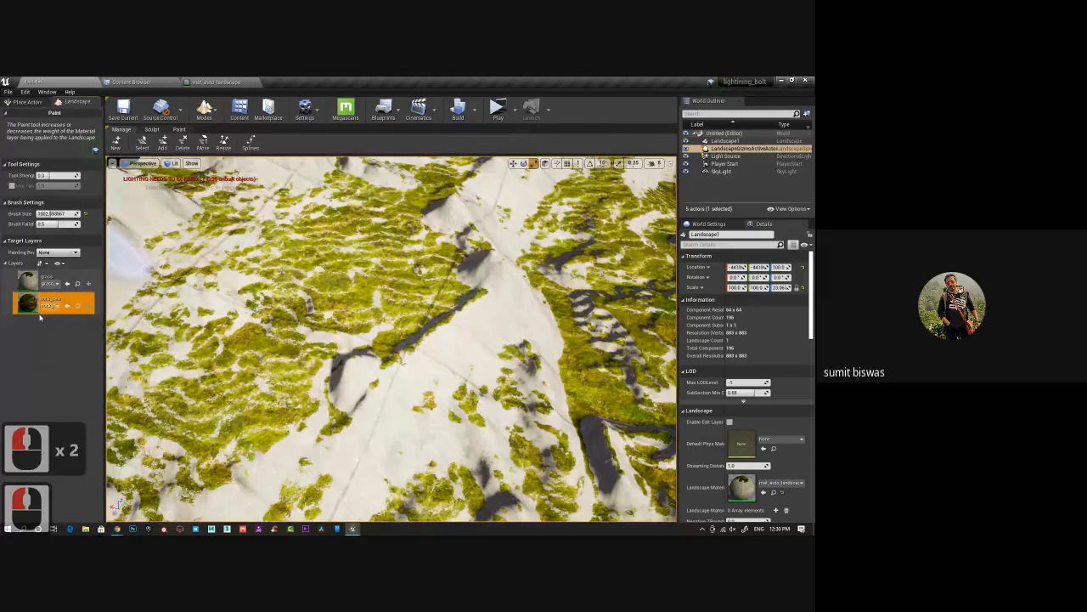
# Orbit and zoom around the hills to examine the rock and grass blending from several angles, and return to the landscape material graph.
pyautogui.moveTo(333, 340)
pyautogui.keyDown('alt'); pyautogui.mouseDown()
pyautogui.moveTo(459, 223)
pyautogui.moveTo(534, 218)
pyautogui.moveTo(510, 250)
pyautogui.moveTo(522, 250)
pyautogui.moveTo(363, 327)
pyautogui.mouseUp(); pyautogui.keyUp('alt')
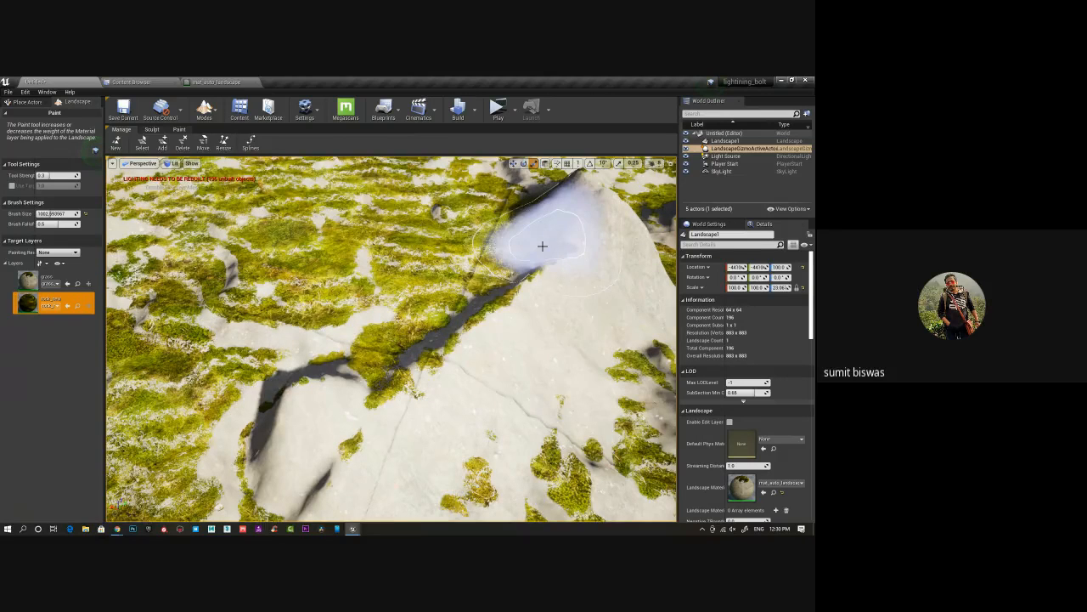
pyautogui.keyDown('alt'); pyautogui.moveTo(542, 245); pyautogui.dragTo(367, 310); pyautogui.keyUp('alt')
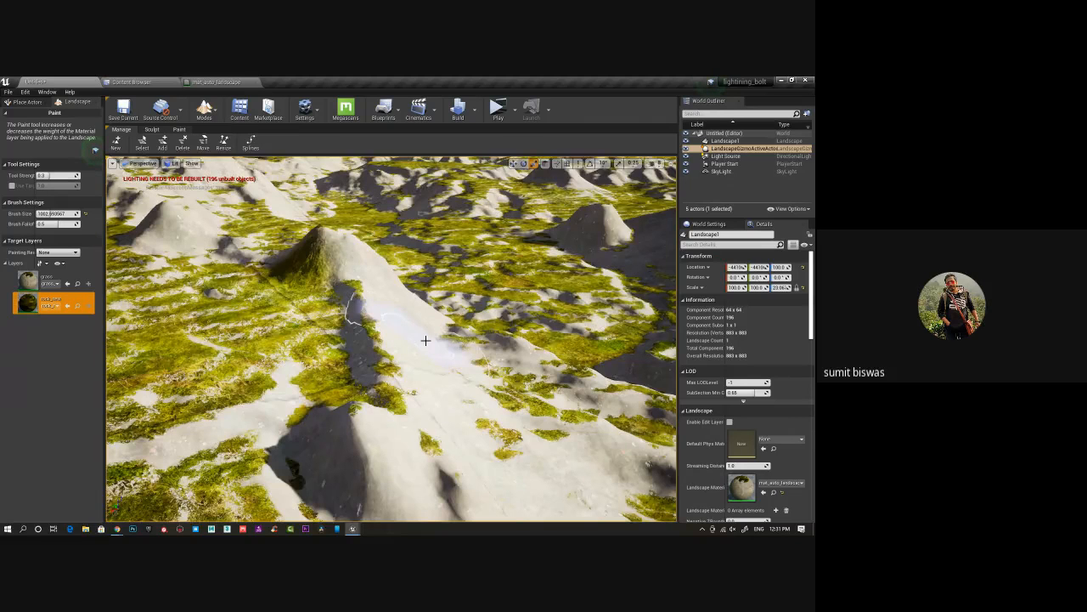
pyautogui.keyDown('alt'); pyautogui.moveTo(426, 340); pyautogui.dragTo(285, 337); pyautogui.keyUp('alt')
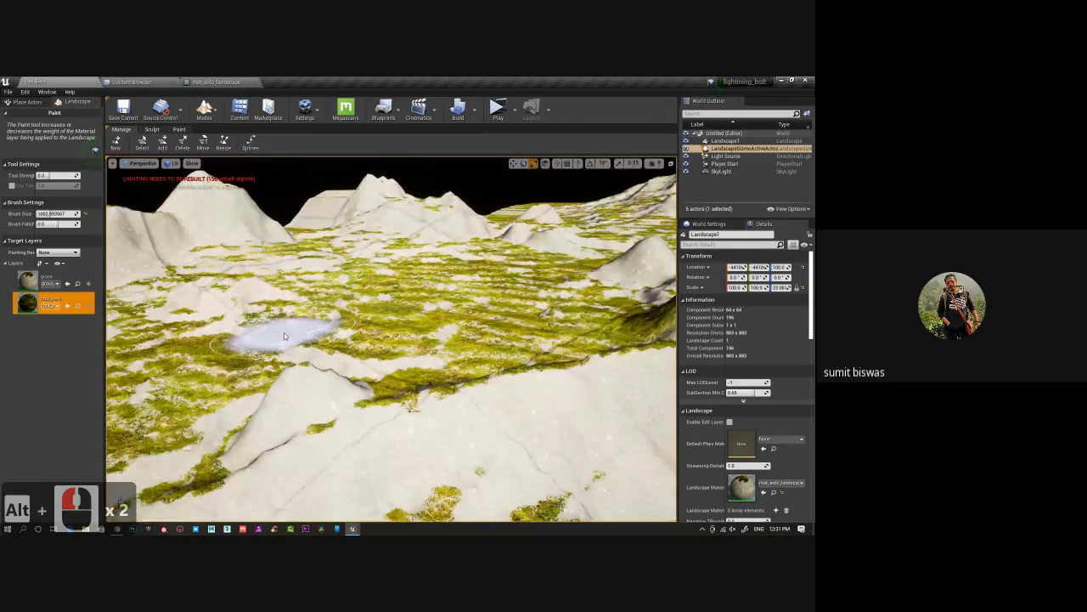
pyautogui.keyDown('alt'); pyautogui.moveTo(348, 371); pyautogui.dragTo(441, 363); pyautogui.keyUp('alt')
pyautogui.keyDown('alt'); pyautogui.moveTo(442, 363); pyautogui.dragTo(382, 378, button='middle'); pyautogui.keyUp('alt')
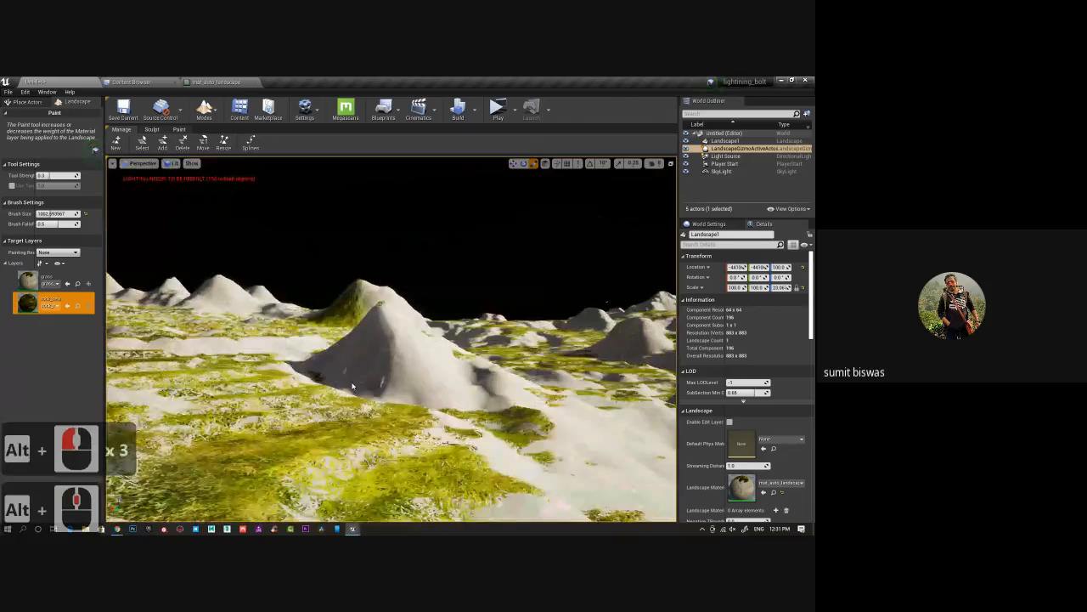
pyautogui.keyDown('alt'); pyautogui.moveTo(382, 378); pyautogui.dragTo(388, 426, button='right'); pyautogui.keyUp('alt')
pyautogui.moveTo(389, 425)
pyautogui.keyDown('alt'); pyautogui.mouseDown()
pyautogui.moveTo(485, 240)
pyautogui.moveTo(538, 445)
pyautogui.moveTo(414, 421)
pyautogui.moveTo(411, 387)
pyautogui.mouseUp(); pyautogui.keyUp('alt')
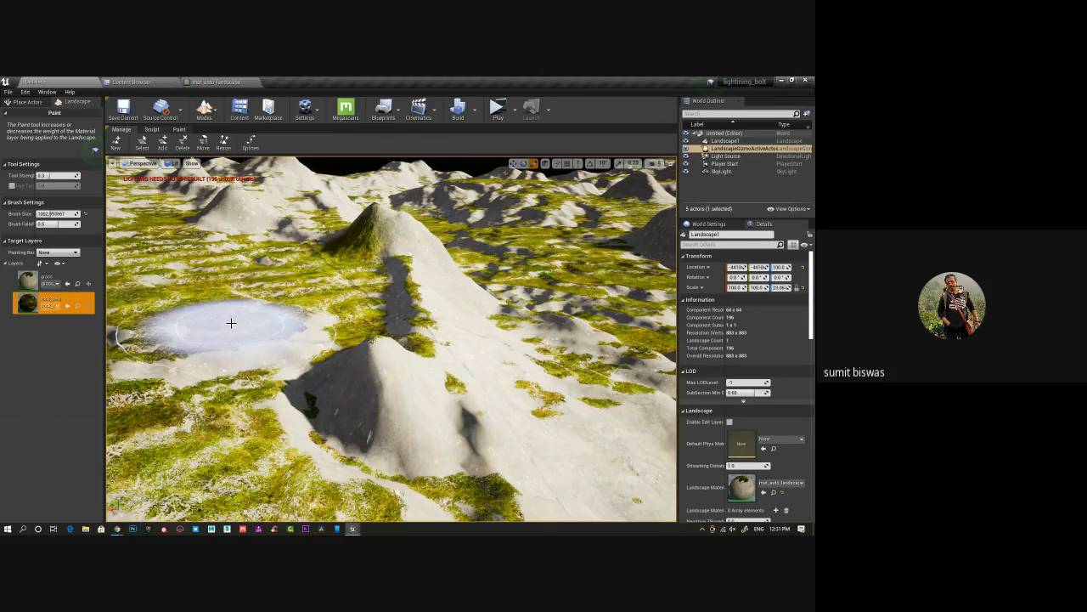
pyautogui.click(255, 81)
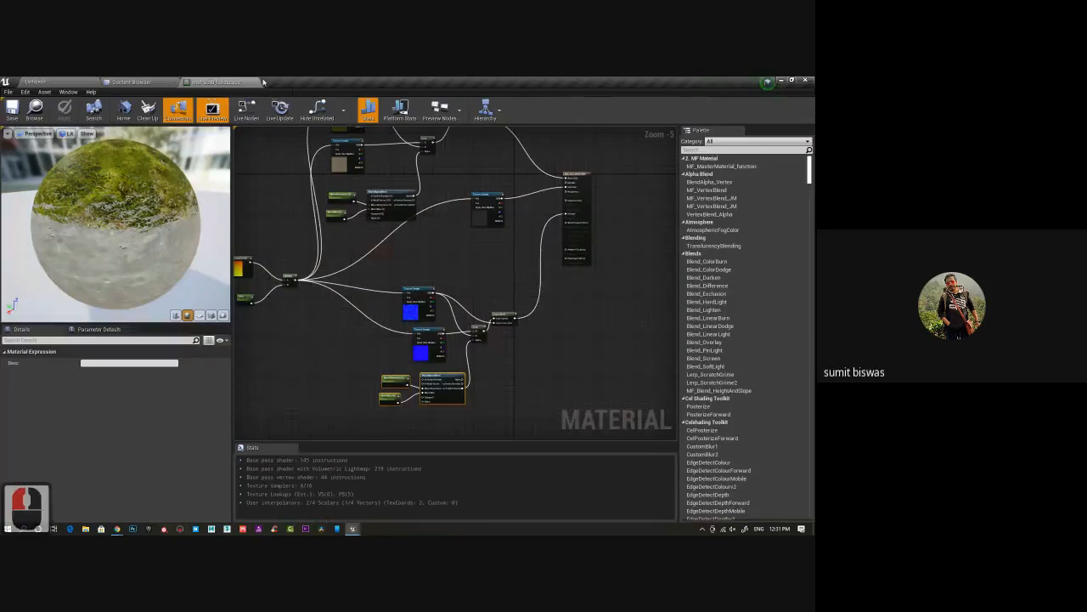
pyautogui.click(263, 82)
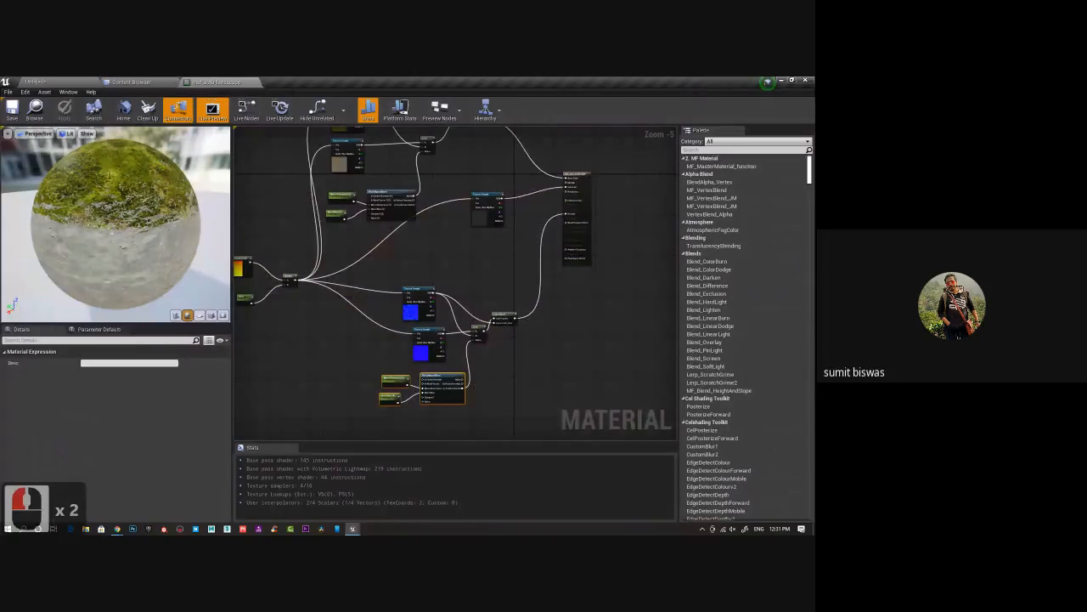